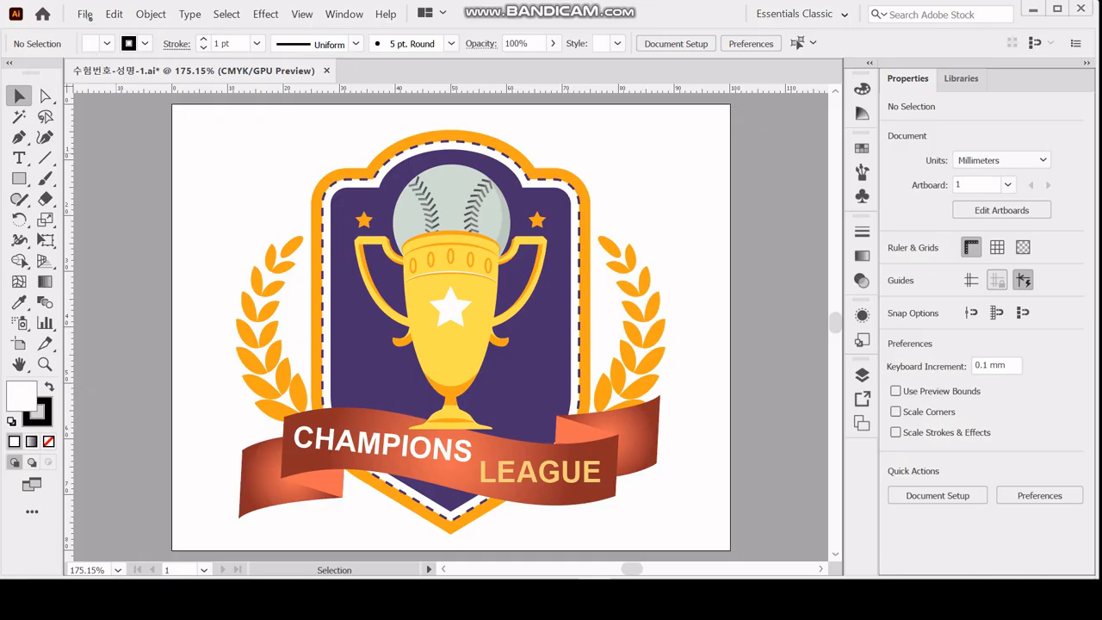
Create a new CMYK document 100 mm wide and 80 mm high with units in millimeters.
left_click(85, 15)
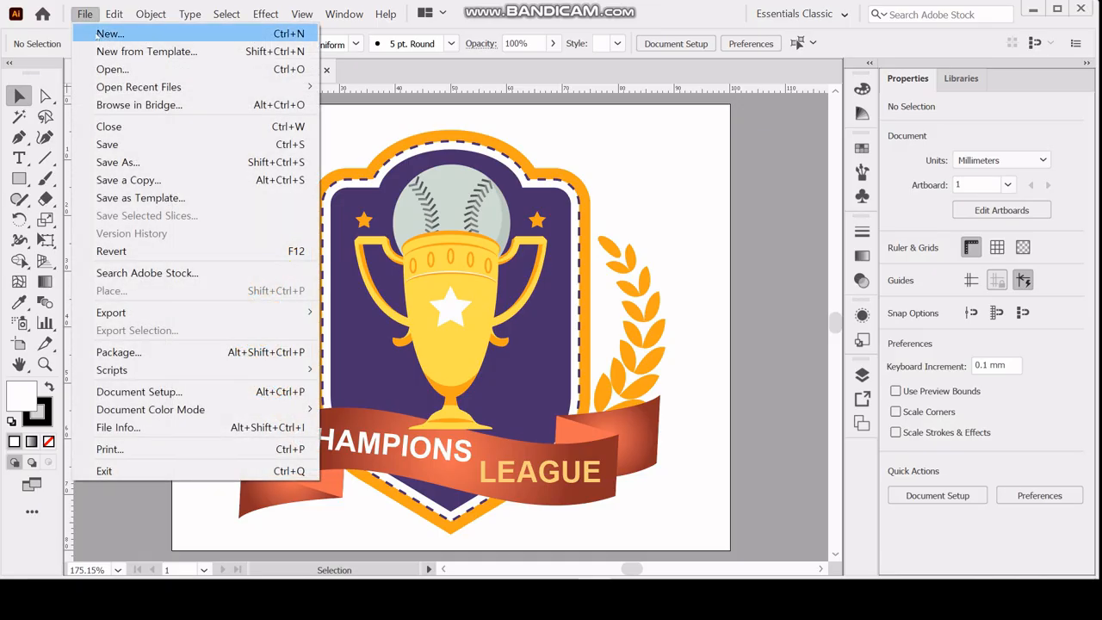
left_click(97, 35)
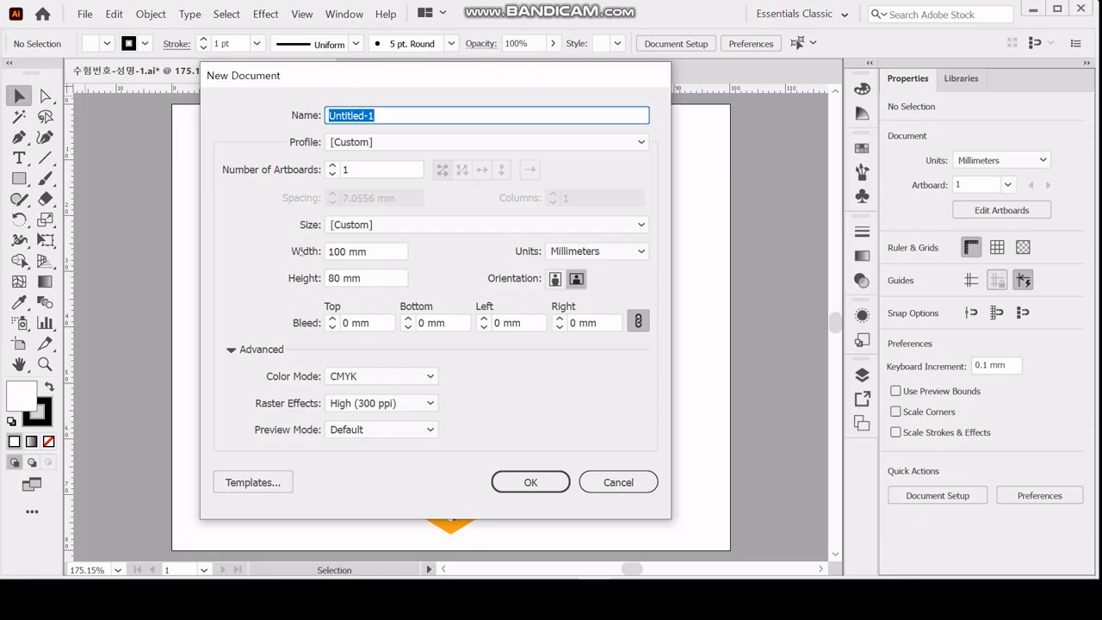
left_click(637, 254)
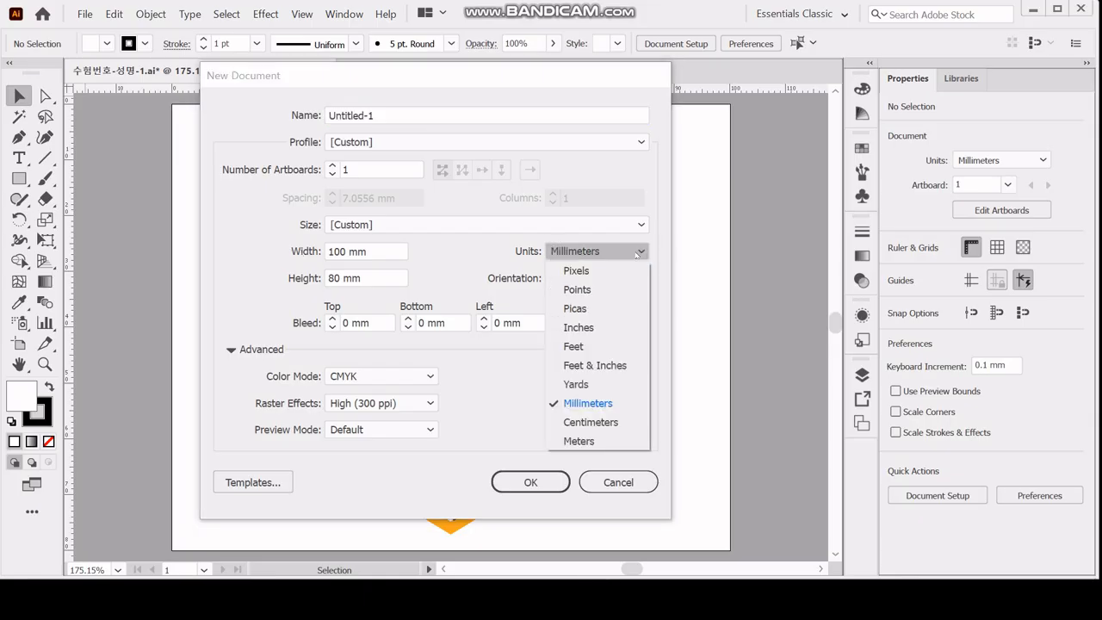
left_click(628, 404)
left_click(396, 251)
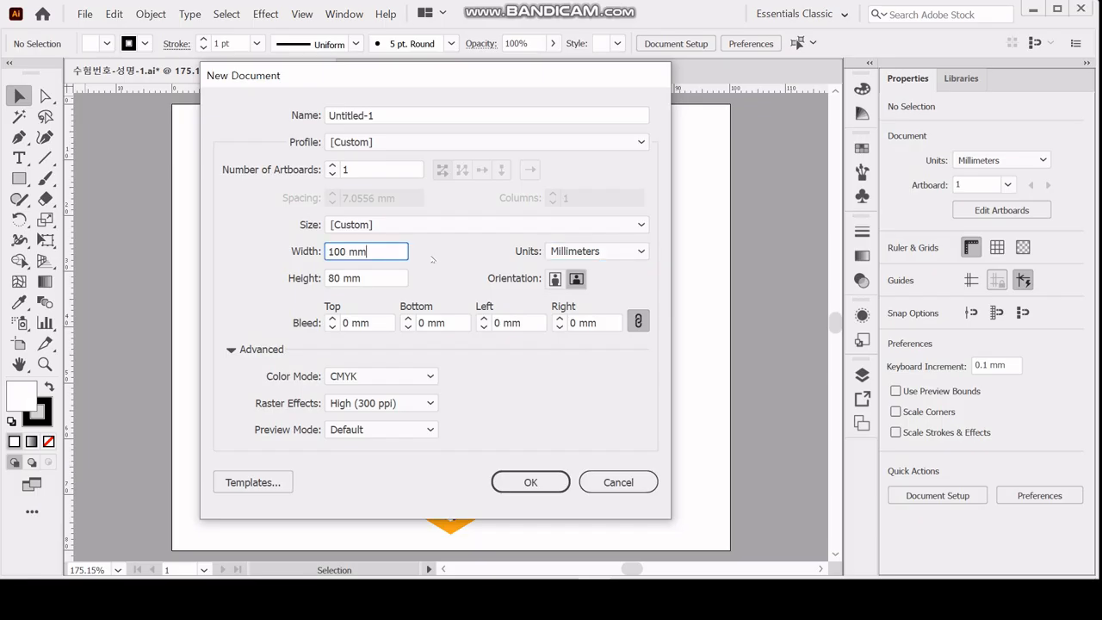
left_click(389, 276)
left_click(384, 252)
left_click(381, 279)
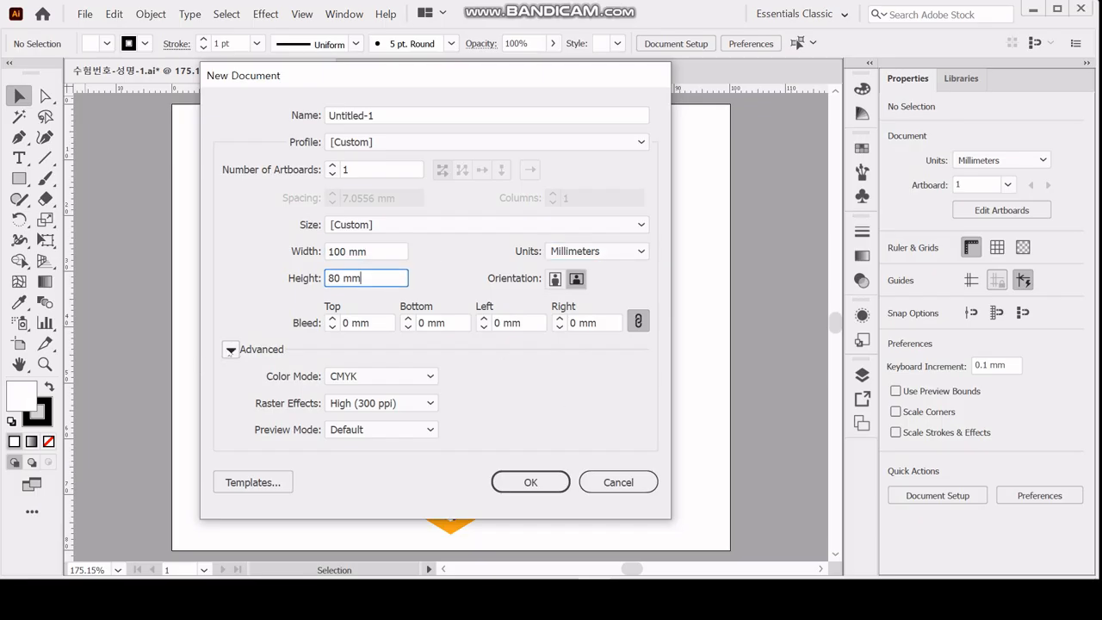
left_click(231, 349)
left_click(230, 349)
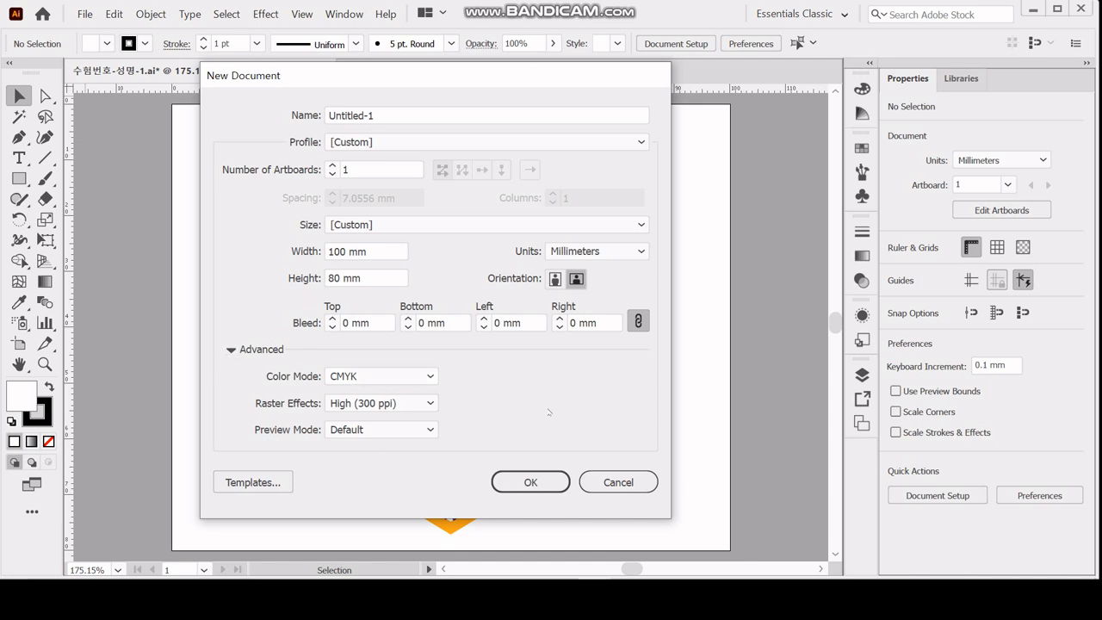
left_click(531, 482)
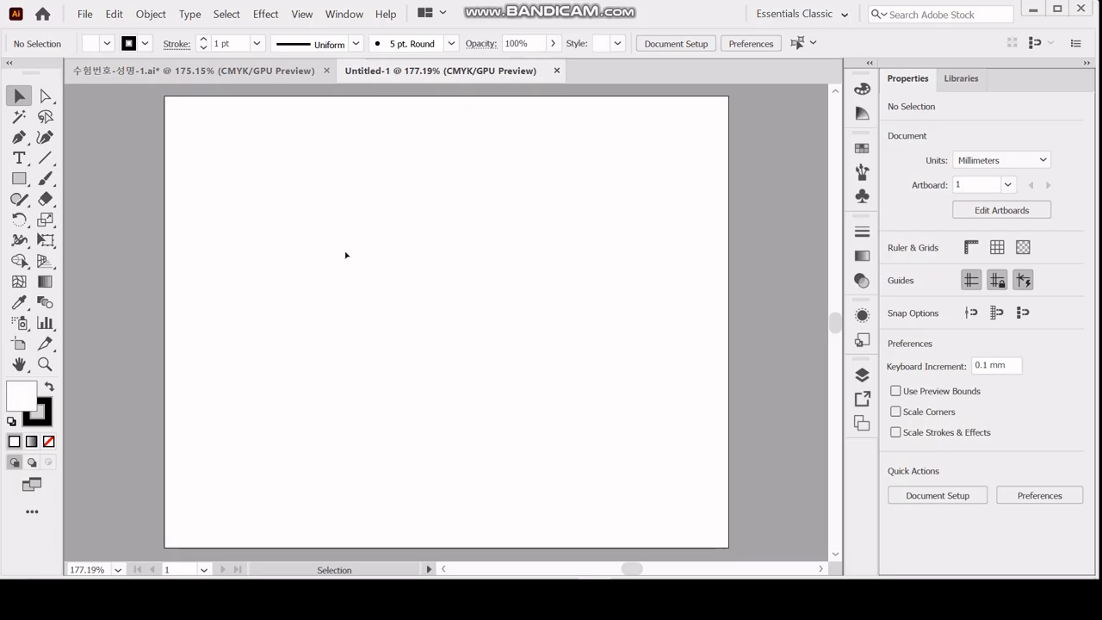
Show the rulers and place a vertical guide at 50 mm and a horizontal guide at 40 mm, crossing at the artboard's centre.
key("ctrl+r")
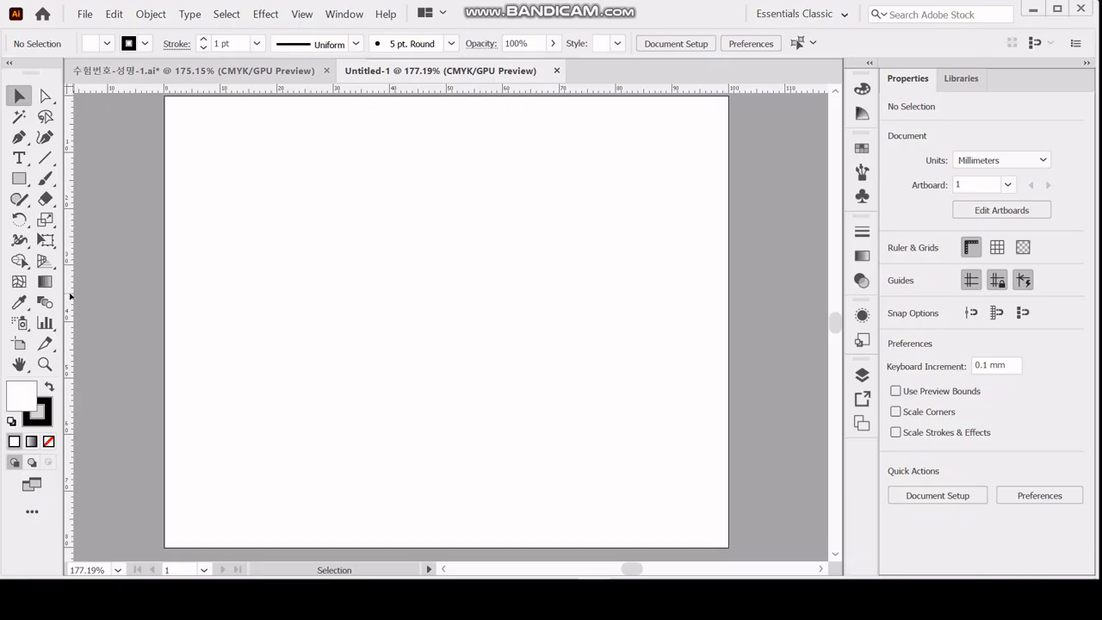
left_click_drag(70, 296, 83, 293)
left_click_drag(181, 290, 446, 319)
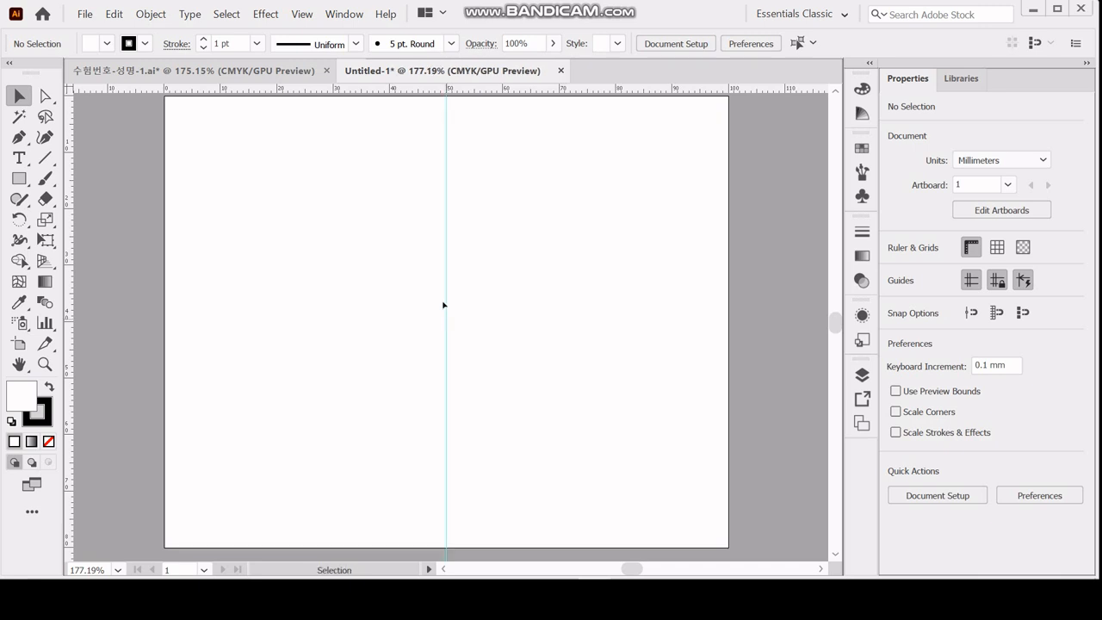
left_click_drag(450, 88, 440, 321)
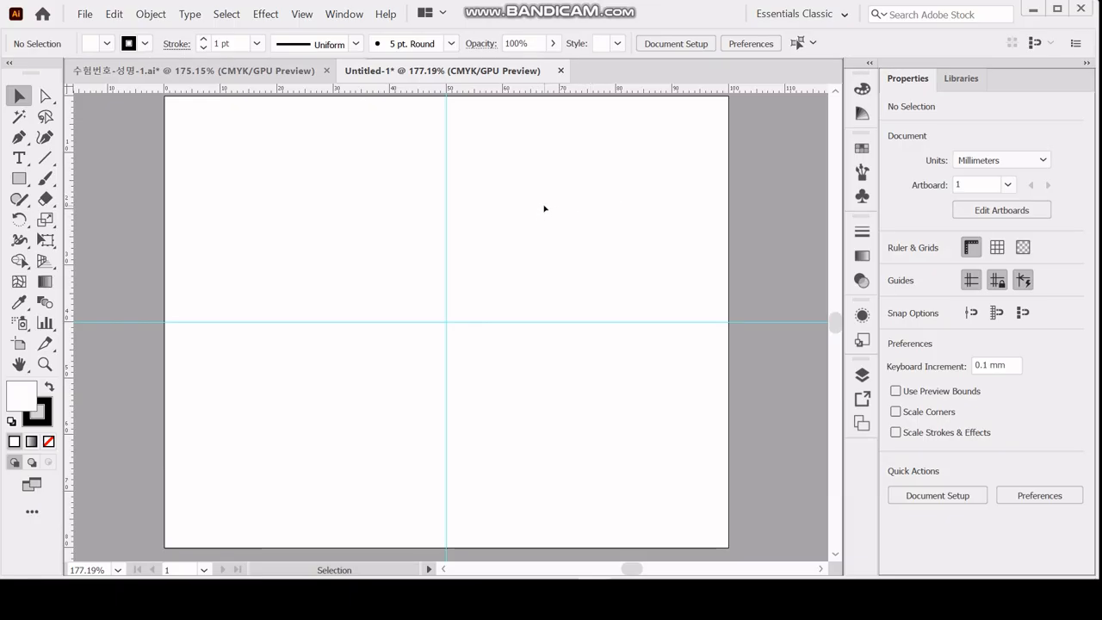
Save the document as 수험번호-성명-1 in the GTQ folder under Documents, in Illustrator 2020 format.
key("a")
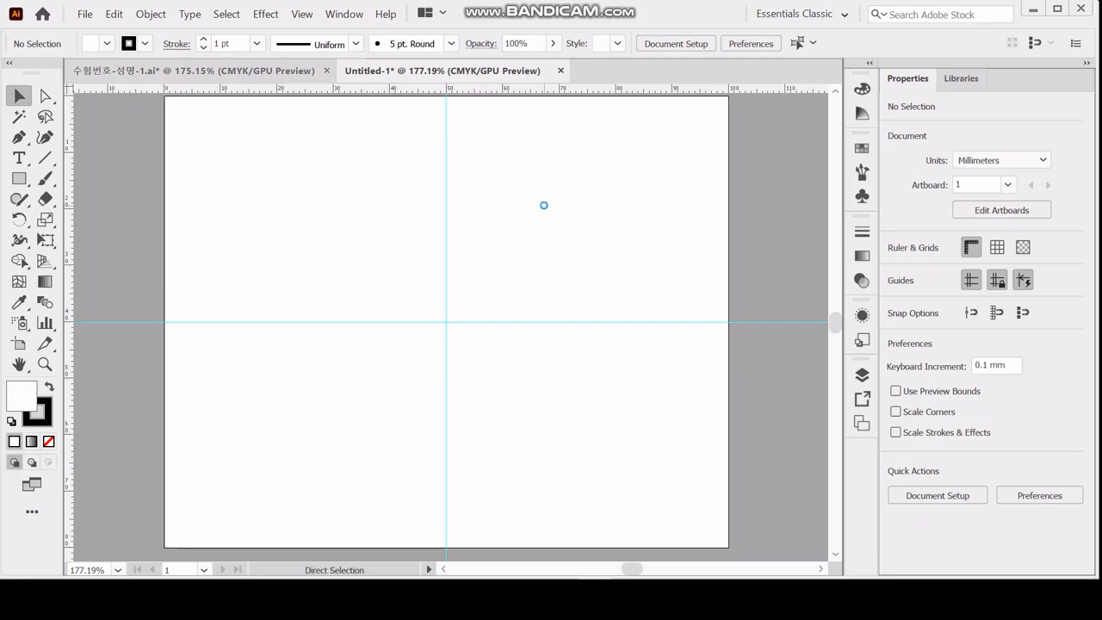
key("ctrl+s")
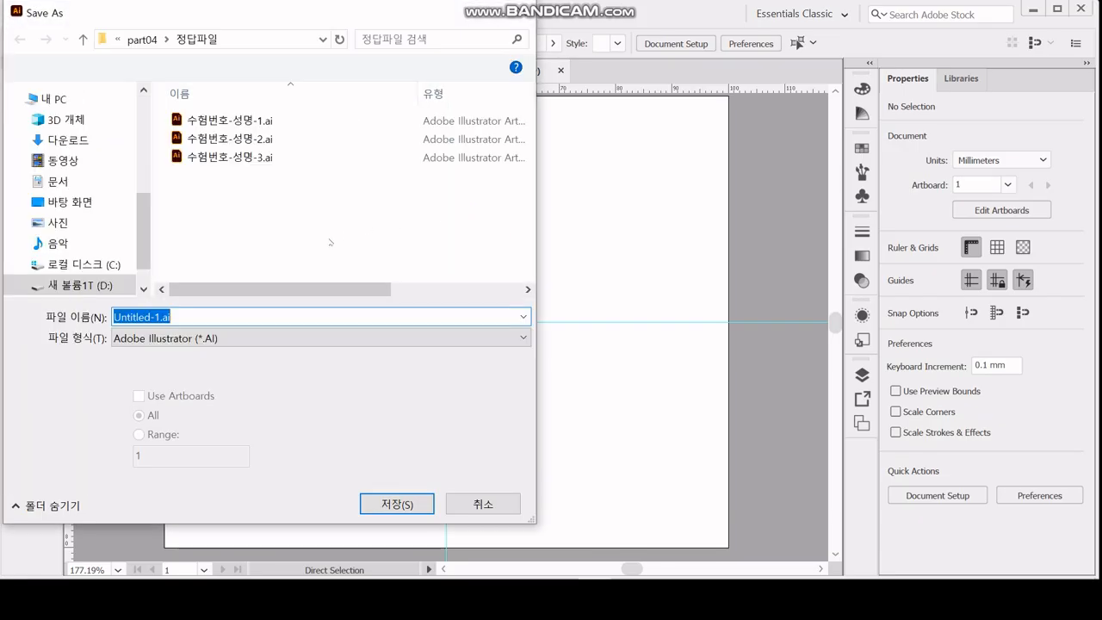
left_click(80, 181)
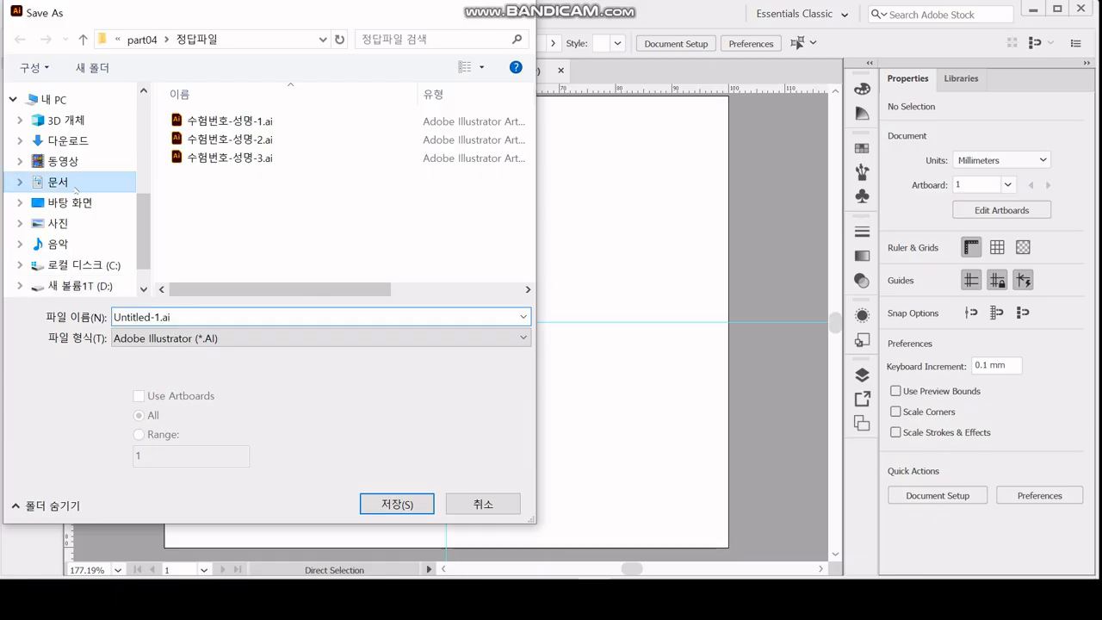
left_click(187, 217)
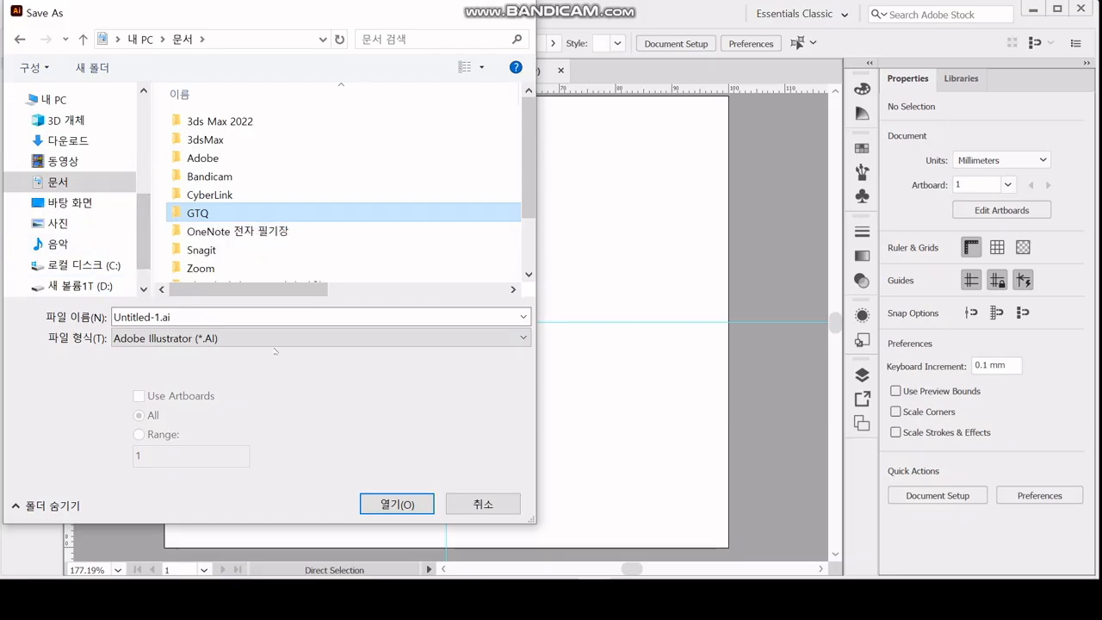
key("Return")
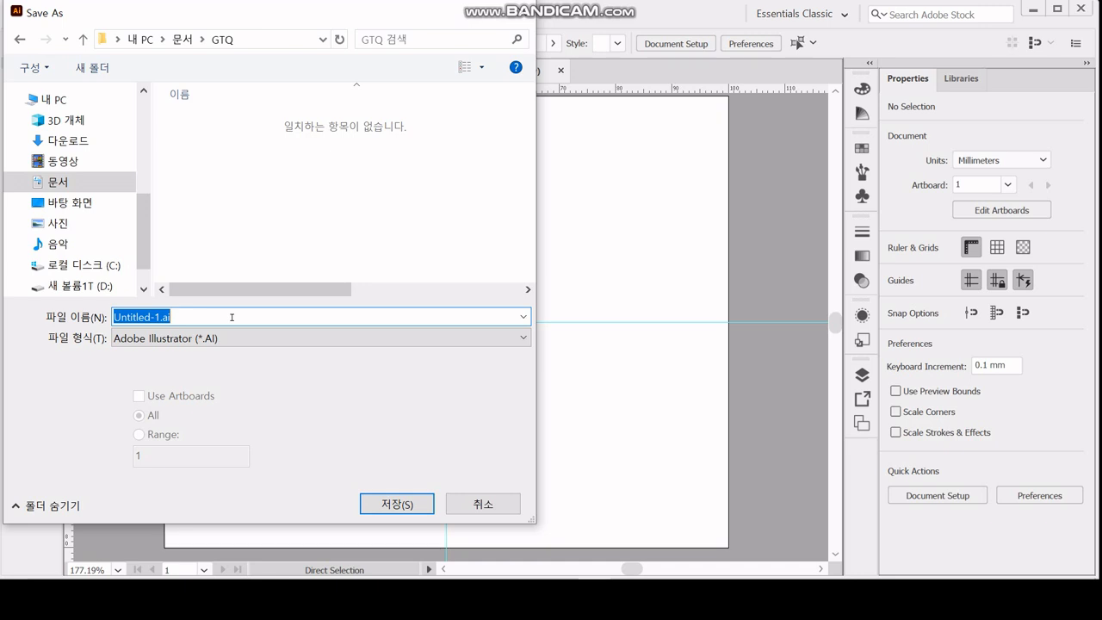
type("수험번호-성명-1")
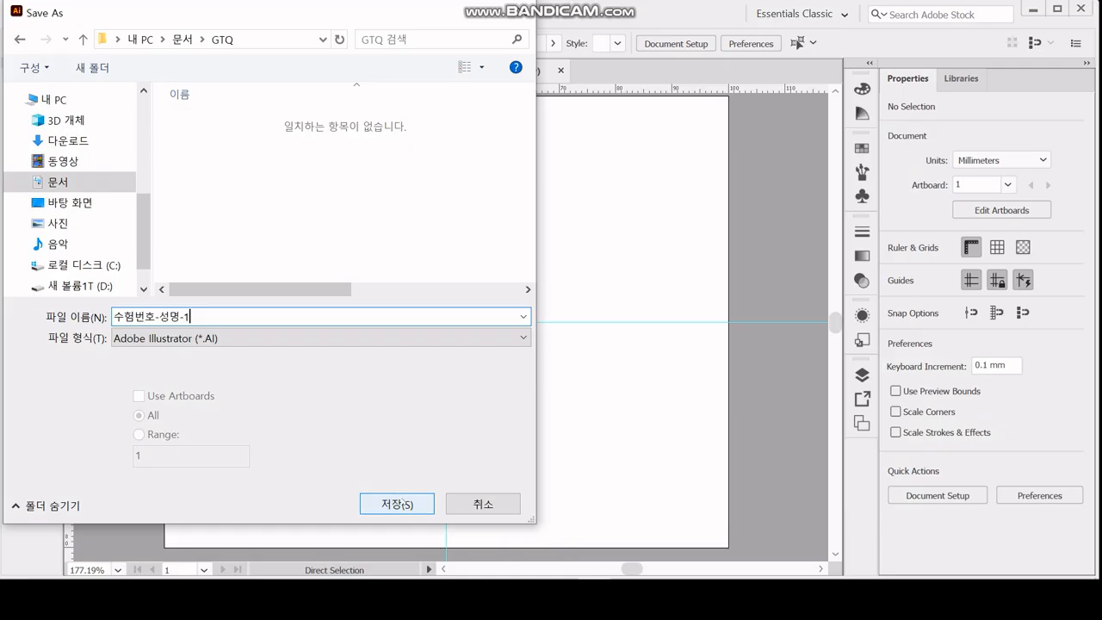
left_click(397, 503)
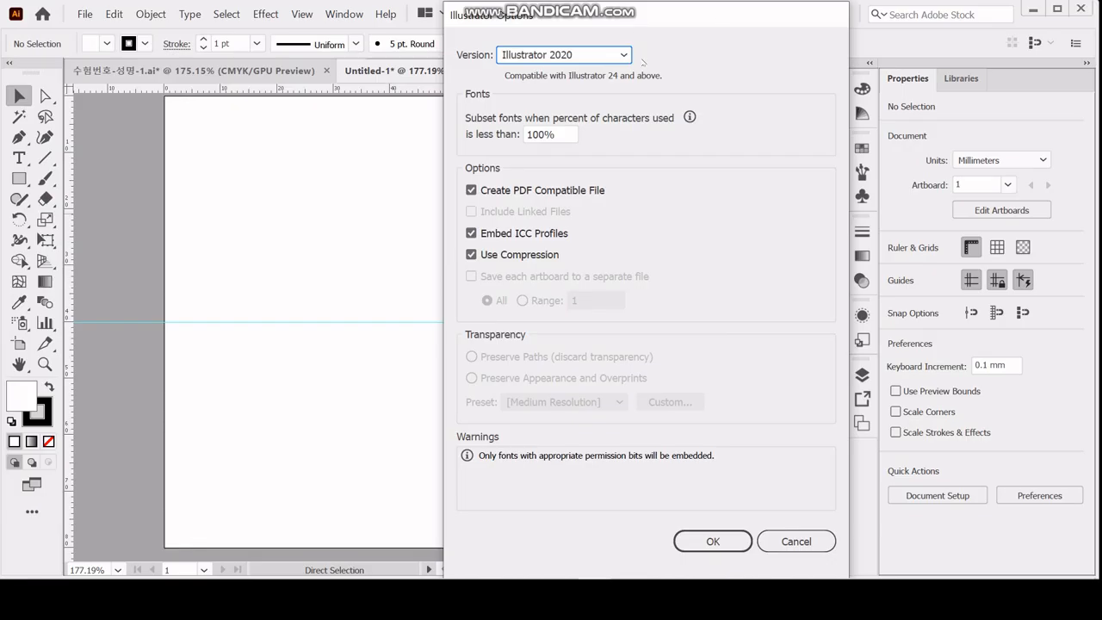
left_click(628, 56)
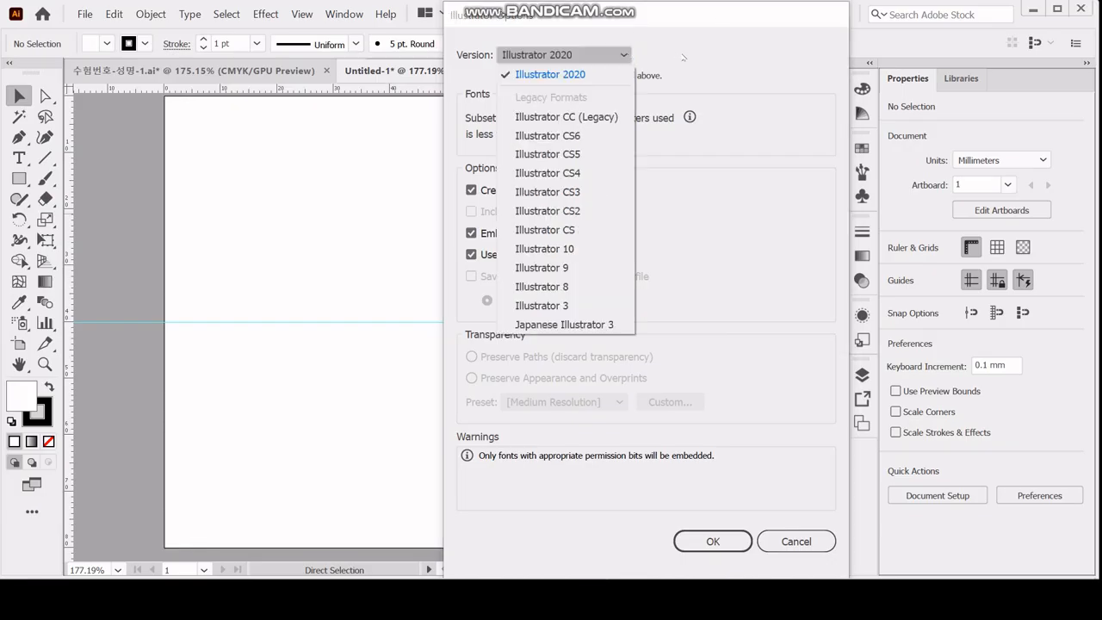
left_click(685, 57)
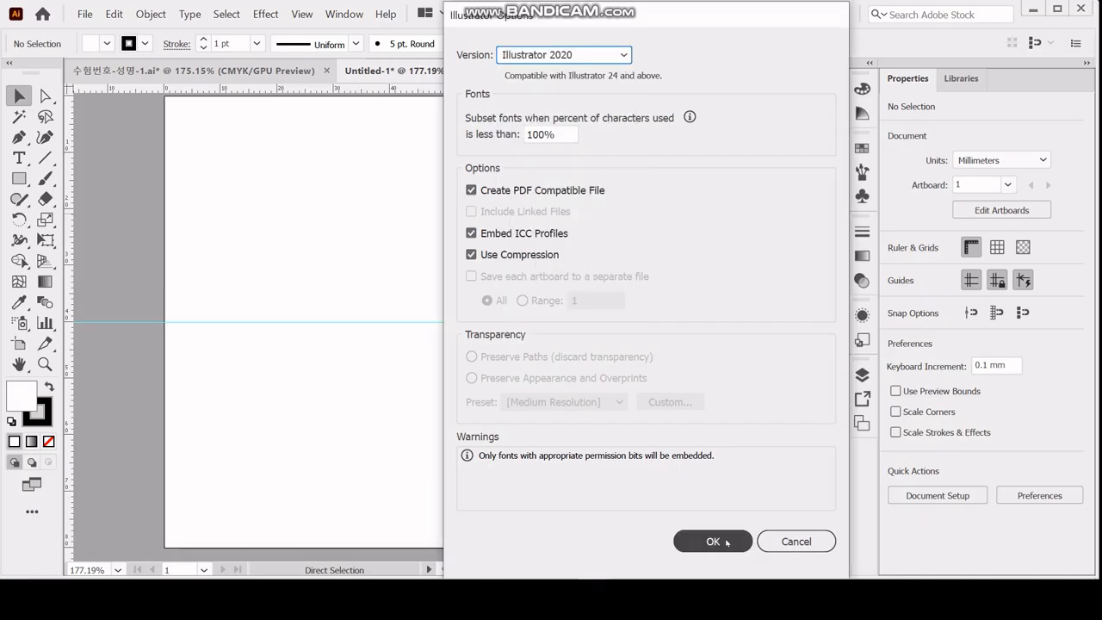
left_click(726, 541)
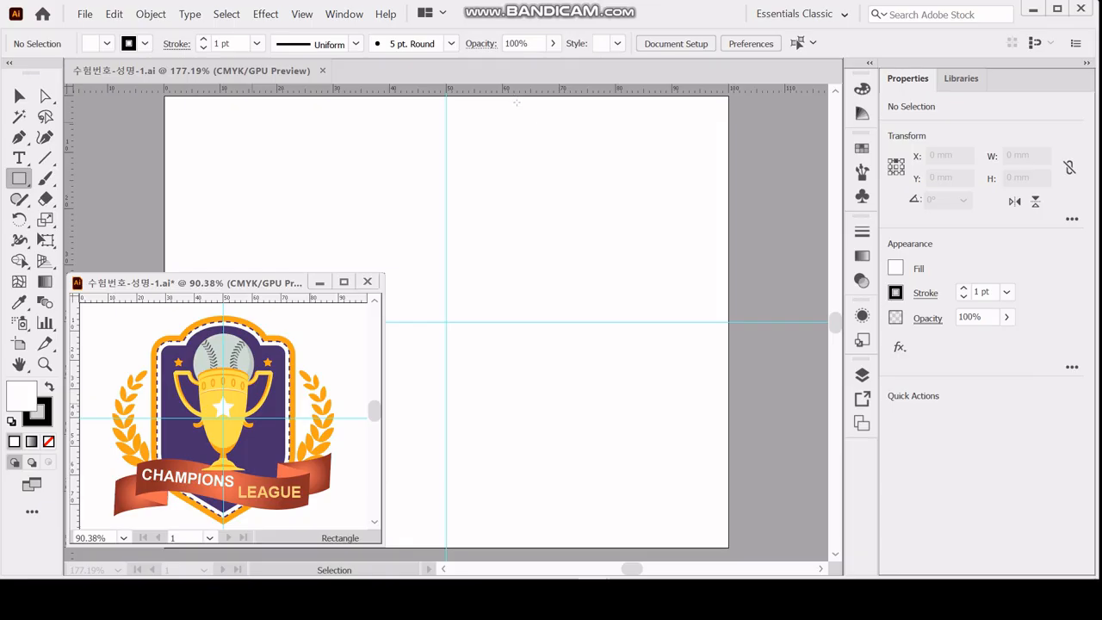
Detach the shape tools as a floating toolbar over the upper part of the artboard.
left_click(20, 178)
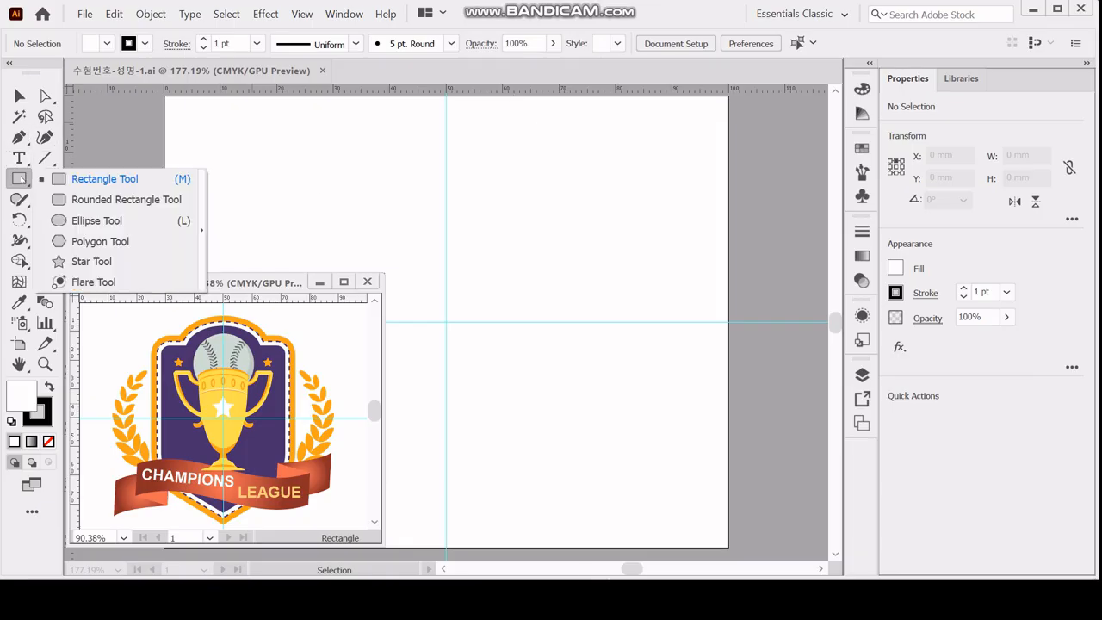
left_click(203, 185)
left_click_drag(126, 213, 282, 105)
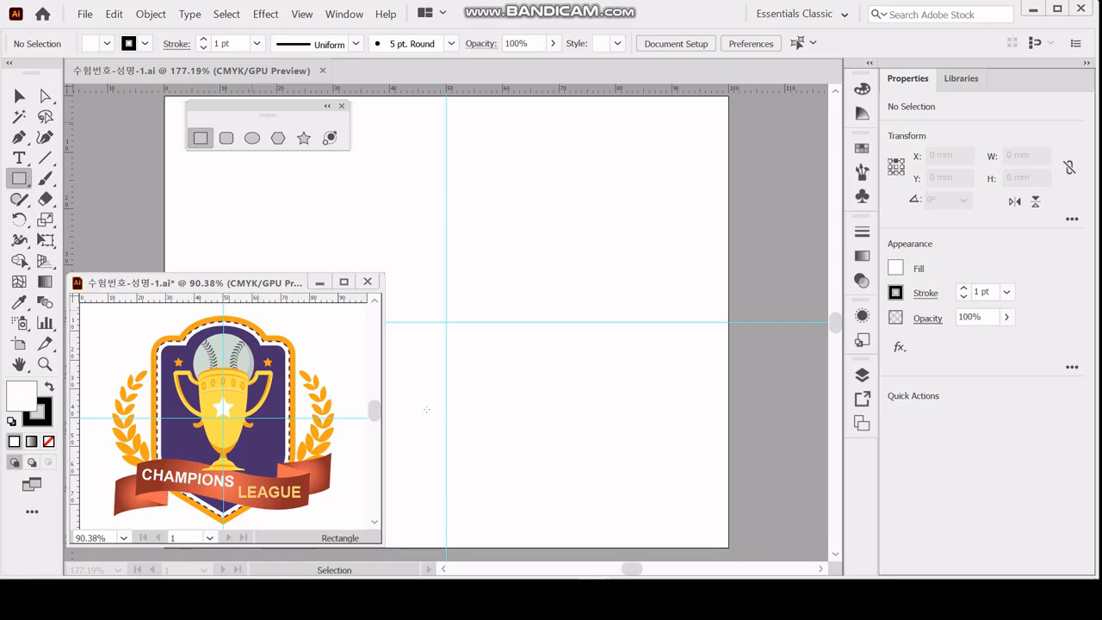
Create a 43 × 45 mm rectangle centred on the vertical guide, slightly above the horizontal guide.
left_click(445, 311)
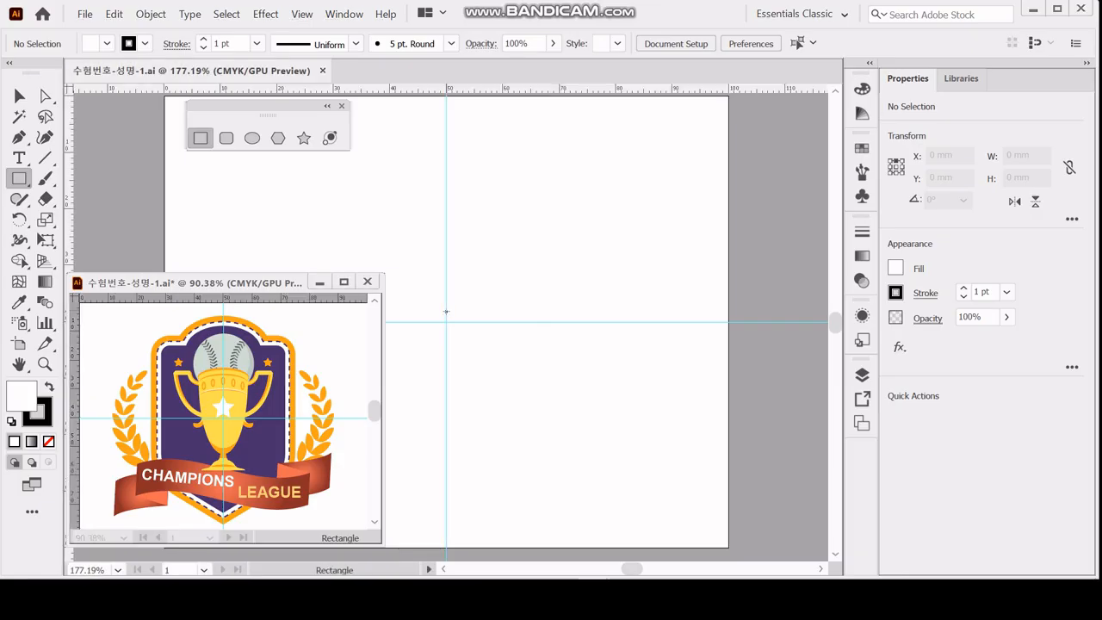
left_click(445, 311)
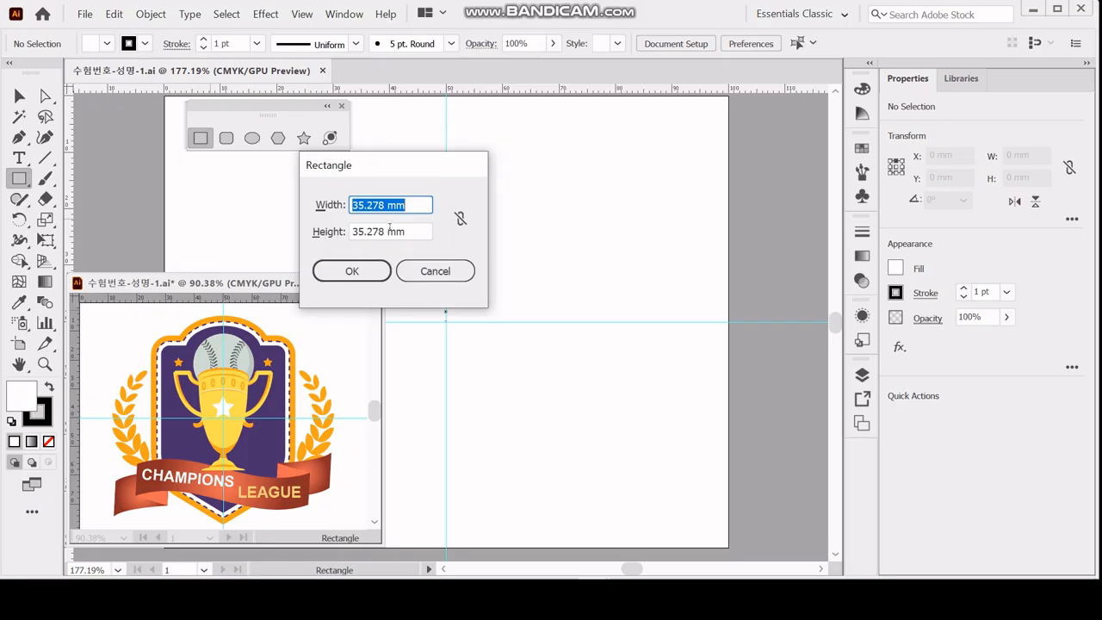
type("43")
key("Tab")
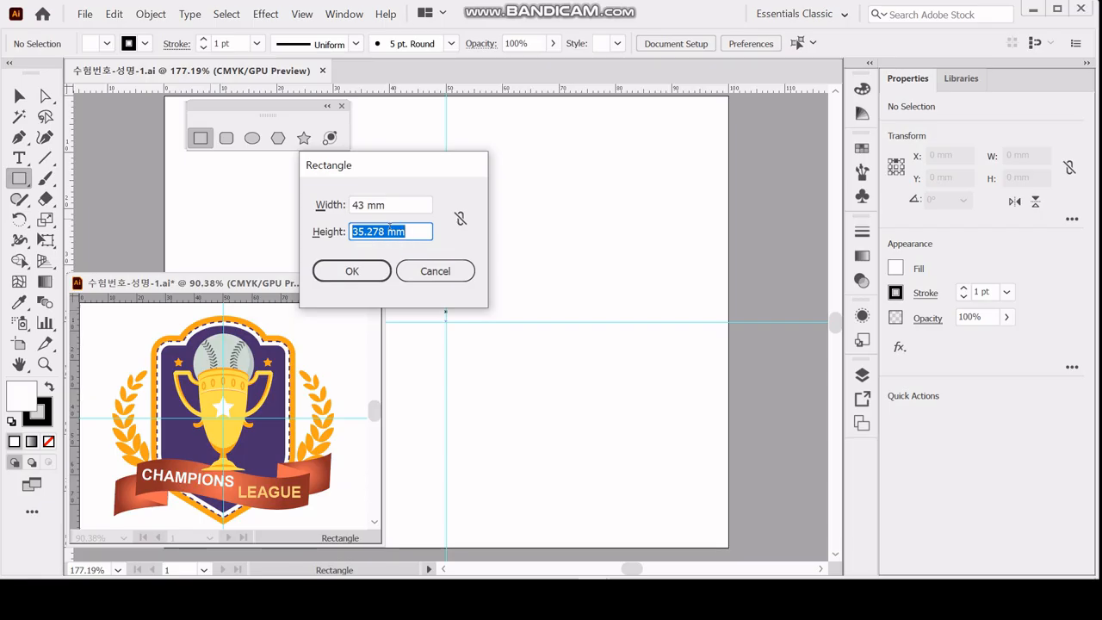
type("45")
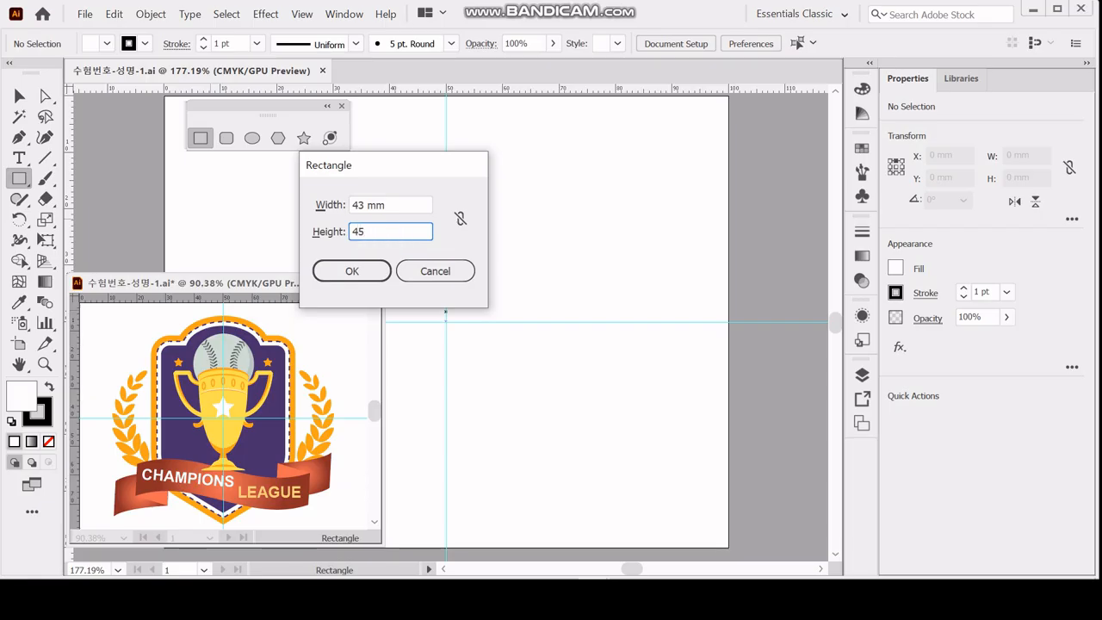
key("Return")
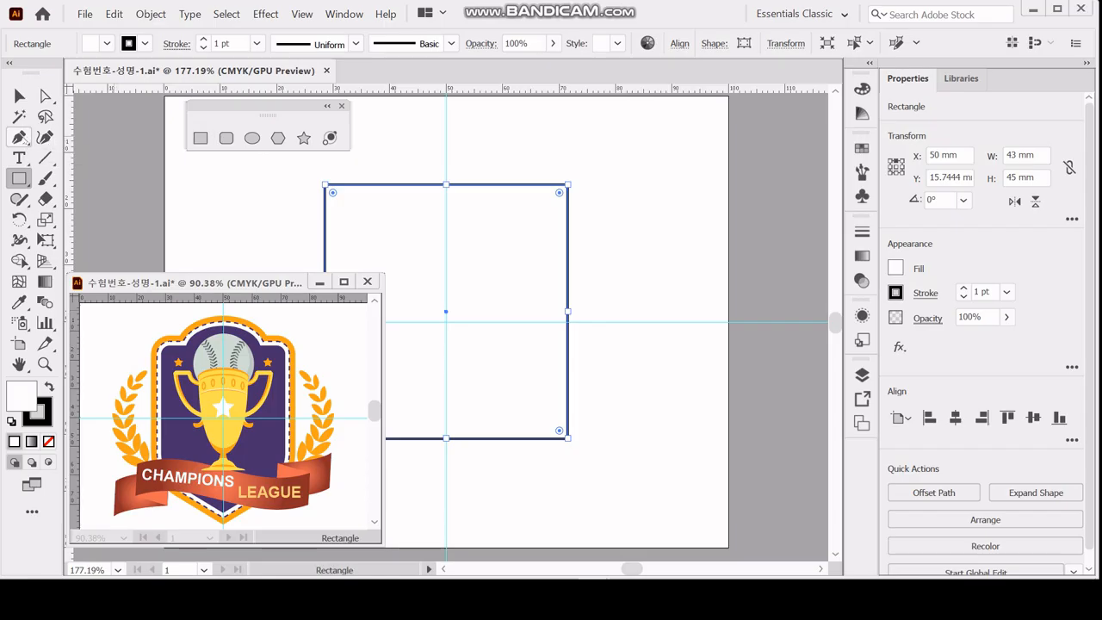
Add an anchor point with the Pen tool where the rectangle's bottom edge meets the vertical guide.
left_click(19, 136)
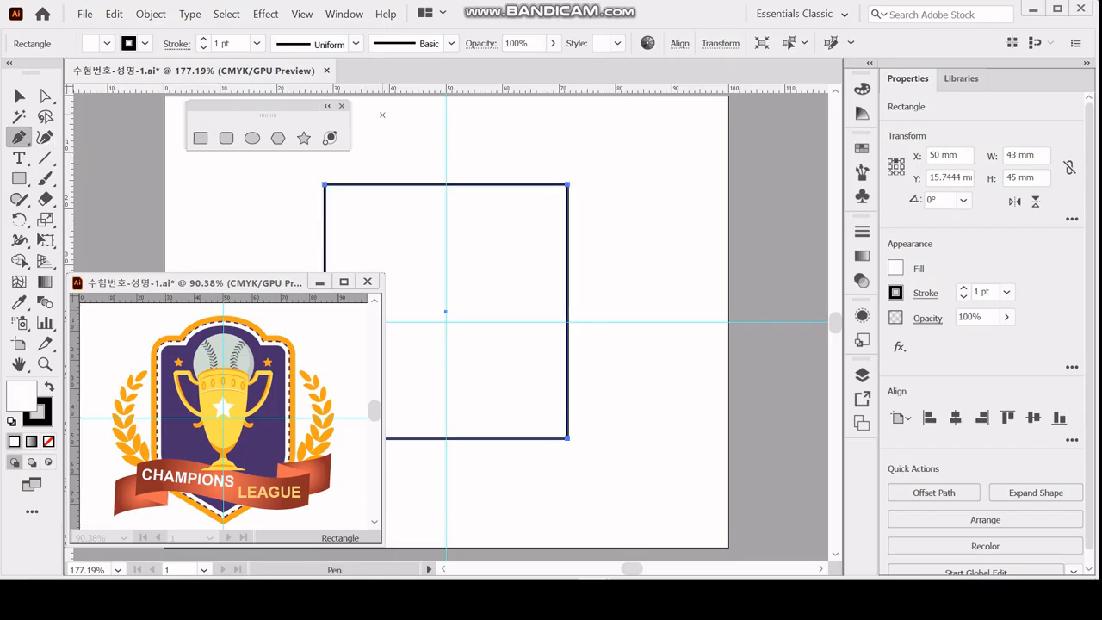
key("Caps_Lock")
left_click(20, 137)
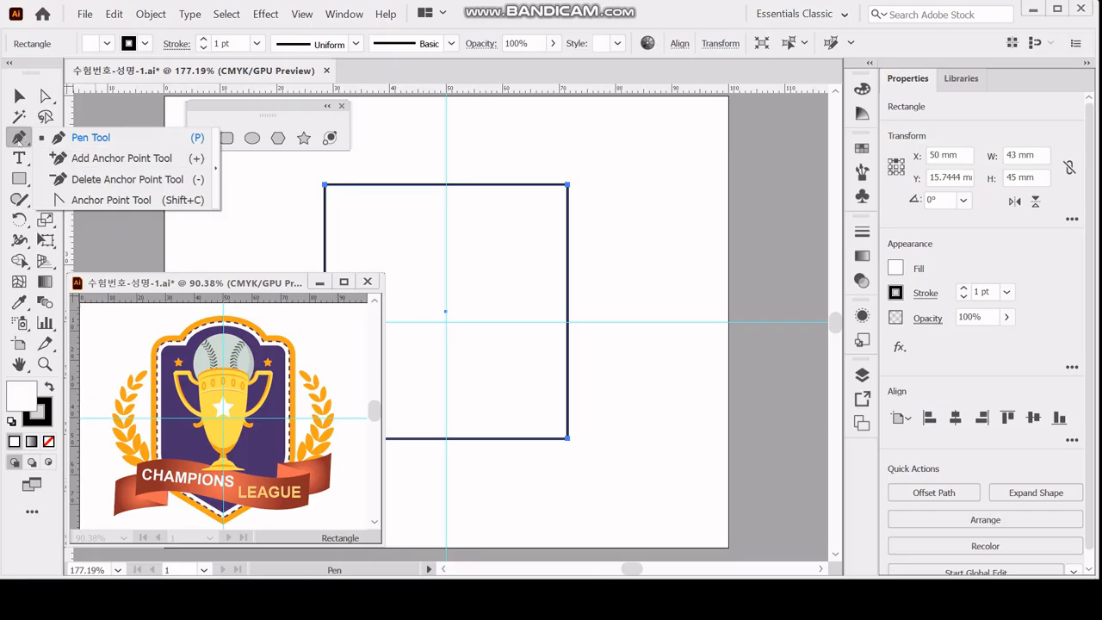
left_click(19, 140)
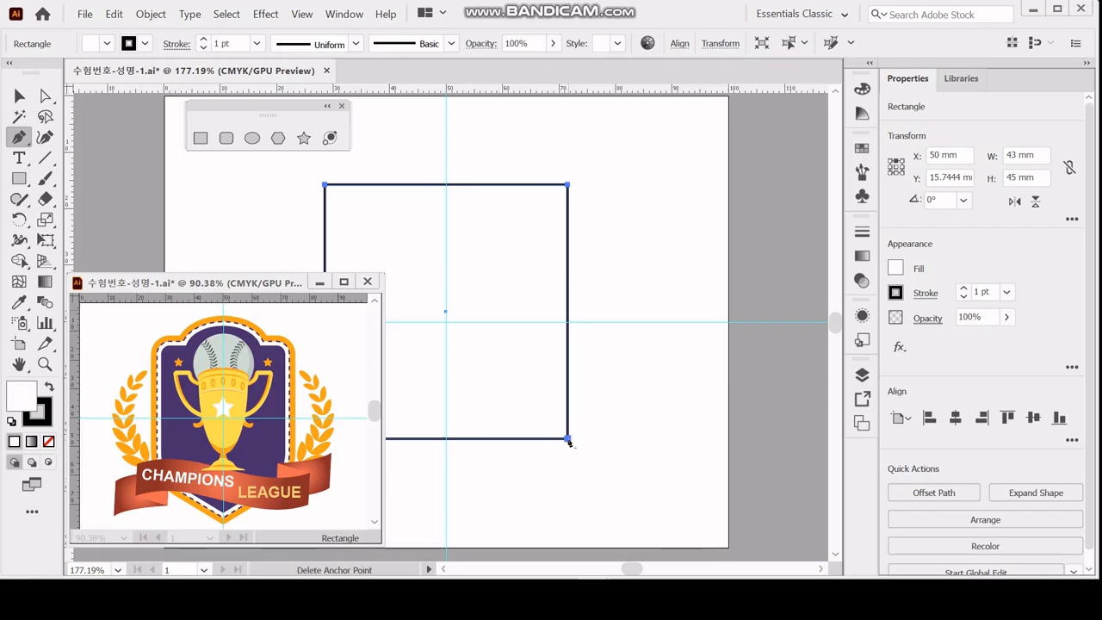
left_click(445, 439)
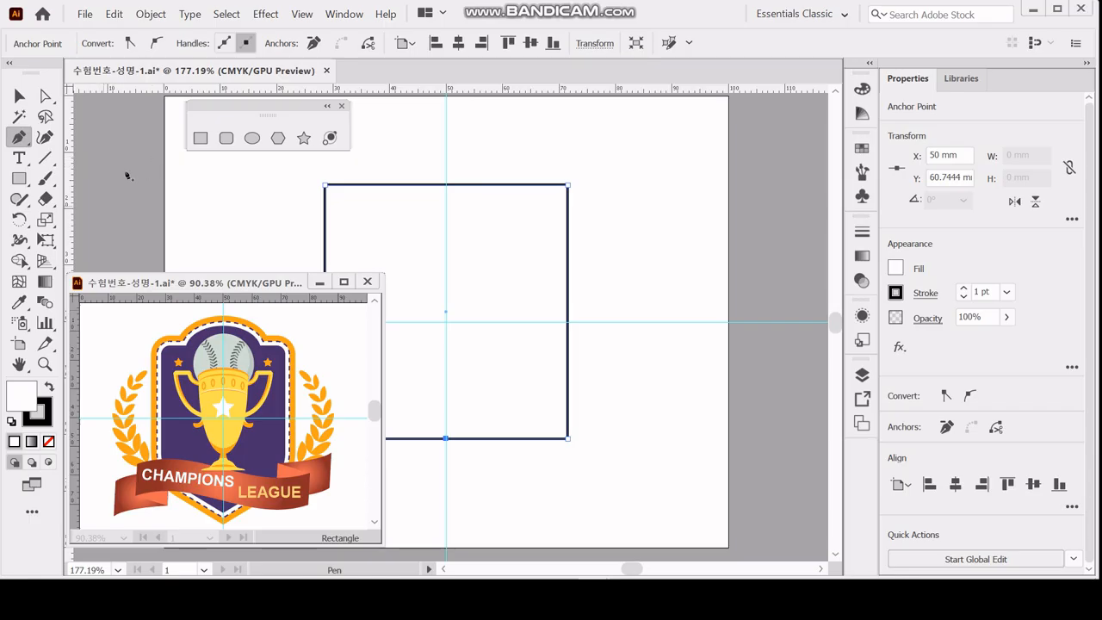
left_click(151, 14)
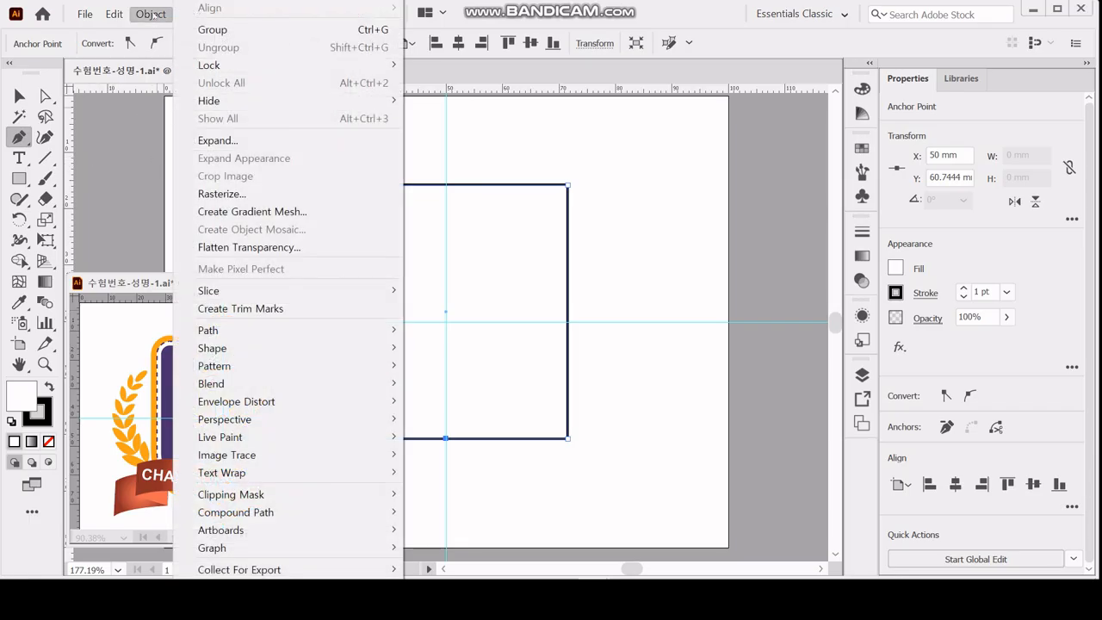
mouse_move(224, 0)
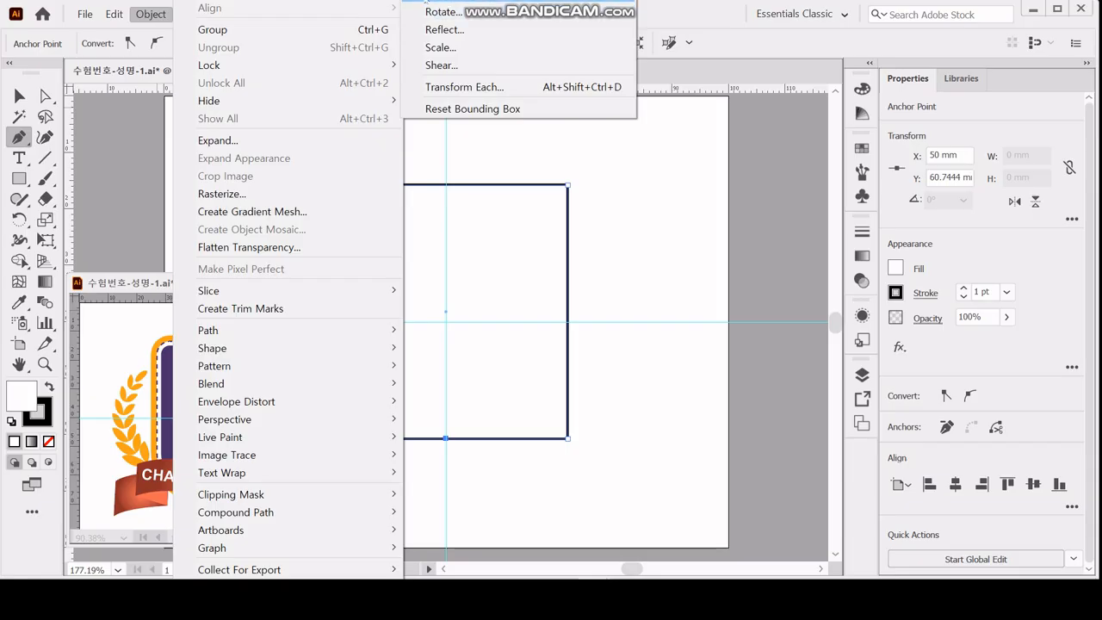
left_click(448, 1)
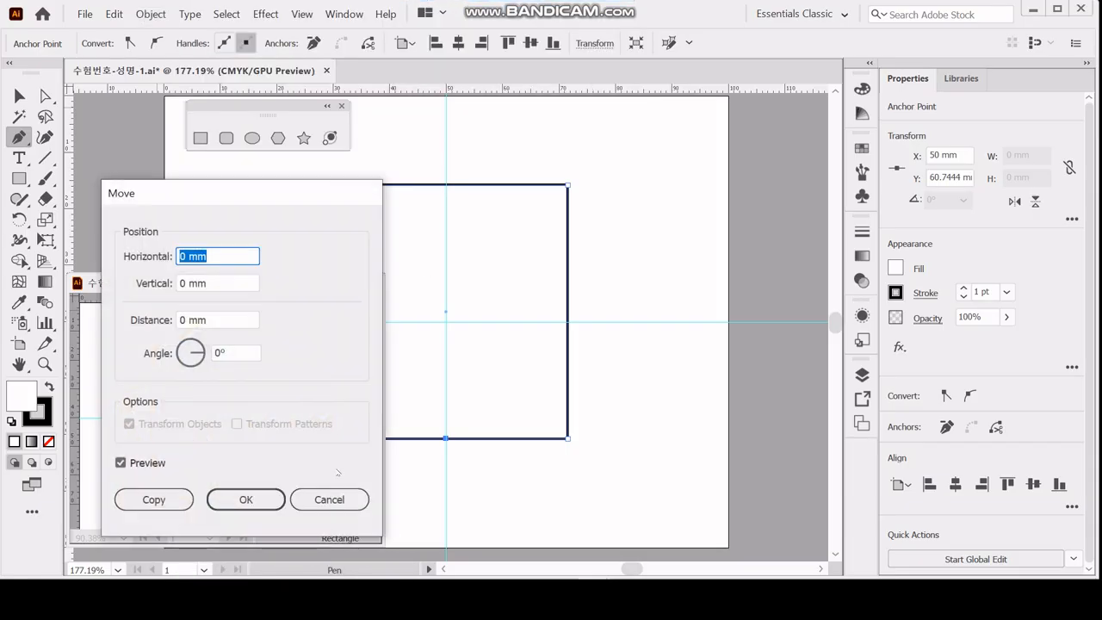
left_click(329, 499)
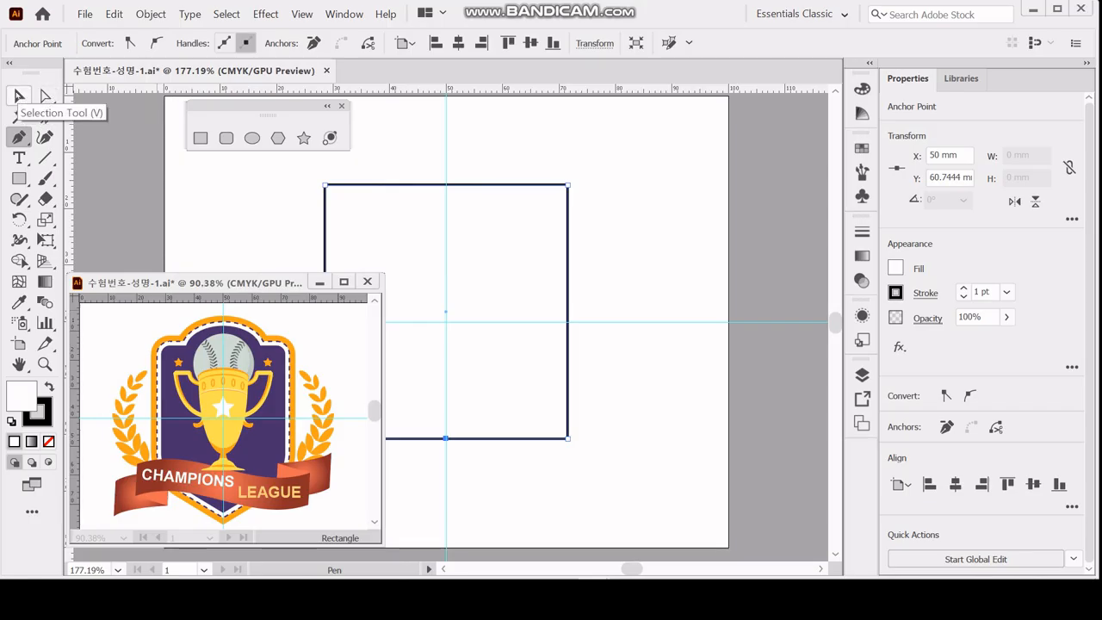
left_click(17, 95)
key("Return")
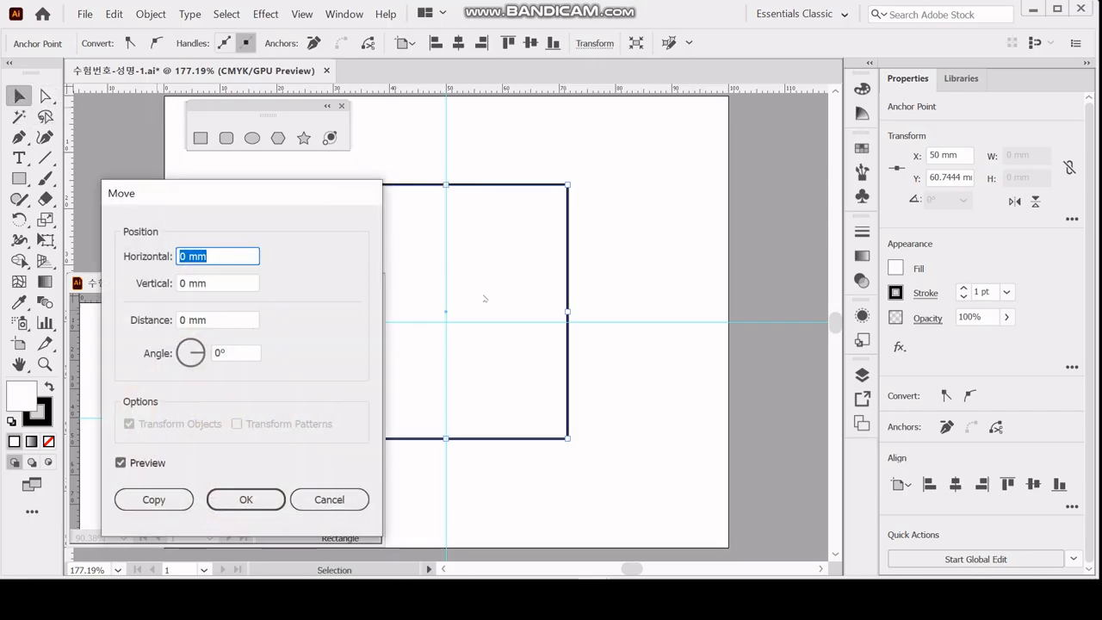
left_click(327, 500)
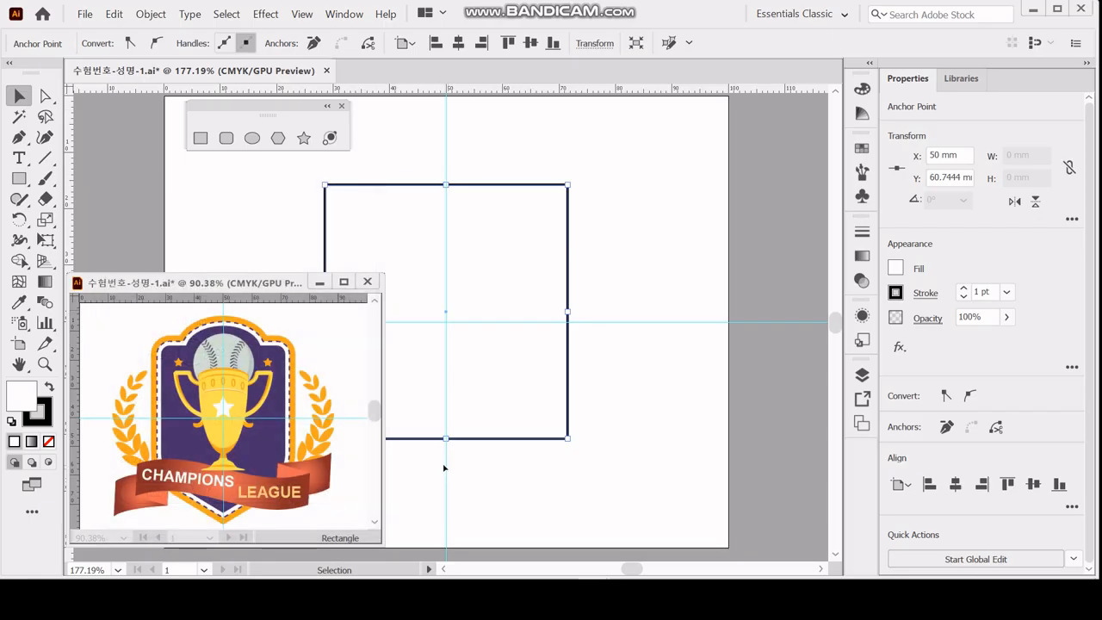
Move only the rectangle's bottom middle anchor point 13 mm vertically downward to form the shield's pointed base.
left_click(439, 466)
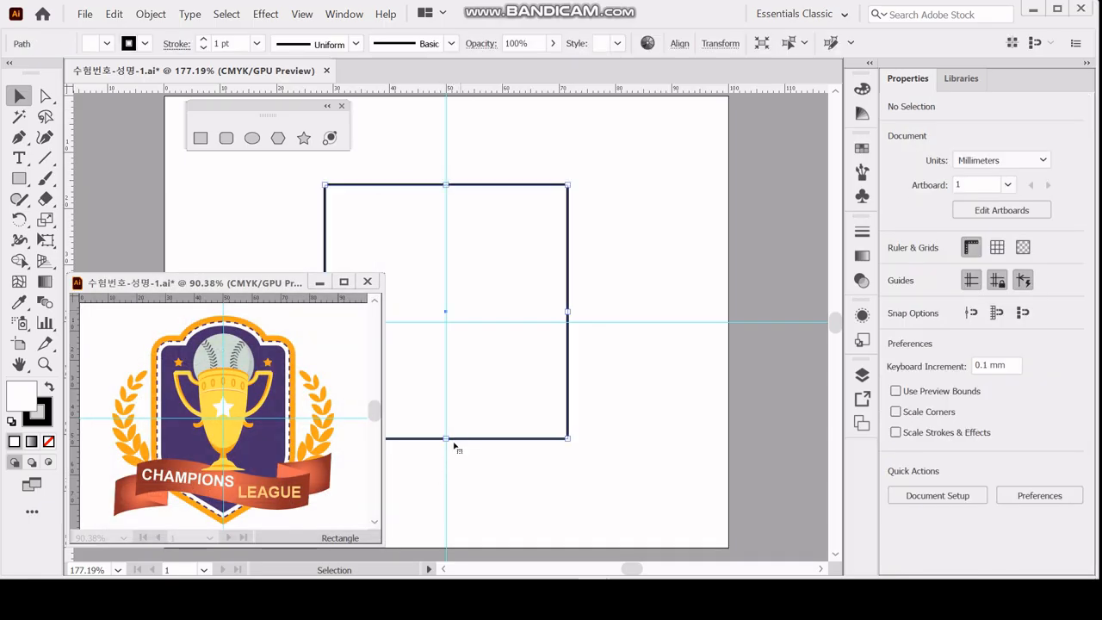
key("ctrl+a")
key("a")
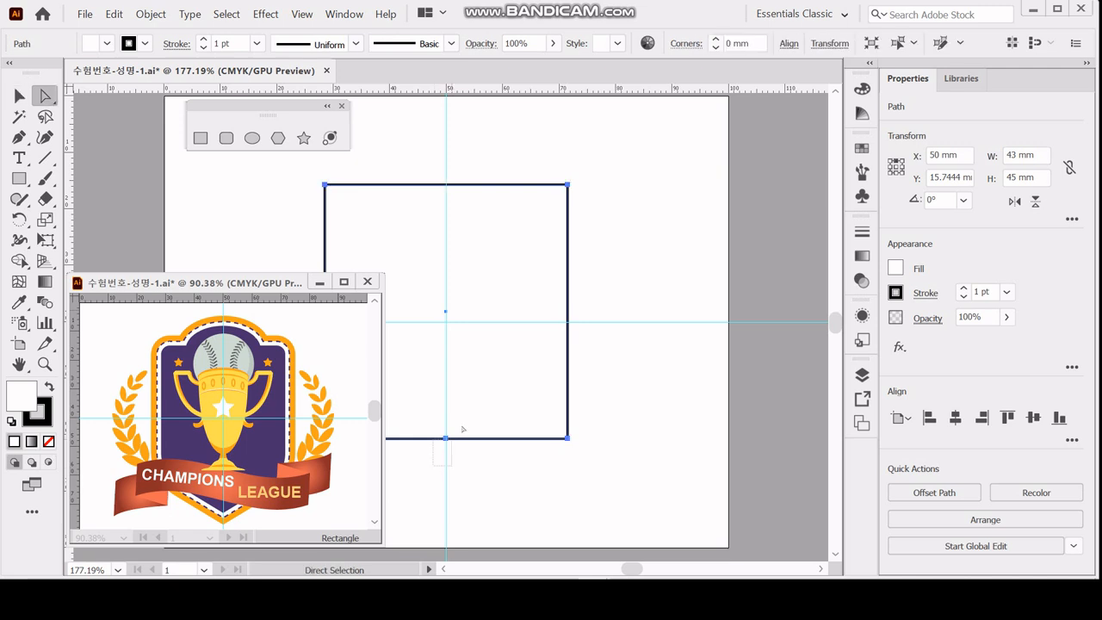
left_click(446, 437)
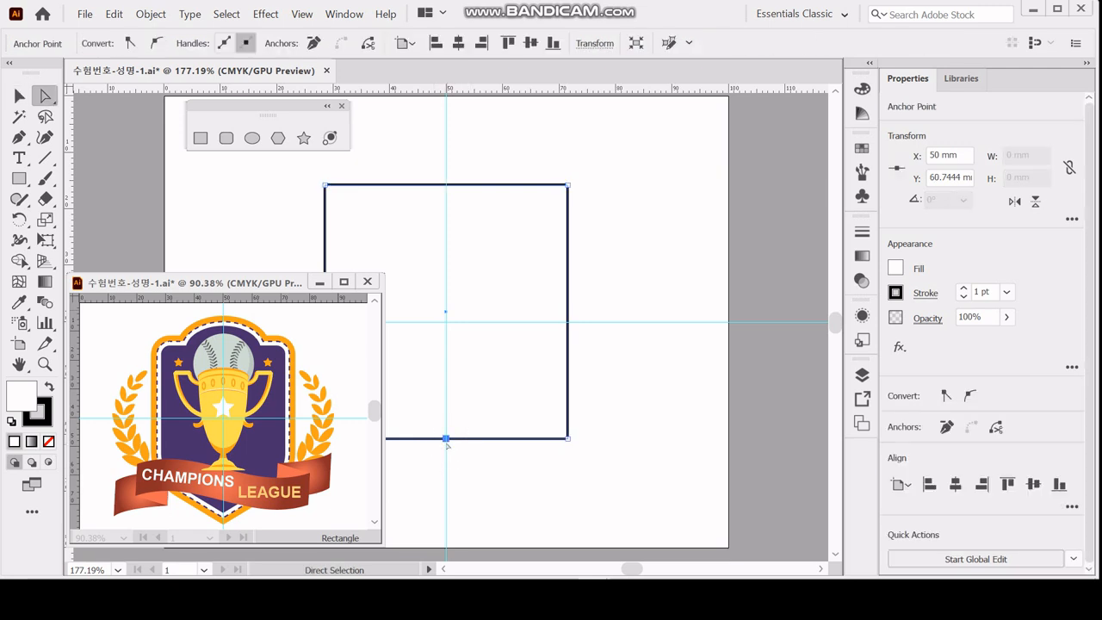
left_click_drag(429, 454, 471, 413)
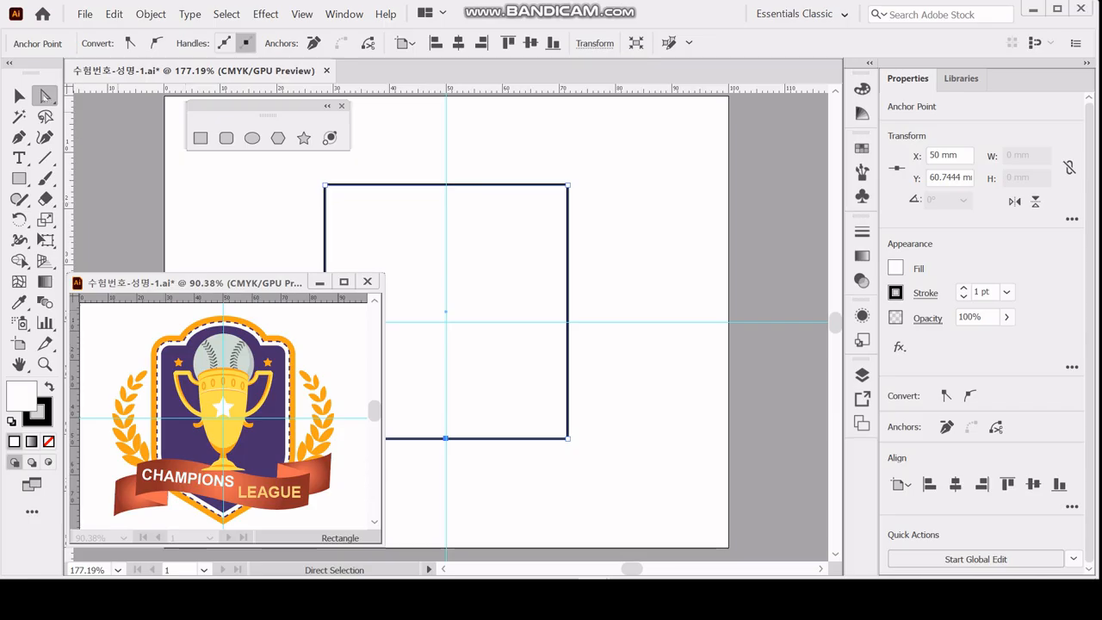
double_click(45, 96)
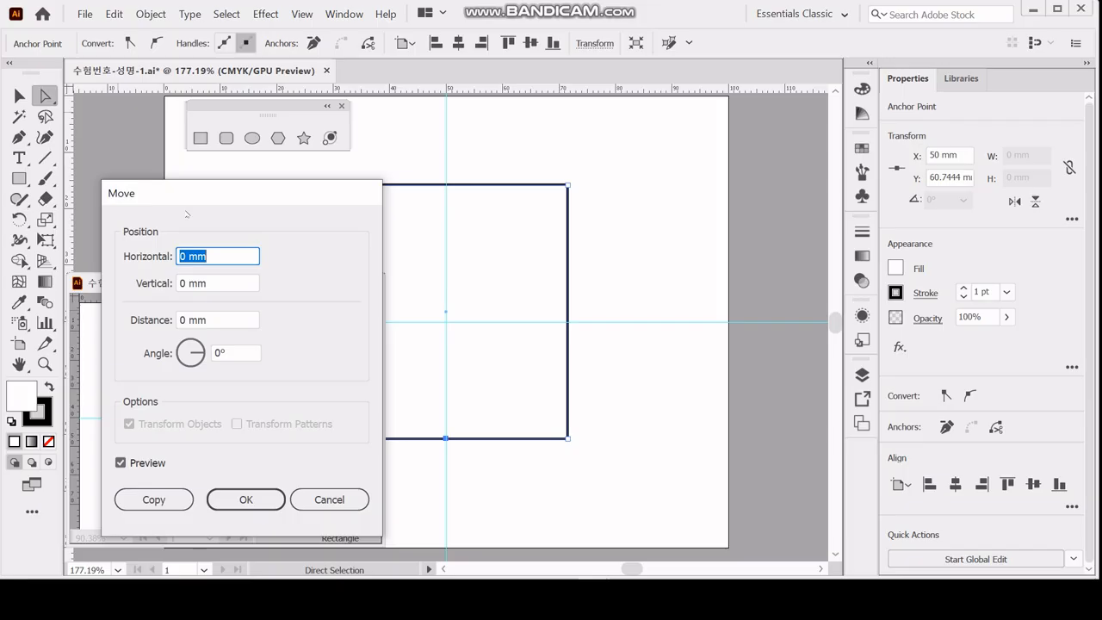
key("Tab")
type("13")
key("Tab")
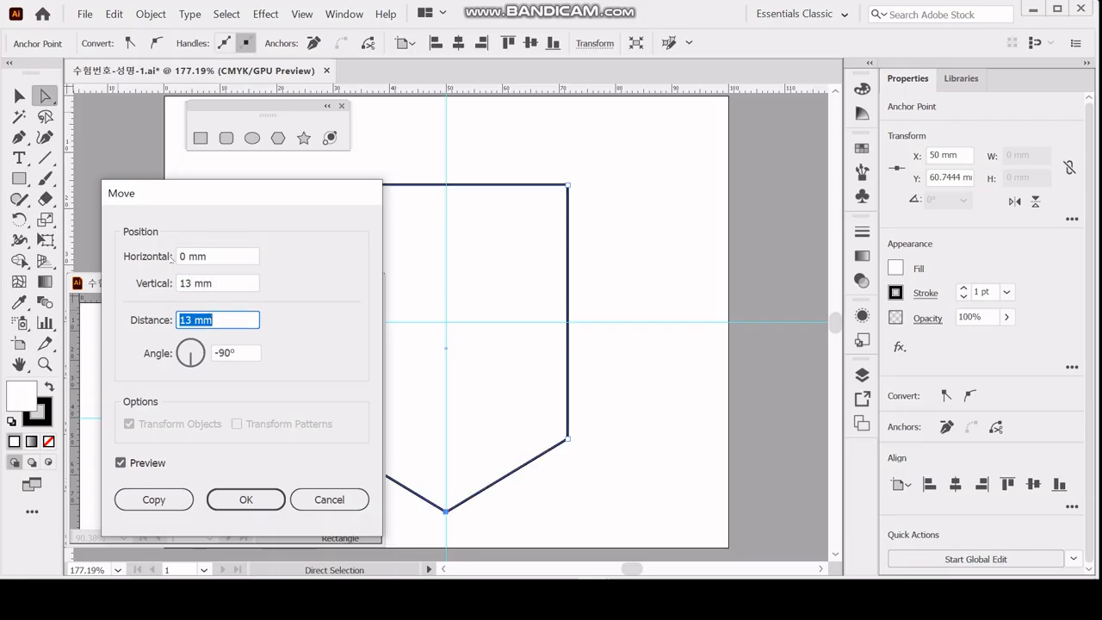
key("shift+Tab")
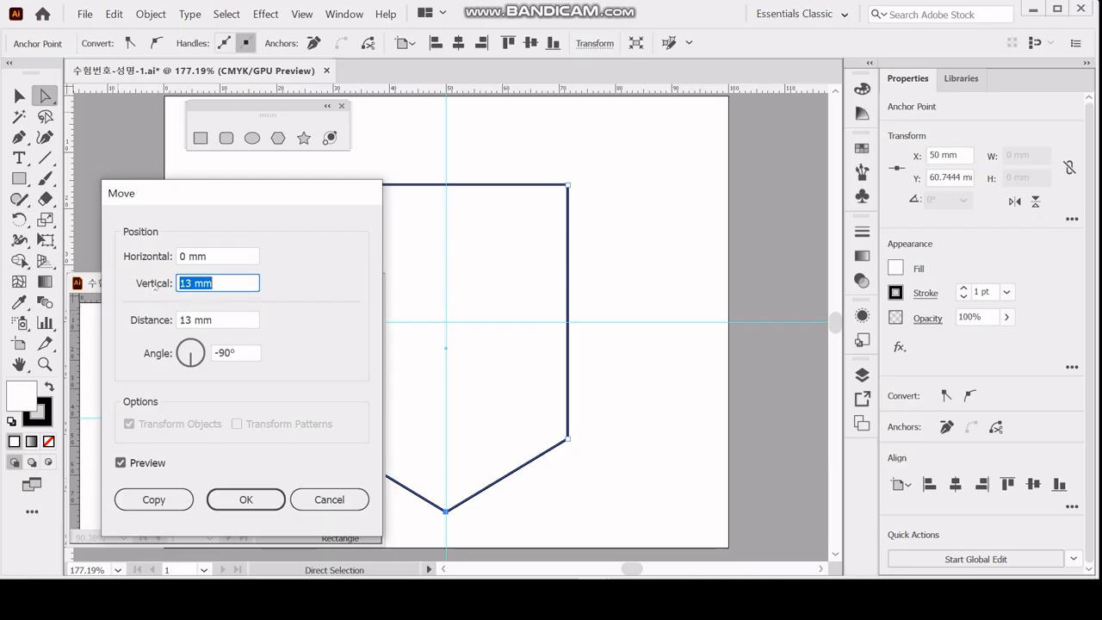
left_click(244, 498)
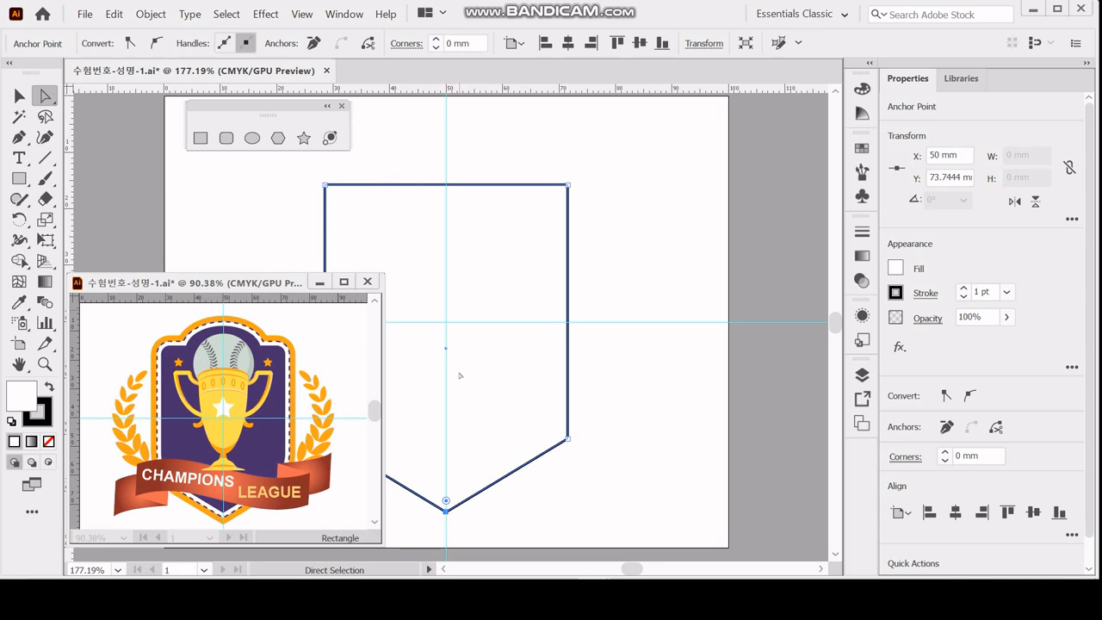
Round both upper corners of the shield with a 3 mm corner radius.
scroll(460, 376, "down", 2)
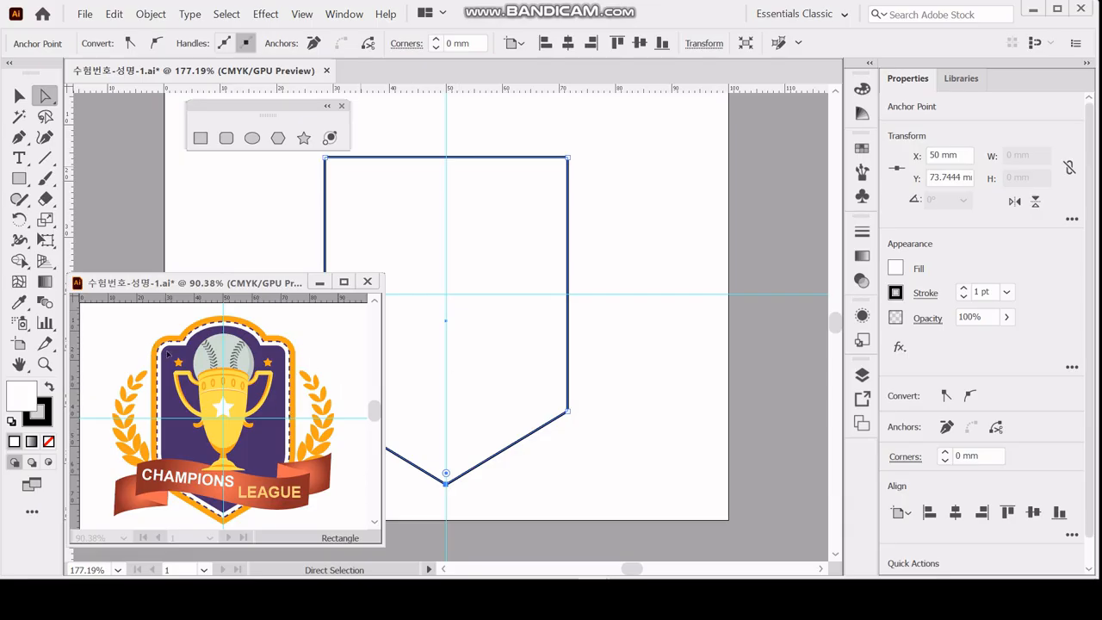
scroll(446, 270, "up", 2)
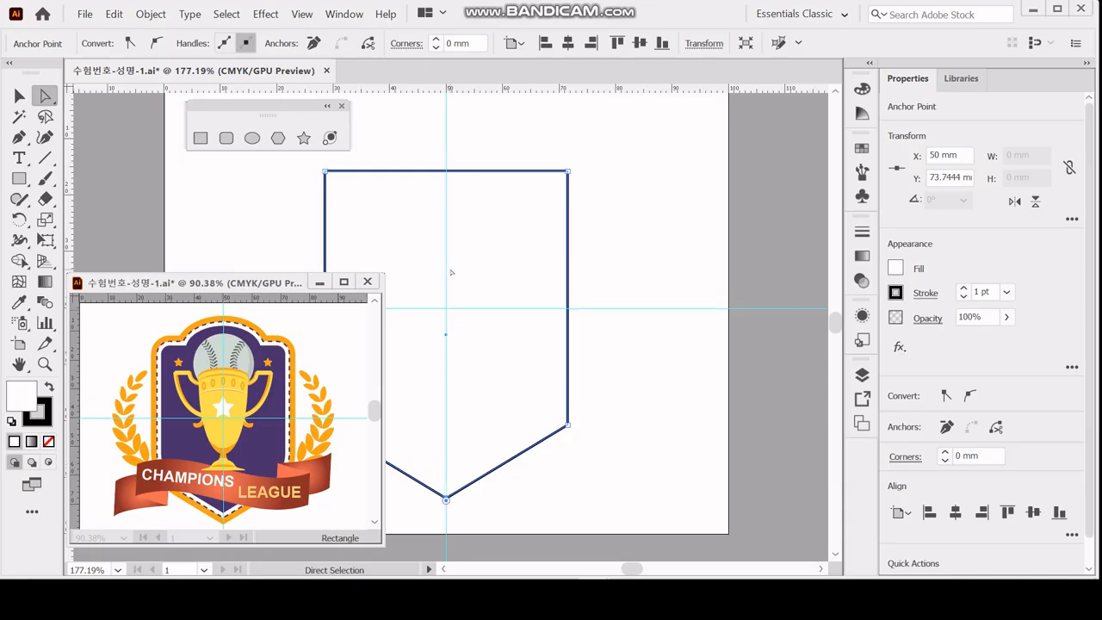
left_click_drag(287, 172, 601, 211)
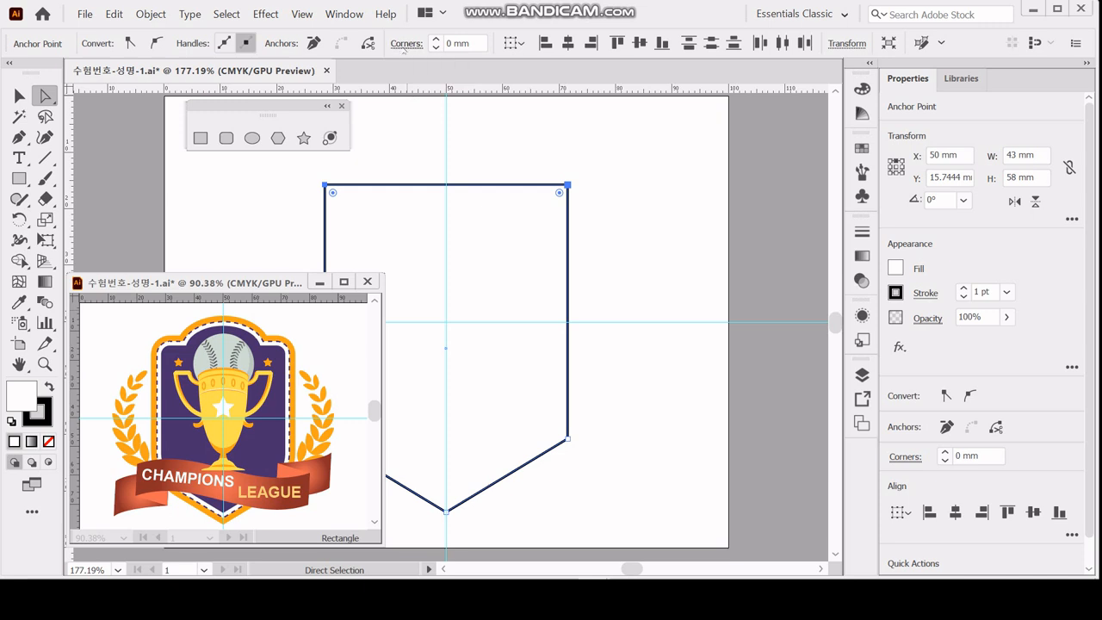
left_click(403, 44)
left_click(402, 43)
left_click(402, 43)
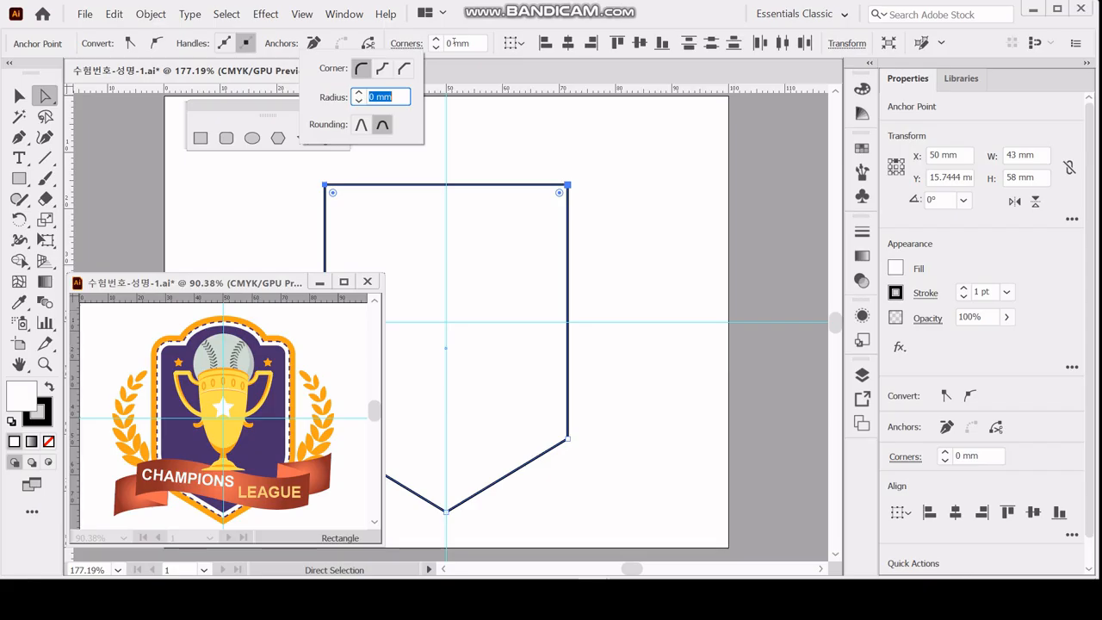
left_click(459, 43)
left_click(436, 40)
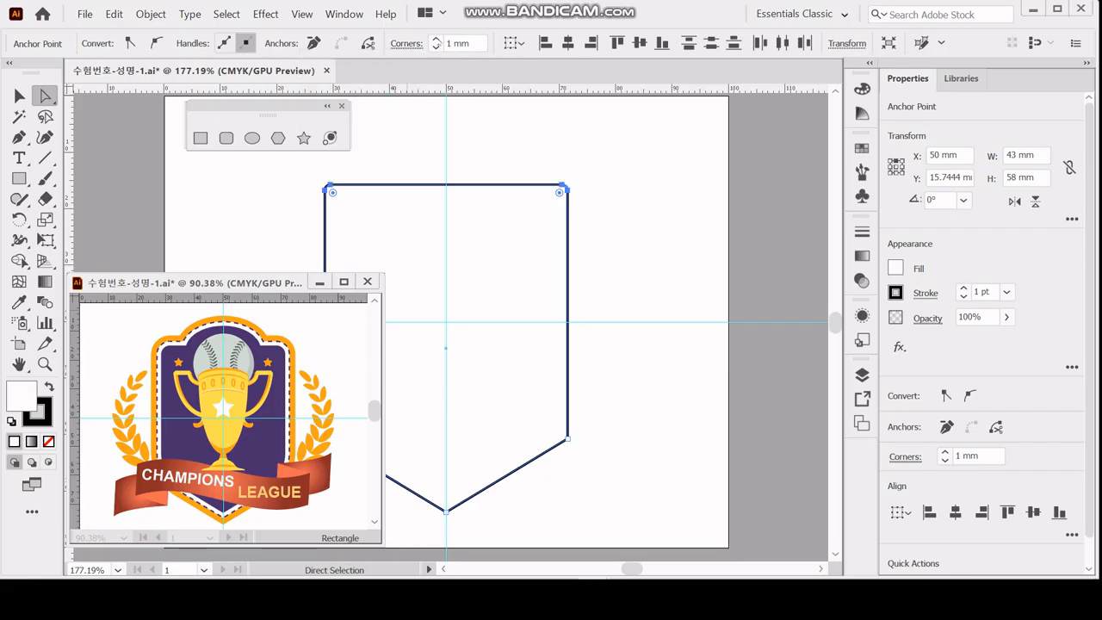
key("Up")
key("Up")
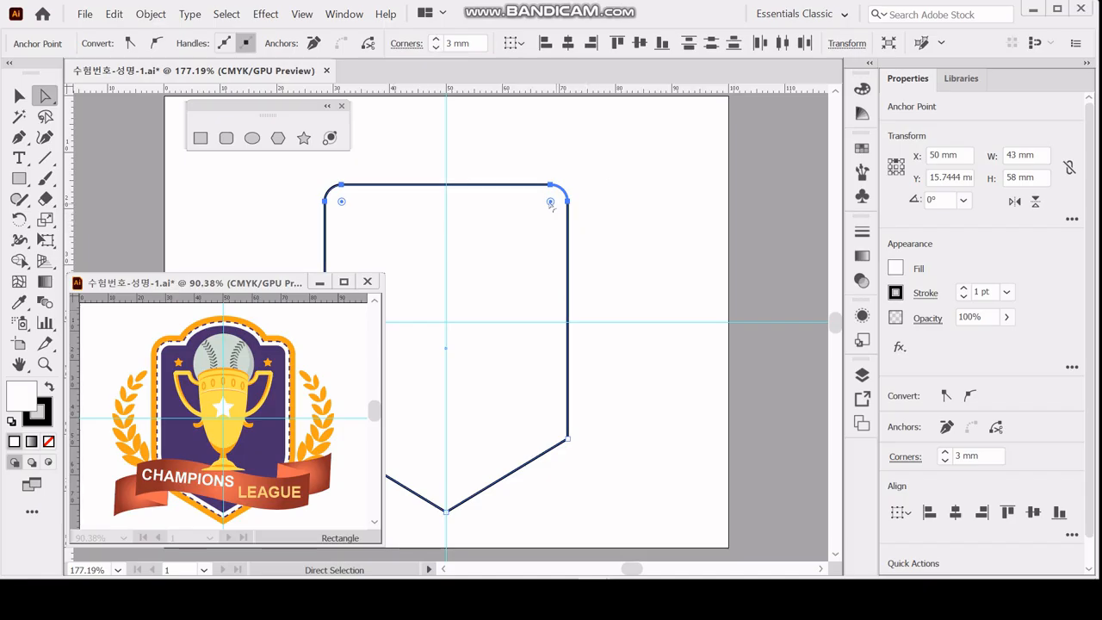
Try a larger rounding on the two upper corners and return their radius to 3 mm.
left_click_drag(550, 201, 539, 213)
left_click(436, 48)
left_click(437, 48)
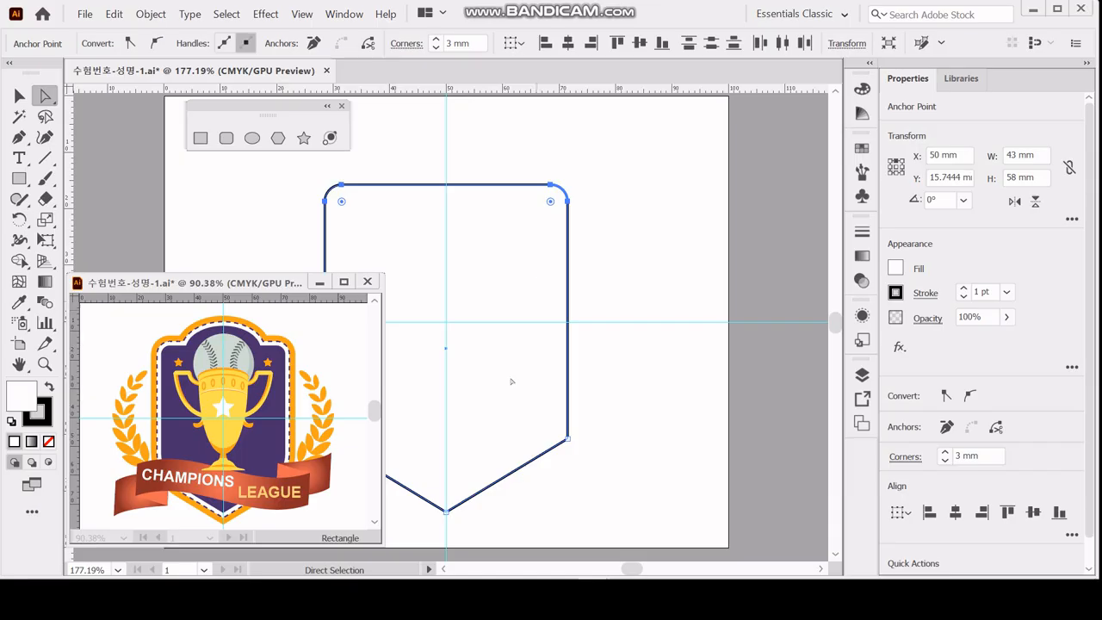
Round the shield's two lower side corners with a 14 mm radius and deselect the shape.
left_click(461, 343)
left_click_drag(446, 346, 569, 272)
left_click_drag(429, 342, 728, 398)
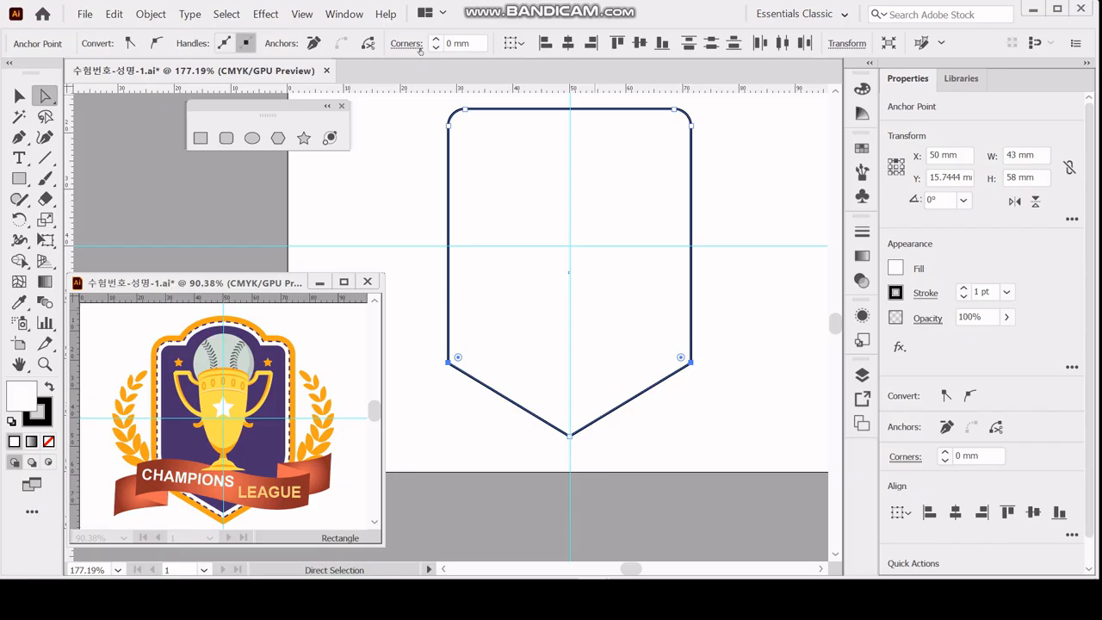
left_click_drag(455, 43, 401, 42)
type("14")
key("Return")
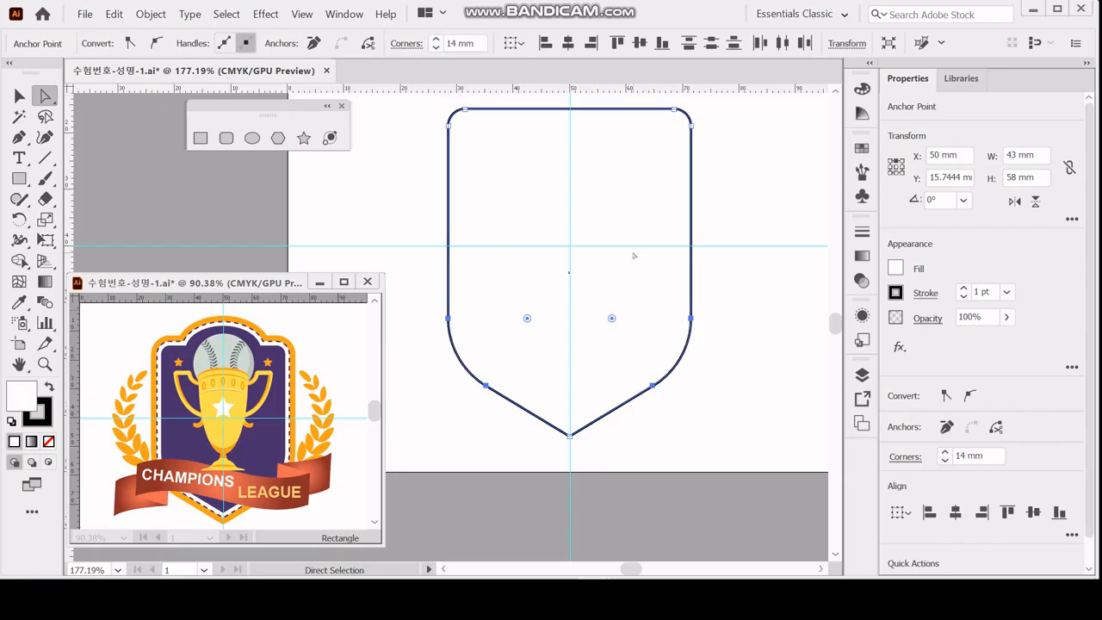
scroll(633, 258, "up", 1)
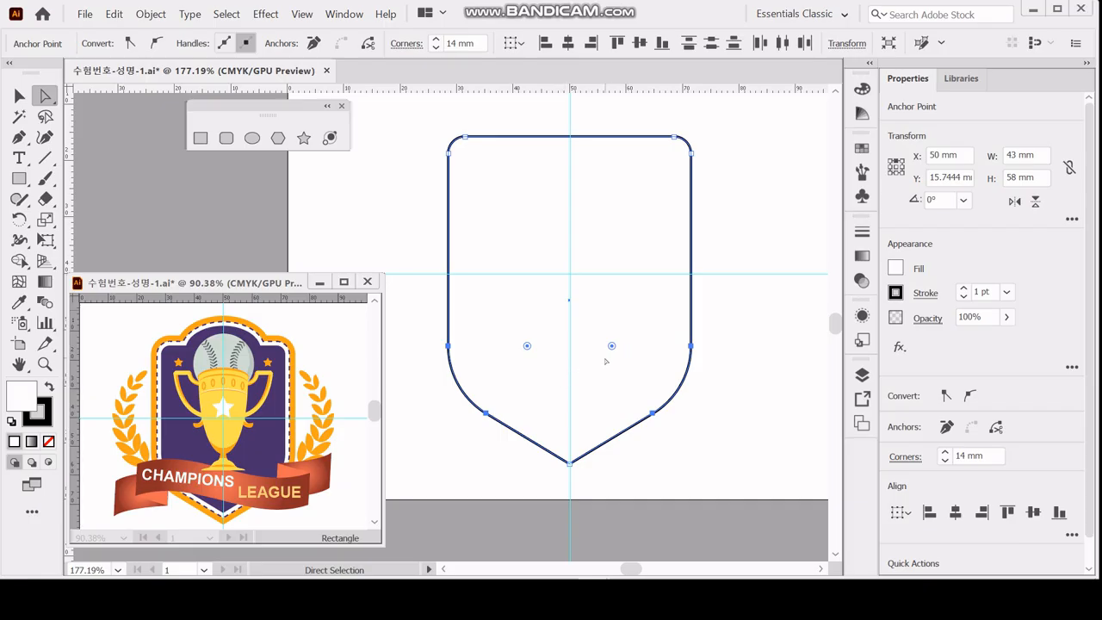
left_click(605, 234)
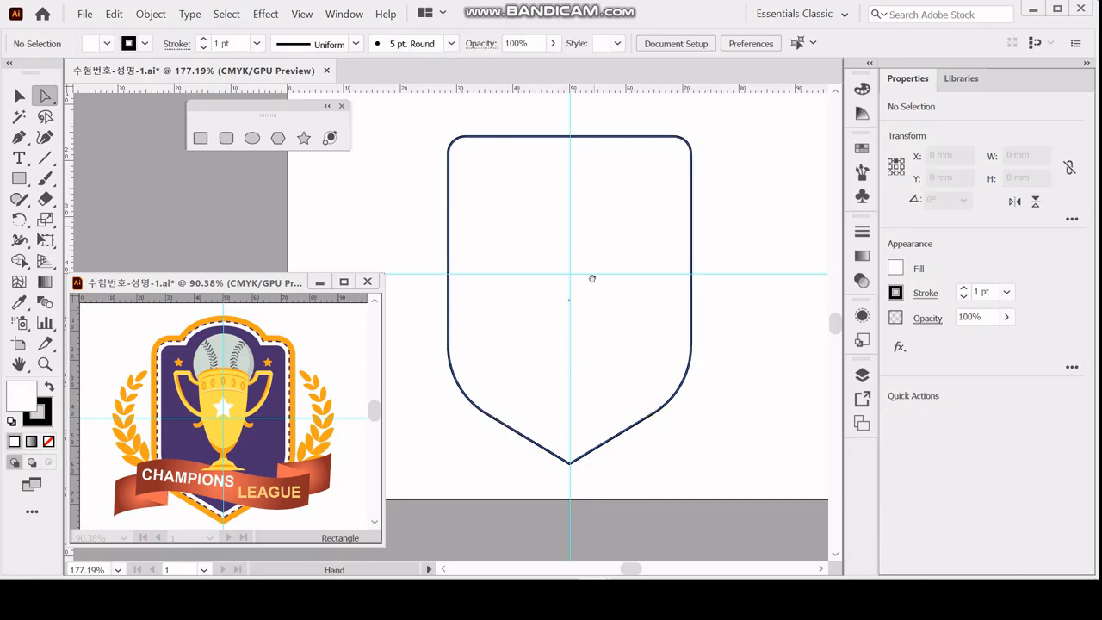
Create a 26 × 16.5 mm ellipse centred near the vertical guide, overlapping the shield's top edge.
scroll(587, 293, "up", 2)
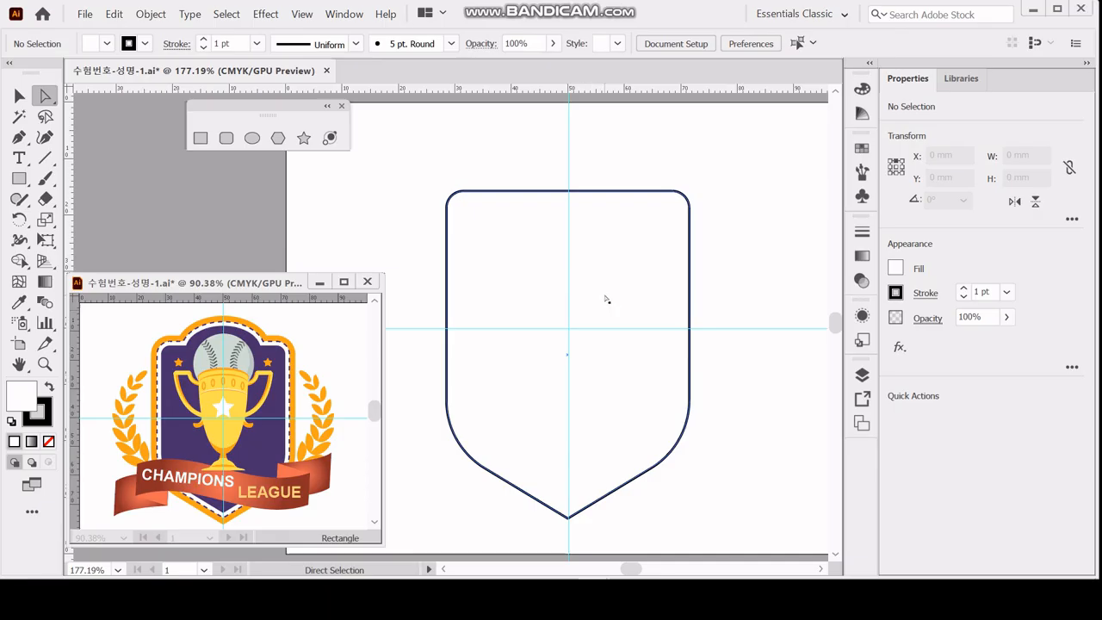
left_click(251, 138)
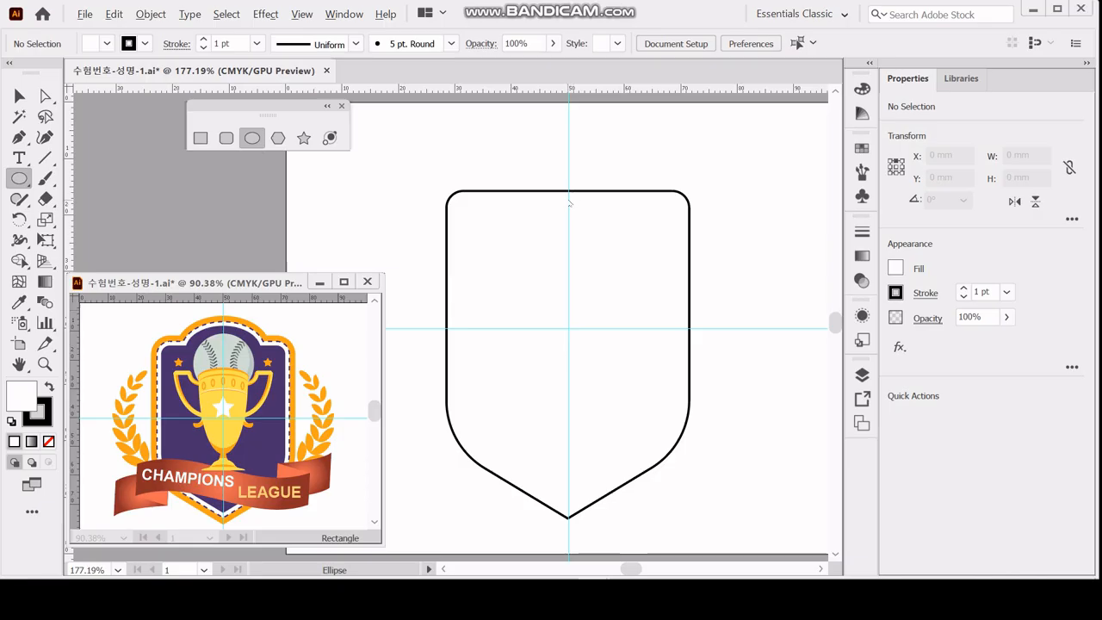
left_click(568, 201)
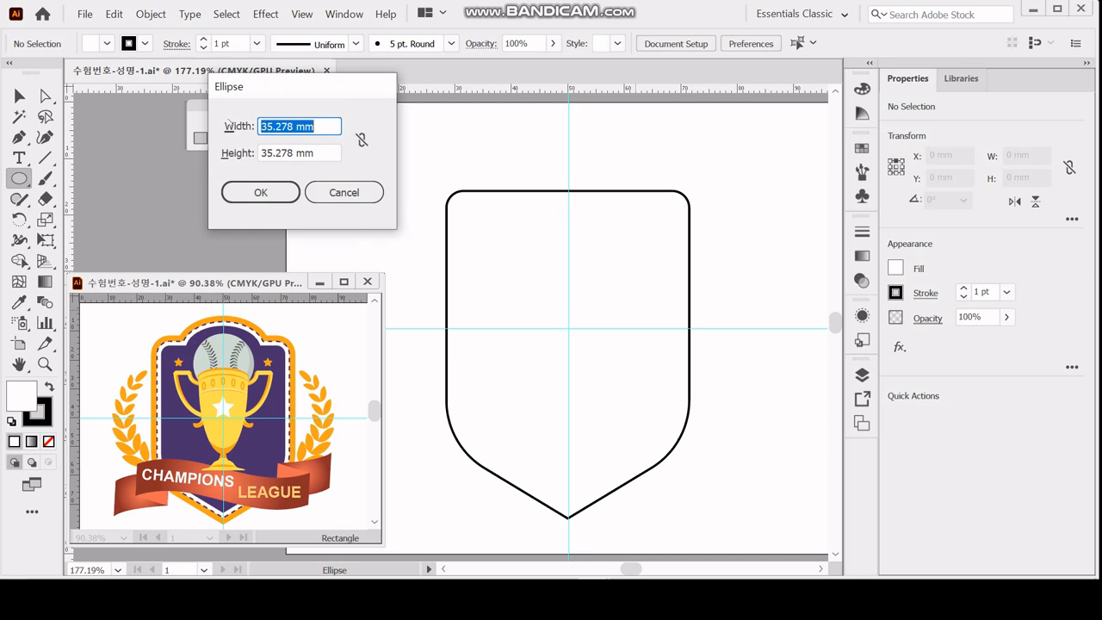
type("26")
key("Tab")
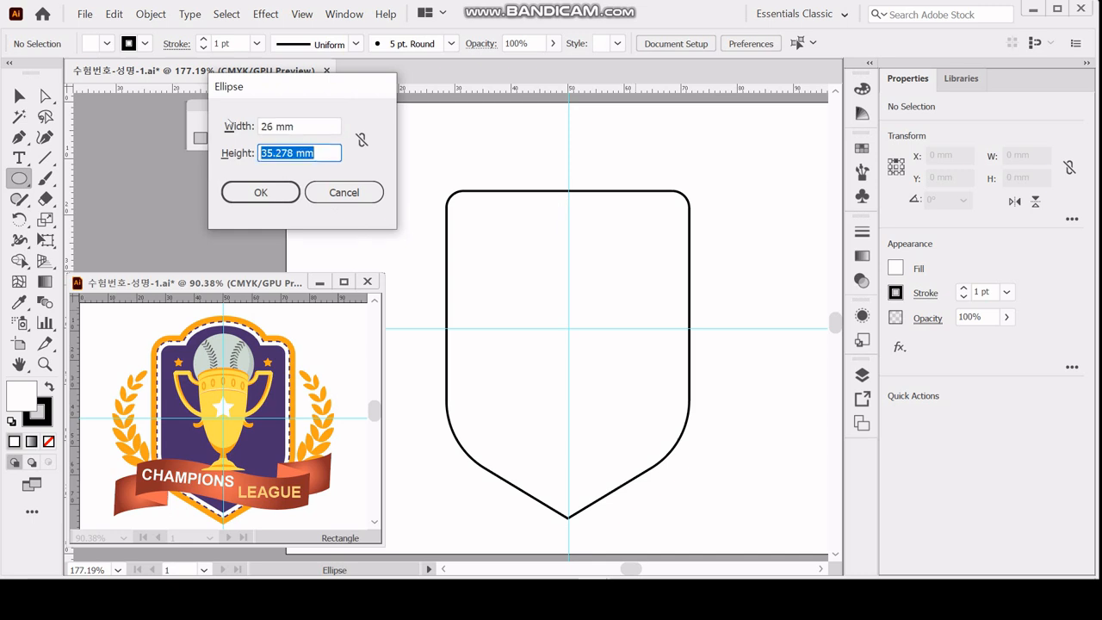
type("16.5")
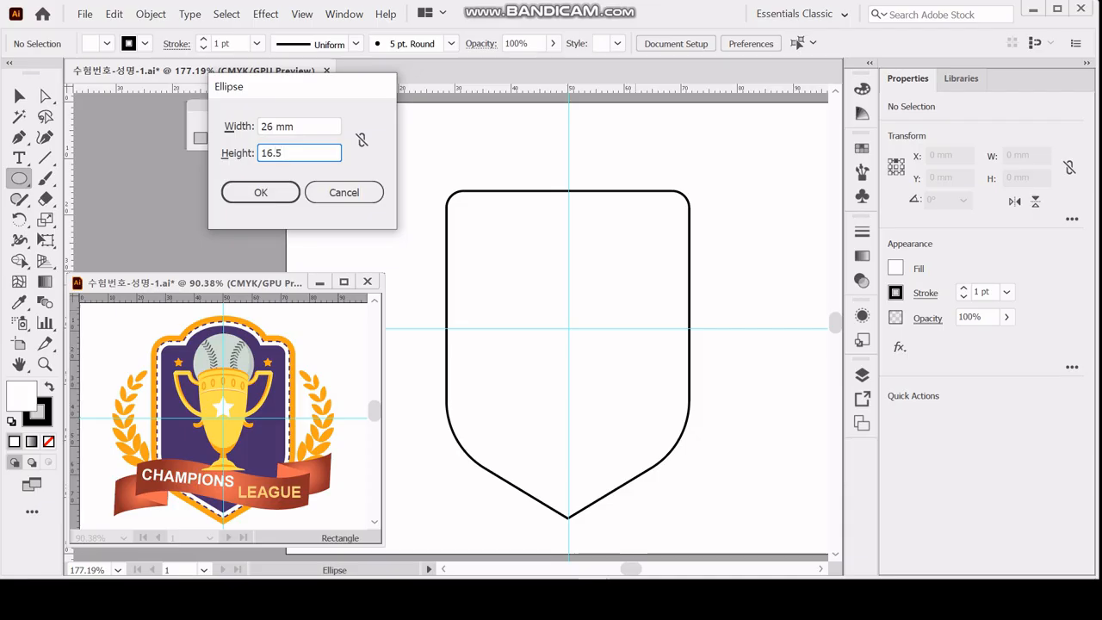
key("Return")
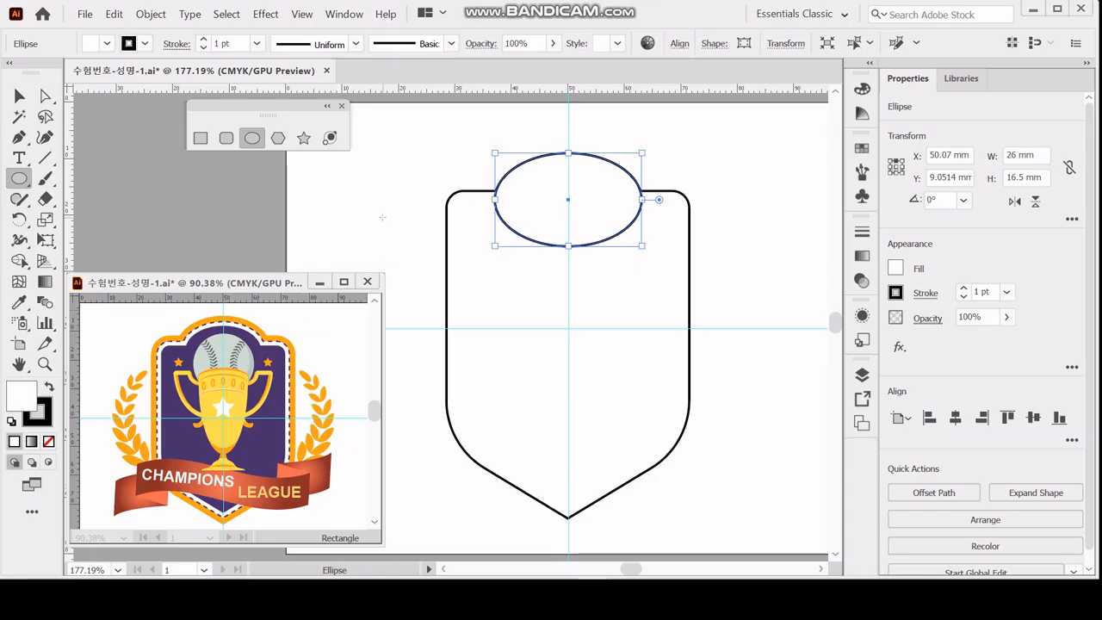
Align the ellipse and shield on their horizontal centres and unite them into a single shape.
key("ctrl+a")
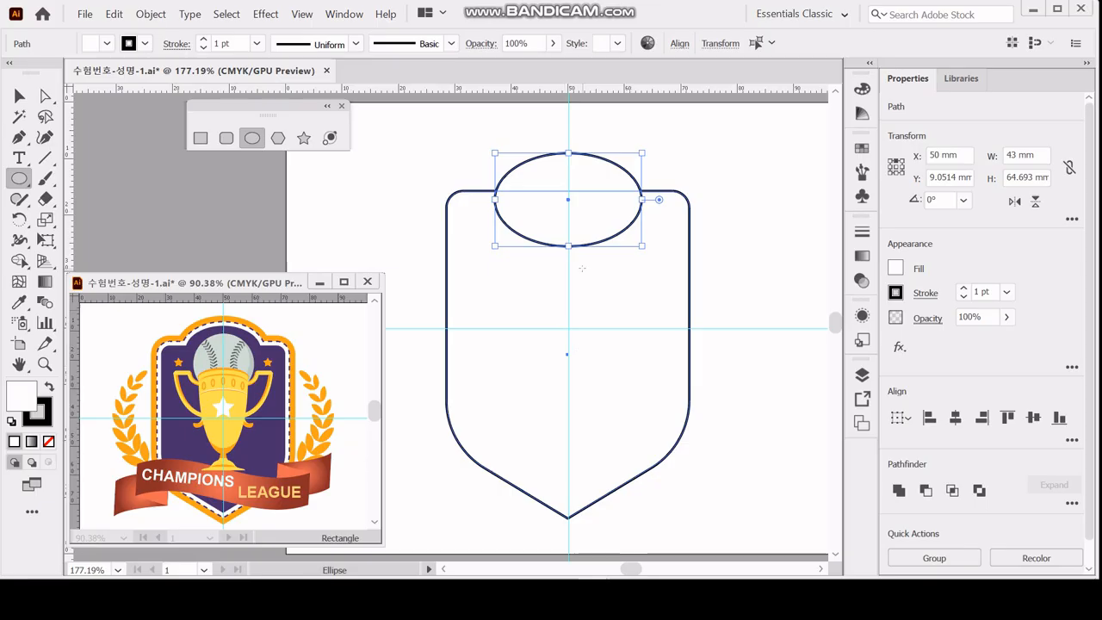
left_click(955, 420)
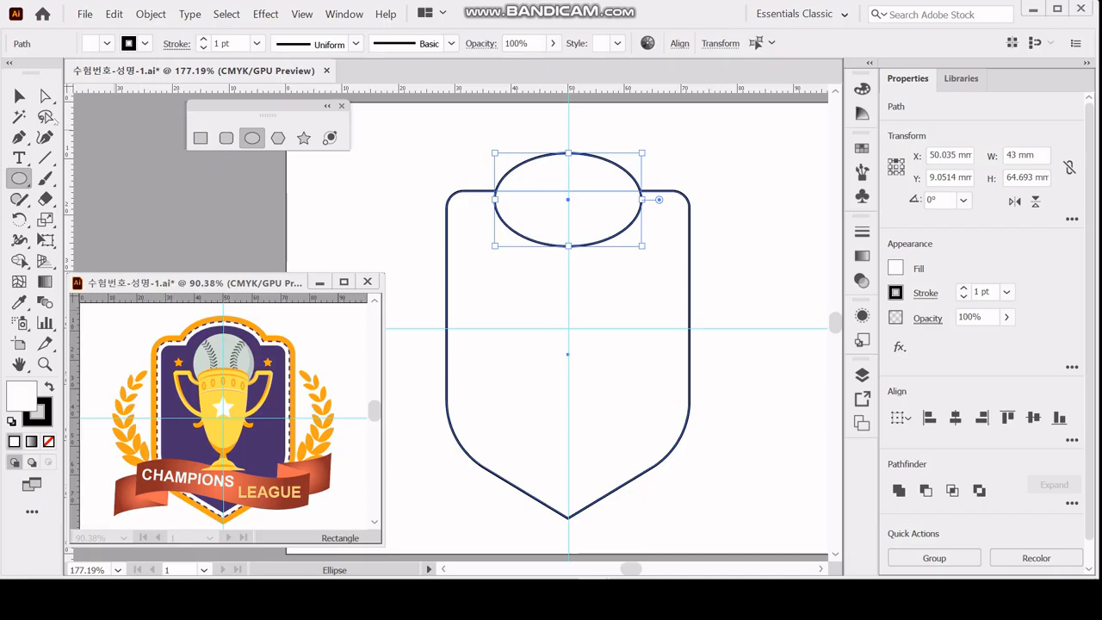
key("v")
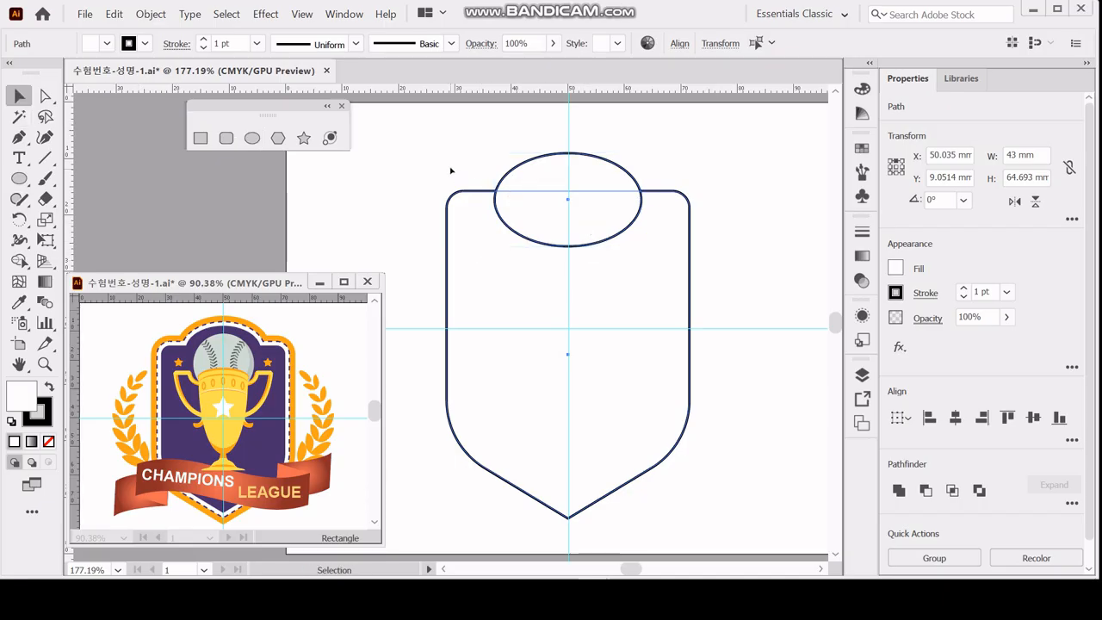
left_click_drag(450, 167, 600, 283)
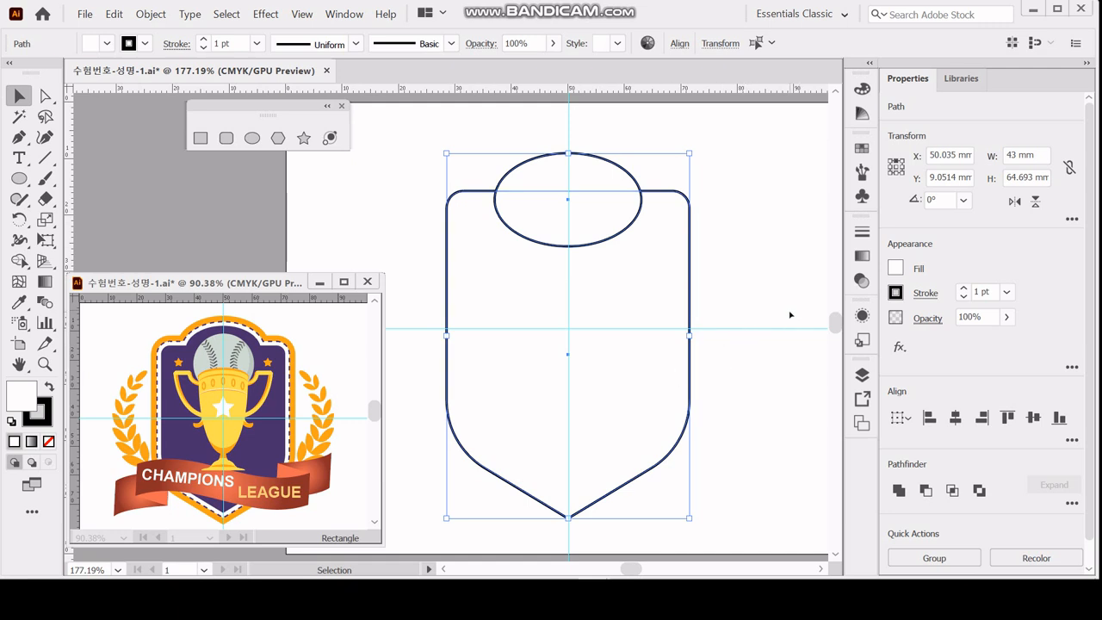
left_click(898, 490)
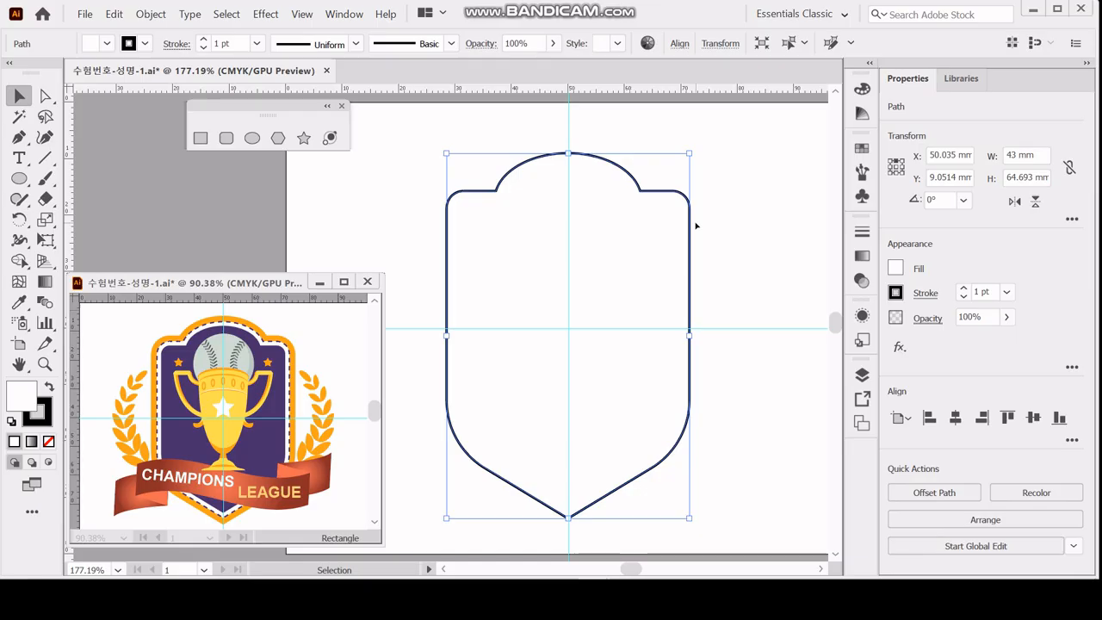
Detach the colour controls to float over the upper part of the artboard and expand them to show the CMYK values.
left_click_drag(861, 88, 688, 68)
double_click(687, 83)
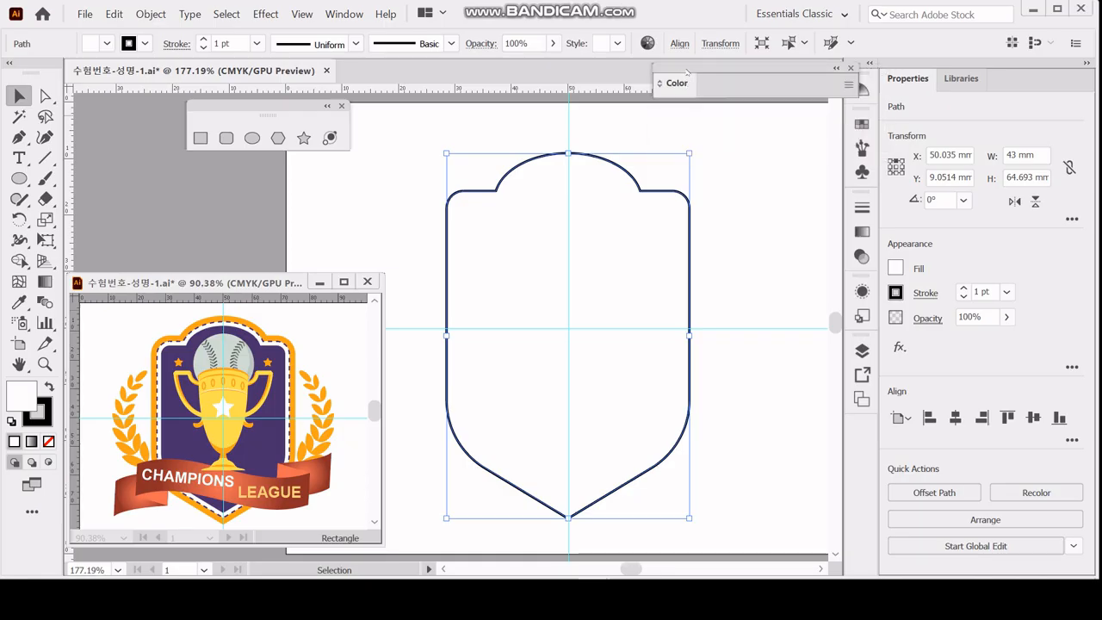
left_click(677, 83)
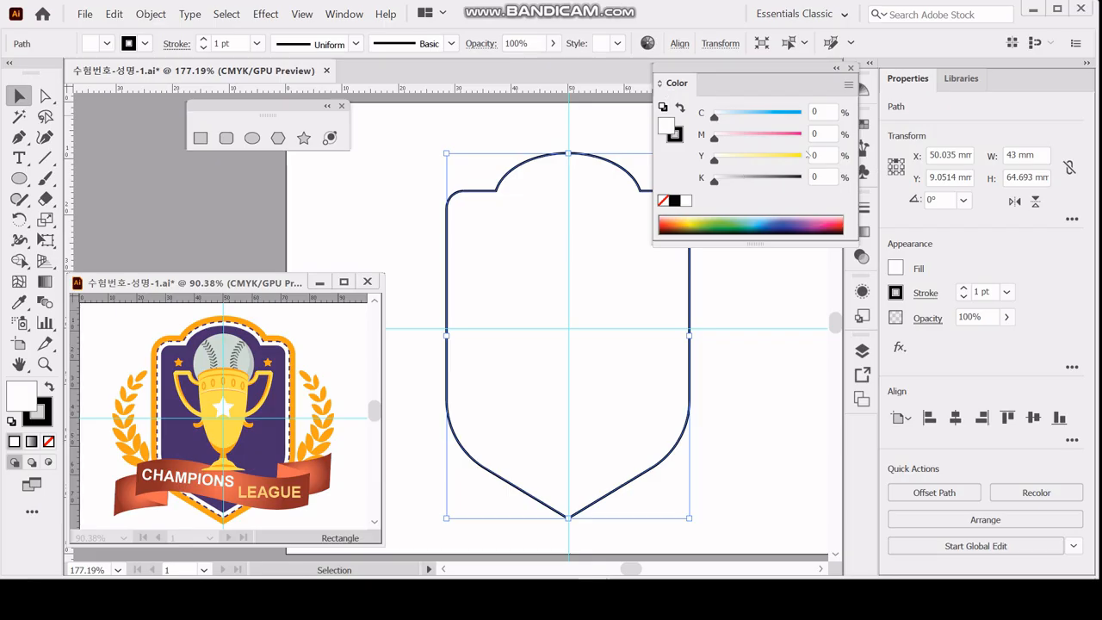
Fill the shield with C 90, M 100, Y 40, K 0 and remove its stroke.
left_click(822, 112)
type("90")
key("Tab")
type("1")
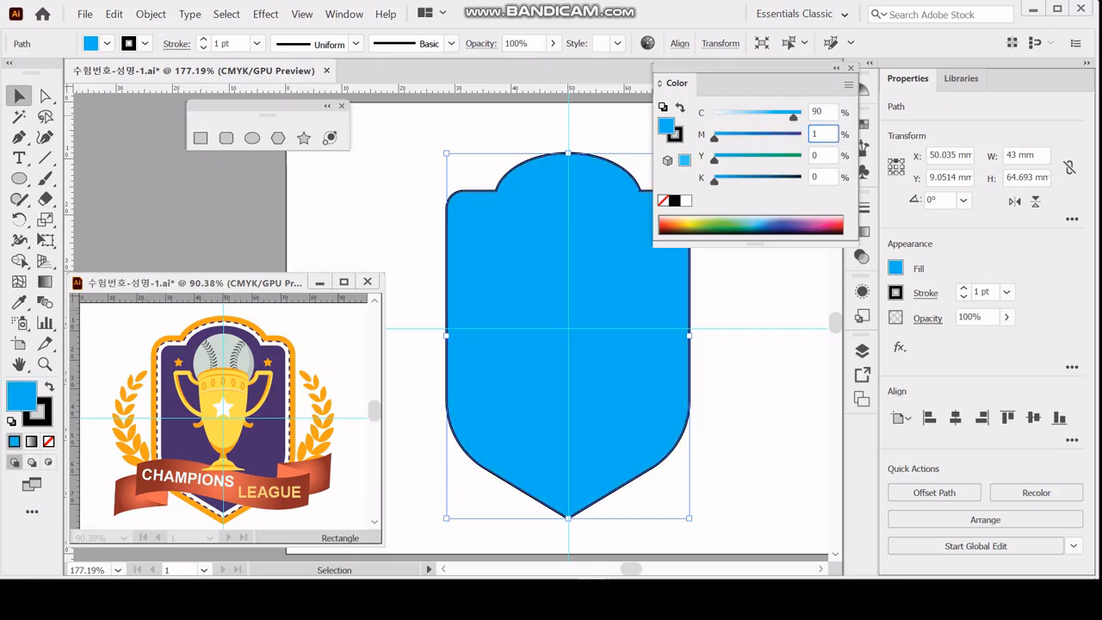
type("00")
key("Tab")
type("40")
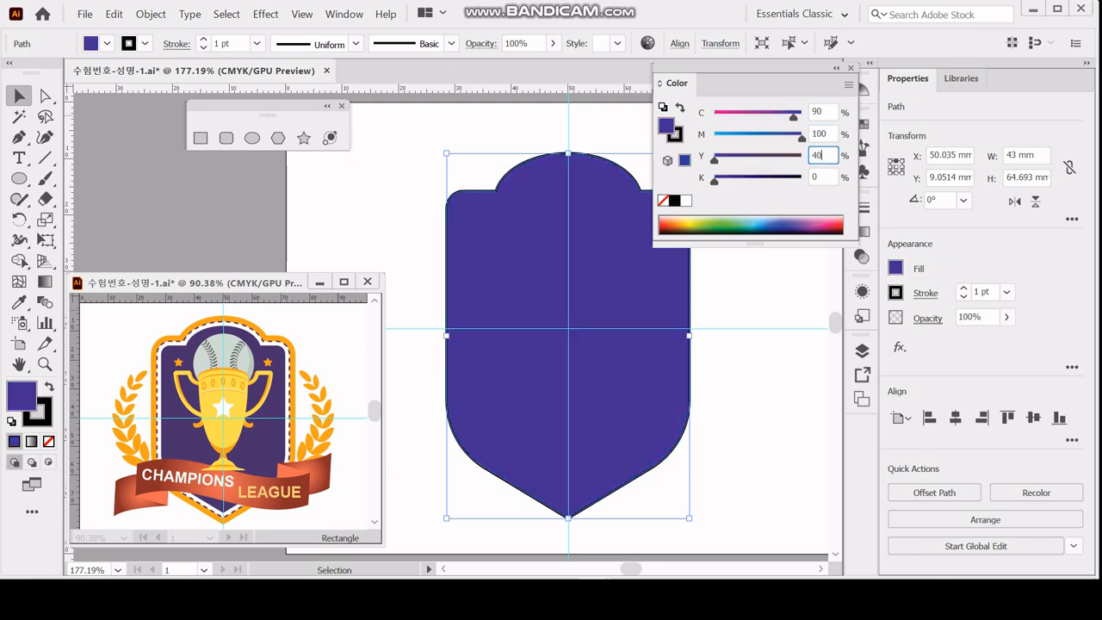
key("Tab")
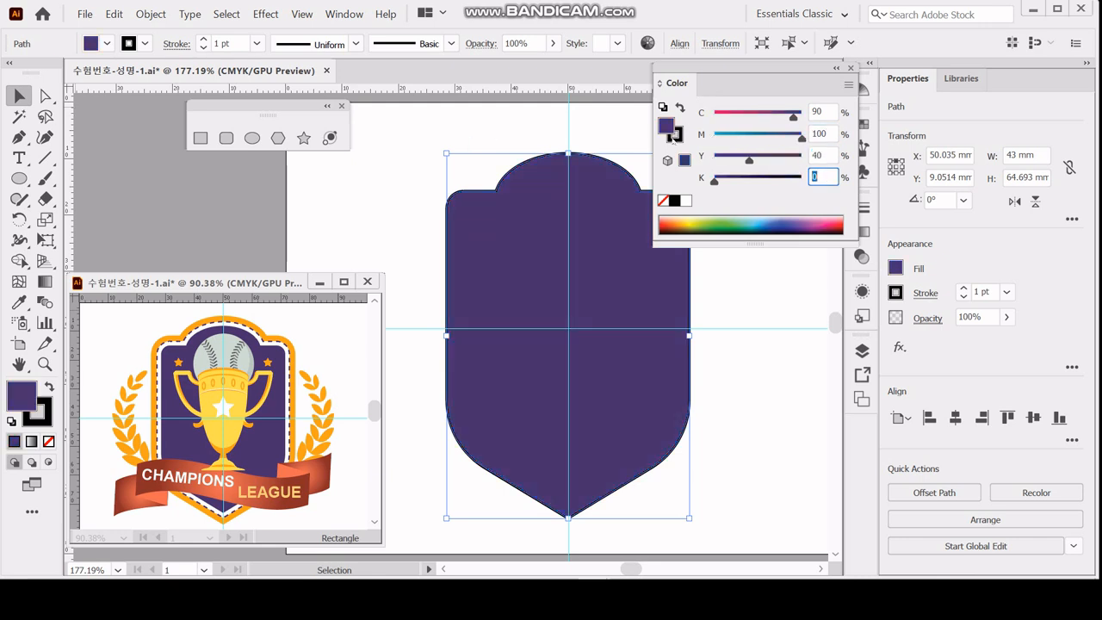
left_click(675, 135)
left_click(663, 200)
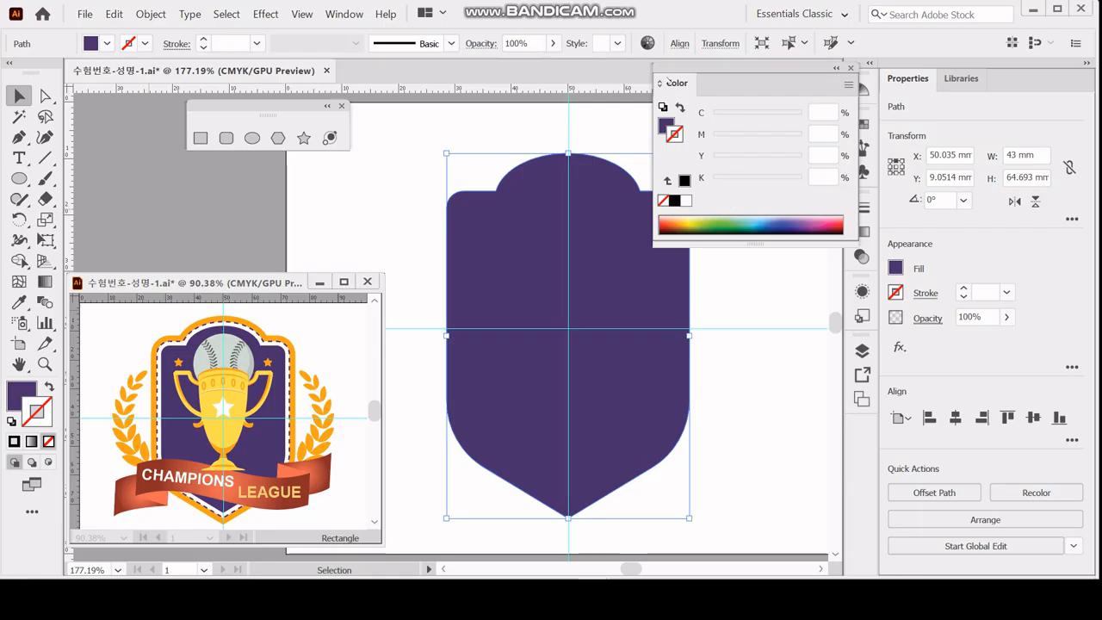
double_click(668, 82)
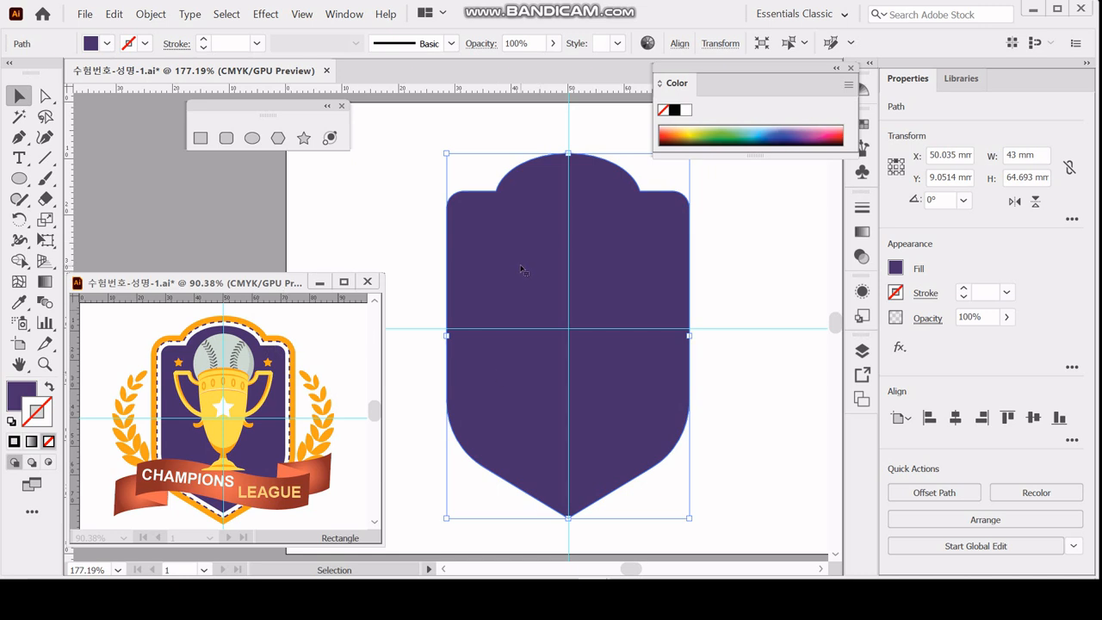
Offset the shield's path outward by 1.5 mm with miter joins.
left_click(923, 491)
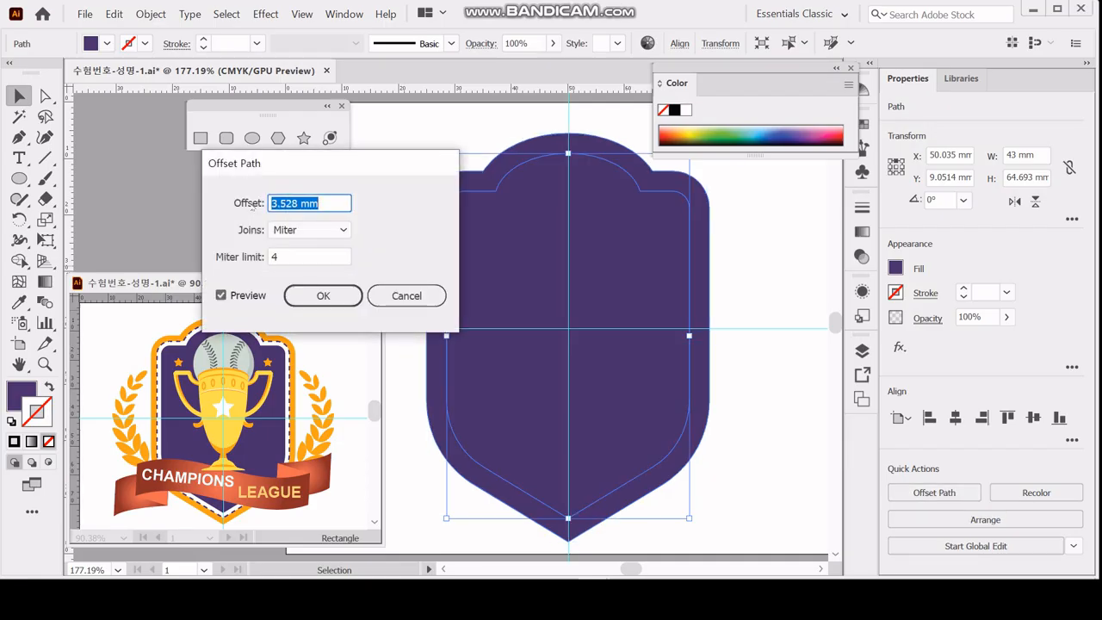
type("1")
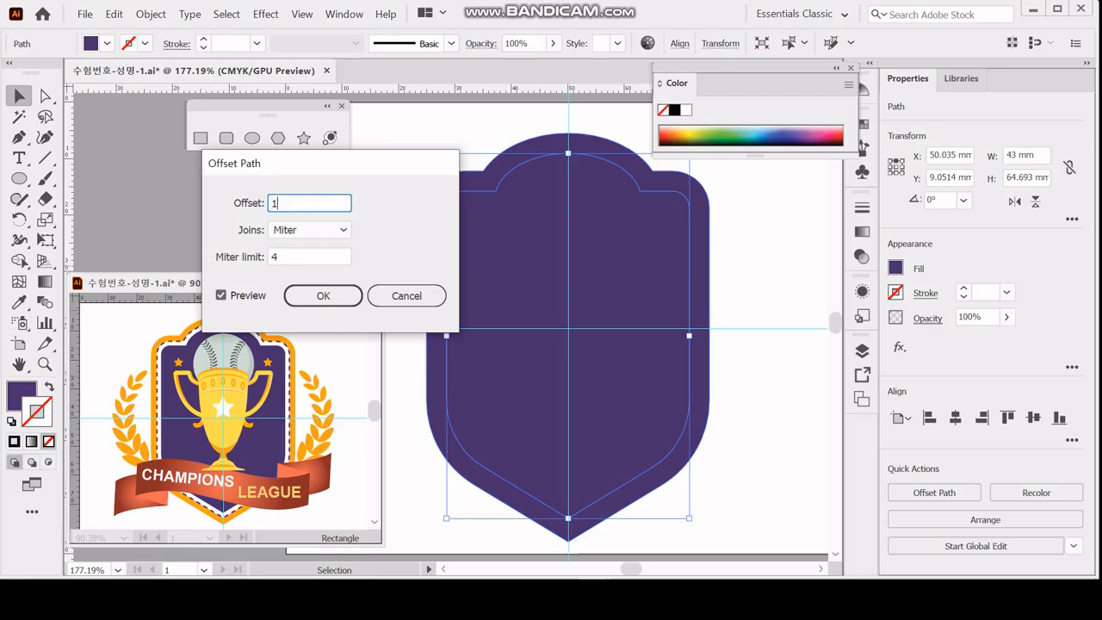
type(".5")
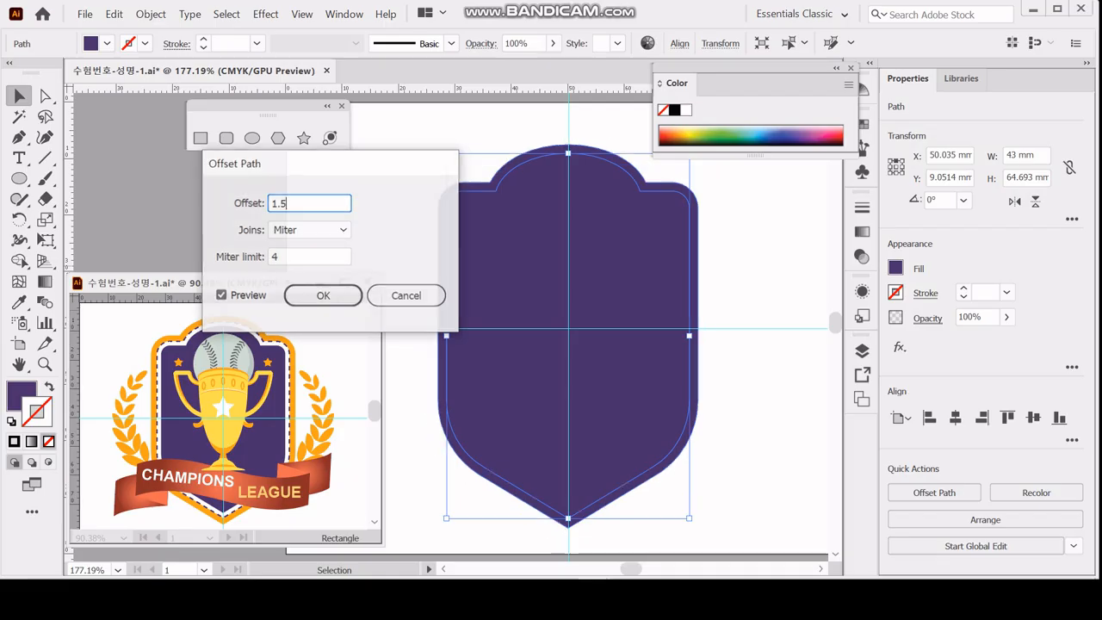
key("Return")
Give the offset outline a white fill and a stroke in the purple sampled from the inner shield.
left_click(11, 421)
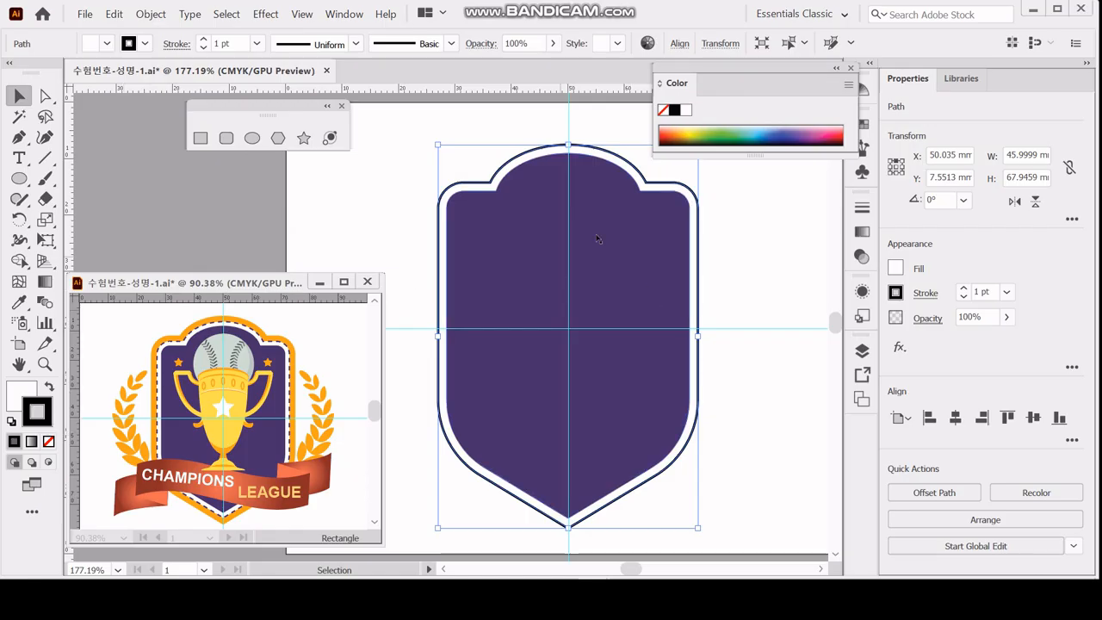
left_click(19, 301)
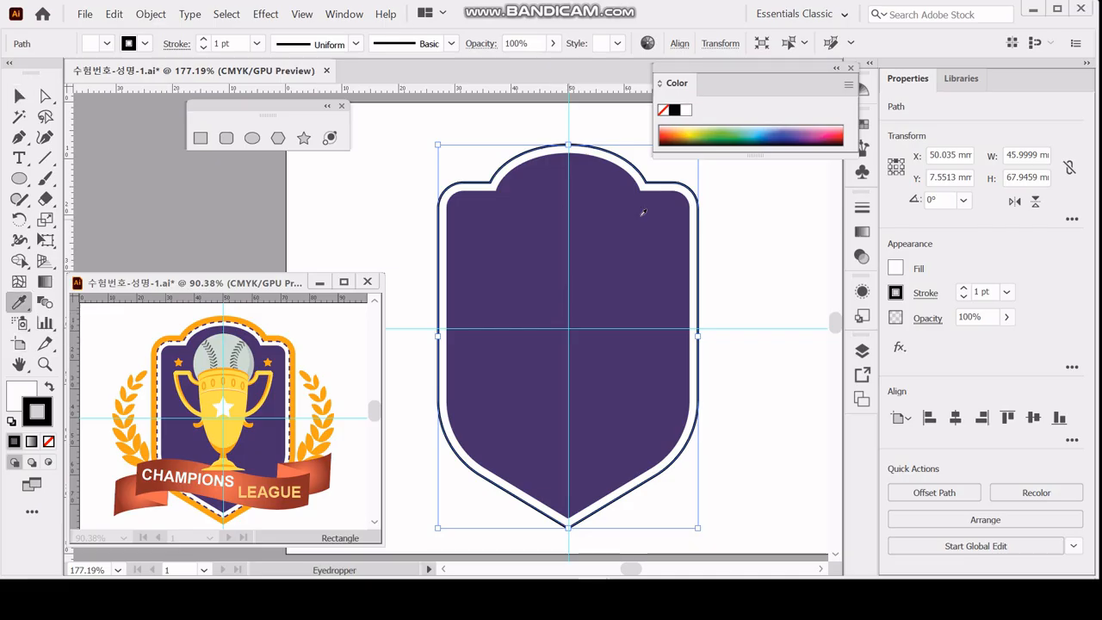
left_click(536, 228)
left_click(49, 386)
left_click(21, 393)
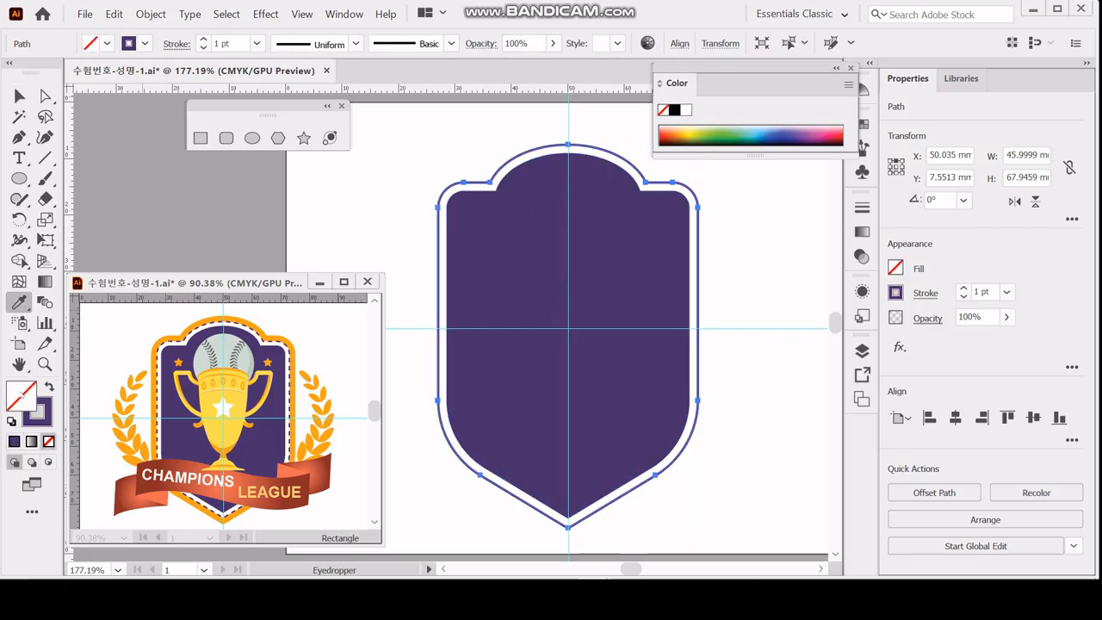
key("ctrl+h")
left_click(685, 111)
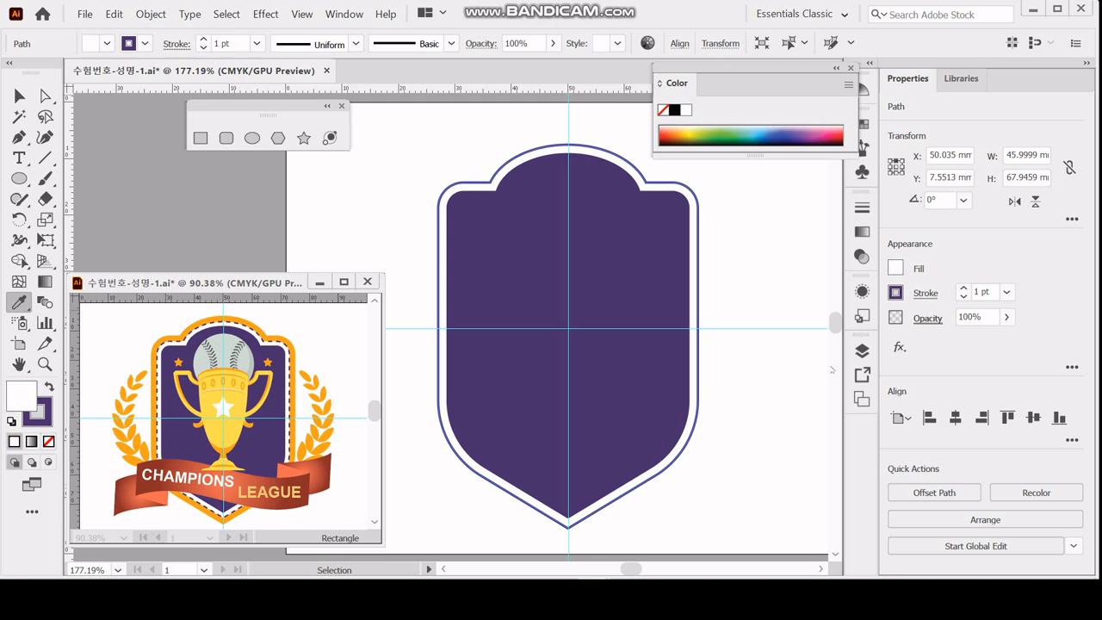
key("ctrl+h")
Make the white outline's purple 1 pt stroke a dashed line with 4 pt dashes.
left_click(925, 294)
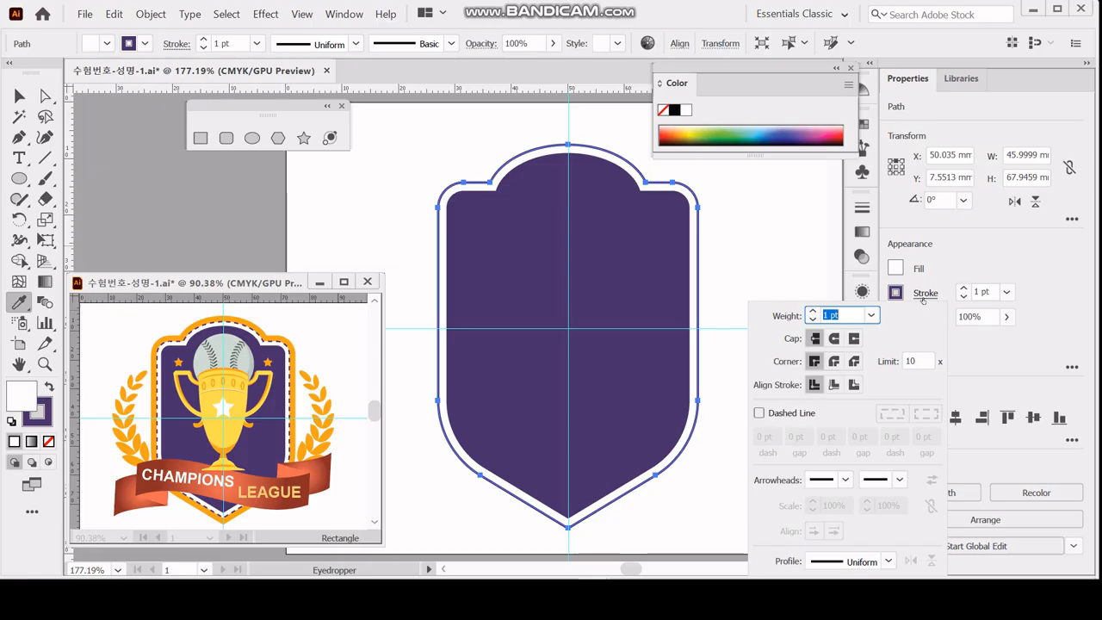
left_click(809, 415)
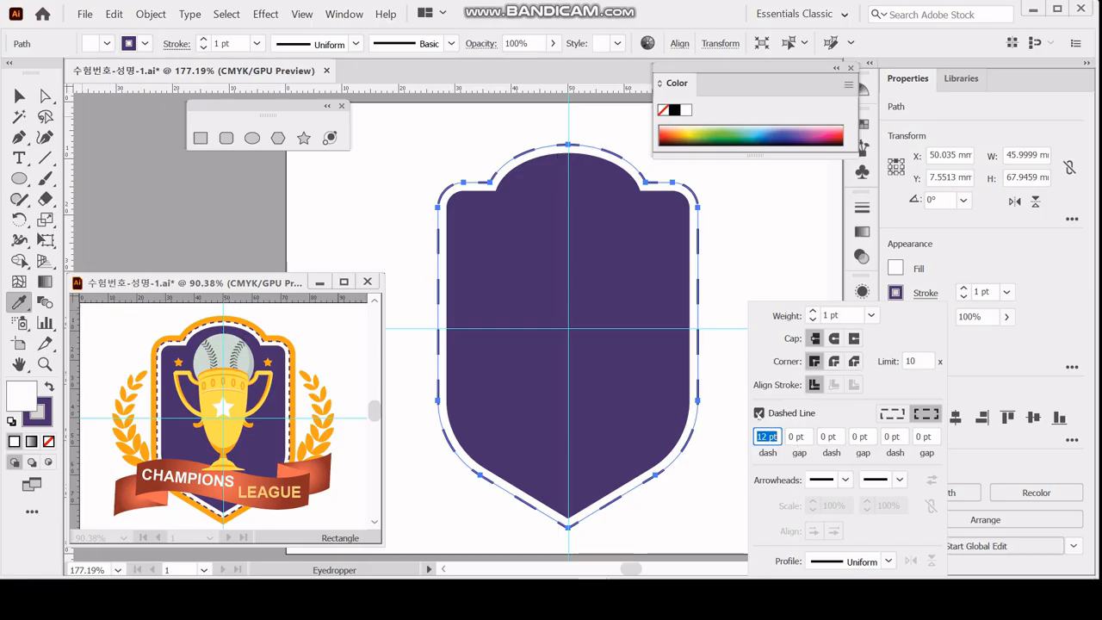
type("1")
key("BackSpace")
type("4")
key("Tab")
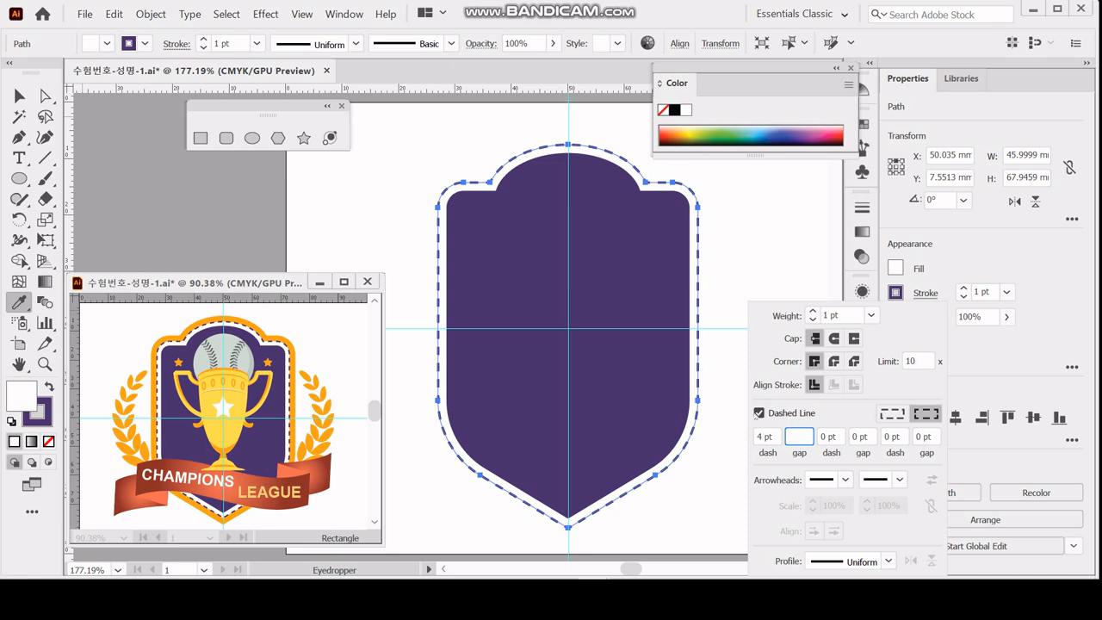
key("Return")
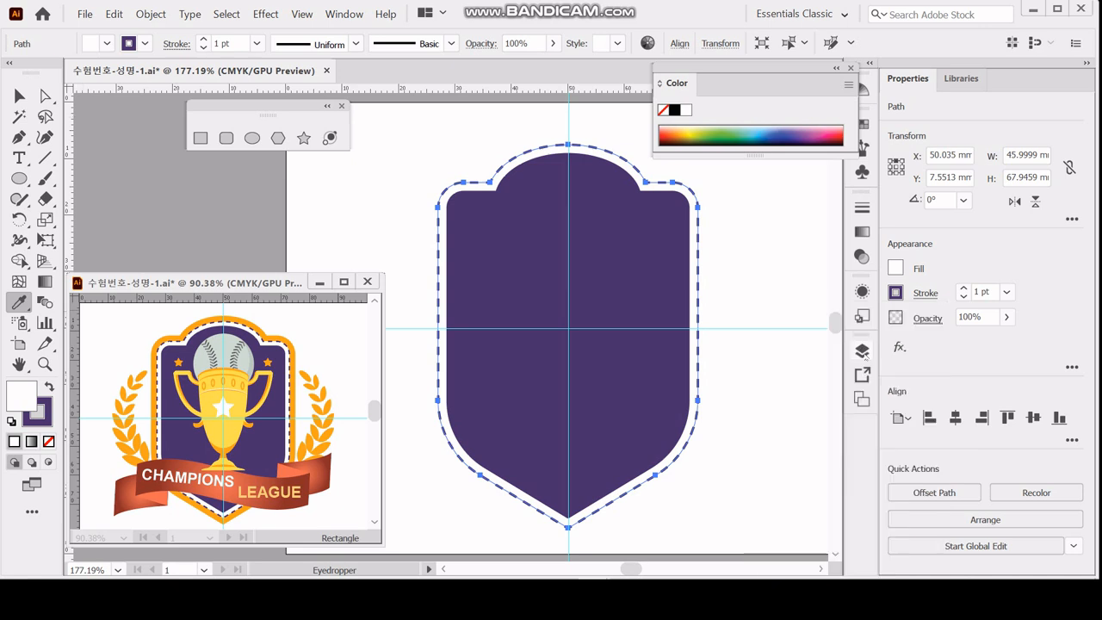
left_click(924, 294)
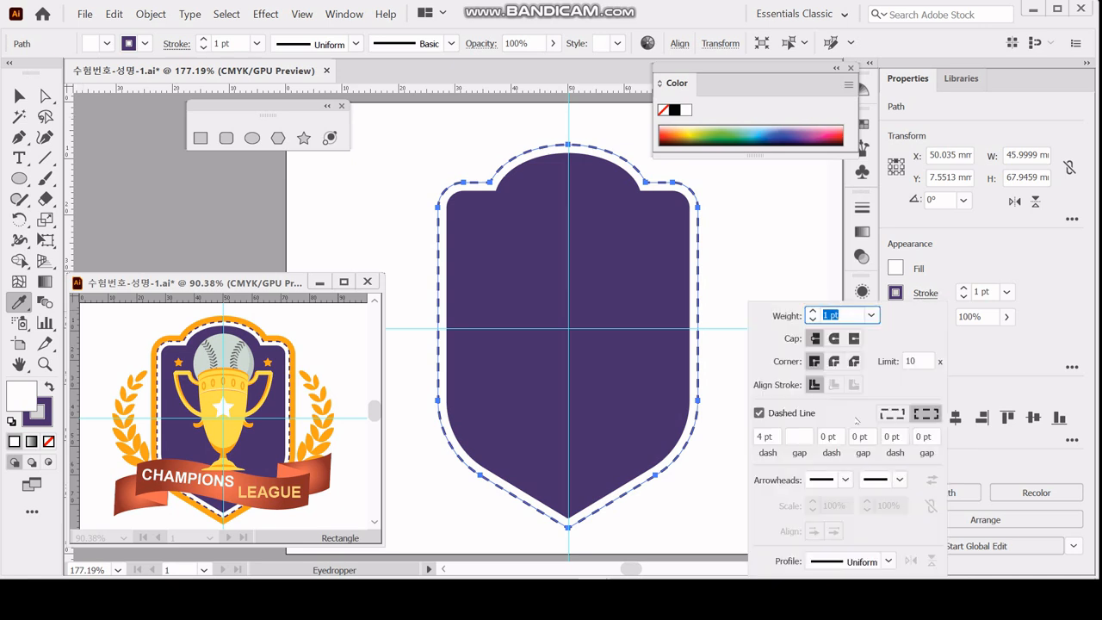
double_click(766, 436)
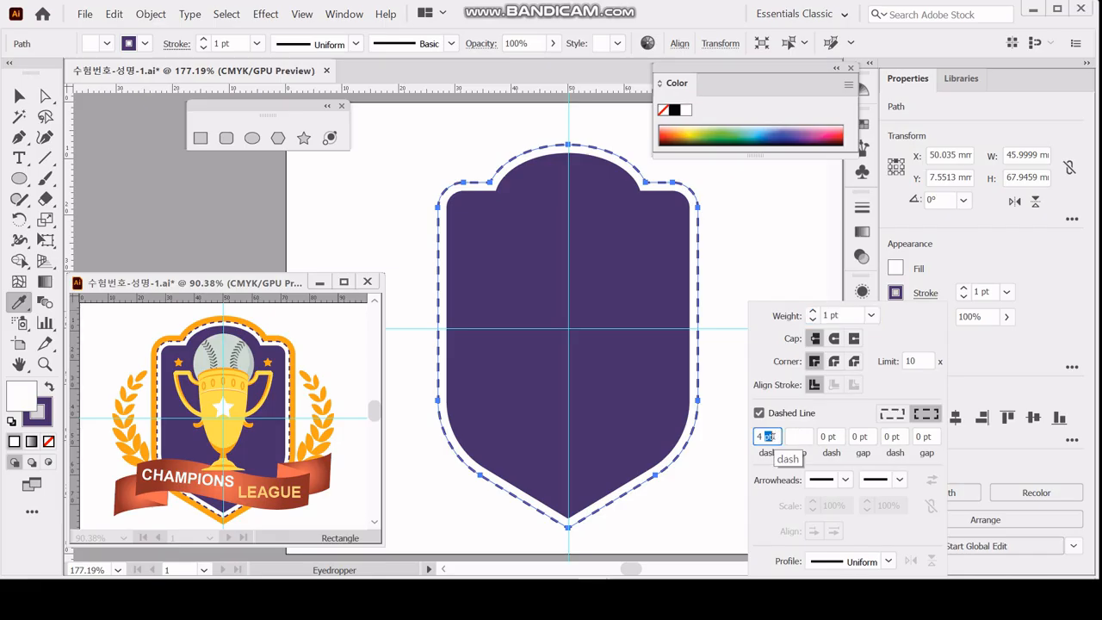
key("Tab")
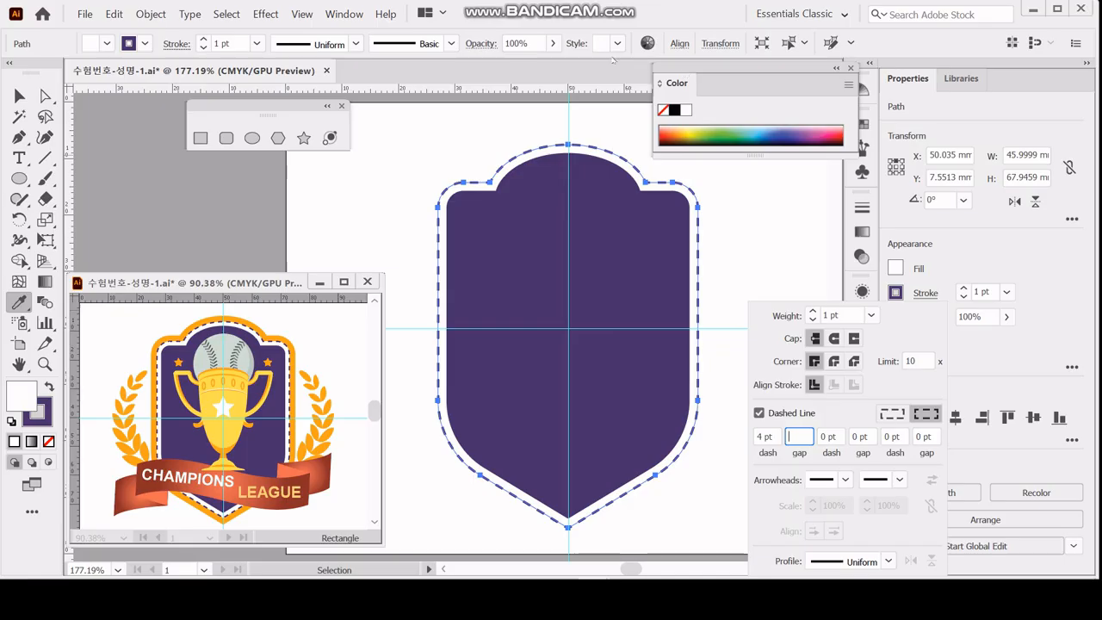
left_click(993, 263)
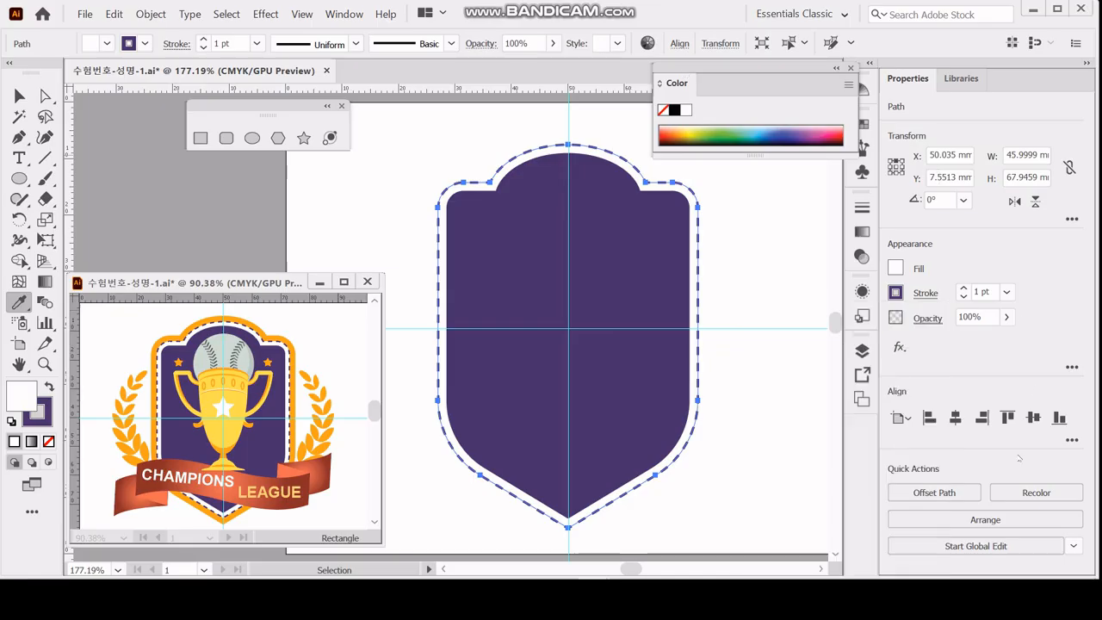
Offset the dashed outline outward by 2 mm and fill the new shape with C 0, M 40, Y 100, K 0 and no stroke.
left_click(934, 492)
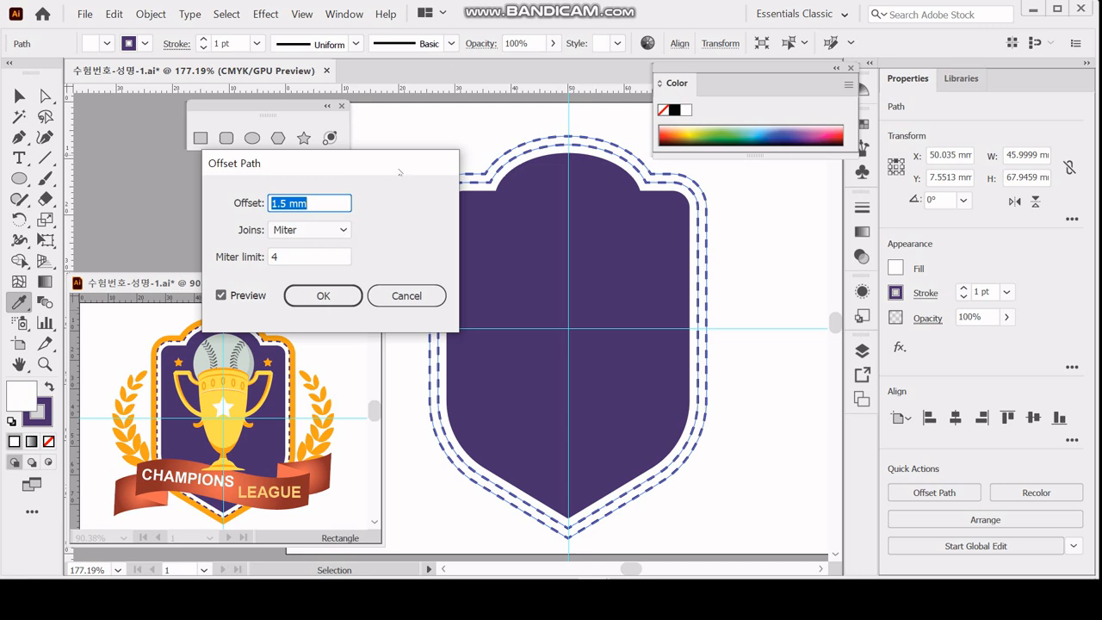
type("2")
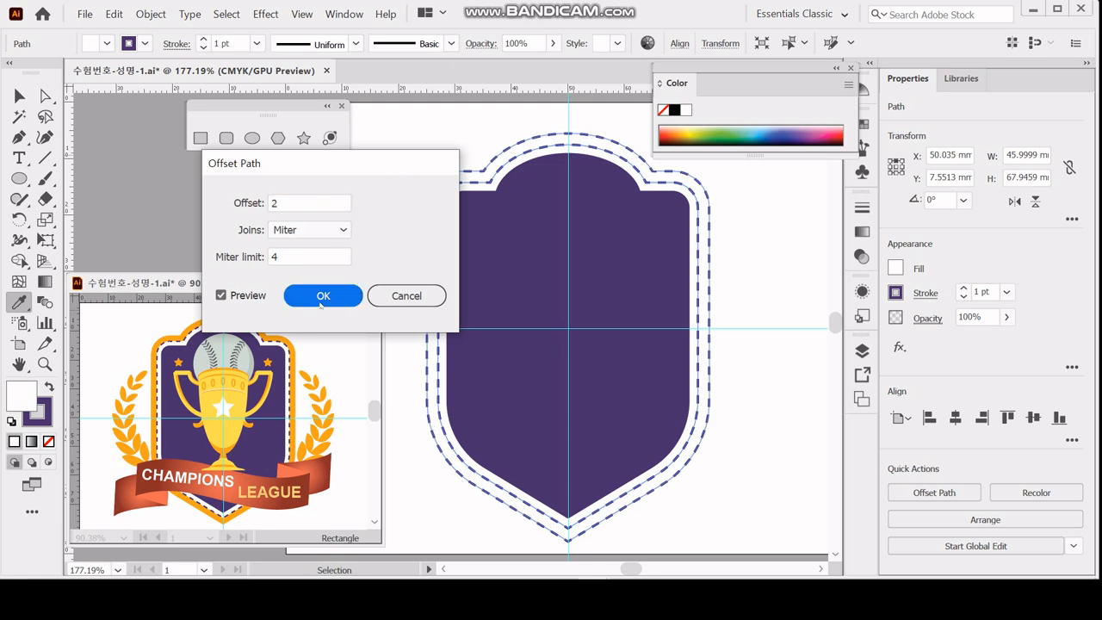
left_click(322, 297)
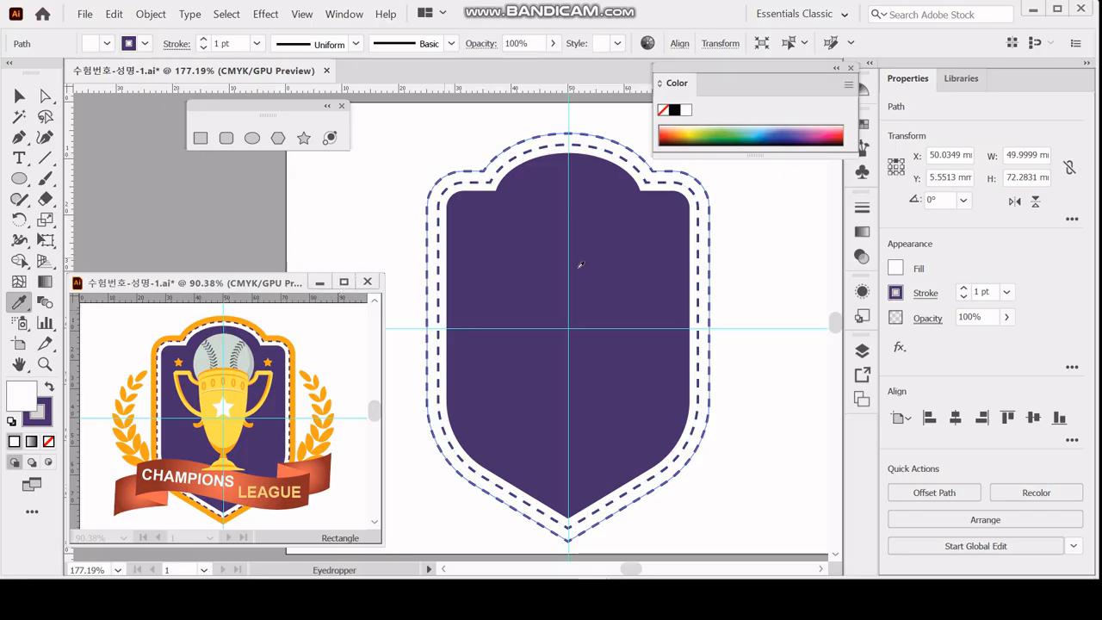
double_click(679, 83)
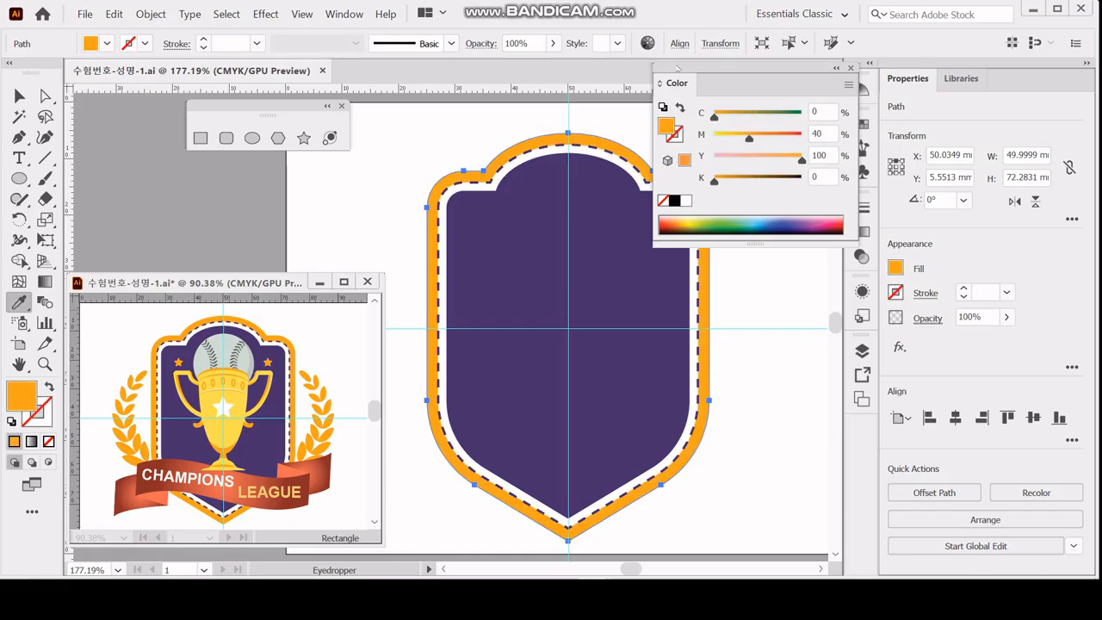
double_click(677, 84)
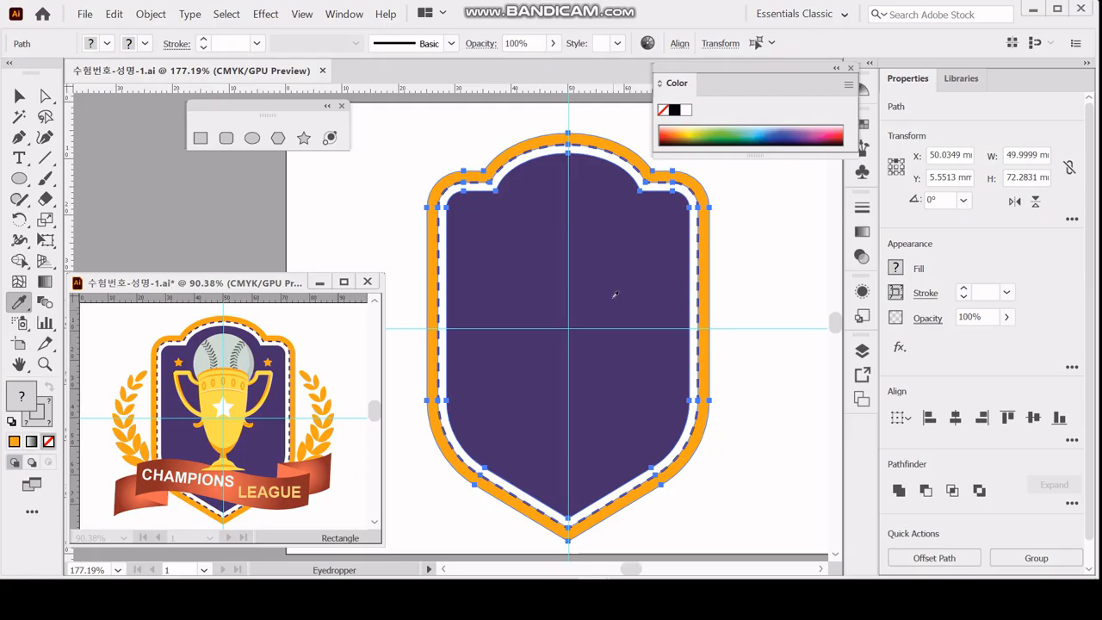
Delete the three selected shield shapes to clear the artboard and save the document.
key("Delete")
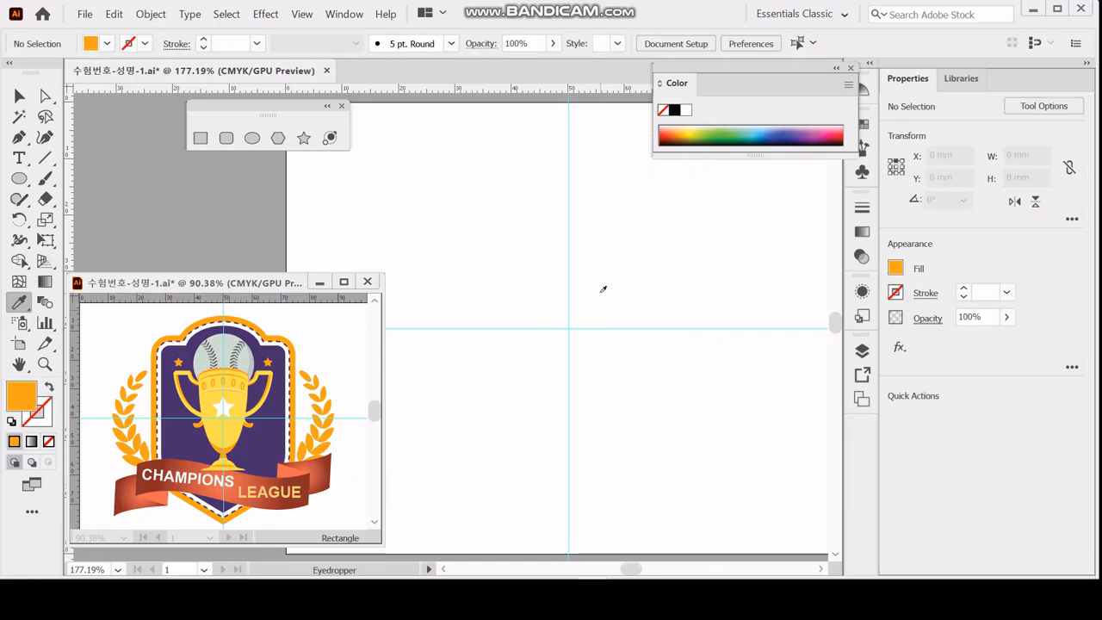
key("ctrl+s")
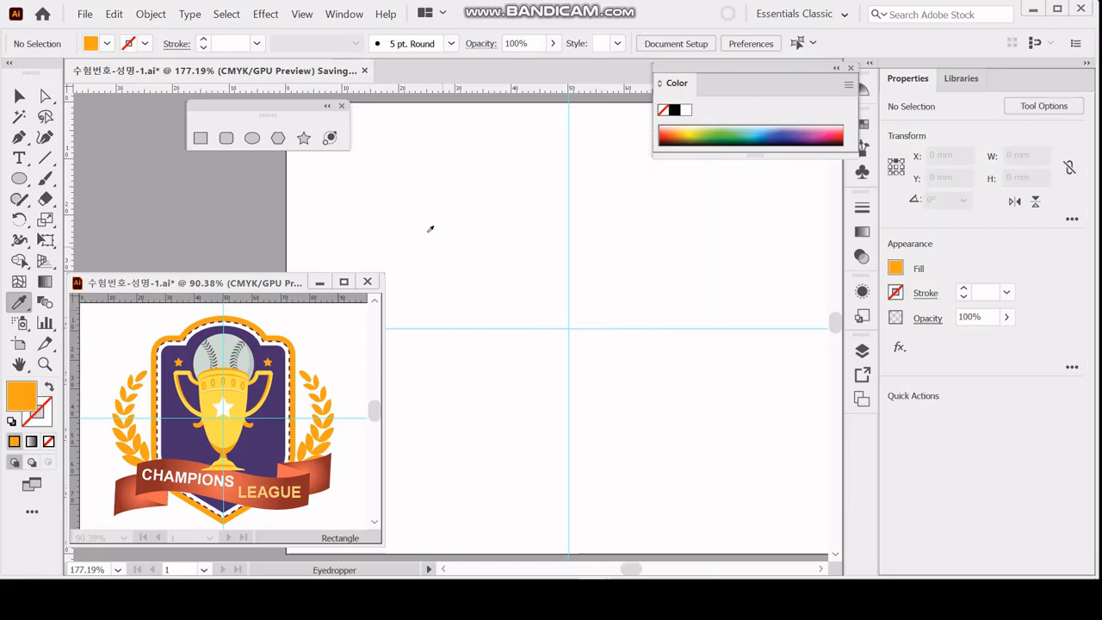
Create a 21 × 21 mm circle centred on the vertical guide, above the horizontal guide, with the default white fill and black stroke.
left_click(251, 137)
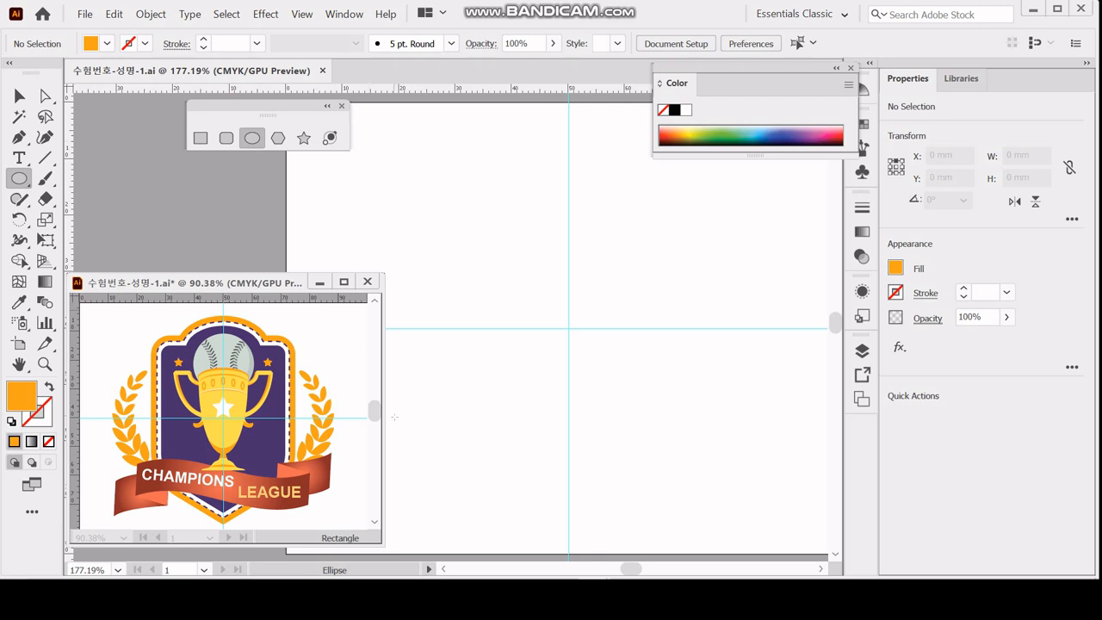
left_click_drag(568, 328, 566, 263)
left_click(567, 263)
type("21")
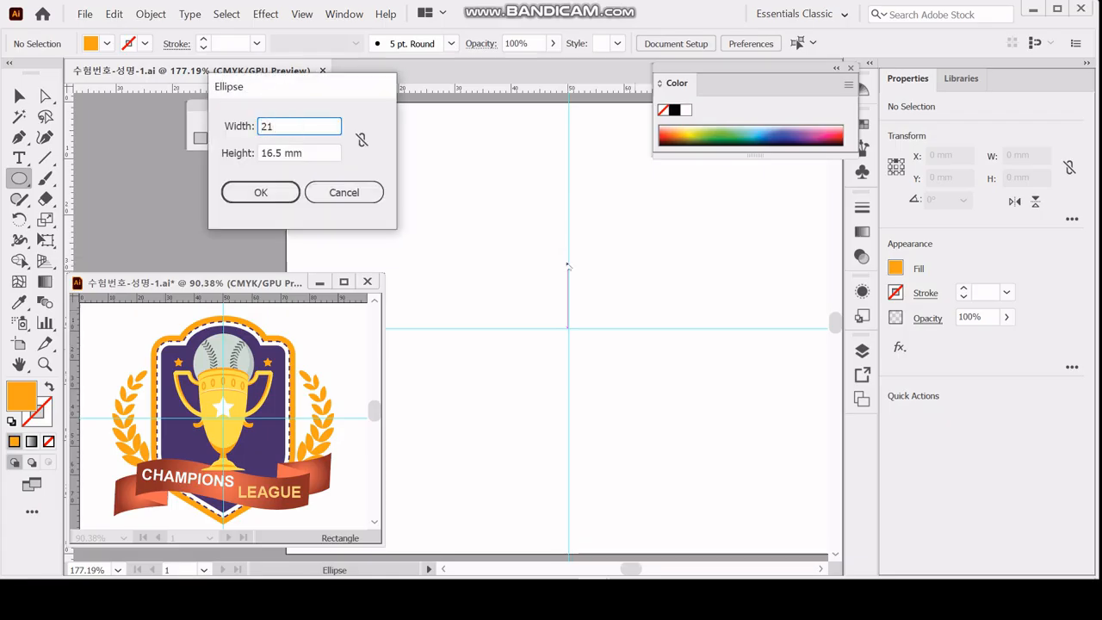
key("Tab")
type("21")
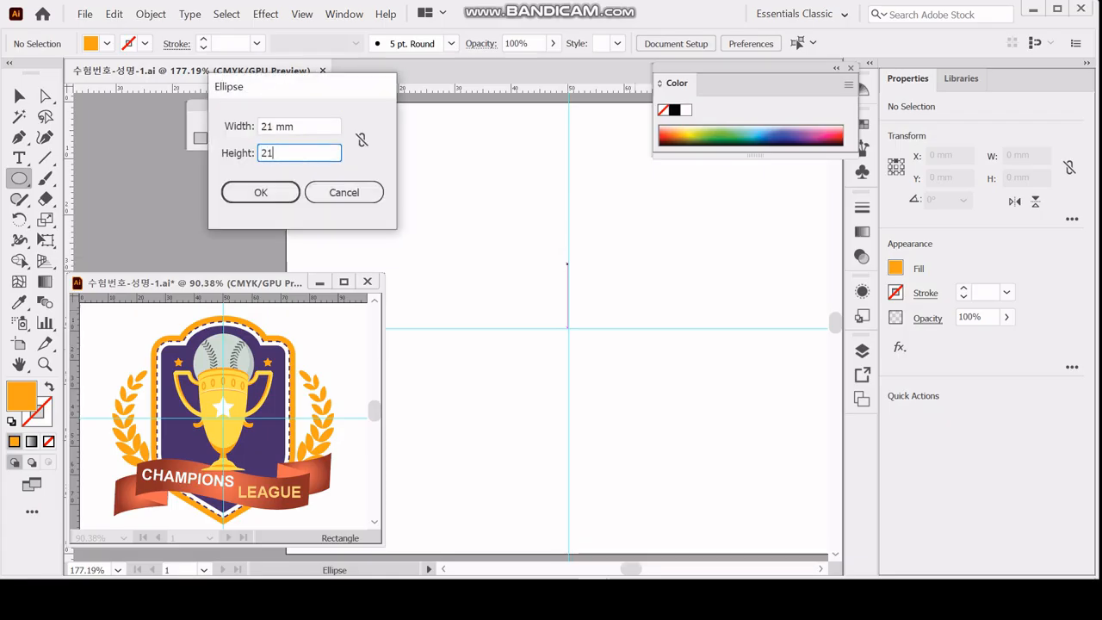
key("Return")
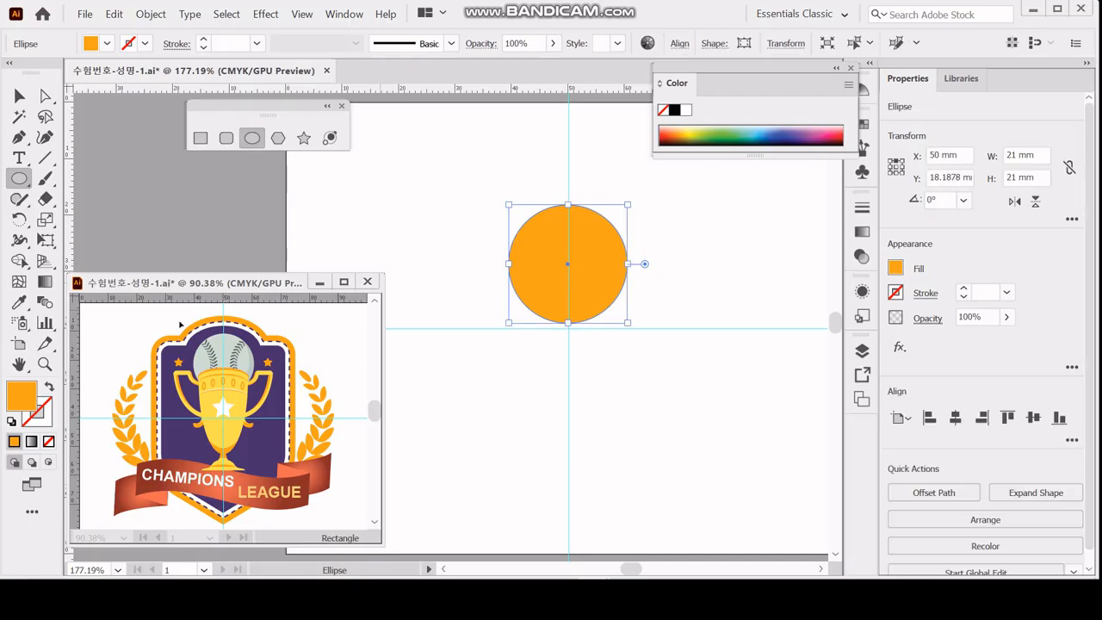
left_click(11, 421)
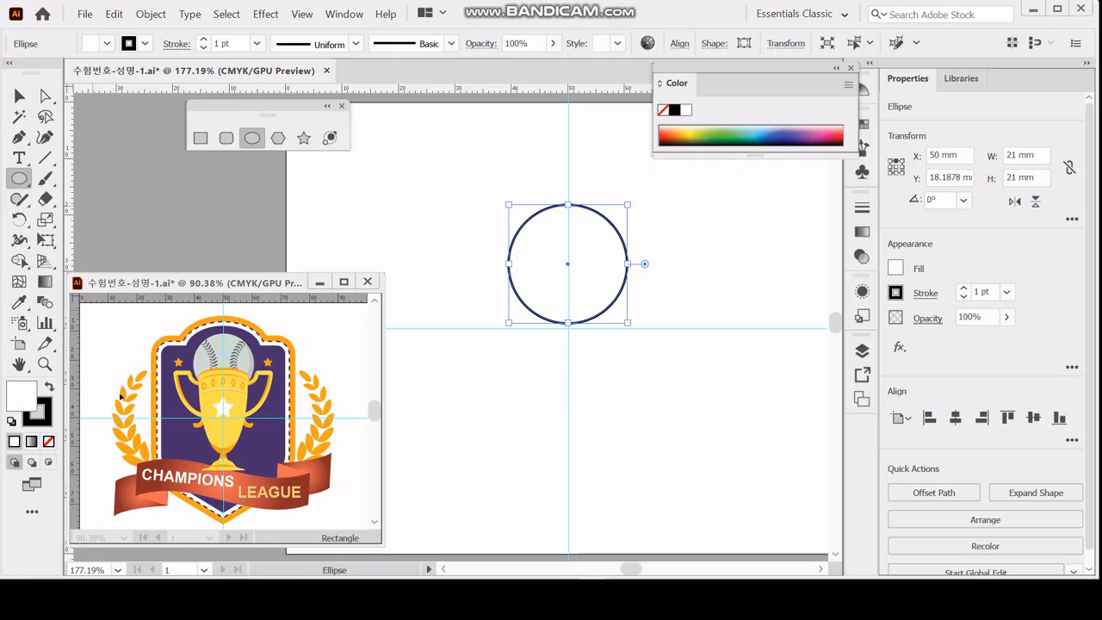
Enlarge the reference artwork to 150% to examine the baseball and the upper part of the trophy.
left_click(254, 294)
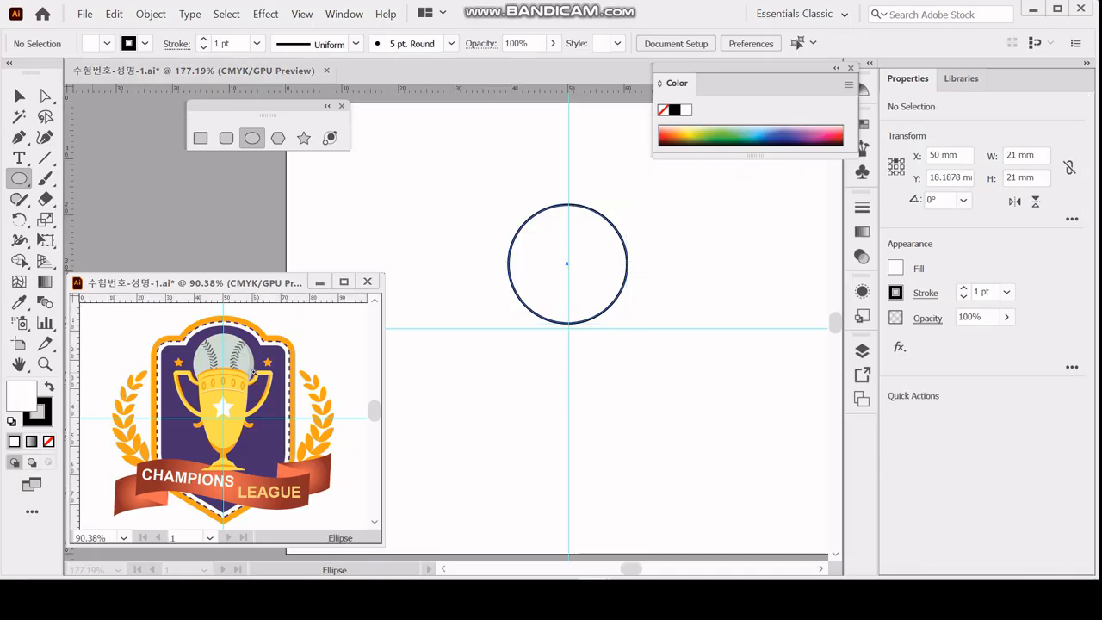
key("ctrl+1")
key("ctrl+equal")
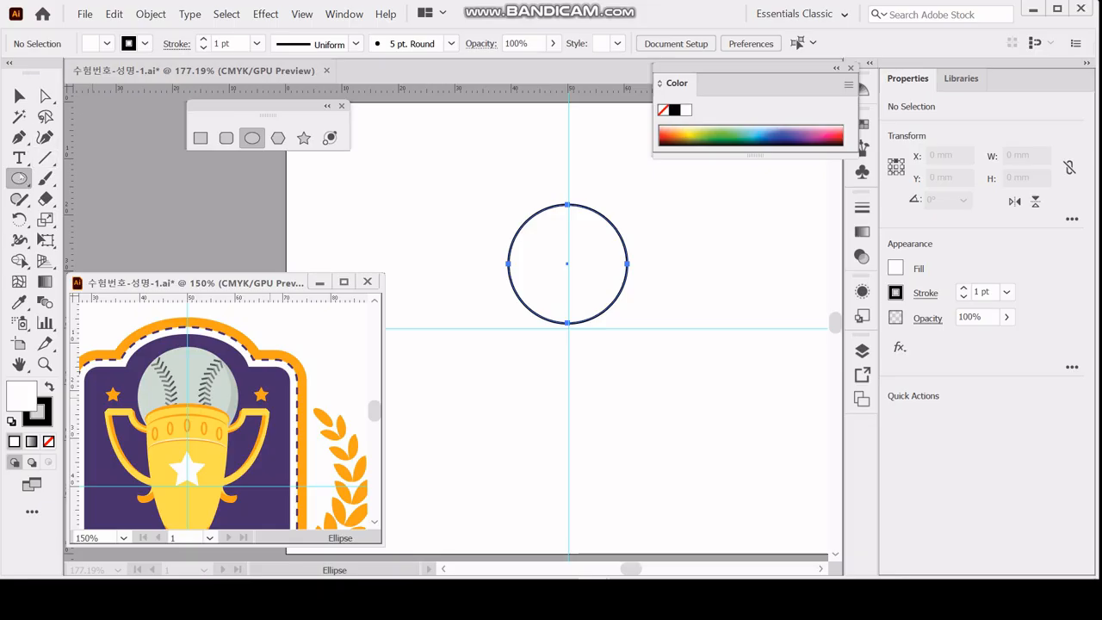
left_click(19, 96)
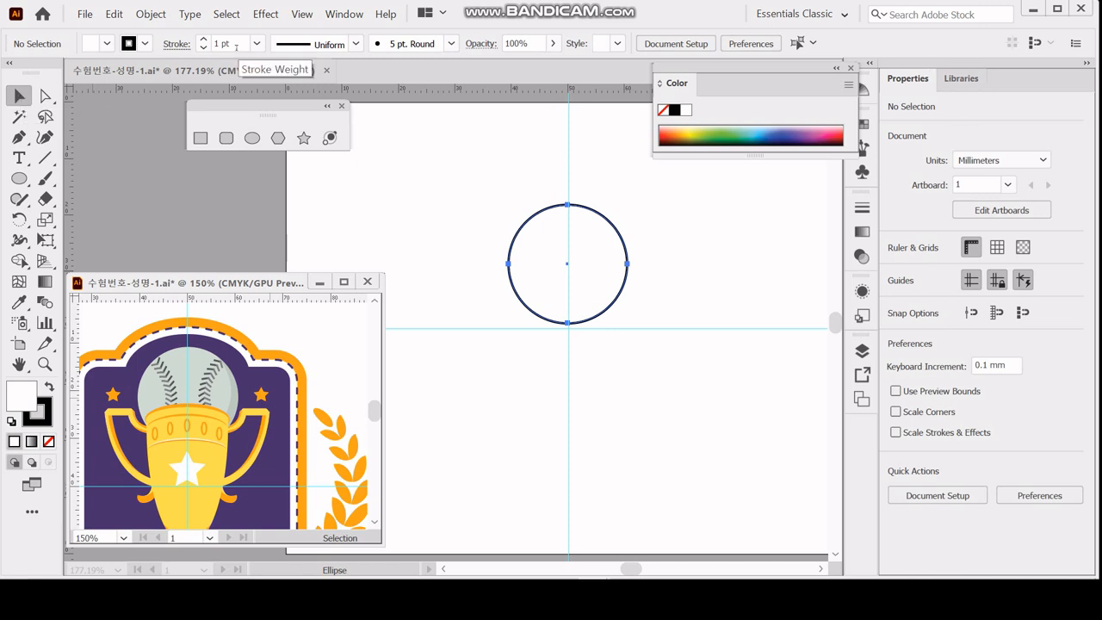
Copy the 21 mm circle with a move of -1.5 mm horizontally and -1.2 mm vertically.
left_click(567, 263)
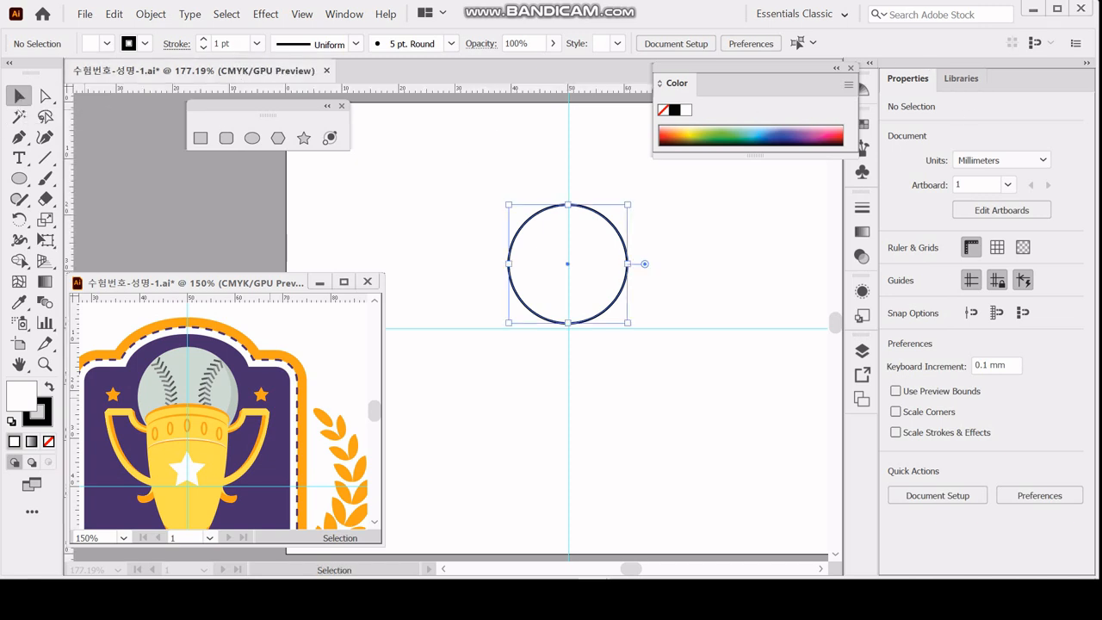
left_click_drag(567, 264, 567, 337)
key("Return")
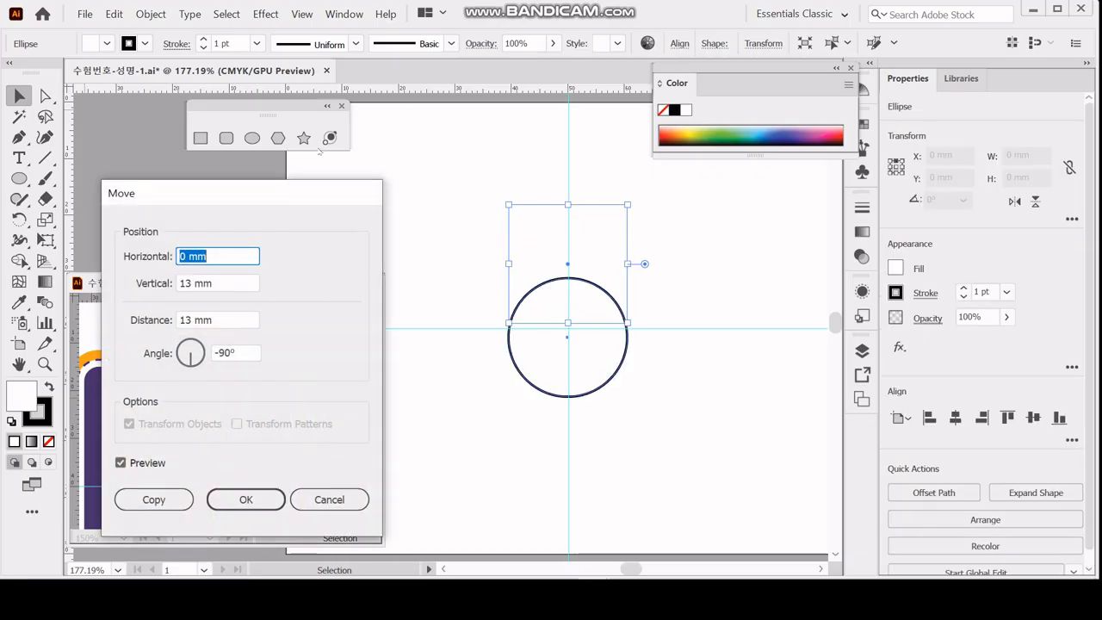
left_click_drag(237, 192, 366, 205)
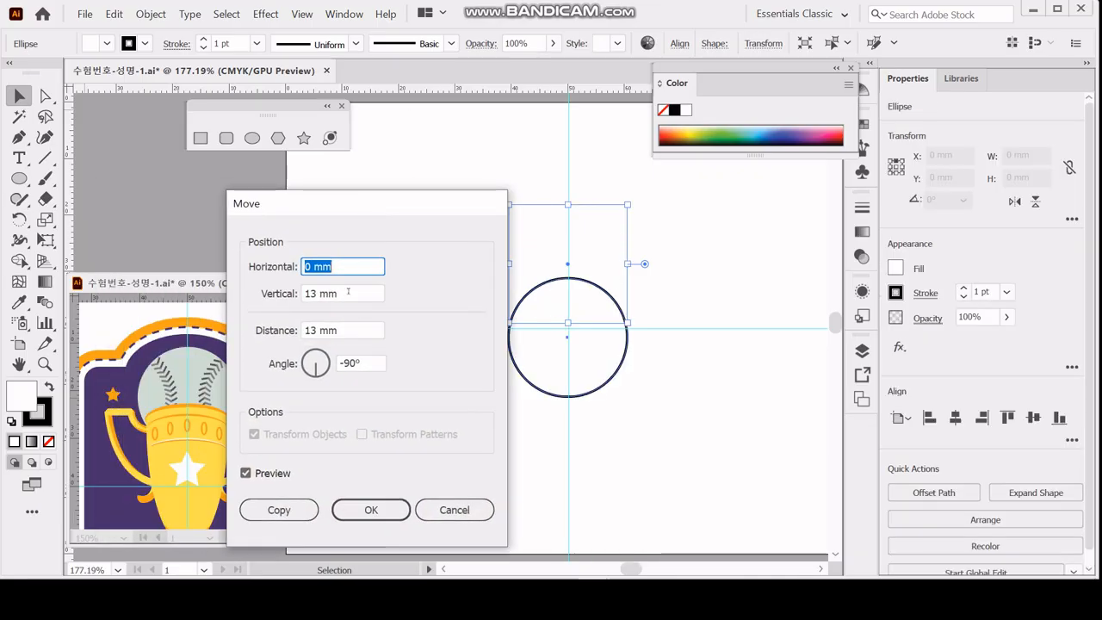
type("-1.5")
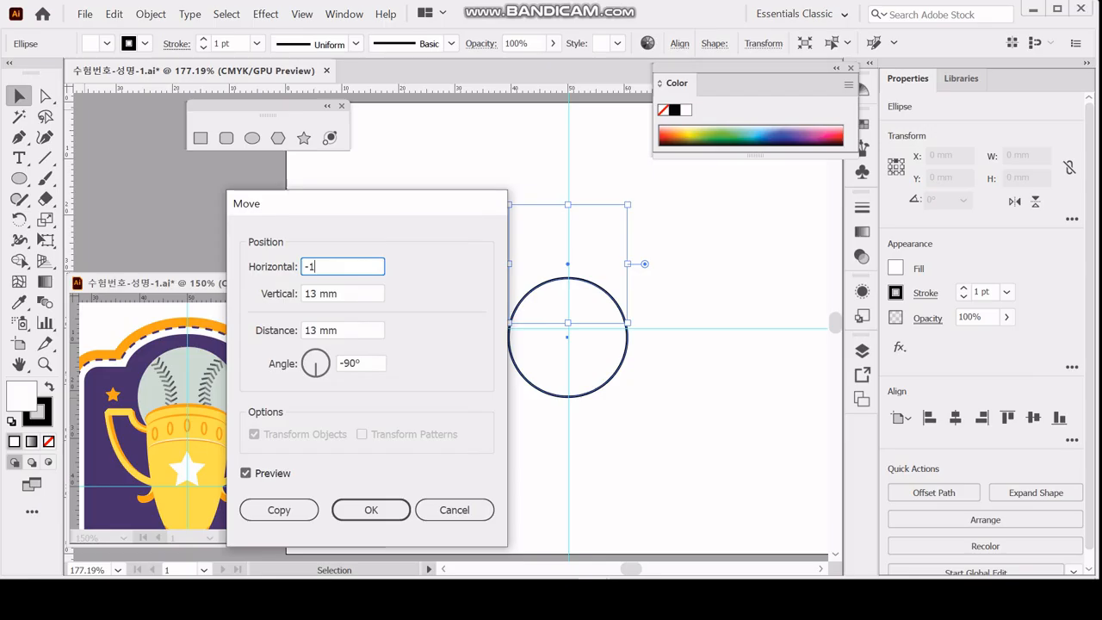
key("Tab")
type("-")
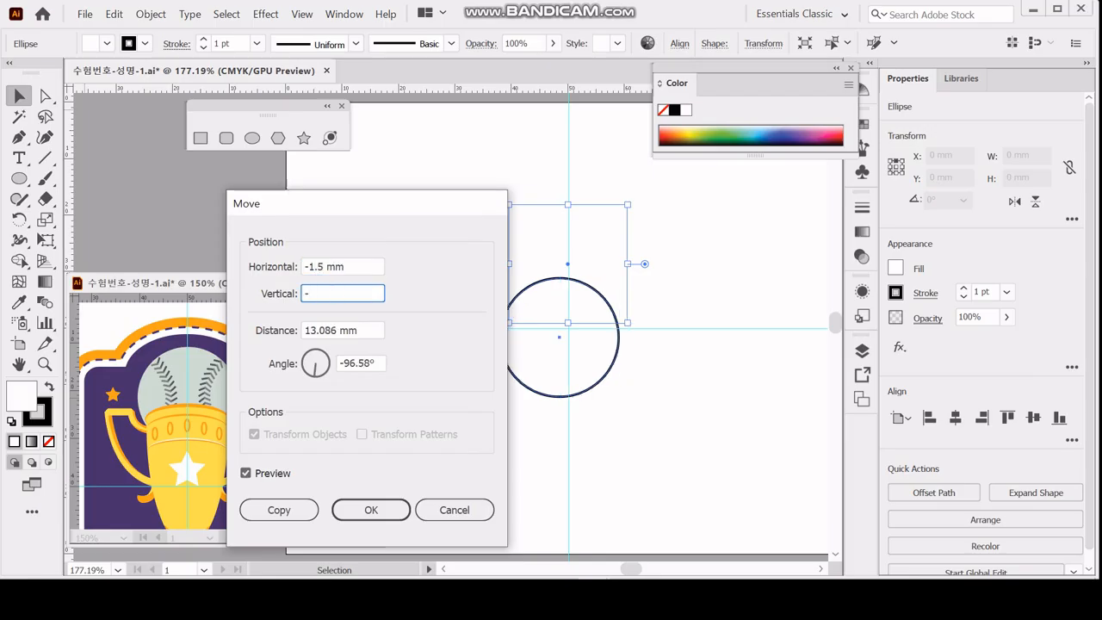
type("1.2")
key("Tab")
left_click_drag(304, 207, 296, 136)
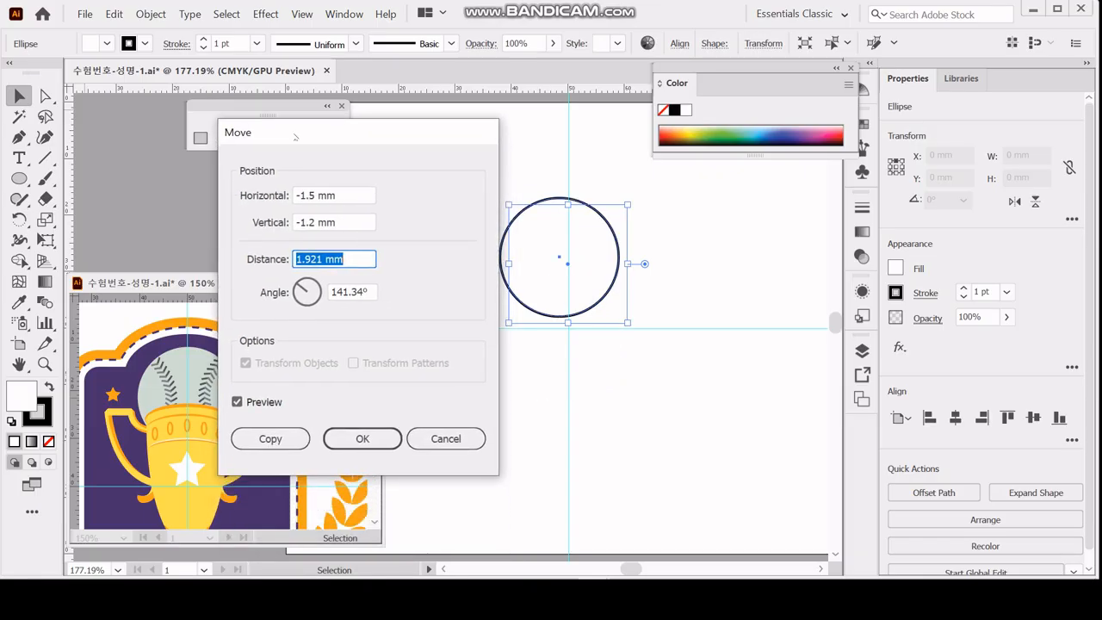
left_click(269, 440)
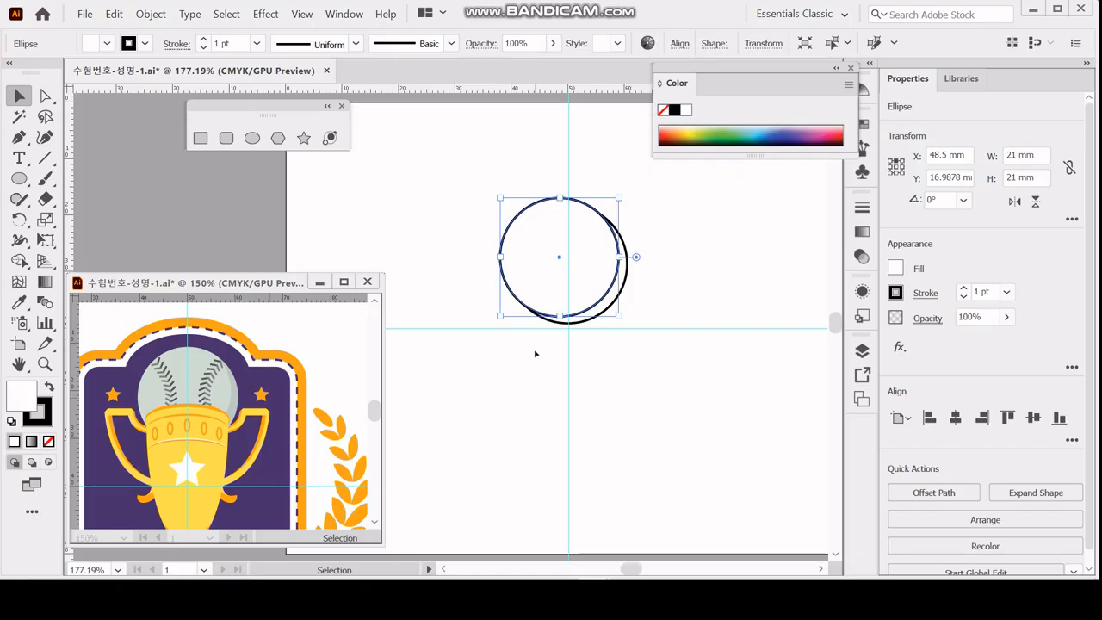
Split the two overlapping circles into separate pieces with the Pathfinder Divide operation.
left_click_drag(536, 351, 604, 287)
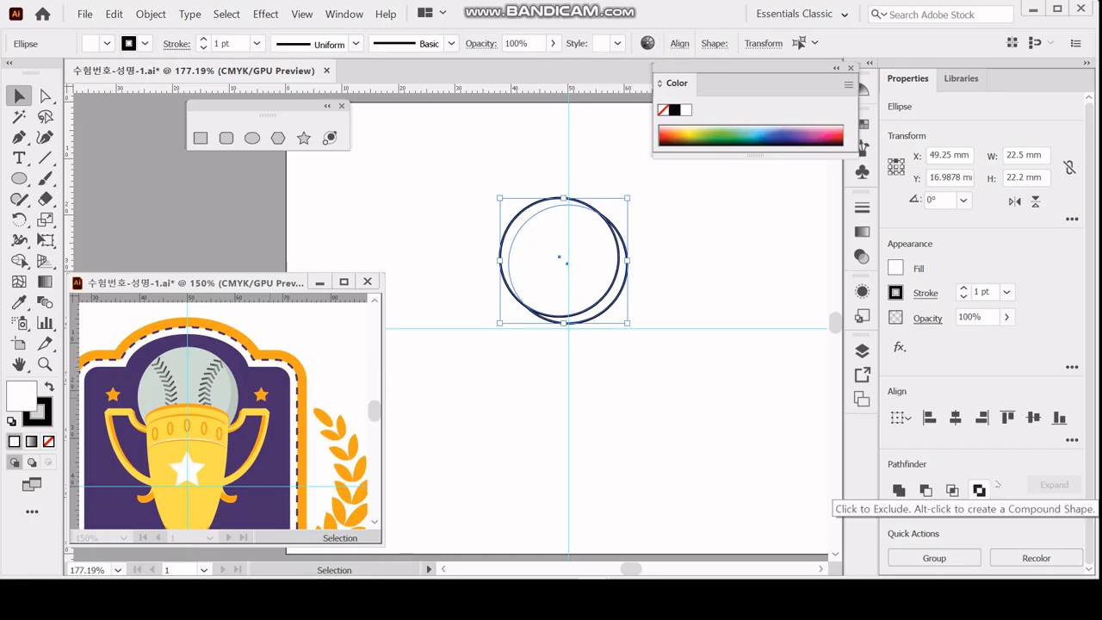
left_click(1072, 503)
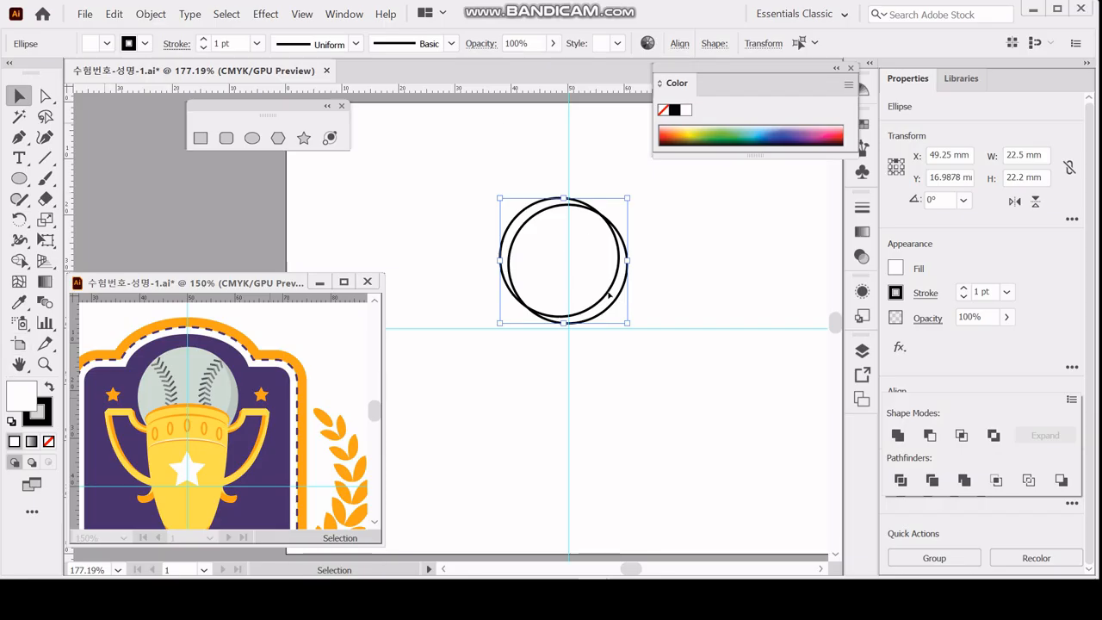
left_click(525, 200)
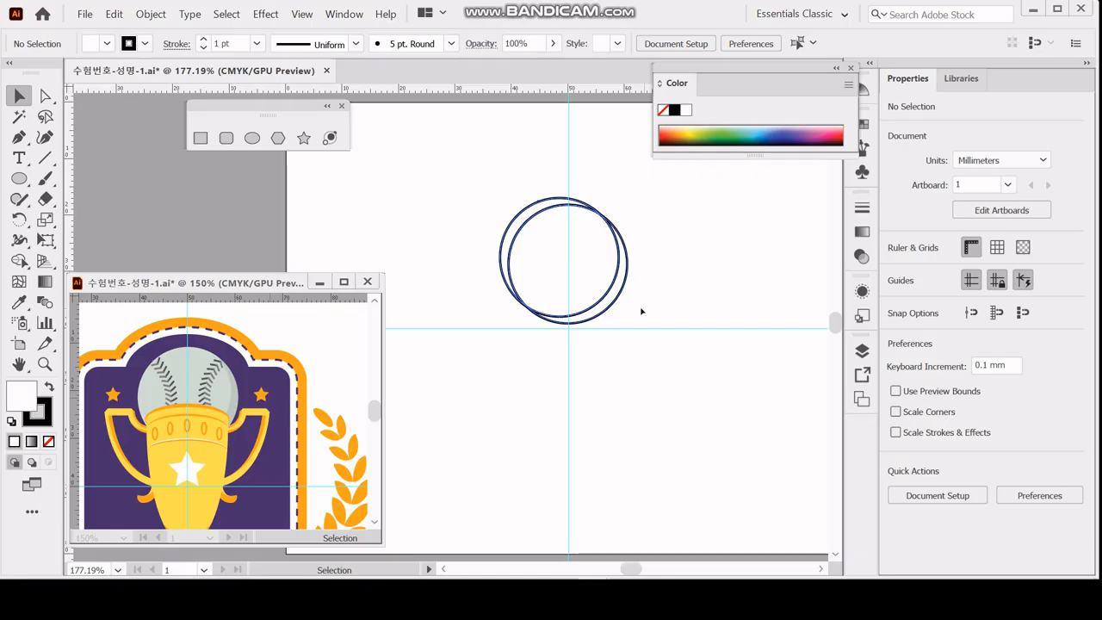
left_click_drag(686, 192, 602, 261)
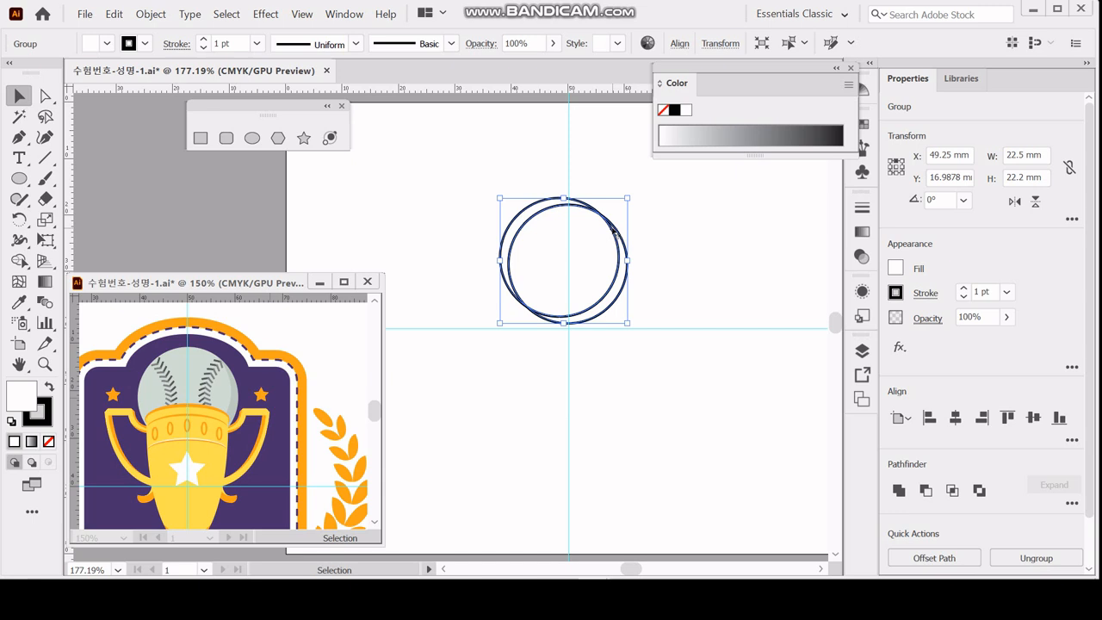
Isolate the divided group and delete the upper-left crescent that lies outside the original circle.
double_click(614, 231)
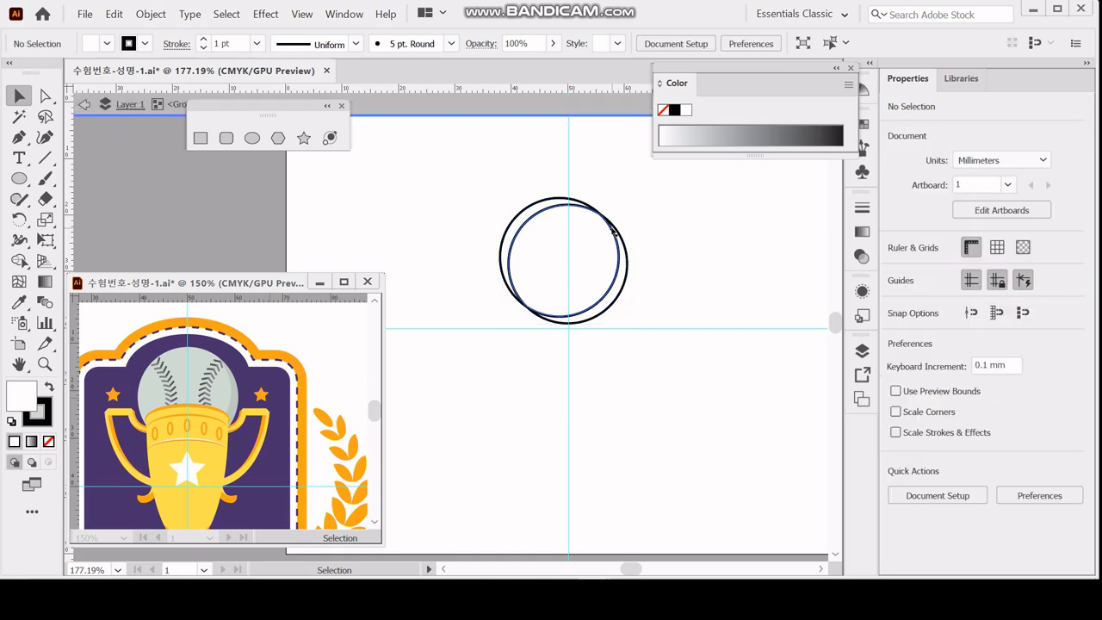
left_click_drag(298, 110, 337, 127)
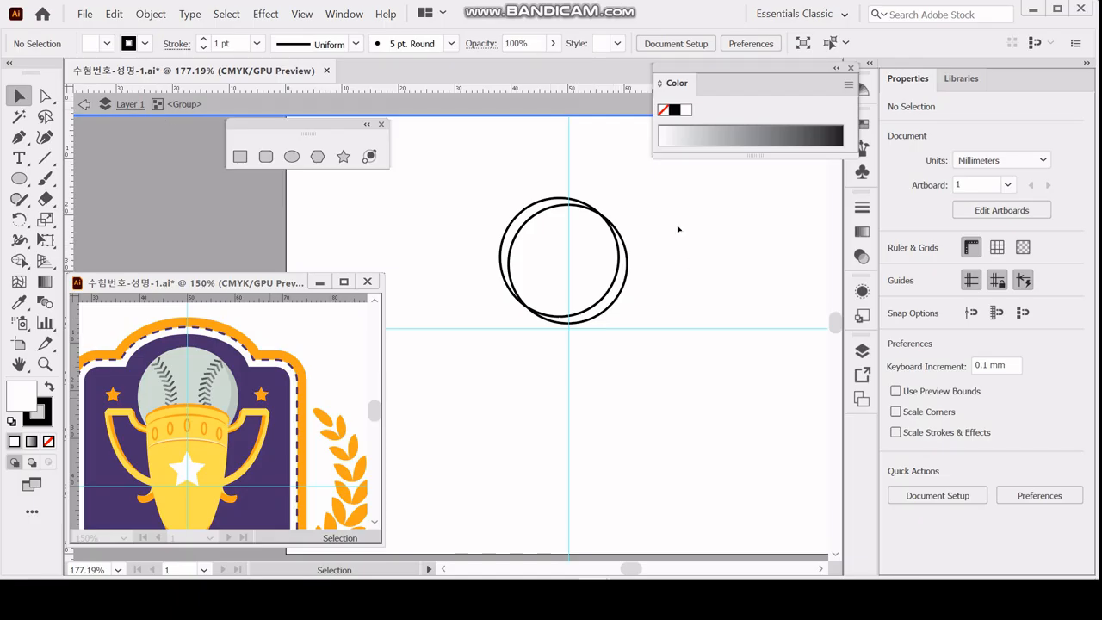
left_click_drag(573, 203, 539, 179)
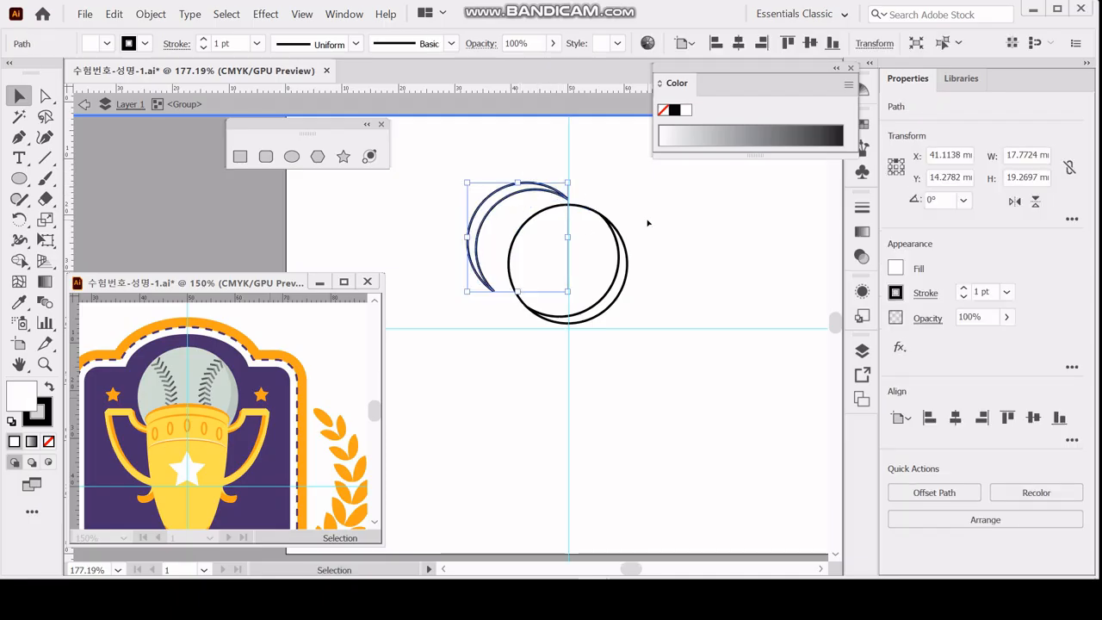
key("Delete")
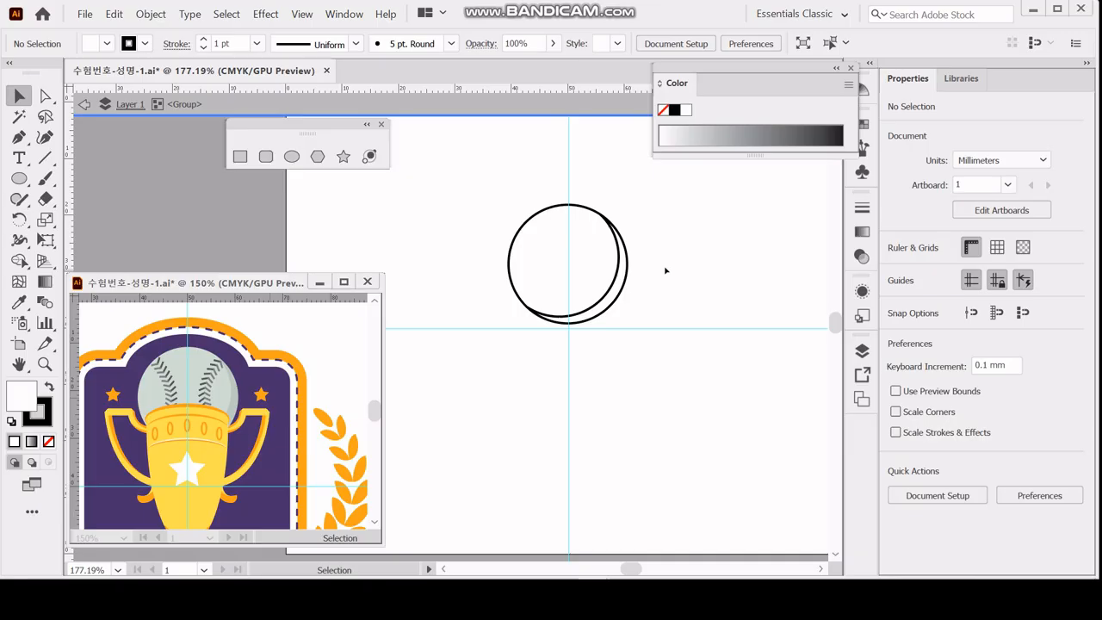
Switch the colour mode to CMYK and fill both remaining ball pieces with C 10, M 0, Y 10, K 10.
left_click_drag(660, 230, 525, 291)
double_click(679, 90)
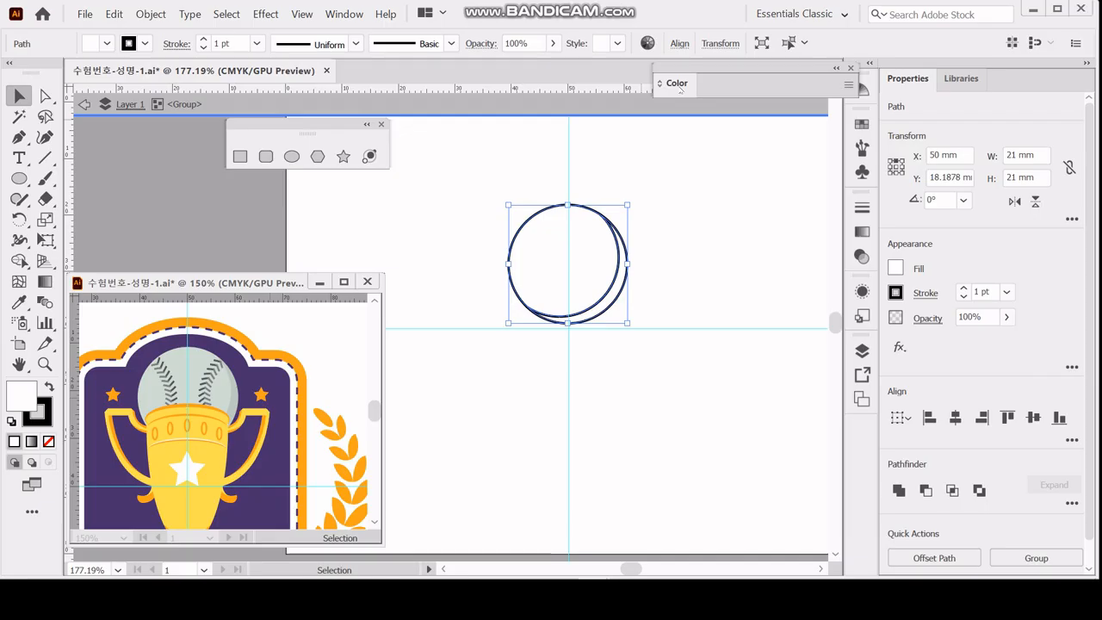
double_click(680, 89)
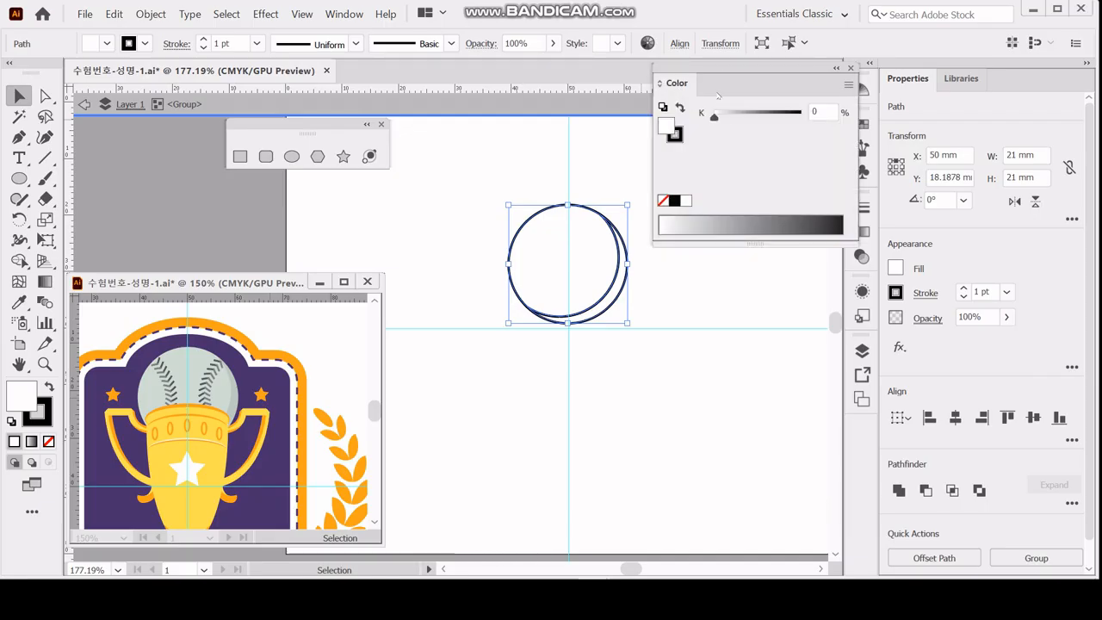
left_click(848, 85)
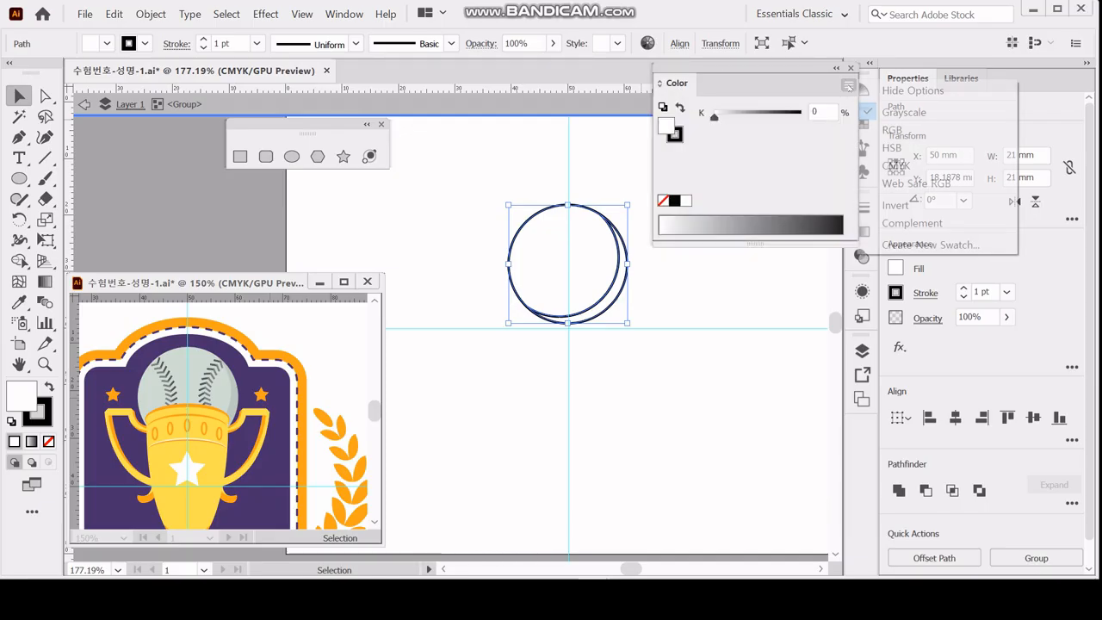
left_click(896, 165)
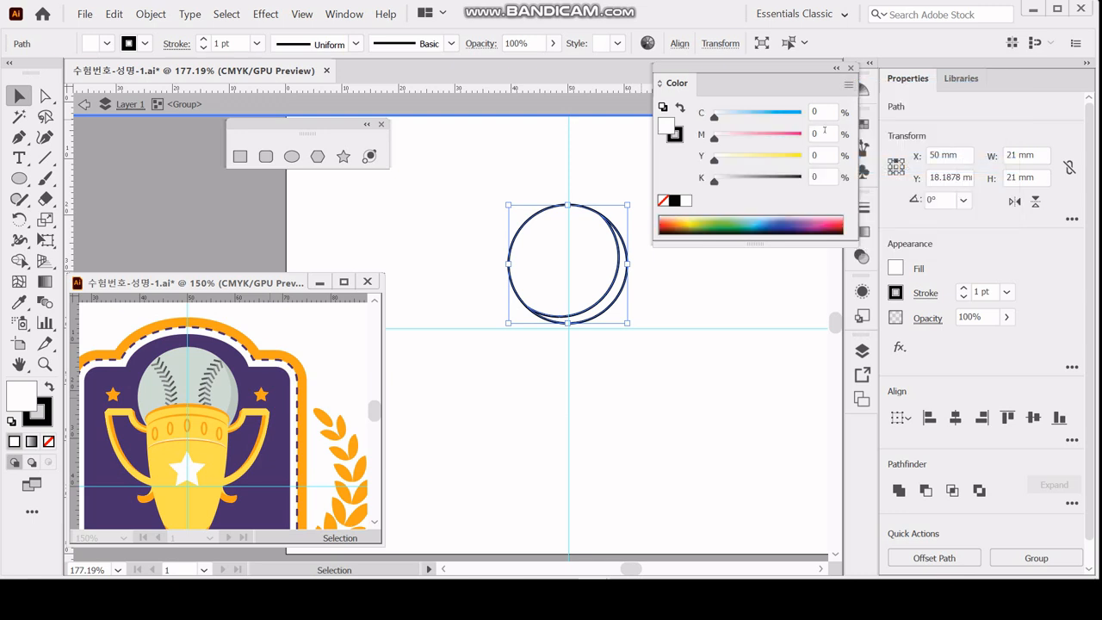
left_click(822, 112)
type("10")
key("Tab")
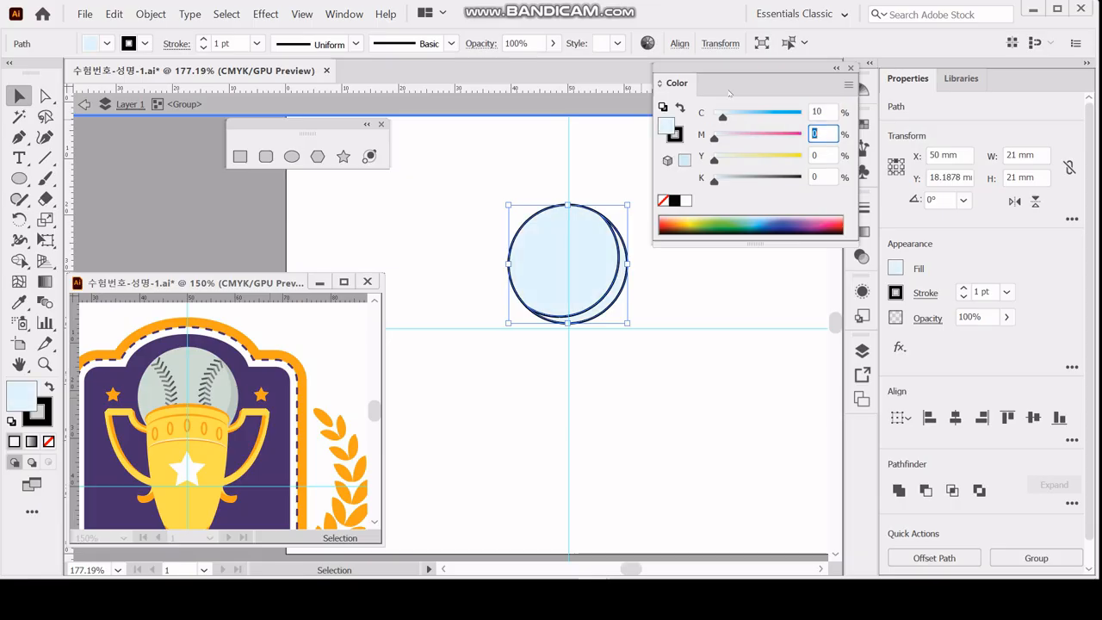
key("Tab")
type("10")
key("Tab")
type("10")
key("Tab")
key("Return")
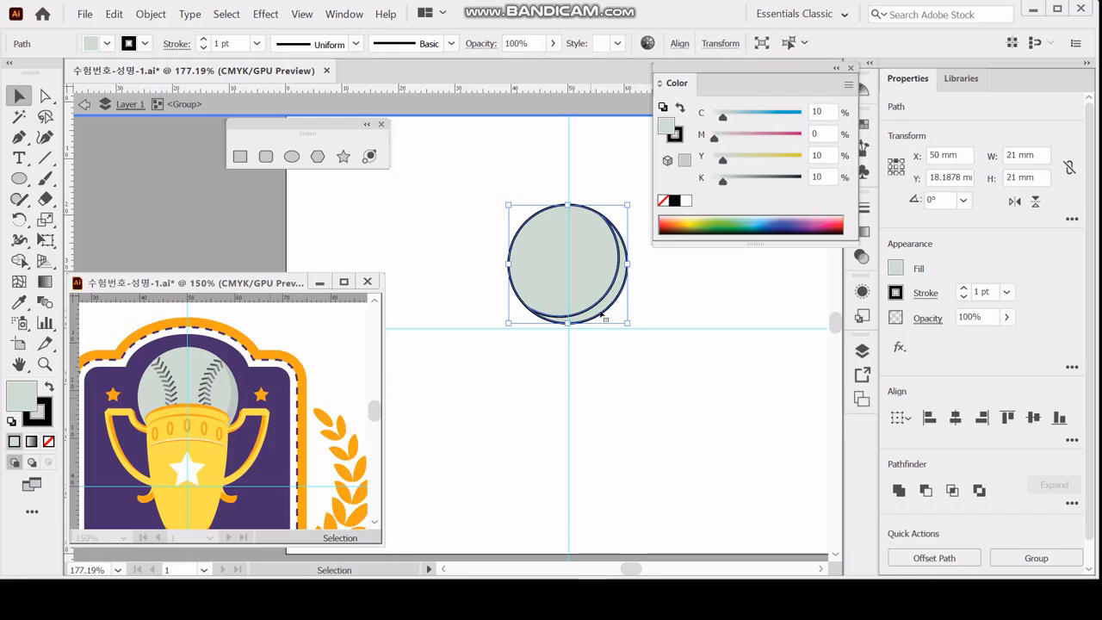
Darken the lower-right crescent of the ball by setting its fill's K value to 20.
left_click(642, 326)
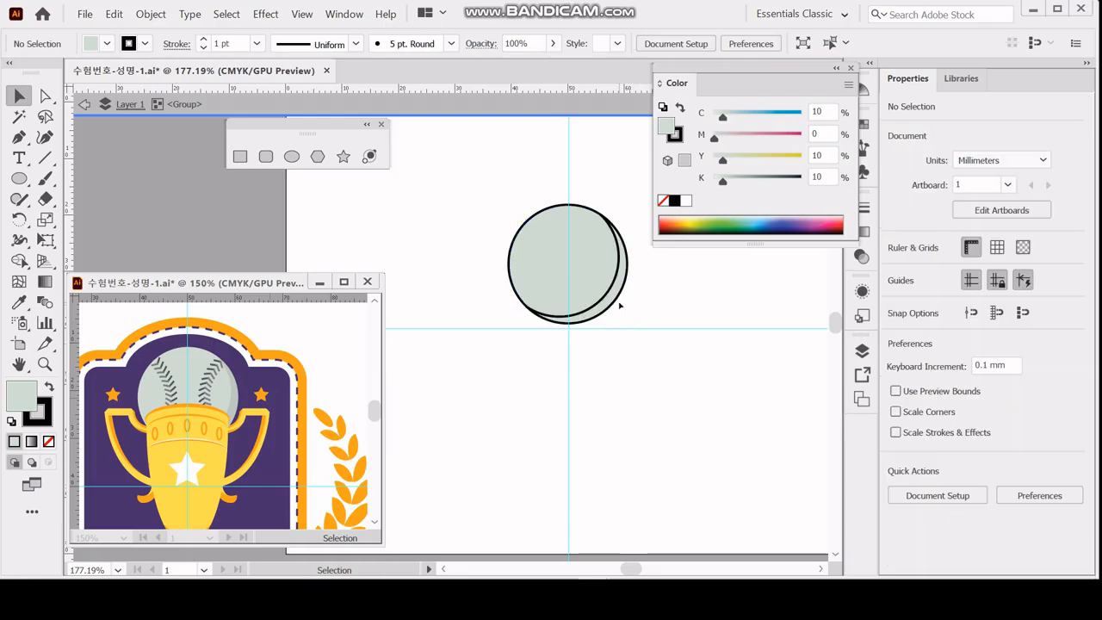
left_click(613, 303)
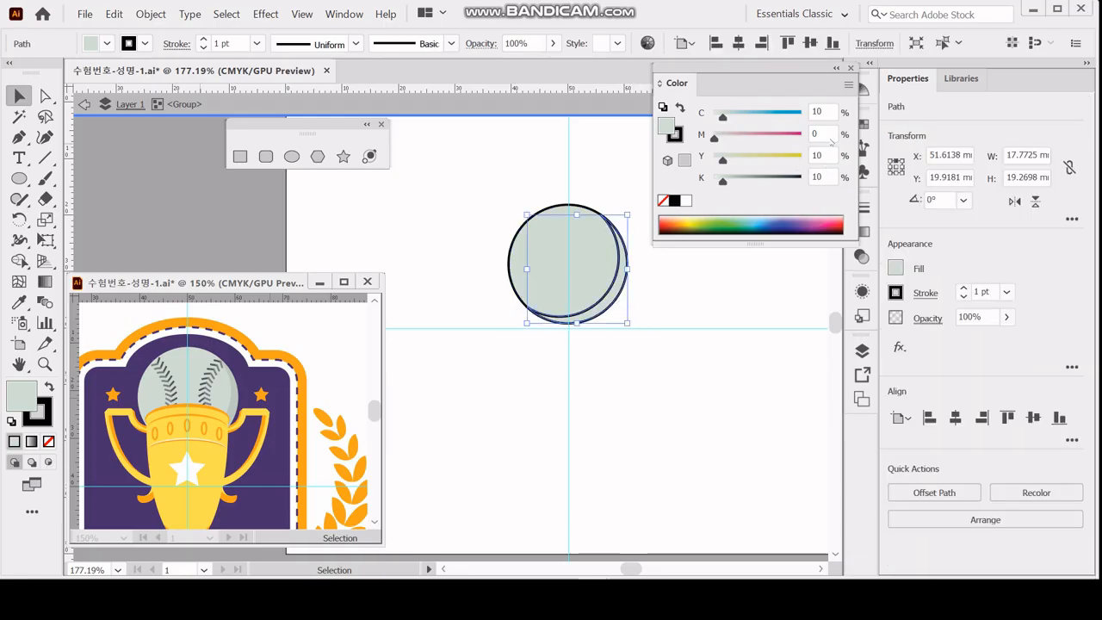
left_click(826, 175)
type("20")
key("Return")
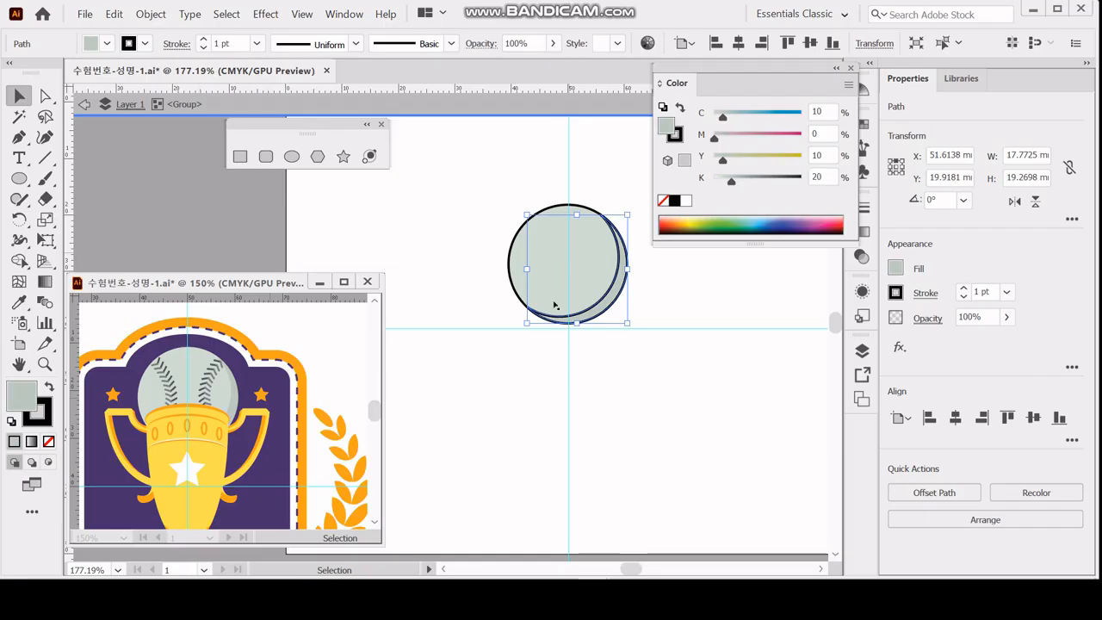
Remove the stroke from both ball pieces and exit the group's isolation mode.
key("ctrl+a")
left_click(676, 140)
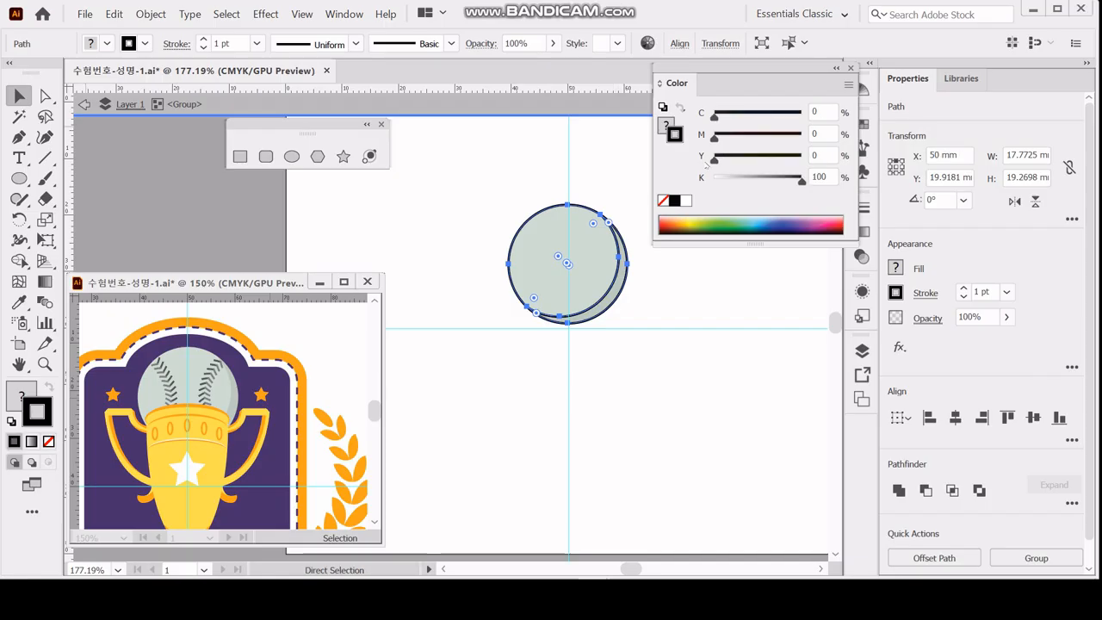
left_click(663, 201)
left_click(670, 366)
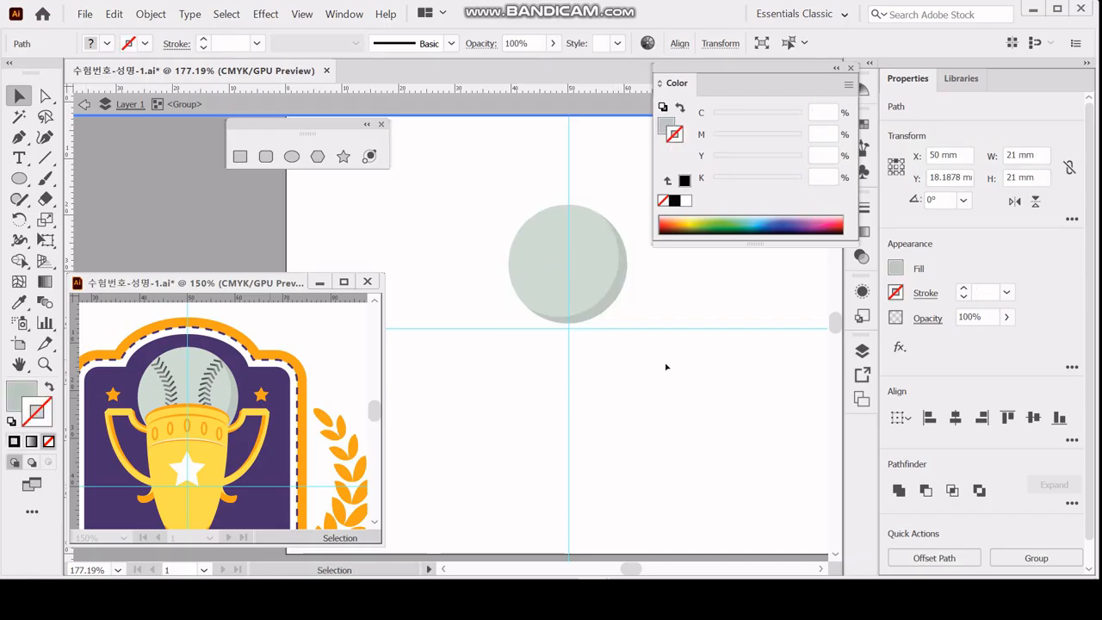
double_click(626, 384)
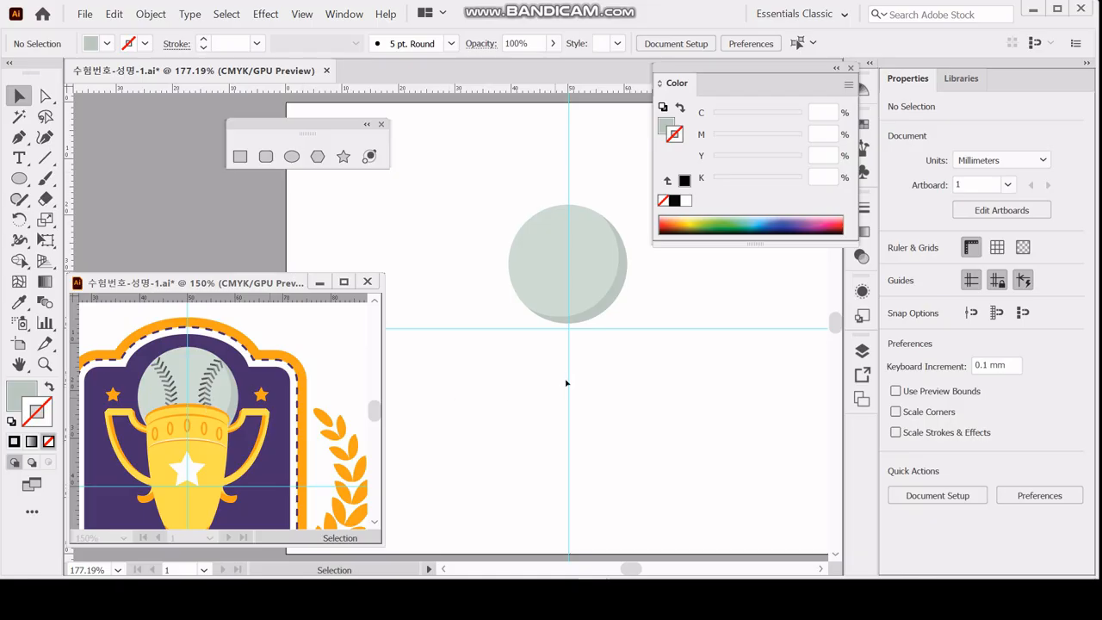
Enlarge the reference artwork to 400% to examine the baseball's stitching.
left_click(202, 380)
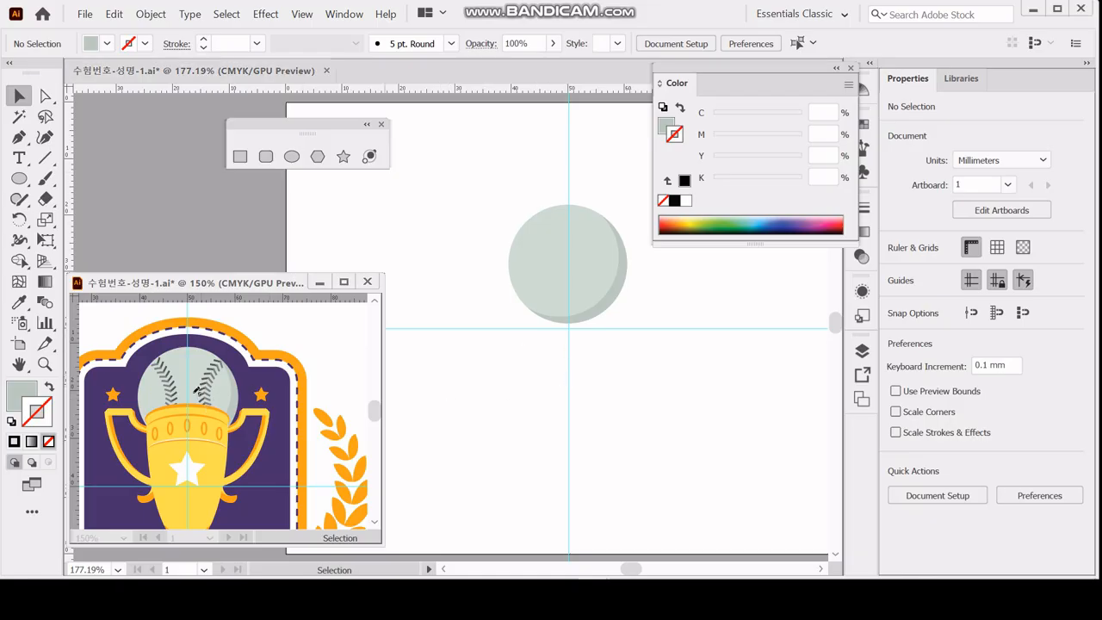
left_click(188, 394, "ctrl")
left_click(220, 404, "ctrl")
left_click(230, 424, "ctrl")
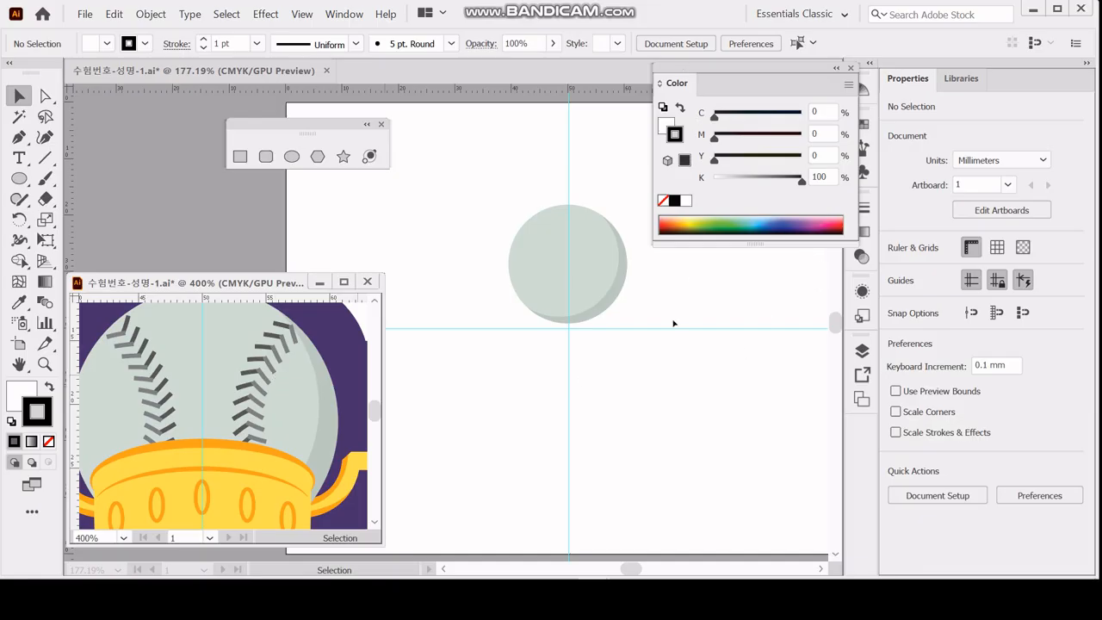
left_click(651, 368)
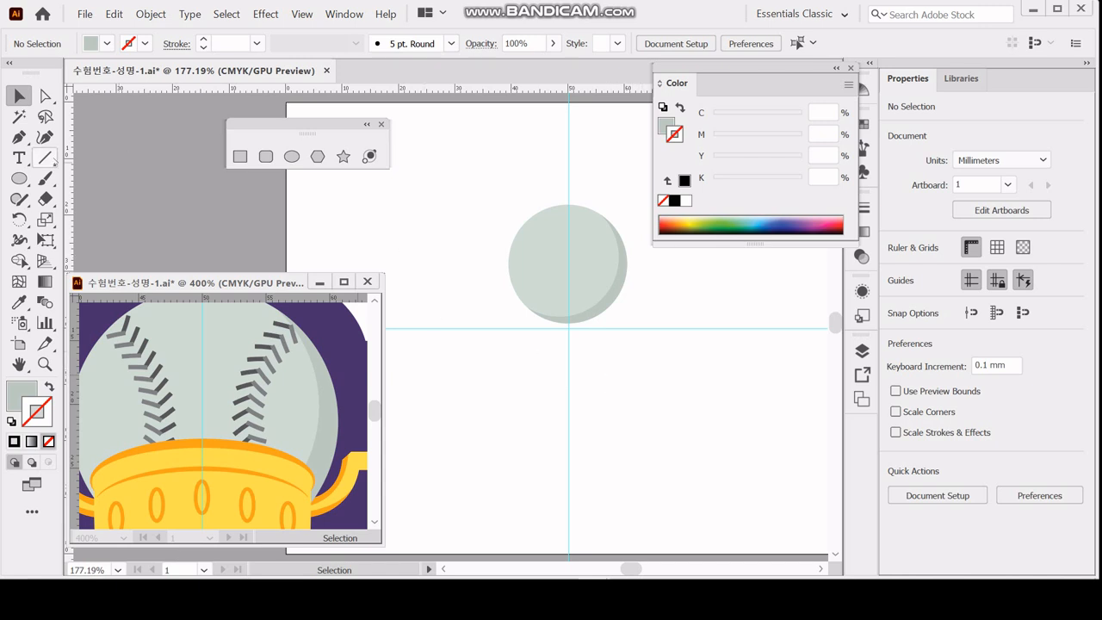
Draw a 2.5 mm line segment at a 300° angle on the empty artboard area right of the ball.
left_click(46, 158)
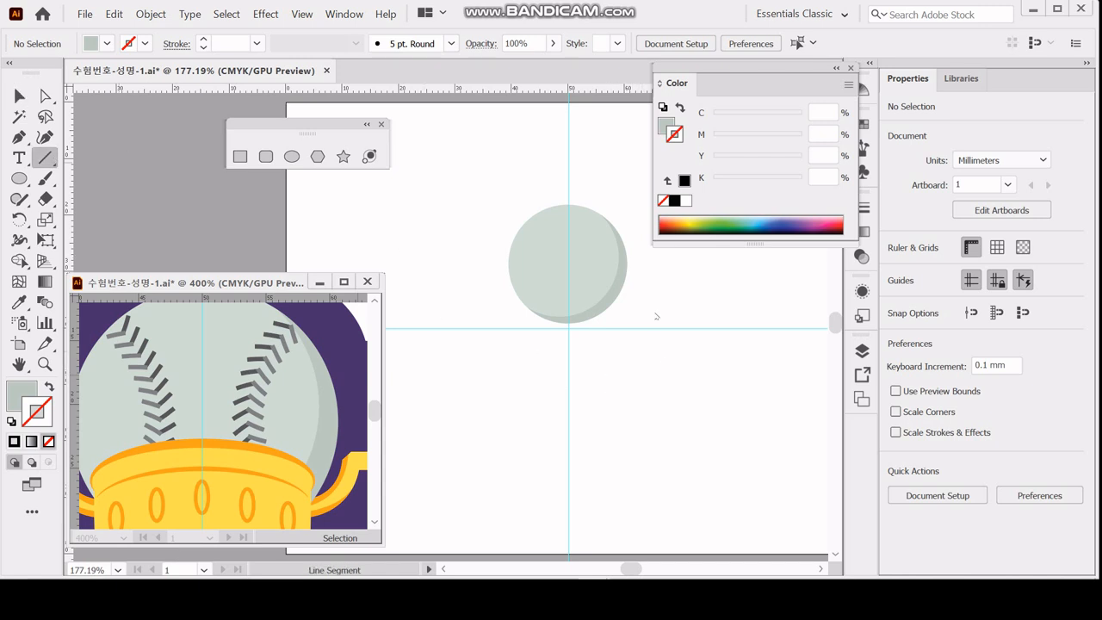
left_click_drag(542, 278, 579, 313)
left_click(514, 247, "ctrl")
left_click(523, 287, "ctrl")
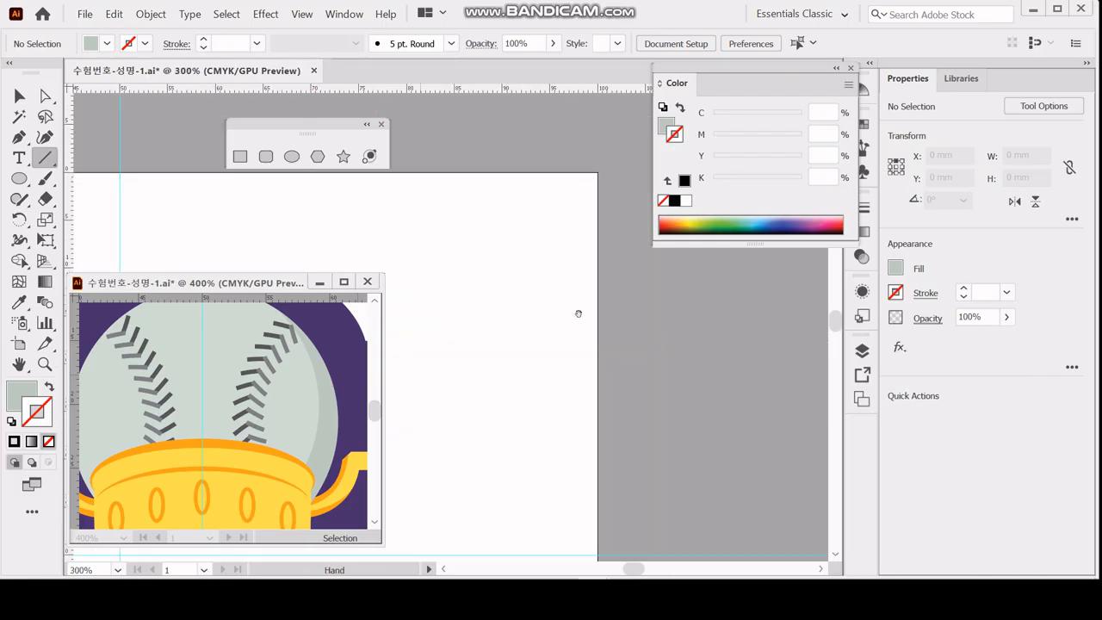
left_click_drag(463, 307, 479, 274)
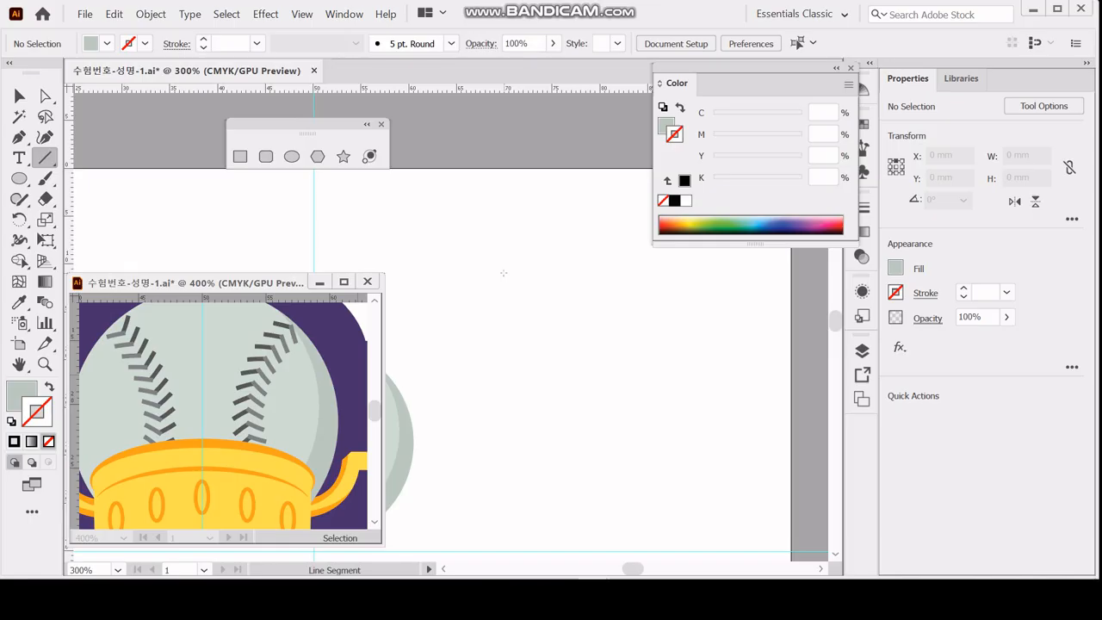
left_click(503, 273)
left_click_drag(486, 281, 516, 242)
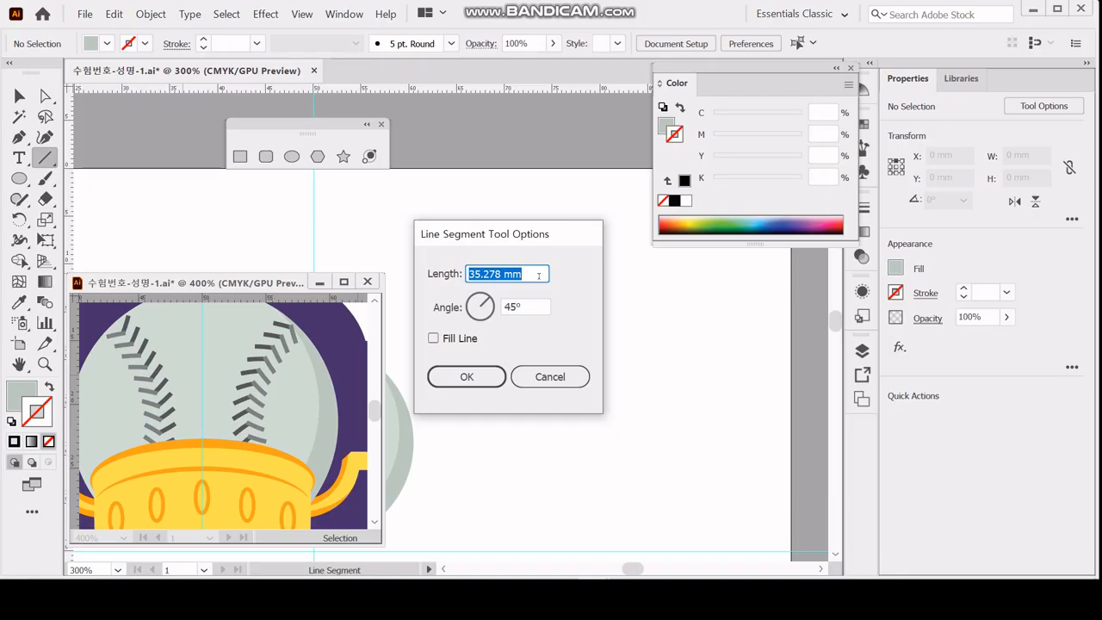
type("2.5")
key("Tab")
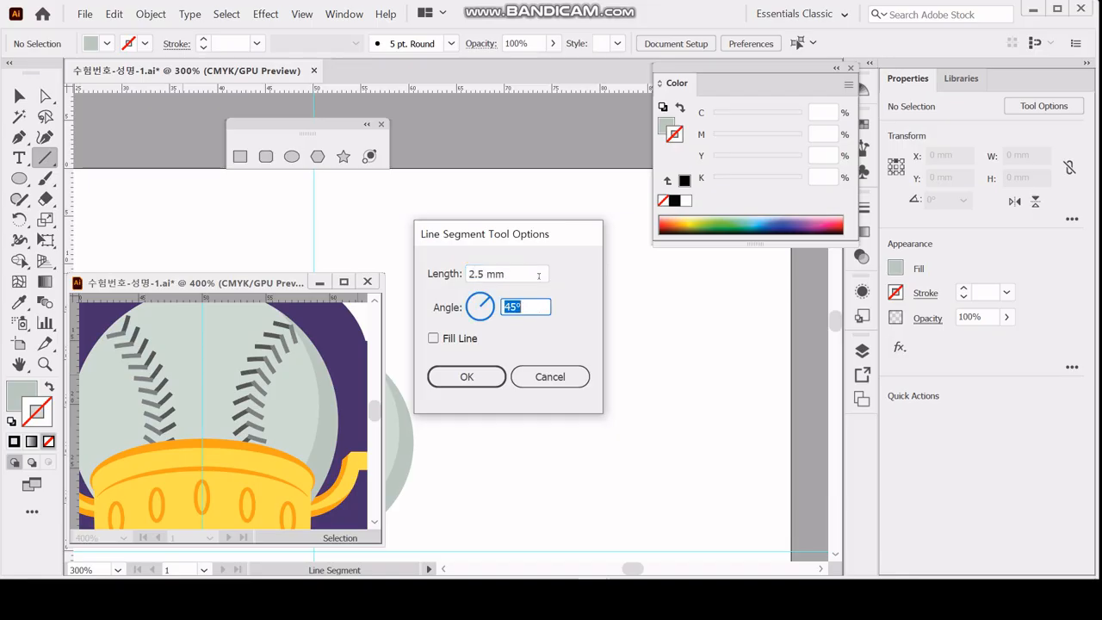
type("300")
key("Tab")
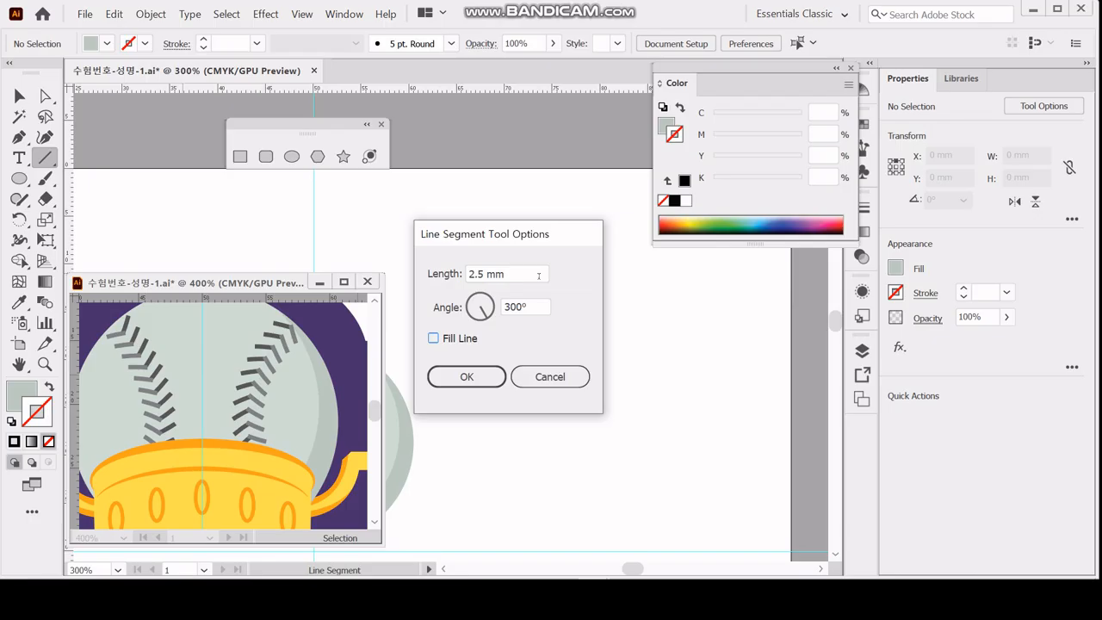
left_click(466, 377)
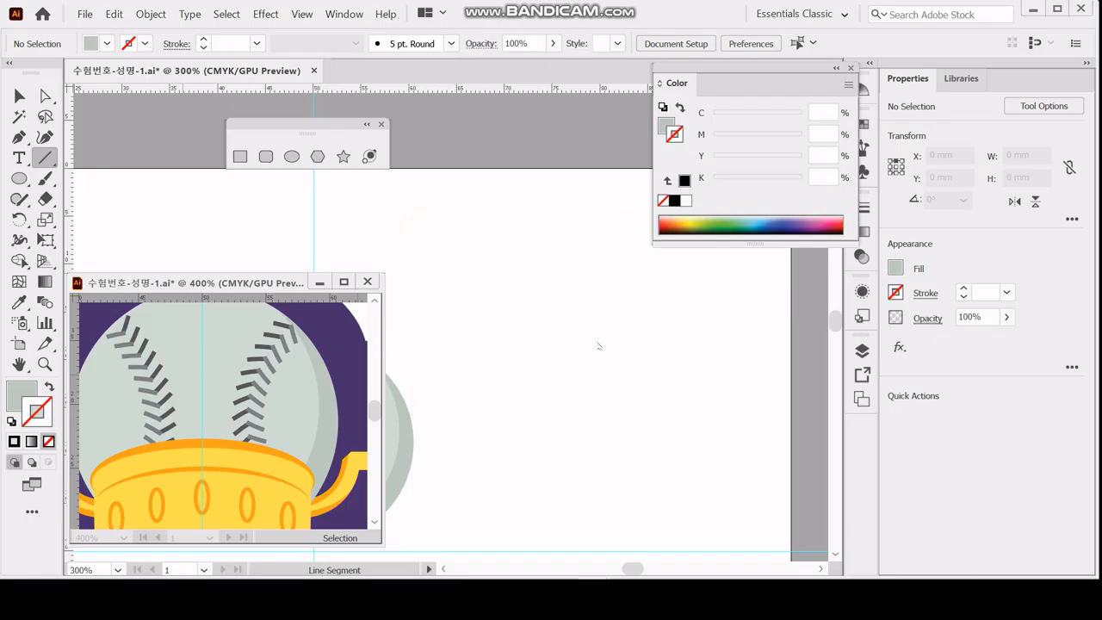
Give the new line segment a stroke colour of K 80.
scroll(559, 273, "down", 1)
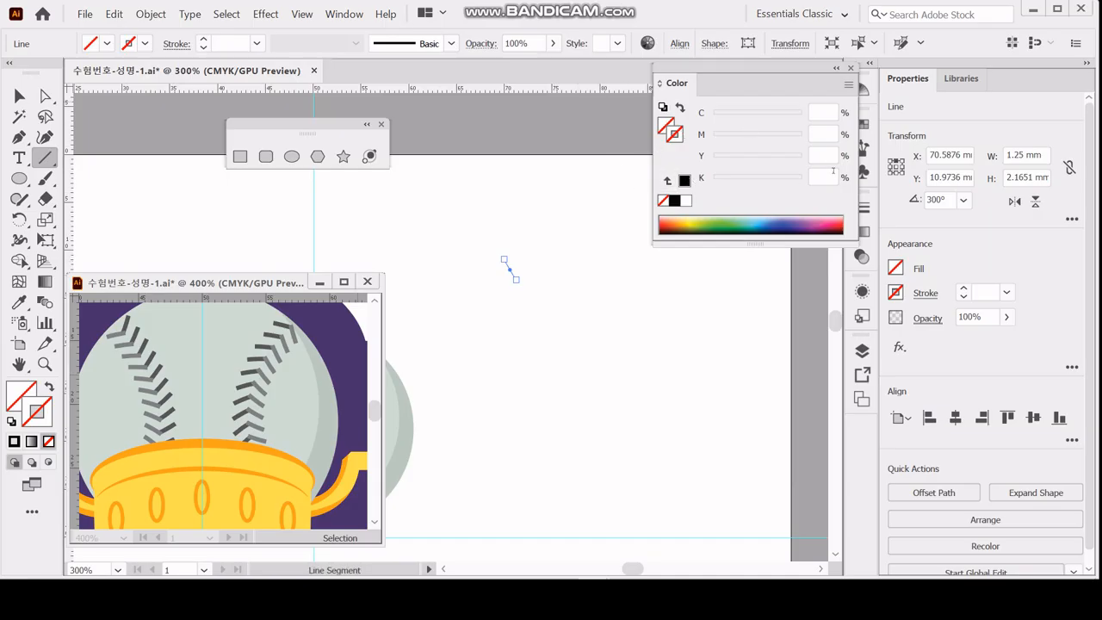
left_click(822, 176)
type("58")
key("BackSpace")
key("BackSpace")
type("80")
key("Return")
Set the line segment's stroke weight to 1.5 pt.
left_click(573, 362, "ctrl")
left_click(507, 300, "ctrl")
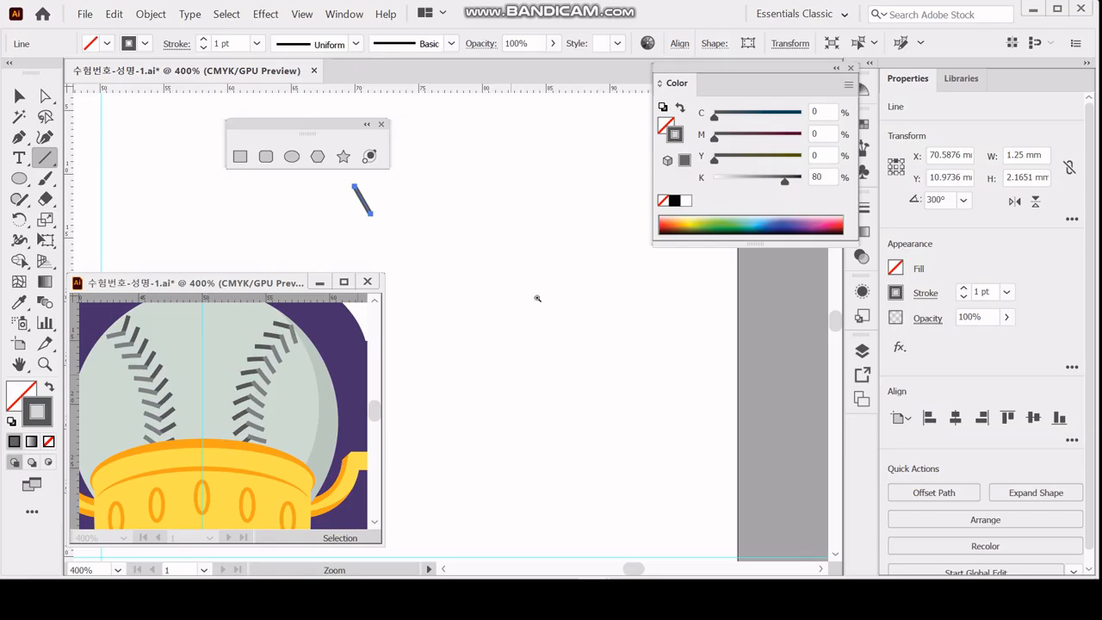
left_click(460, 220, "ctrl")
left_click_drag(439, 224, 715, 359)
left_click_drag(463, 429, 541, 304)
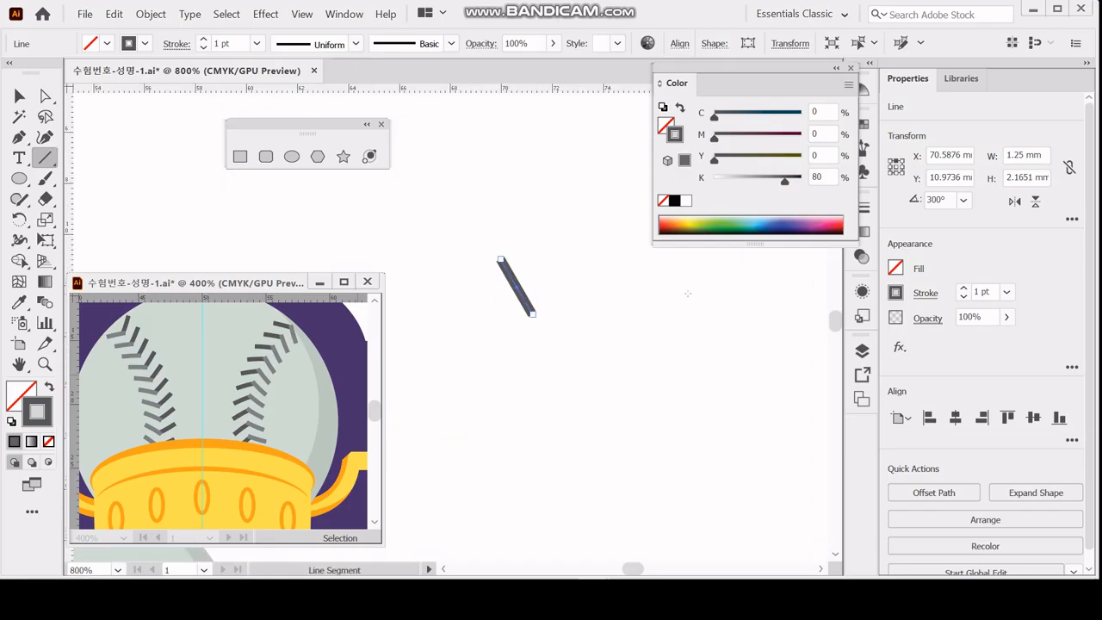
left_click(927, 295)
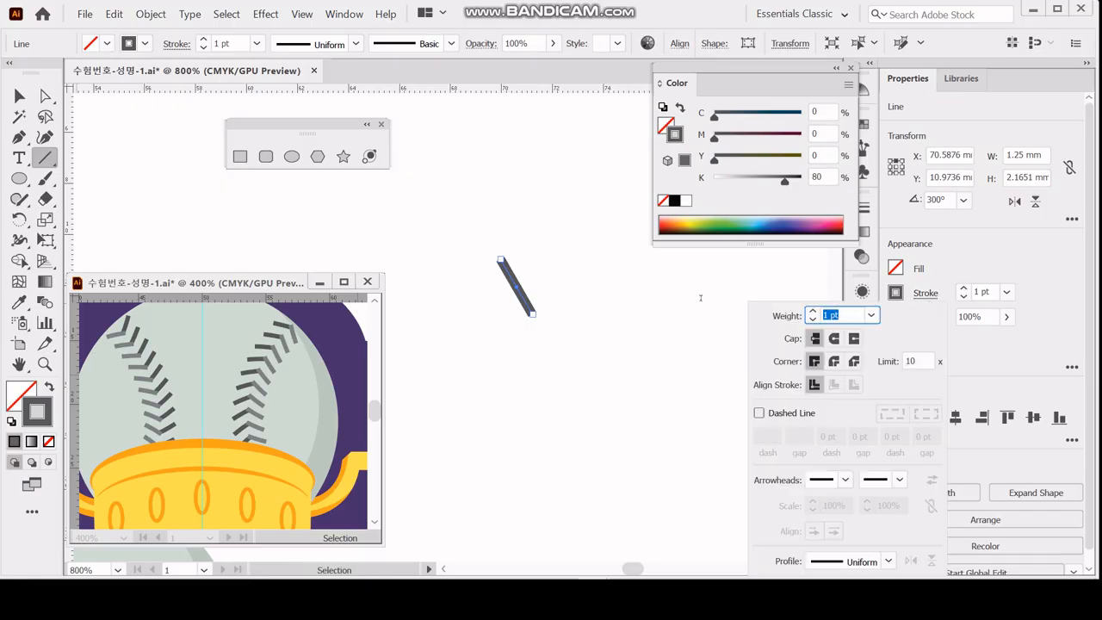
type("1.5")
key("Return")
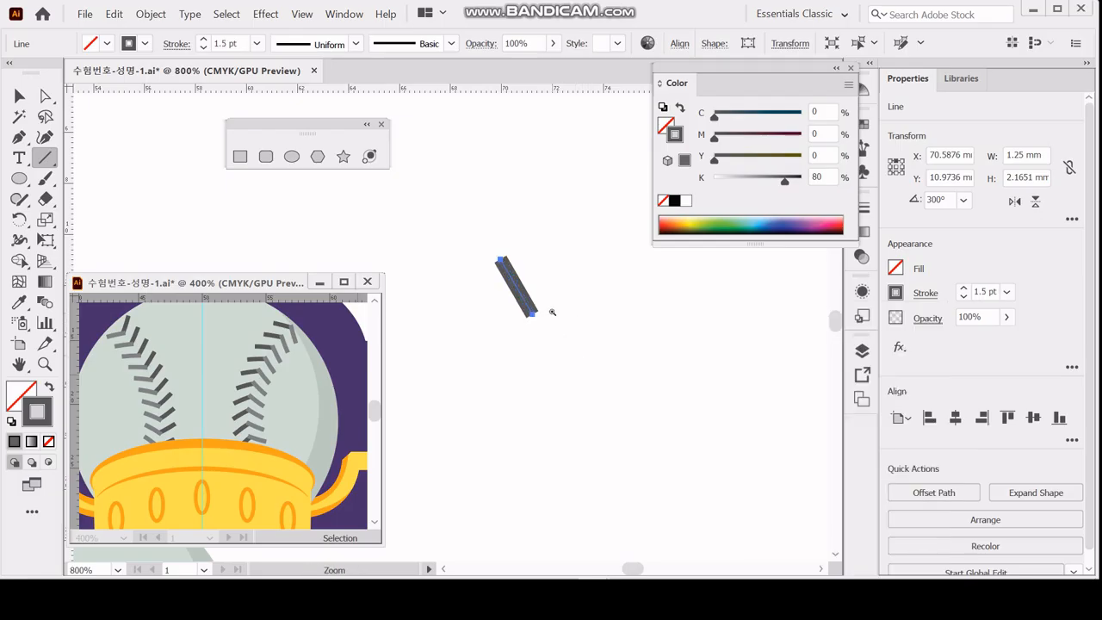
Try the round and projecting caps on the line's stroke and return it to the butt cap.
left_click(555, 311, "ctrl")
left_click_drag(414, 277, 564, 294)
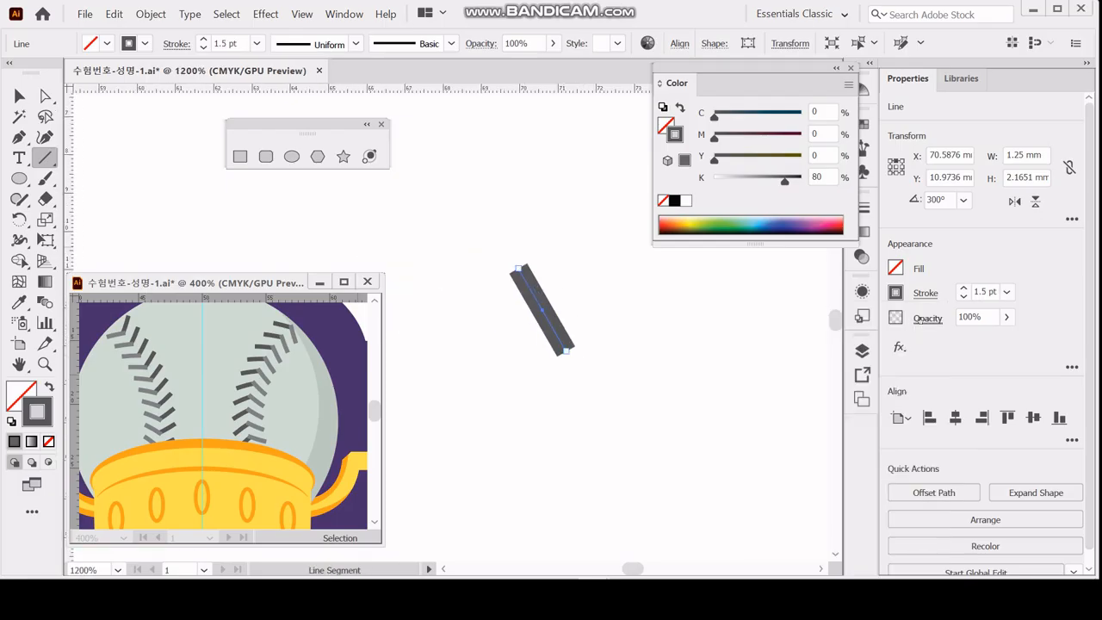
left_click(925, 293)
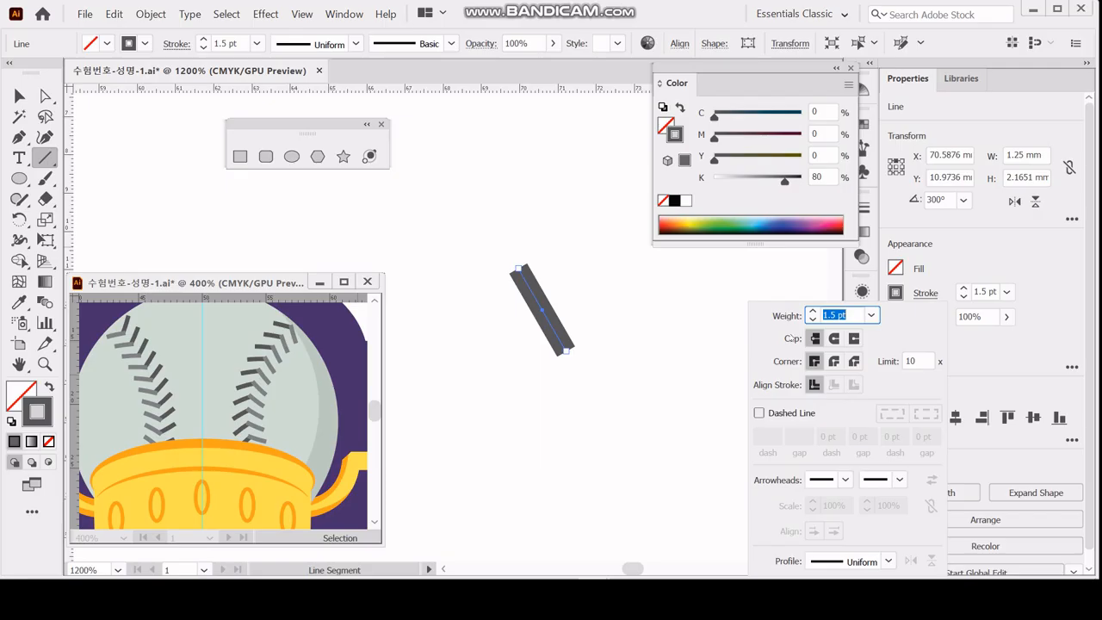
left_click(814, 339)
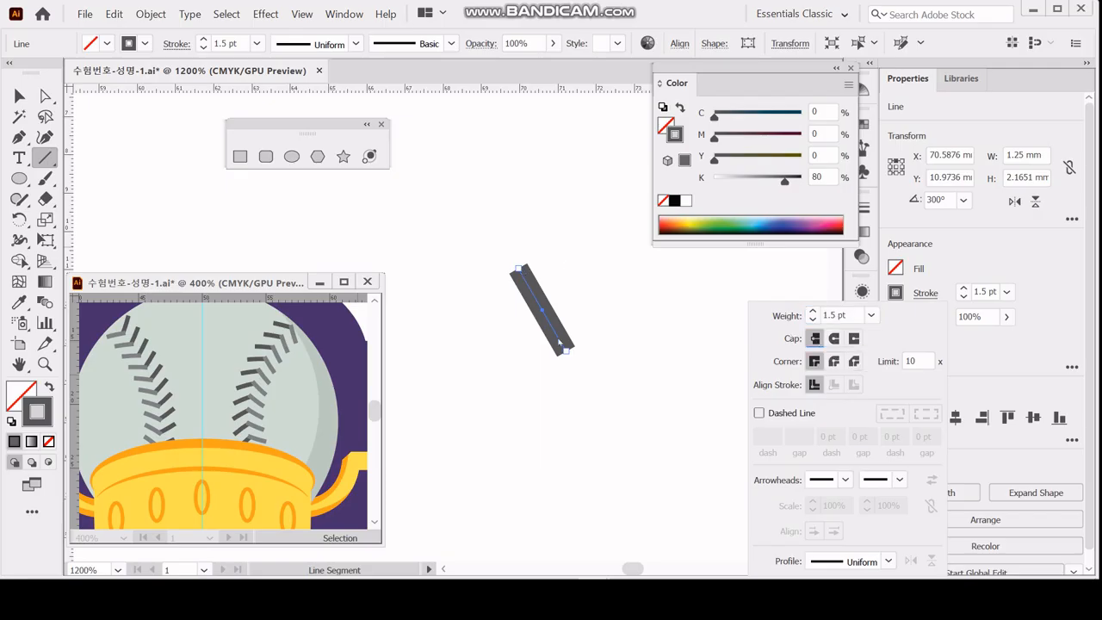
left_click(833, 339)
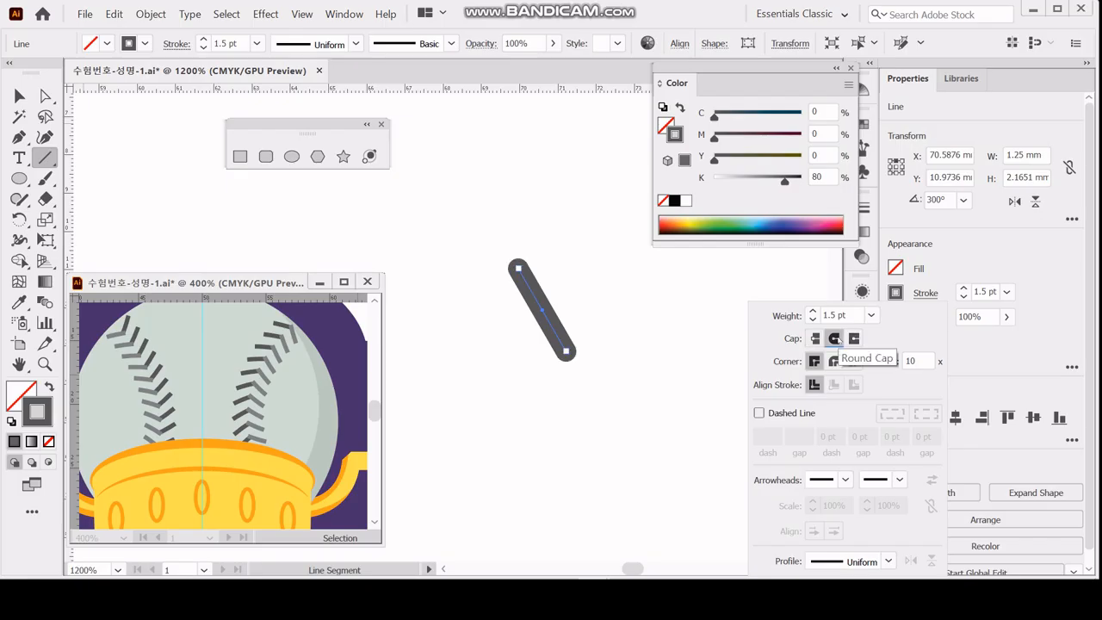
left_click(854, 338)
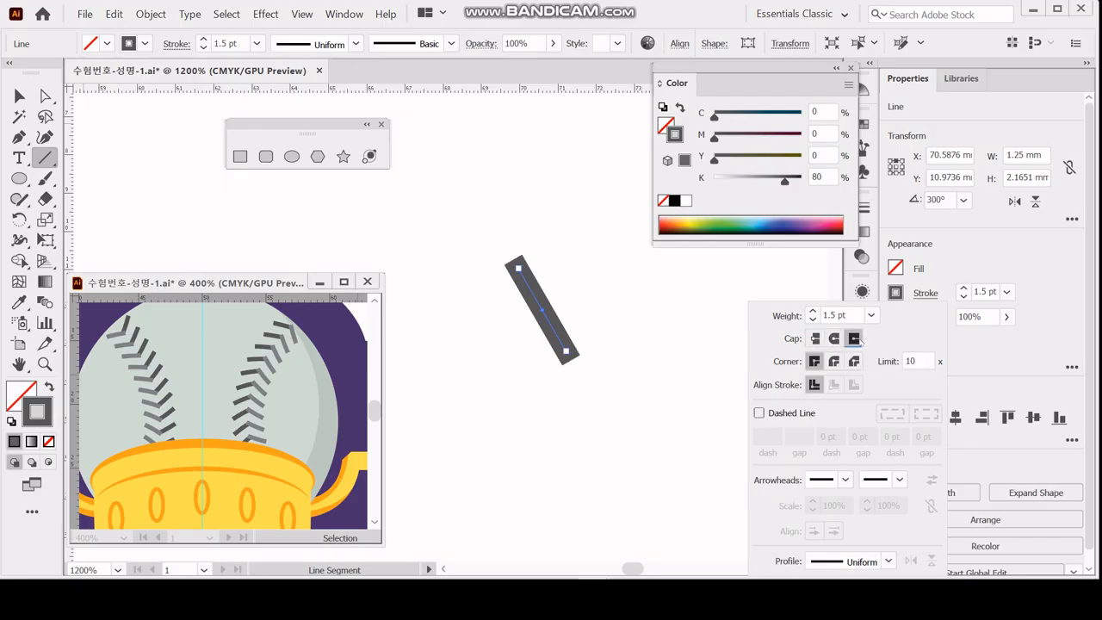
left_click(816, 338)
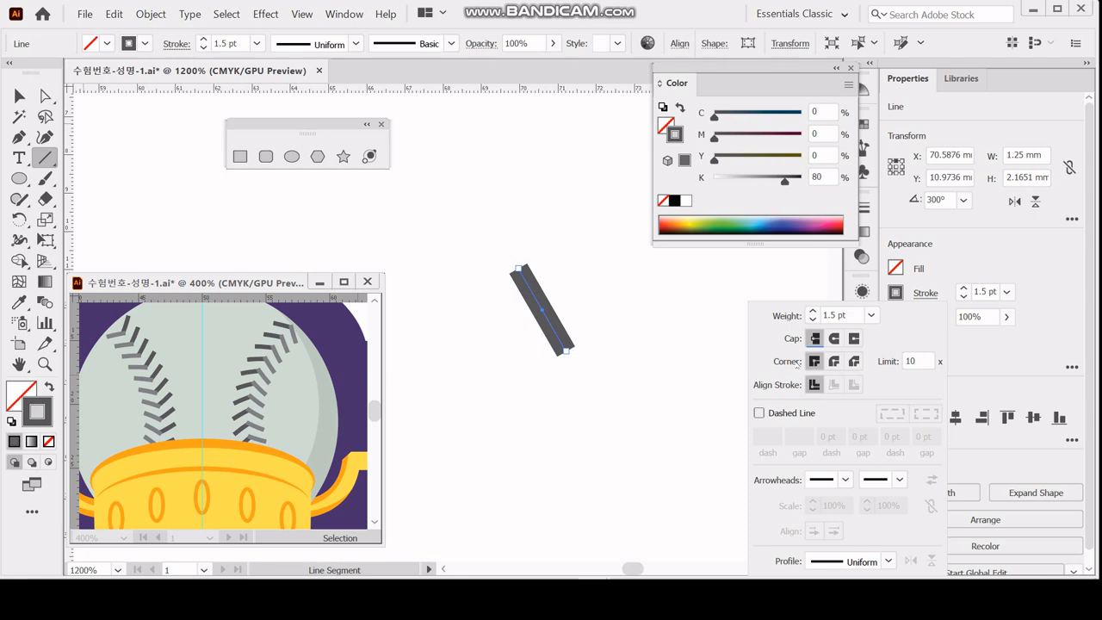
left_click(968, 257)
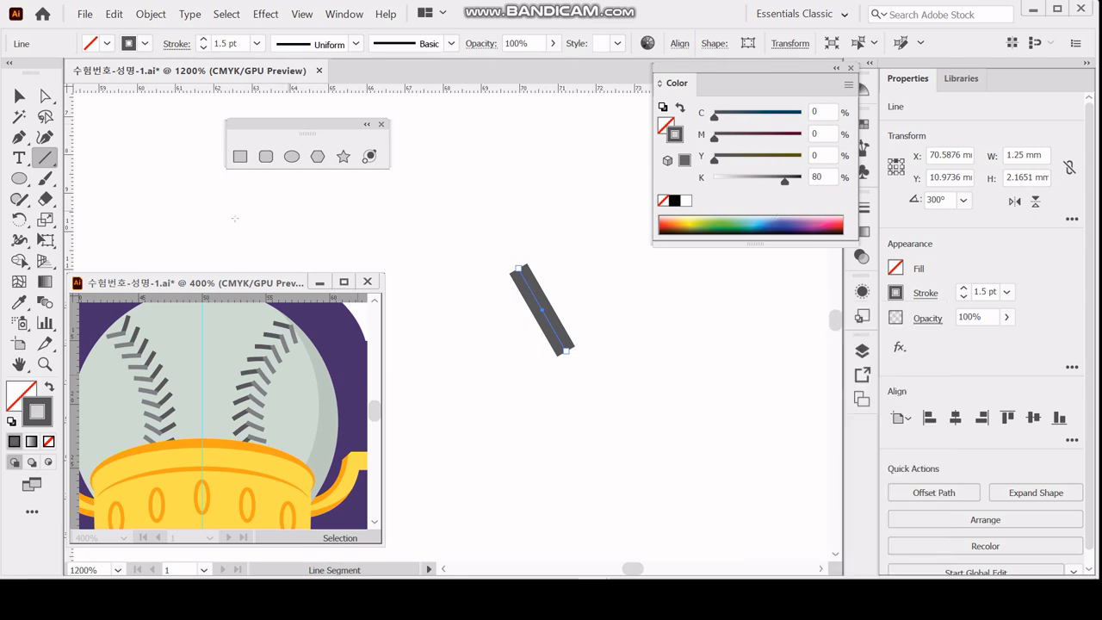
Create a reflected copy of the line segment across the horizontal axis.
left_click(19, 95)
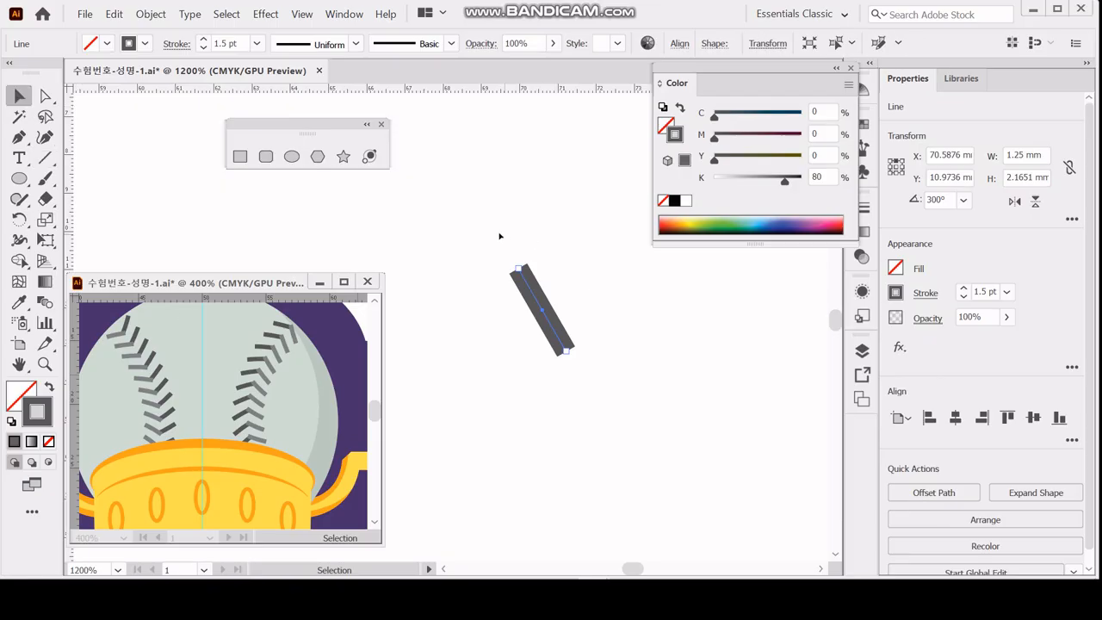
left_click_drag(499, 233, 600, 378)
left_click_drag(480, 206, 622, 432)
left_click_drag(19, 219, 159, 226)
left_click(159, 225)
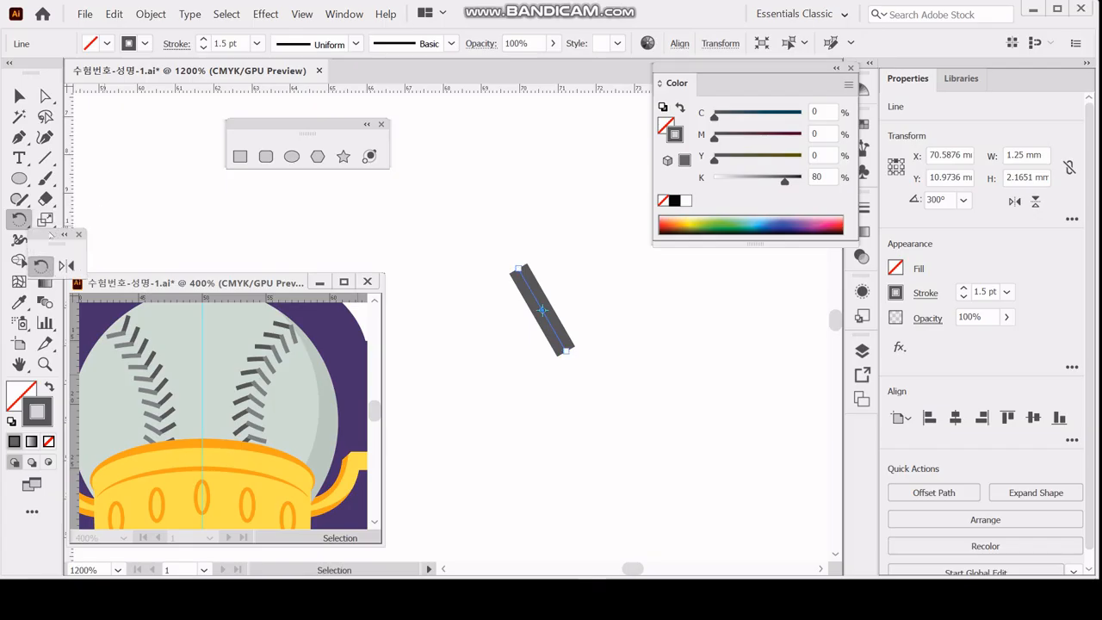
left_click_drag(51, 232, 404, 156)
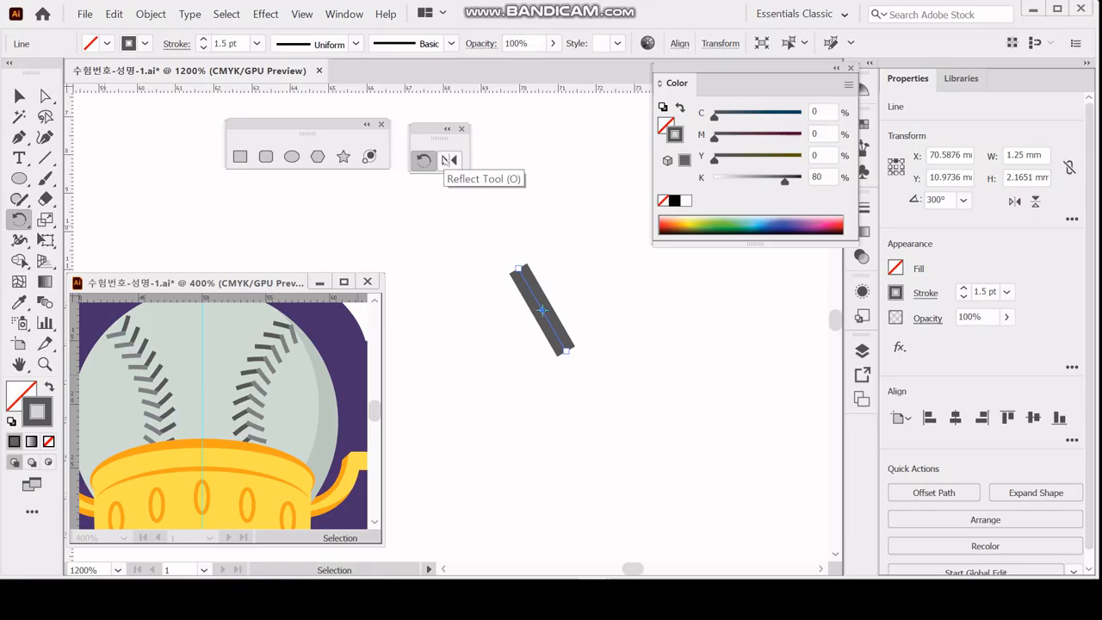
double_click(448, 159)
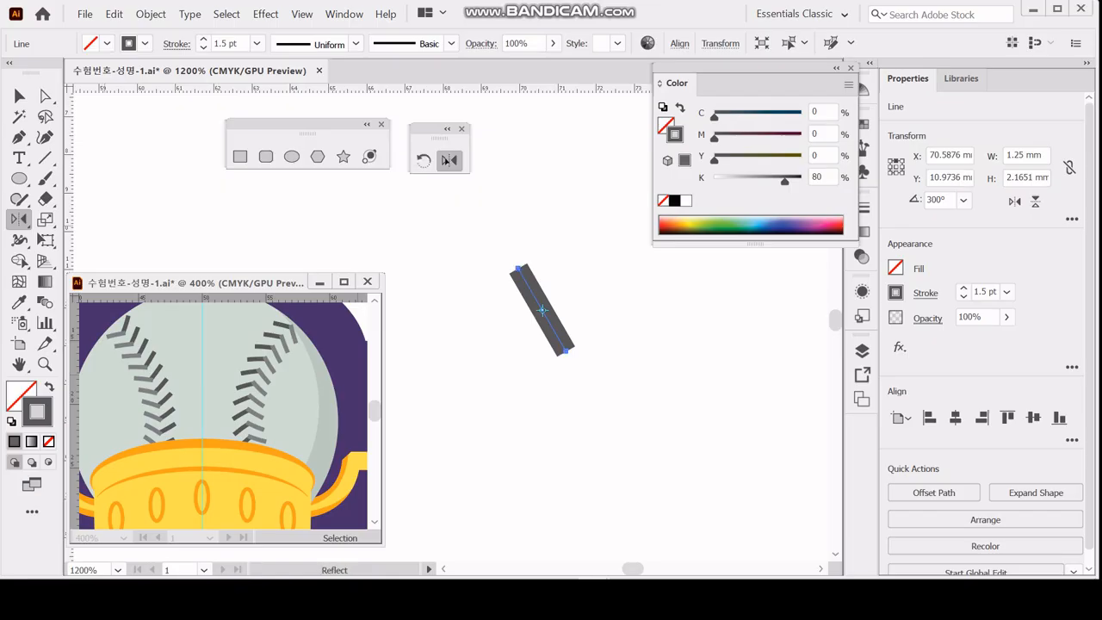
left_click_drag(691, 168, 681, 175)
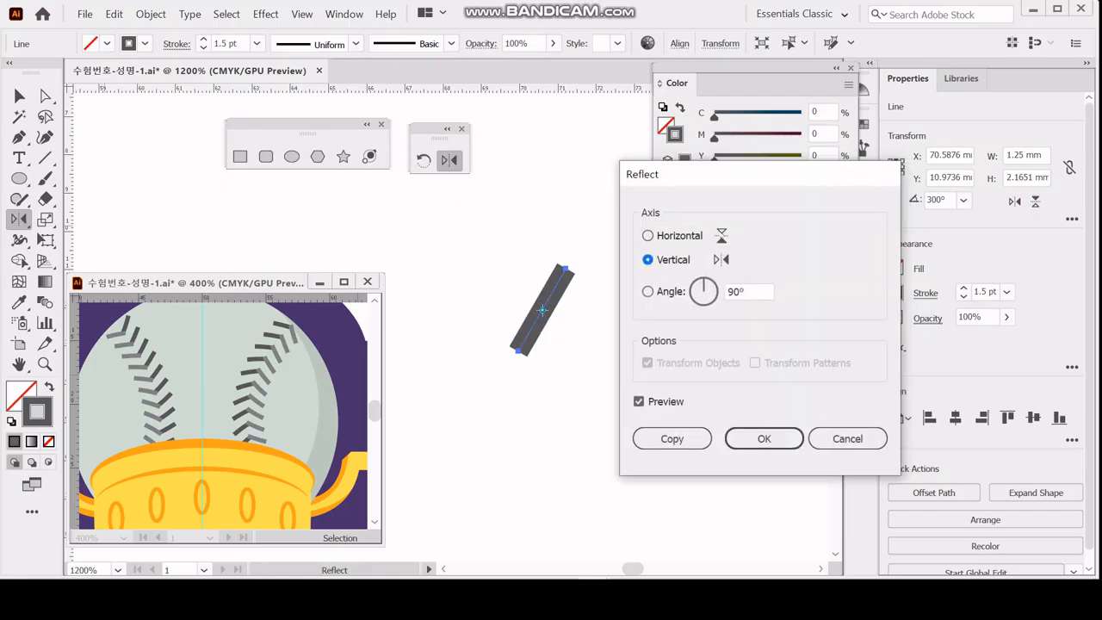
left_click(648, 235)
left_click(671, 438)
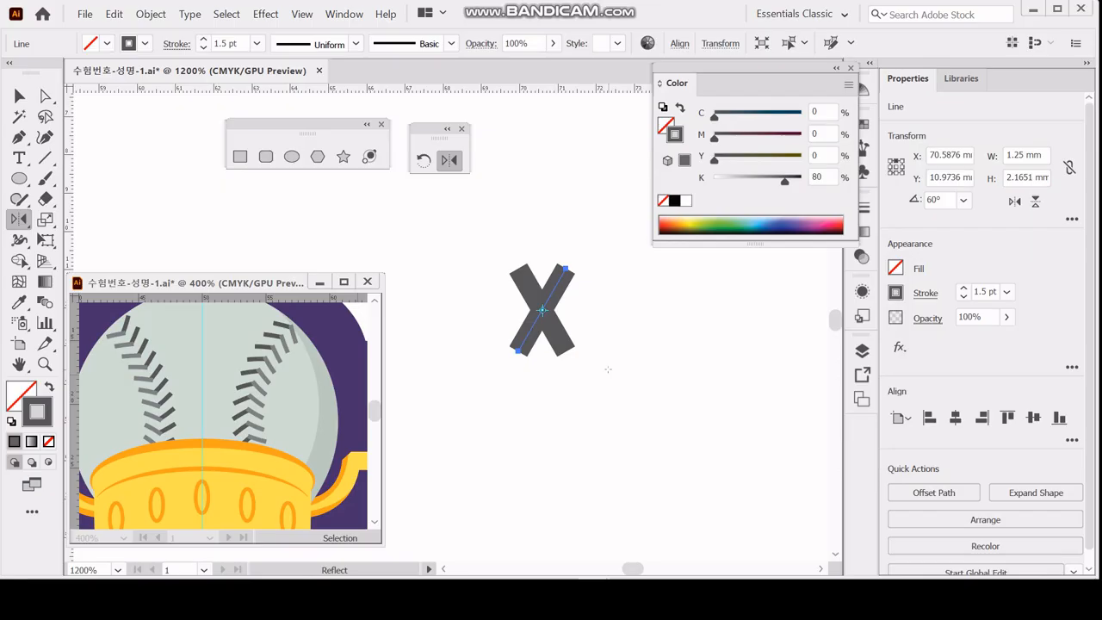
Move the reflected copy 1.9 mm down and 0.1 mm right so both lines meet as a chevron.
key("Down")
key("Down")
key("Down")
key("Down")
key("Down")
key("Down")
key("Down")
key("Down")
key("Down")
key("Down")
key("Down")
key("Down")
key("Down")
key("Down")
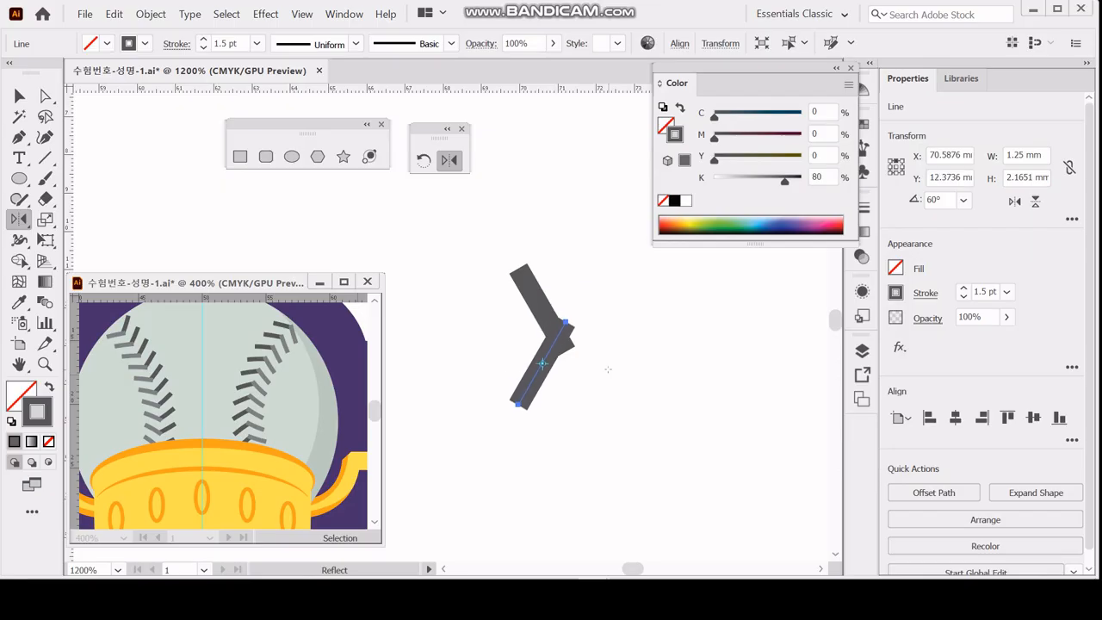
key("Down")
key("Down")
key("Down")
key("Down")
key("Down")
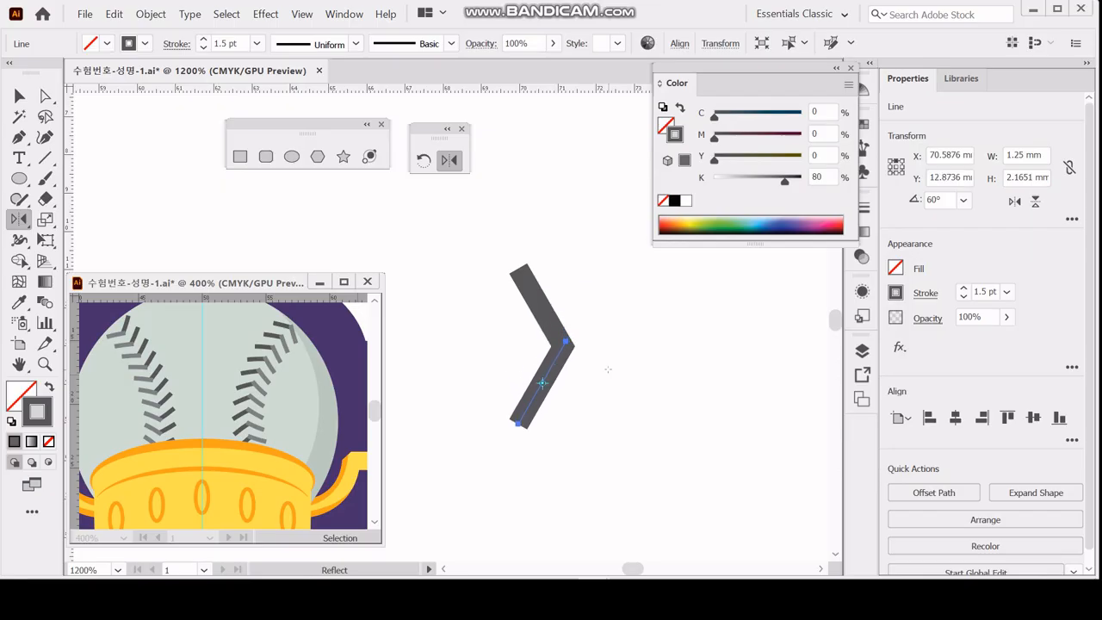
key("Right")
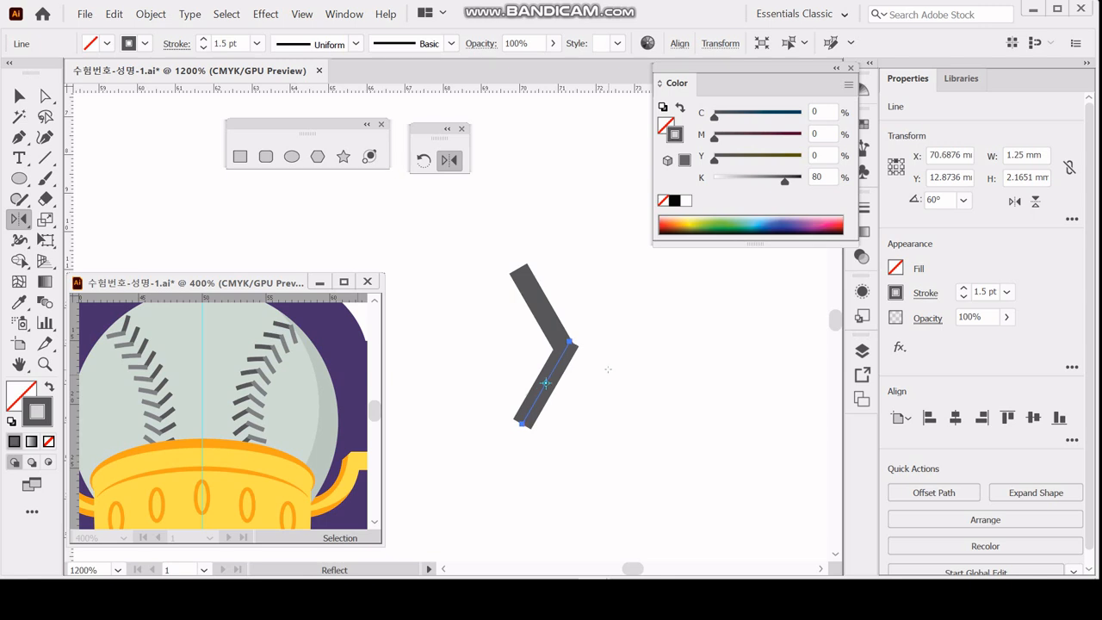
Lighten the chevron's lower line to a stroke colour of K 60 and deselect it.
left_click(825, 178)
type("60")
key("Return")
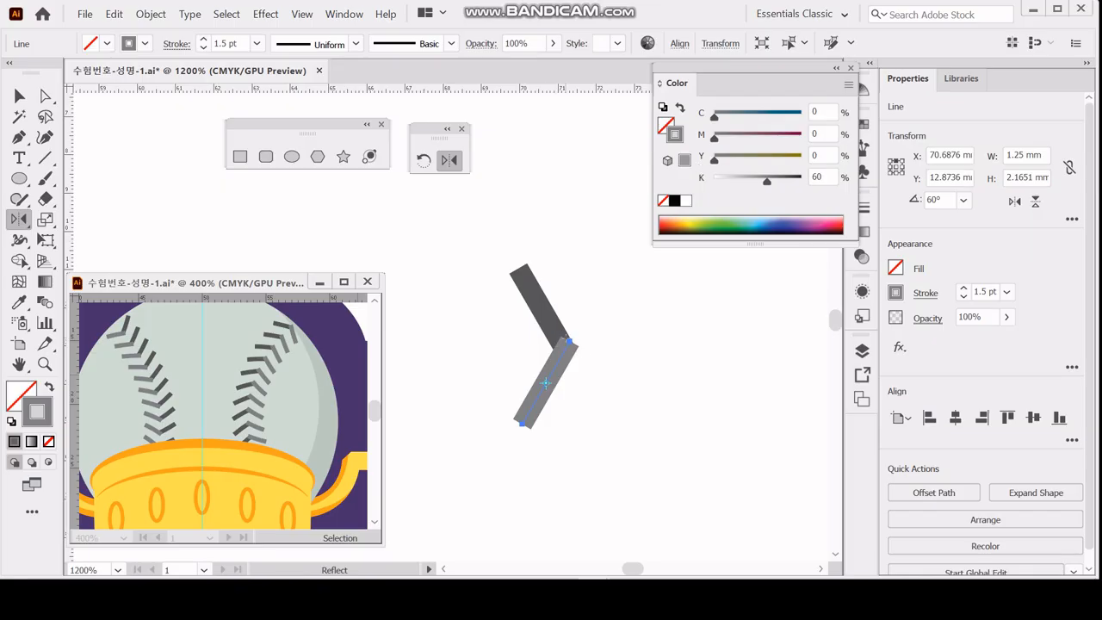
key("ctrl+shift+a")
key("ctrl")
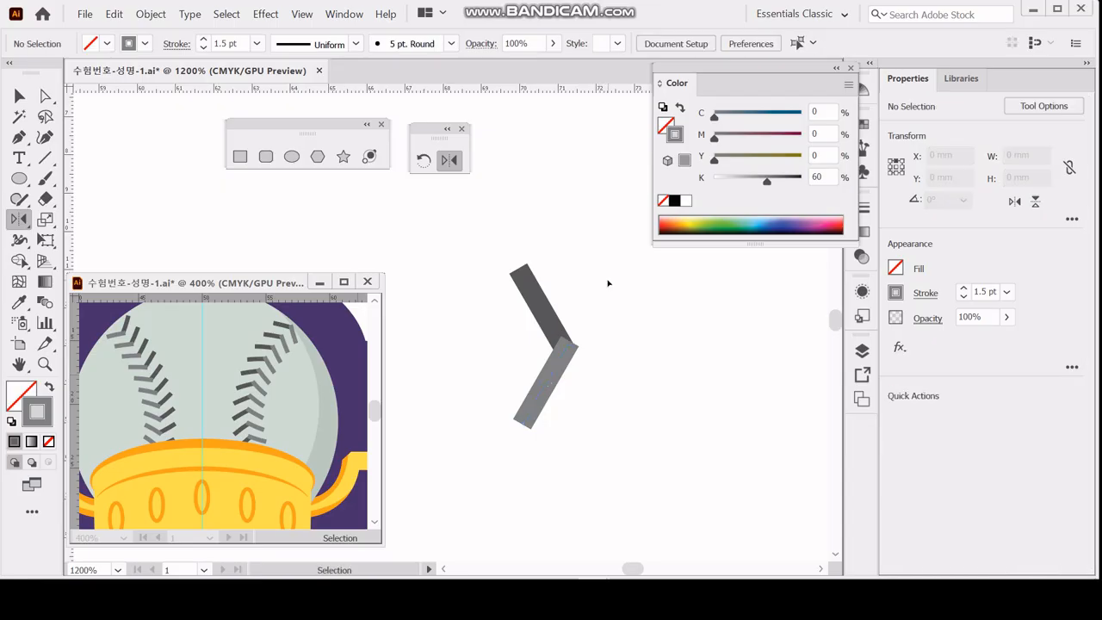
Select both lines of the two-tone chevron and start a new Pattern Brush from them.
key("ctrl")
left_click_drag(528, 399, 519, 415)
key("space")
left_click_drag(595, 303, 479, 292)
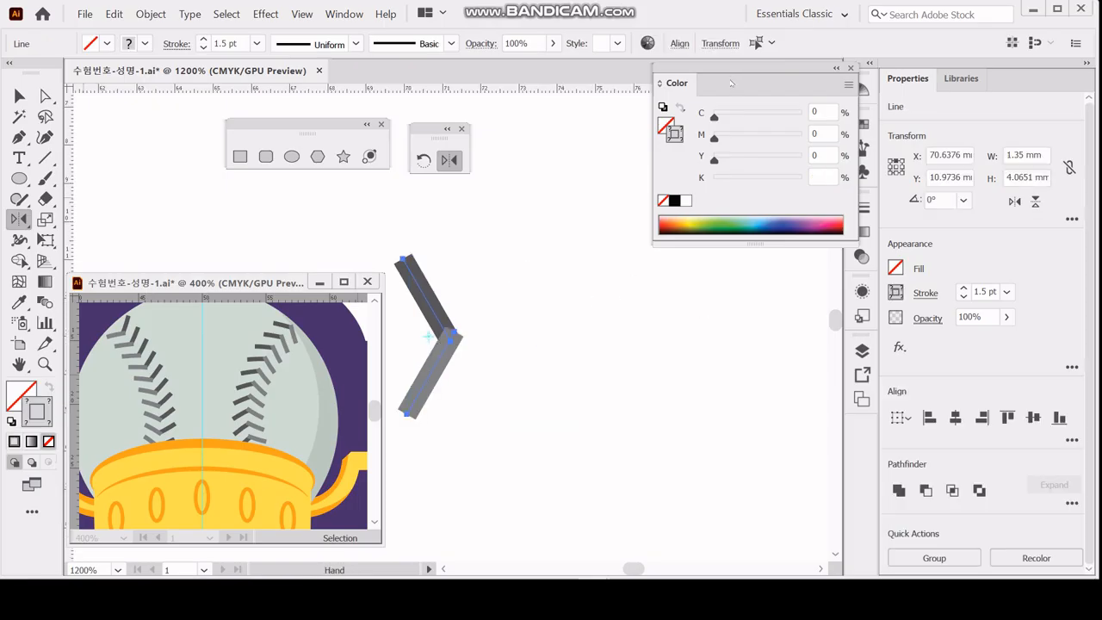
left_click_drag(666, 95, 594, 95)
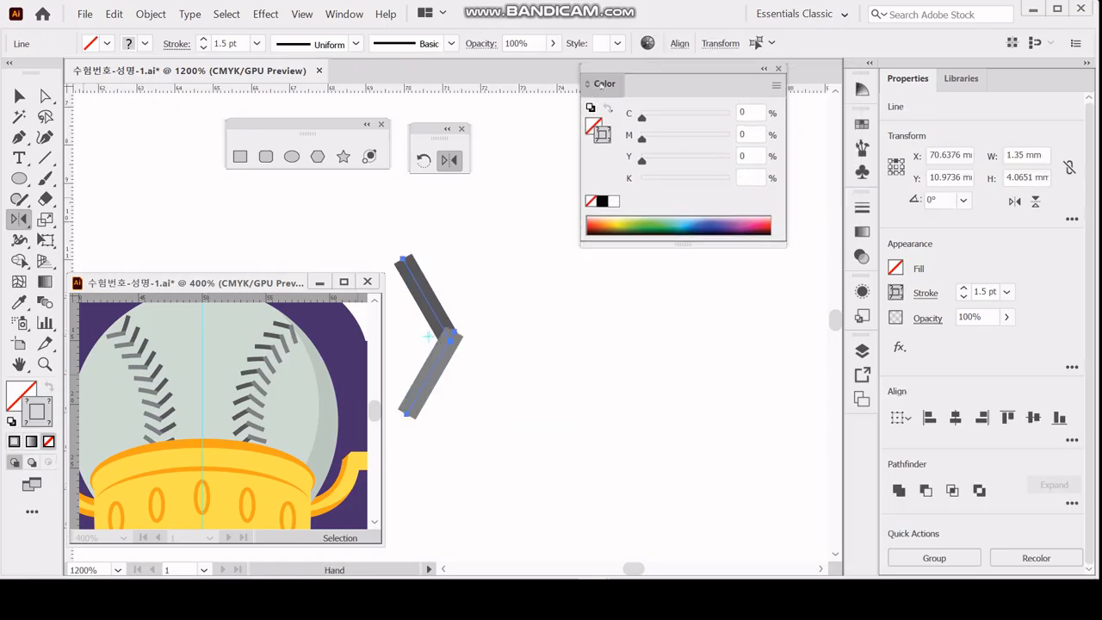
double_click(602, 85)
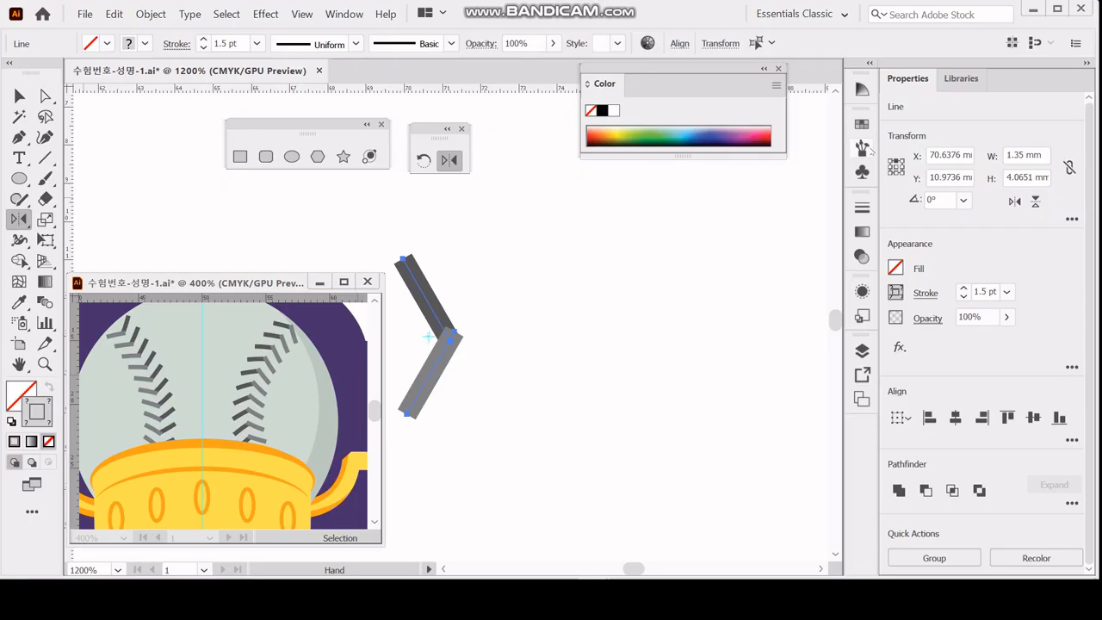
left_click(864, 149)
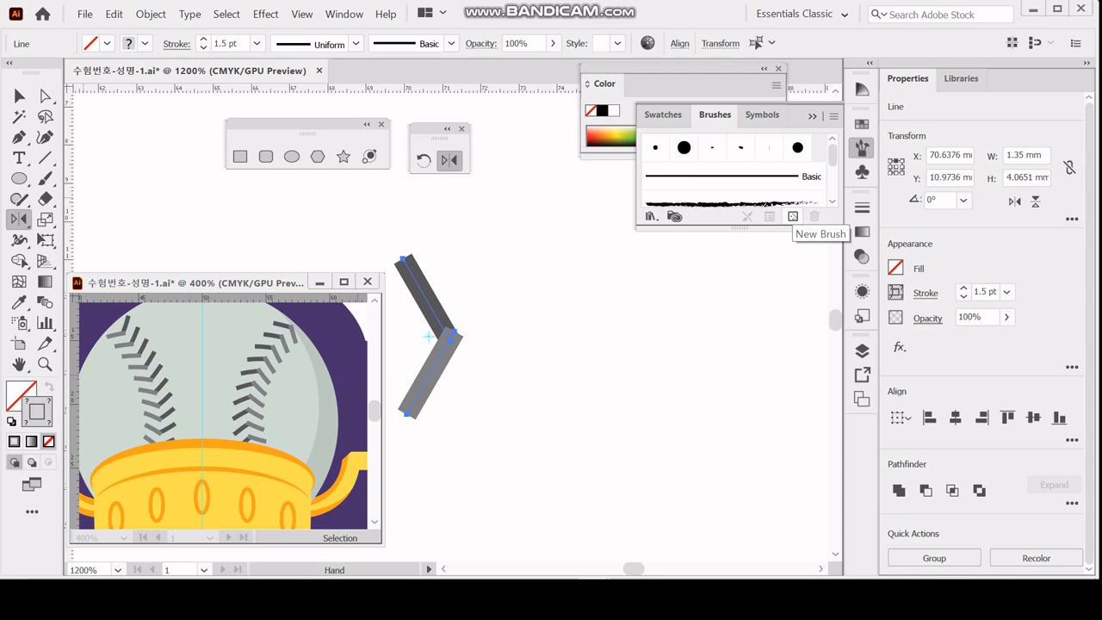
left_click(793, 216)
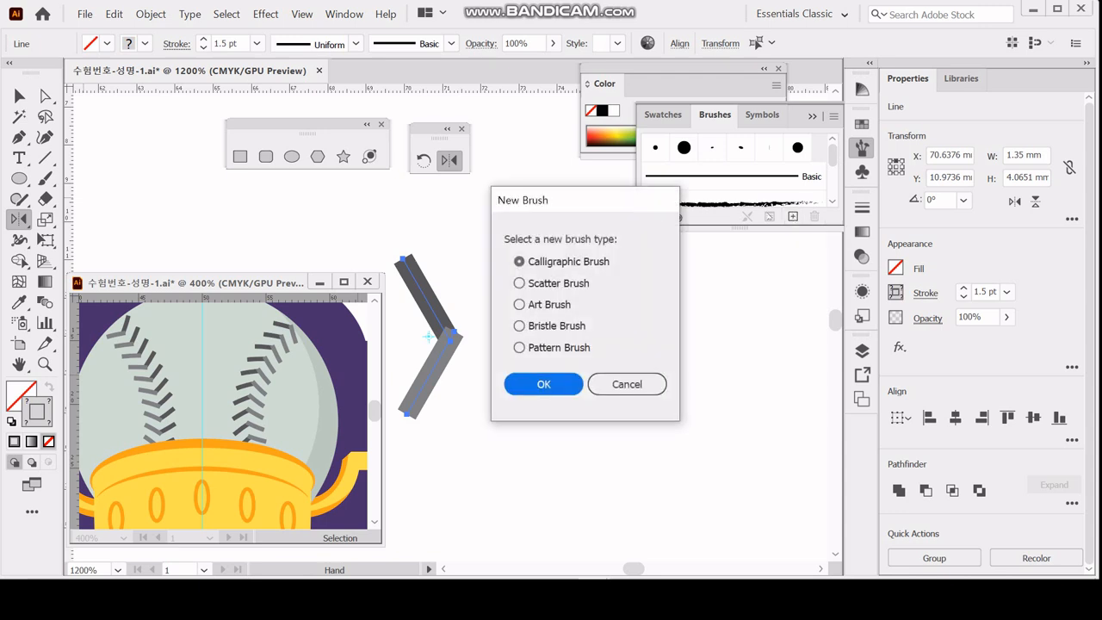
left_click_drag(548, 203, 564, 226)
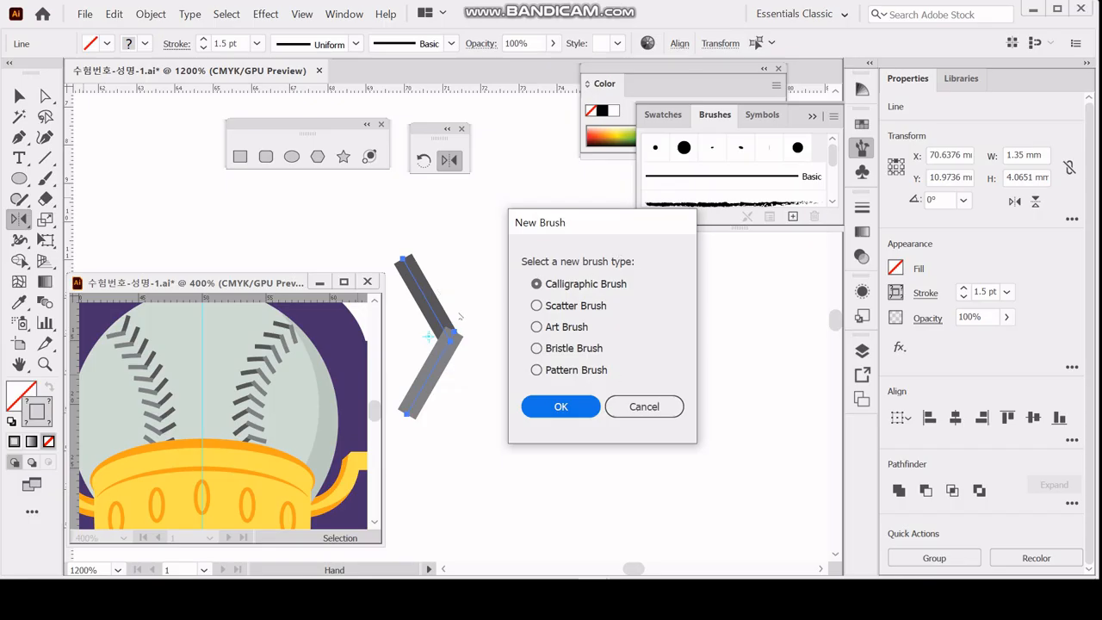
left_click(560, 371)
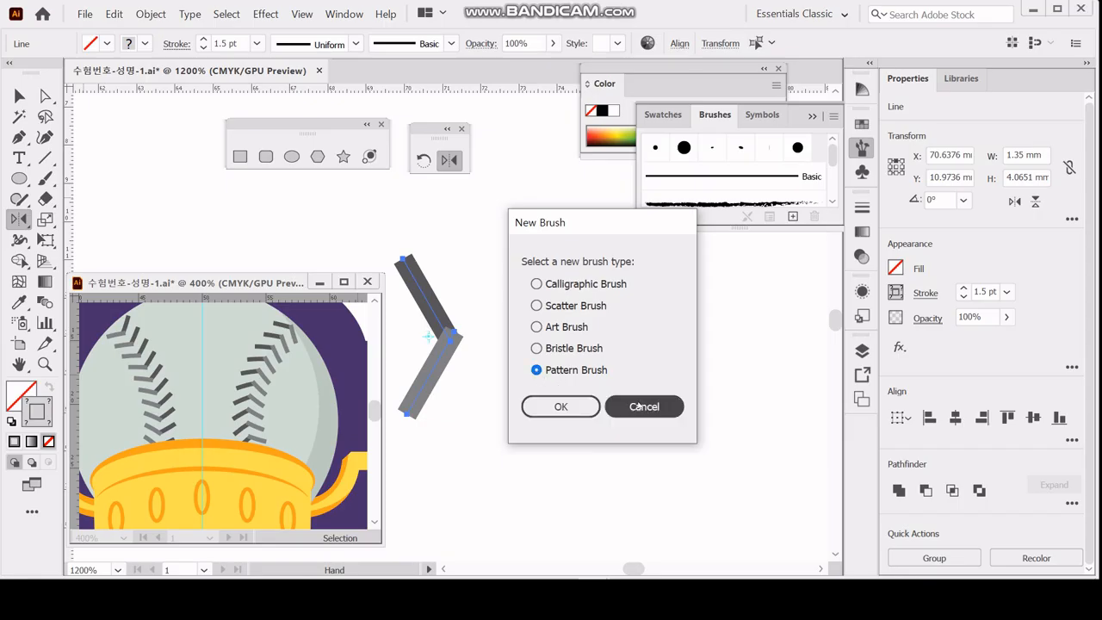
left_click(589, 408)
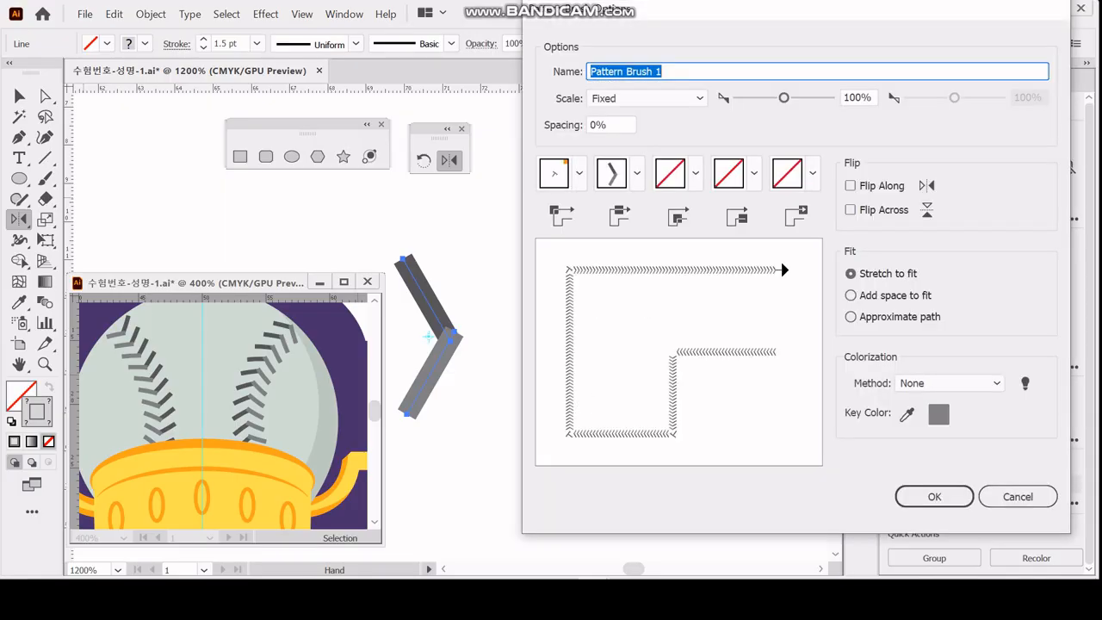
Name the pattern brush 문양, keep its colorization method at None and create it.
left_click_drag(615, 9, 596, 34)
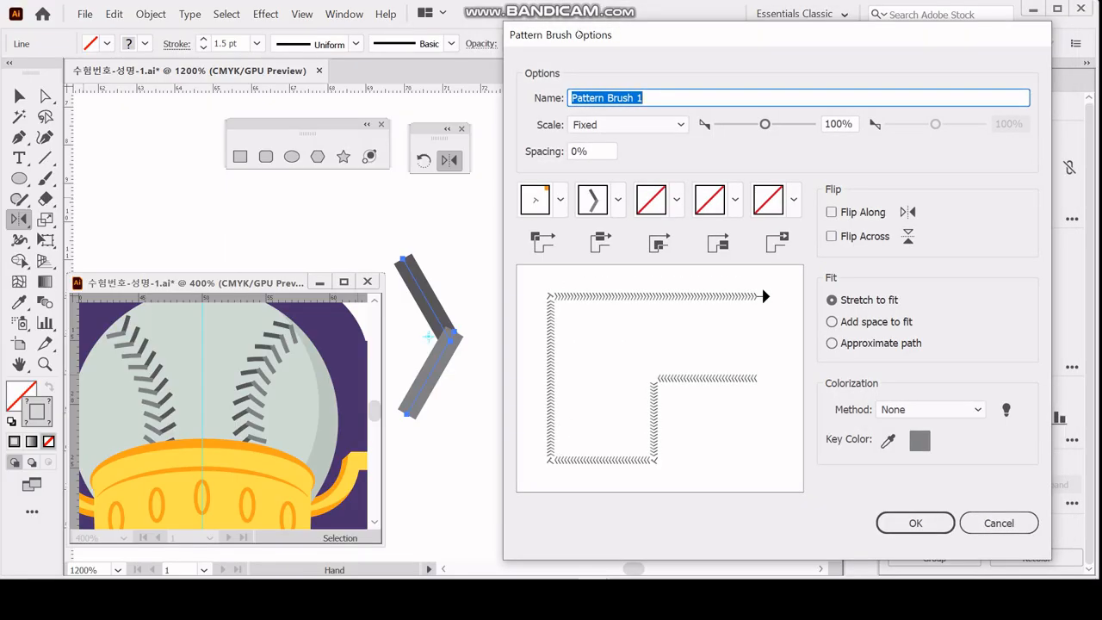
type("루")
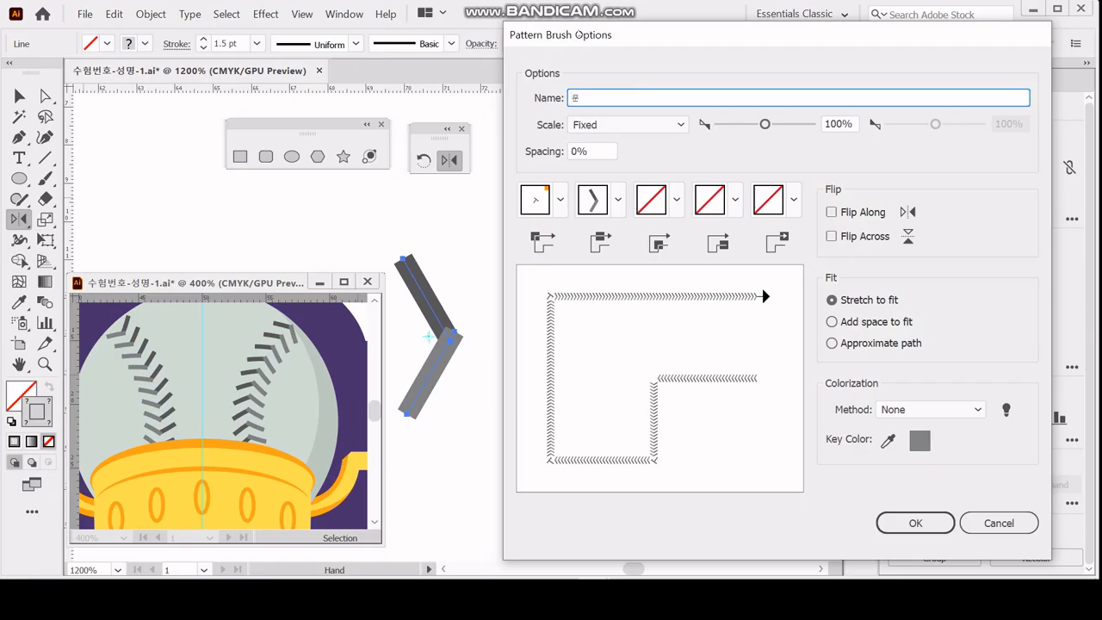
type("양")
key("Tab")
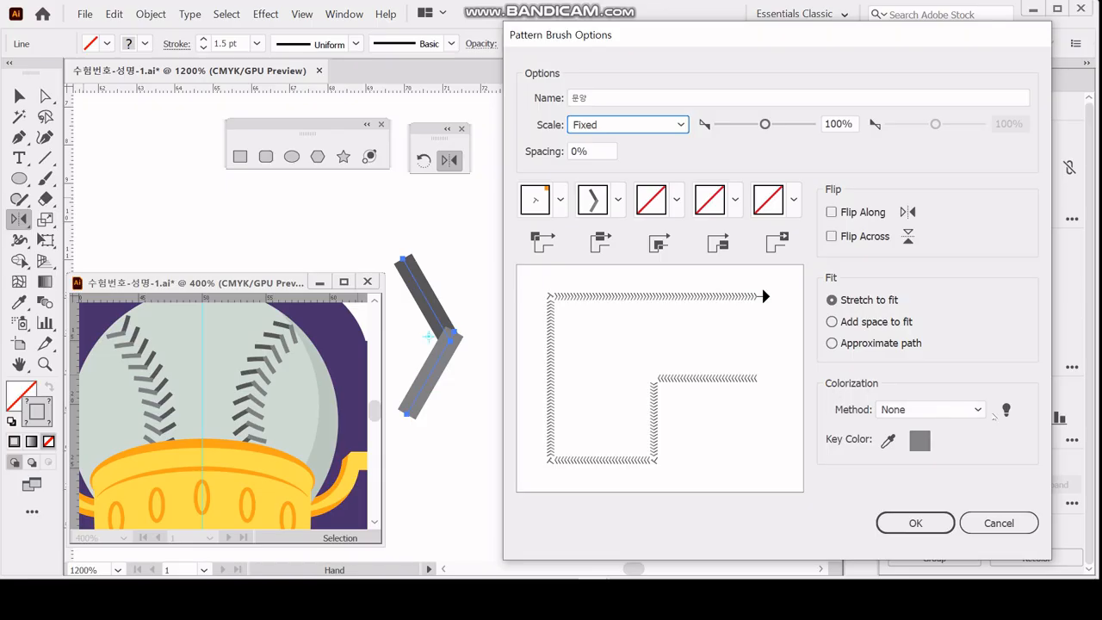
left_click(979, 412)
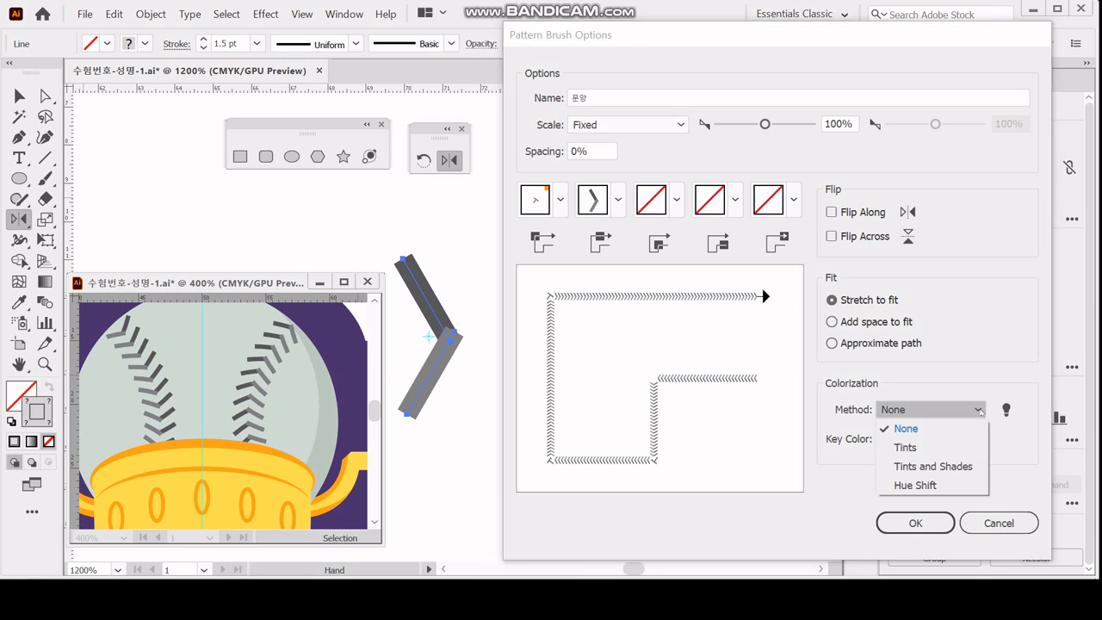
left_click(980, 411)
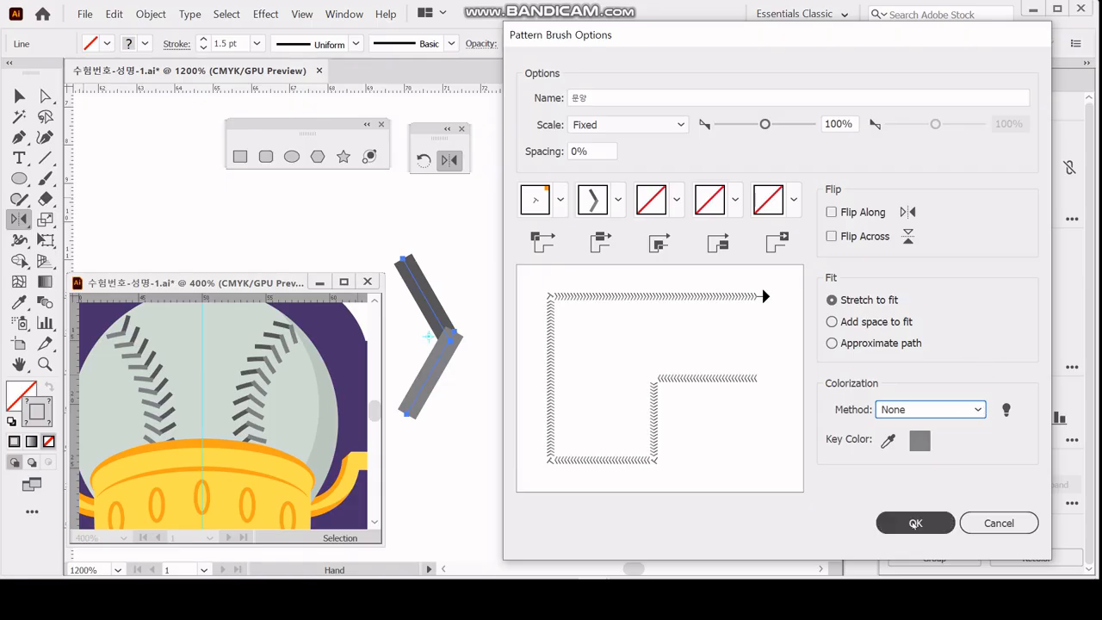
left_click(915, 523)
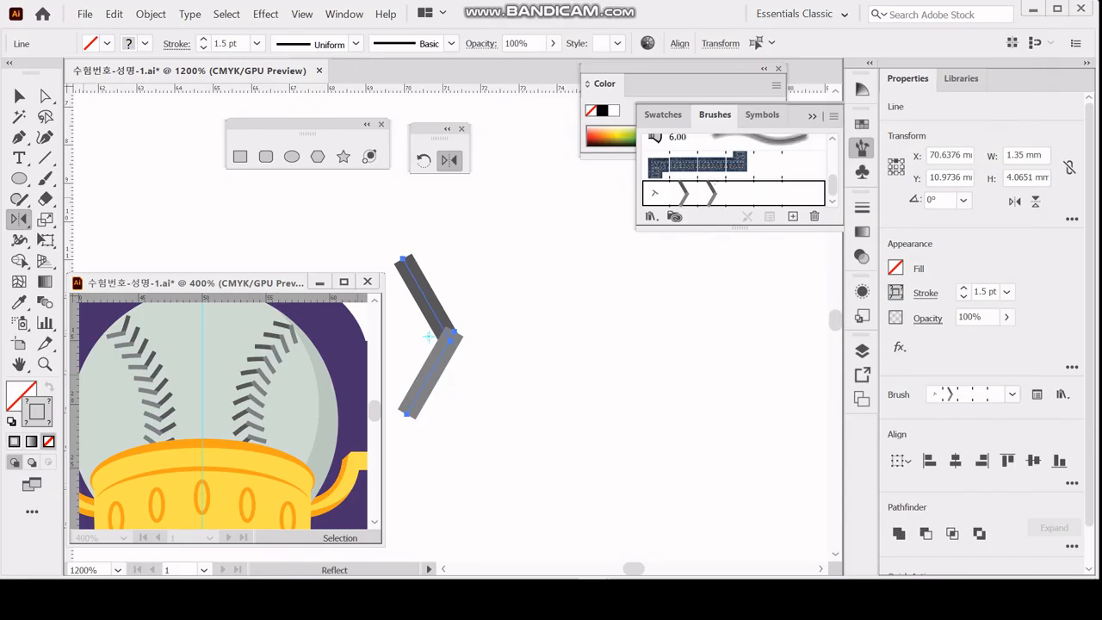
Delete the original chevron lines from the artboard.
left_click(715, 118)
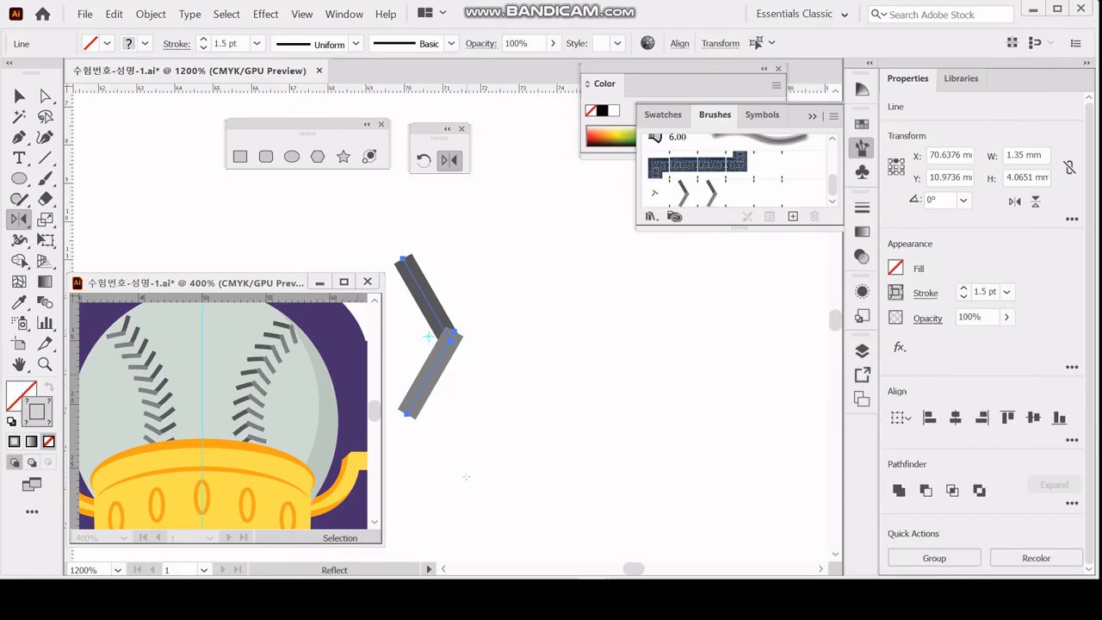
left_click_drag(517, 294, 438, 373)
key("Delete")
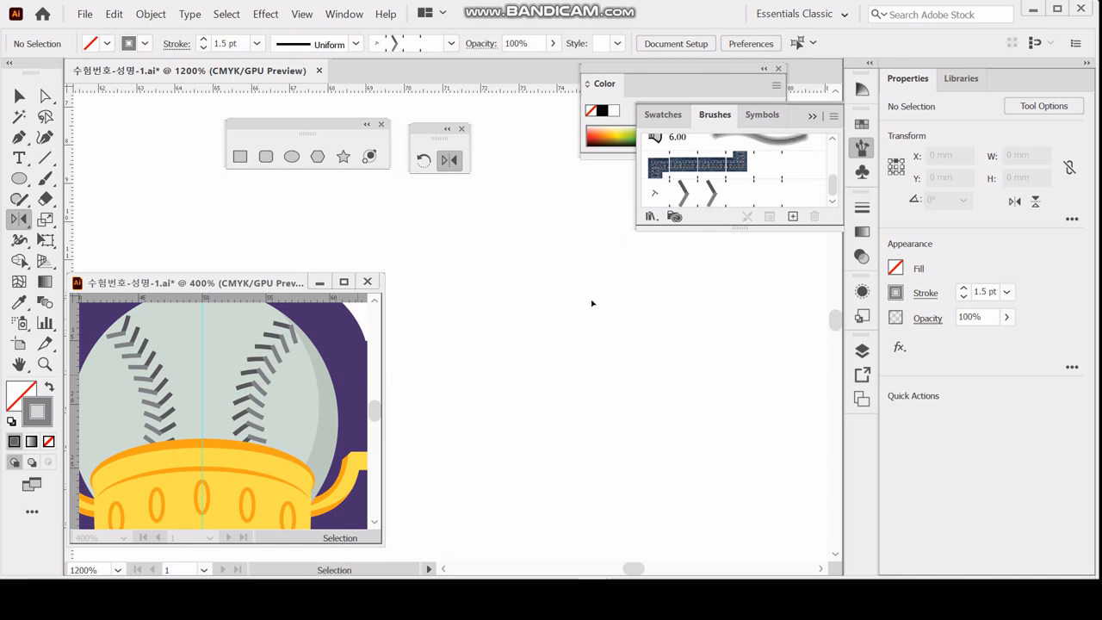
Draw a curved Pen path down the ball's left side, bulging toward its centre, about 3.8 mm wide and 16.1 mm high.
left_click_drag(535, 232, 531, 436)
left_click_drag(527, 280, 593, 519)
left_click_drag(592, 394, 606, 330)
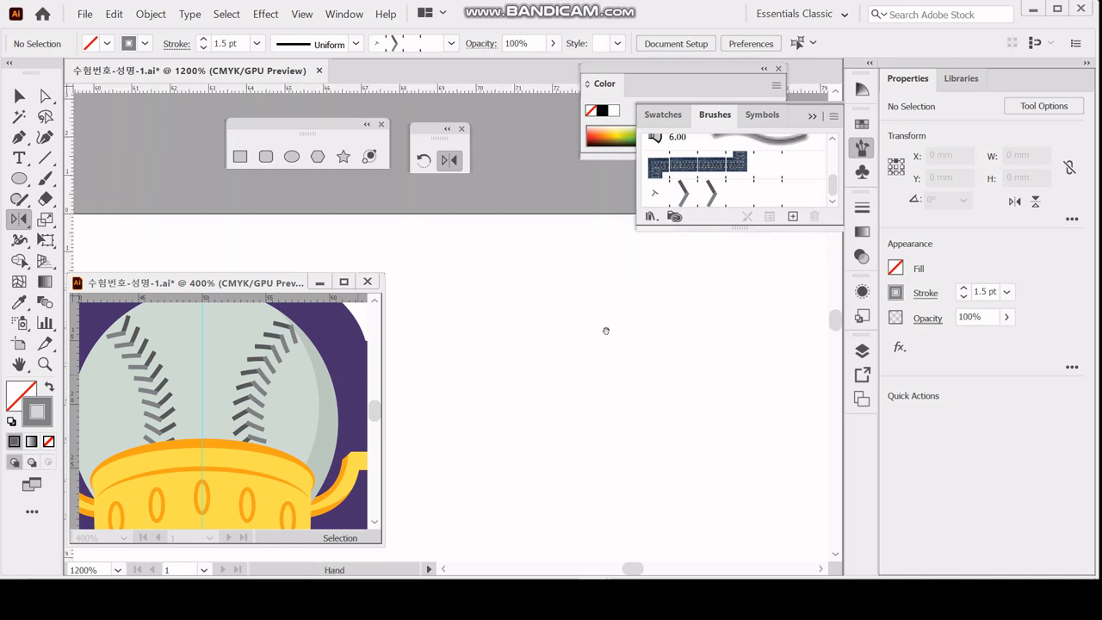
left_click_drag(556, 482, 534, 321)
left_click(641, 401, "ctrl+alt")
left_click(641, 402, "ctrl+alt")
left_click(640, 401, "ctrl+alt")
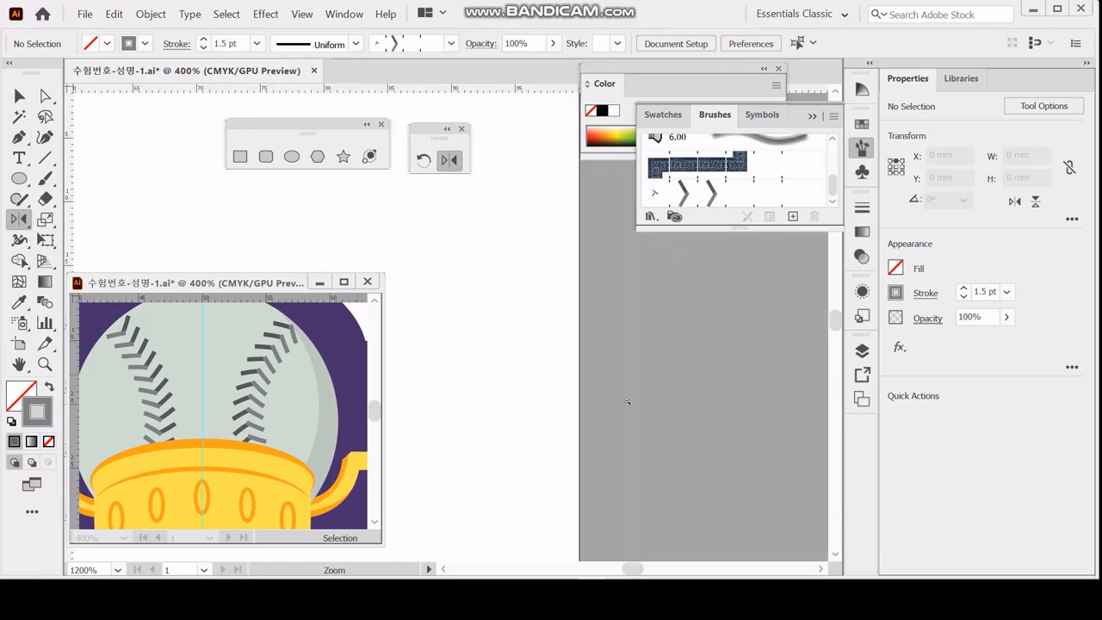
left_click_drag(487, 328, 671, 279)
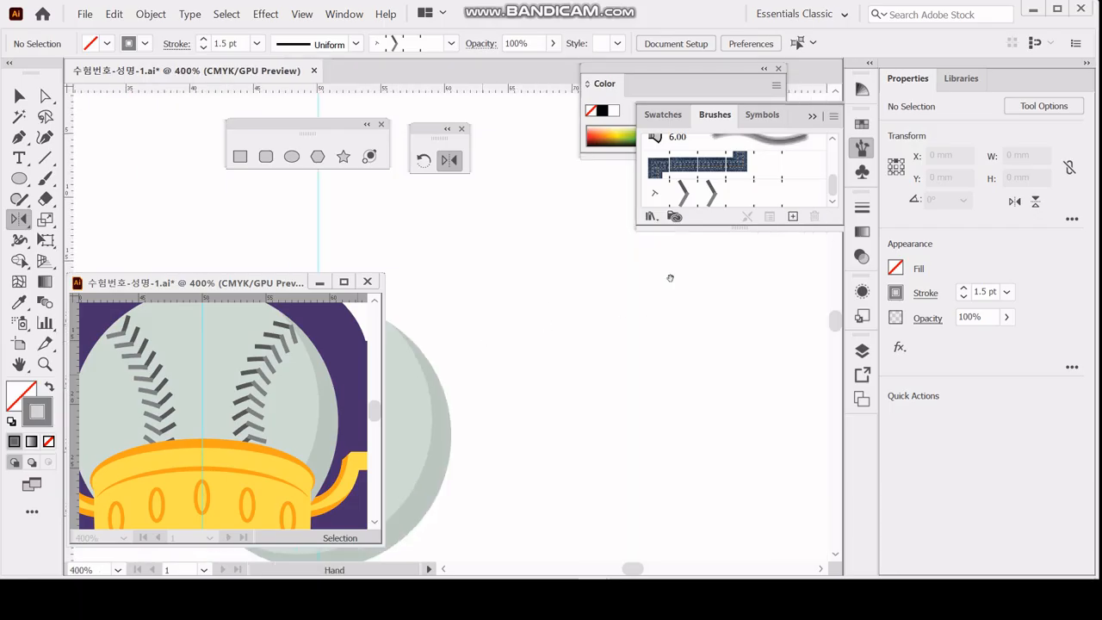
left_click_drag(502, 375, 539, 417)
left_click_drag(545, 374, 554, 319)
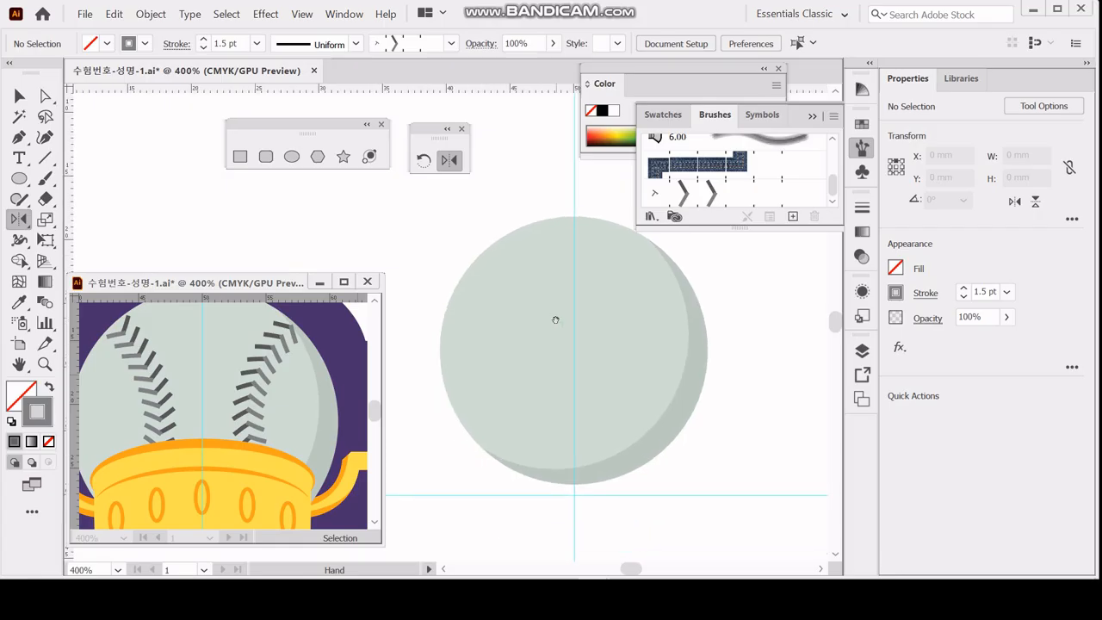
left_click(19, 137)
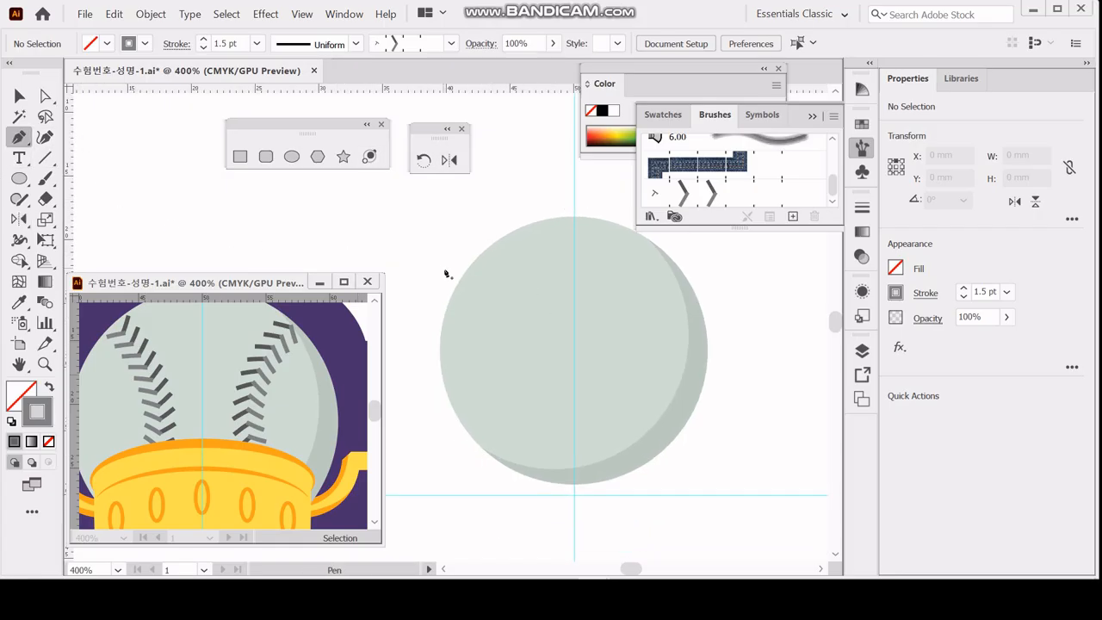
left_click(492, 243)
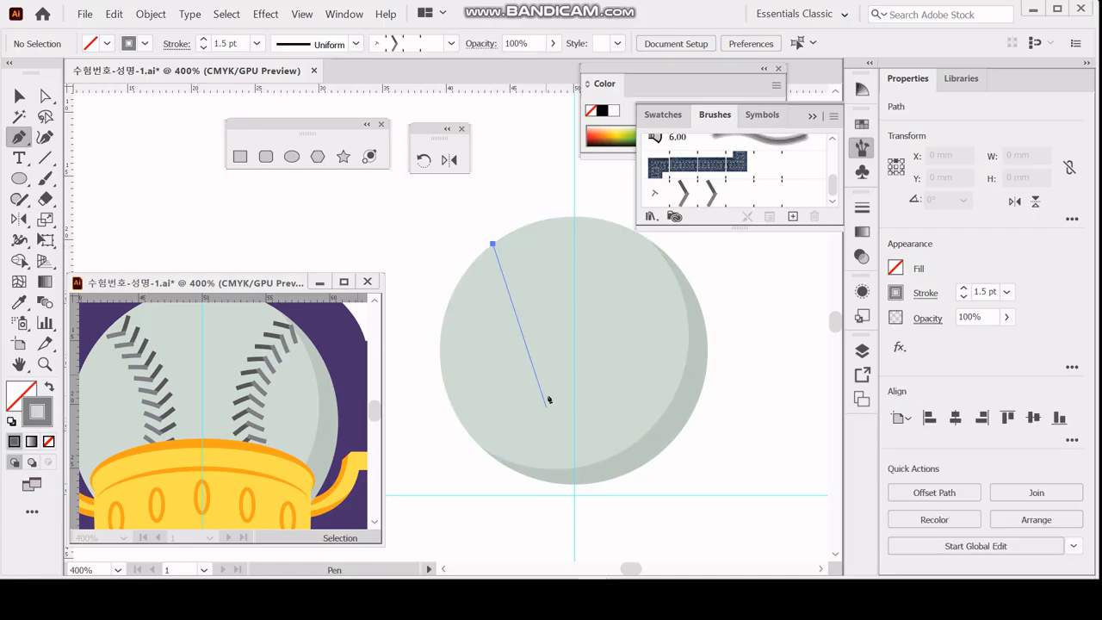
left_click_drag(485, 449, 380, 555)
scroll(380, 555, "down", 3)
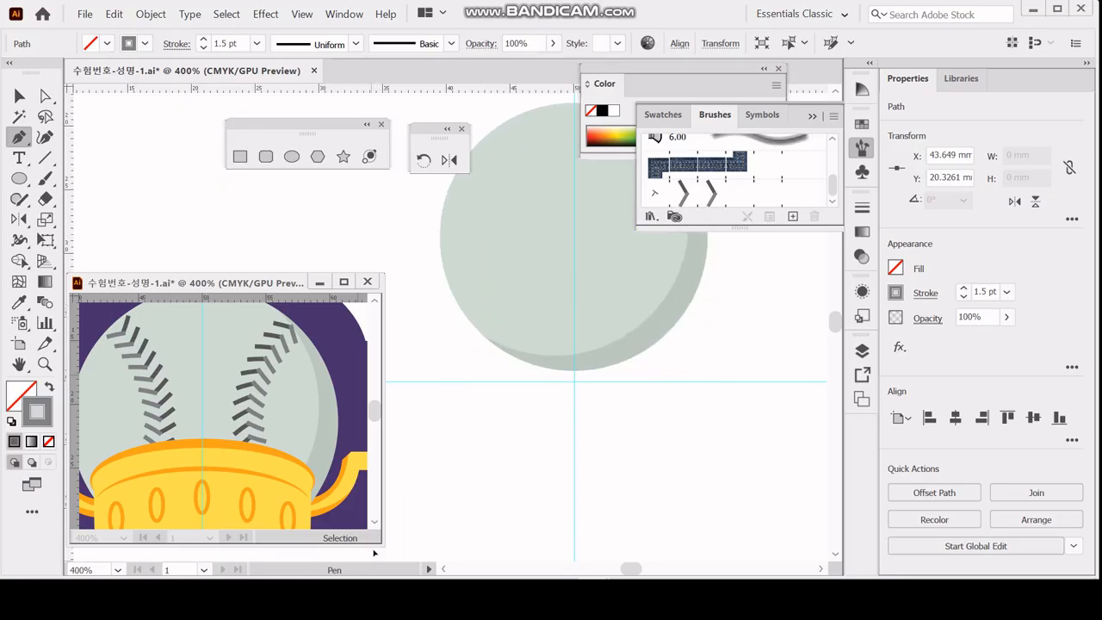
left_click_drag(366, 450, 384, 441)
left_click_drag(539, 263, 524, 325)
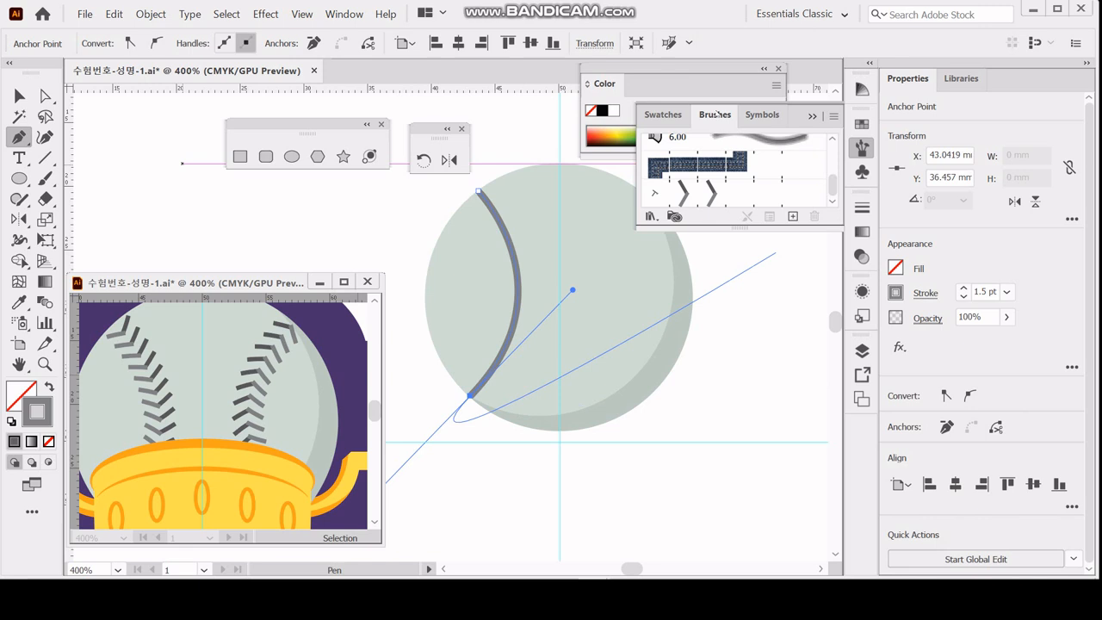
Apply the chevron pattern brush to the curved path and set its stroke weight to 0.6 pt.
left_click(862, 147)
left_click(862, 147)
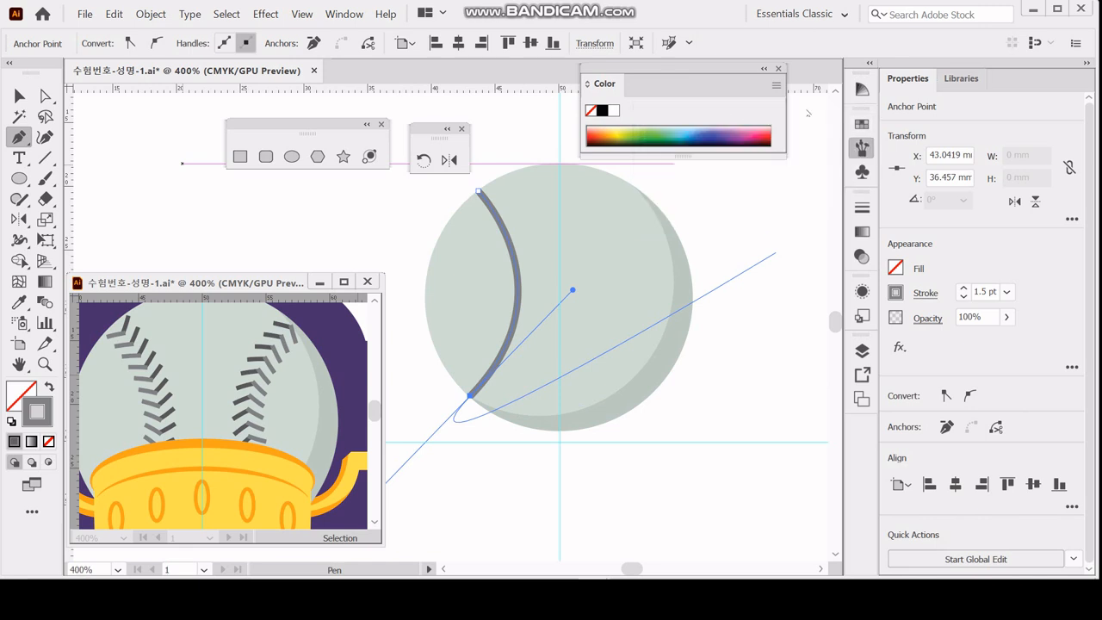
left_click(688, 198)
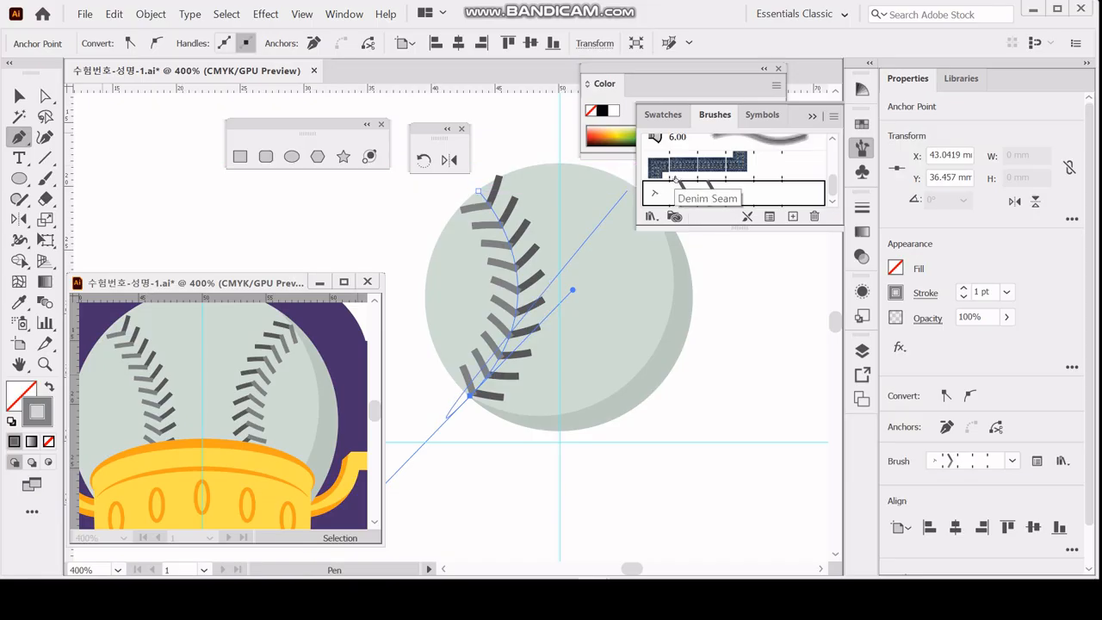
left_click(926, 294)
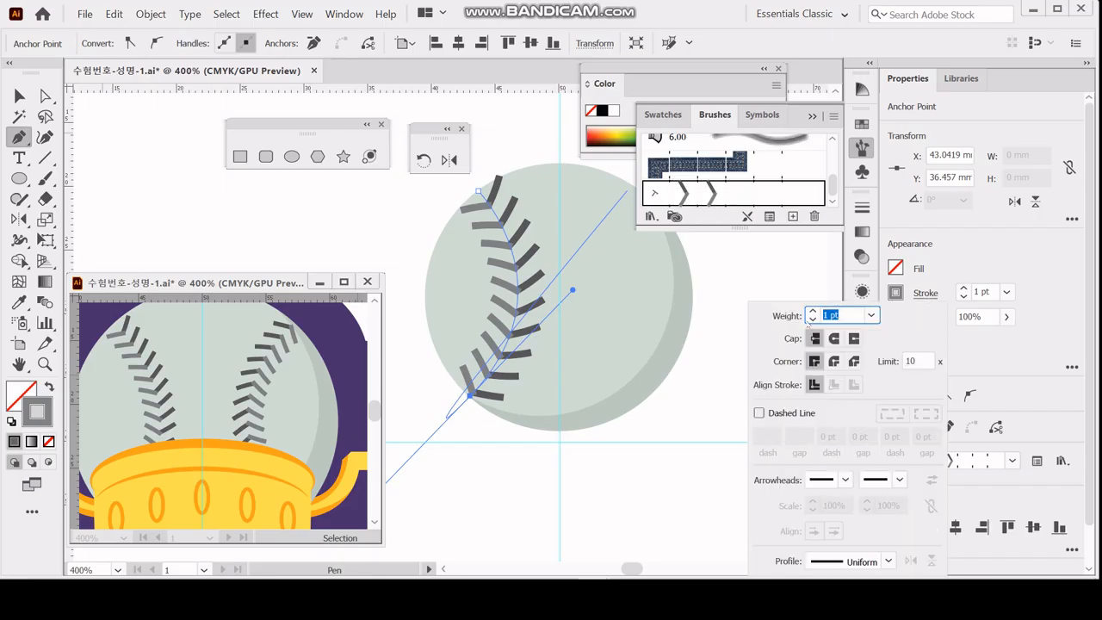
type(".6")
key("Return")
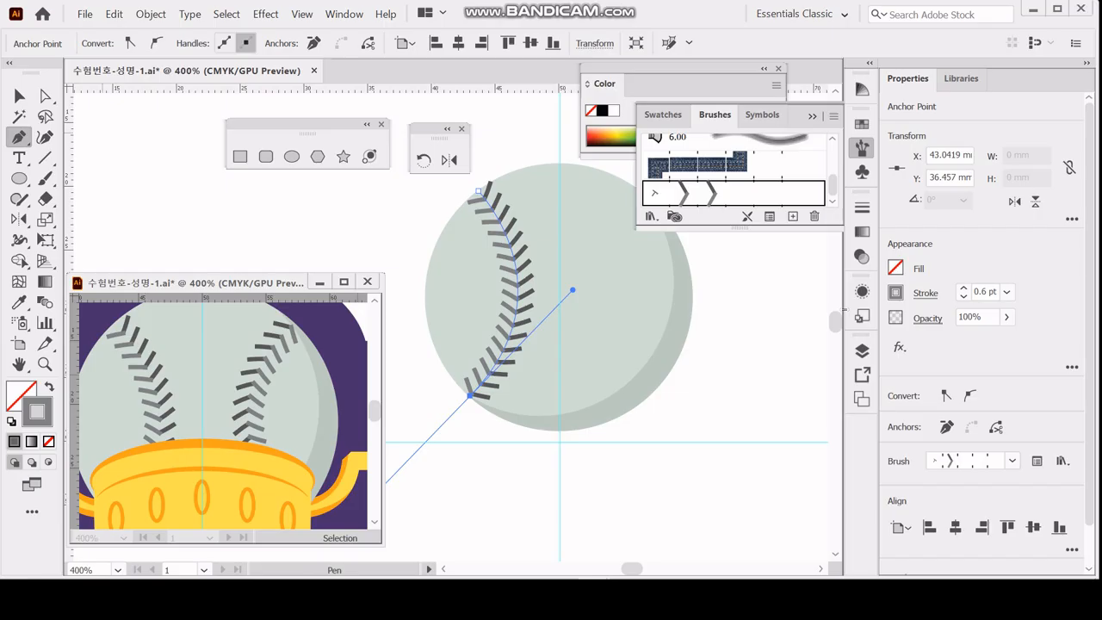
Reflect the stitching path itself, without a copy, across the vertical axis about a point on the ball's vertical centre guide.
left_click(18, 96)
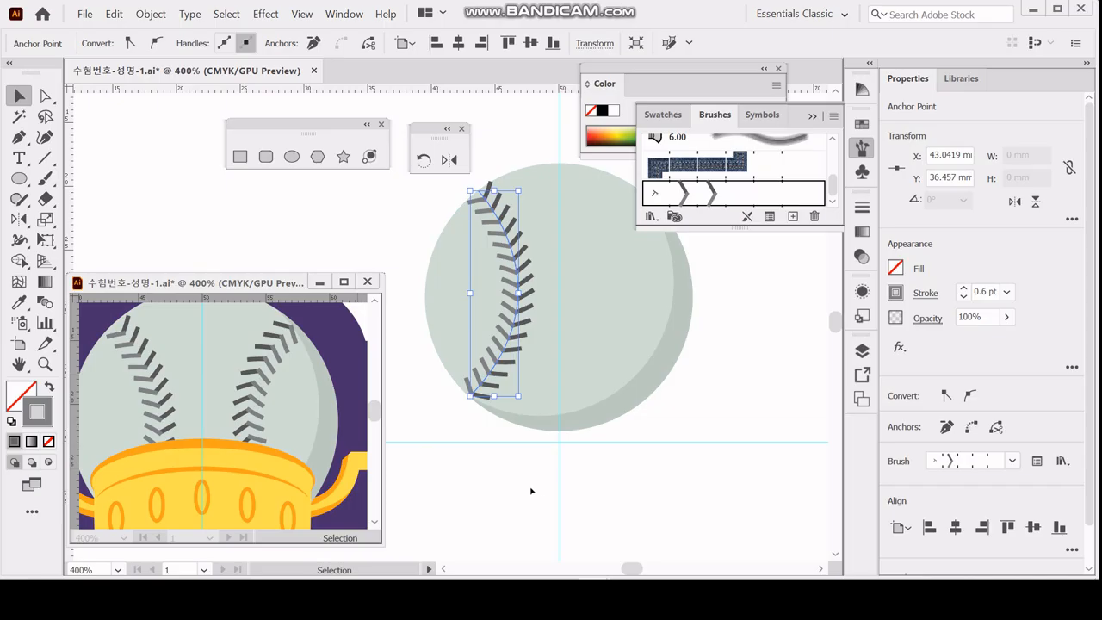
left_click(512, 353)
left_click(508, 347)
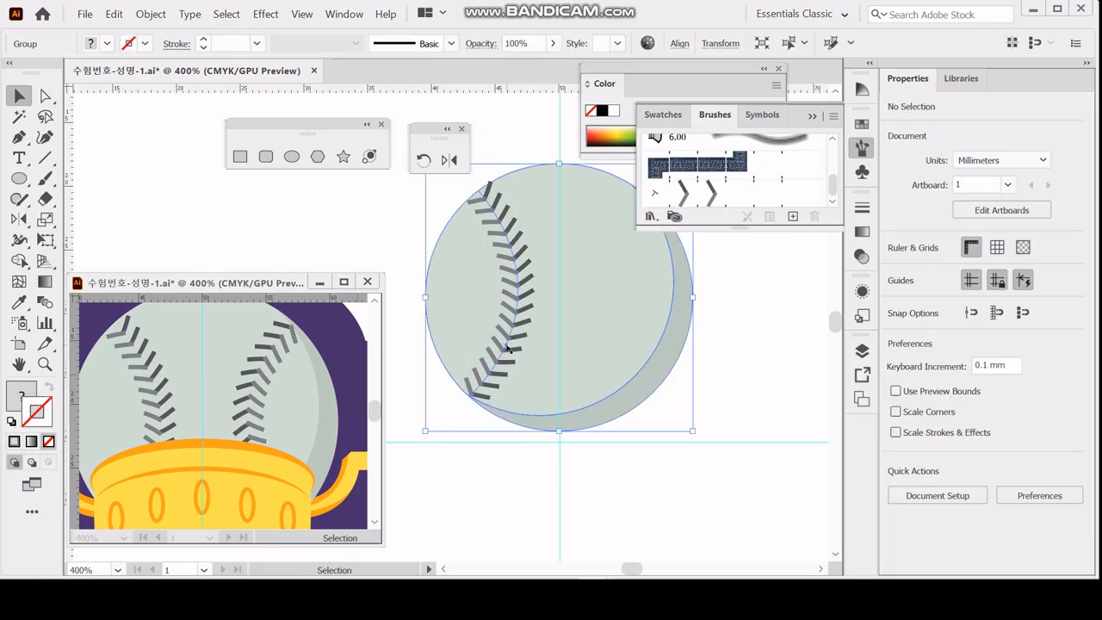
left_click(508, 348)
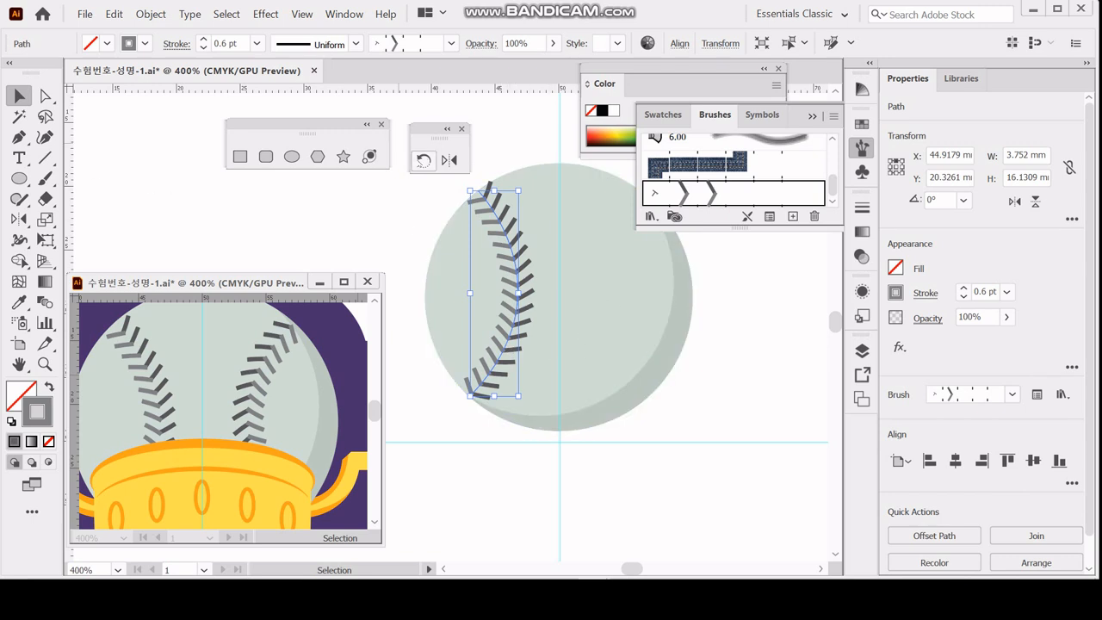
left_click(449, 160)
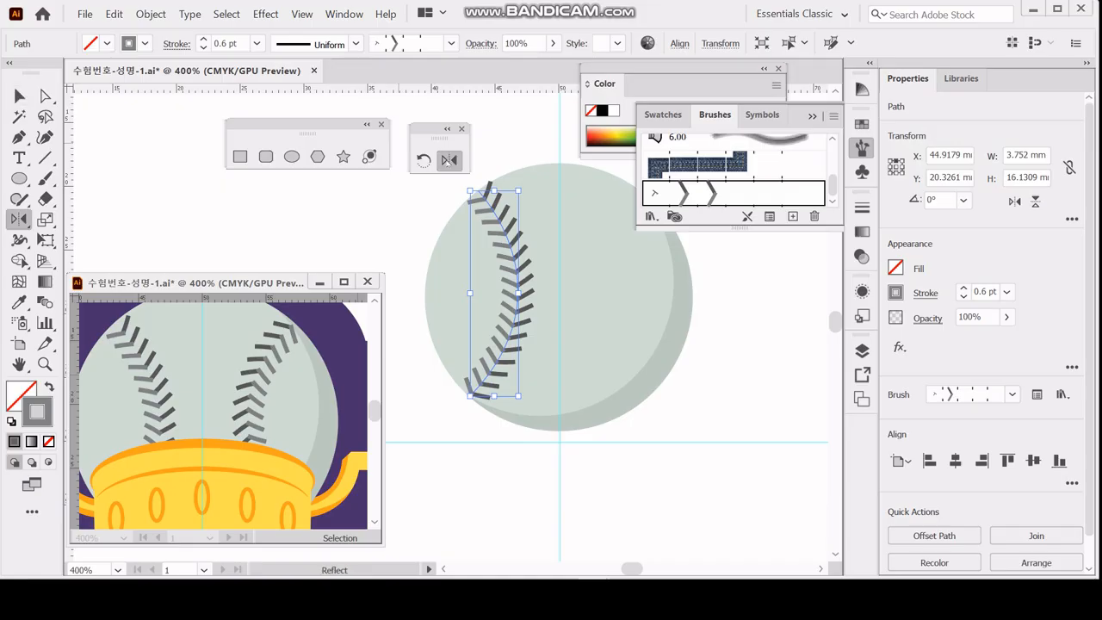
left_click(558, 251, "alt")
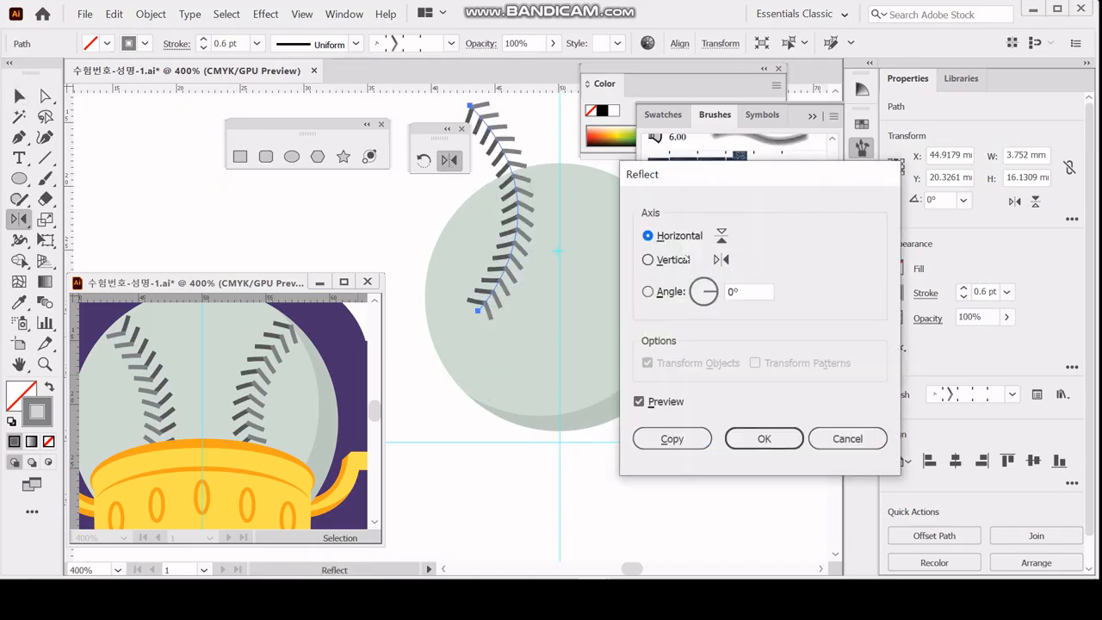
left_click(671, 260)
left_click_drag(668, 176, 757, 173)
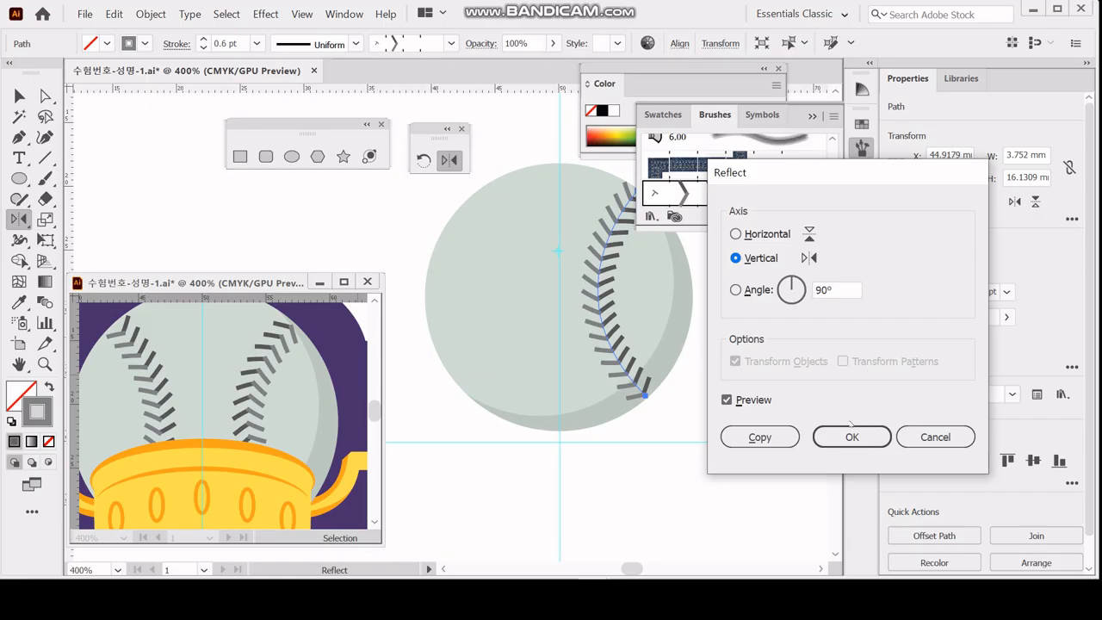
left_click(849, 435)
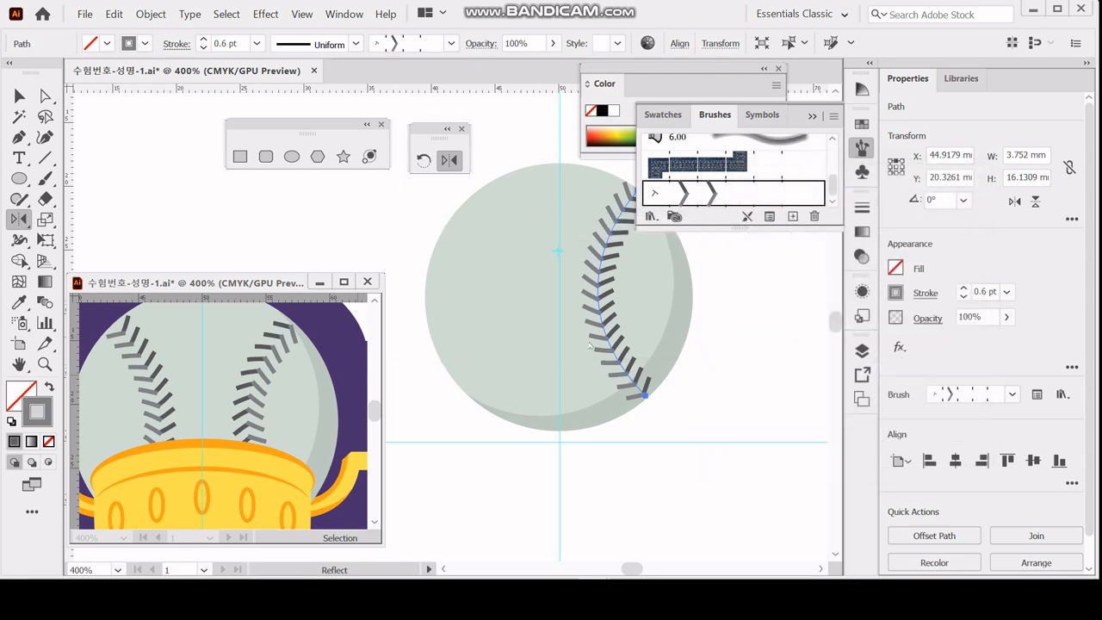
Undo the last reflection of the stitching path and save the document.
key("ctrl+z")
key("v")
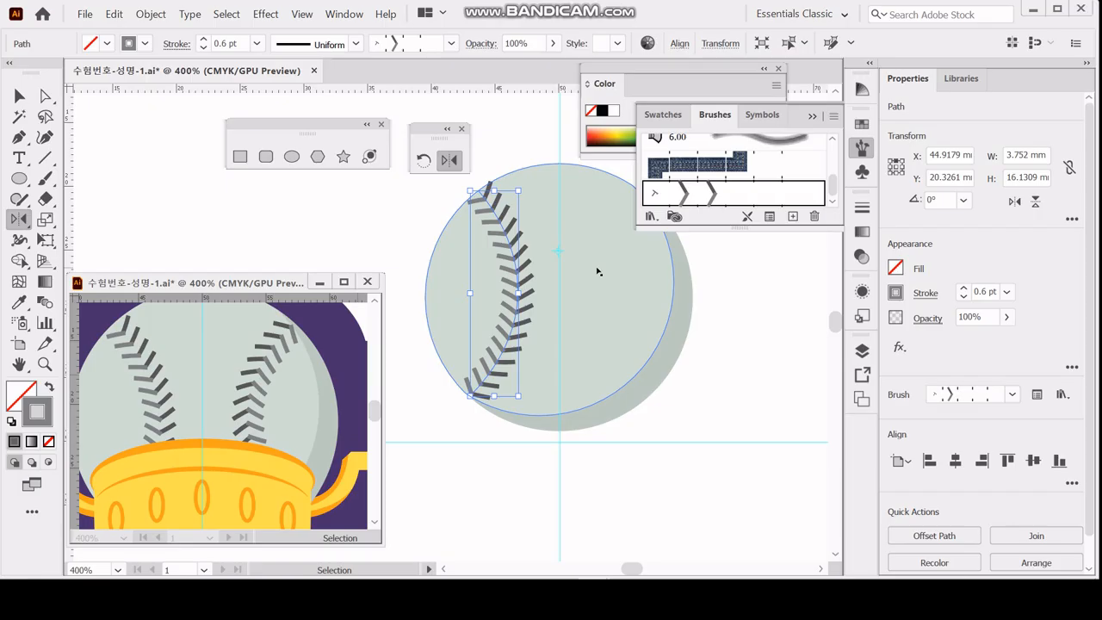
key("ctrl+s")
Rotate a copy of the left stitching path by 180° about its centre.
left_click(19, 220)
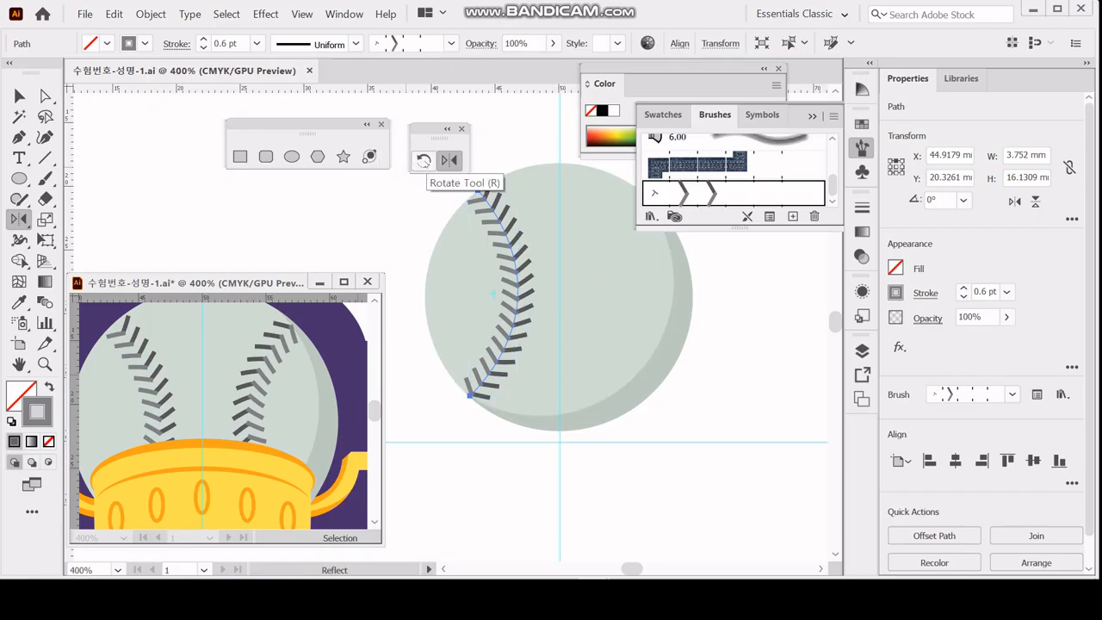
double_click(422, 160)
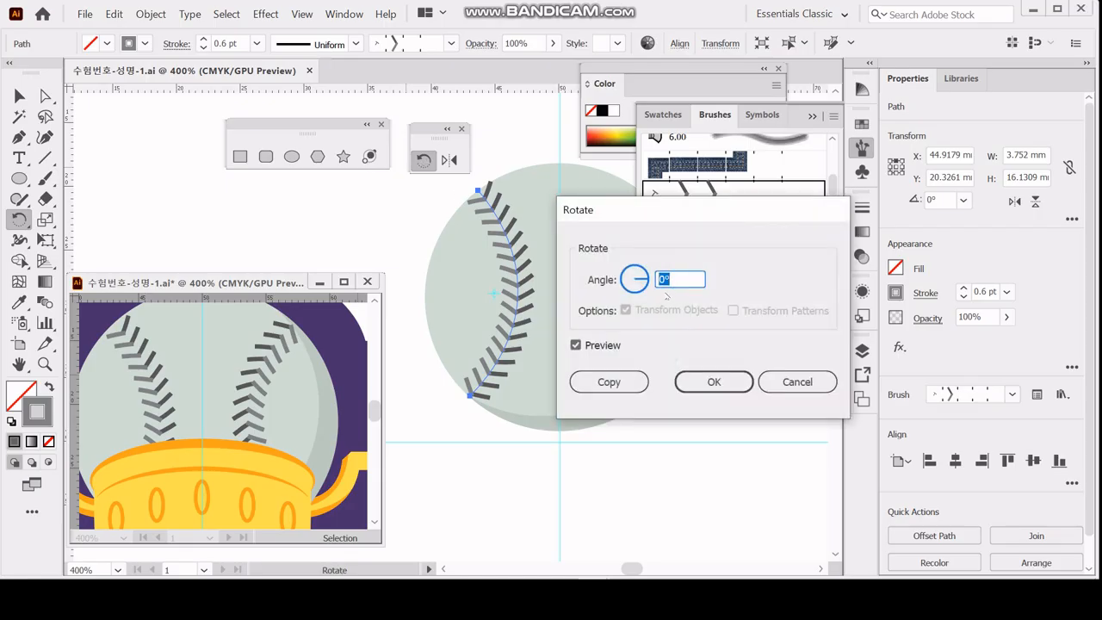
type("180")
key("Tab")
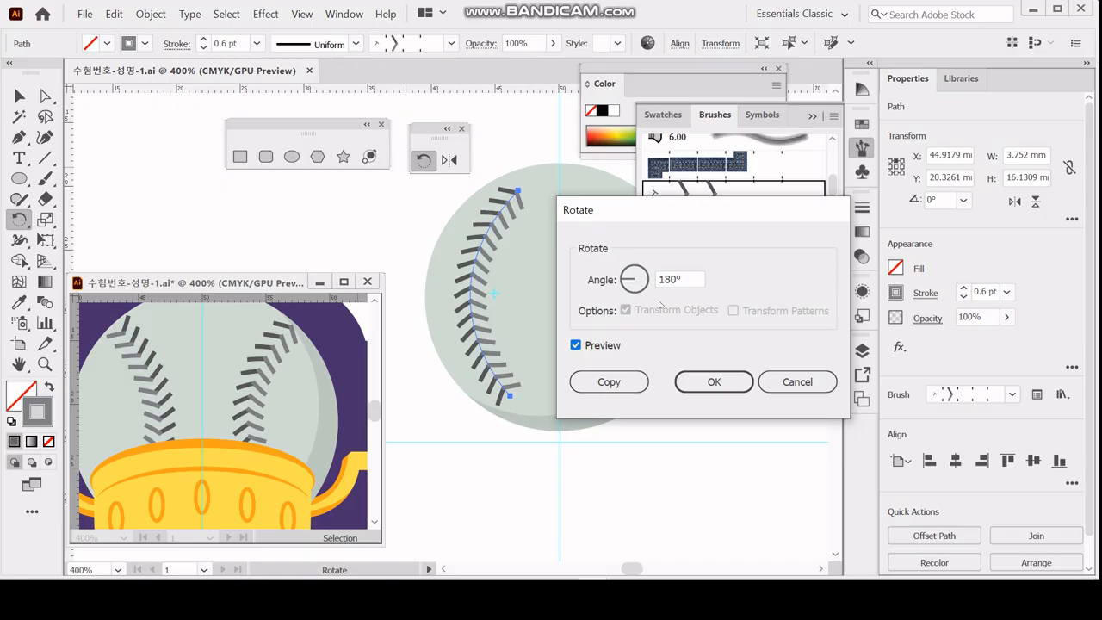
left_click(625, 381)
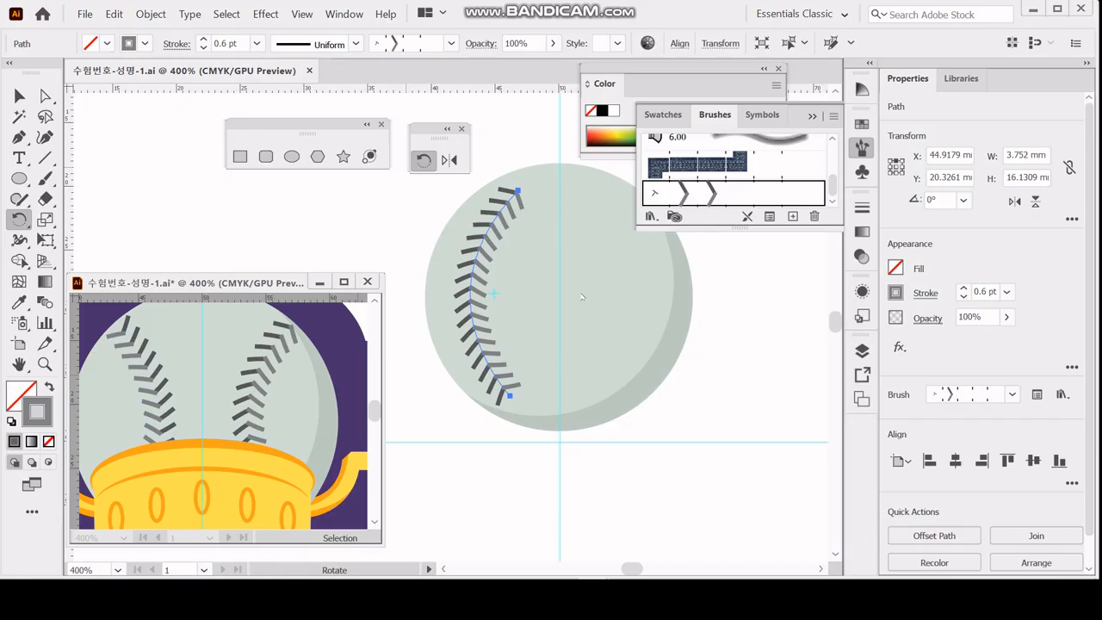
Move the rotated stitching copy about 10 mm horizontally to the ball's right side.
key("Right")
key("Right")
key("Right")
key("Right")
key("Right")
key("Right")
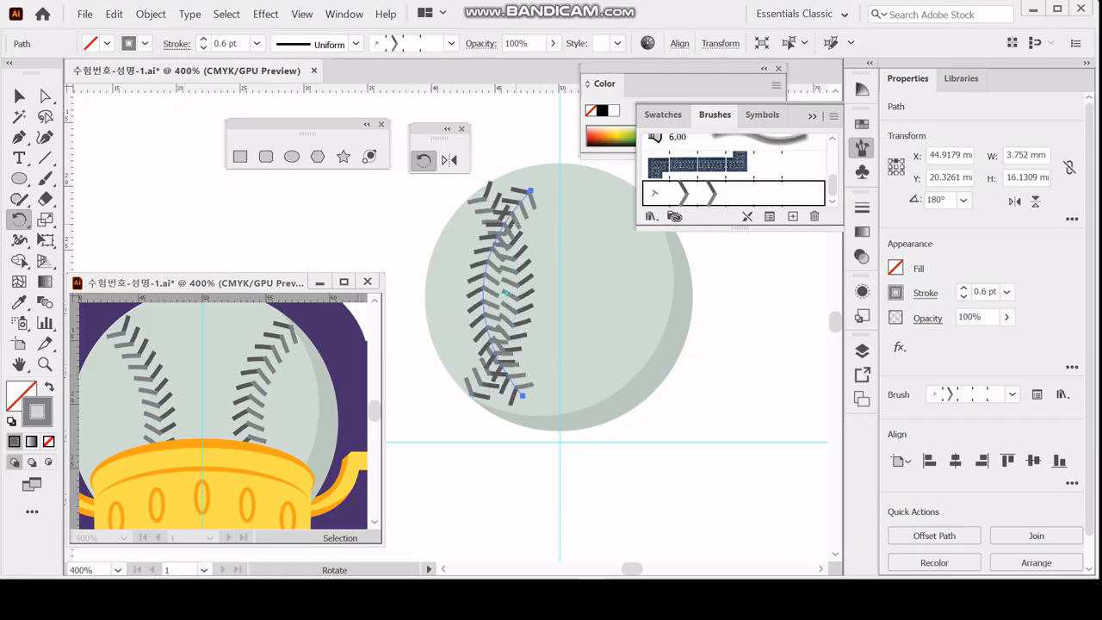
key("Right")
key("Right")
key("Right")
key("Right")
key("Right")
key("Right")
key("Right")
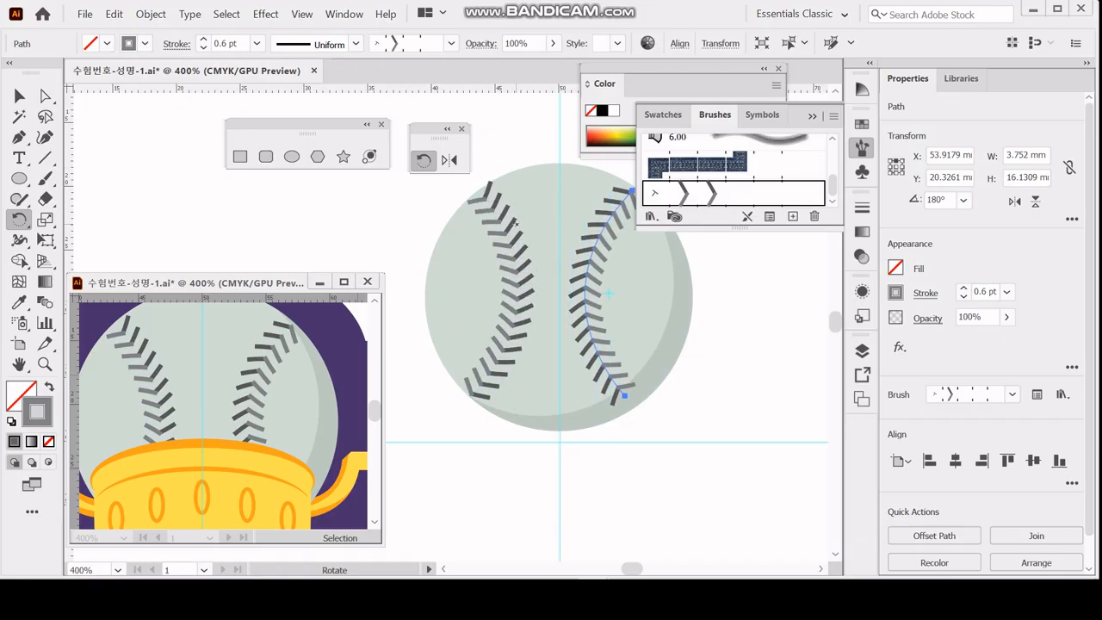
key("Right")
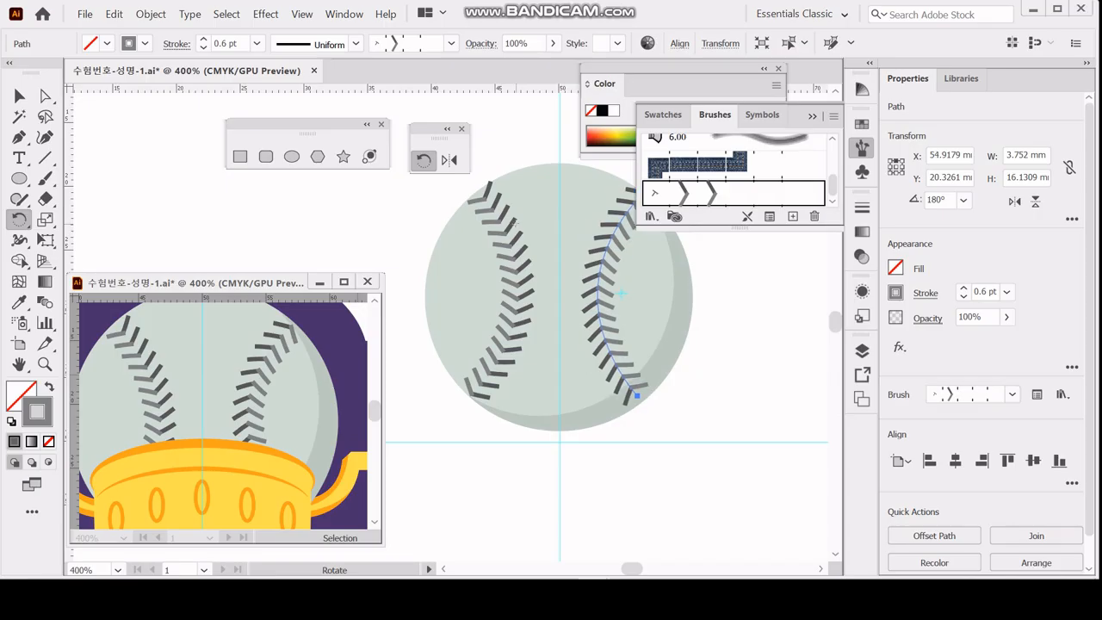
Close the Brushes panel and fine-tune the right stitching's position against the reference, about 0.4 mm lower.
key("Left")
key("Left")
key("Left")
key("Right")
key("Down")
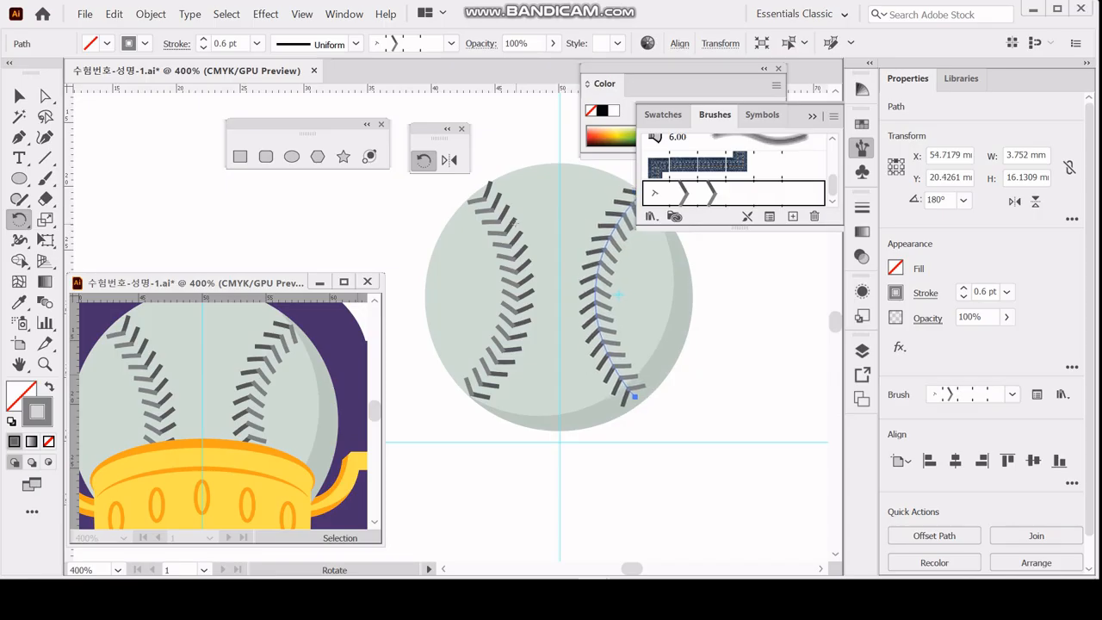
key("Down")
left_click(862, 147)
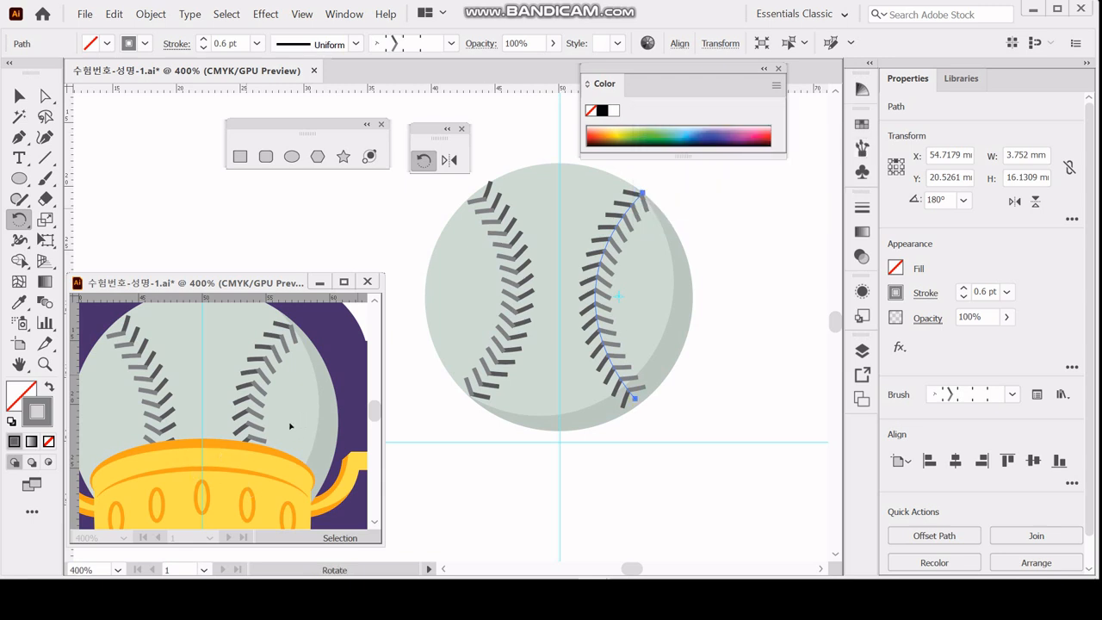
scroll(291, 425, "up", 2)
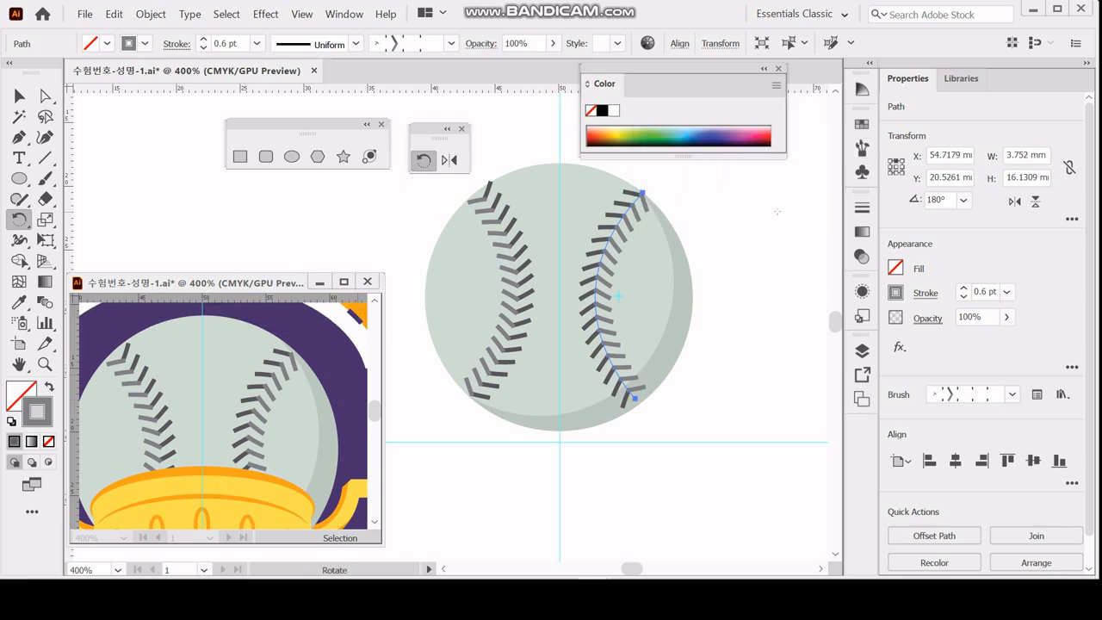
key("Right")
key("Right")
key("Right")
key("Down")
key("Down")
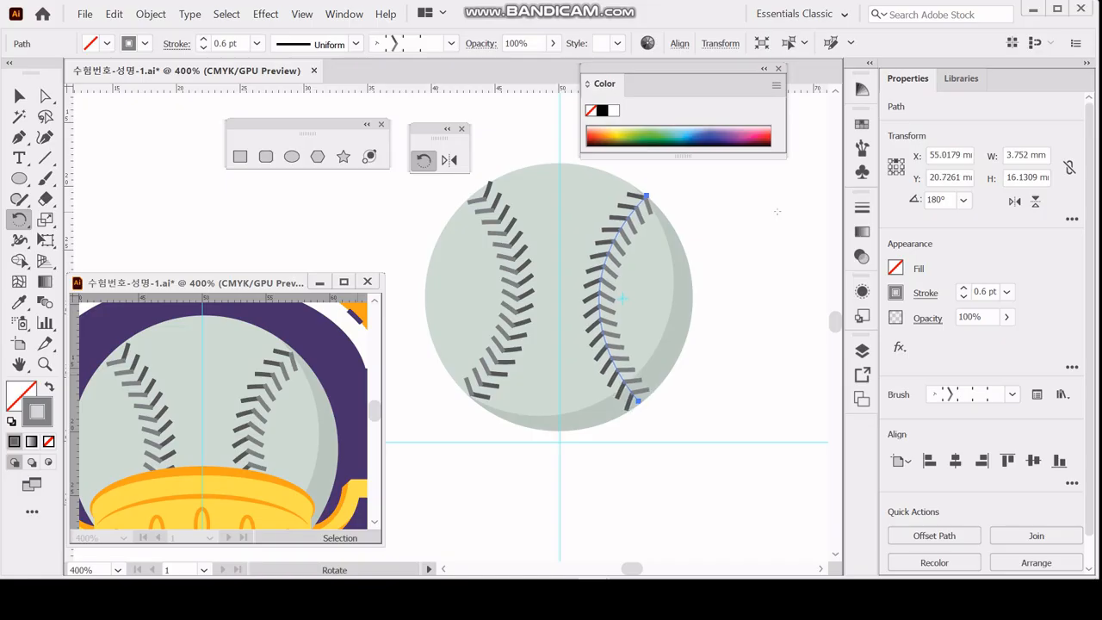
Move the left stitching path down 0.2 mm and save the document.
left_click(513, 269, "ctrl")
key("Down")
key("Down")
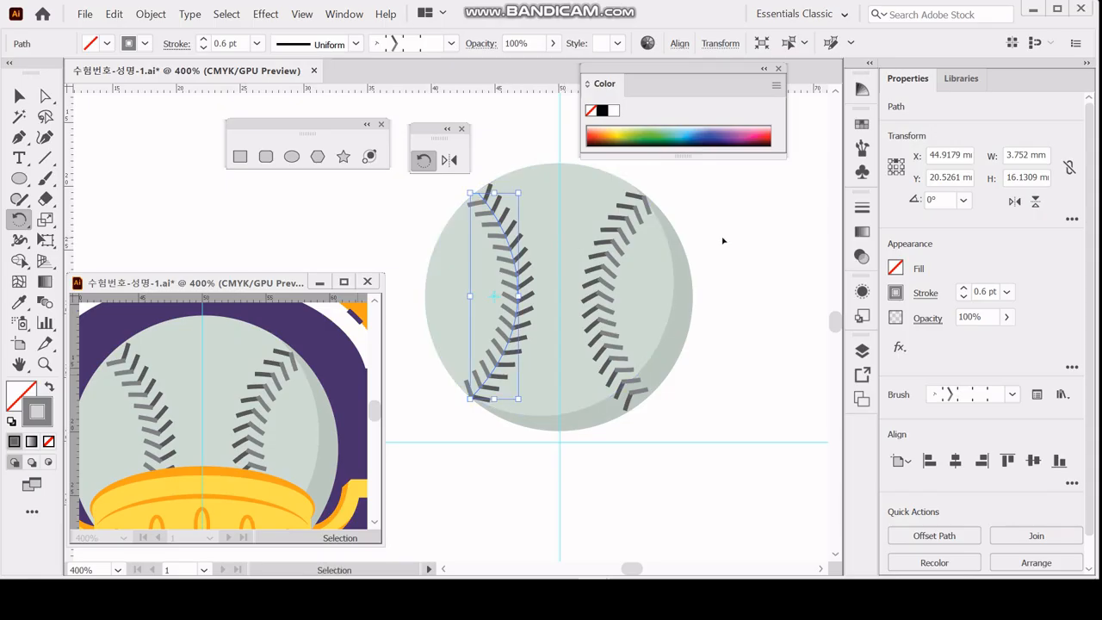
key("ctrl+s")
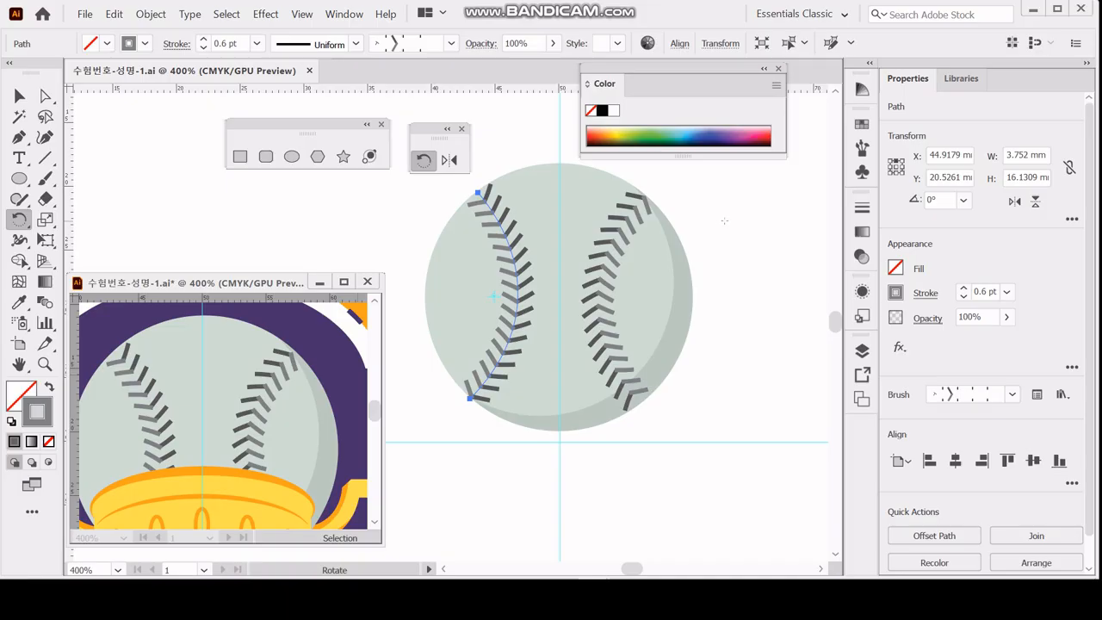
Select both stitching paths, check them in Outline view, and convert their brush strokes to shapes with Outline Stroke.
left_click(611, 248, "ctrl+shift")
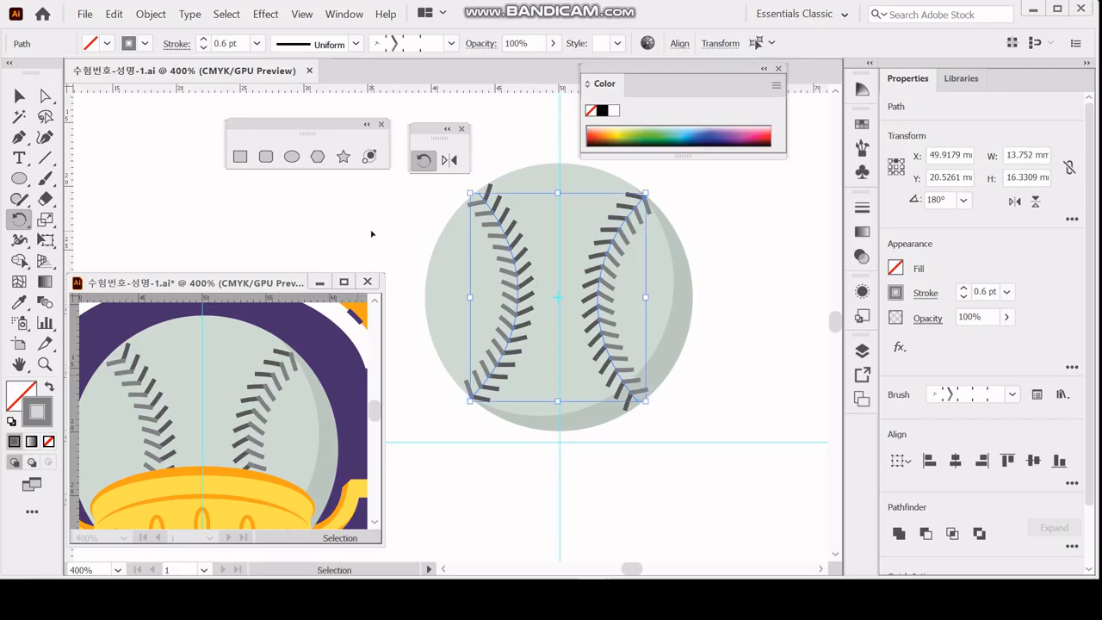
key("ctrl+y")
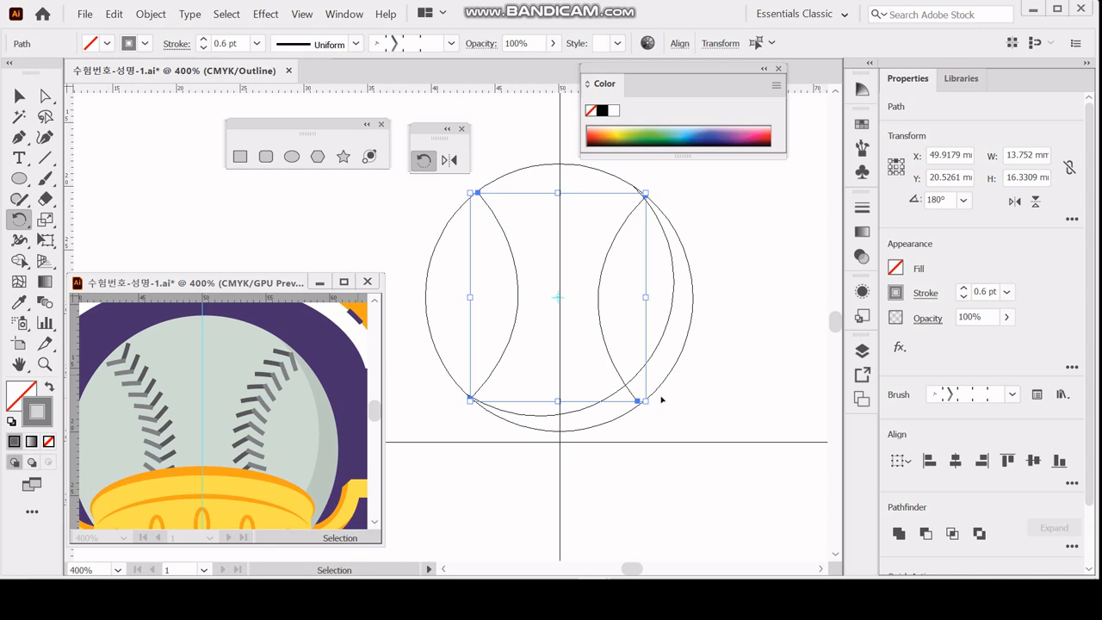
key("ctrl+y")
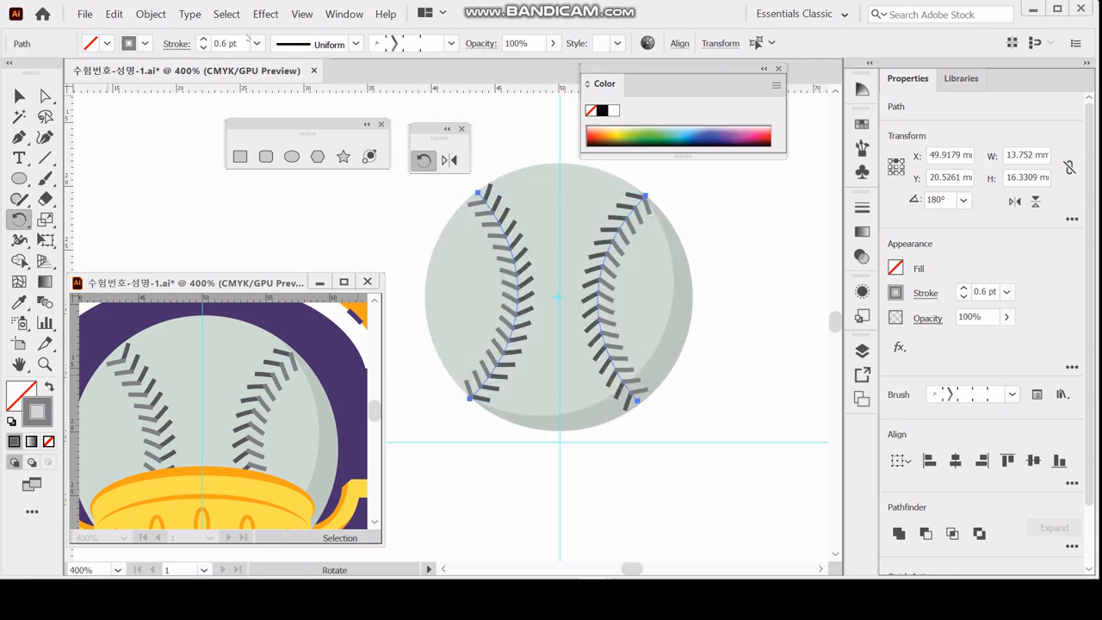
left_click(151, 14)
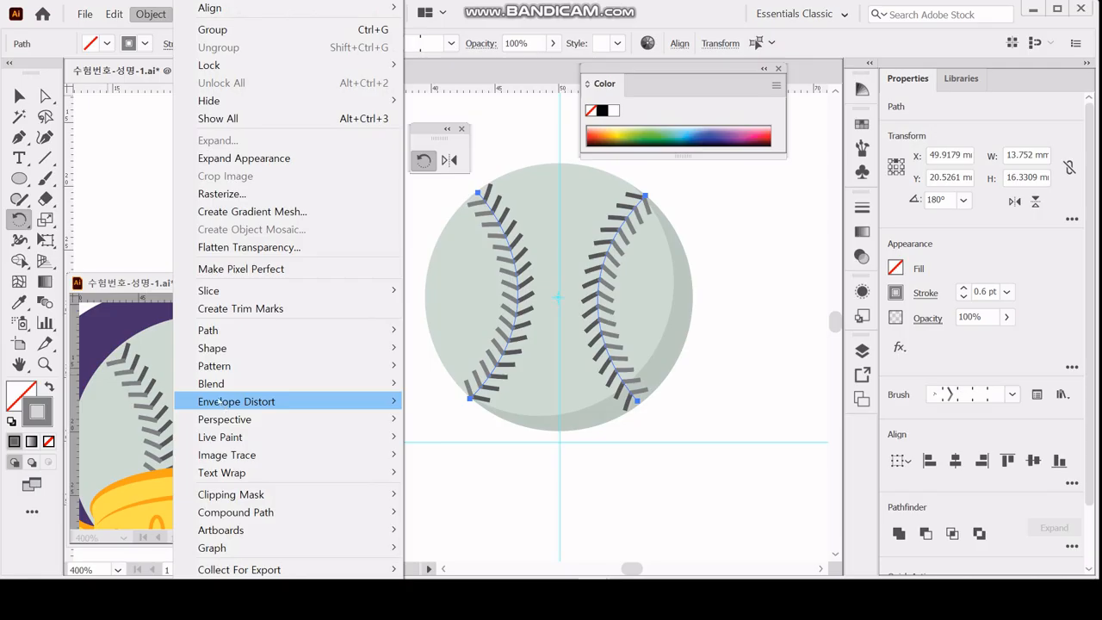
mouse_move(251, 331)
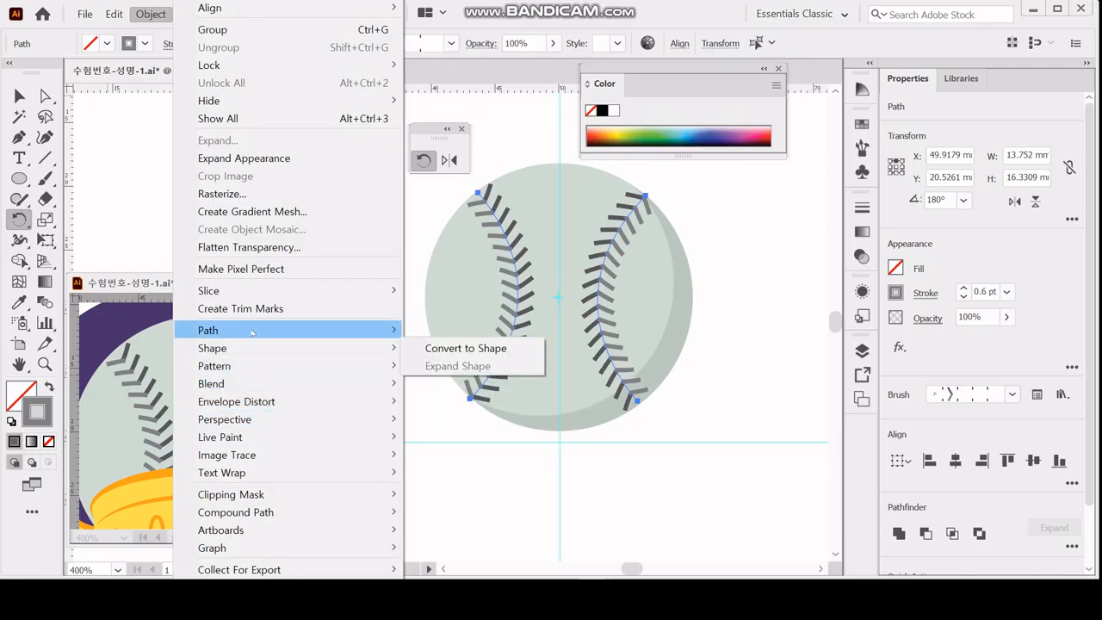
left_click(540, 377)
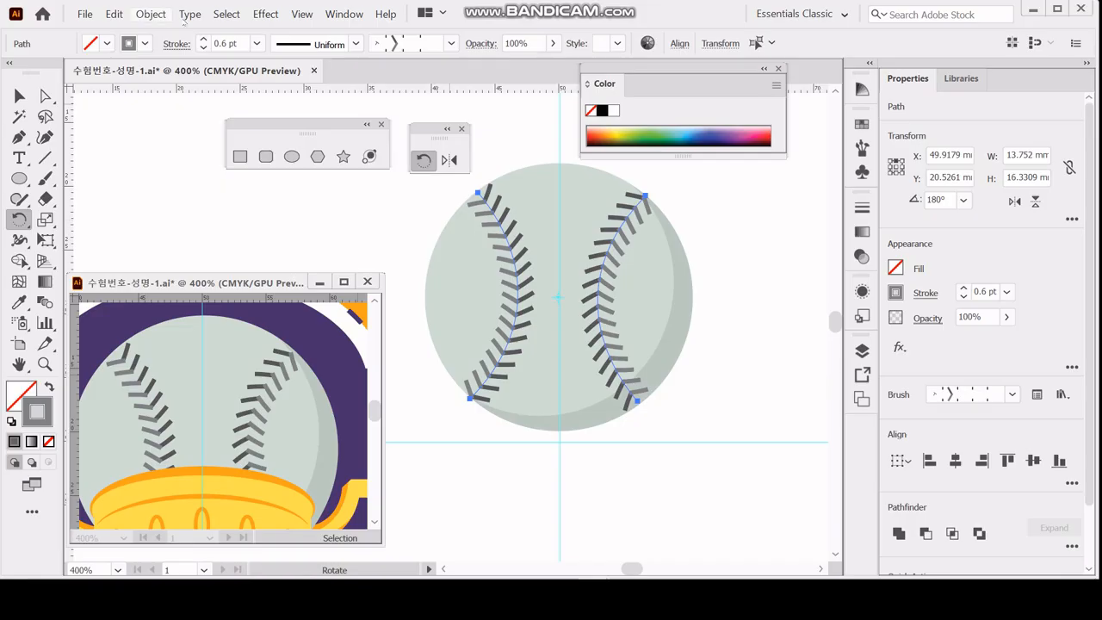
left_click(149, 15)
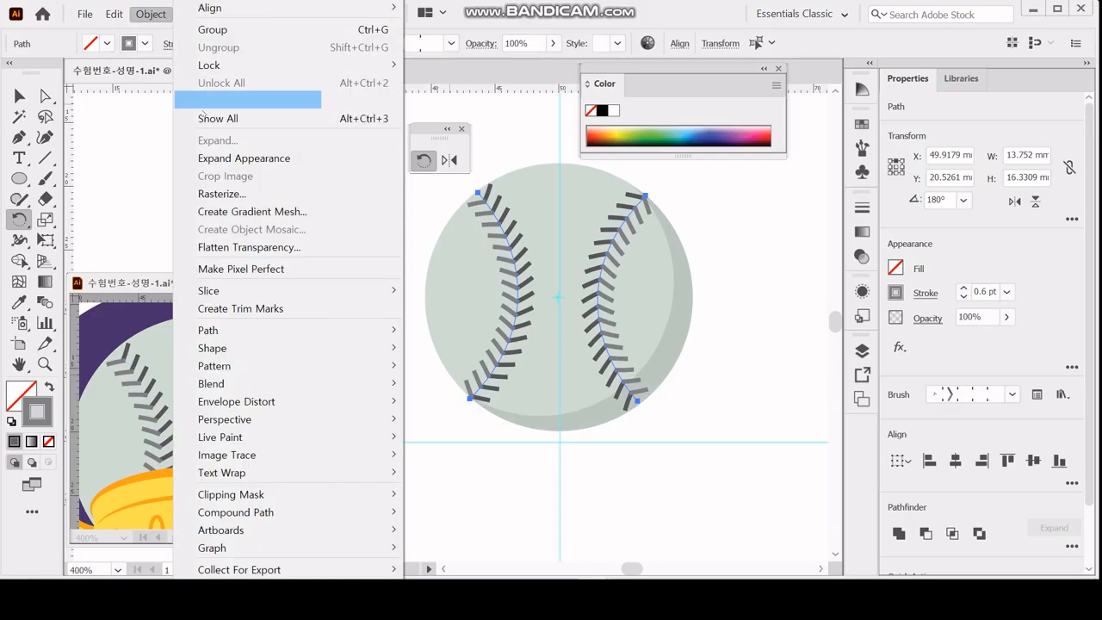
mouse_move(308, 333)
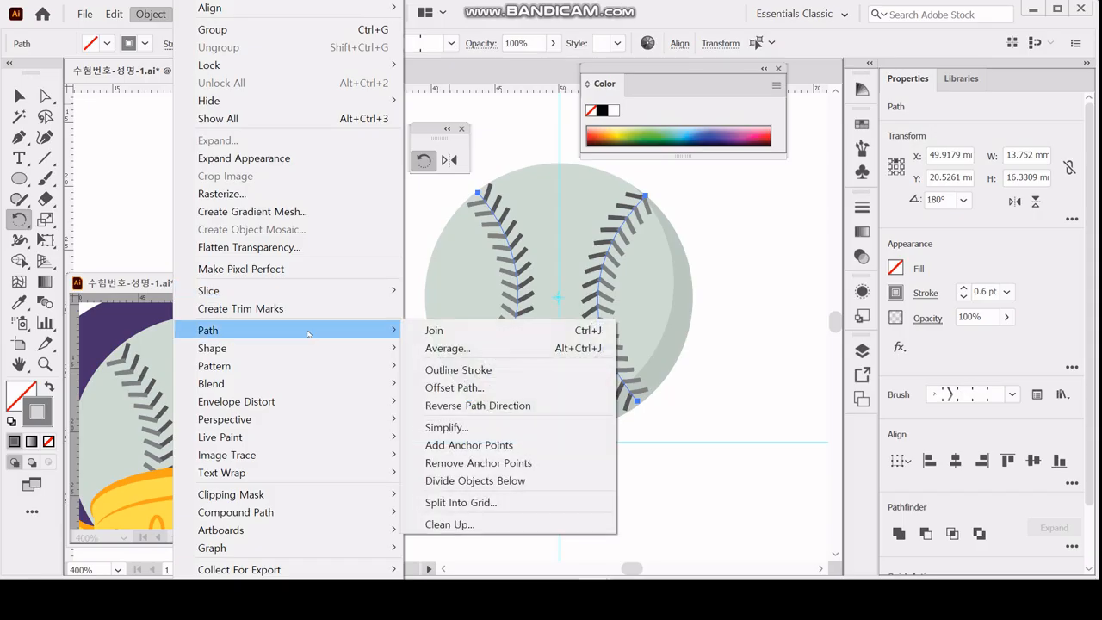
left_click(509, 371)
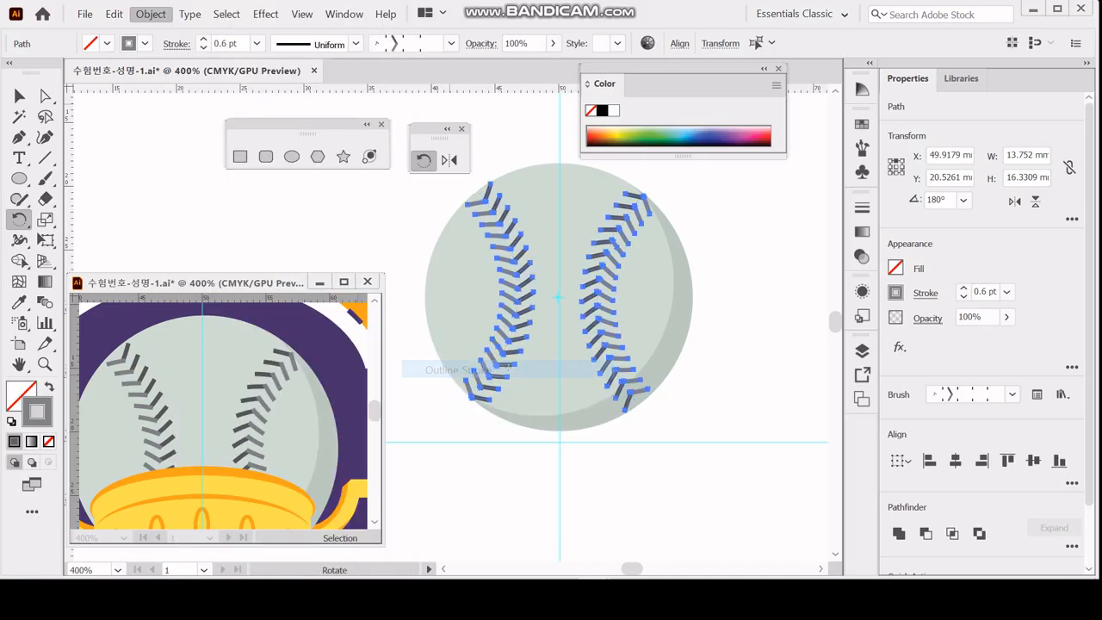
key("v")
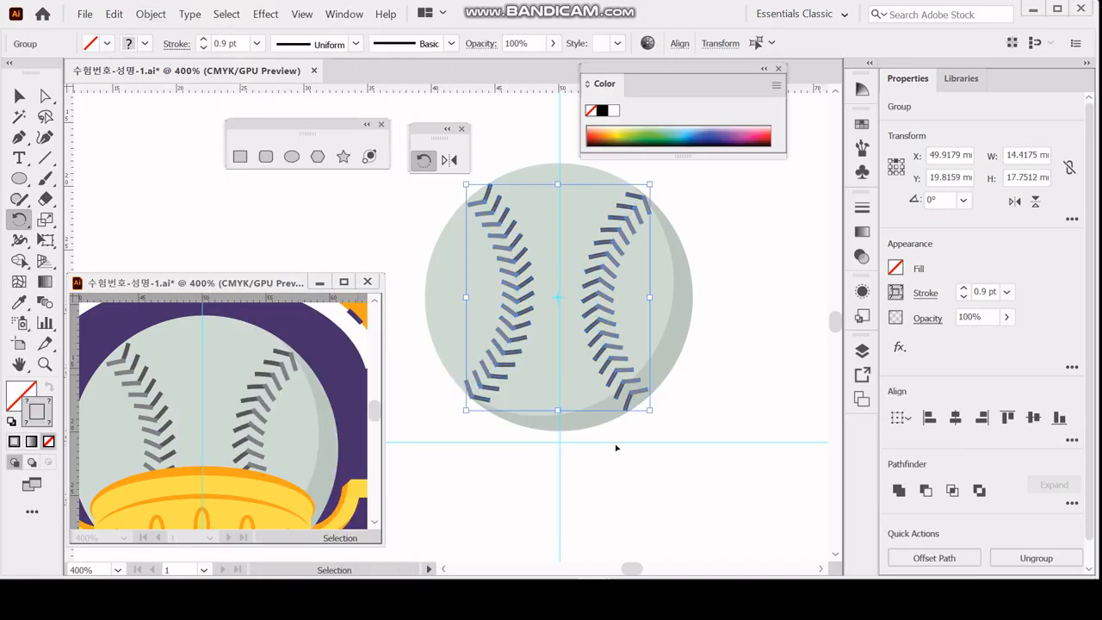
key("ctrl+y")
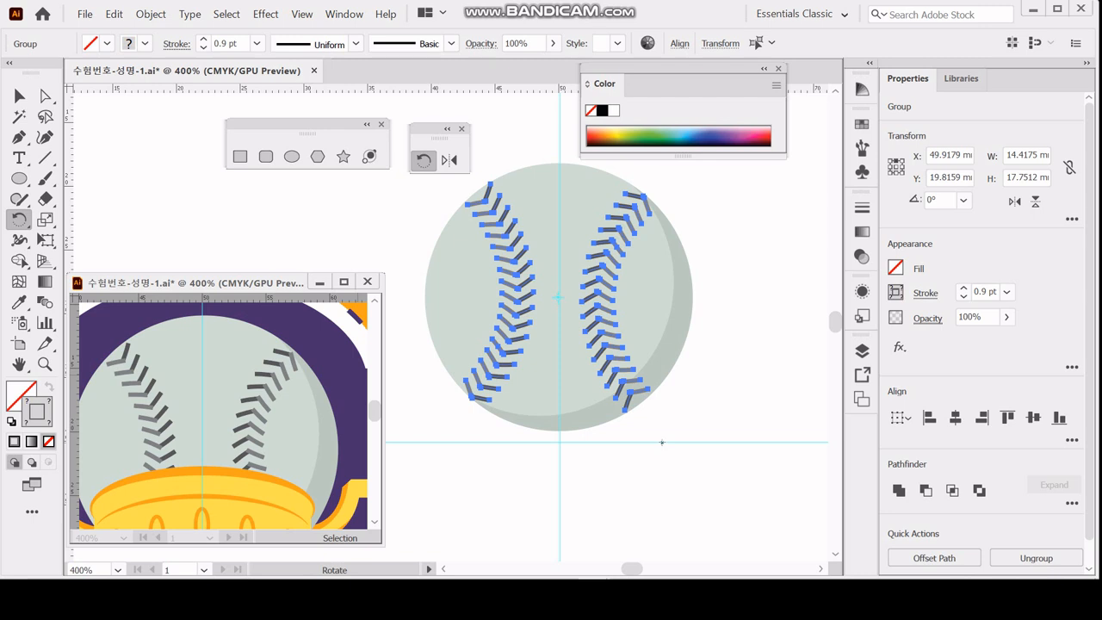
Hide the entire baseball artwork, including its stitching, and save the document.
key("ctrl+a")
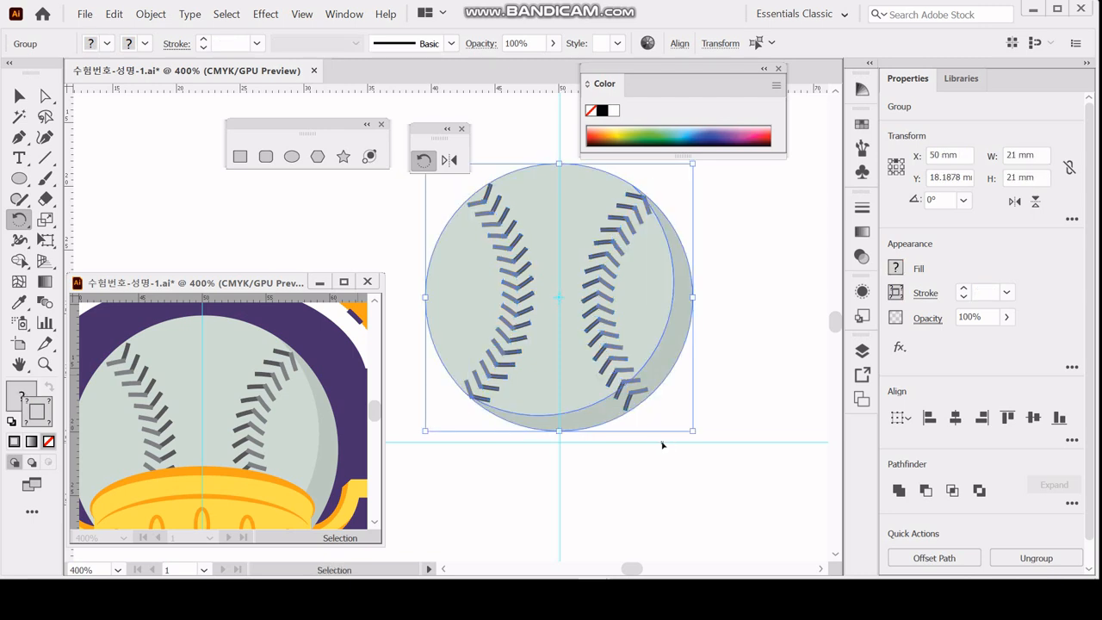
key("ctrl+x")
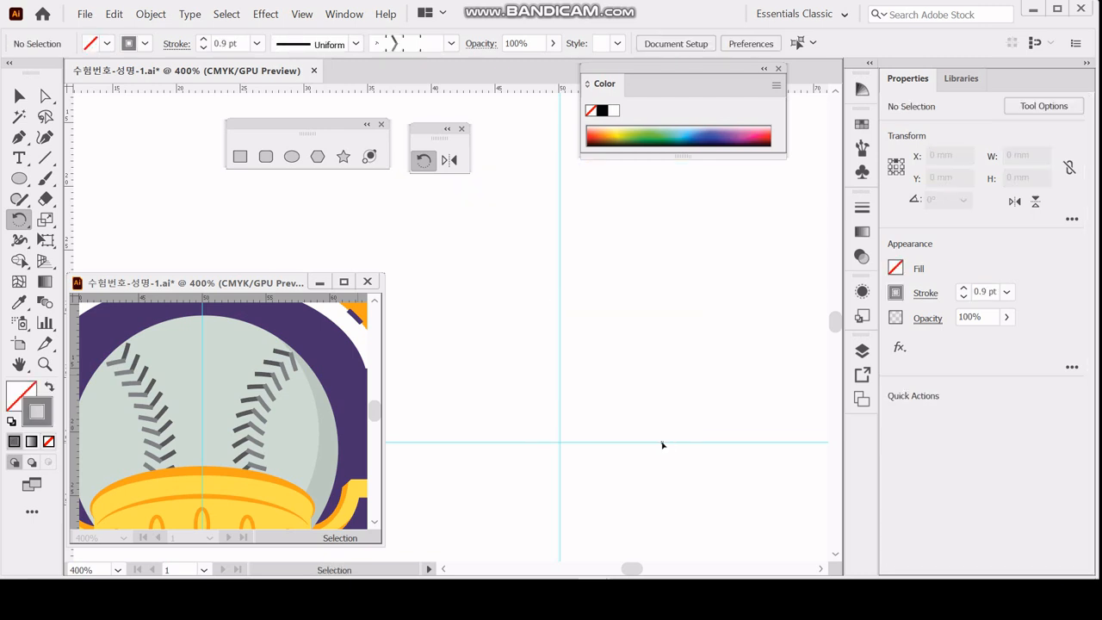
key("ctrl+s")
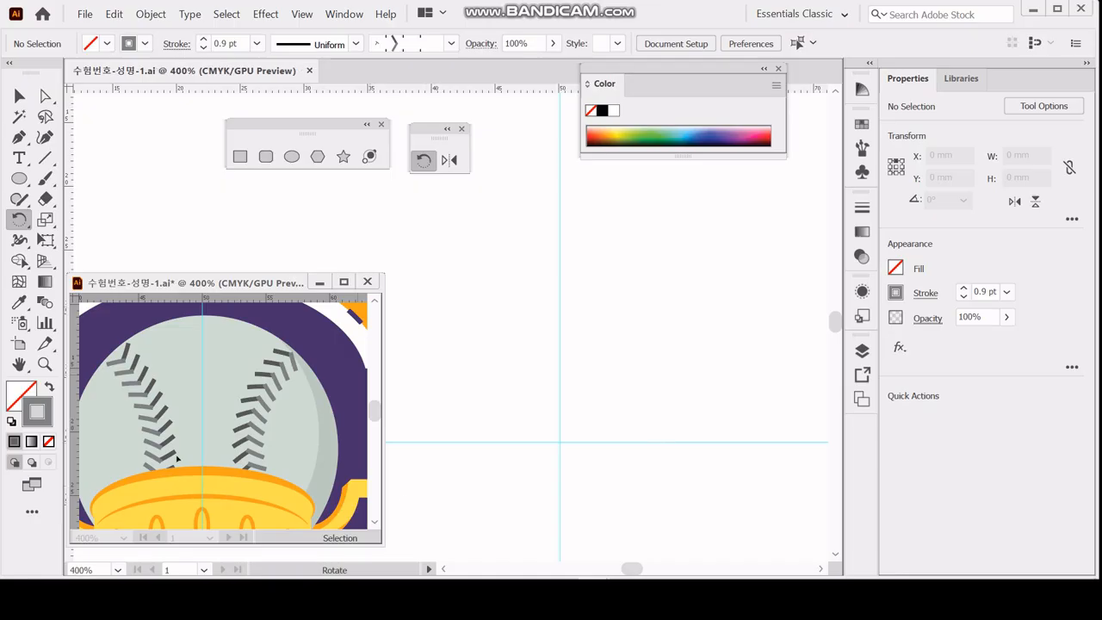
Create a 17 × 50 mm ellipse on the vertical guide as the base of the trophy cup.
left_click(222, 279)
left_click(266, 428, "ctrl+alt")
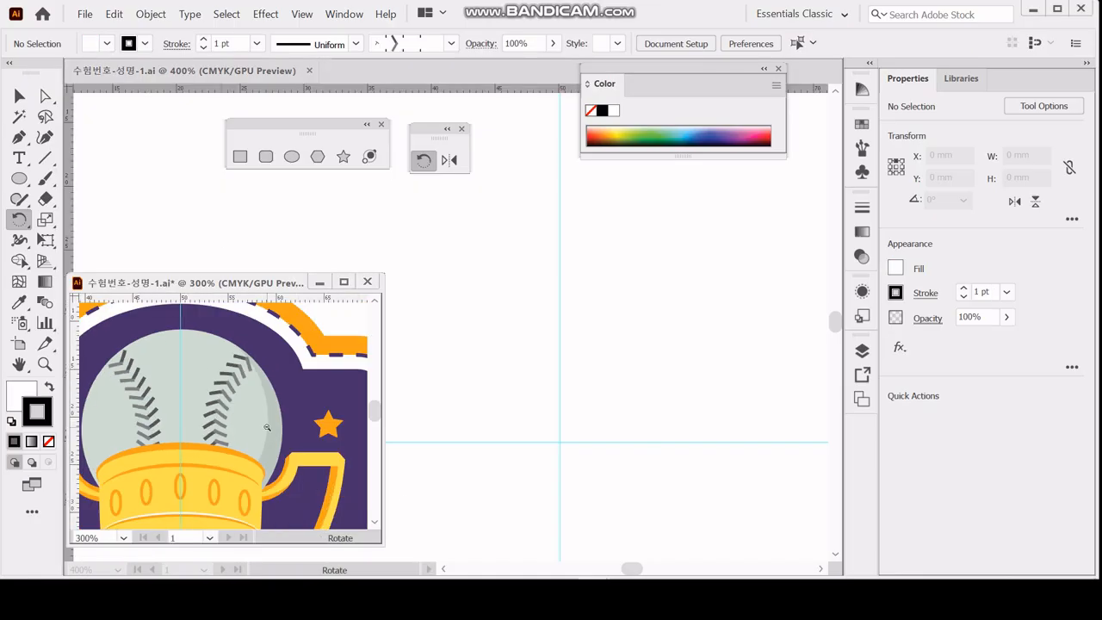
left_click(267, 427, "ctrl+alt")
left_click_drag(216, 475, 273, 385)
left_click(264, 413, "ctrl+alt")
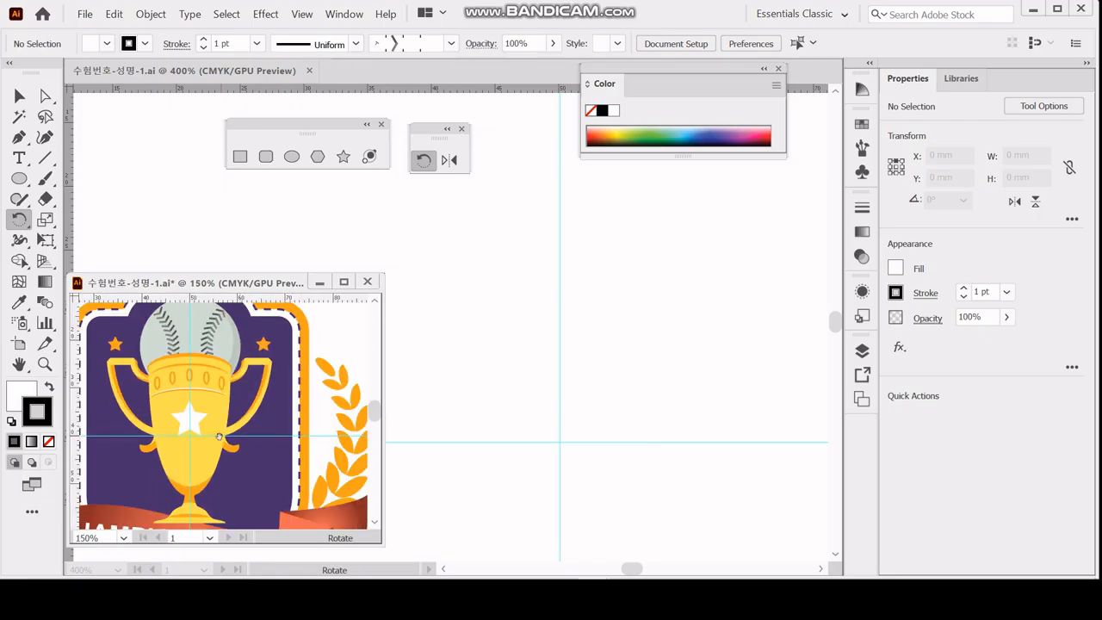
left_click_drag(219, 438, 232, 419)
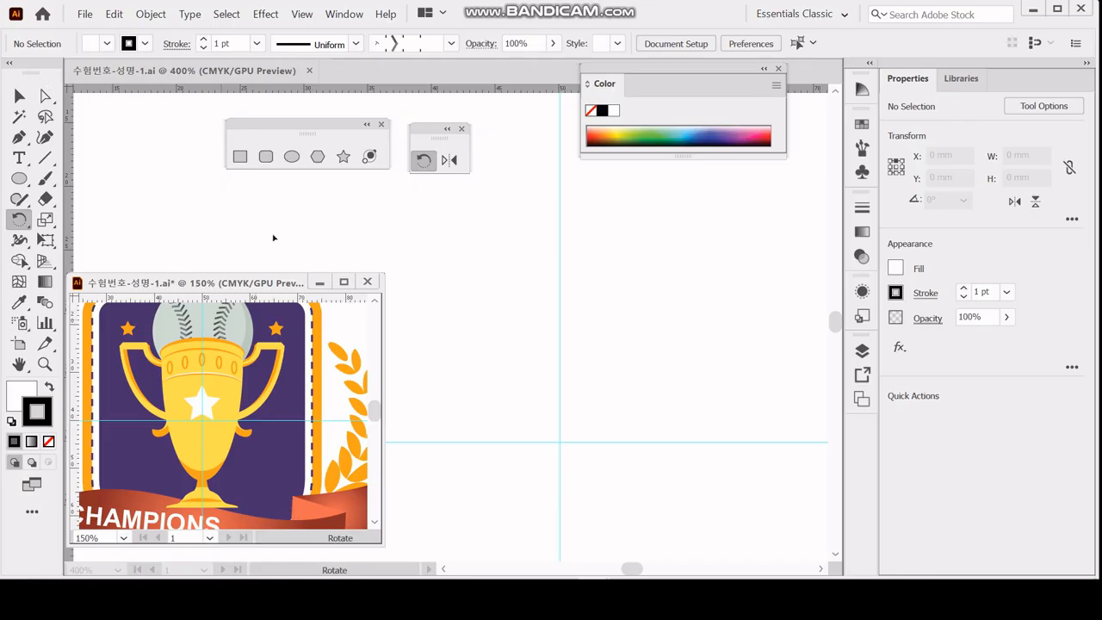
left_click(292, 157)
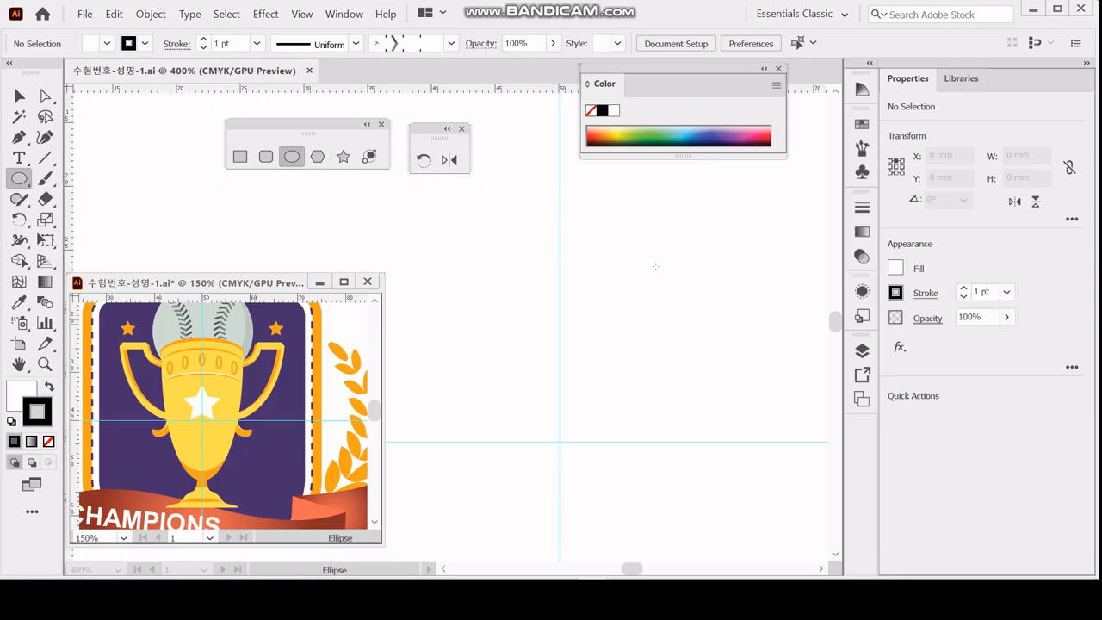
left_click(638, 306)
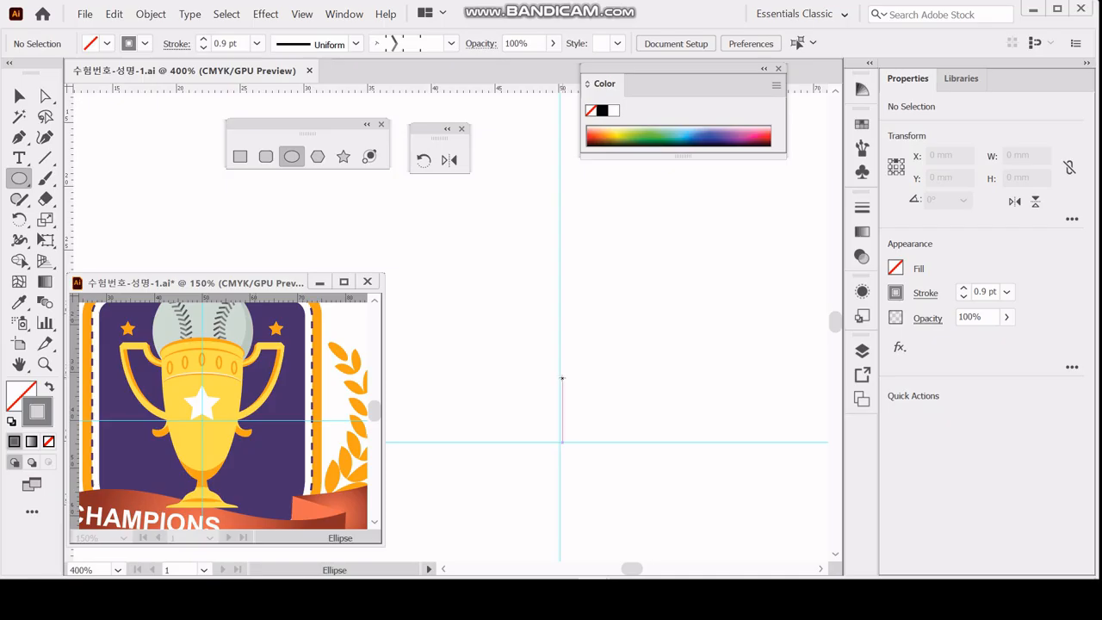
left_click(561, 375)
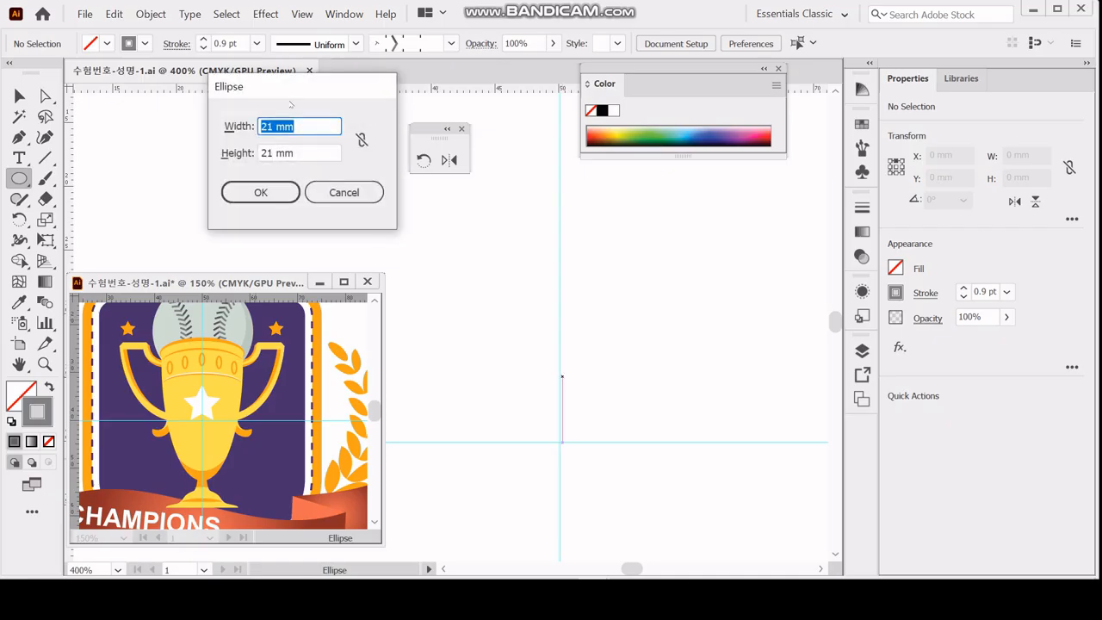
left_click_drag(290, 91, 459, 151)
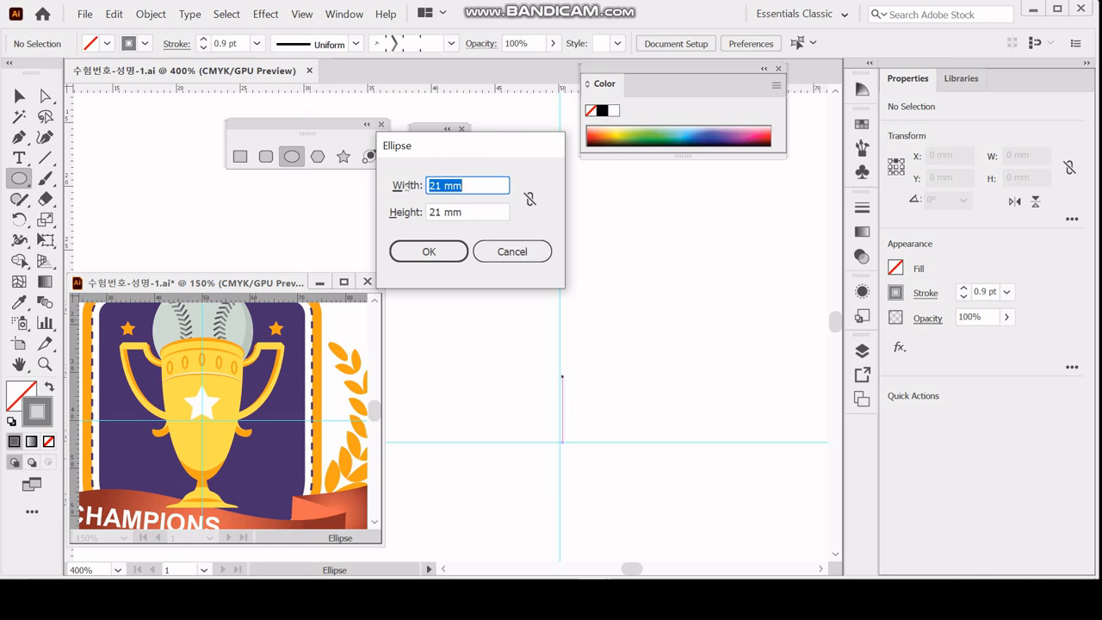
type("17")
key("Tab")
type("50")
key("Return")
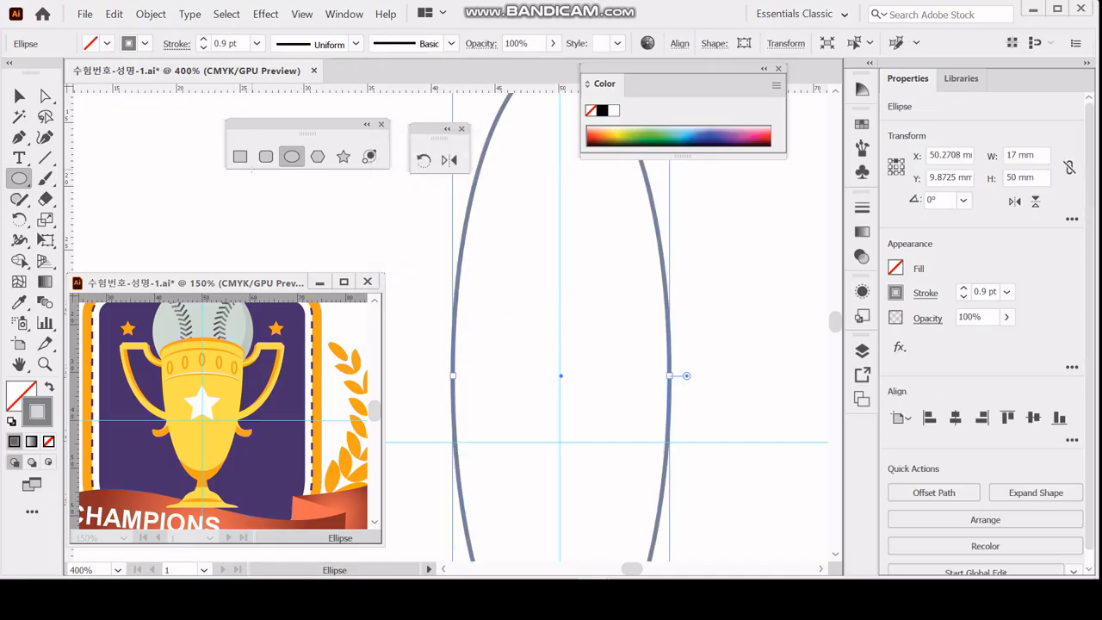
Move the ellipse up about 3.3 mm along the vertical guide.
key("ctrl+minus")
key("ctrl+minus")
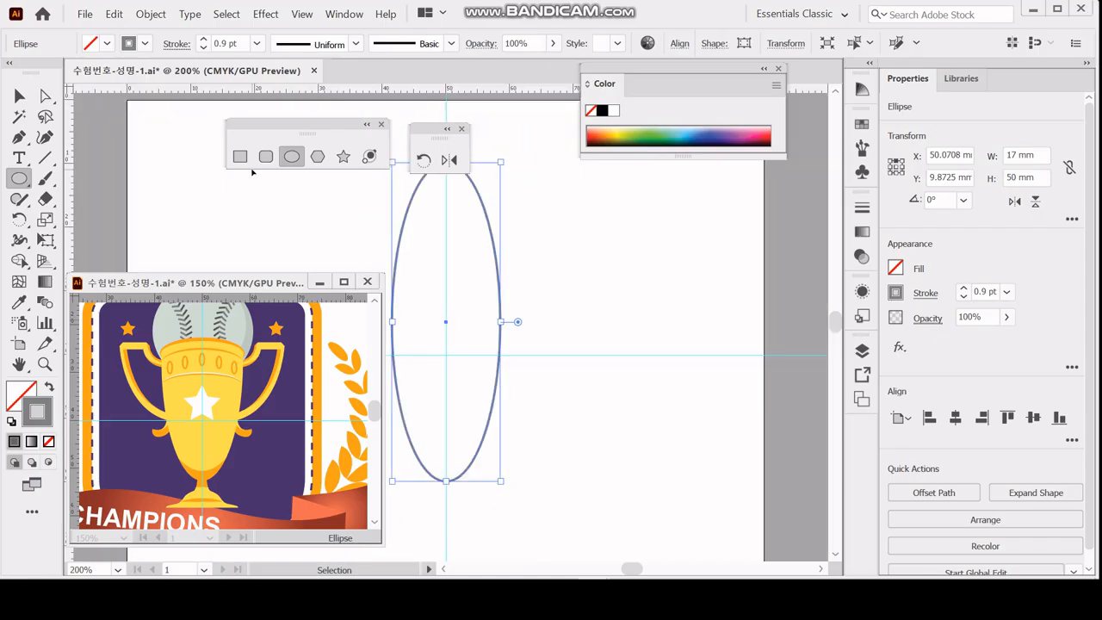
left_click_drag(464, 302, 503, 311)
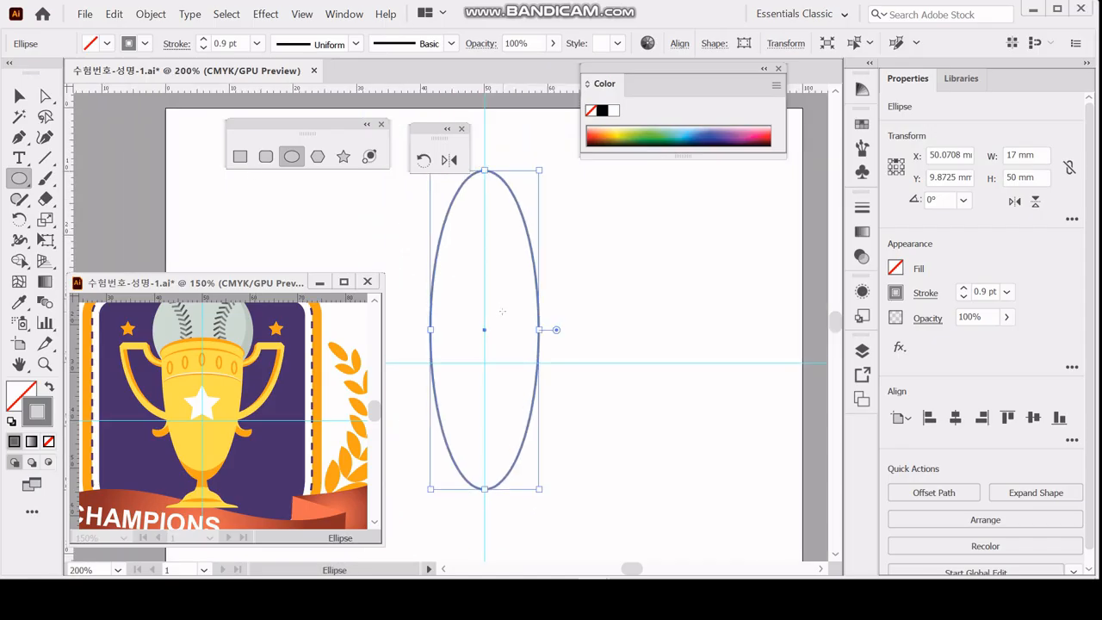
key("Up")
key("Up")
key("Up")
key("Up")
key("Up")
key("Up")
key("Up")
key("Up")
key("Up")
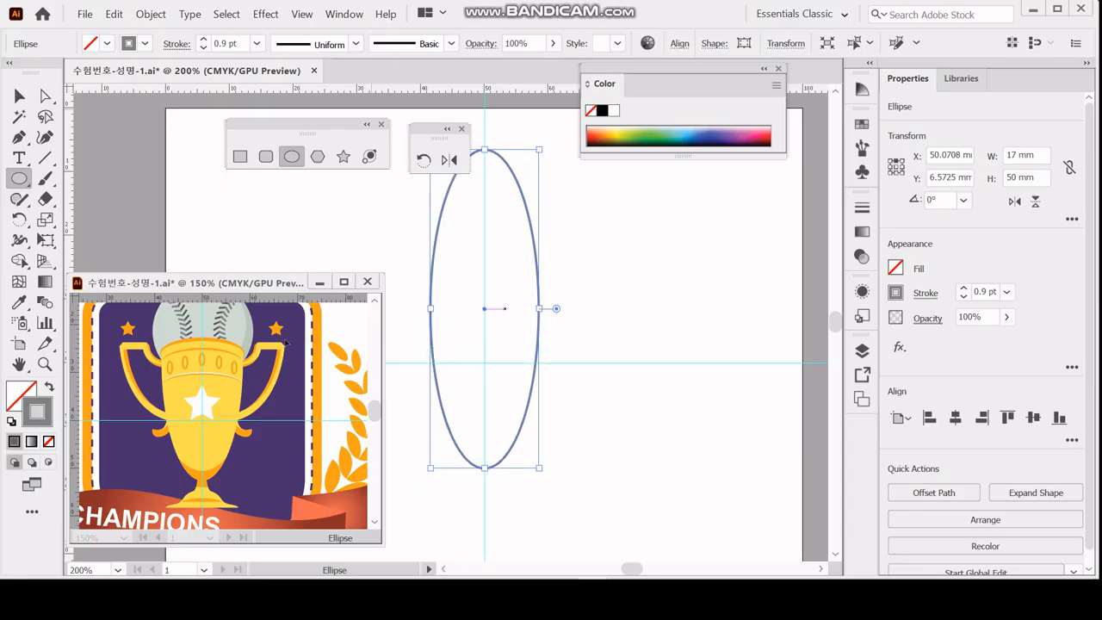
Make a scaled copy of the ellipse with non-uniform scaling of 130% horizontal and 100% vertical.
scroll(229, 392, "up", 1)
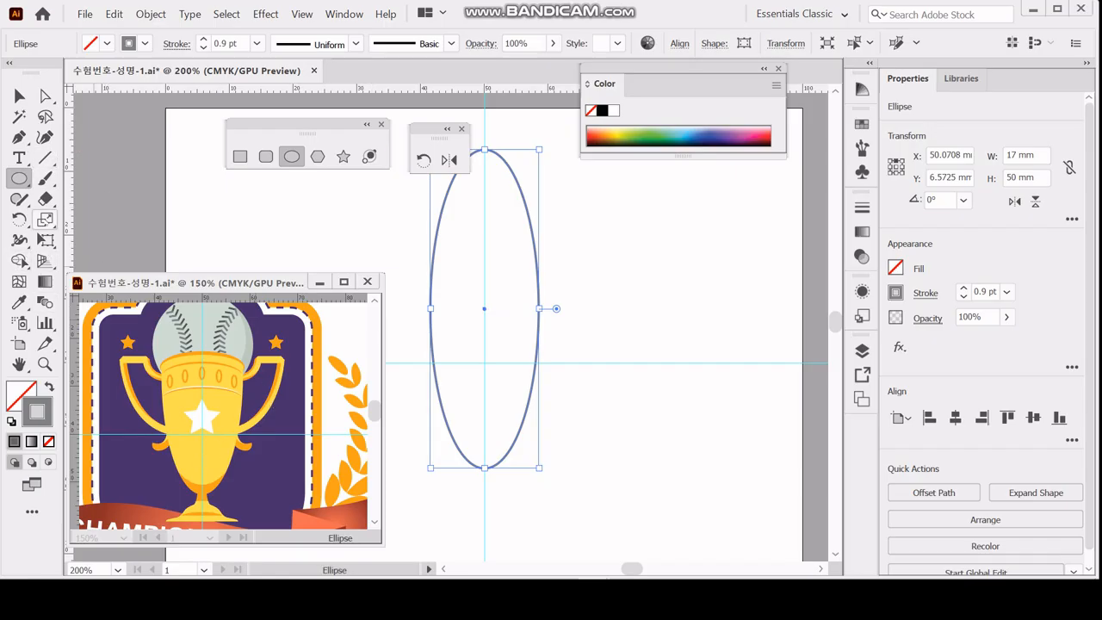
double_click(45, 219)
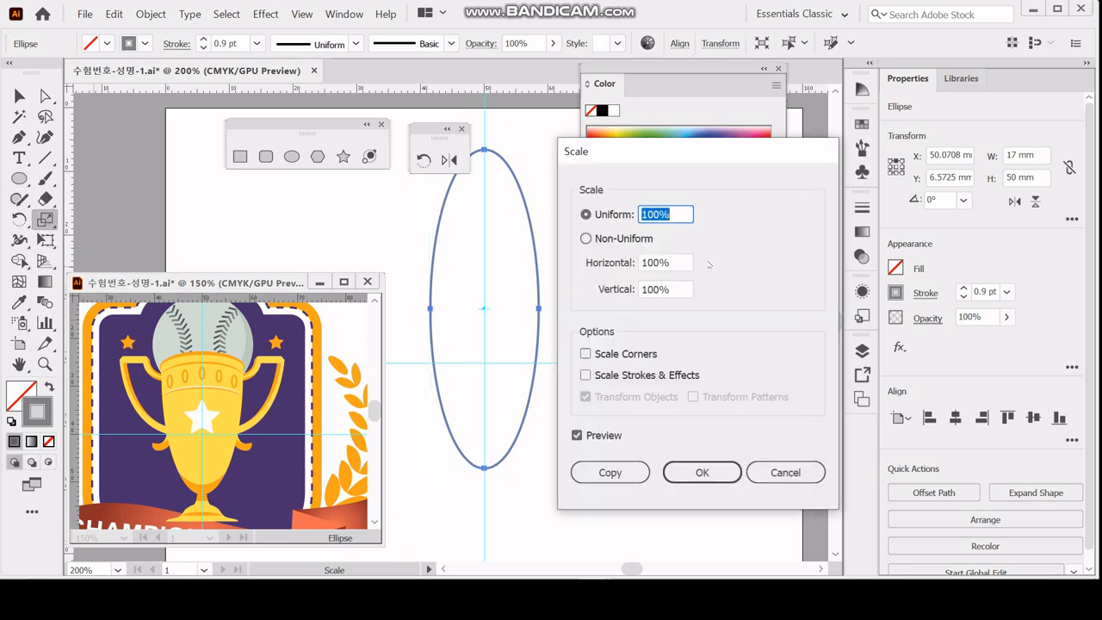
left_click(587, 239)
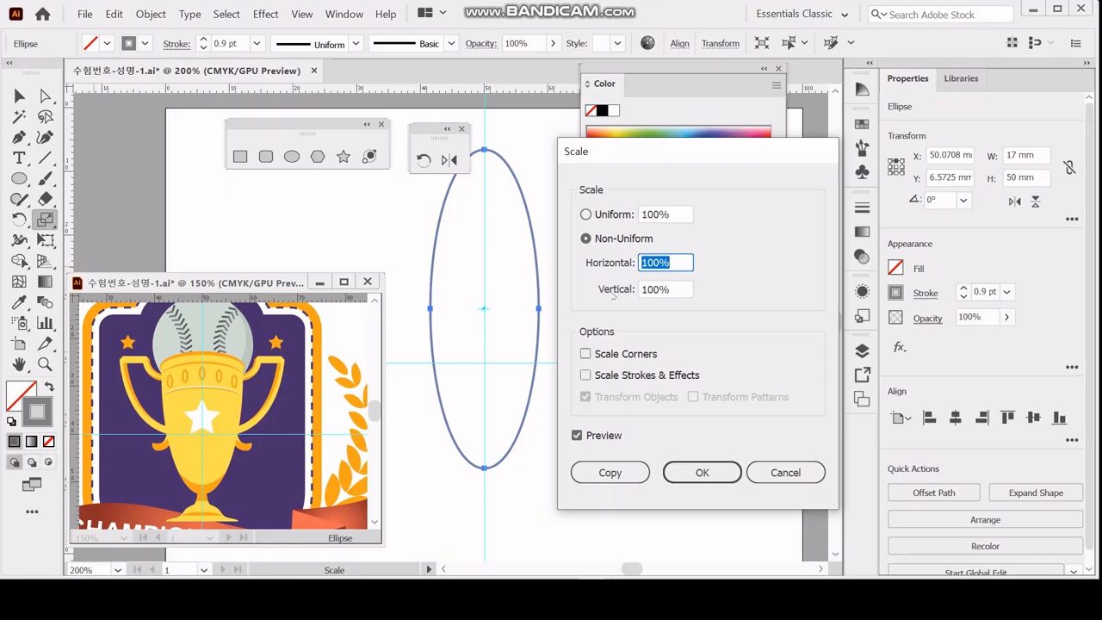
type("130")
key("Tab")
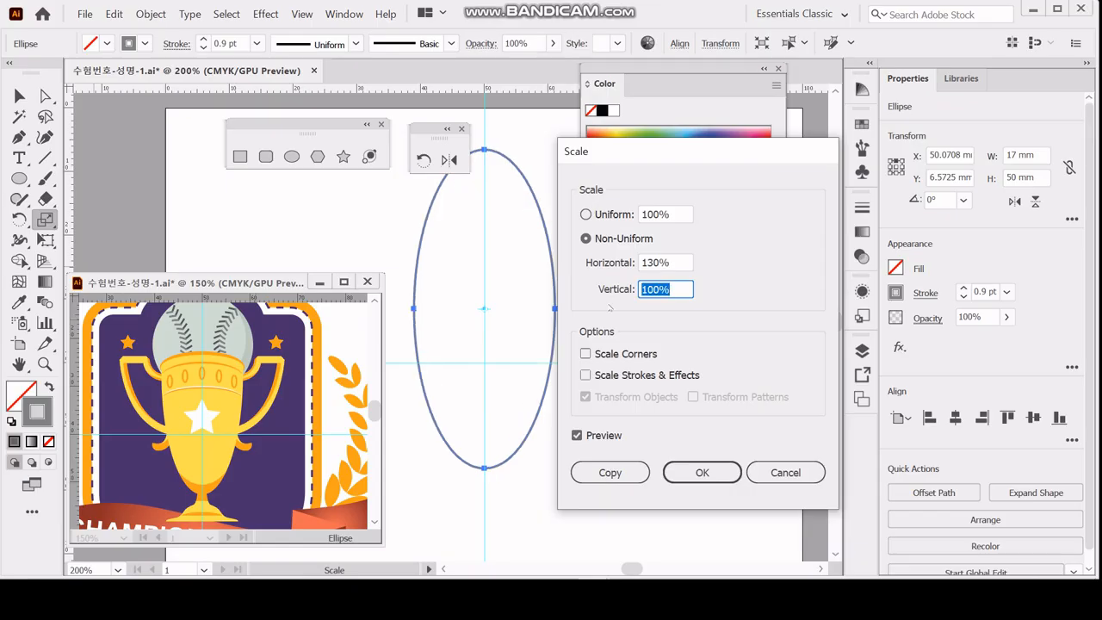
left_click(609, 472)
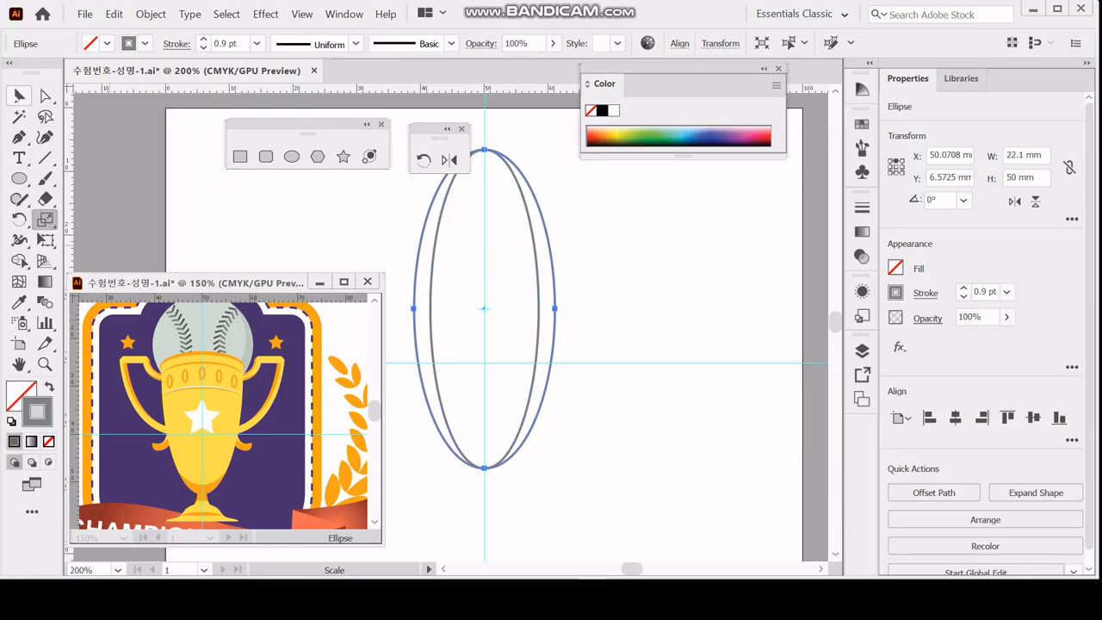
Move the wider ellipse copy up 2 mm using a vertical offset of -2 mm.
double_click(19, 96)
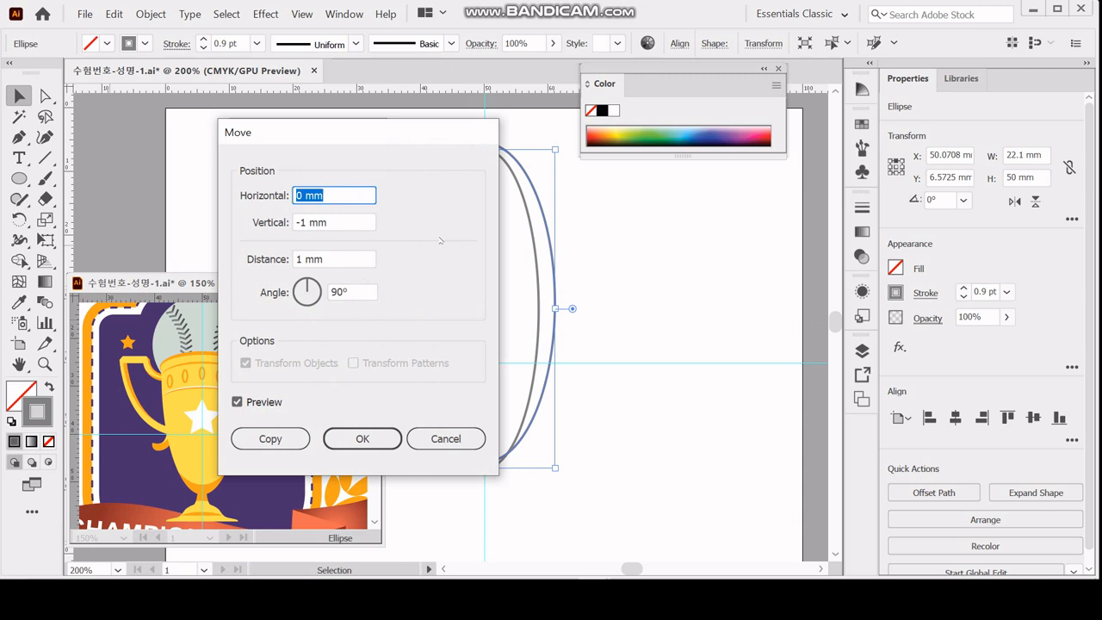
key("Tab")
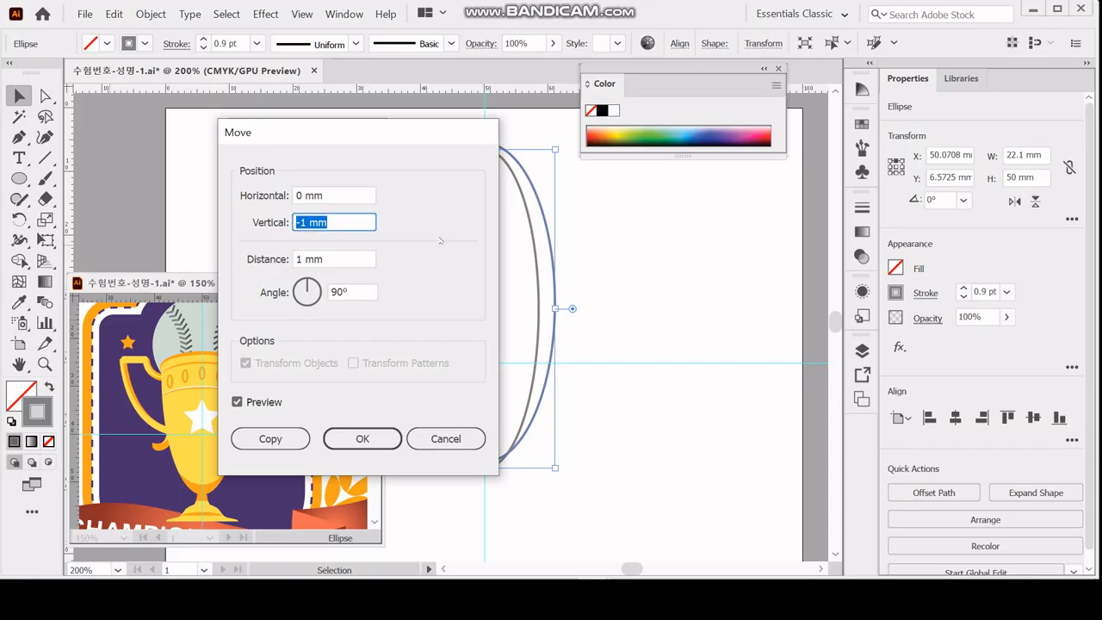
type("-2")
key("Tab")
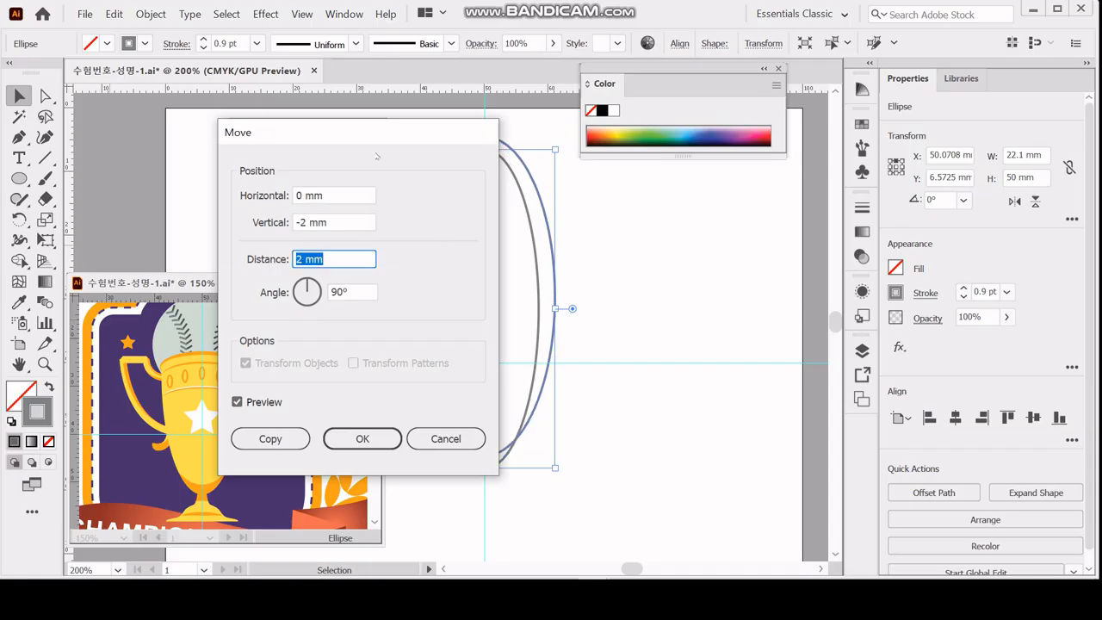
left_click_drag(355, 136, 249, 127)
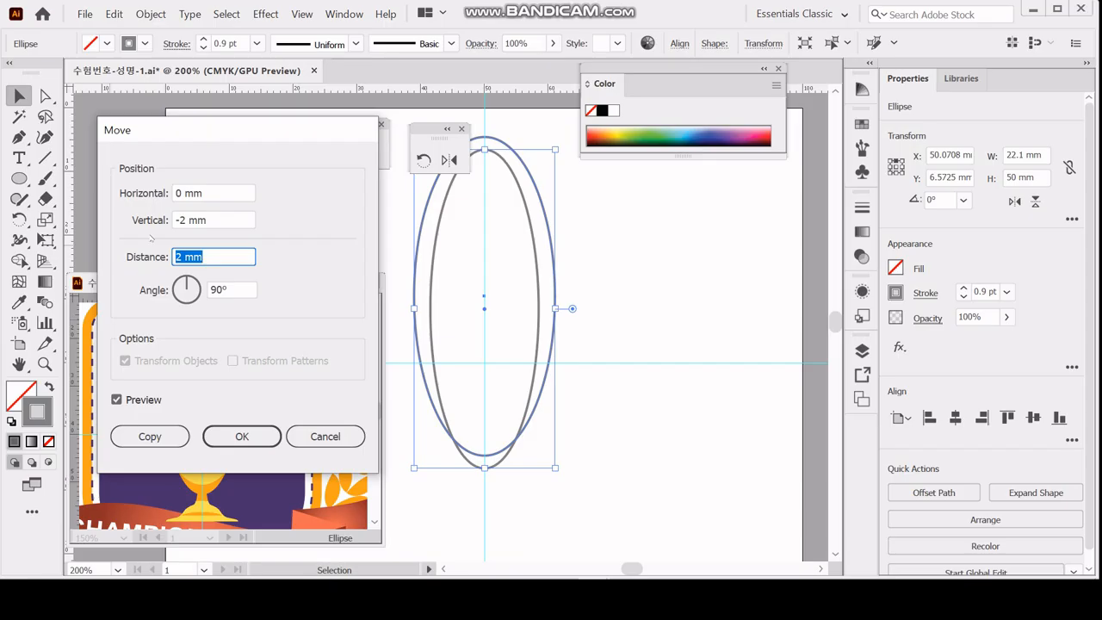
left_click(241, 436)
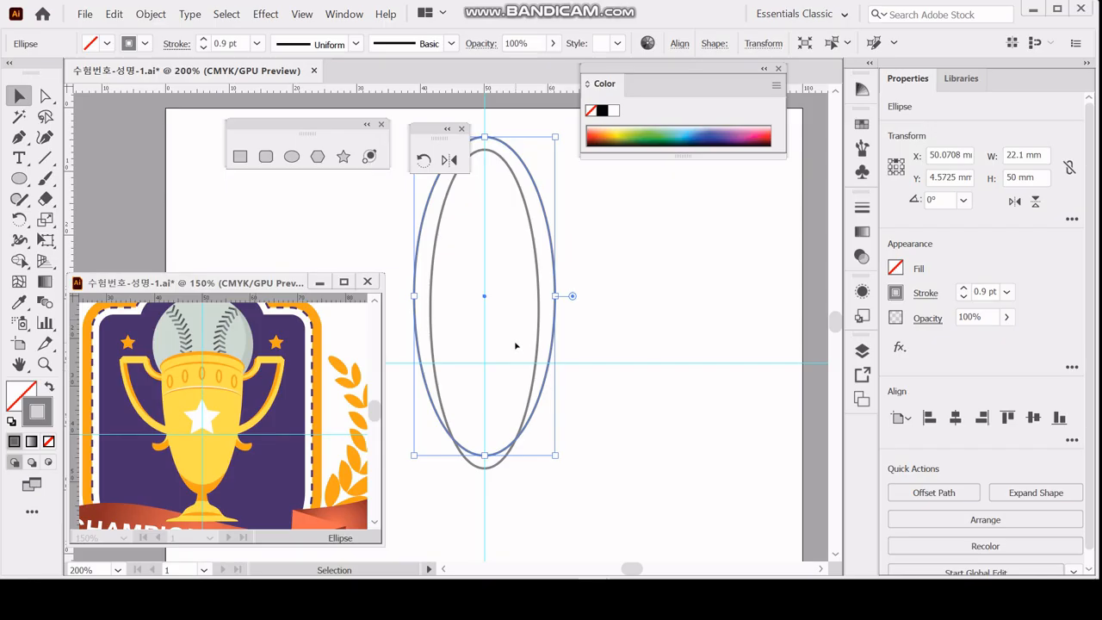
Create a 17.5 × 6 mm ellipse for the cup rim on the vertical guide, across the upper part of the tall ellipses.
left_click(291, 157)
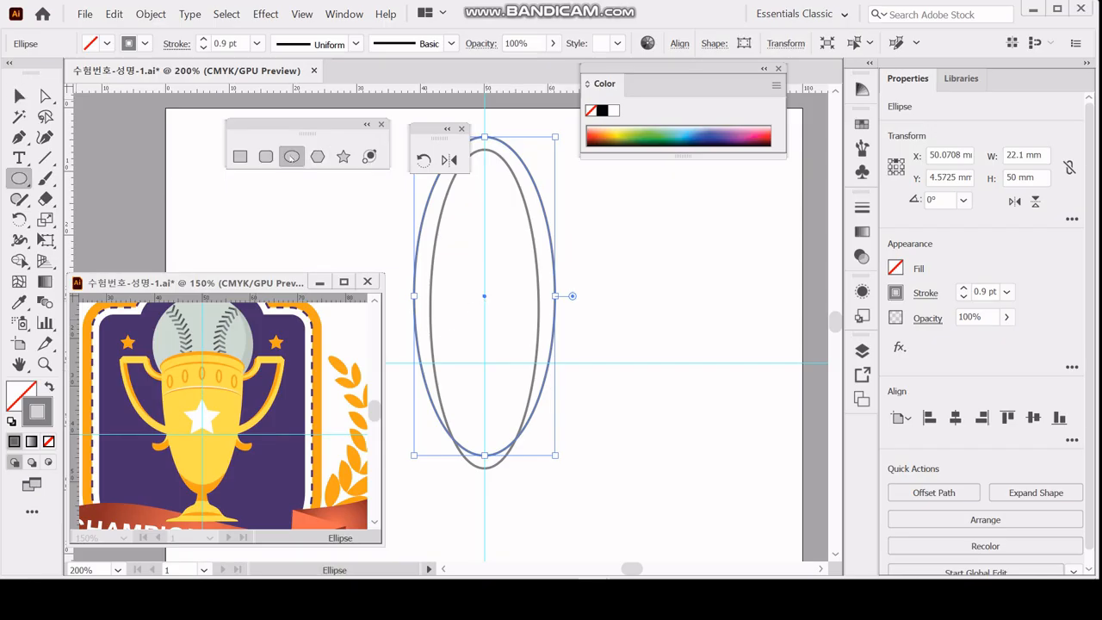
left_click_drag(486, 363, 486, 263)
left_click(485, 264)
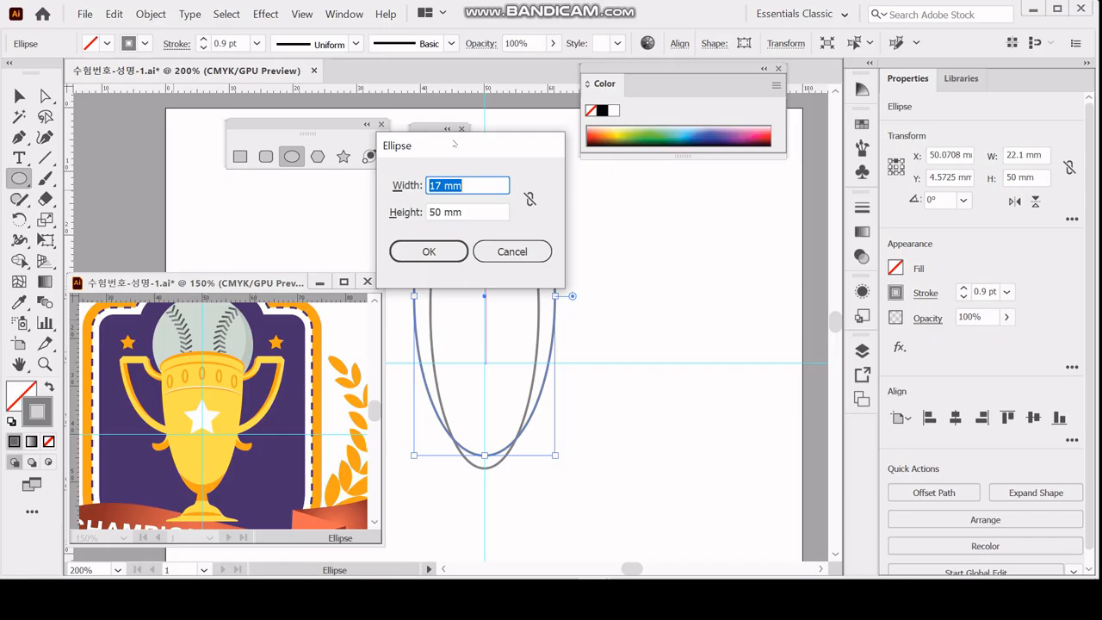
type("17.5")
key("Tab")
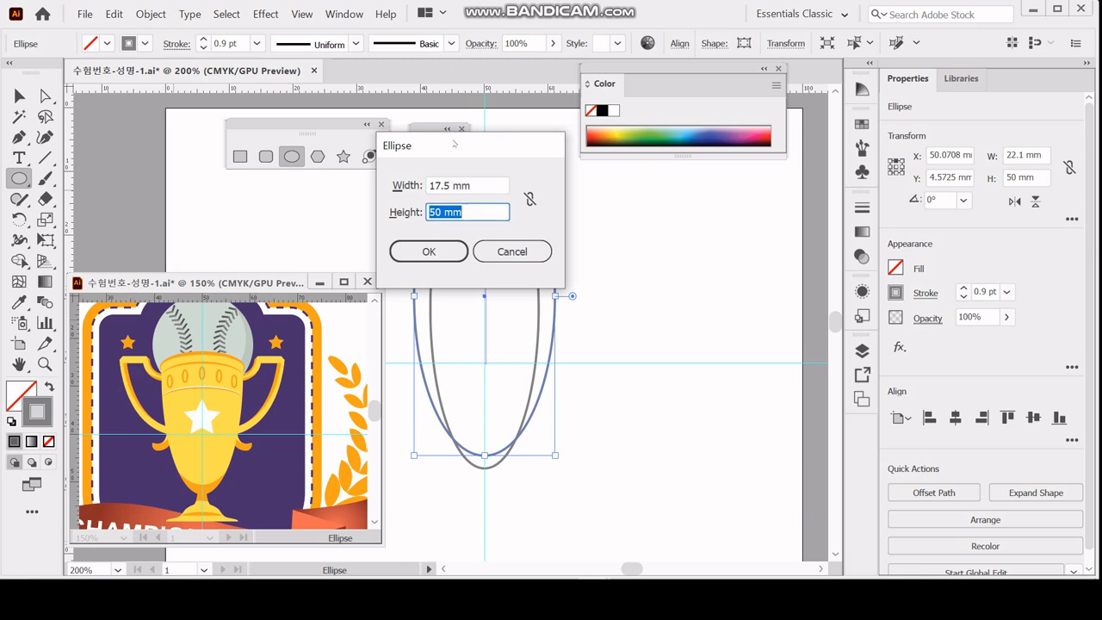
type("6")
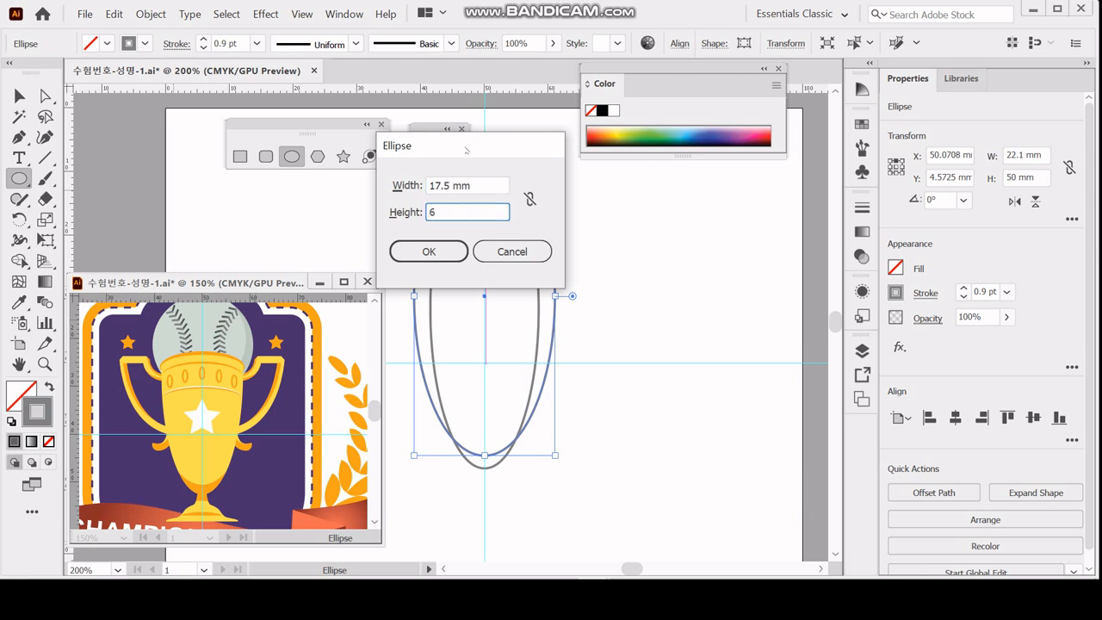
left_click(426, 251)
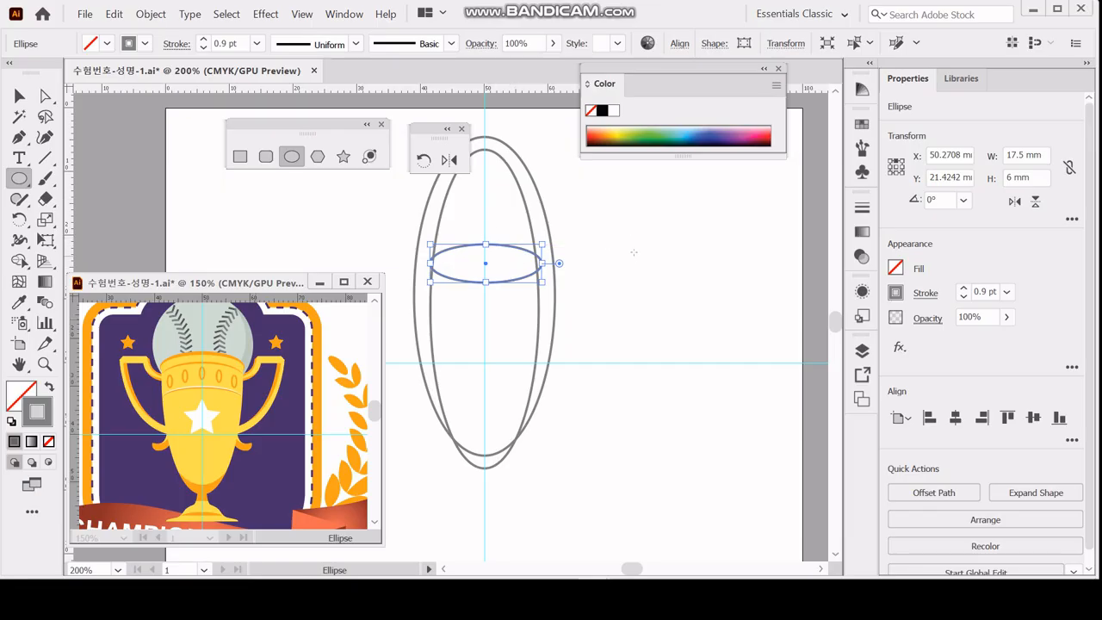
Align the three ellipses by their horizontal centres and lower the small rim ellipse about 1.5 mm.
left_click_drag(610, 239, 499, 325)
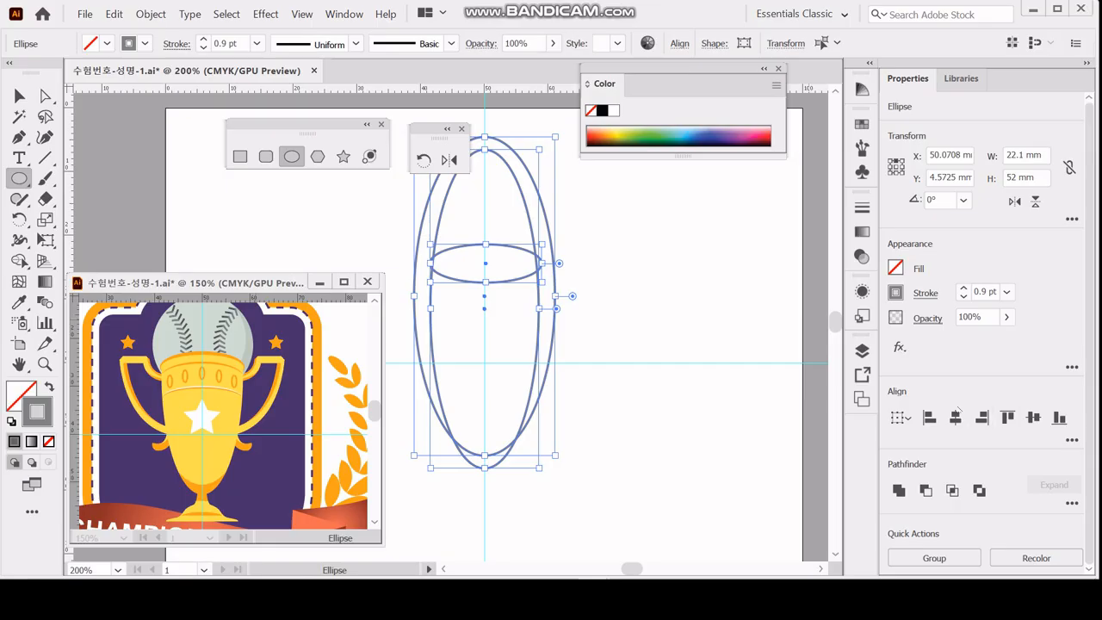
left_click(955, 417)
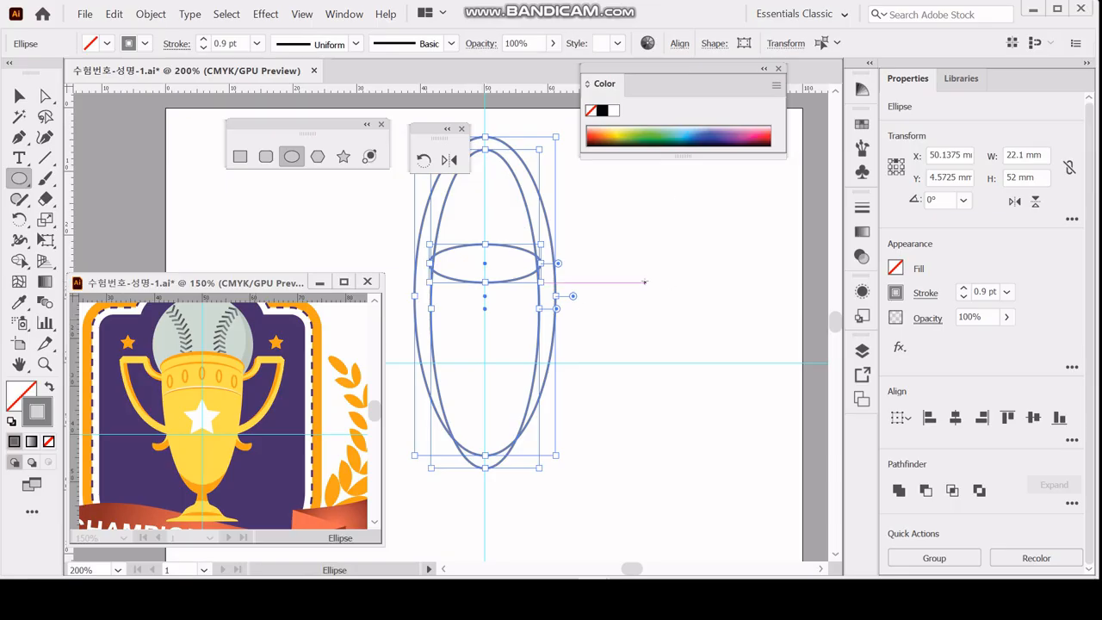
key("v")
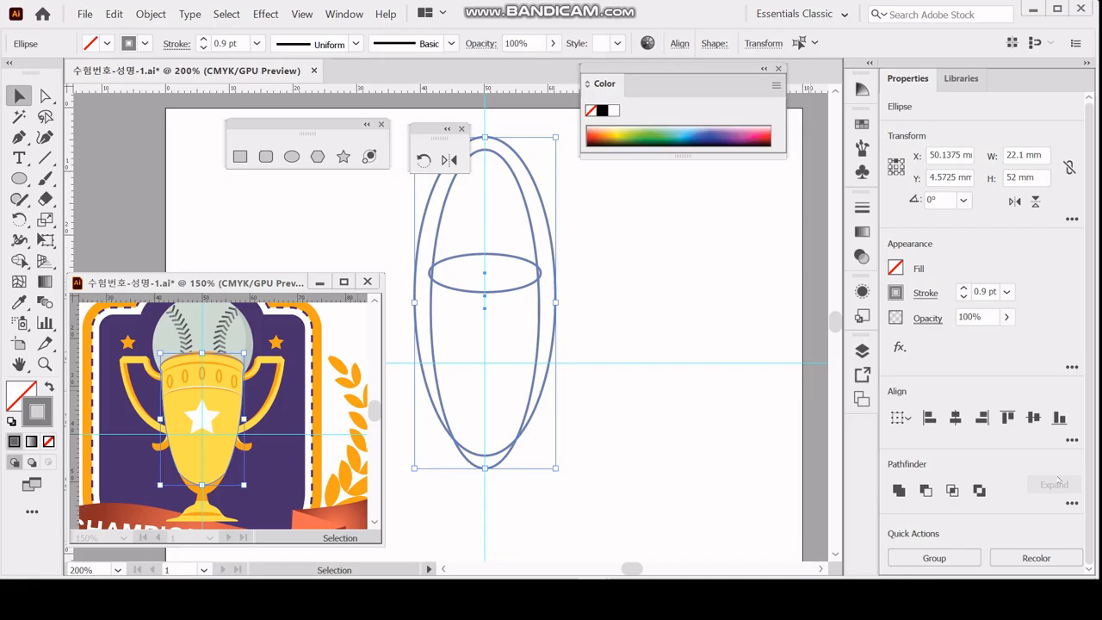
Split the three overlapping ellipses into separate pieces with the Pathfinder Divide operation and deselect them.
left_click(1071, 503)
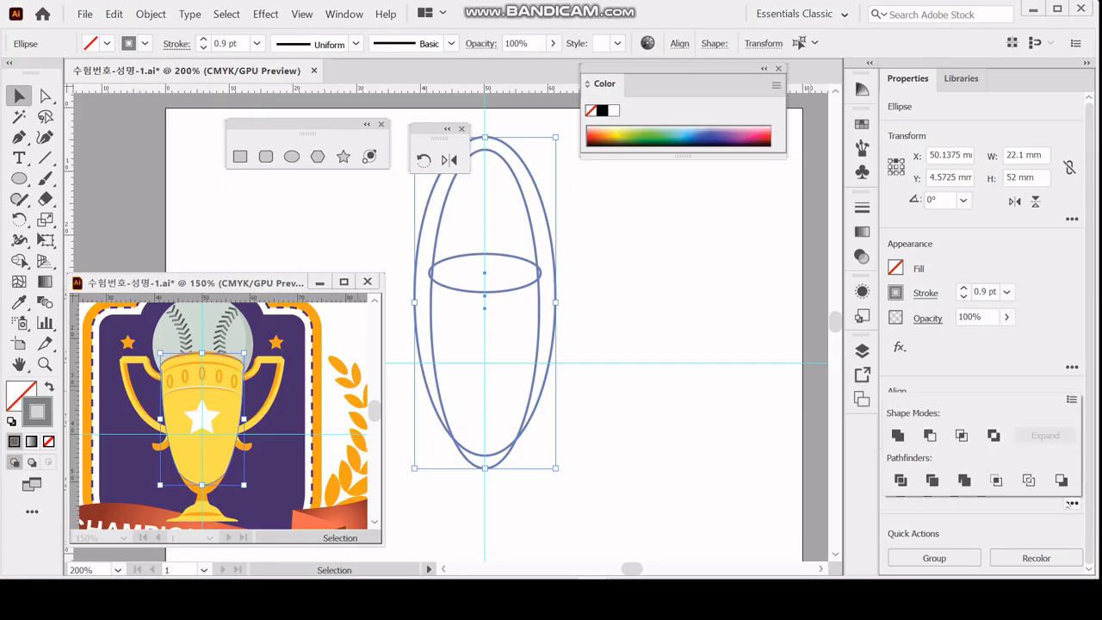
left_click(901, 480)
left_click(557, 244)
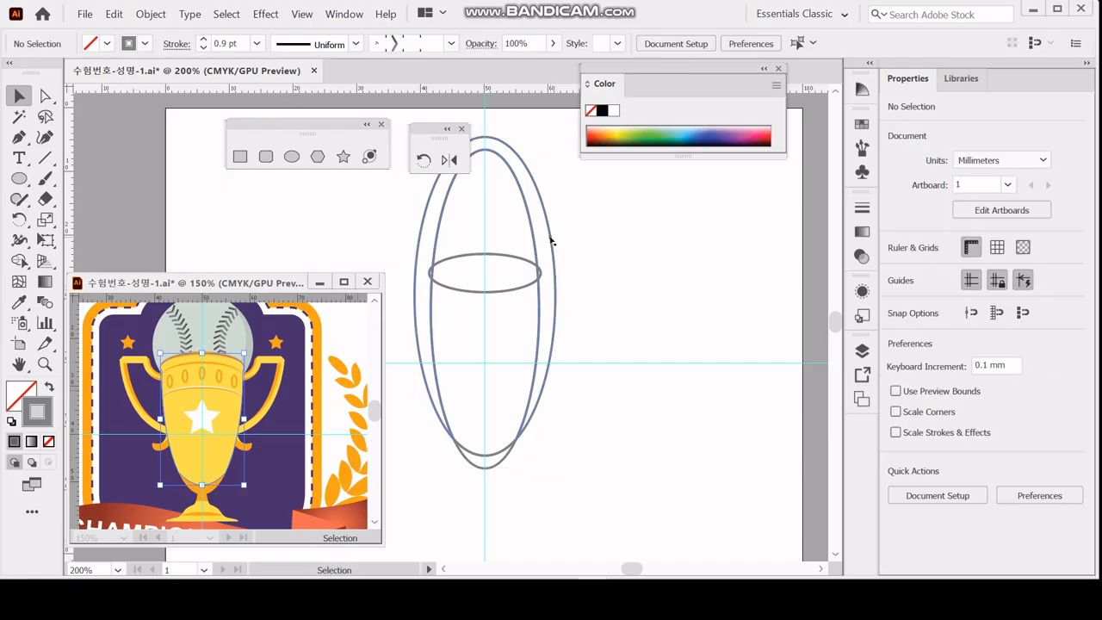
Isolate the divided group and delete the pieces above the rim and outside the cup's sides.
left_click(550, 239)
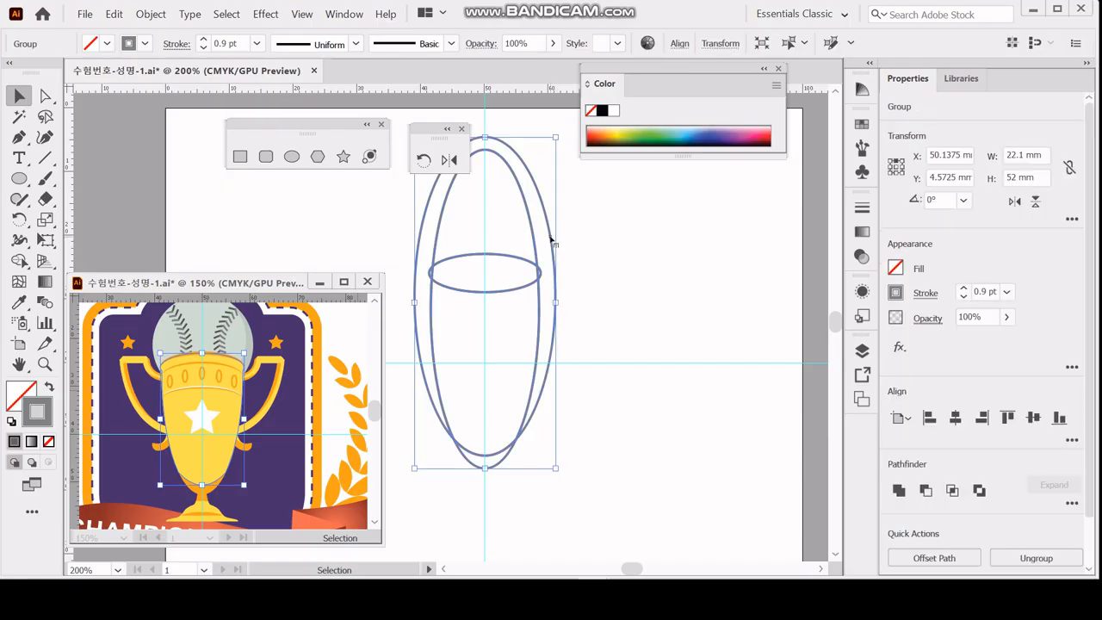
double_click(551, 239)
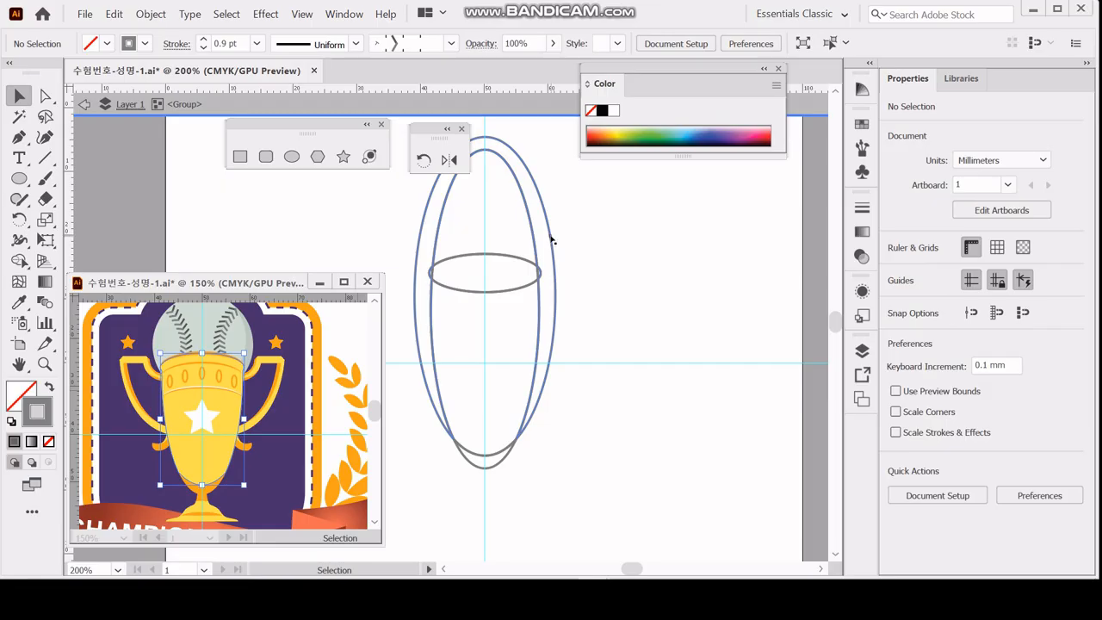
left_click_drag(602, 210, 387, 209)
key("Delete")
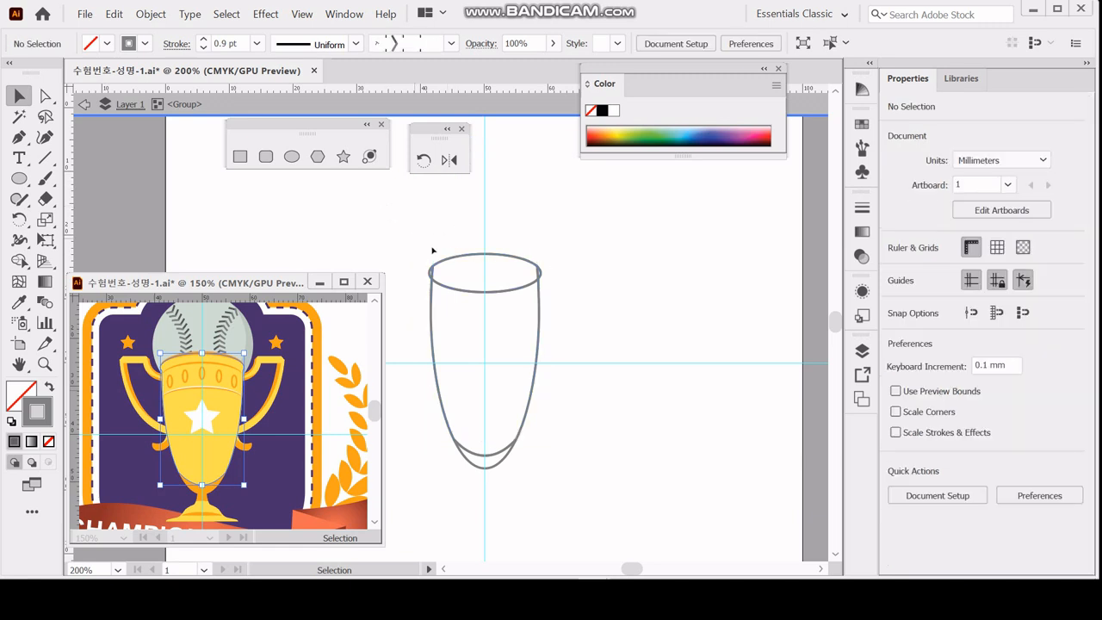
Unite the rim pieces with the cup body into one shape, leaving the bottom crescent separate.
left_click_drag(420, 237, 577, 323)
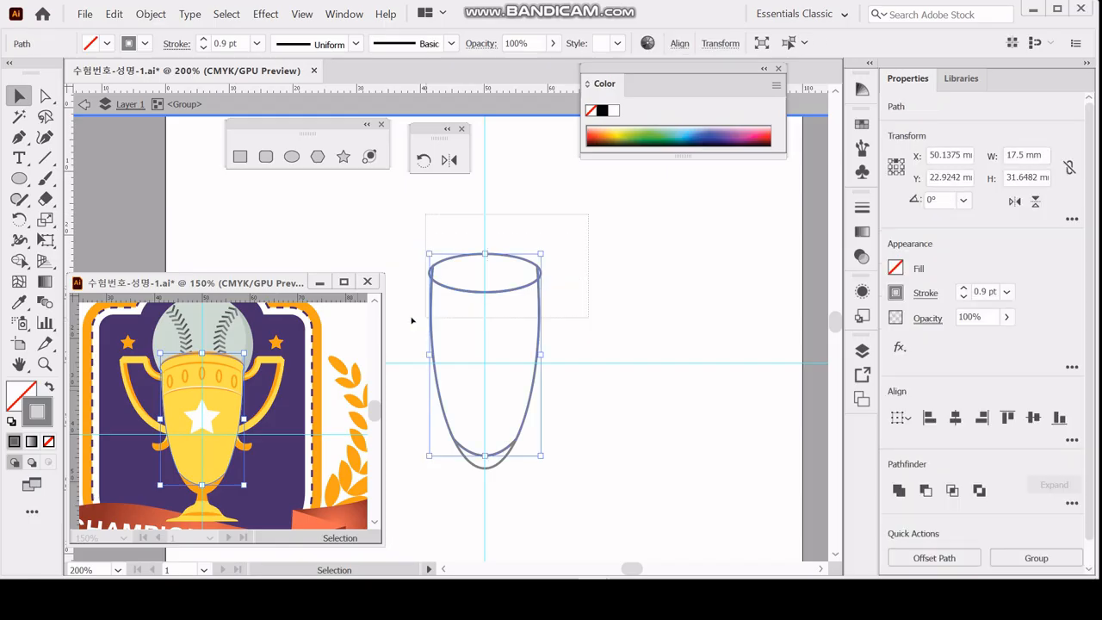
left_click(898, 490)
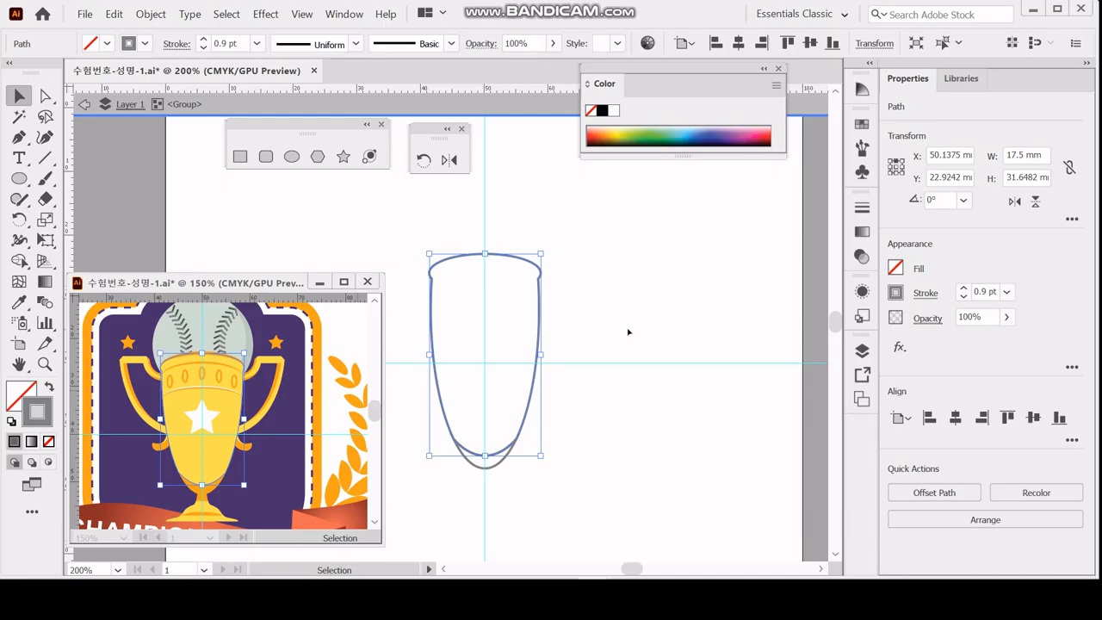
left_click(603, 366)
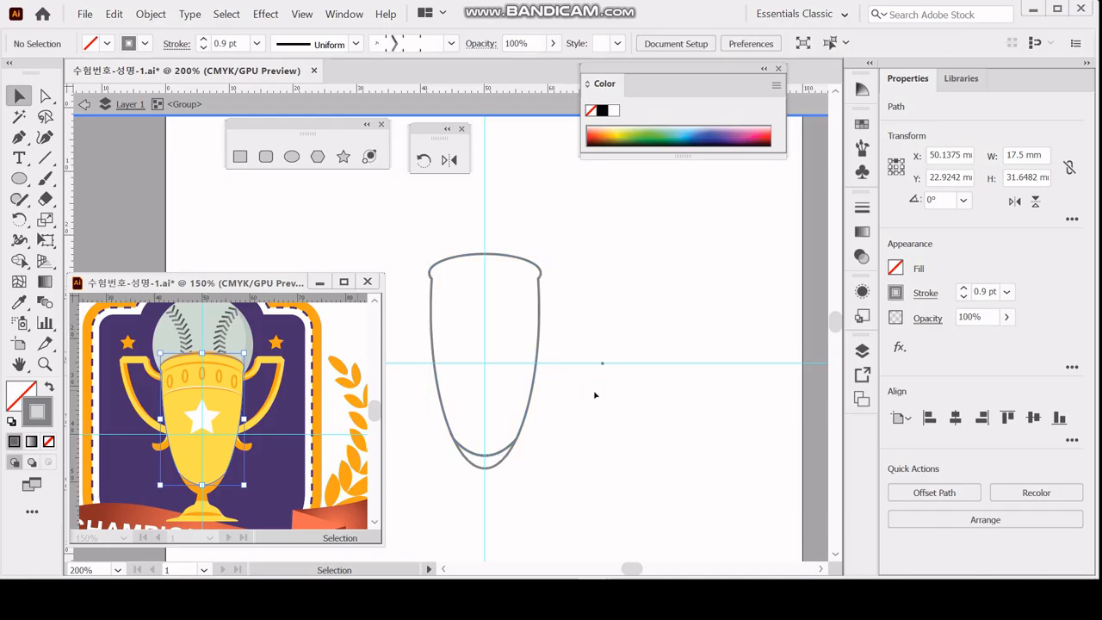
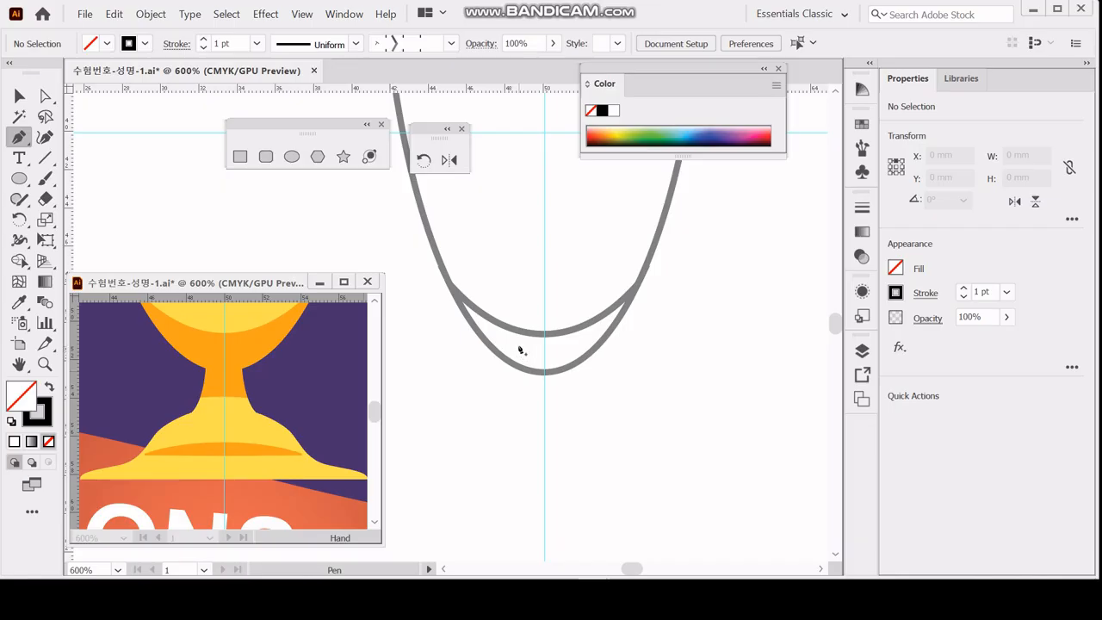
Draw the left outline of the trophy's stem with the Pen tool, curving from inside the cup's bottom crescent down over the base's shoulder.
left_click(518, 348)
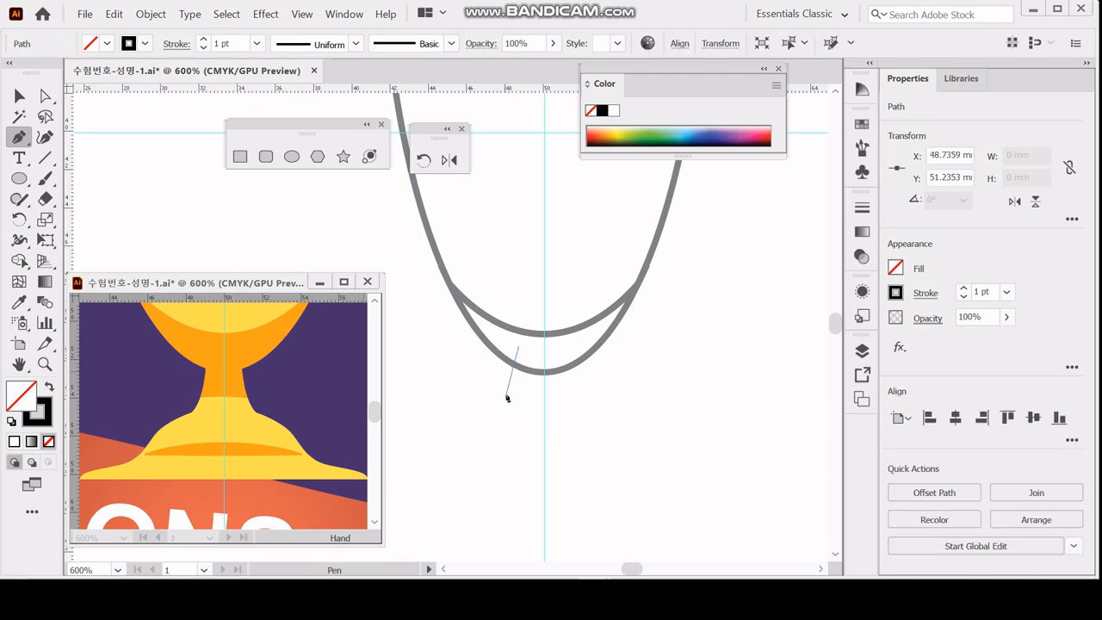
left_click_drag(510, 399, 497, 410)
left_click(510, 400)
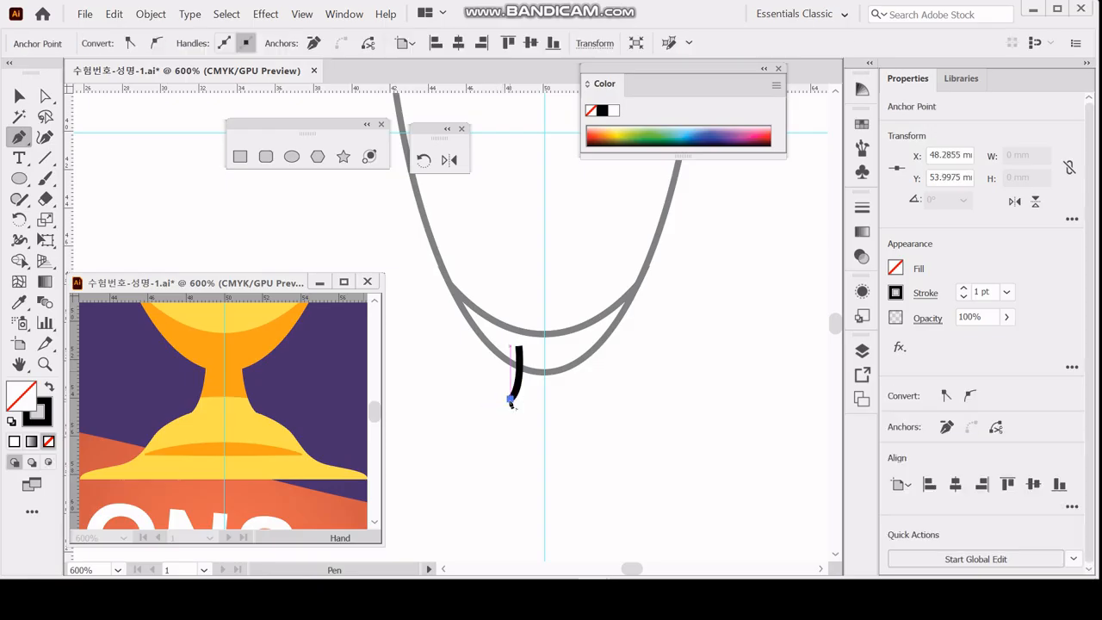
left_click(511, 400, "ctrl")
left_click(511, 400)
left_click_drag(457, 432, 406, 483)
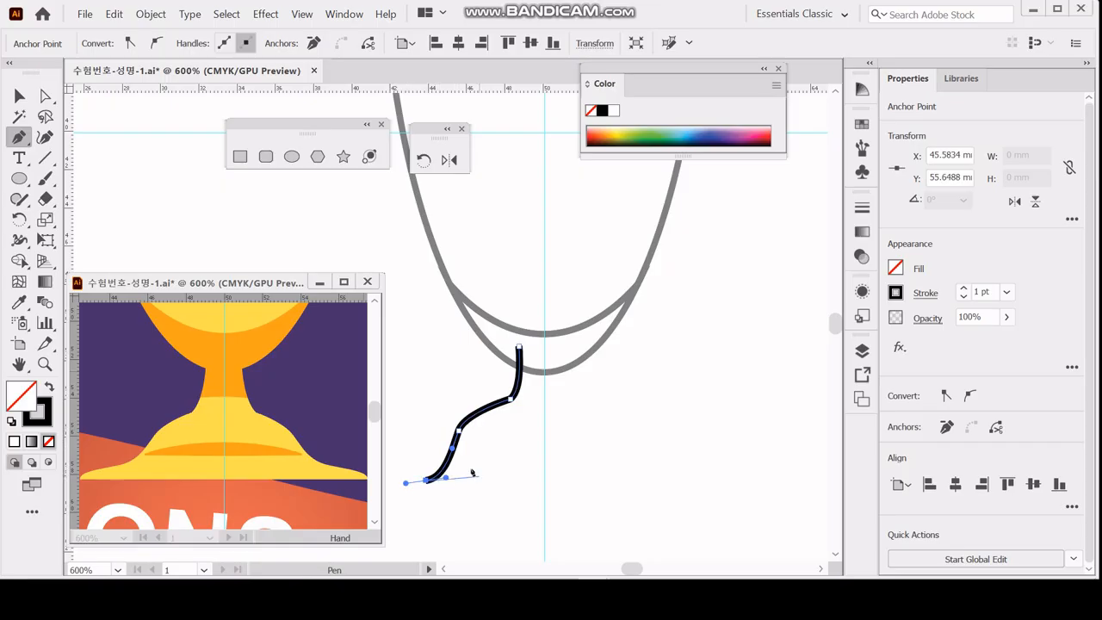
Extend the outline to the foot's tip, along a flat bottom to the centre guide, and close the half-base about 10.5 by 8.3 mm.
left_click_drag(495, 465, 623, 426)
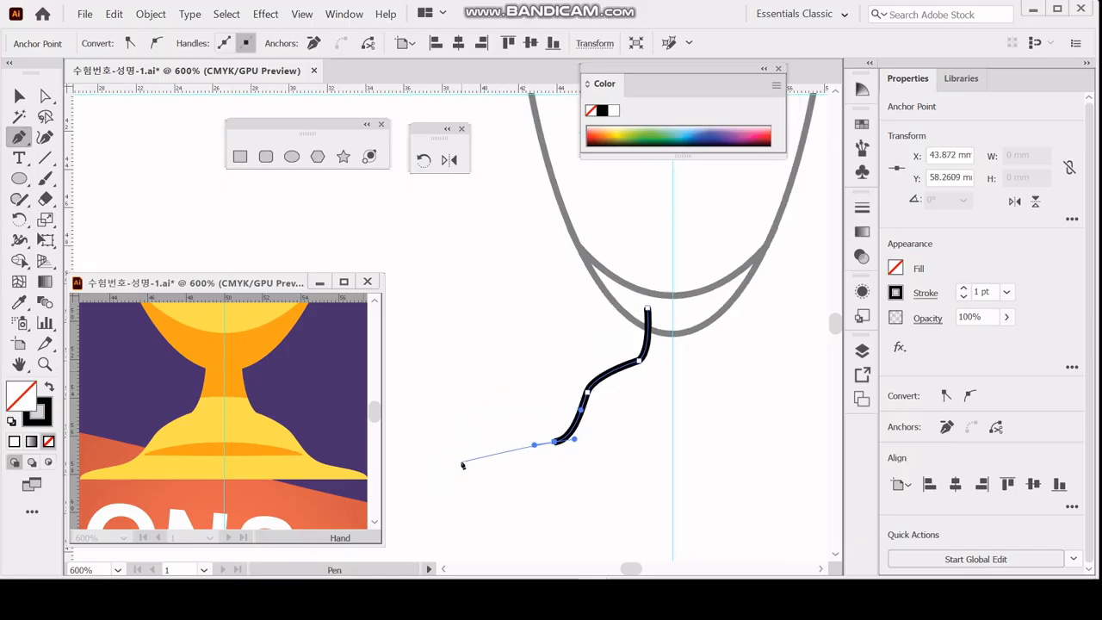
left_click_drag(470, 466, 456, 478)
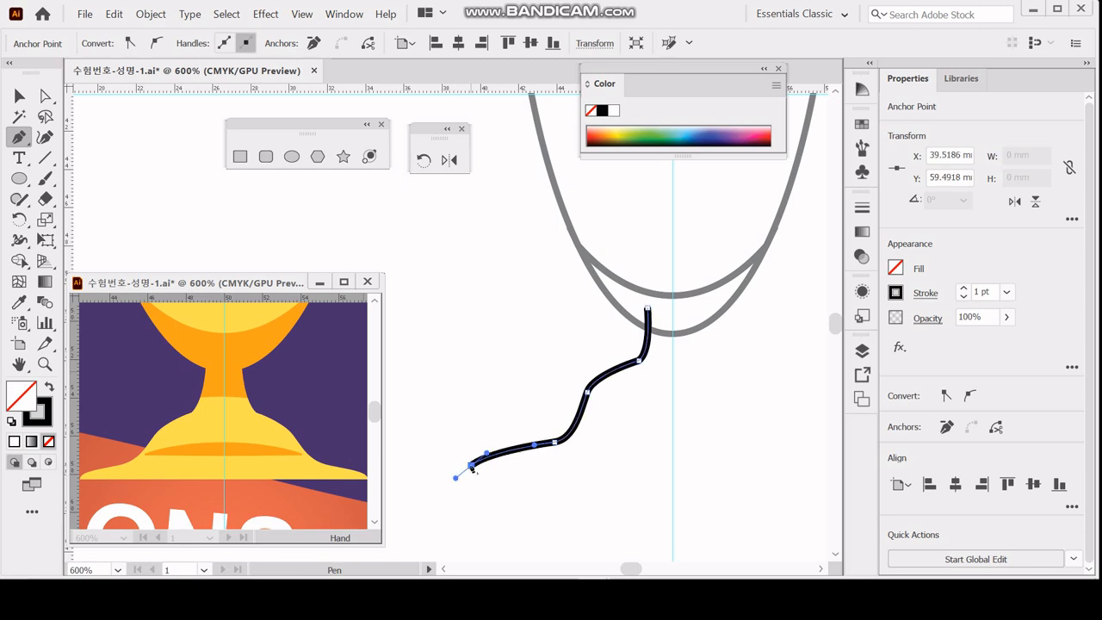
left_click(471, 466)
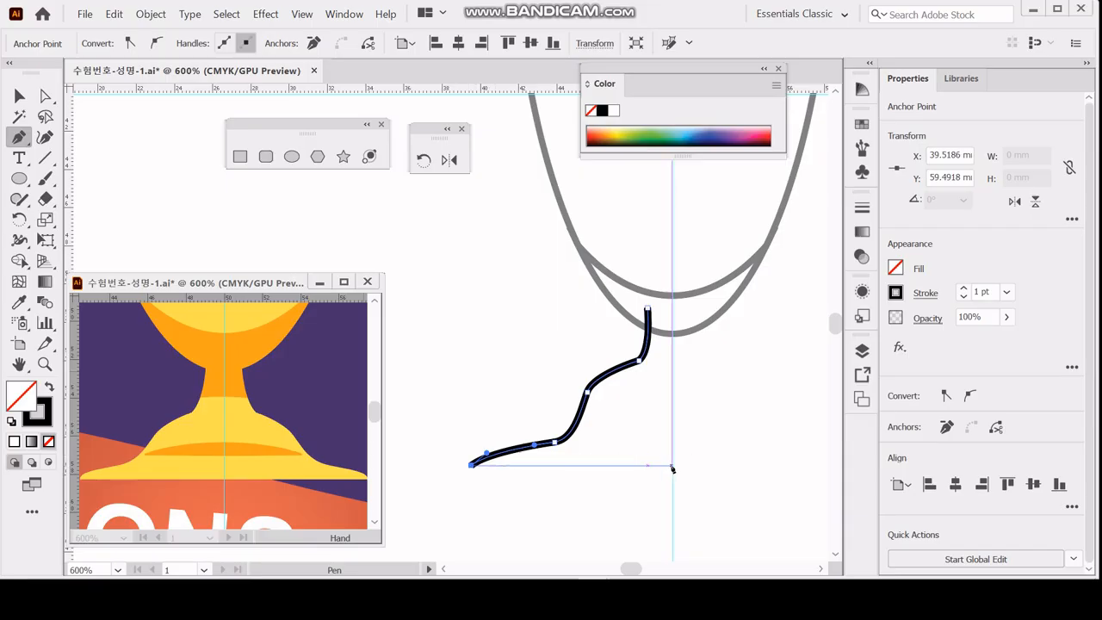
left_click(672, 466)
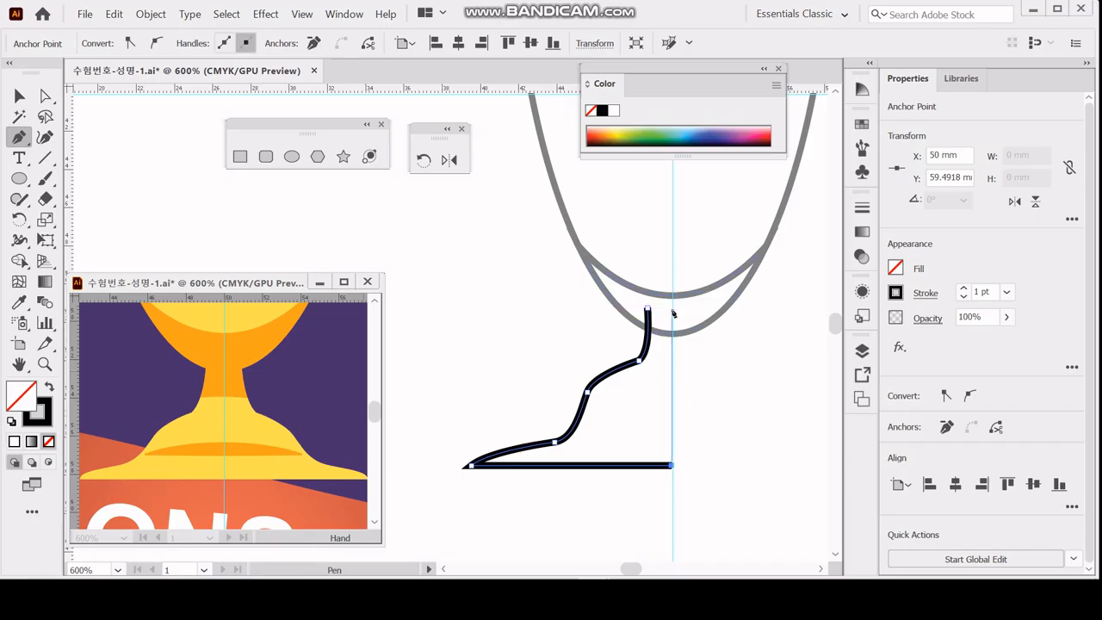
left_click(672, 310)
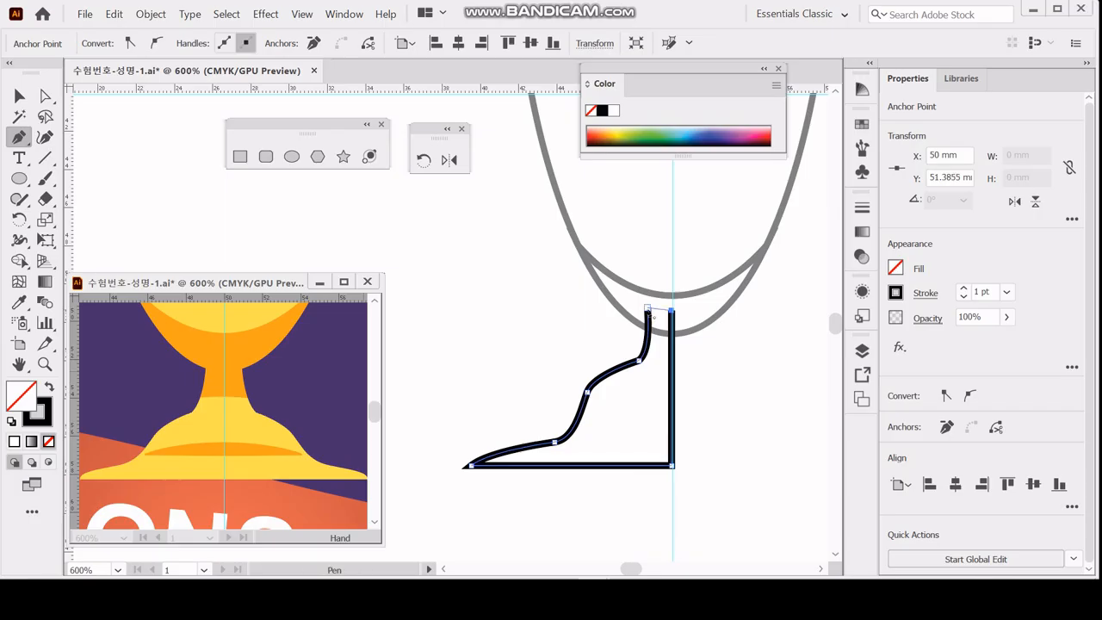
left_click(647, 308)
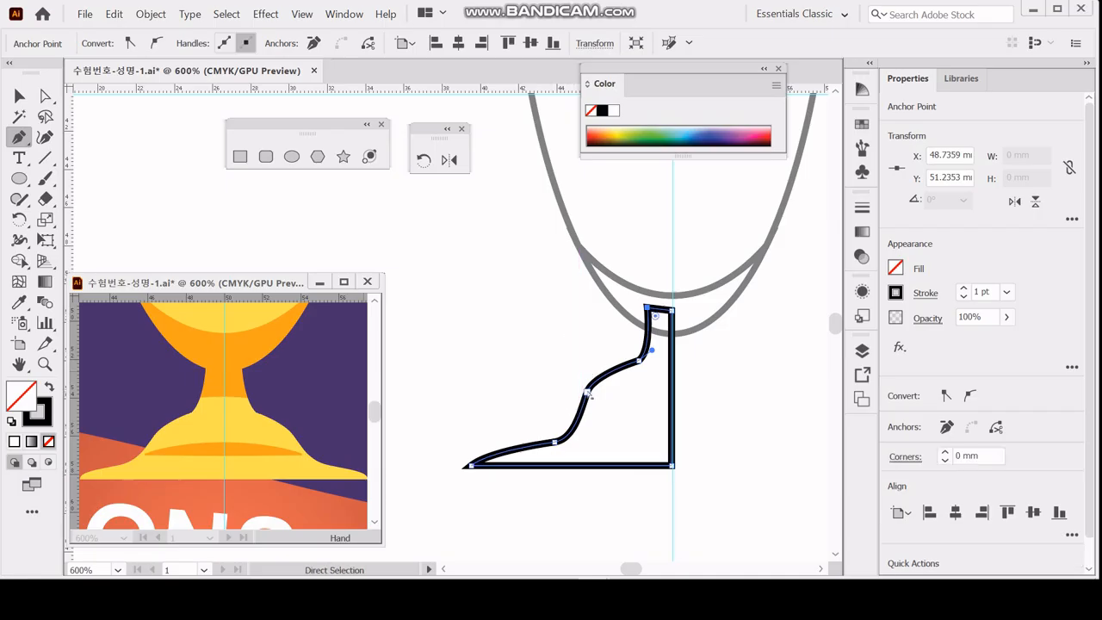
Refine the half-base's shoulder, foot and stem curves by moving their anchor points and handles, and save the document.
left_click(586, 394)
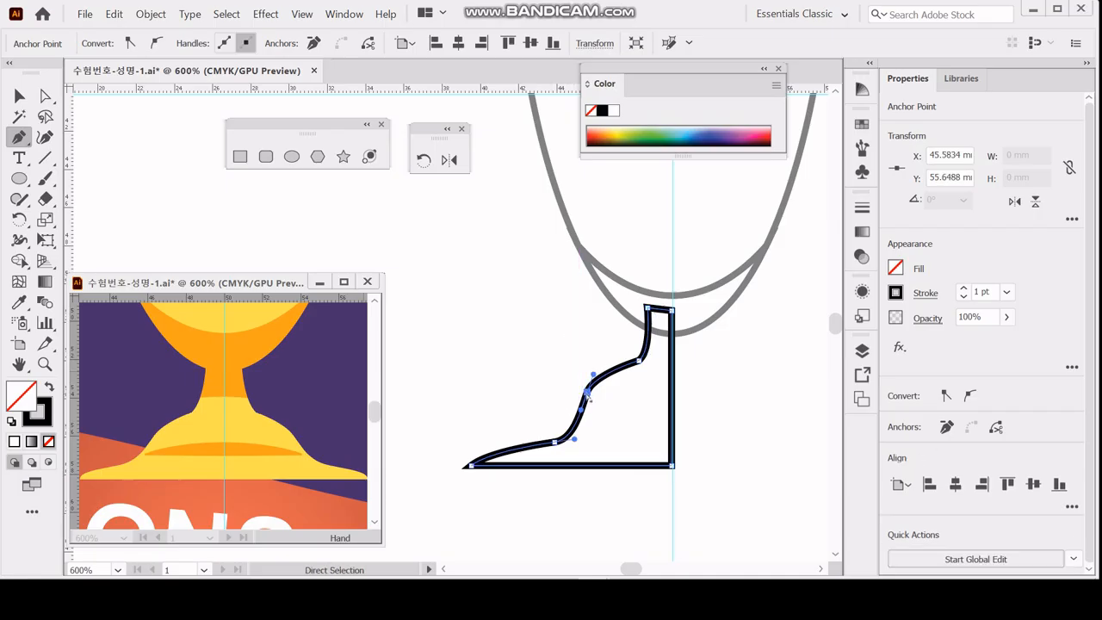
left_click_drag(588, 394, 586, 400)
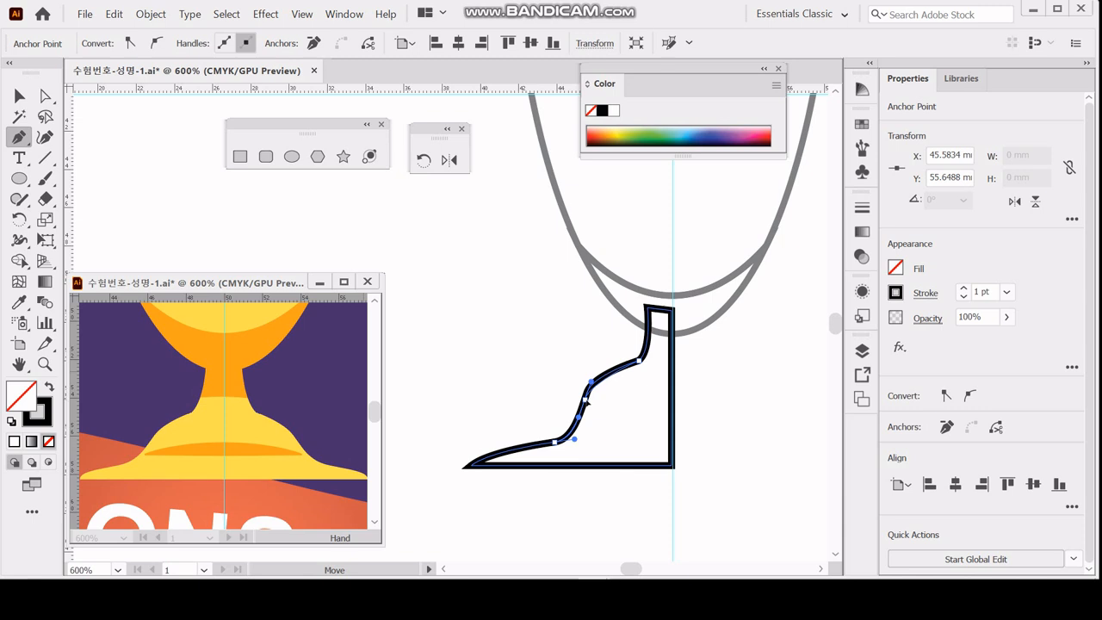
left_click(554, 443, "ctrl")
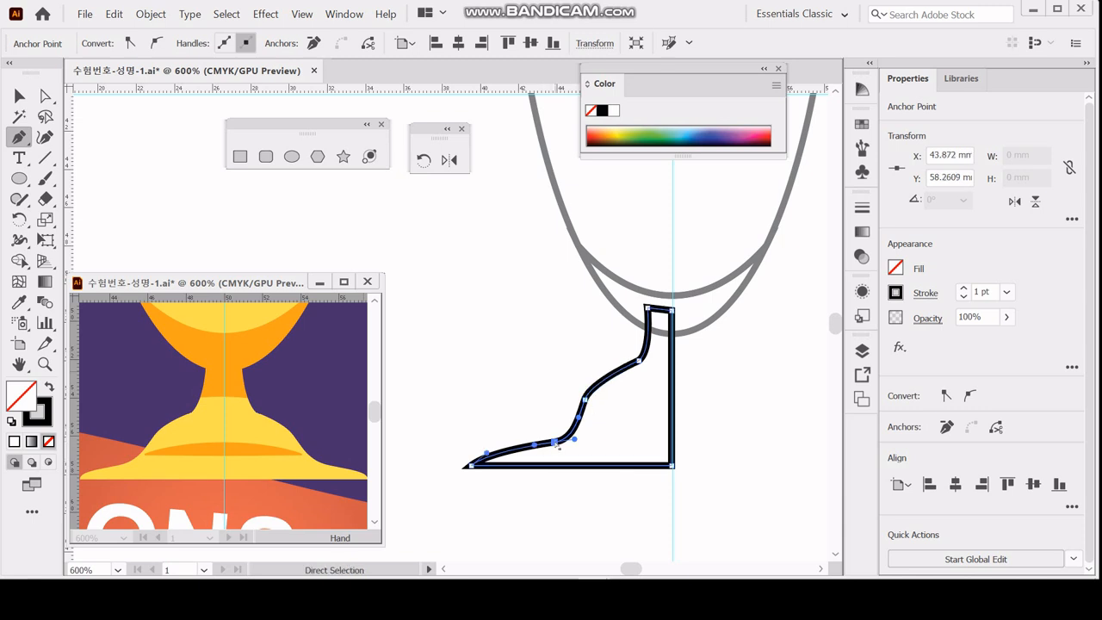
left_click_drag(558, 448, 511, 445)
left_click(584, 398)
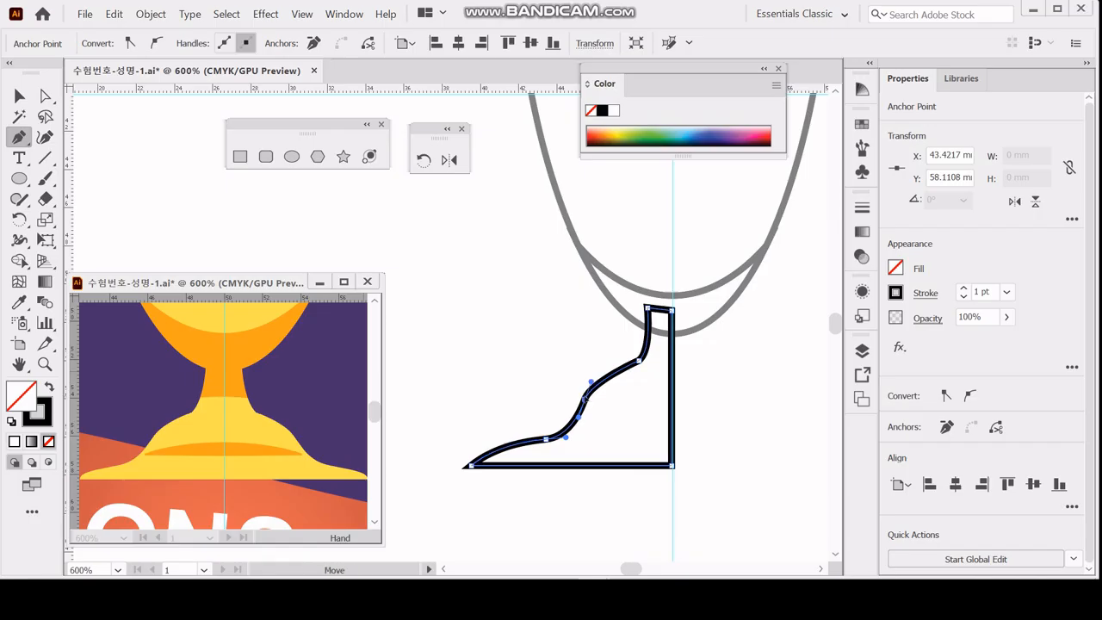
left_click_drag(585, 398, 601, 366)
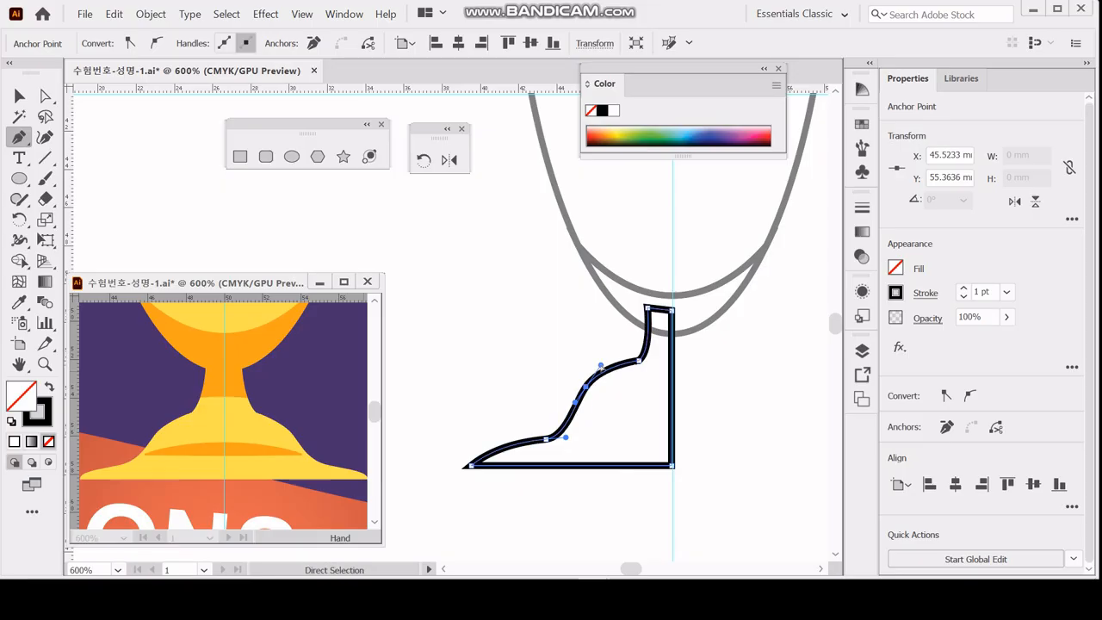
left_click_drag(639, 362, 587, 390)
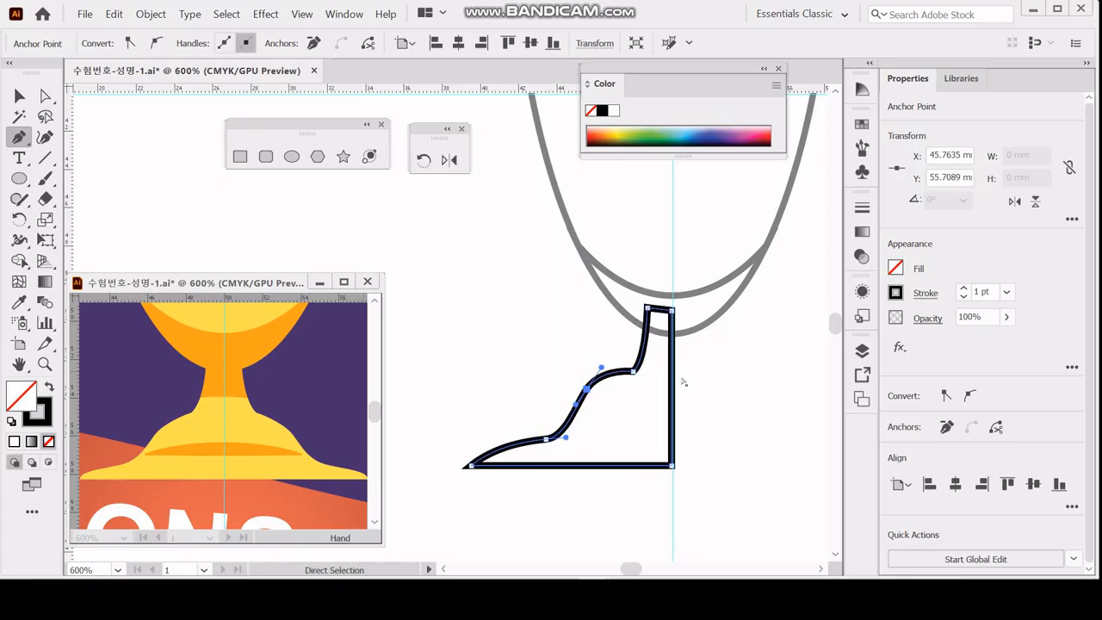
key("ctrl+s")
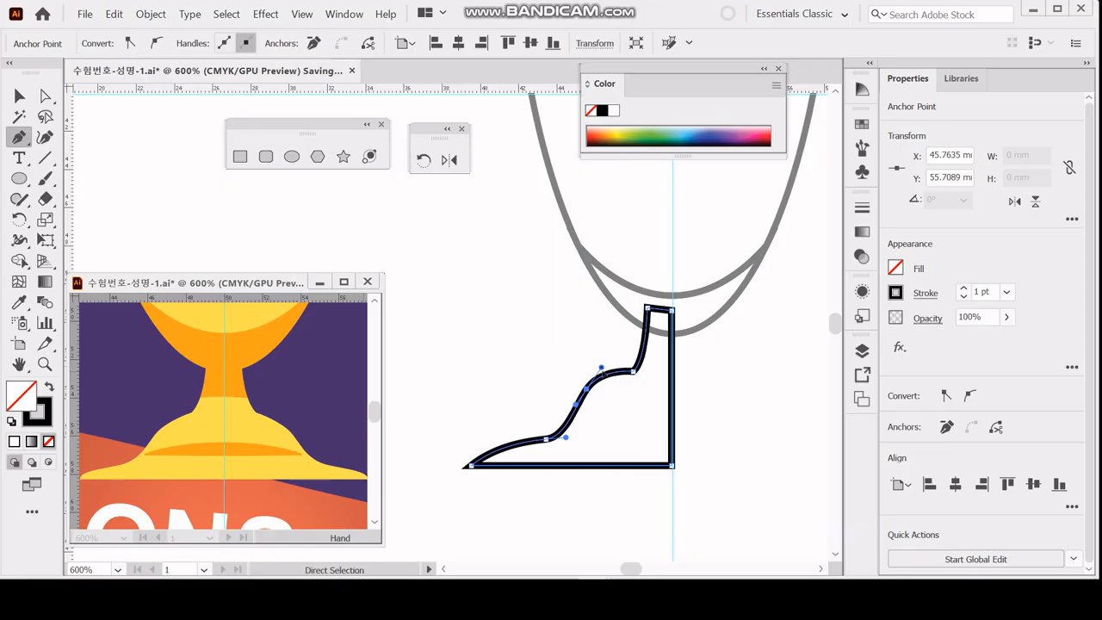
left_click_drag(601, 368, 603, 372)
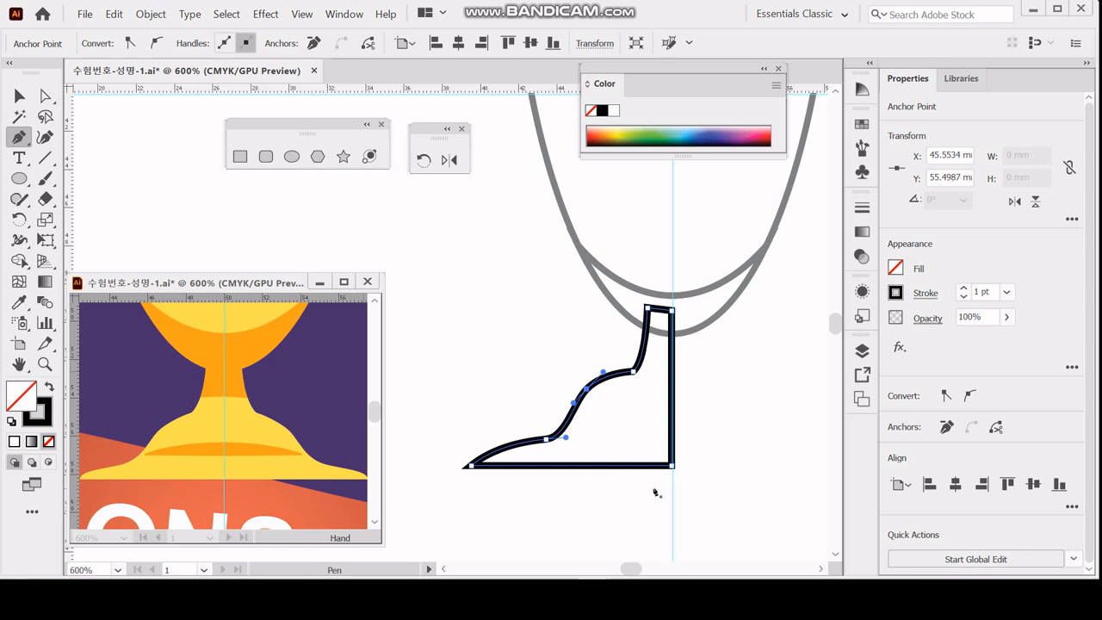
left_click(662, 489, "ctrl")
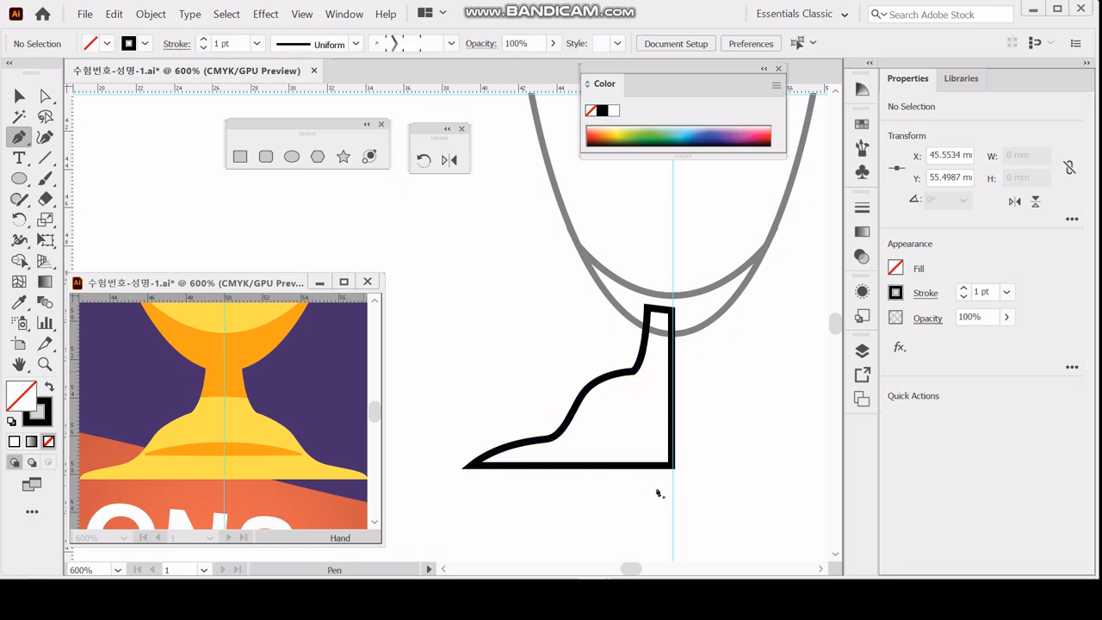
Reflect a copy of the half-base across the vertical axis at the centre guide.
key("v")
left_click_drag(635, 500, 700, 425)
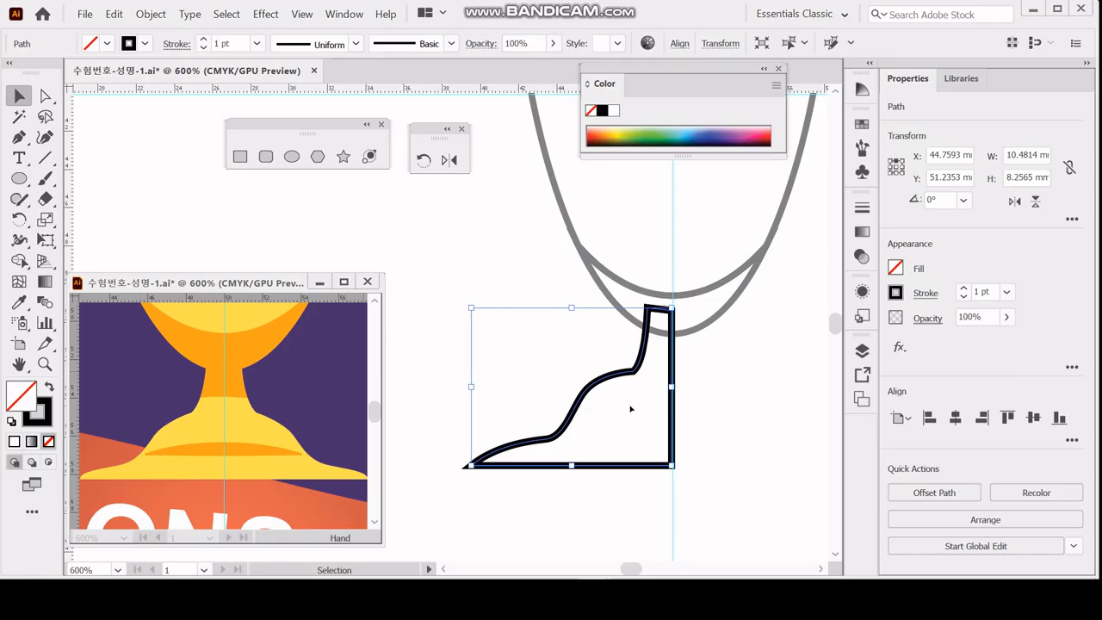
left_click(449, 159)
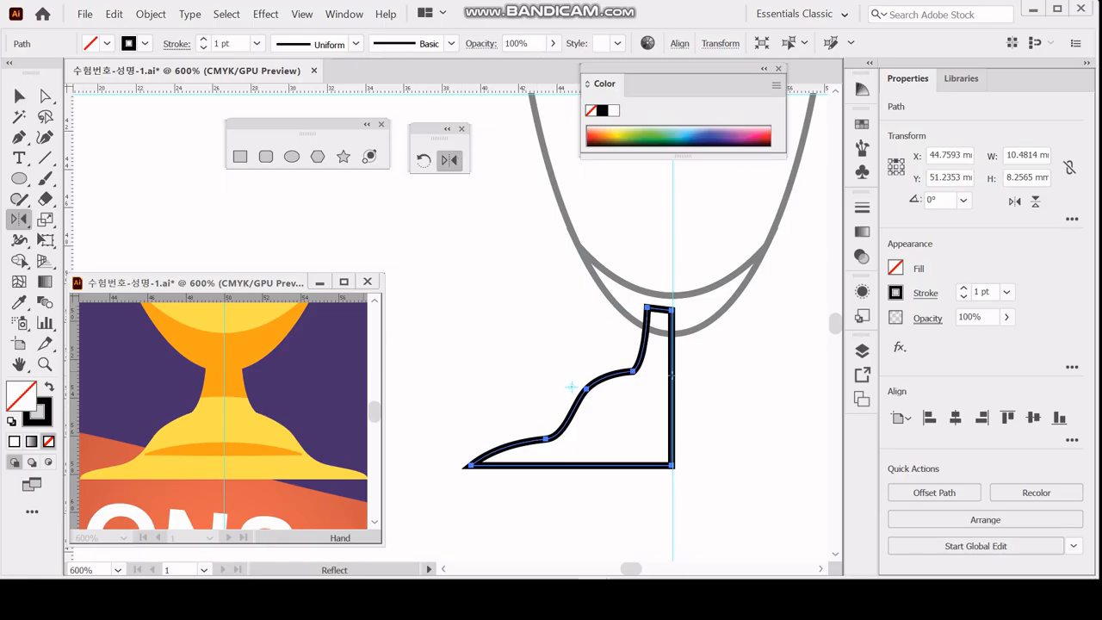
left_click(671, 375, "alt")
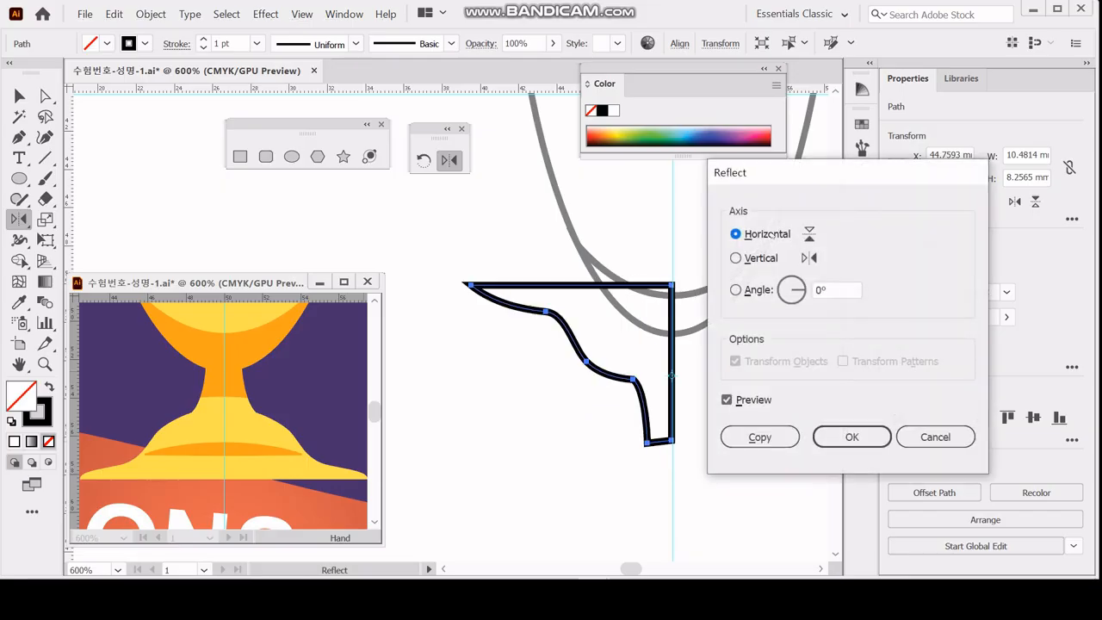
left_click(736, 258)
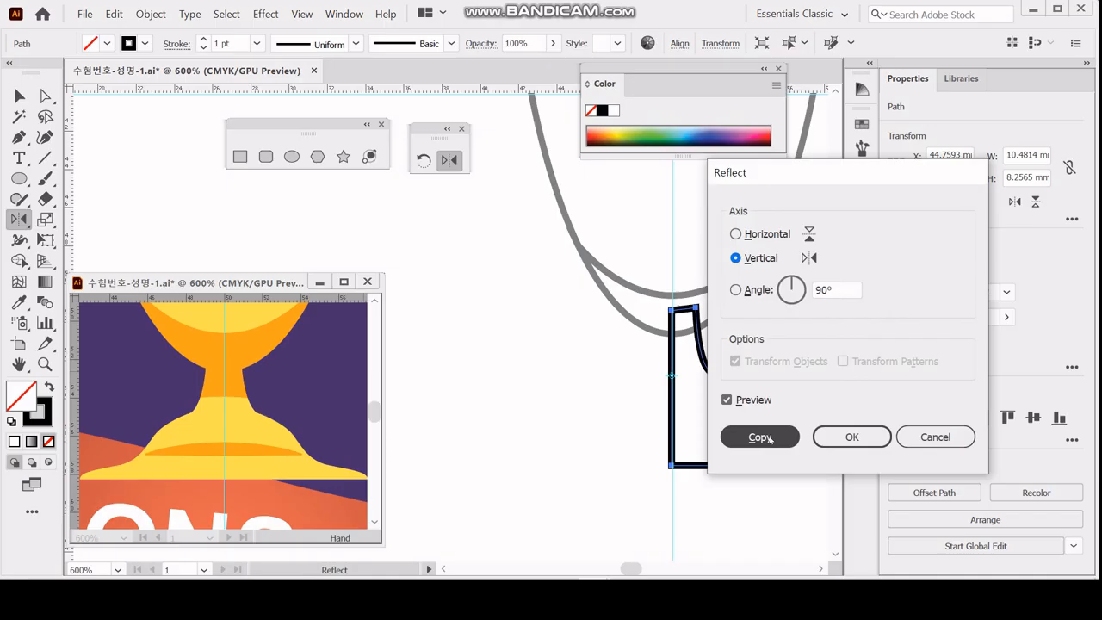
left_click(762, 437)
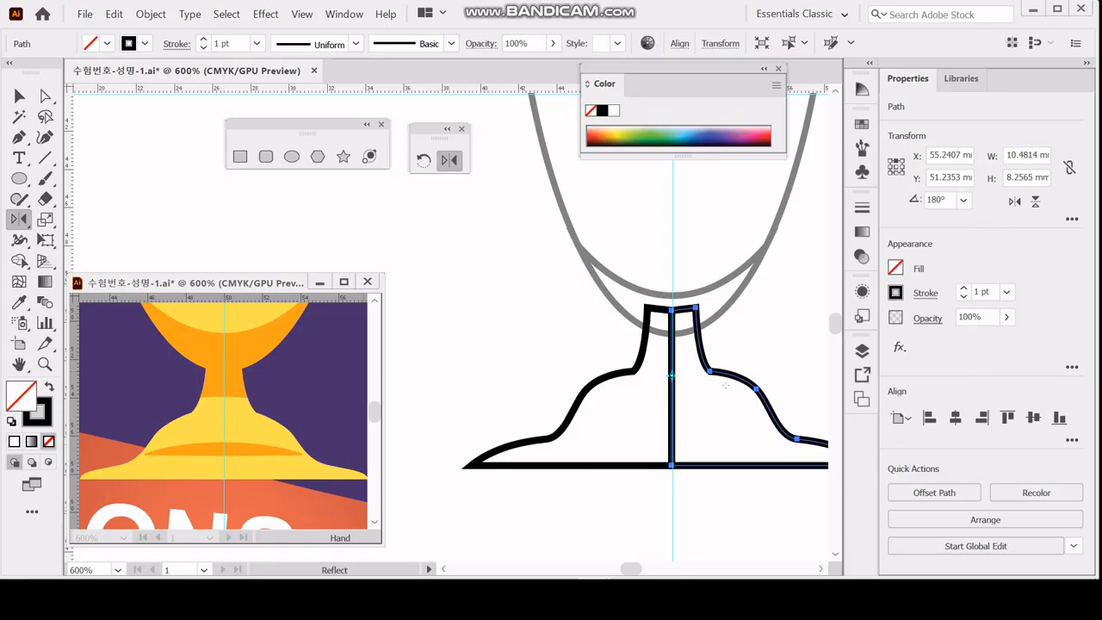
Shift the mirrored half 0.6 mm to overlap the original, and recentre both halves on the guide at X 50 mm.
left_click_drag(672, 375, 660, 375)
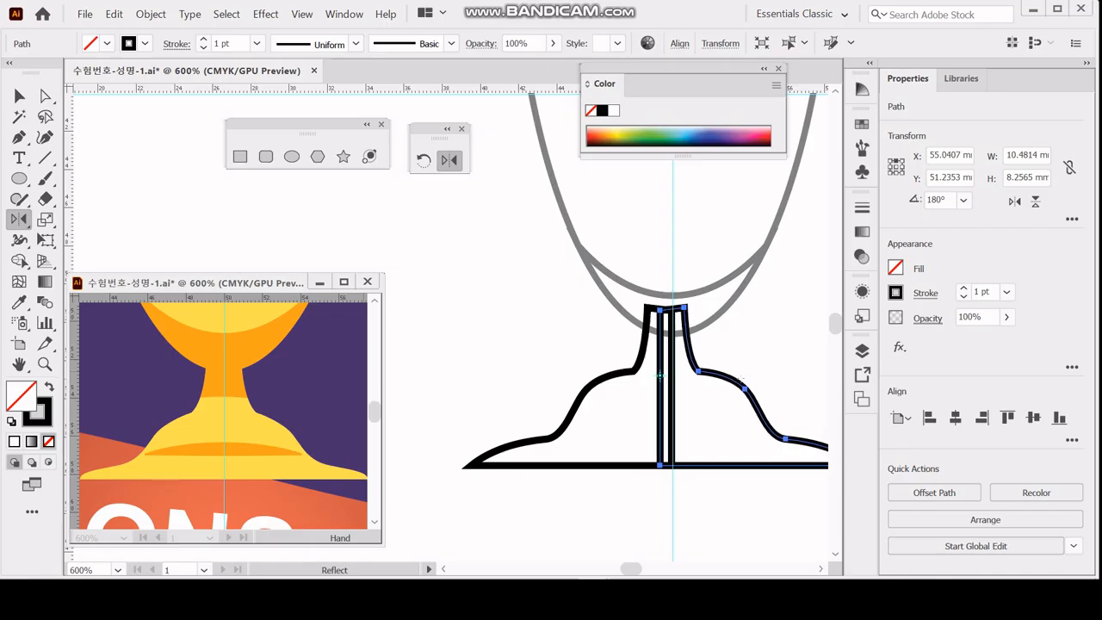
left_click(647, 491, "ctrl")
left_click_drag(654, 486, 693, 454)
key("Right")
key("Right")
key("Right")
key("Right")
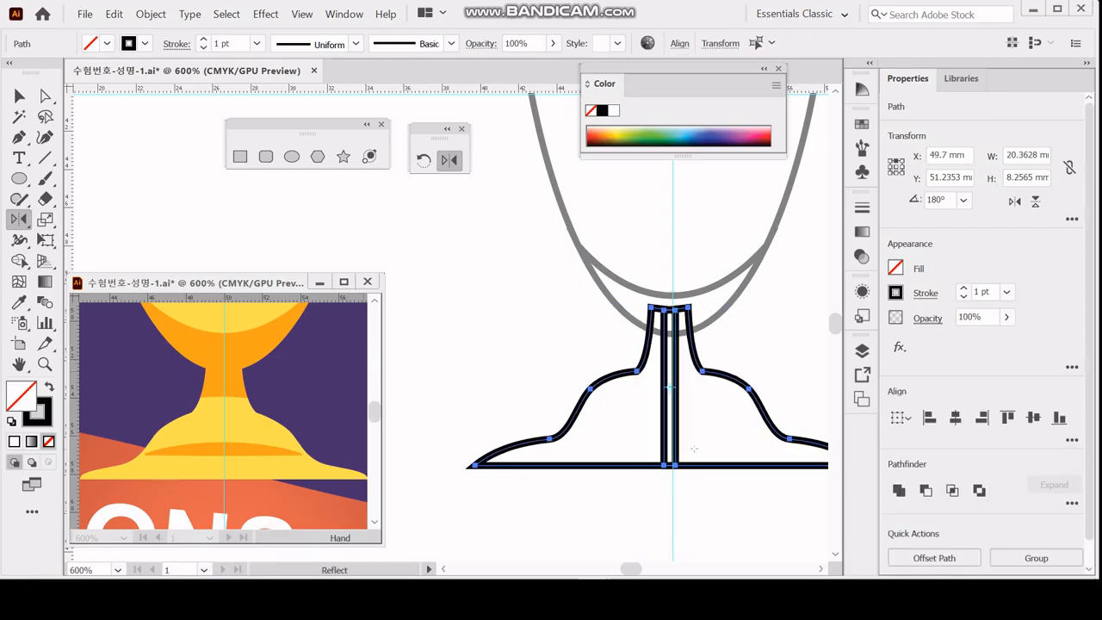
key("Left")
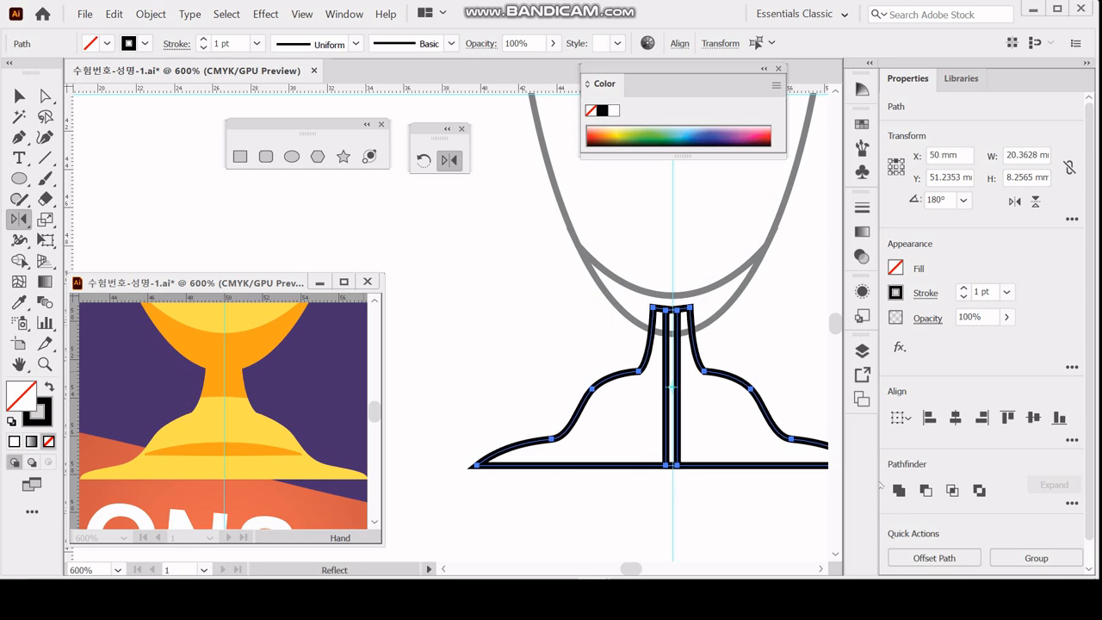
Unite the two overlapping halves into a single base shape and deselect it.
left_click(898, 490)
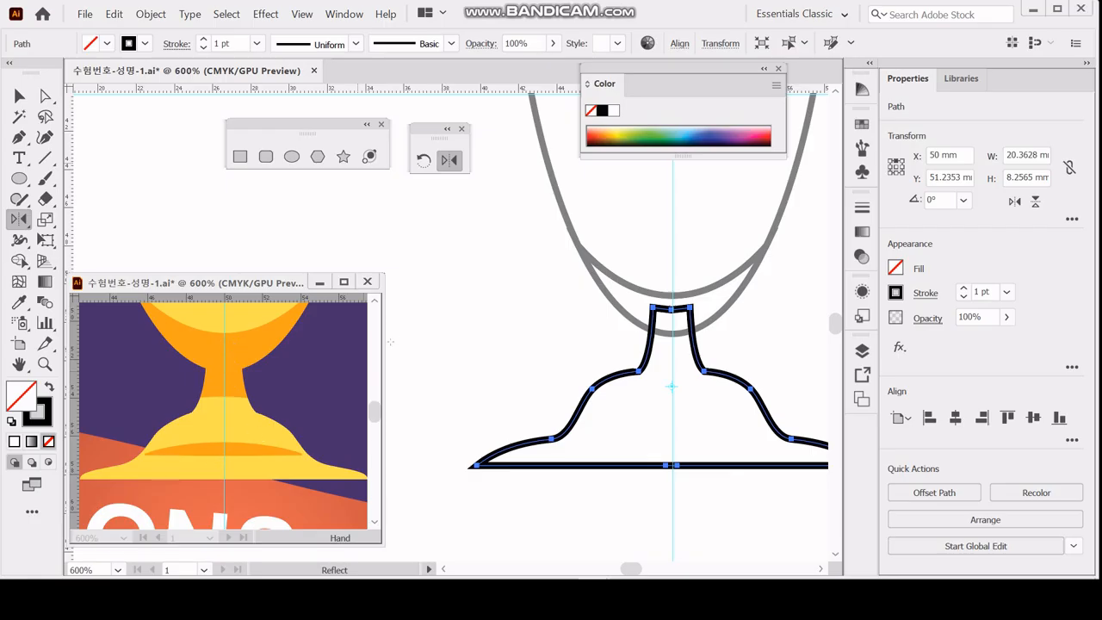
left_click(477, 283, "ctrl")
left_click_drag(554, 312, 508, 313)
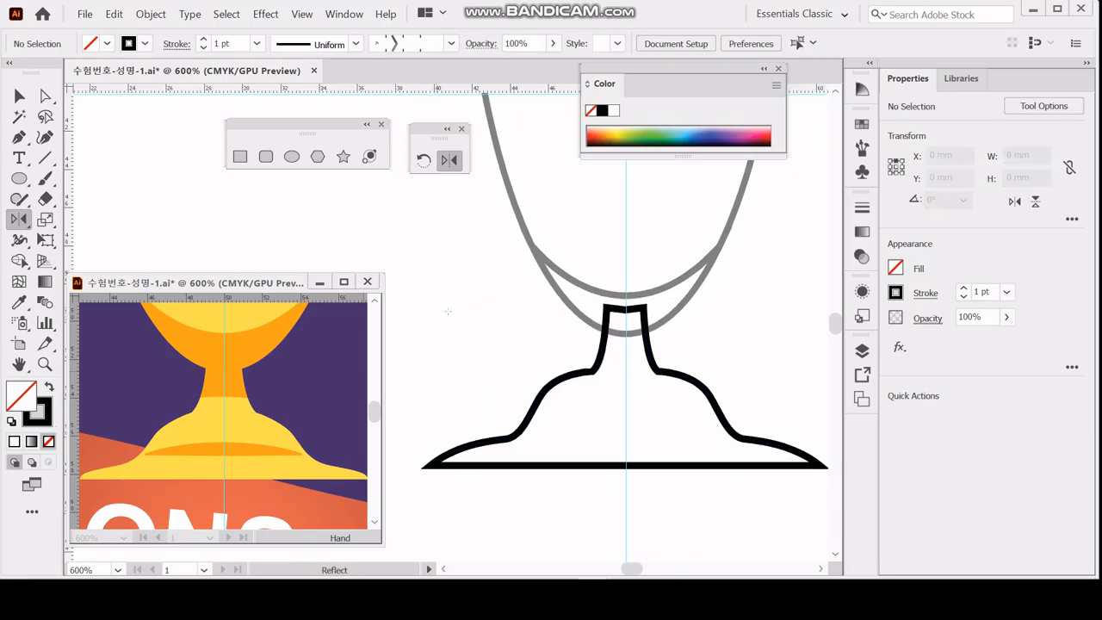
Draw a shallow upward-arched Pen curve about 10 mm wide across the lower stem and lower it slightly.
key("p")
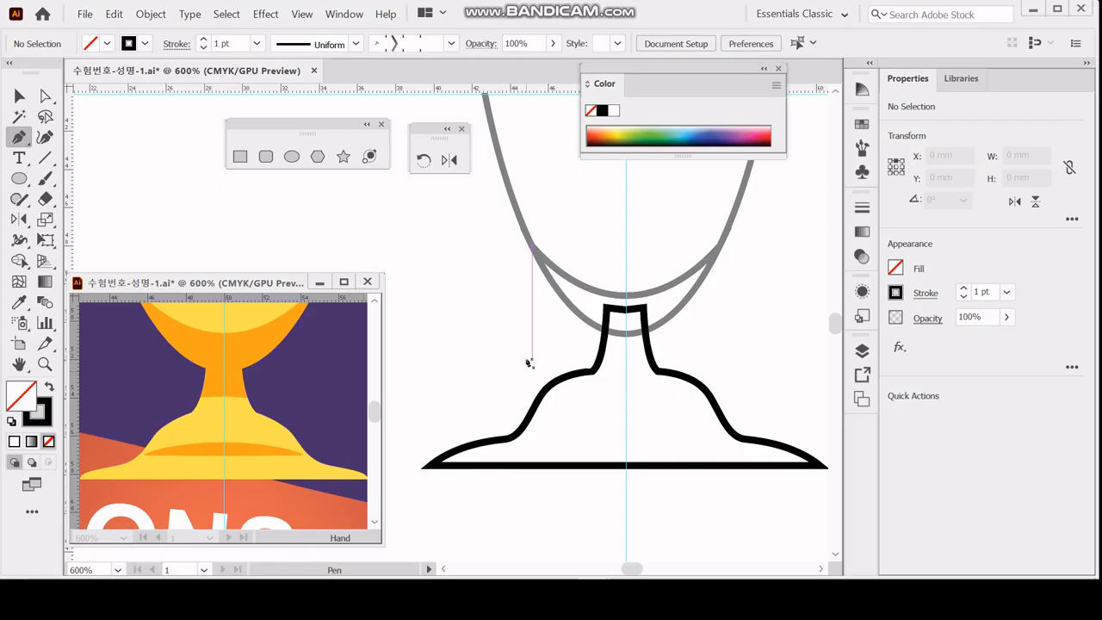
left_click(531, 358)
left_click(729, 356)
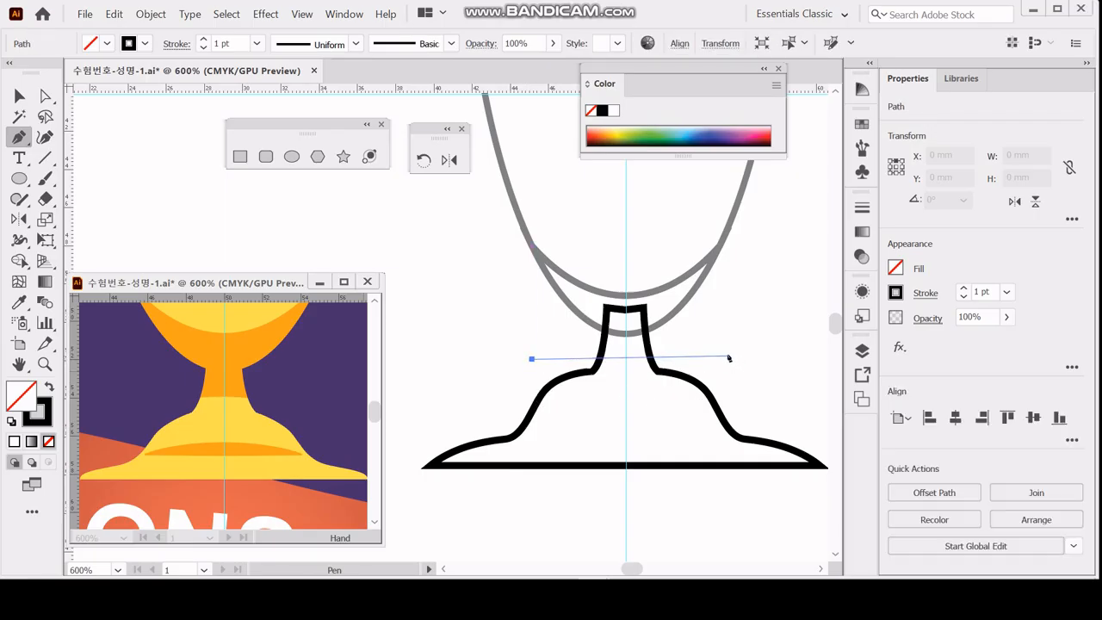
left_click_drag(726, 356, 825, 372)
key("ctrl")
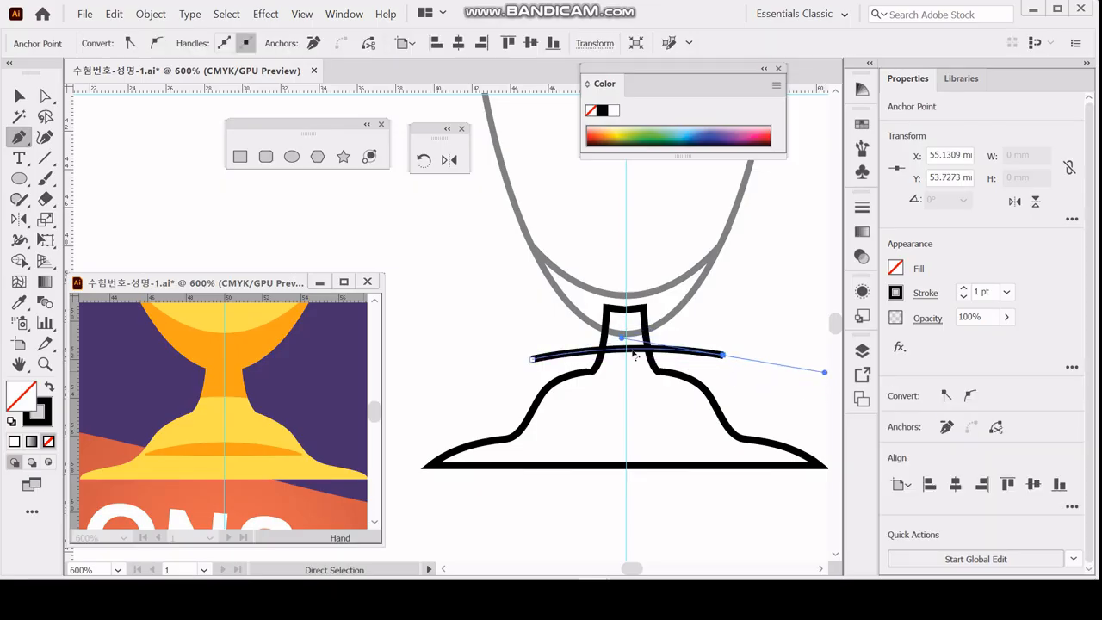
left_click(531, 360, "ctrl+shift")
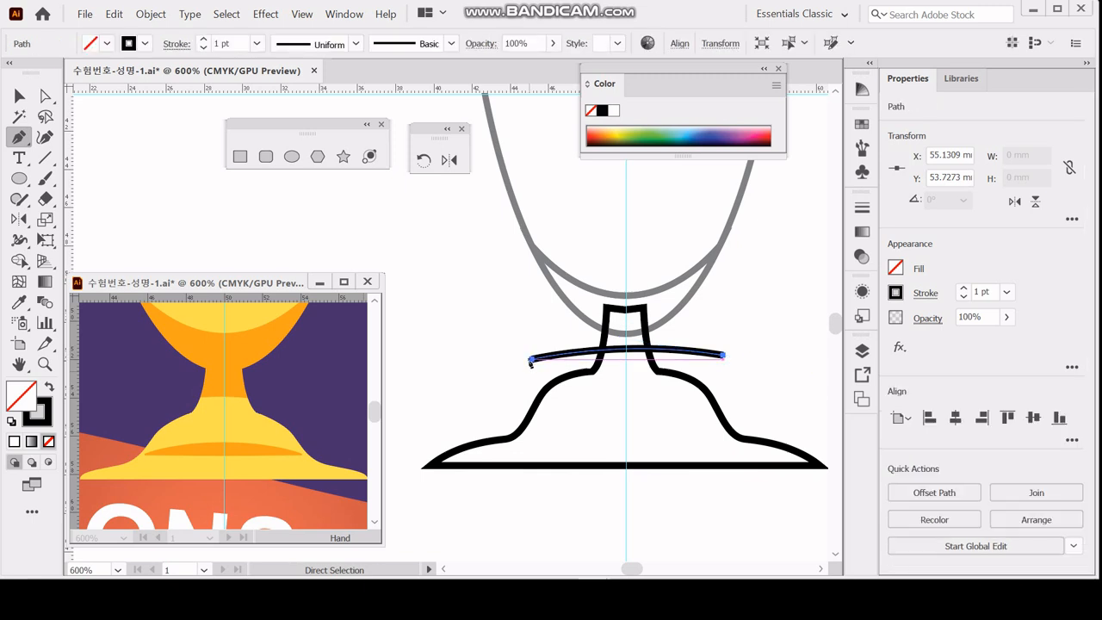
key("v")
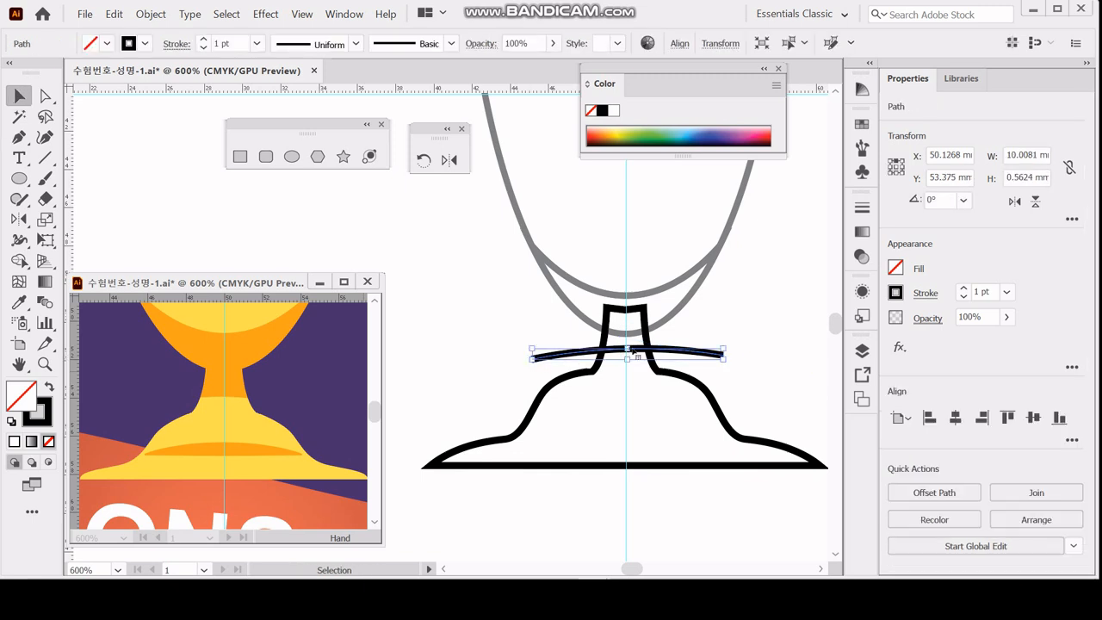
key("ctrl+shift+a")
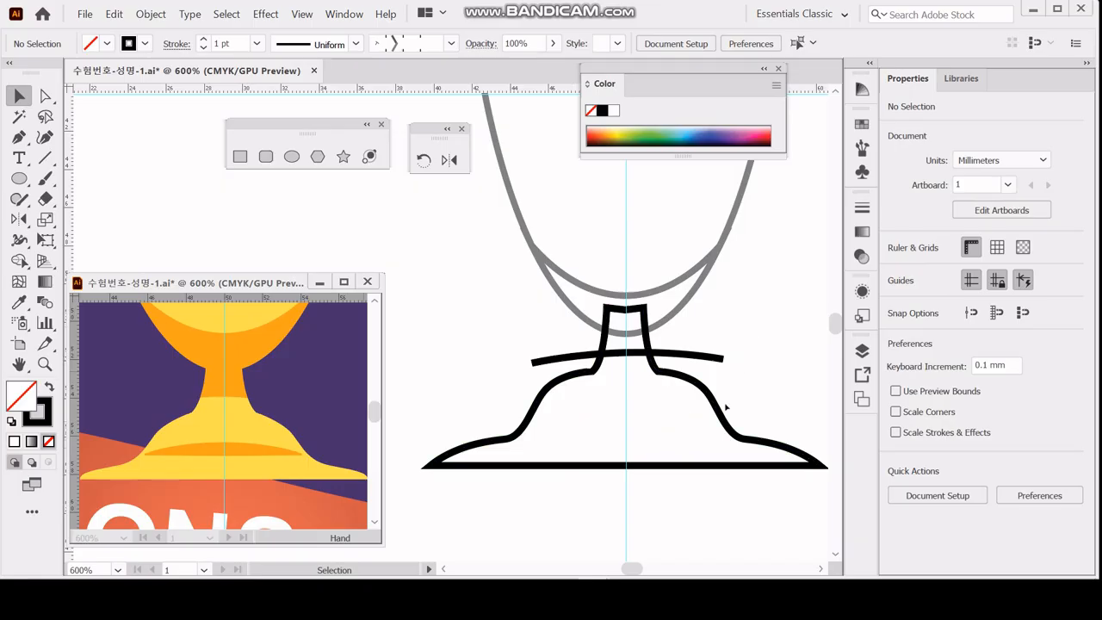
Draw a straight horizontal Pen line about 9.8 mm long across the lower part of the base, extending both ends evenly.
key("backslash")
key("p")
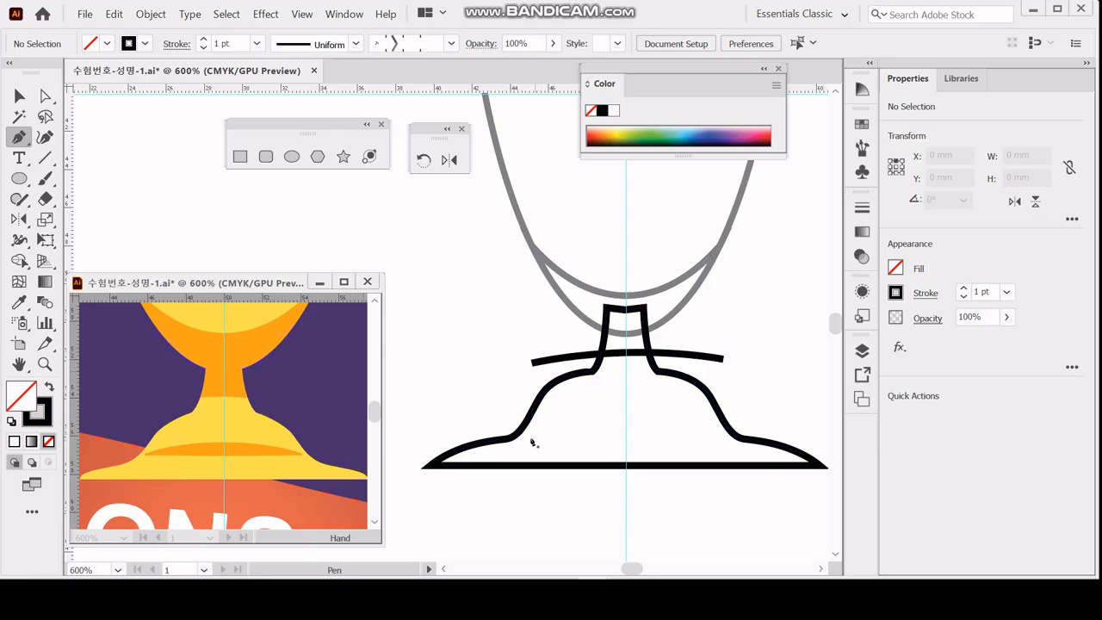
left_click(536, 434)
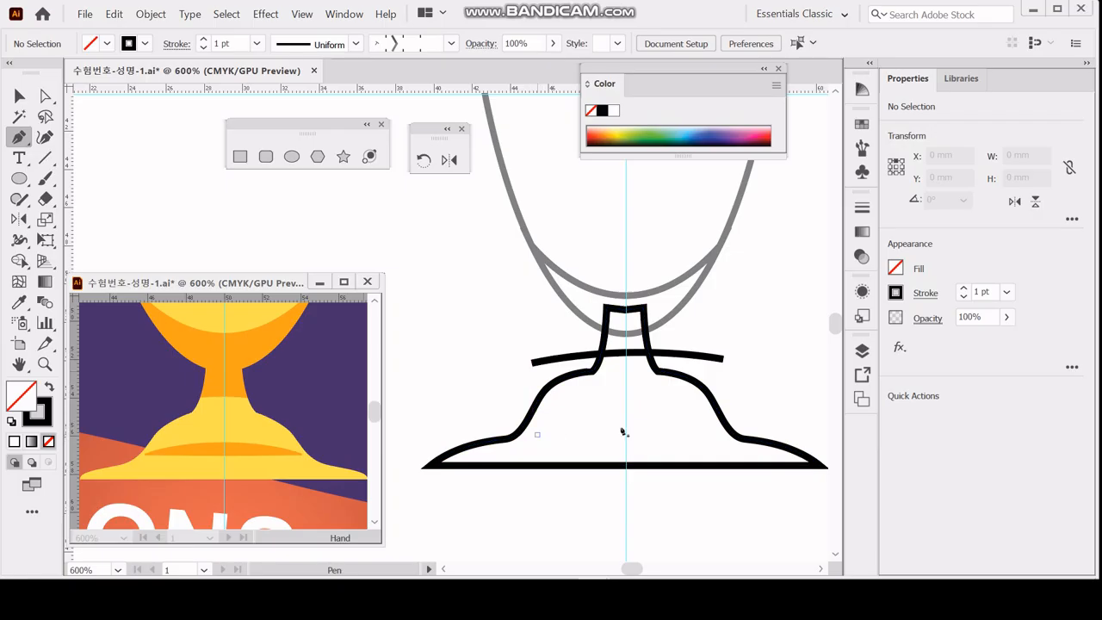
left_click(714, 435, "shift")
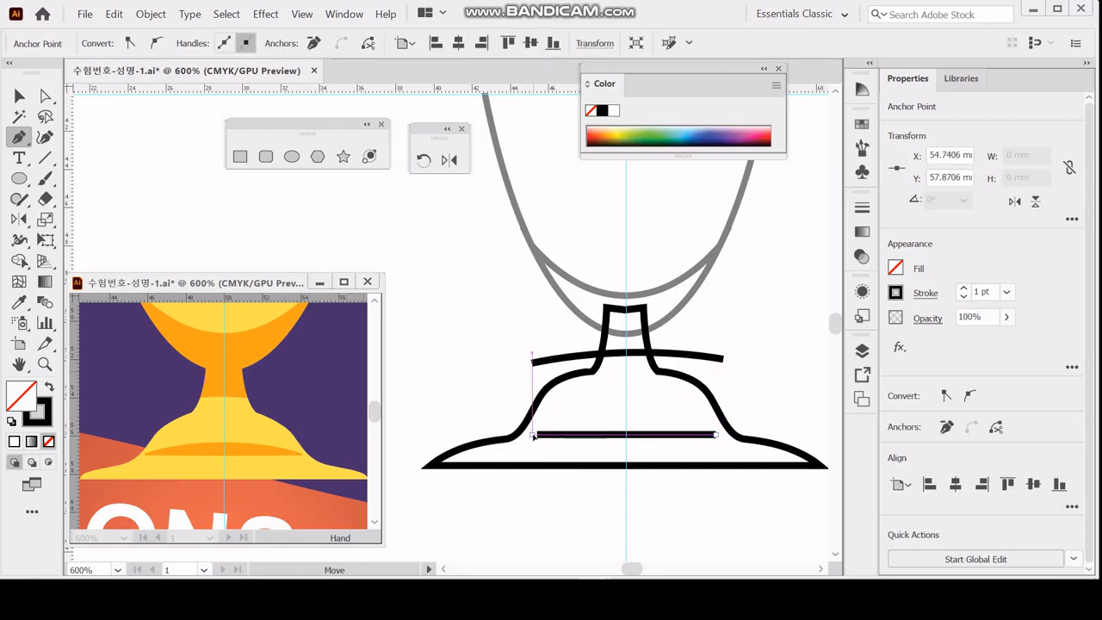
left_click(534, 435, "ctrl")
left_click_drag(716, 434, 720, 435)
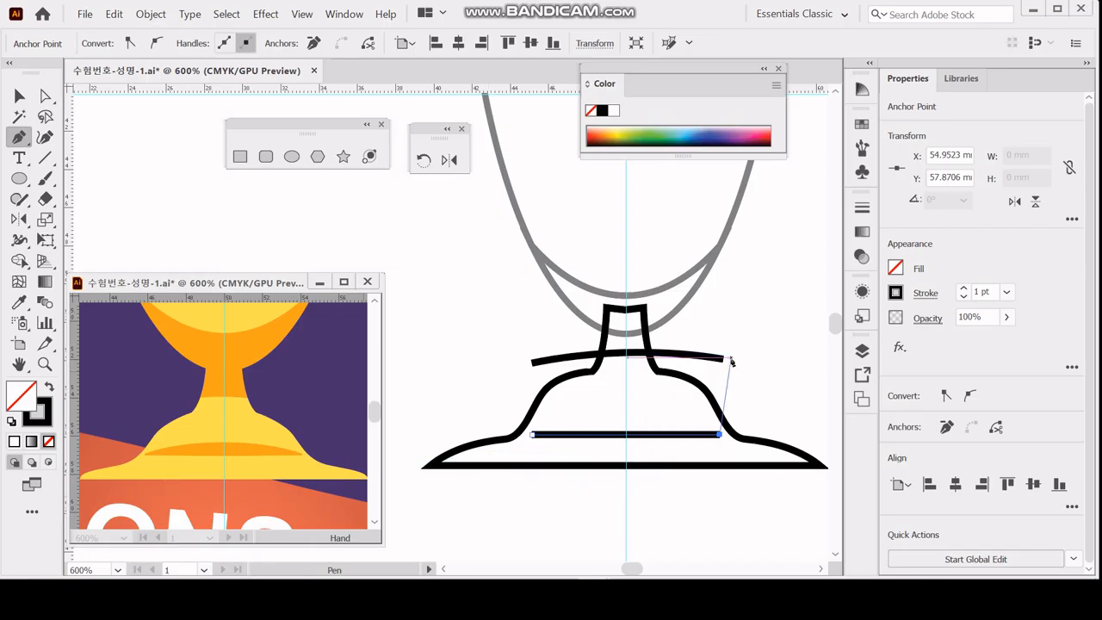
Give the horizontal line a 2 pt stroke and the flat-bottomed, arched-top width profile.
left_click(924, 293)
key("ctrl")
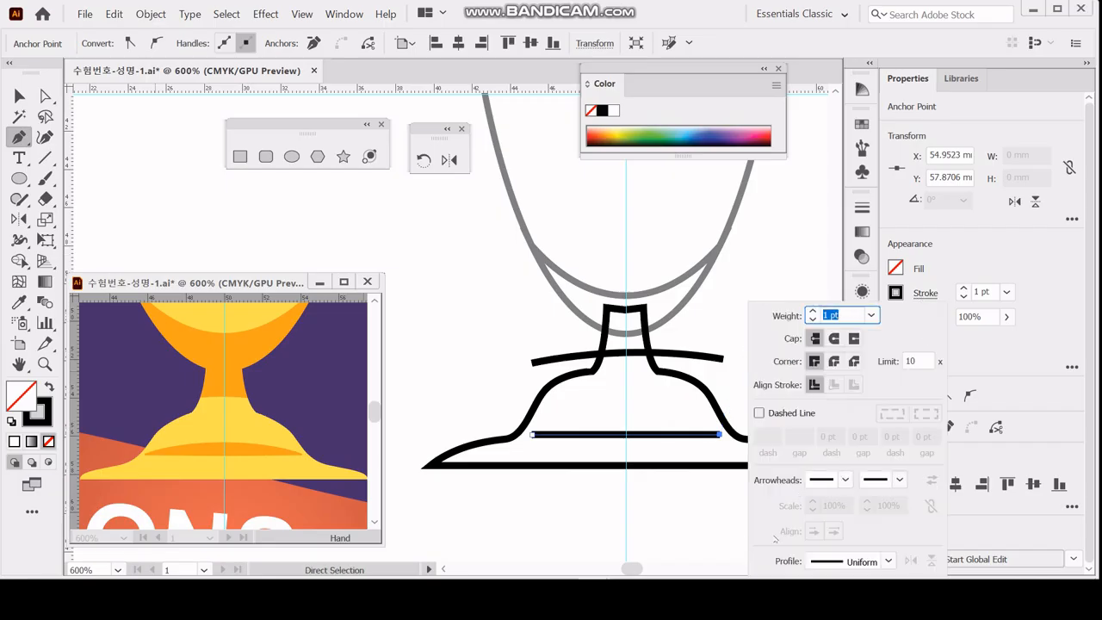
left_click(813, 311)
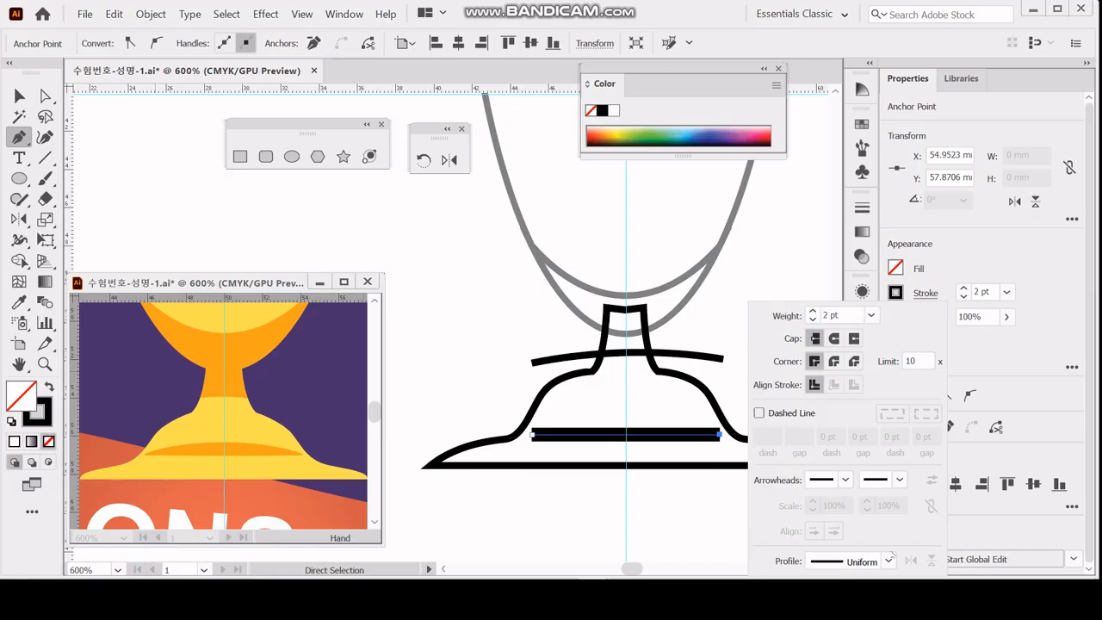
left_click(890, 561)
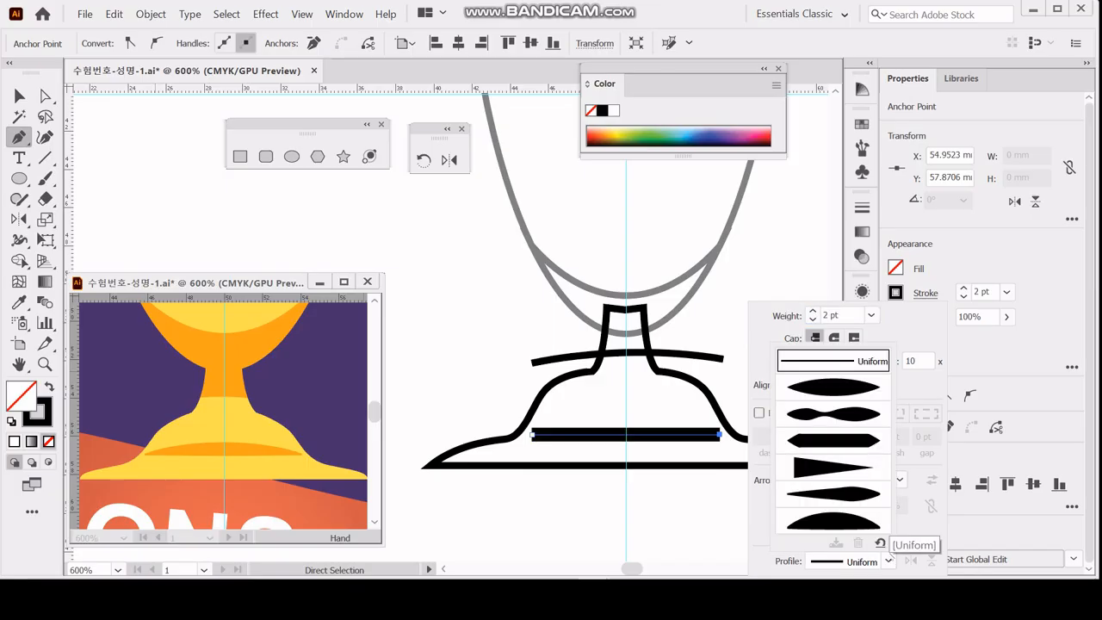
left_click(840, 389)
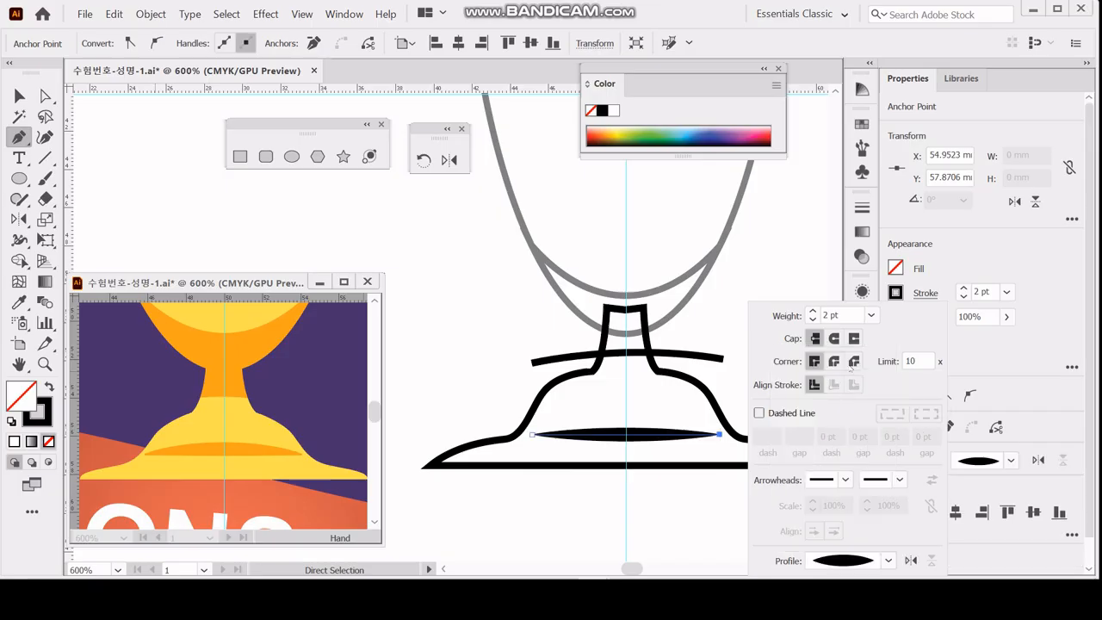
left_click(888, 561)
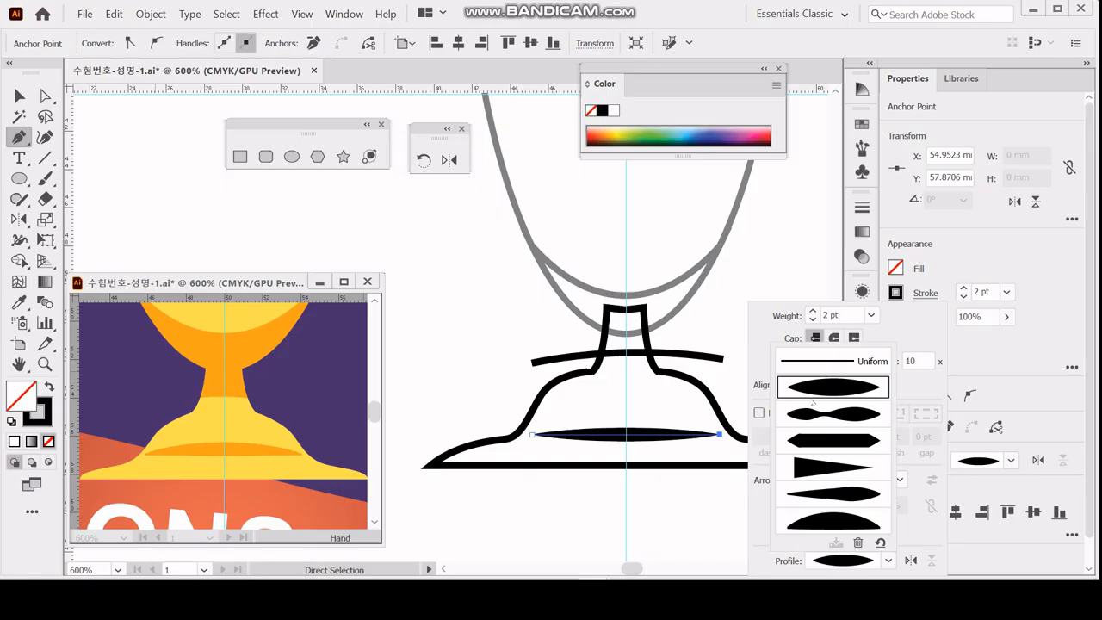
left_click(826, 415)
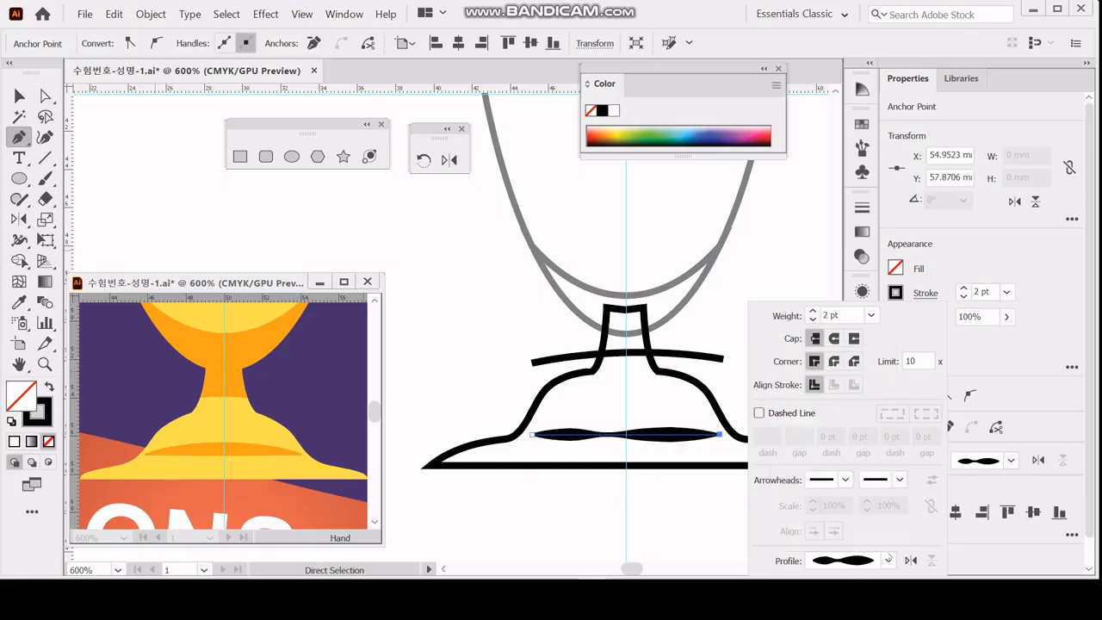
left_click(888, 561)
left_click(855, 523)
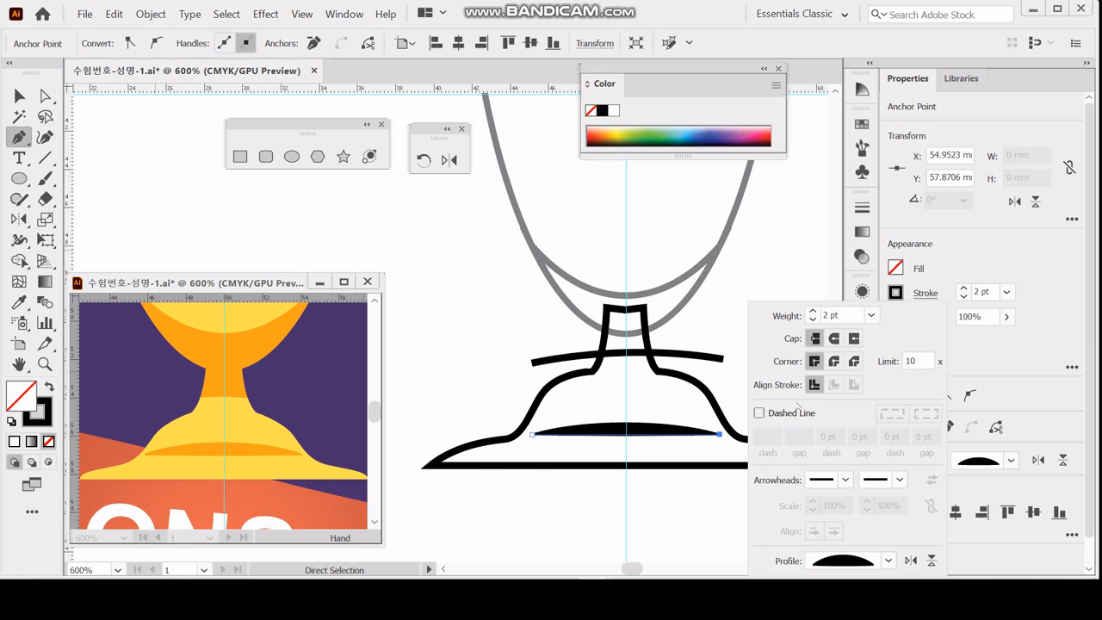
left_click(748, 387)
key("ctrl+y")
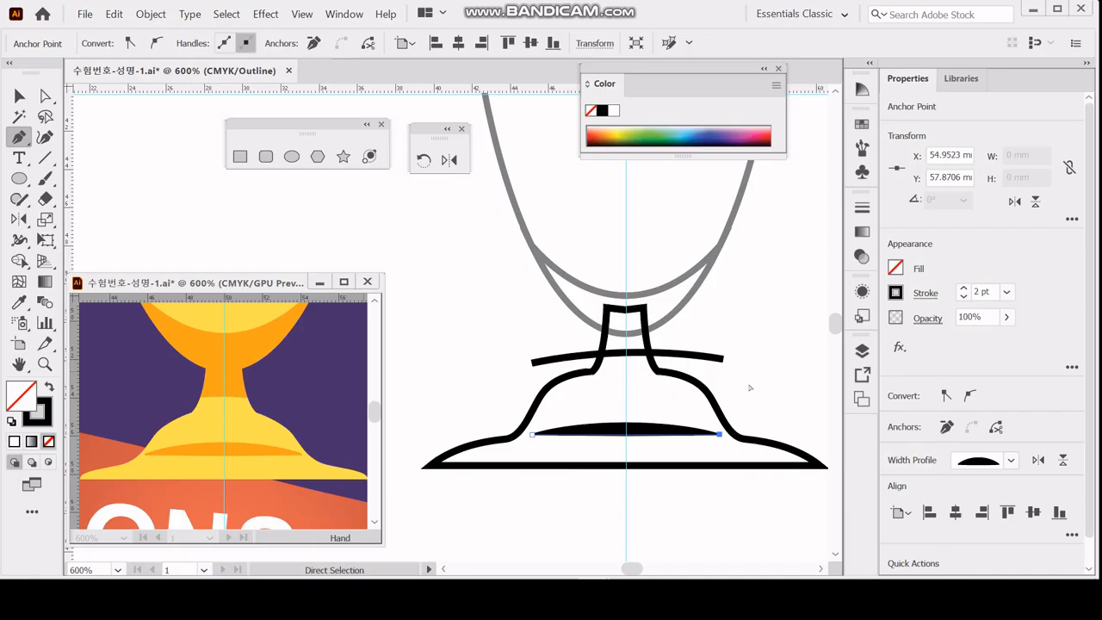
key("ctrl+y")
Expand the appearance of the arched line into a filled shape and deselect it.
left_click_drag(718, 433, 159, 22)
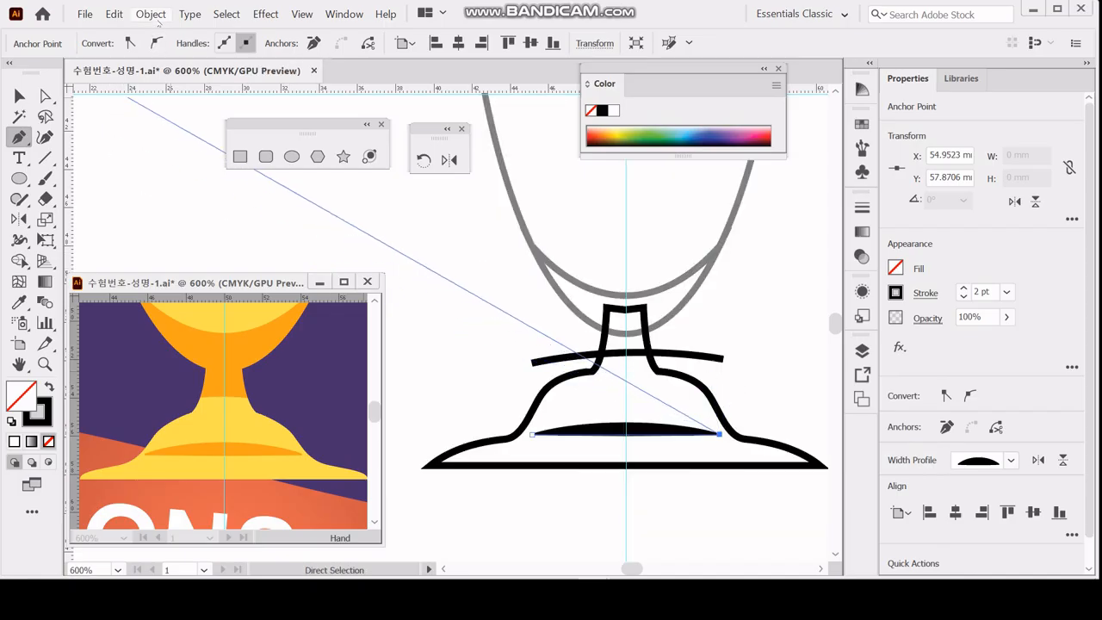
left_click(152, 17)
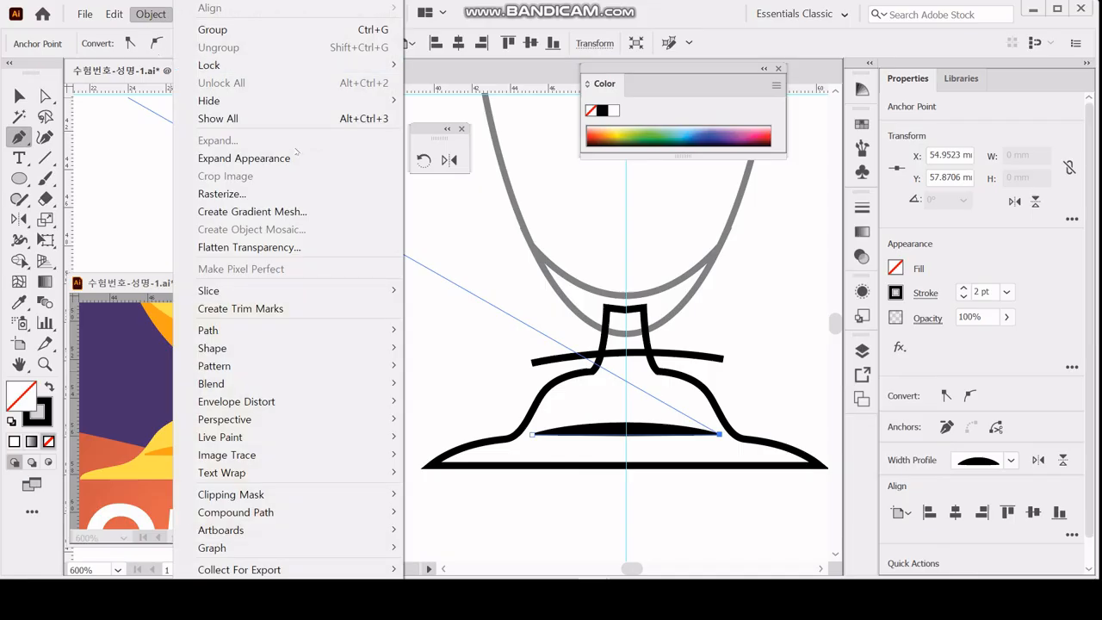
left_click(287, 159)
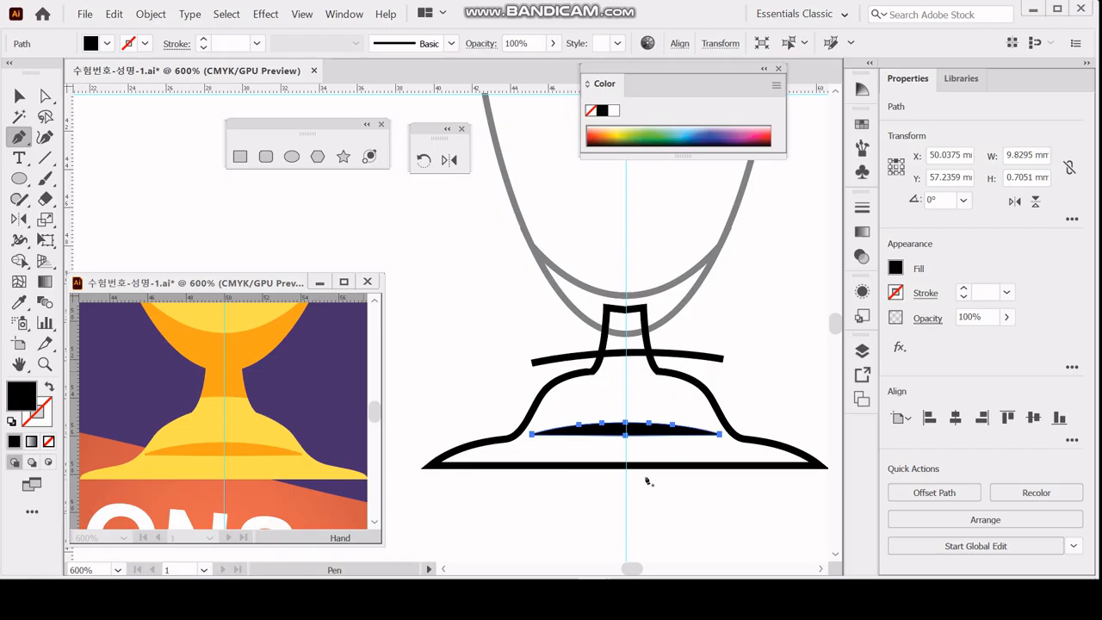
key("ctrl")
left_click(498, 339, "ctrl")
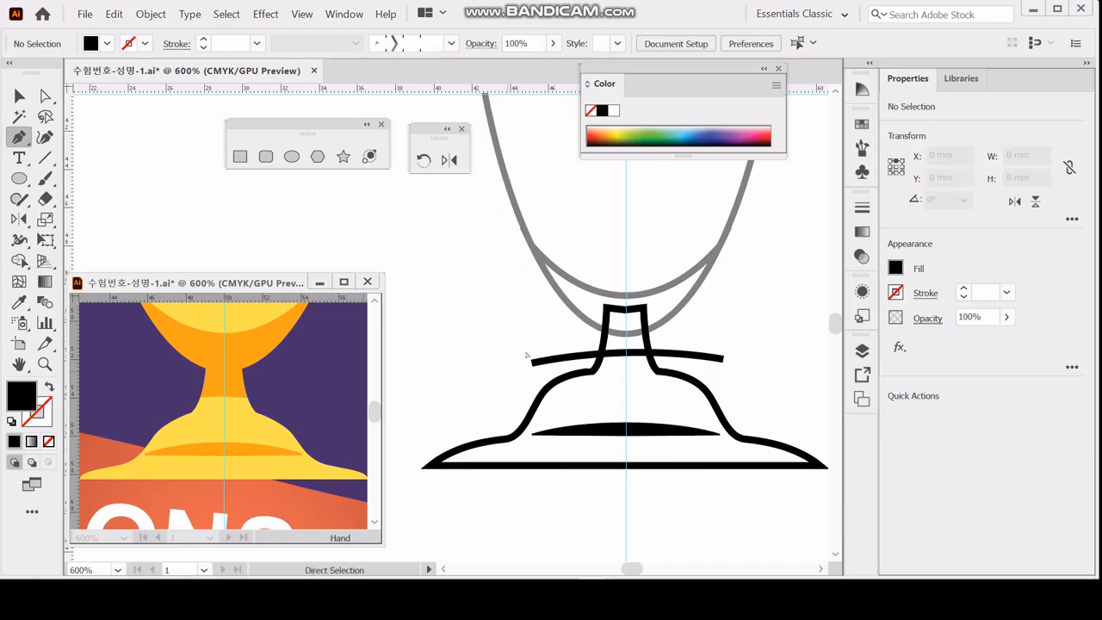
Divide the base shape along the shallow curve crossing the stem using Pathfinder Divide.
left_click(587, 398, "ctrl")
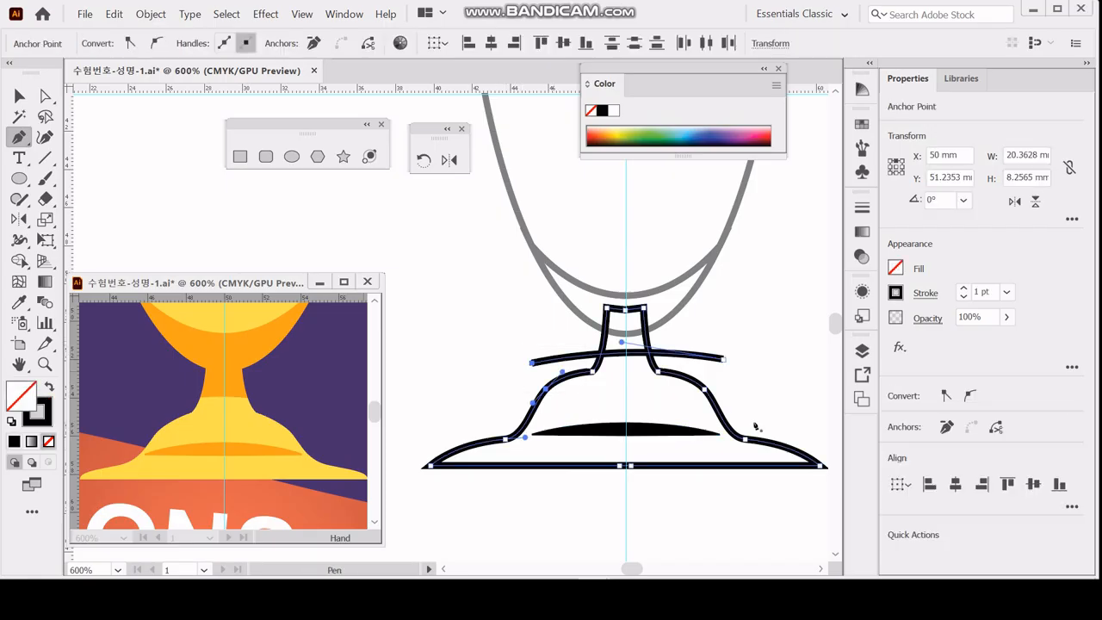
key("v")
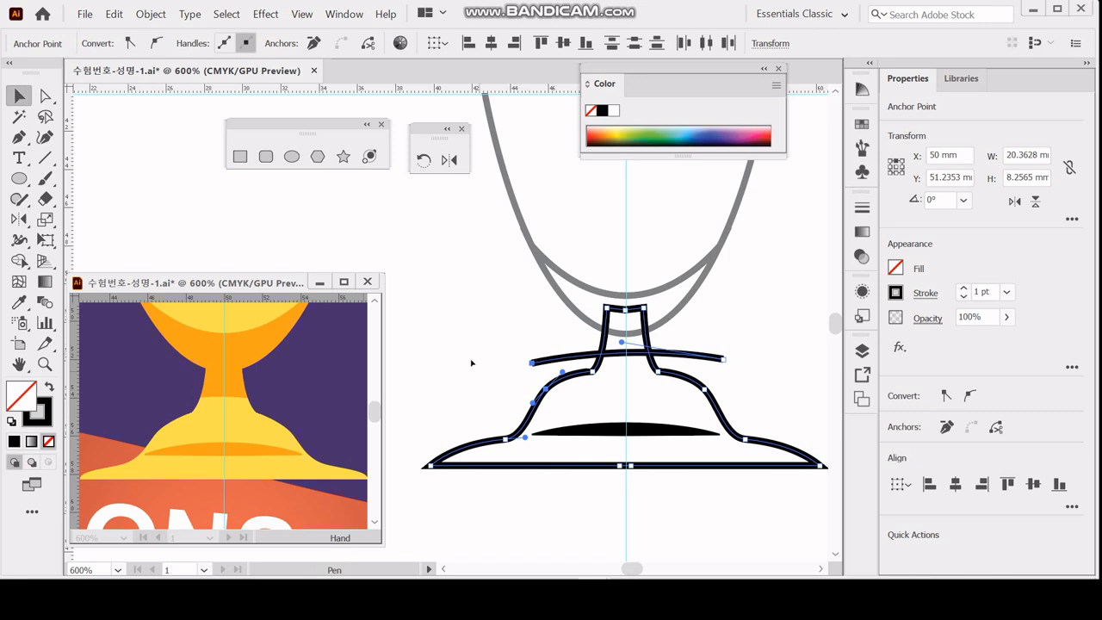
left_click_drag(492, 336, 575, 397)
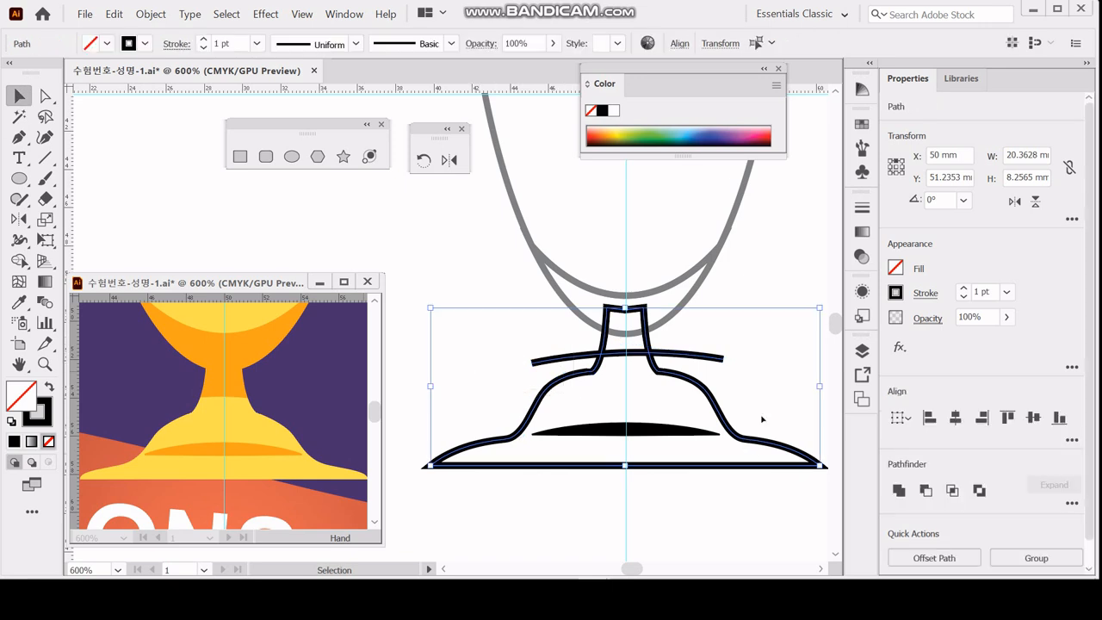
left_click(1072, 504)
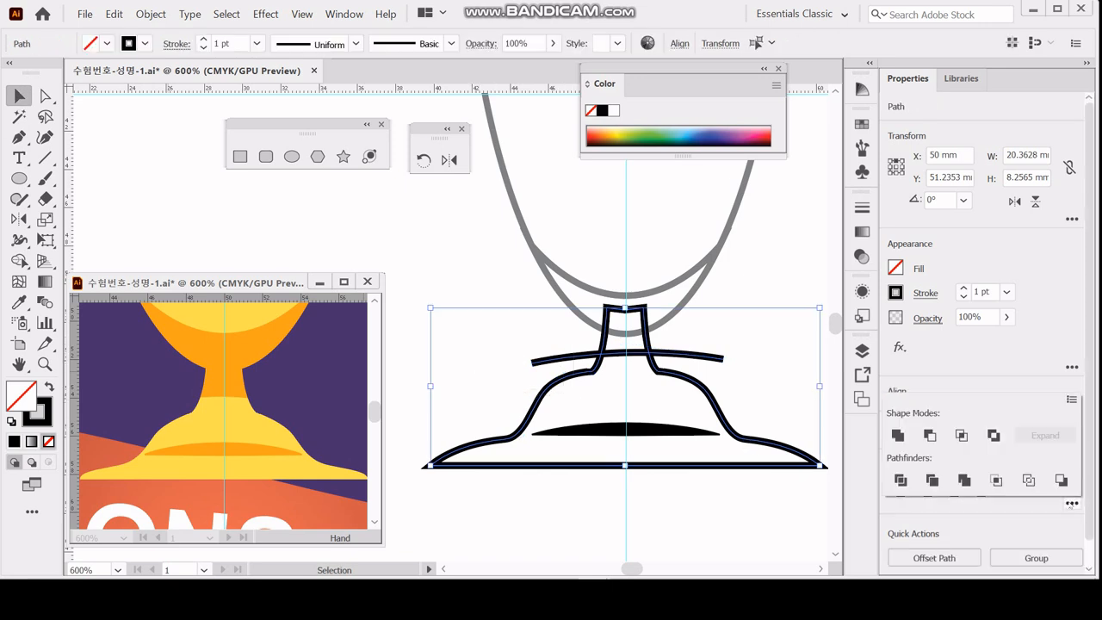
left_click(900, 481)
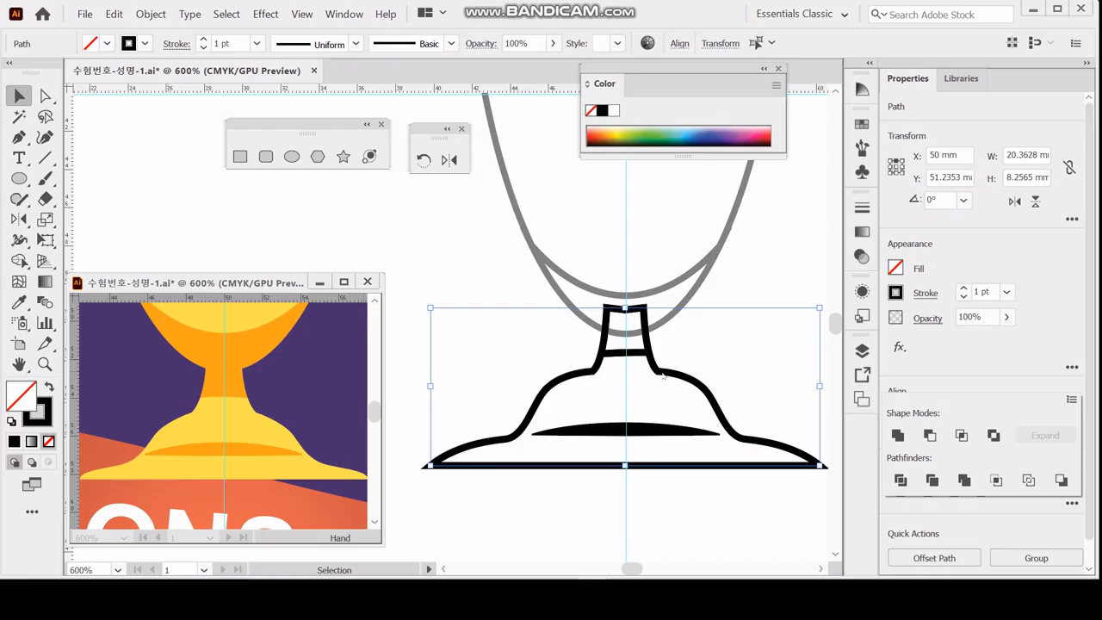
Inside the divided group, fill the base yellow and the stem piece orange (M 40, Y 100) without strokes, and exit isolation.
double_click(661, 375)
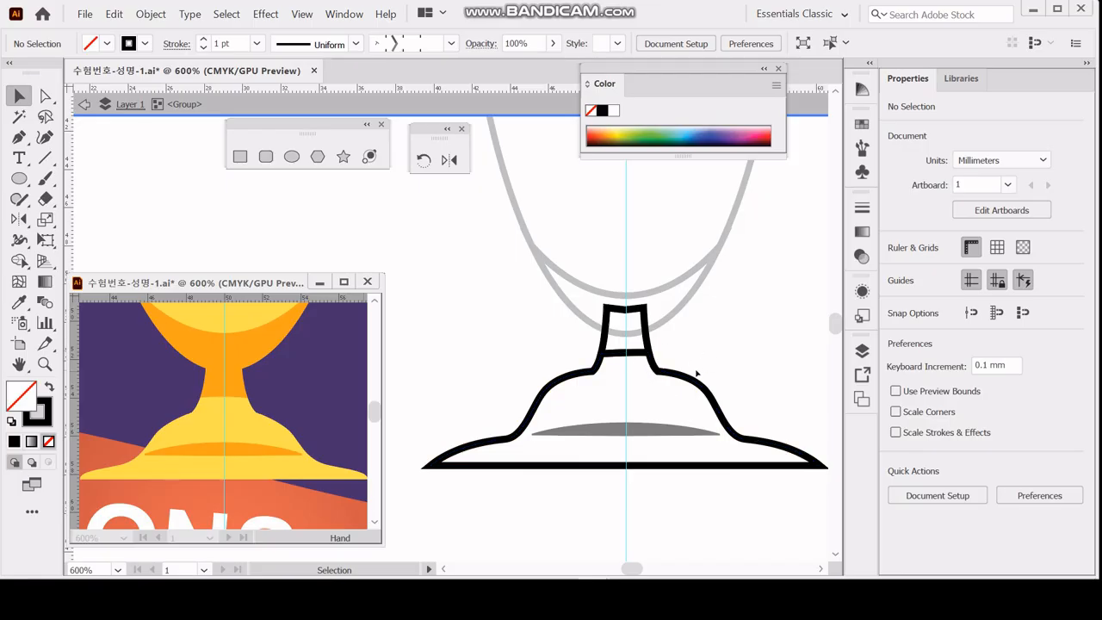
key("ctrl+z")
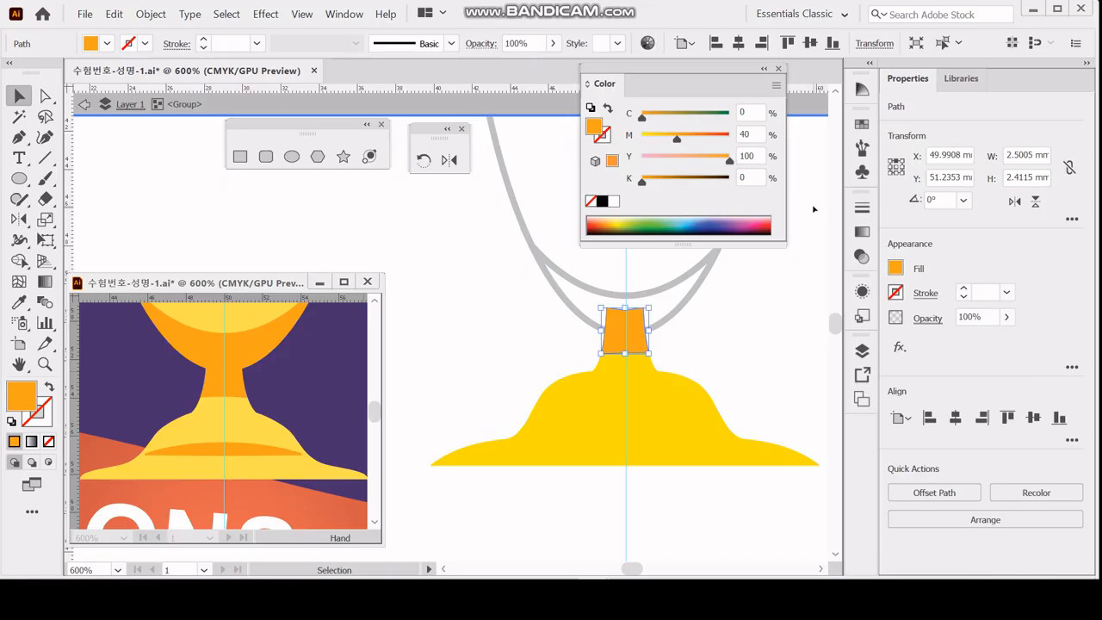
key("Escape")
left_click(754, 344)
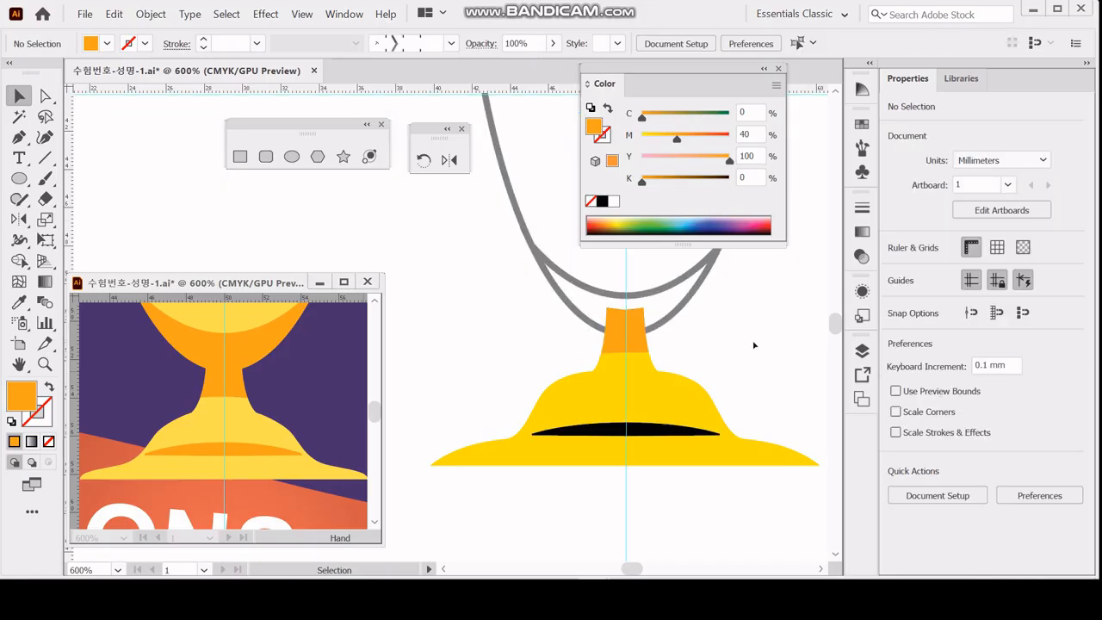
Fill the thin arched shape on the base with the stem's orange using the Eyedropper and deselect it.
left_click(682, 426)
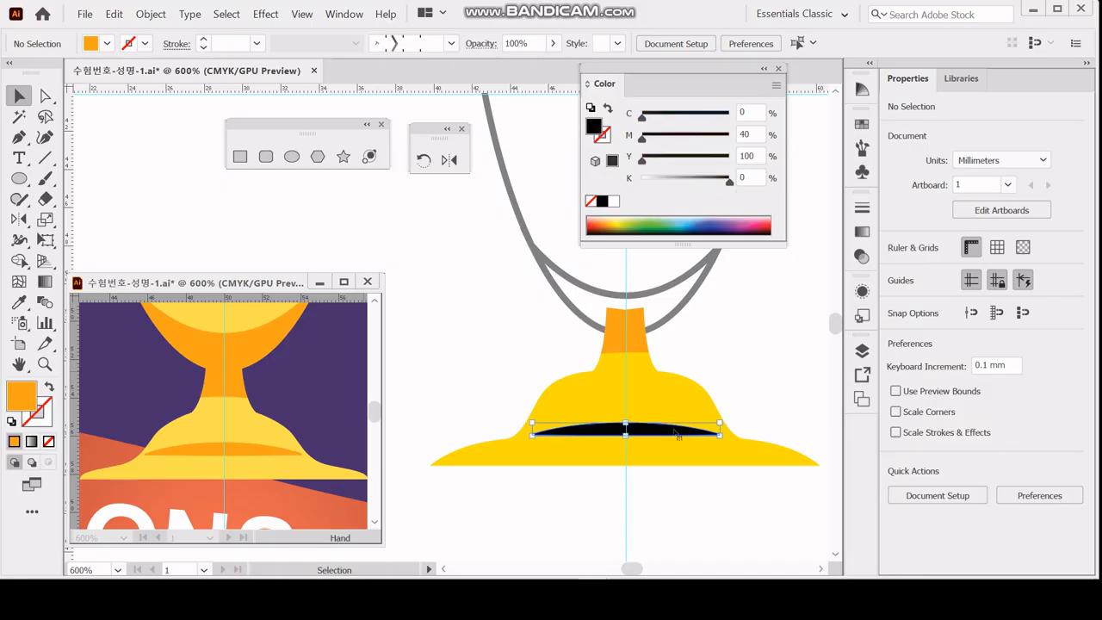
key("i")
left_click(646, 332)
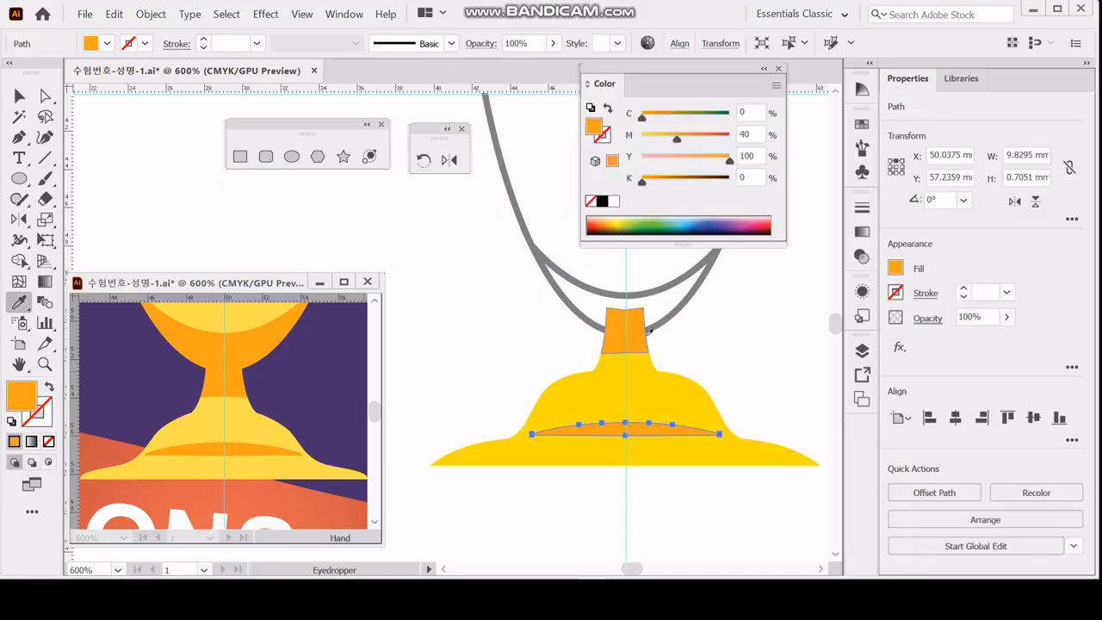
key("v")
left_click(725, 322)
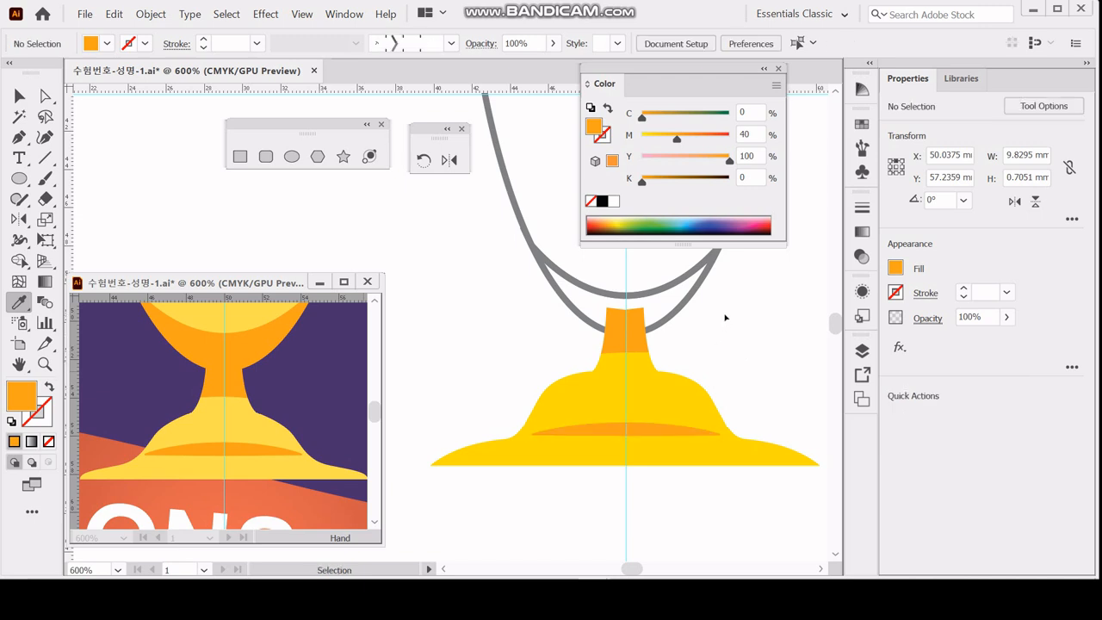
Unite the orange stem piece with the crescent at the bottom of the cup using Pathfinder Unite.
left_click(637, 318)
left_click_drag(638, 318, 598, 361)
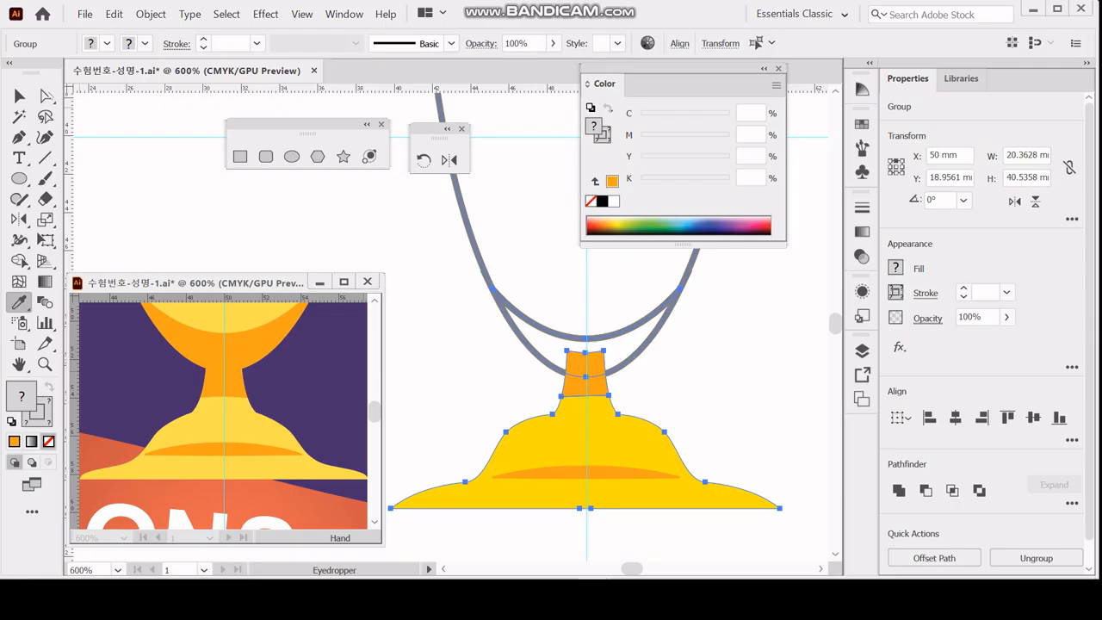
left_click(47, 97)
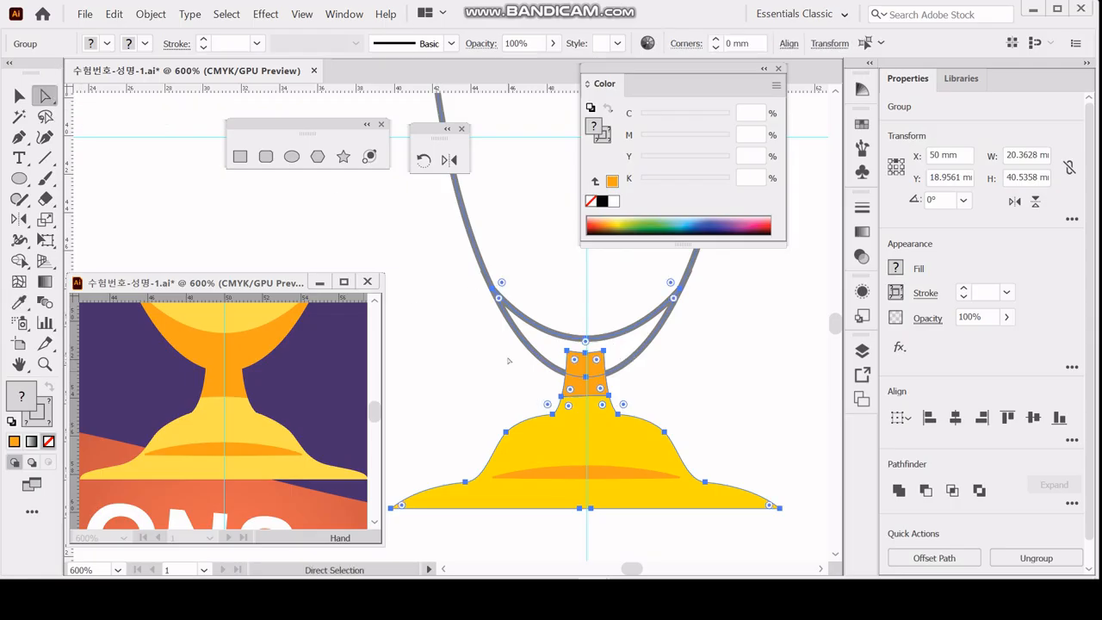
left_click_drag(506, 357, 630, 379)
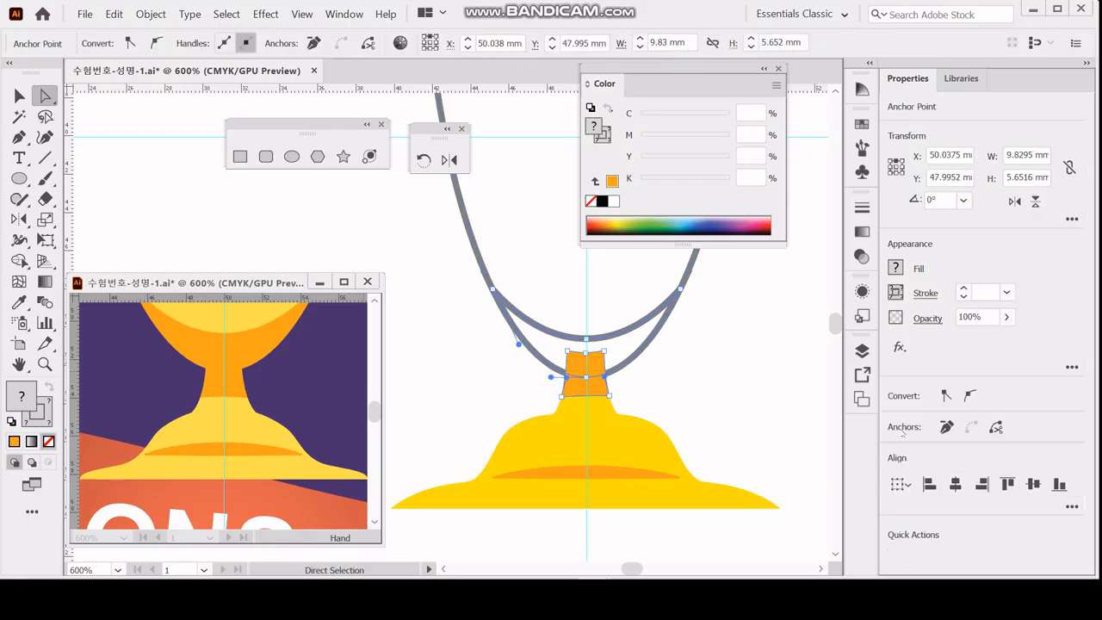
left_click(343, 14)
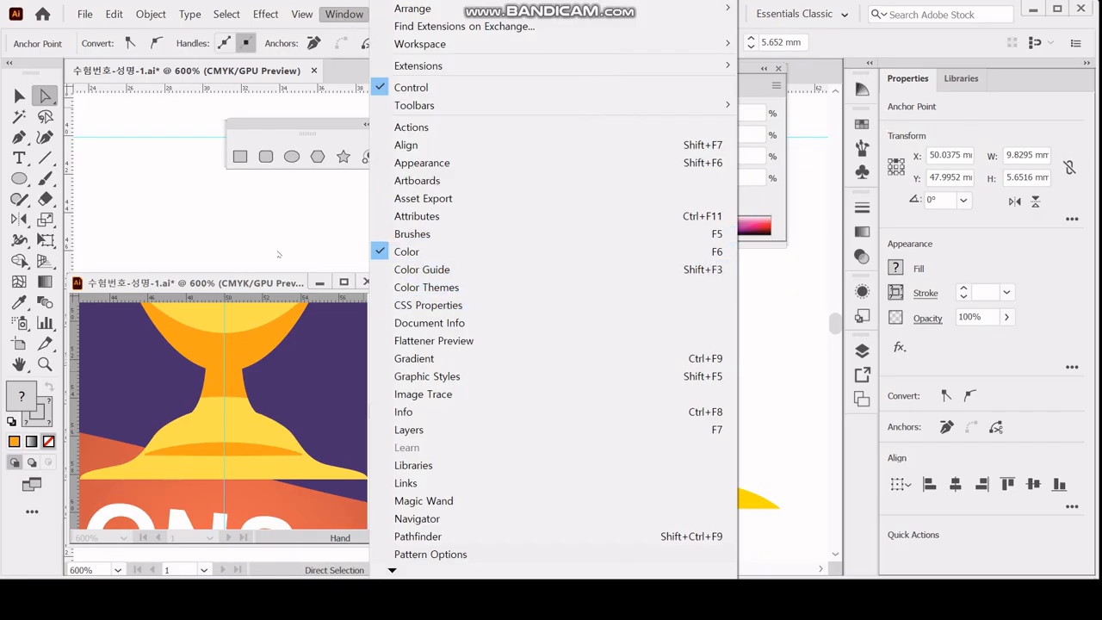
left_click(481, 535)
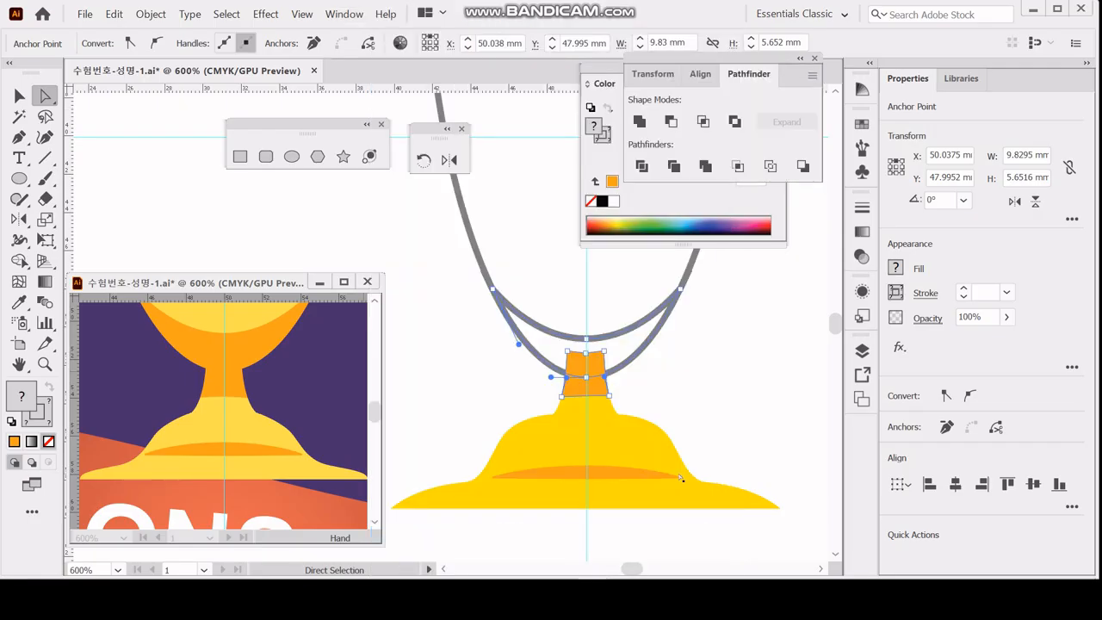
left_click_drag(766, 62, 686, 249)
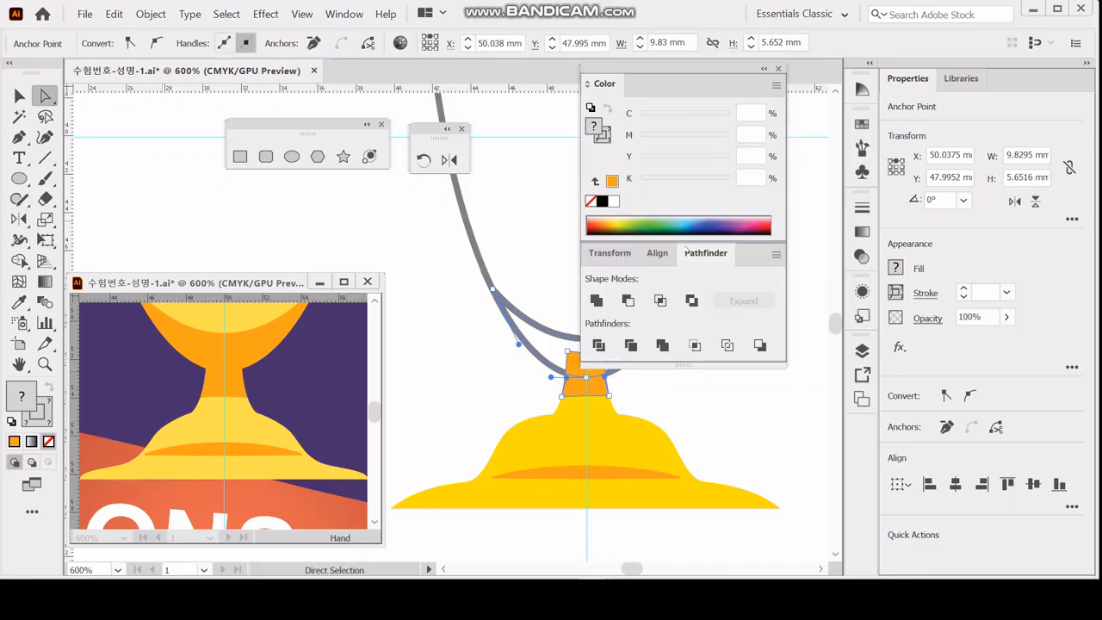
left_click(597, 301)
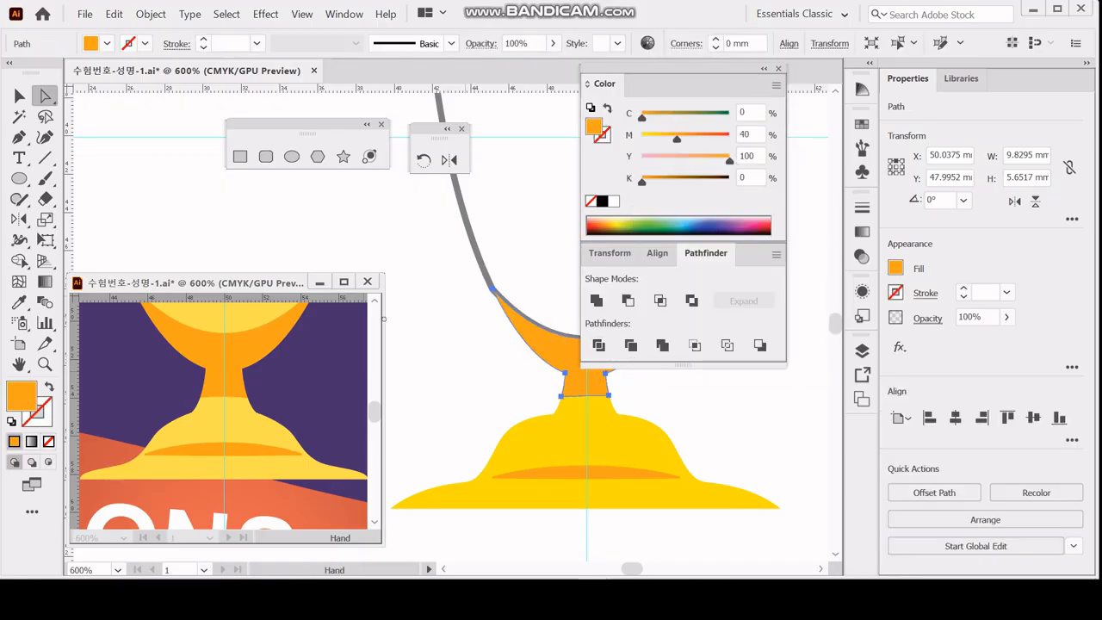
Turn the cup outline's stroke into a fill and colour it yellow with M 10, Y 80.
scroll(462, 297, "up", 2)
scroll(462, 297, "right", 2)
left_click(356, 222)
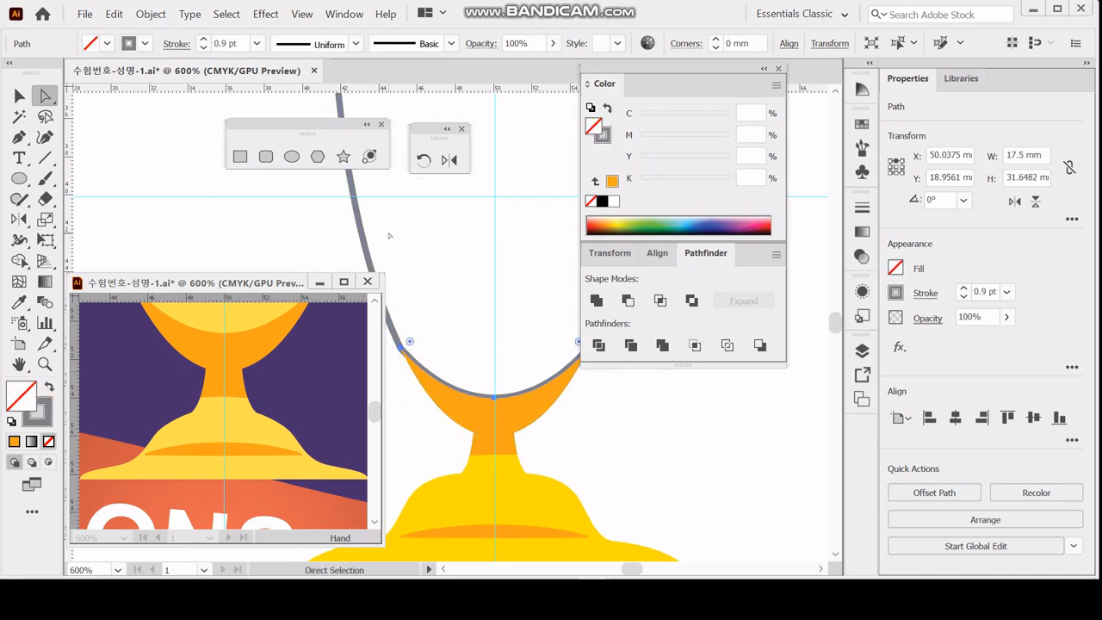
left_click(50, 388)
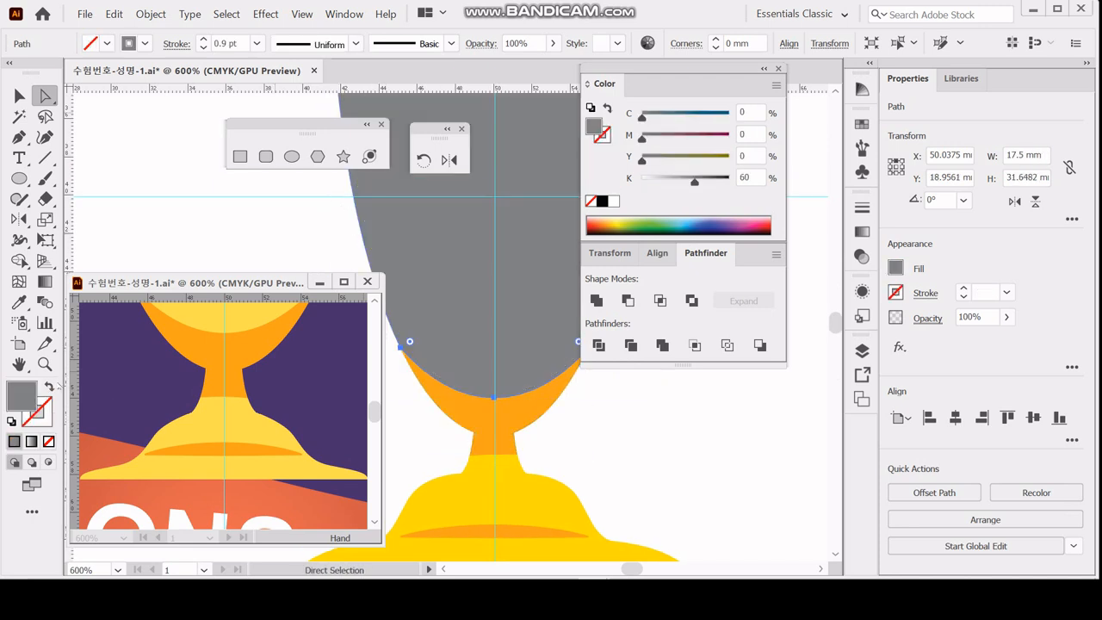
left_click(749, 135)
type("10")
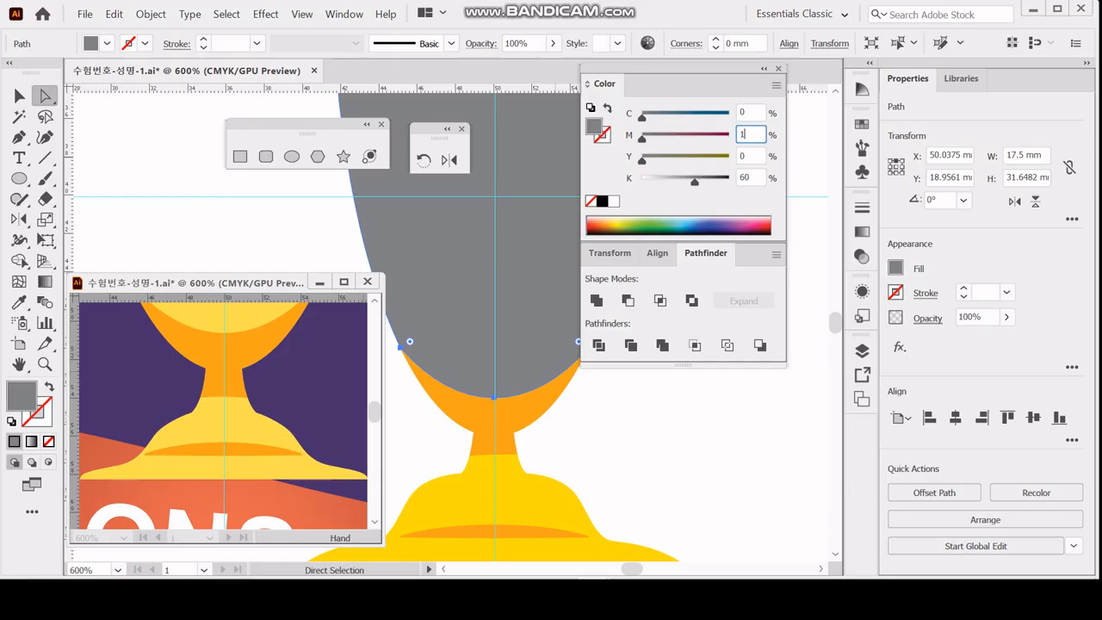
key("Tab")
type("80")
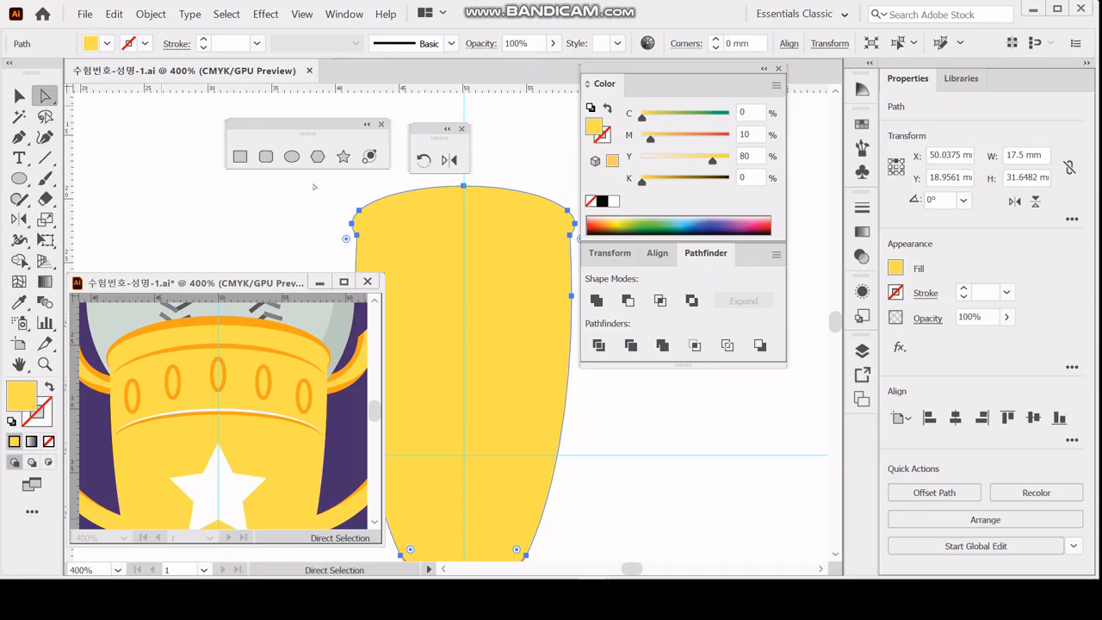
Copy the upper rim segments of the cup outline and paste them in front.
left_click_drag(328, 178, 581, 241)
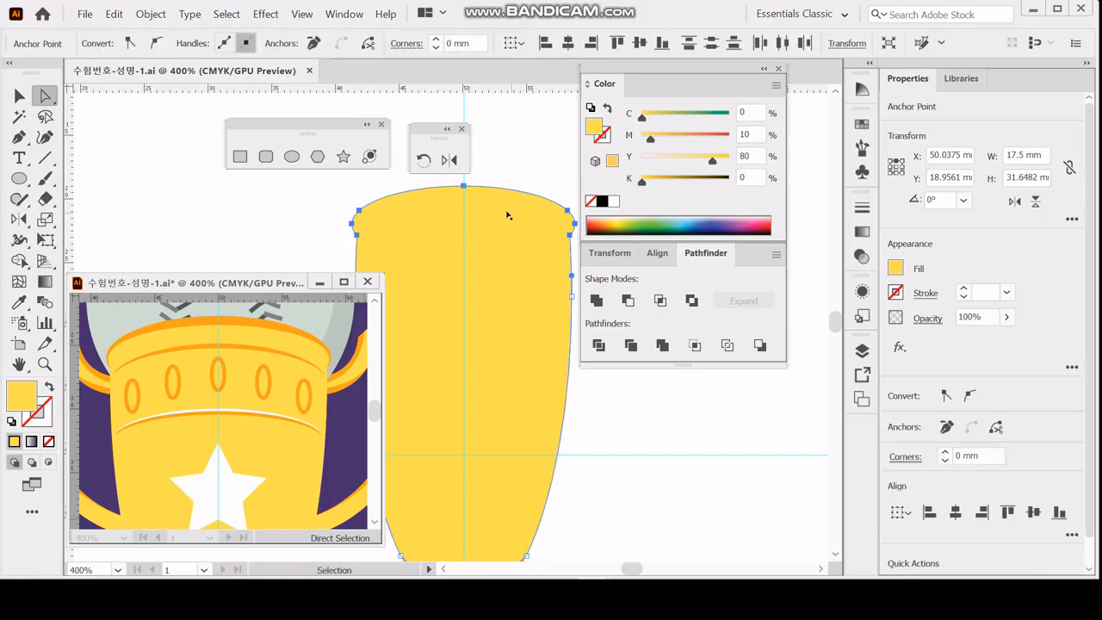
key("ctrl+c")
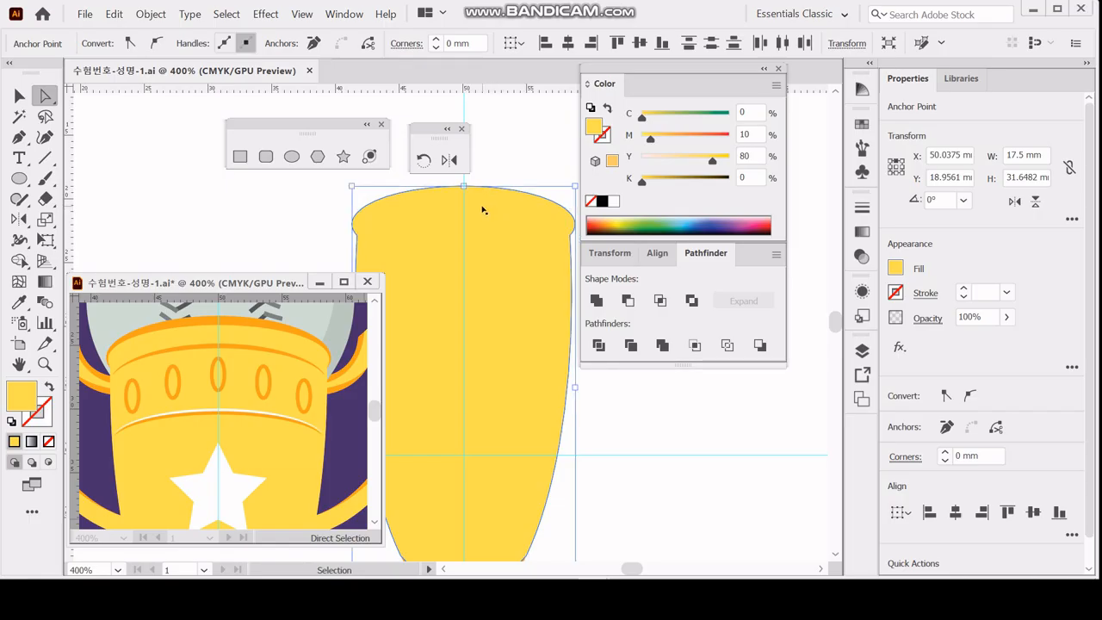
key("ctrl+f")
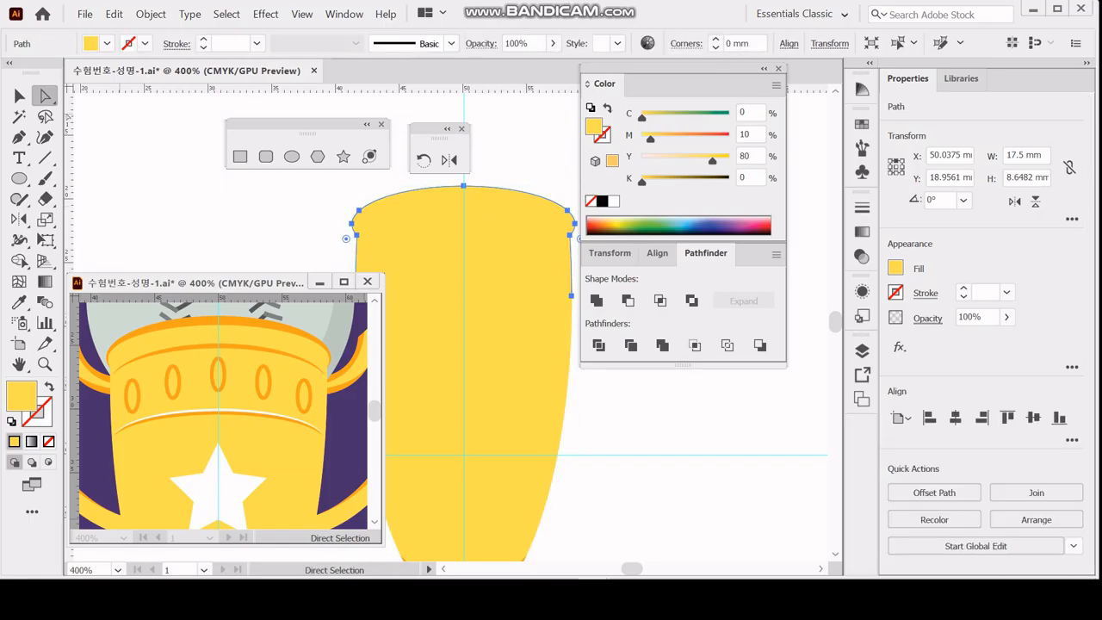
left_click(153, 15)
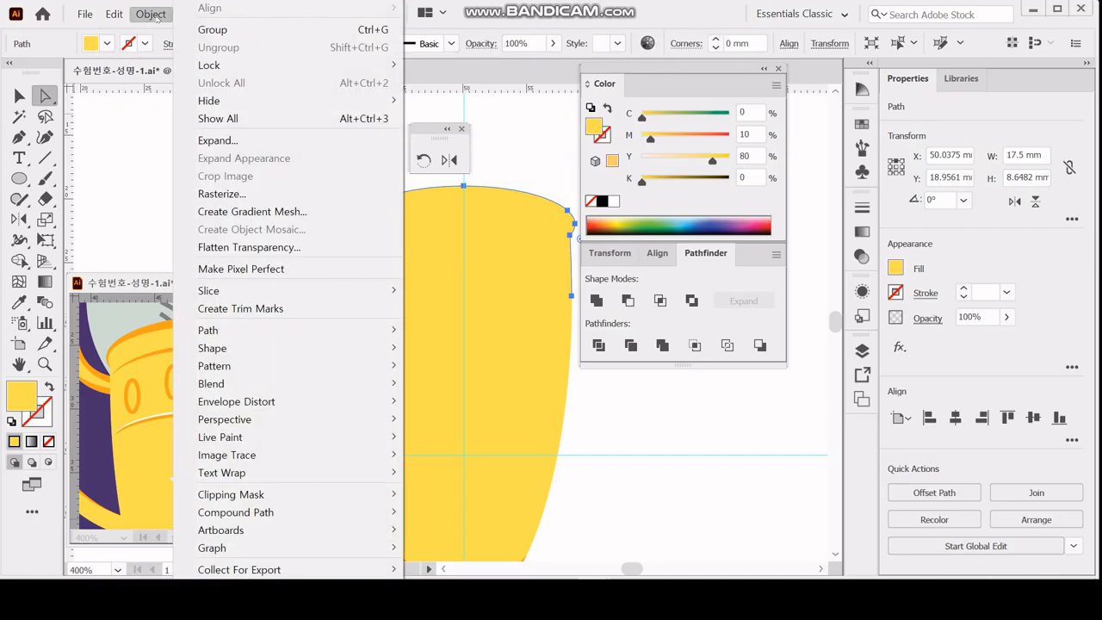
mouse_move(113, 15)
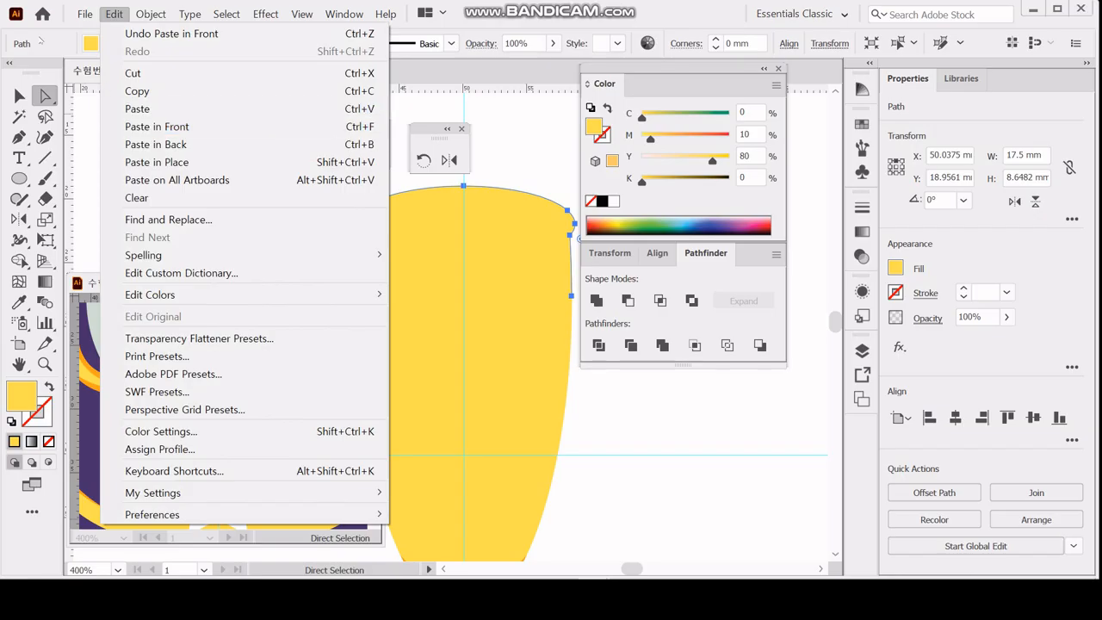
left_click(40, 41)
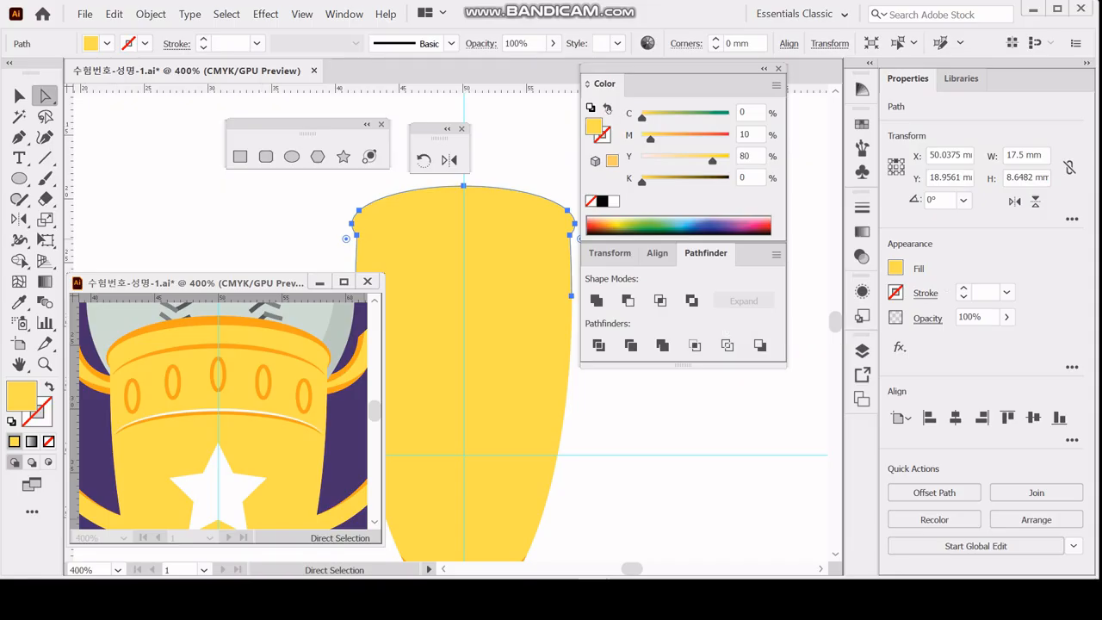
Swap the pasted rim path's fill to a stroke, colour it orange with M 40, Y 100, and deselect it.
left_click(607, 109)
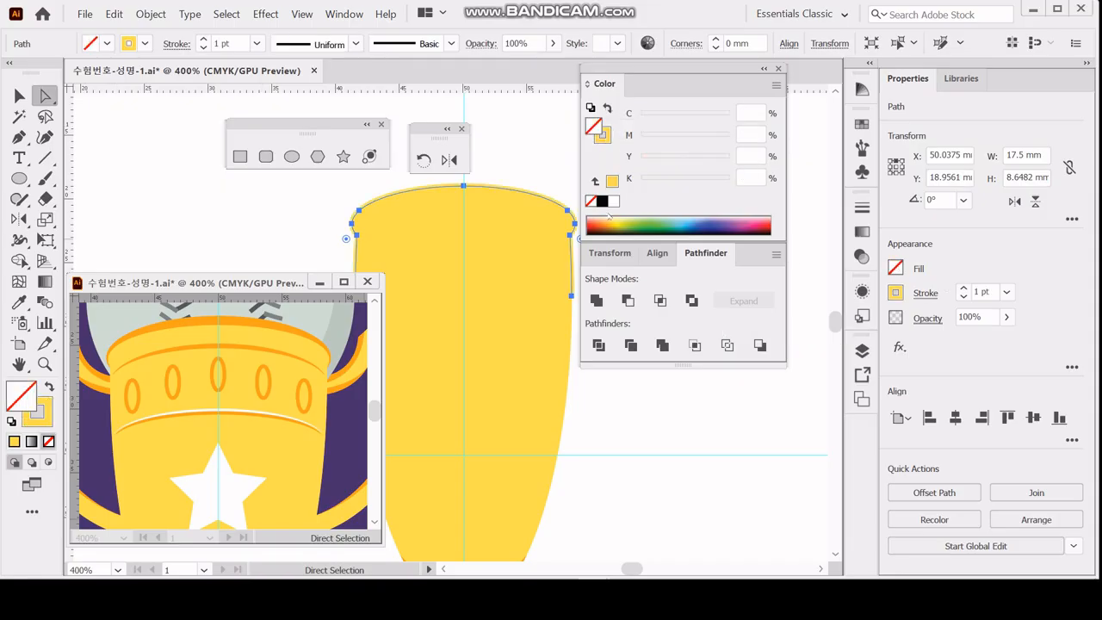
left_click(601, 136)
double_click(746, 134)
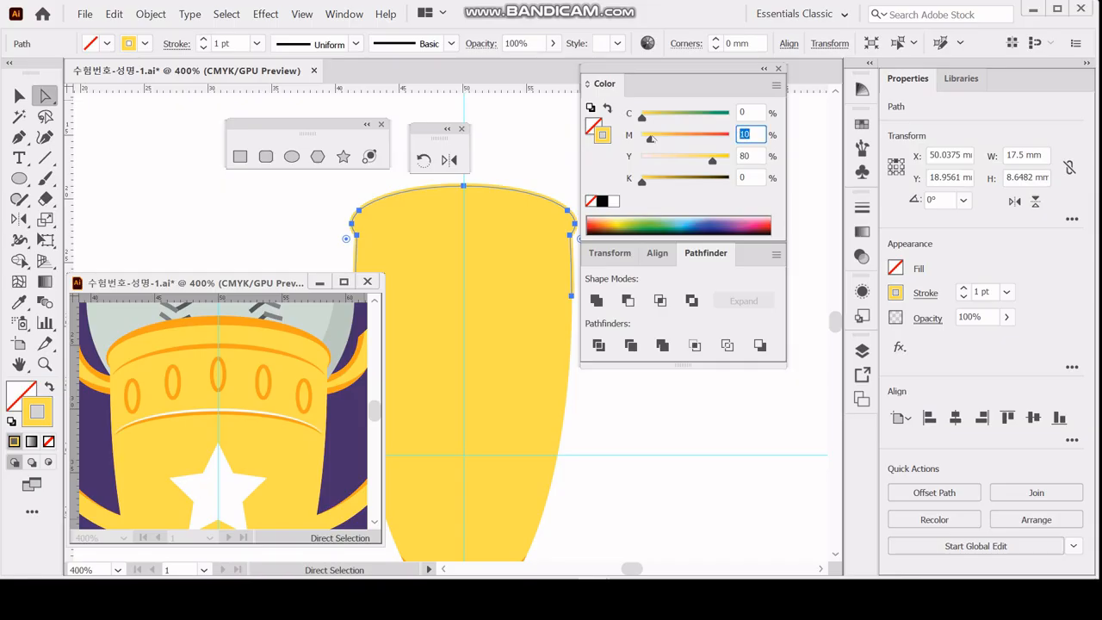
type("40")
key("Tab")
type("100")
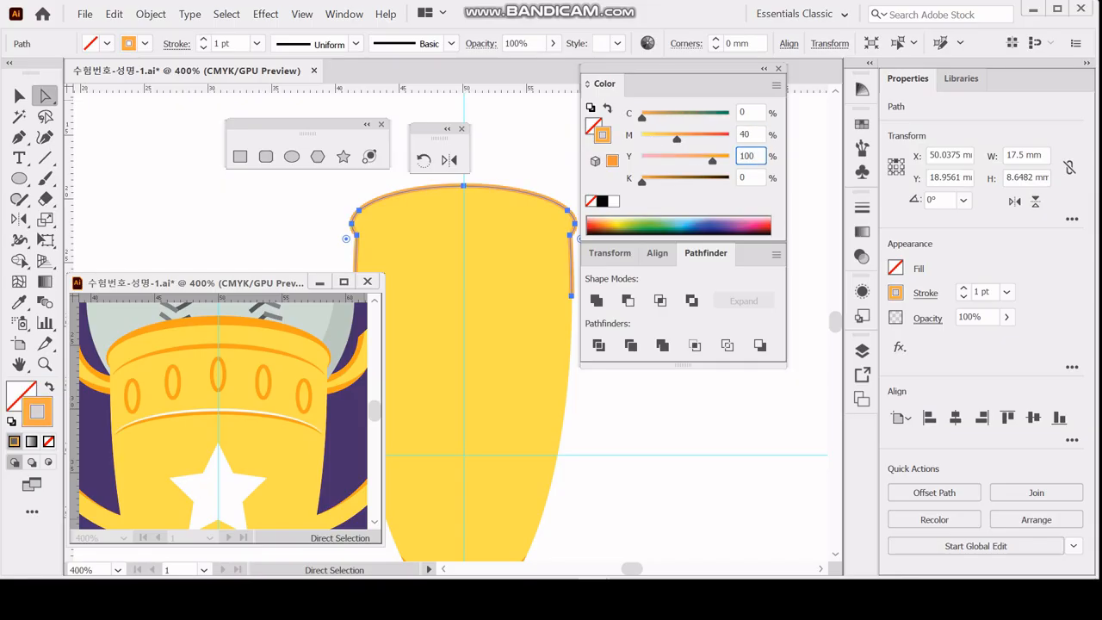
key("space")
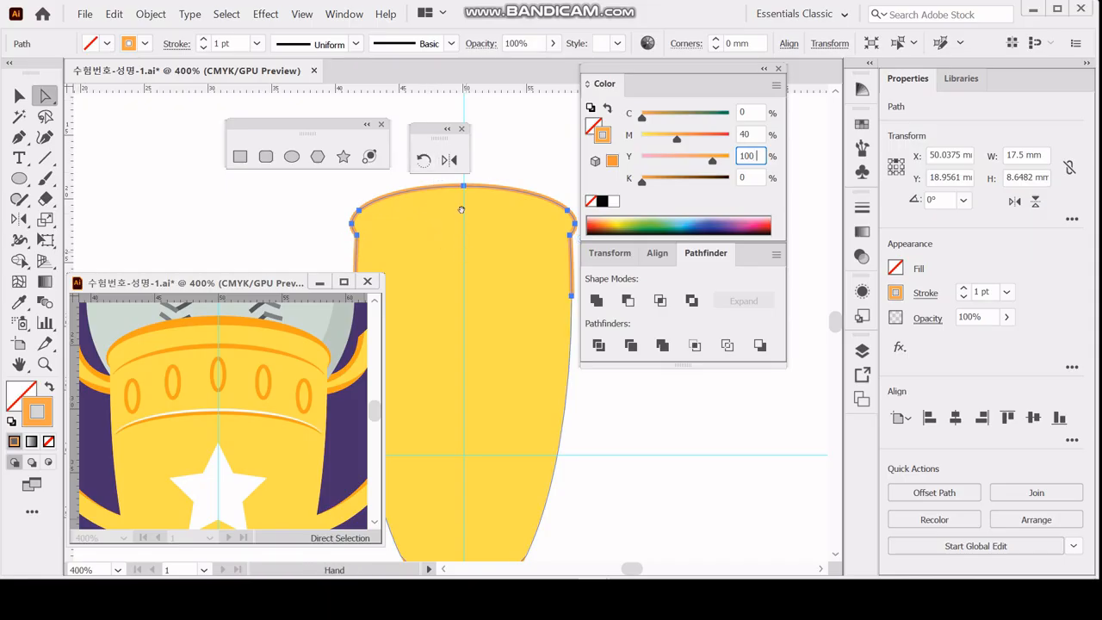
left_click_drag(462, 209, 450, 166)
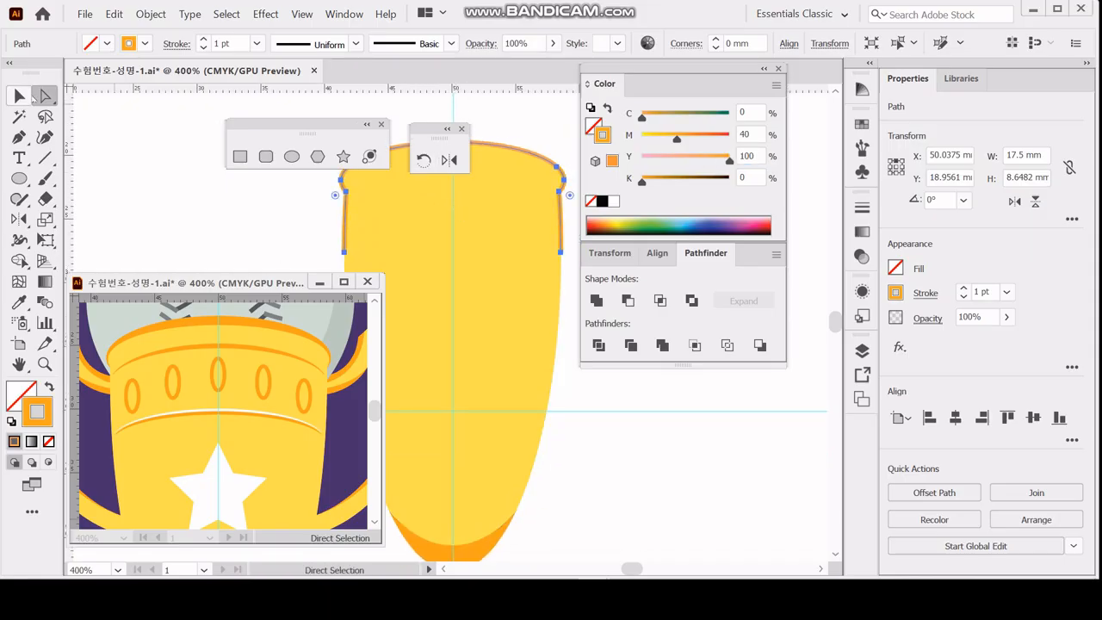
left_click(314, 243)
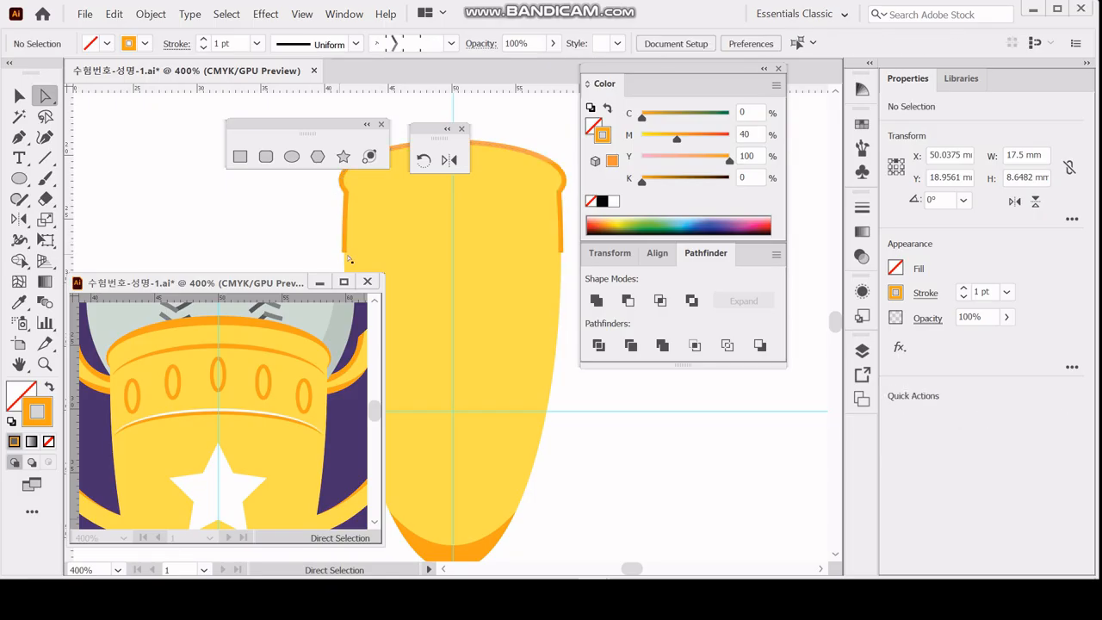
Delete the lowest anchor point on each side of the orange rim path so it ends at the lip.
left_click(561, 253)
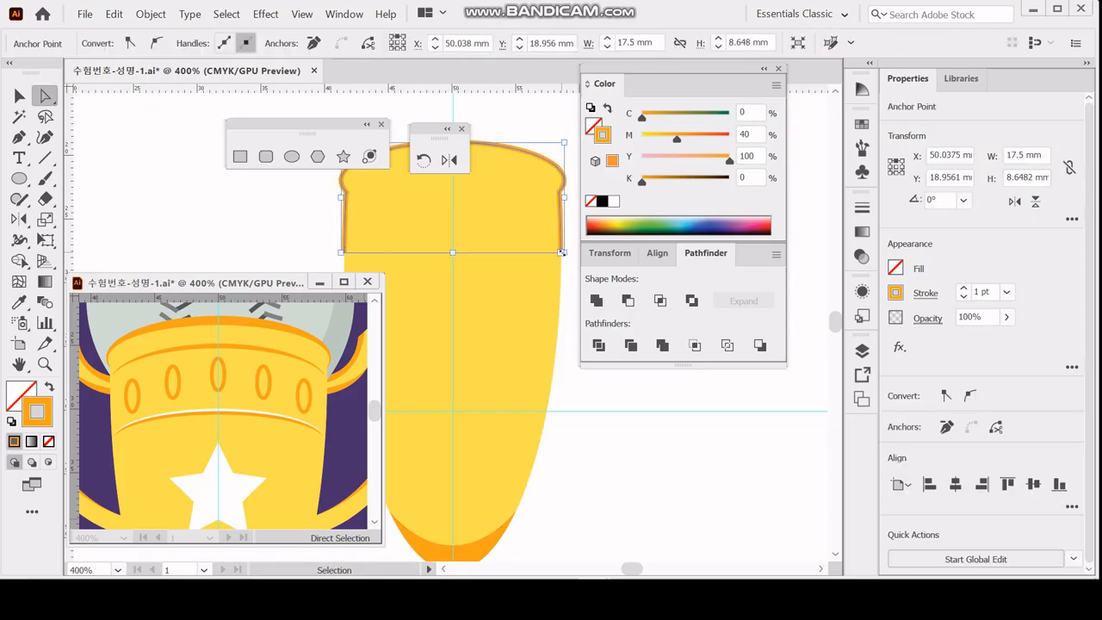
left_click(345, 256)
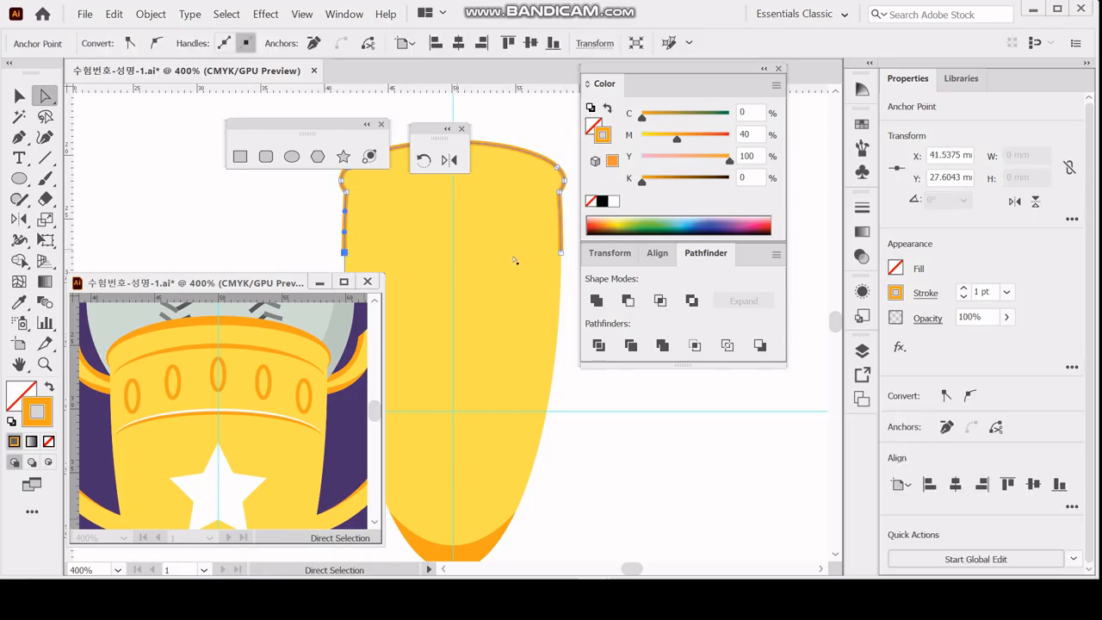
key("Delete")
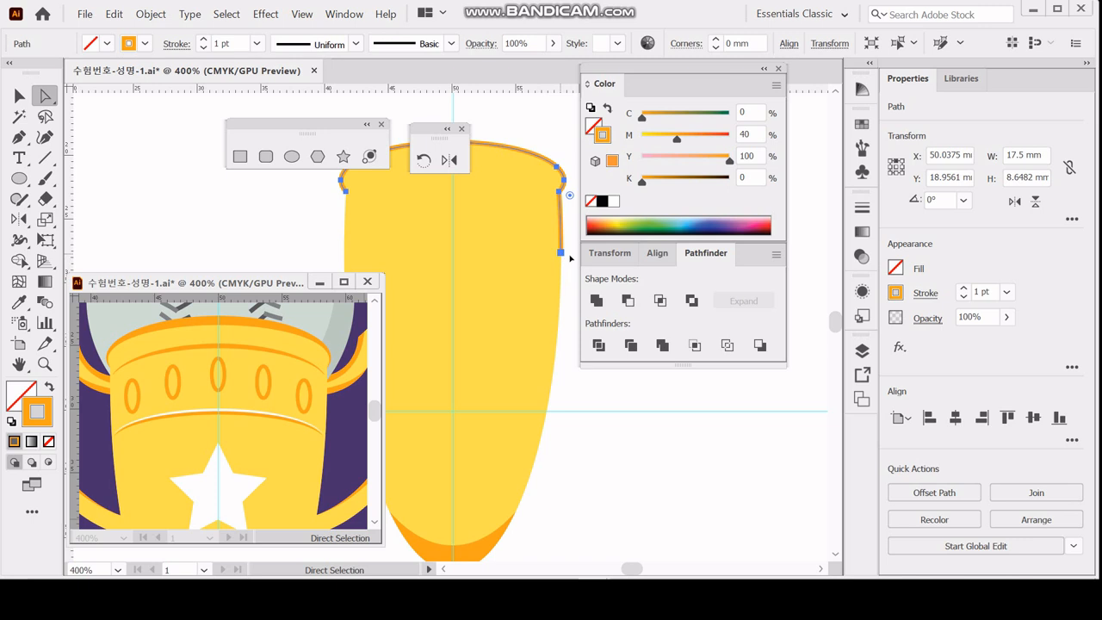
left_click(561, 253)
key("Delete")
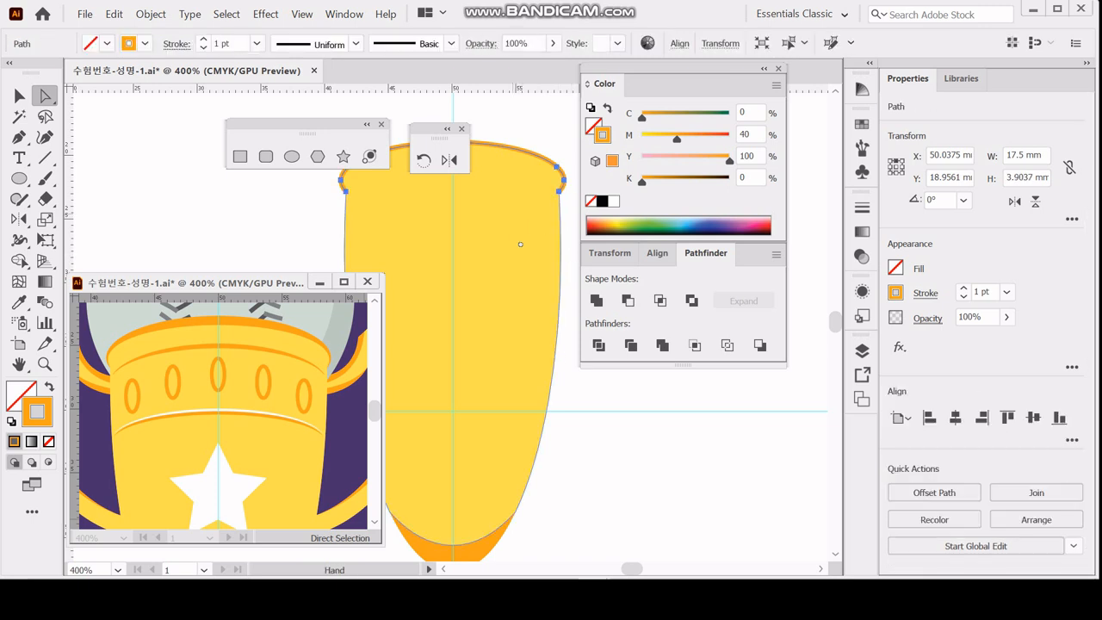
Set the rim path's stroke to 2 pt with the elliptical width profile tapering at both ends, and save the document.
left_click_drag(514, 215, 506, 252)
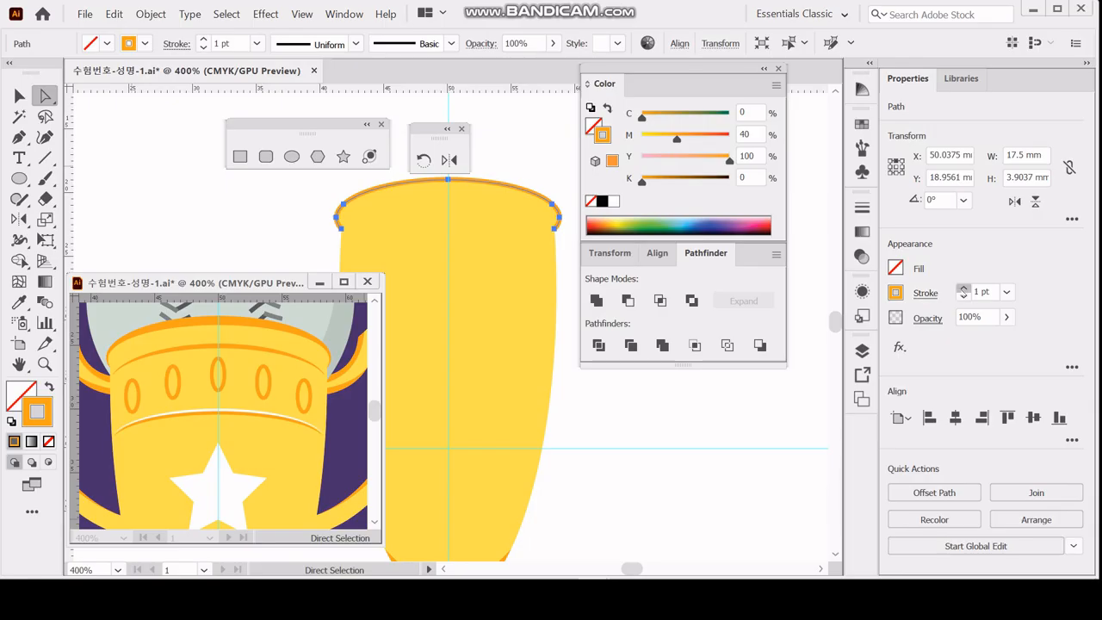
left_click(963, 289)
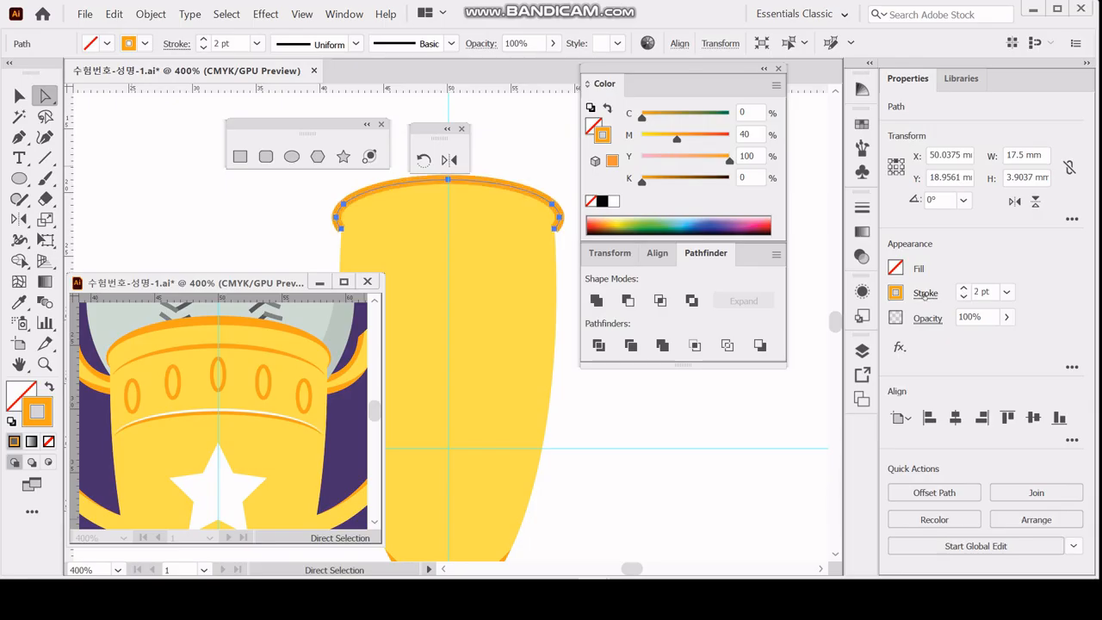
left_click(925, 294)
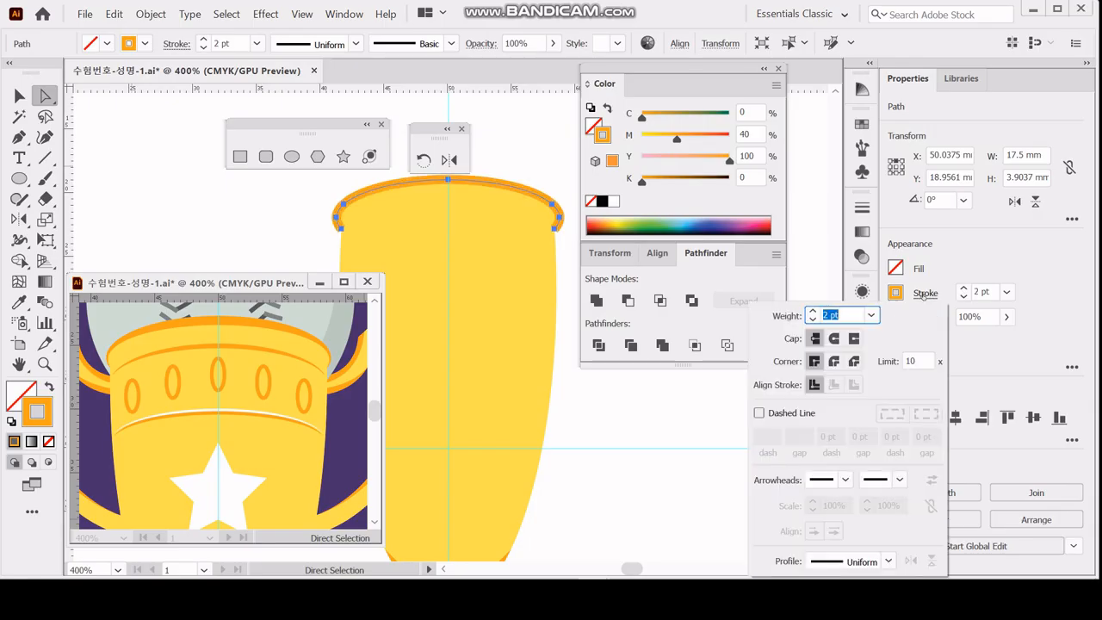
left_click(889, 561)
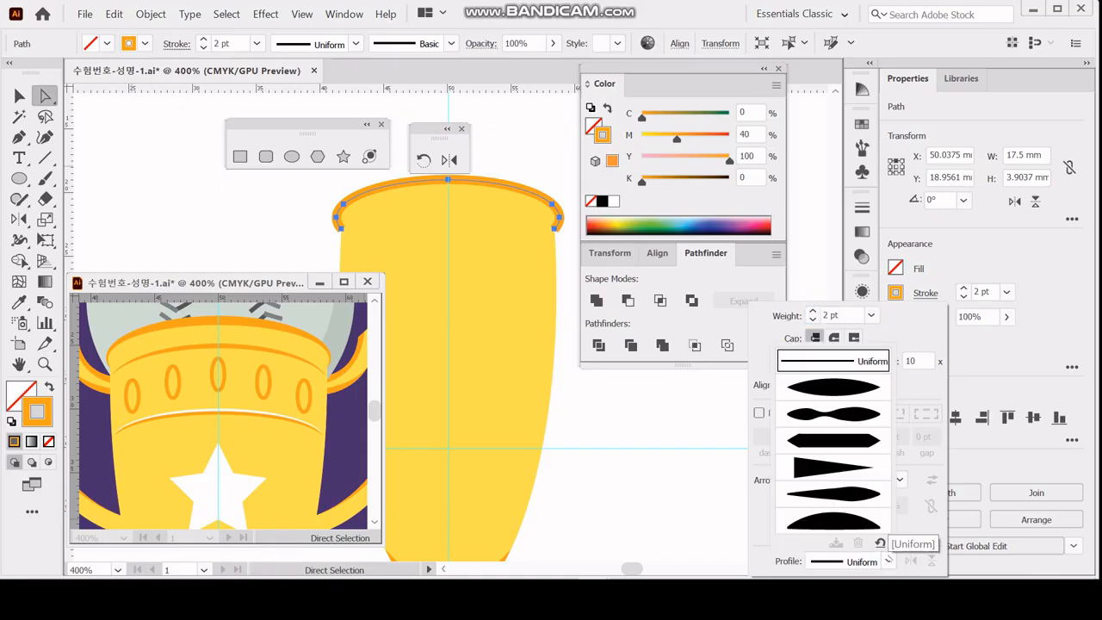
left_click(840, 387)
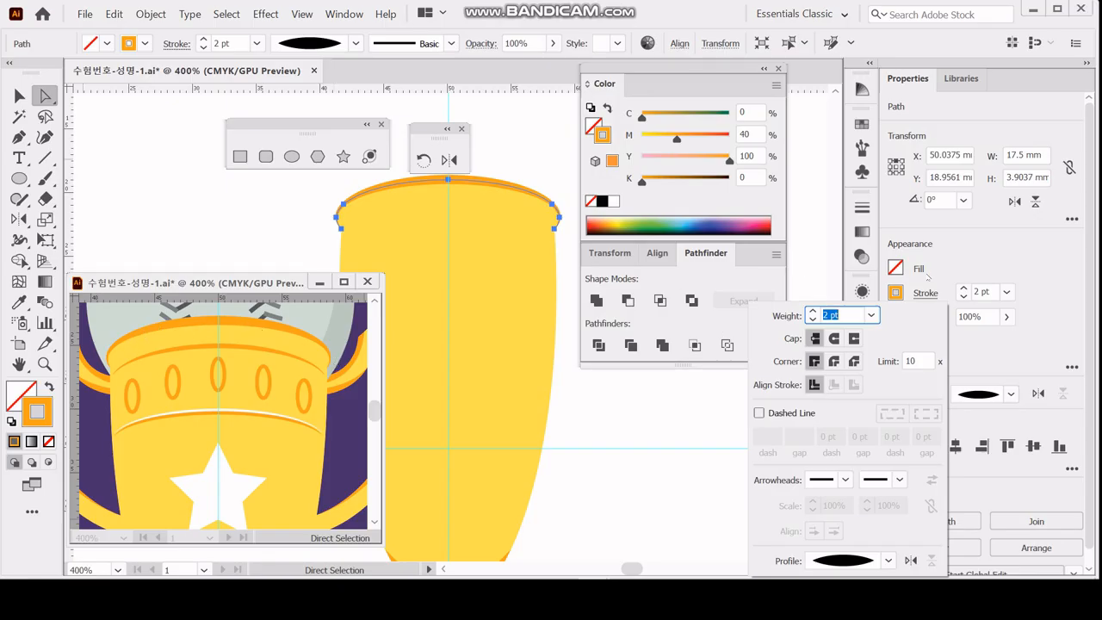
left_click(975, 251)
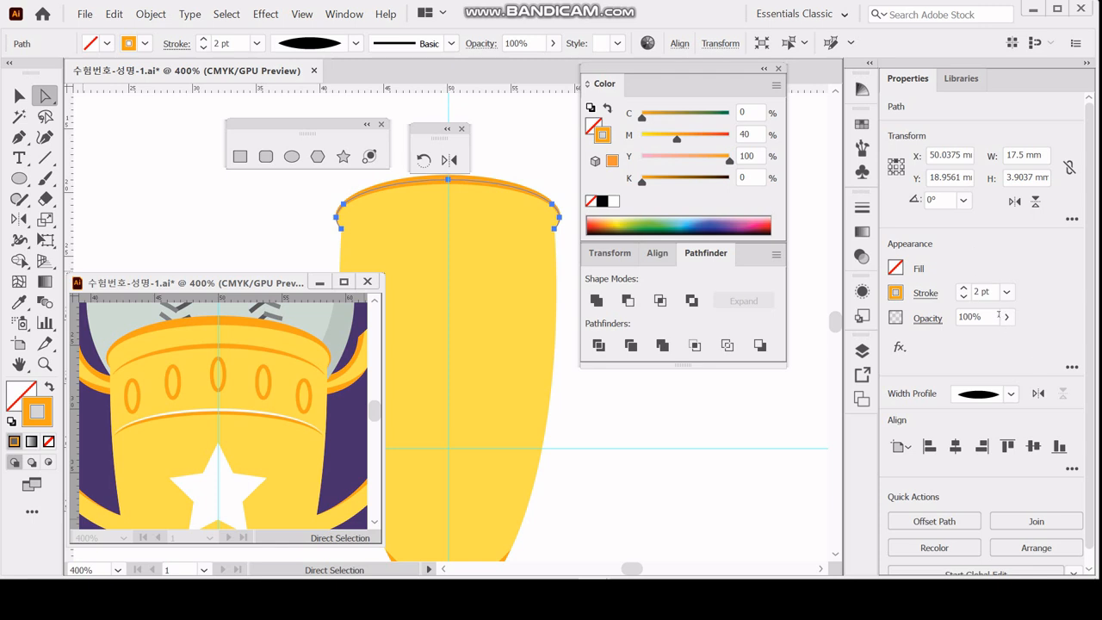
key("ctrl+s")
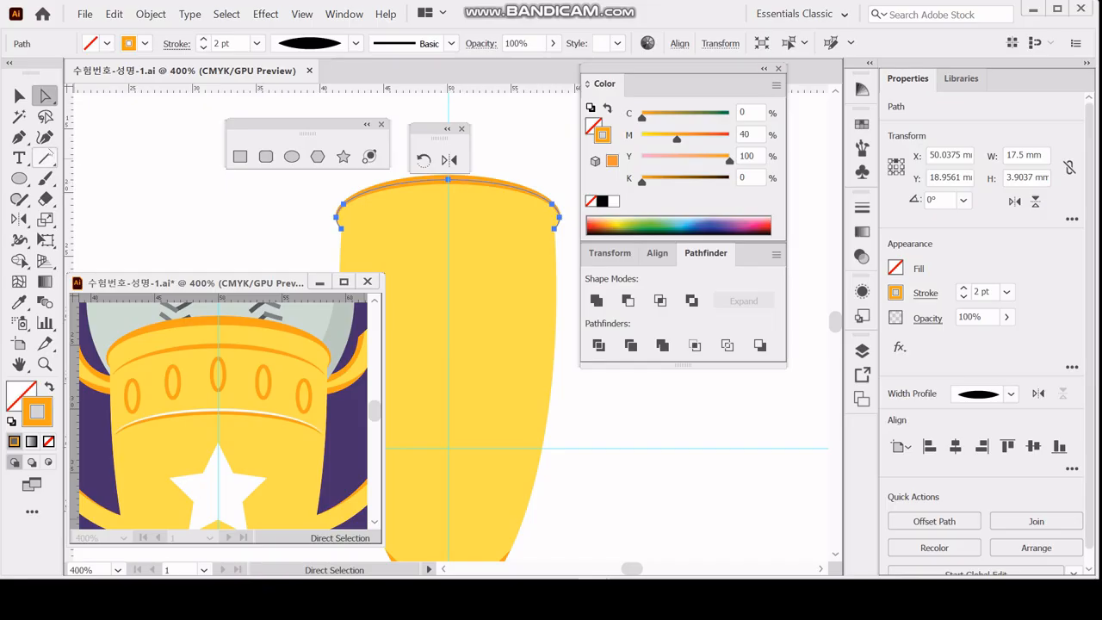
Copy the tapered rim stroke straight down with Move, using 0 mm horizontal and 2 mm vertical.
left_click(19, 96)
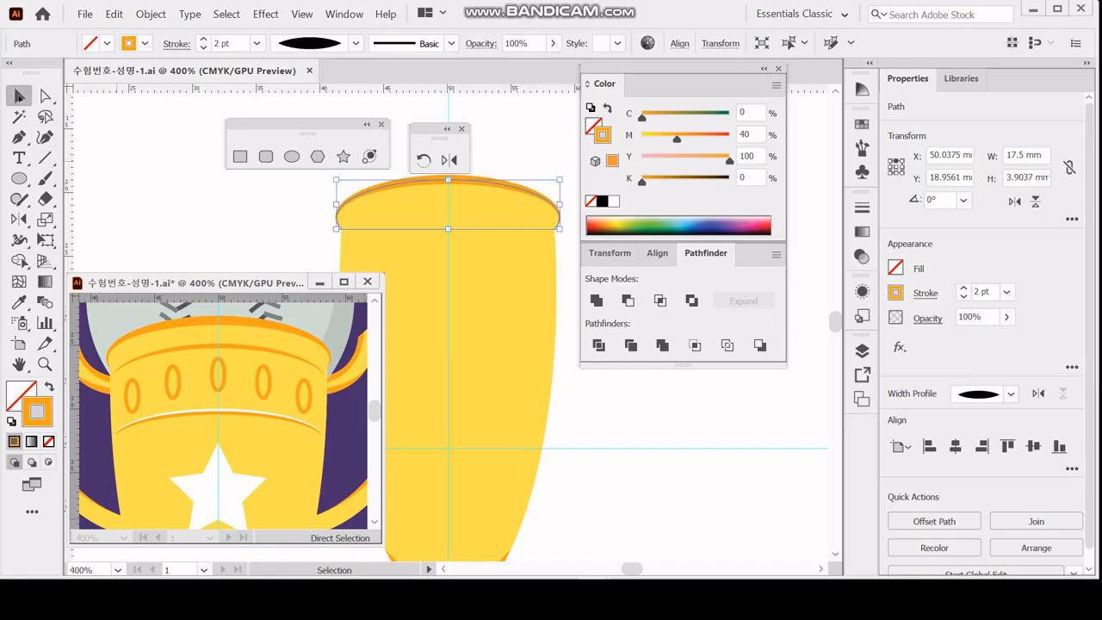
double_click(19, 95)
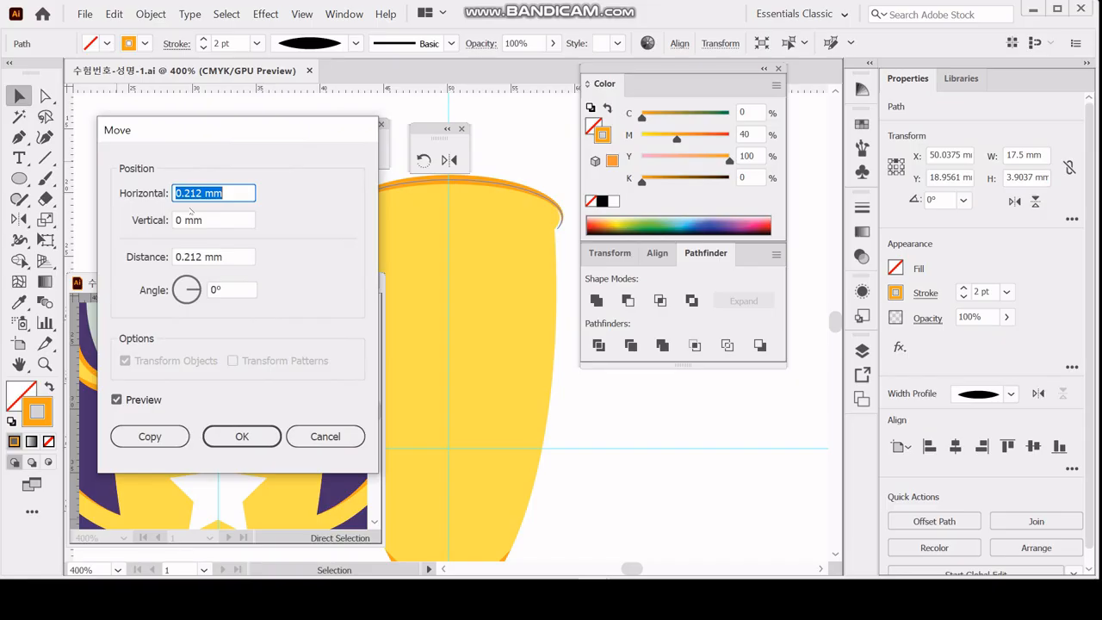
type("0")
key("Tab")
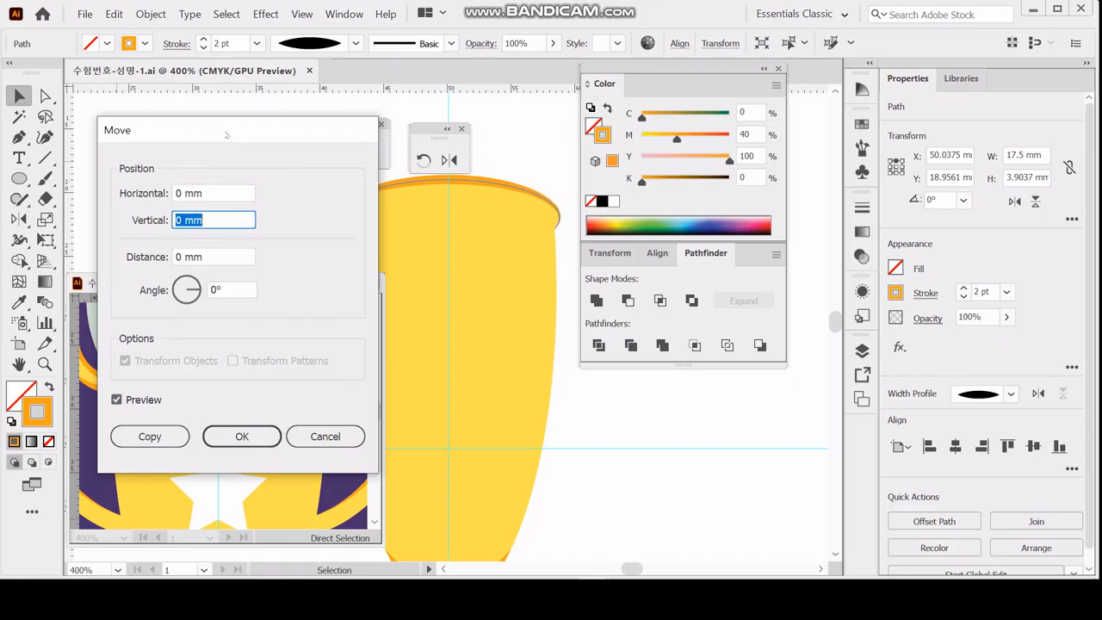
type("2")
key("Tab")
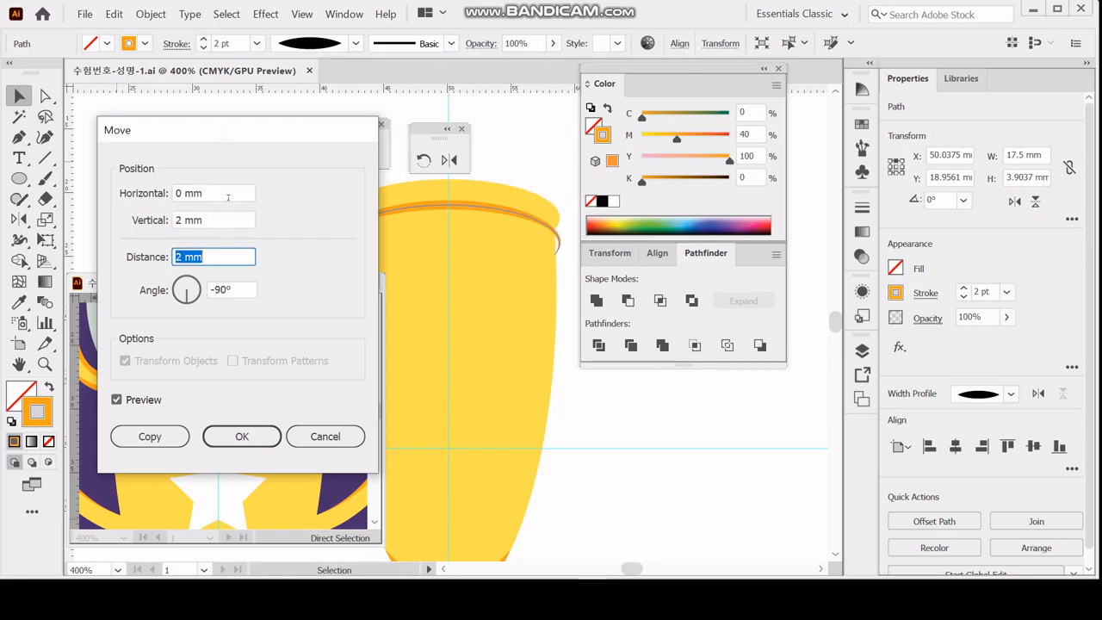
left_click(148, 435)
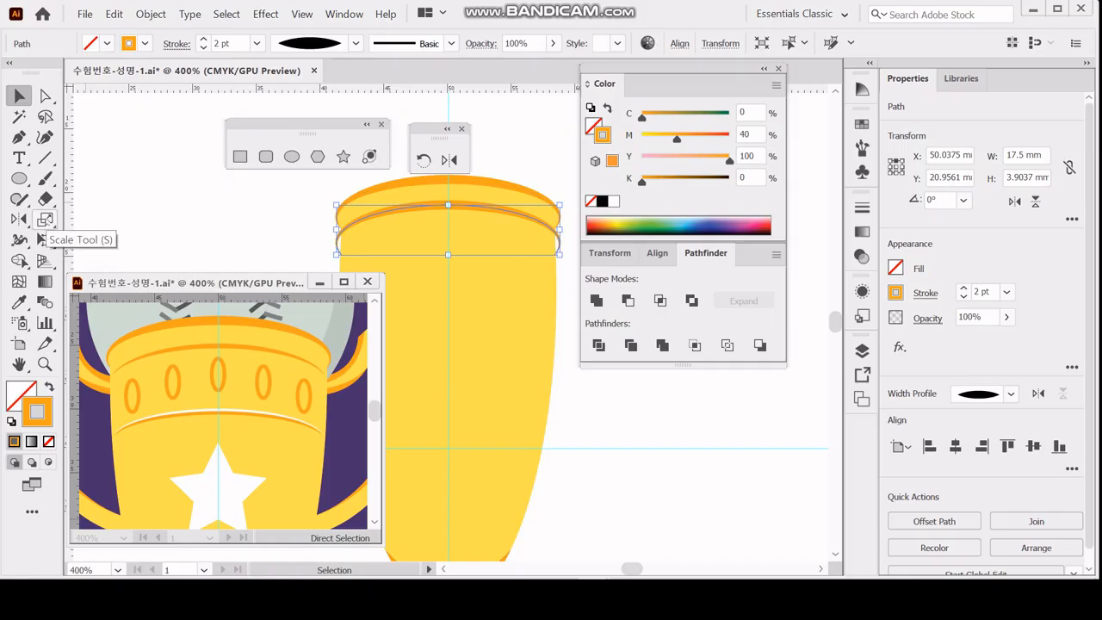
Scale the copied rim stroke non-uniformly to 98% horizontally and 100% vertically, without scaling strokes and effects.
double_click(45, 219)
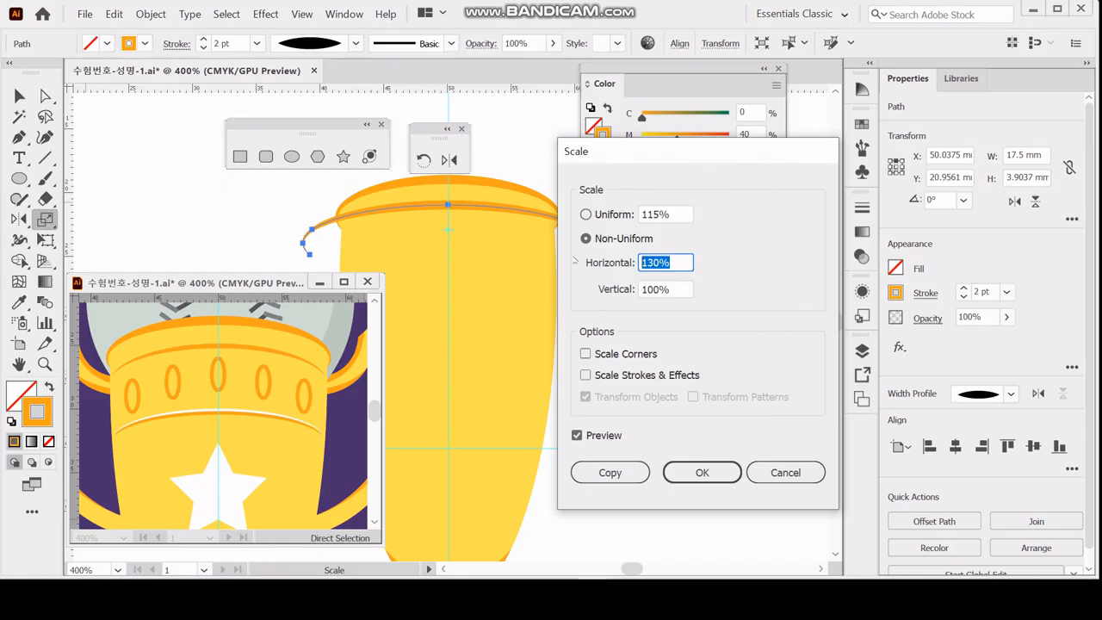
type("98")
key("Tab")
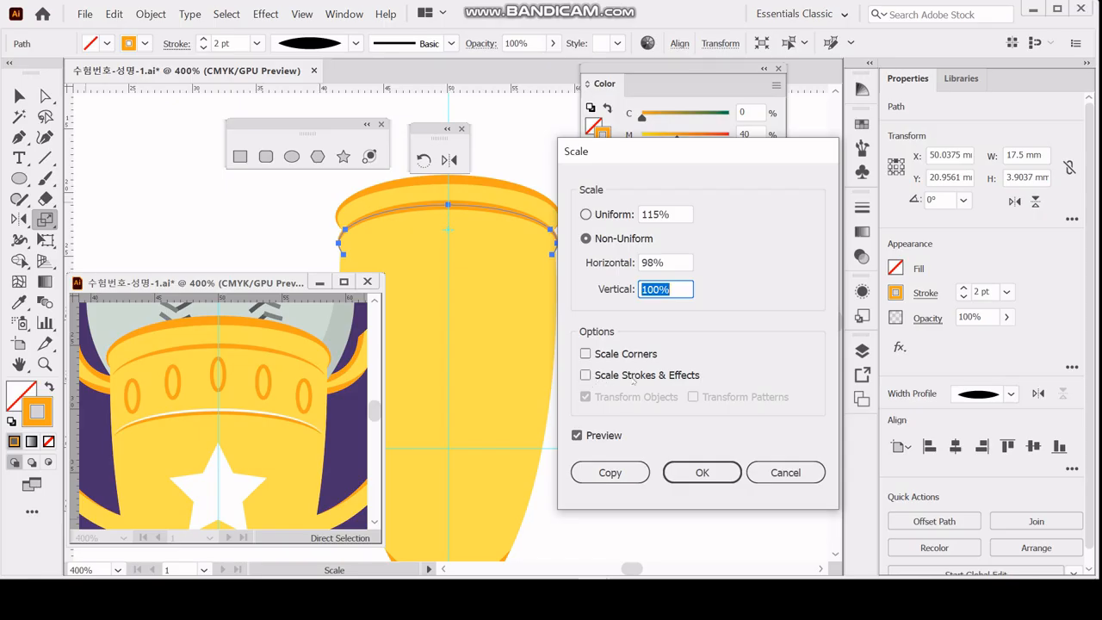
left_click(625, 379)
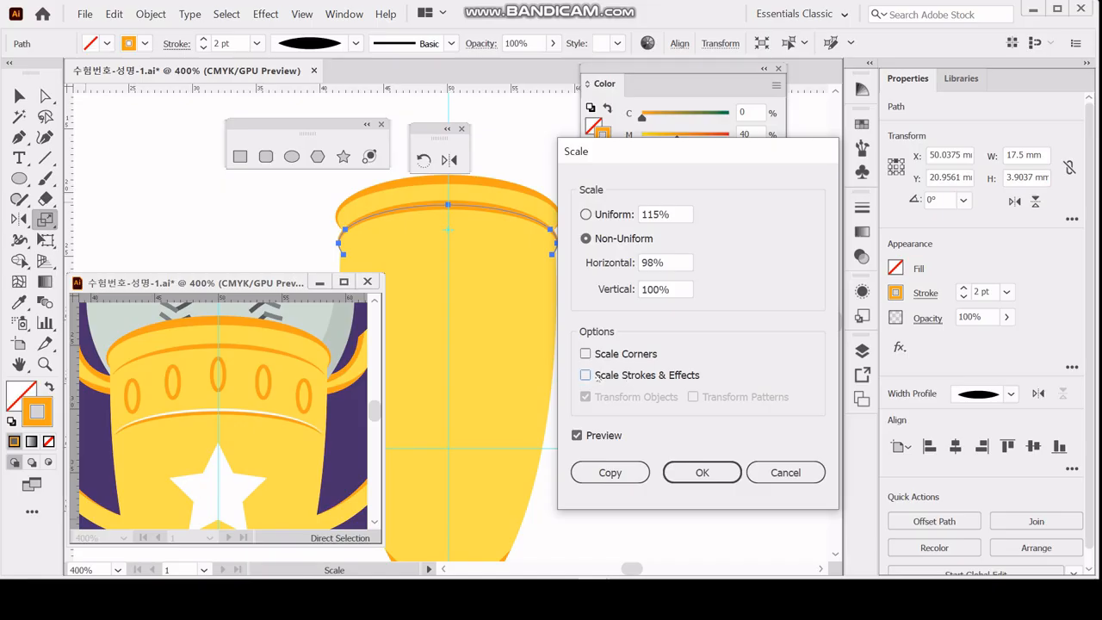
left_click(702, 473)
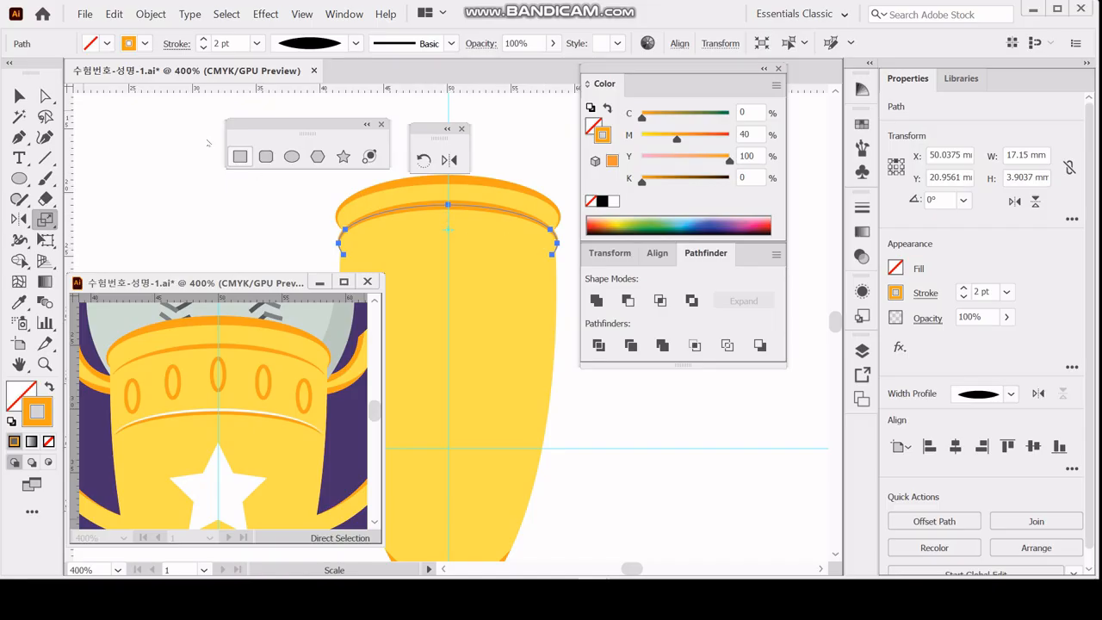
Delete the two lowest anchor points on each side of the lower rim stroke and set its weight to 1 pt.
left_click(19, 95)
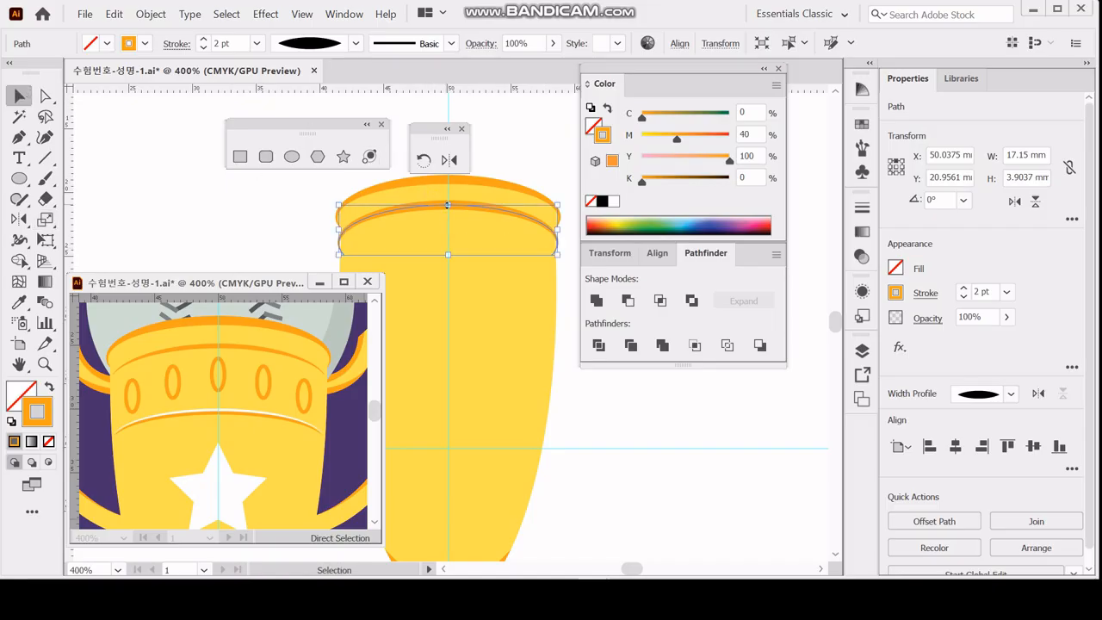
double_click(453, 208)
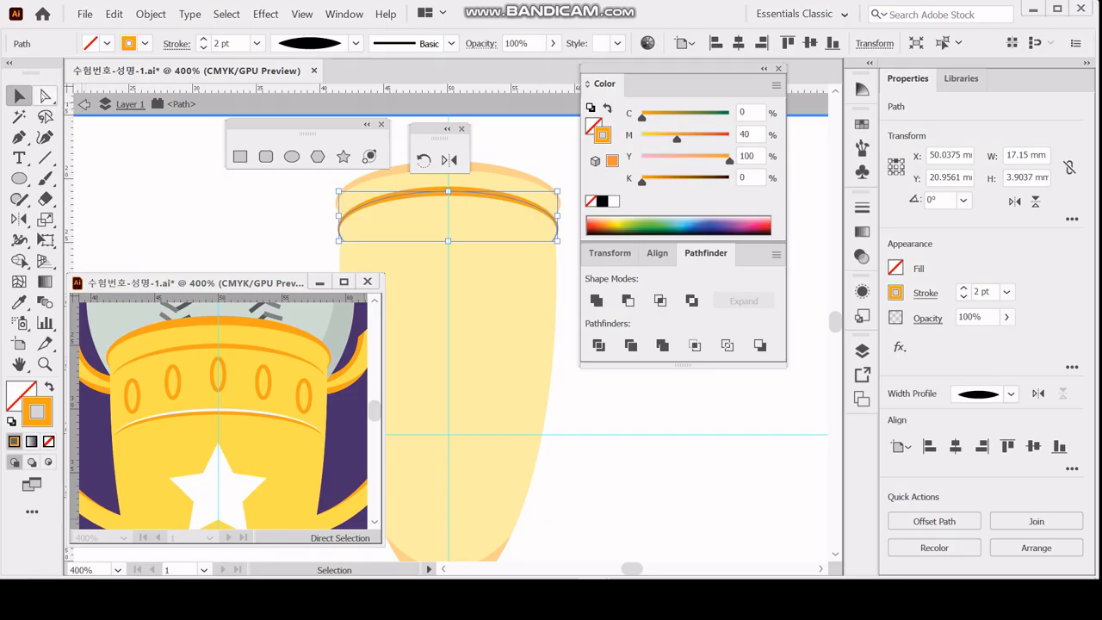
key("a")
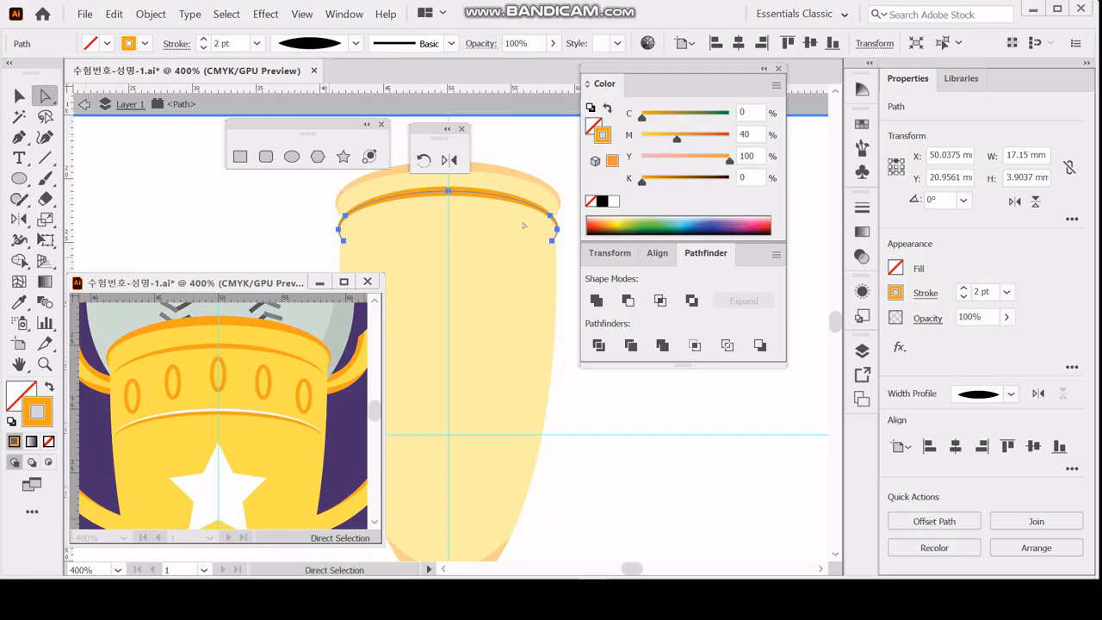
left_click_drag(329, 257, 569, 230)
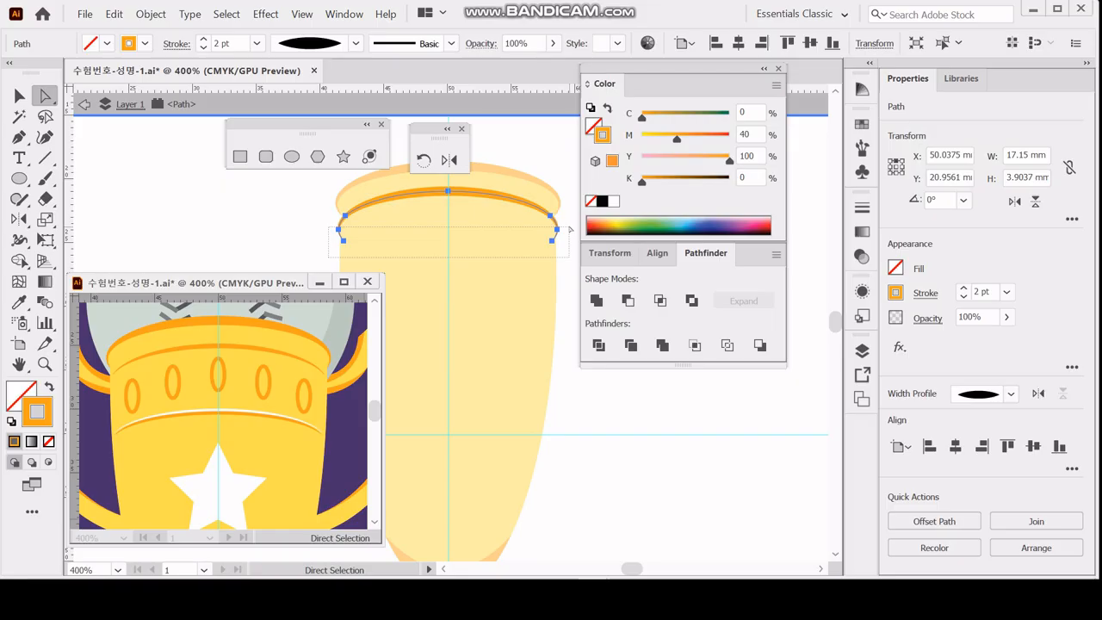
left_click_drag(570, 230, 568, 230)
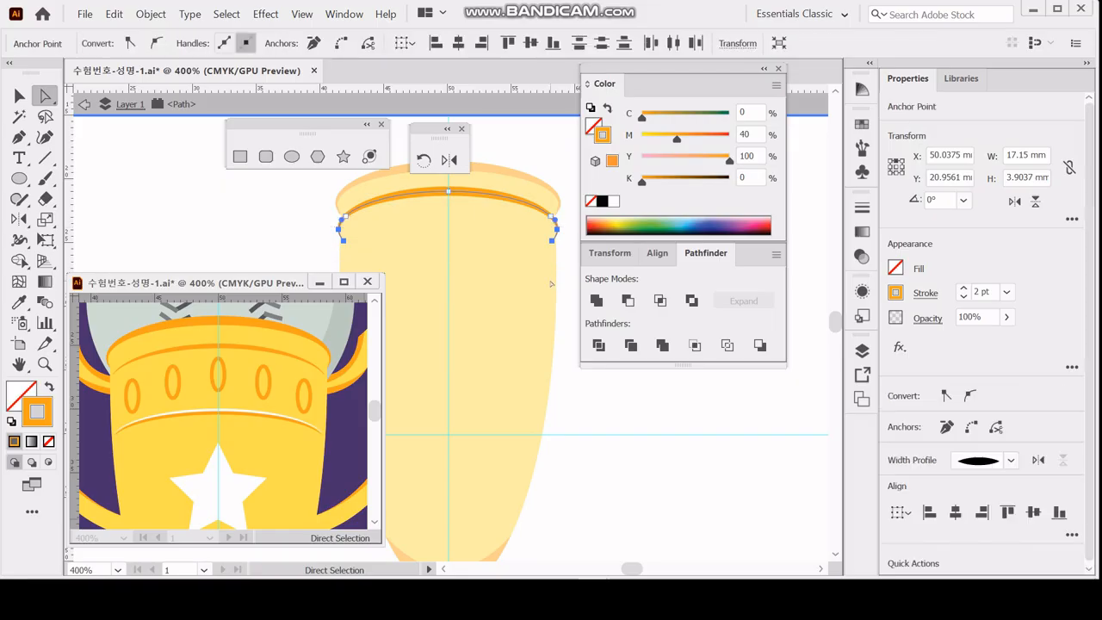
key("Delete")
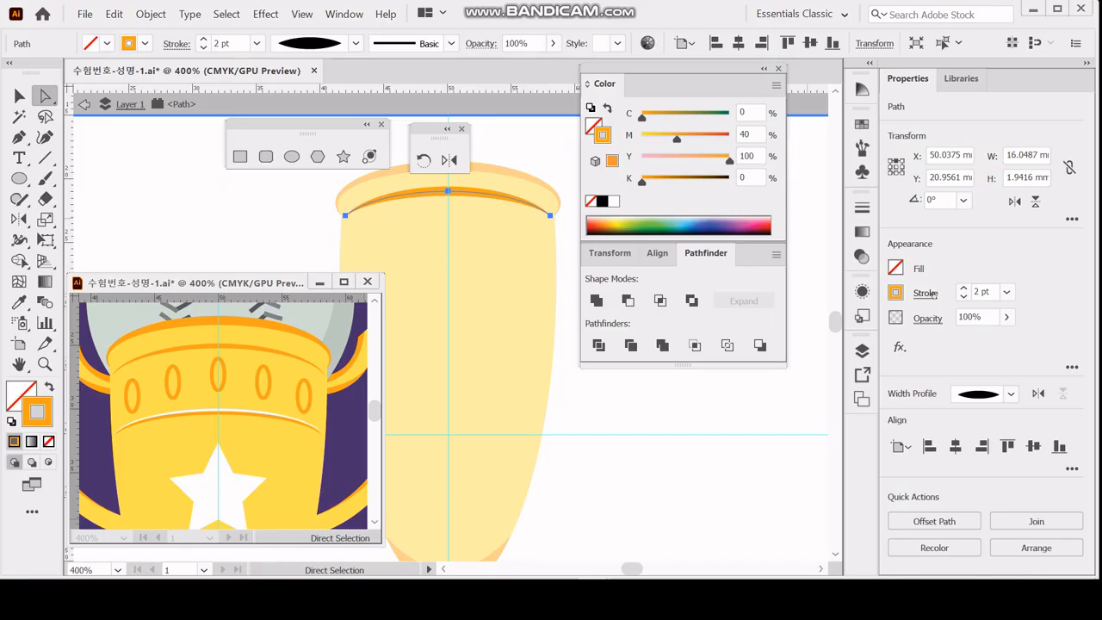
left_click(962, 296)
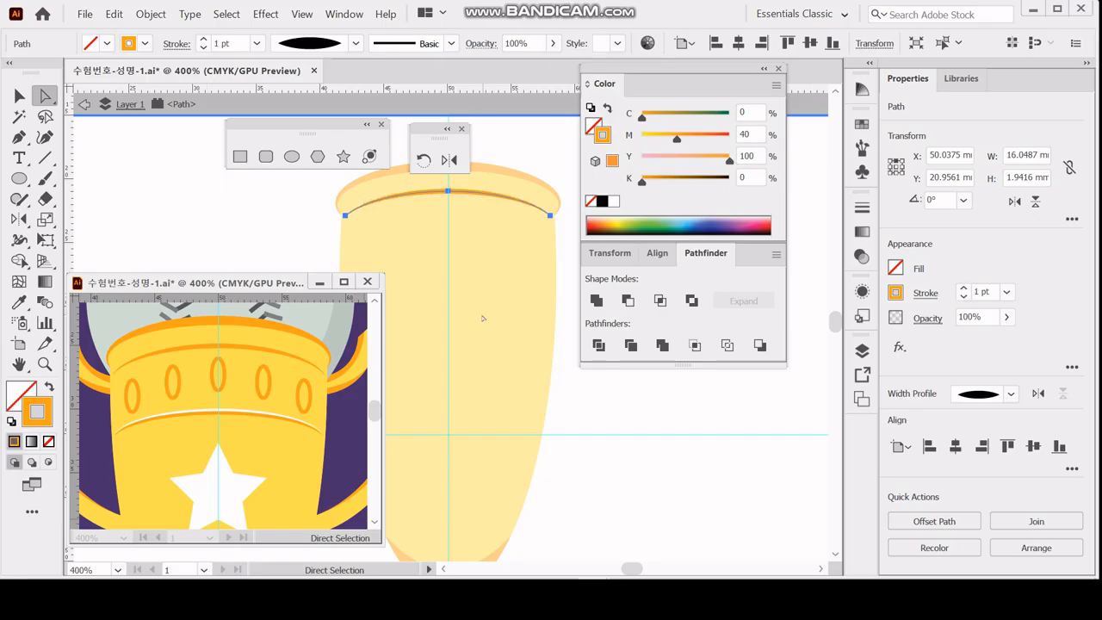
double_click(562, 412)
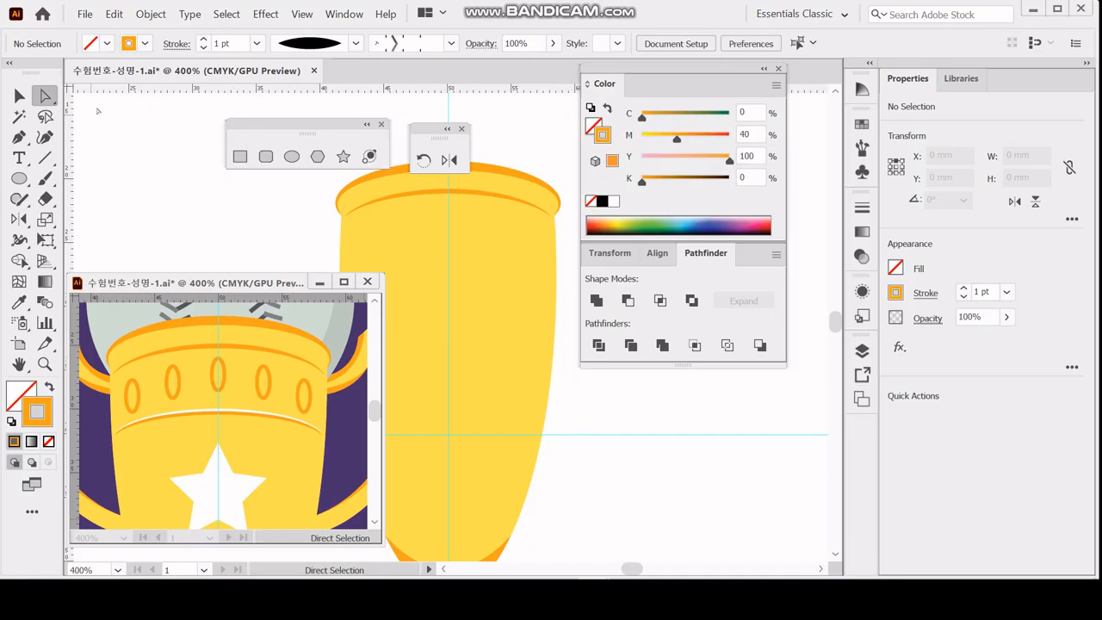
Copy the shortened 1 pt rim line straight down with Move, using 0 mm horizontal and 5 mm vertical.
left_click(19, 96)
left_click(448, 194)
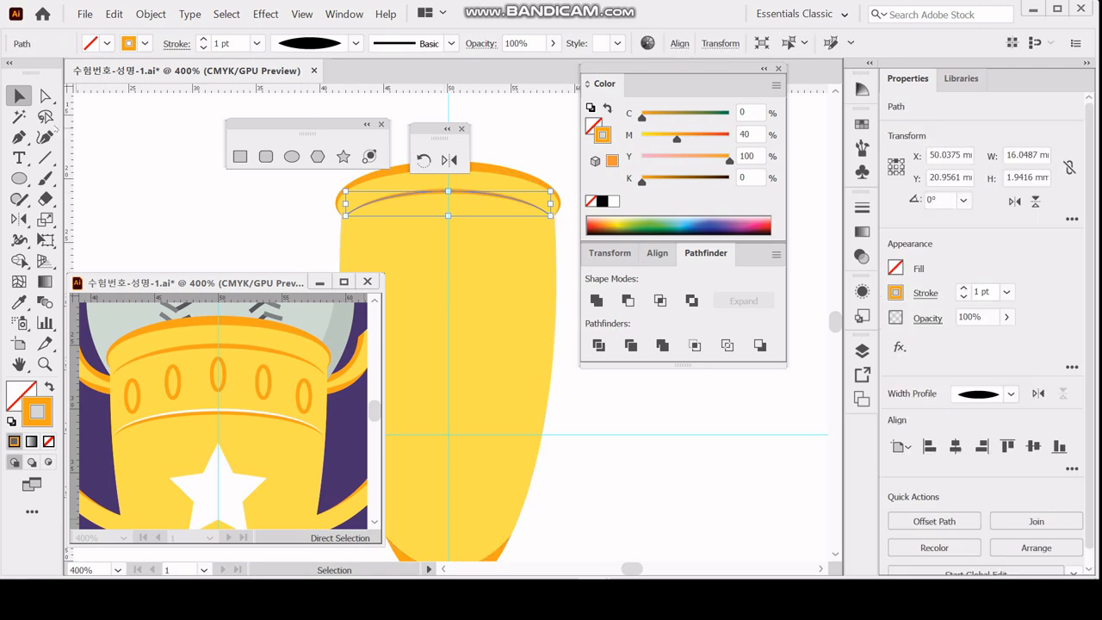
key("Return")
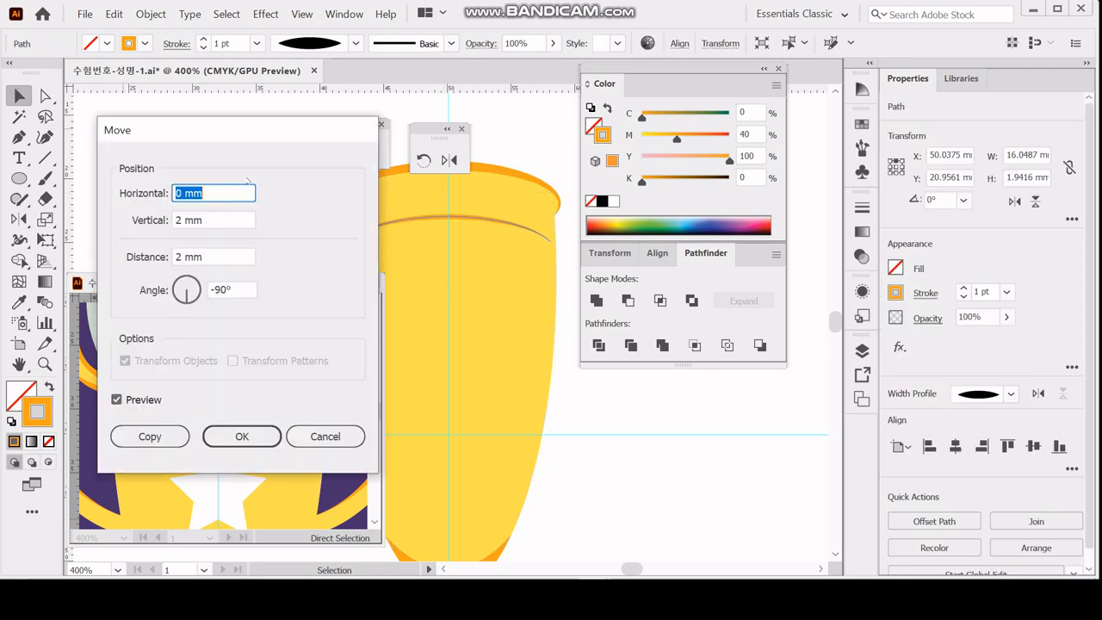
key("Tab")
type("5")
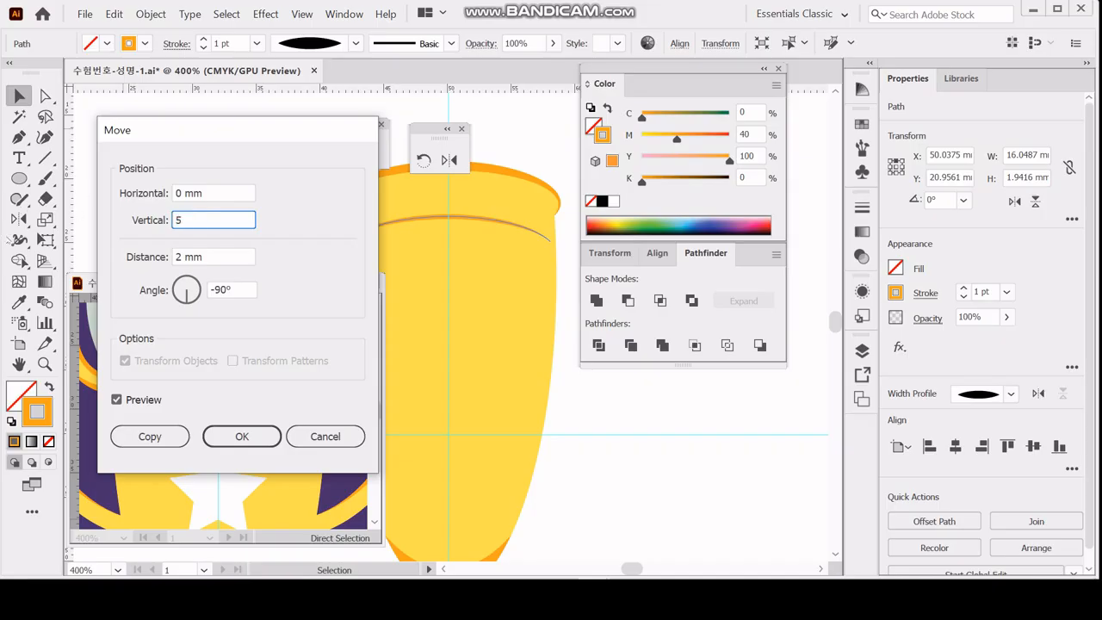
left_click(150, 436)
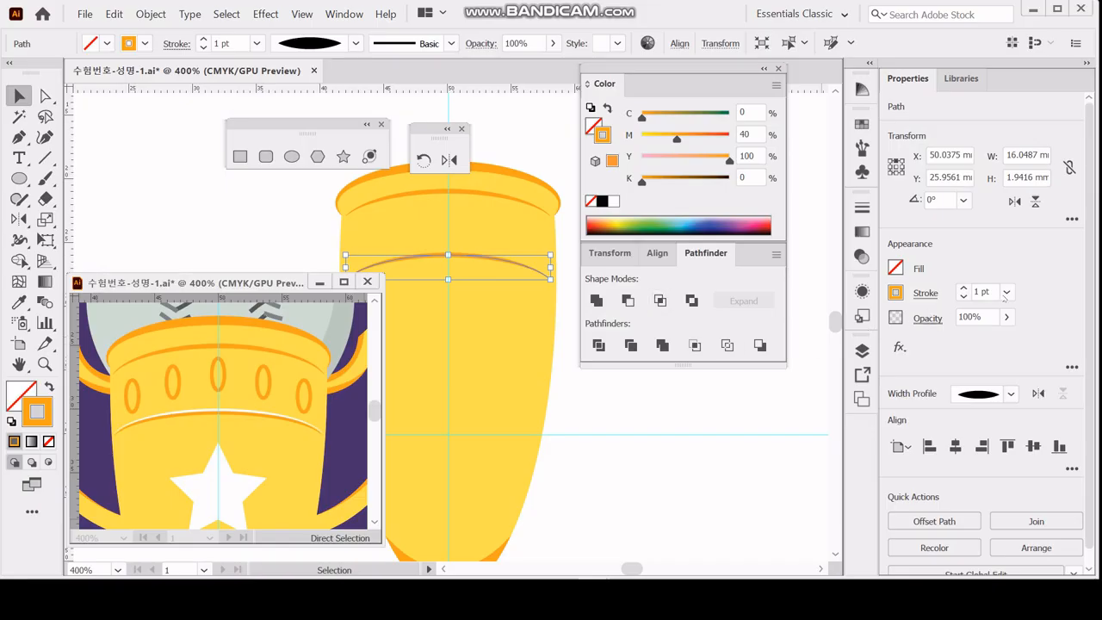
Try a 0.5 pt stroke weight on the copied band line and undo the change.
left_click(981, 292)
type("0.5")
key("Return")
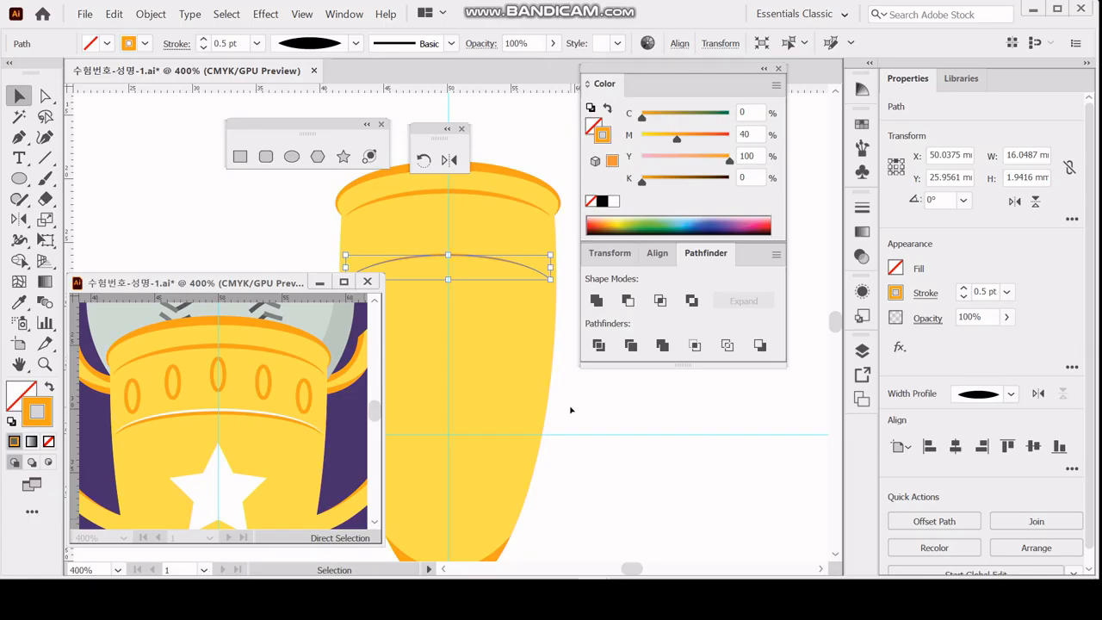
key("ctrl+z")
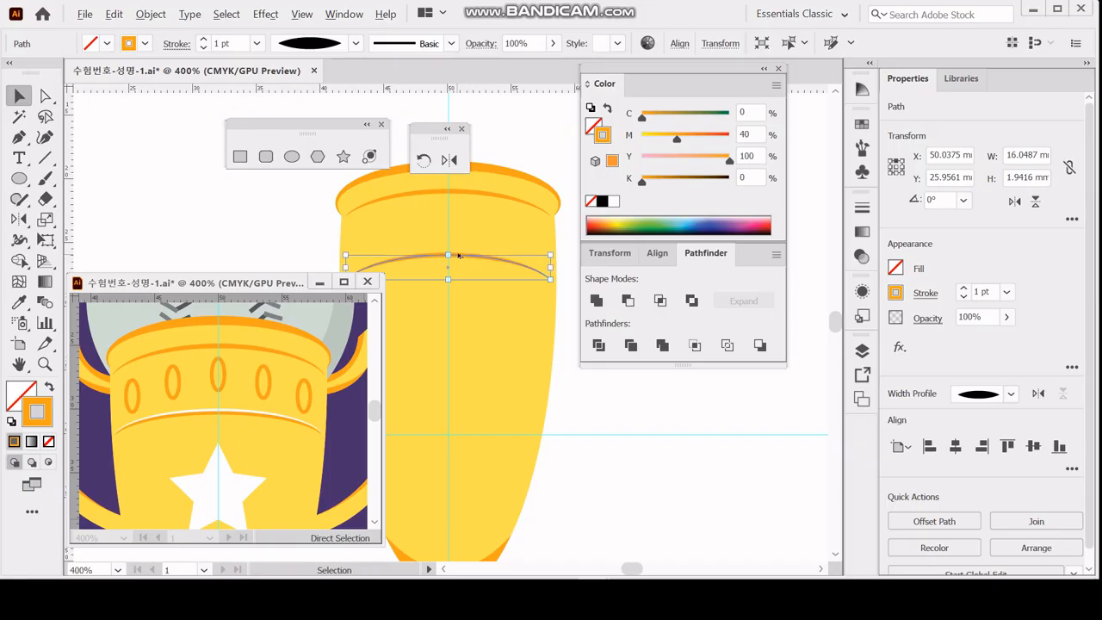
Duplicate the lower band line about 0.23 mm upward and give the copy a white 0.5 pt stroke.
left_click_drag(457, 257, 459, 253)
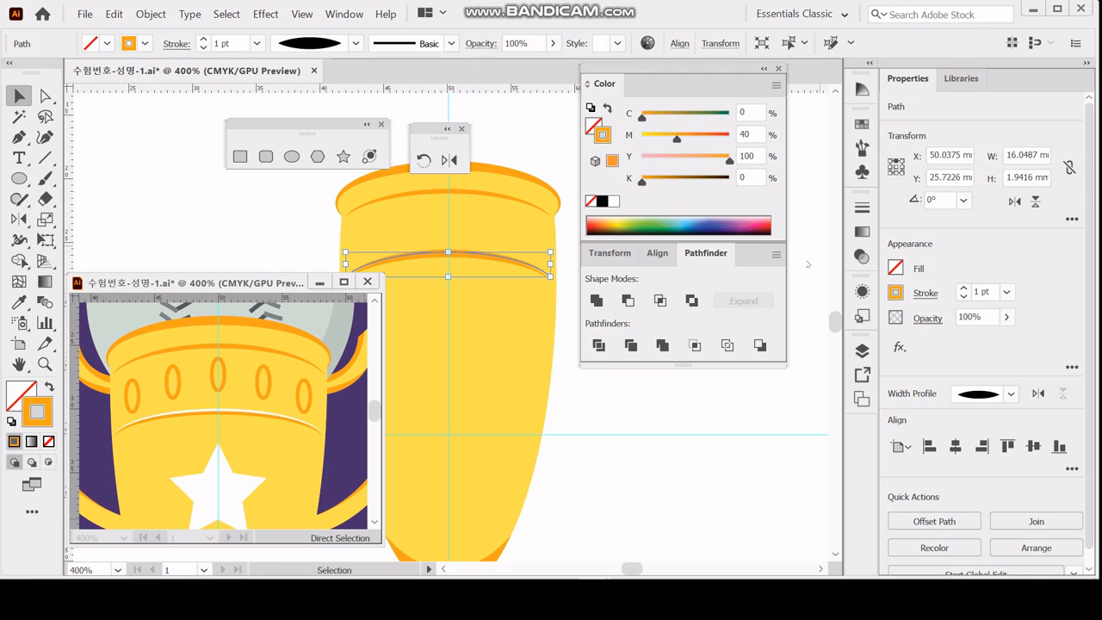
left_click(613, 200)
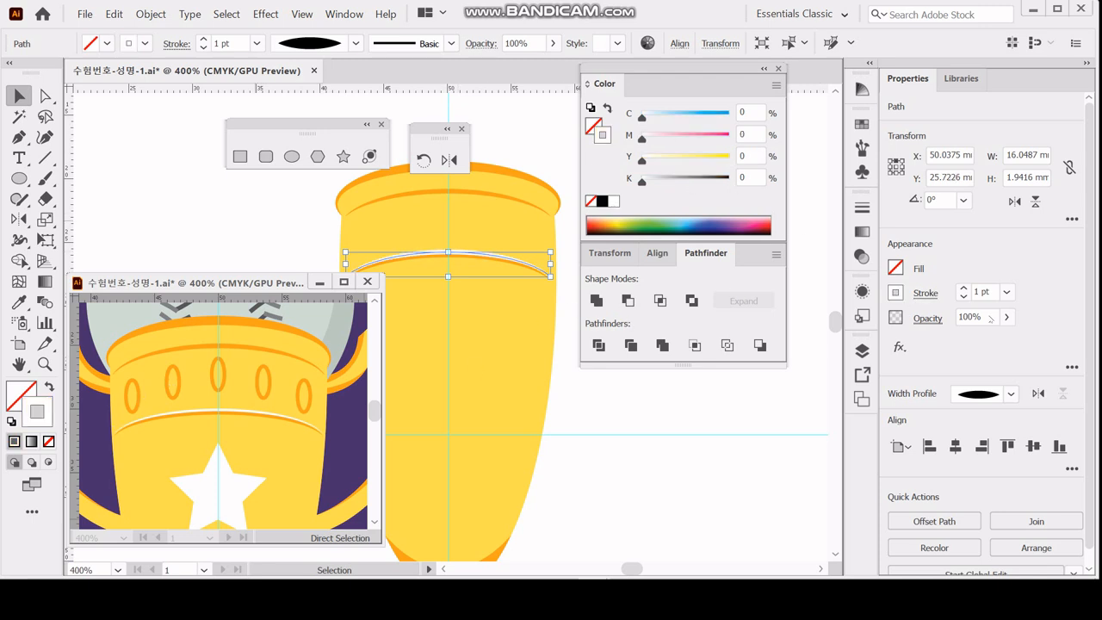
left_click(984, 293)
type("0.5")
key("Return")
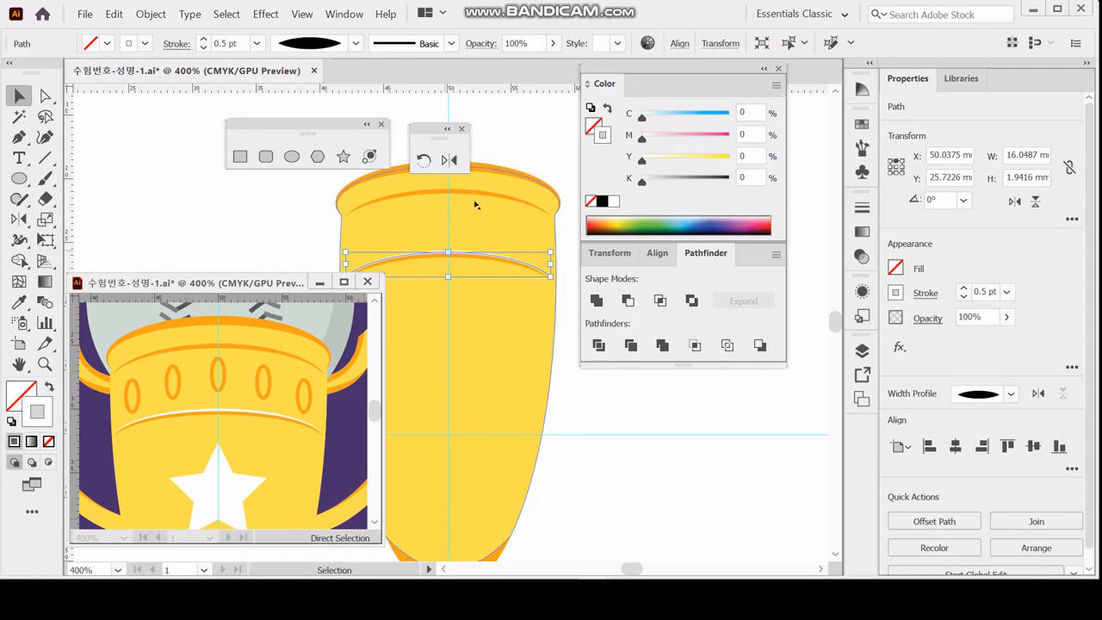
Scale the white and orange band lines together non-uniformly to 98% horizontally and 80% vertically, selecting them in outline view.
key("ctrl+y")
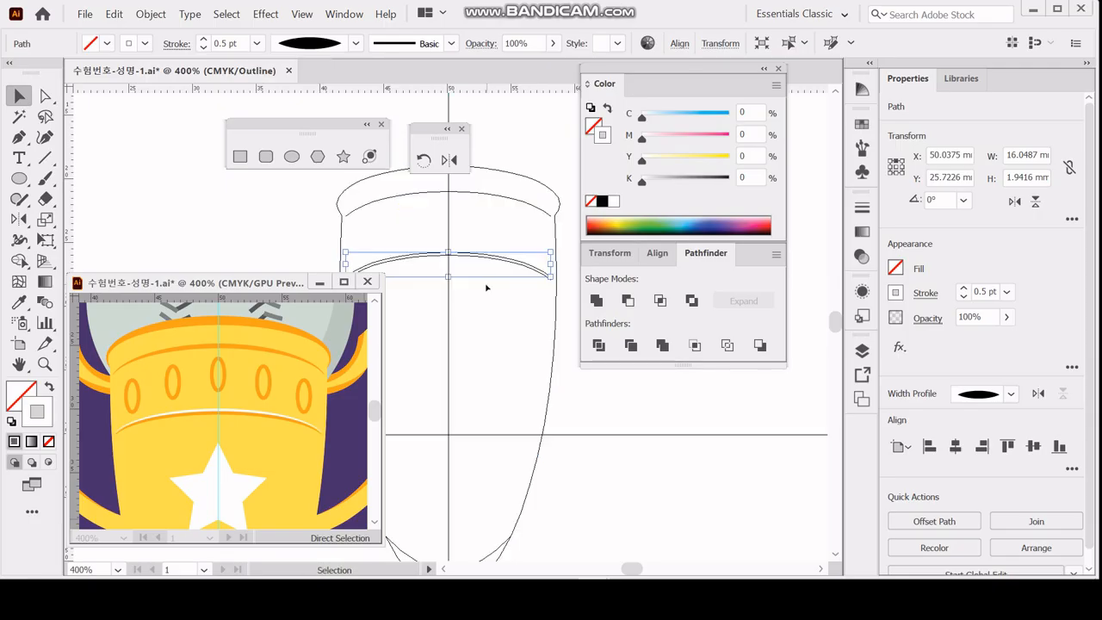
left_click_drag(493, 309, 523, 246)
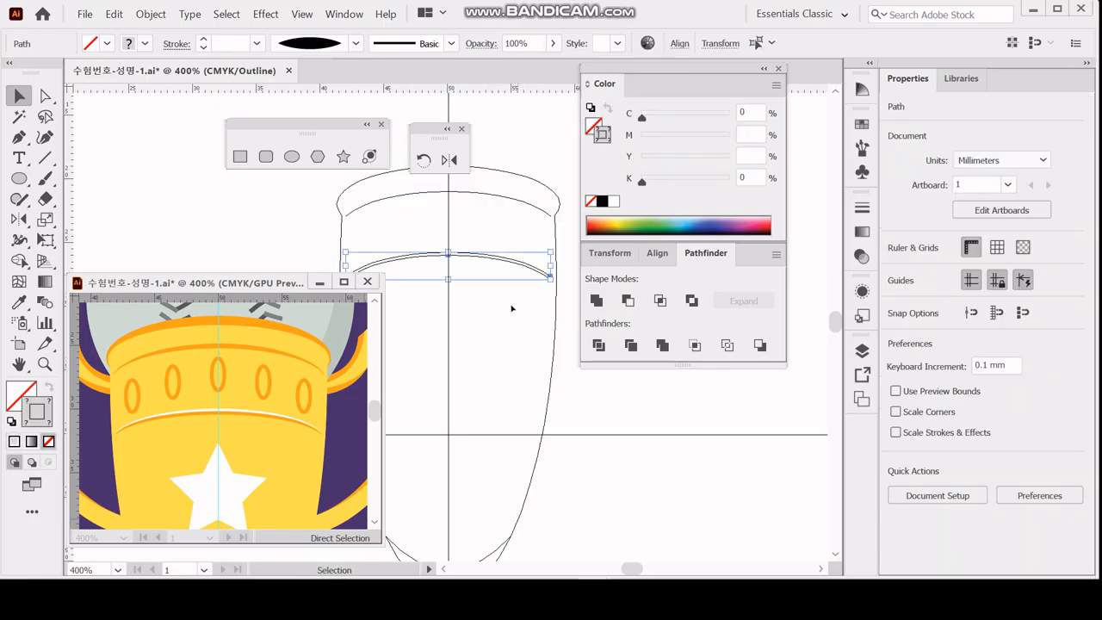
left_click_drag(484, 303, 518, 248)
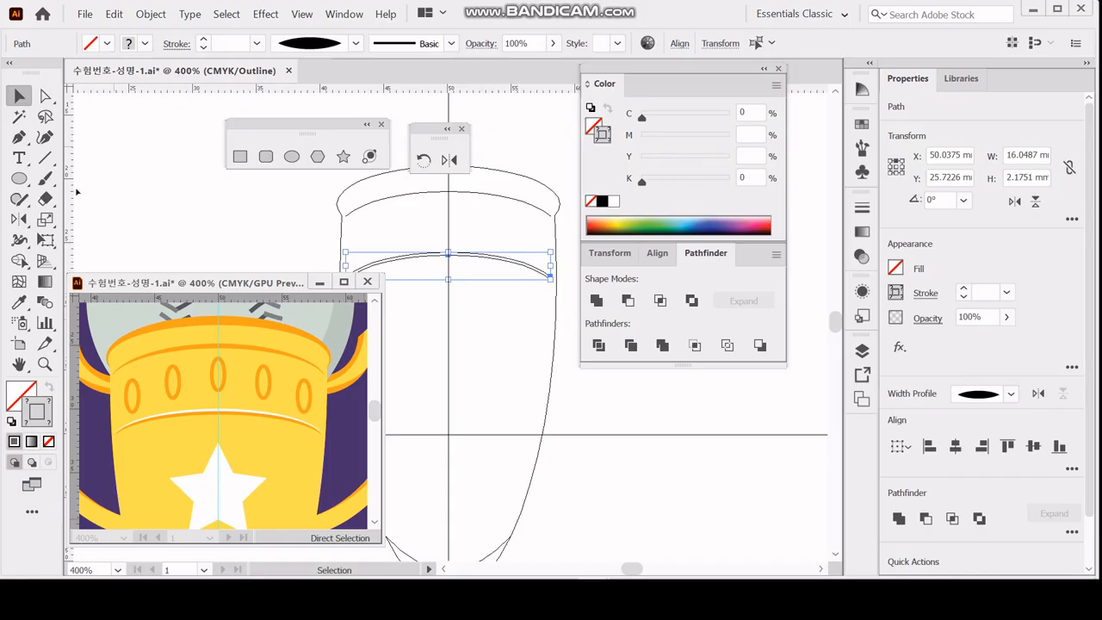
double_click(45, 218)
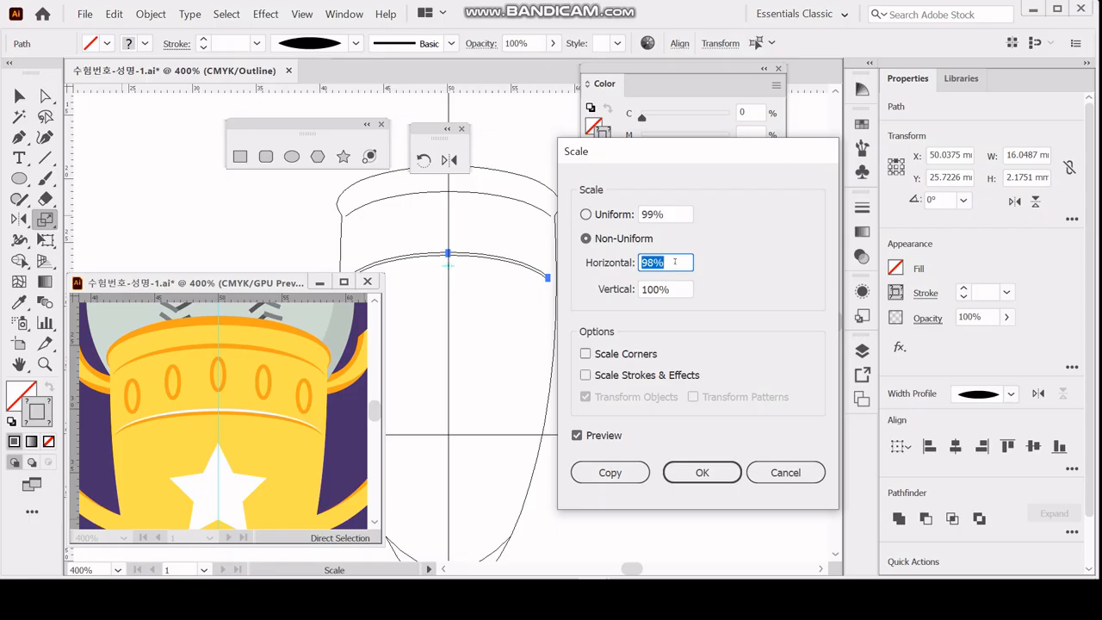
key("Tab")
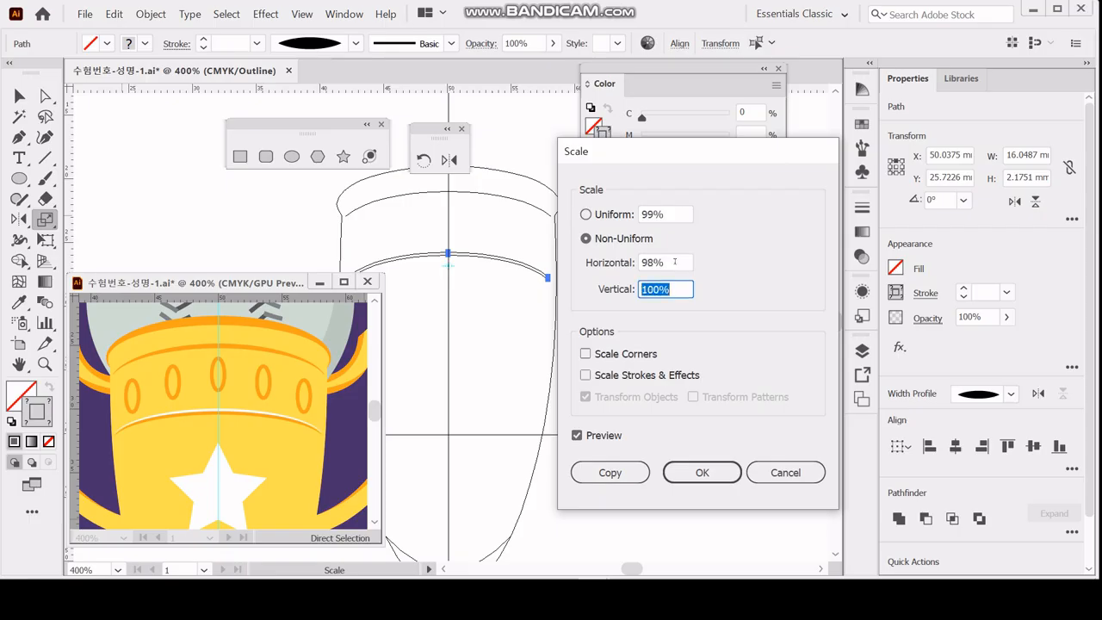
type("80")
key("Return")
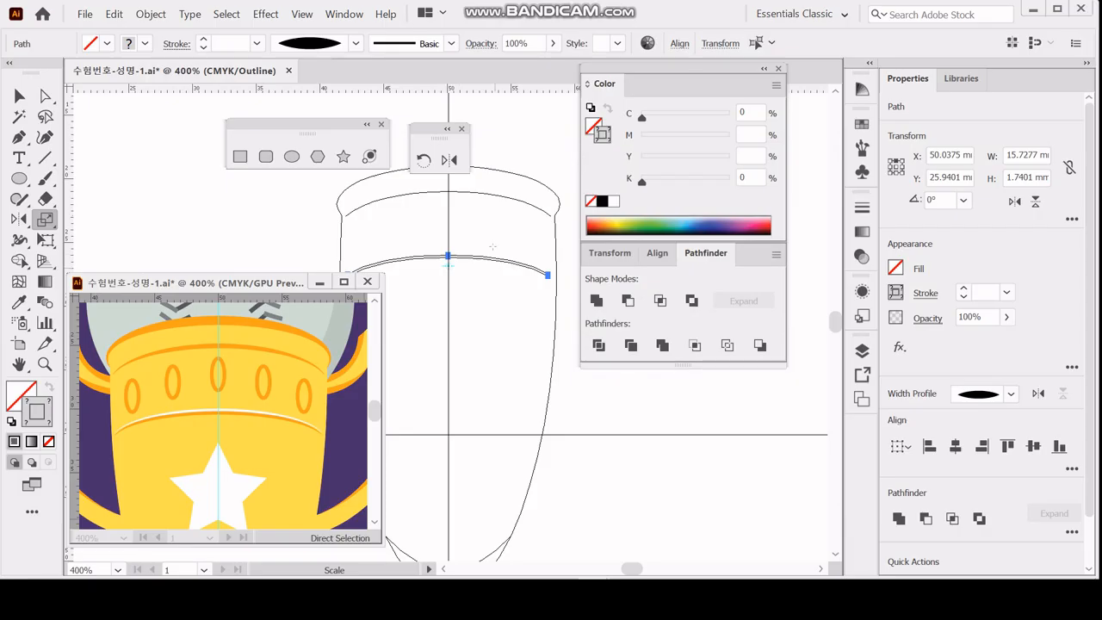
Add the two orange rim strokes to the selected band lines and expand the appearance of all four in preview view.
key("ctrl")
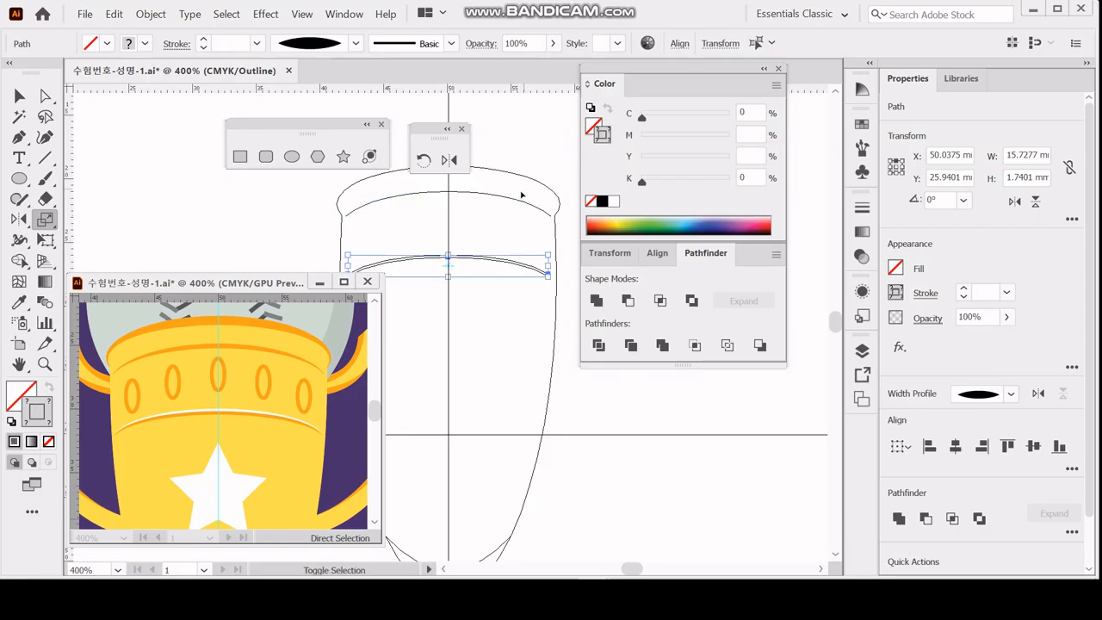
left_click(513, 201, "shift")
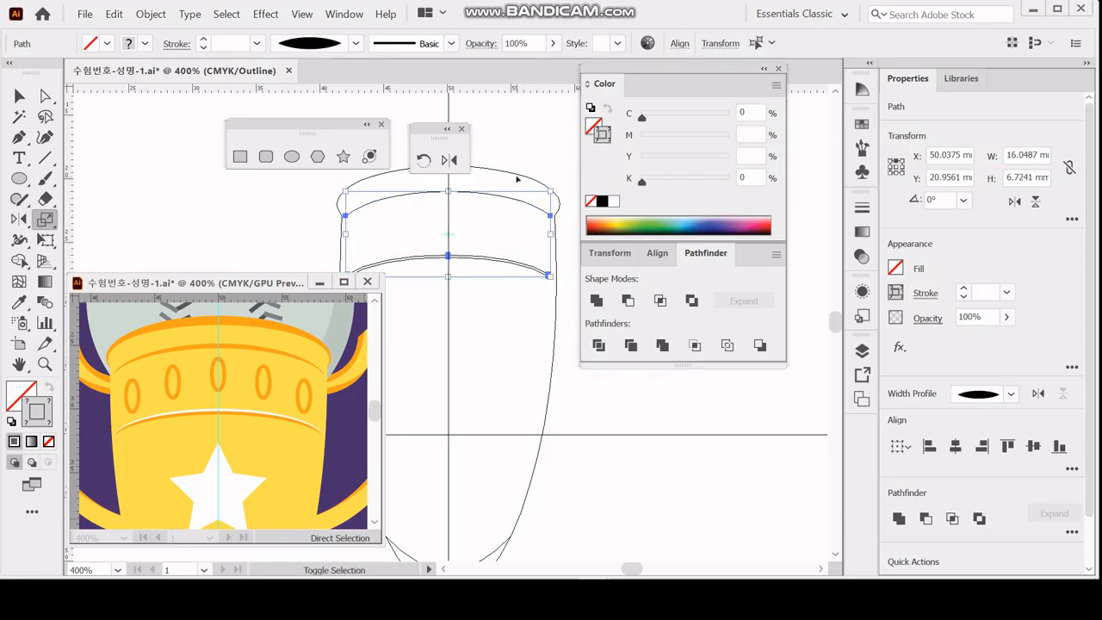
left_click(517, 176, "shift")
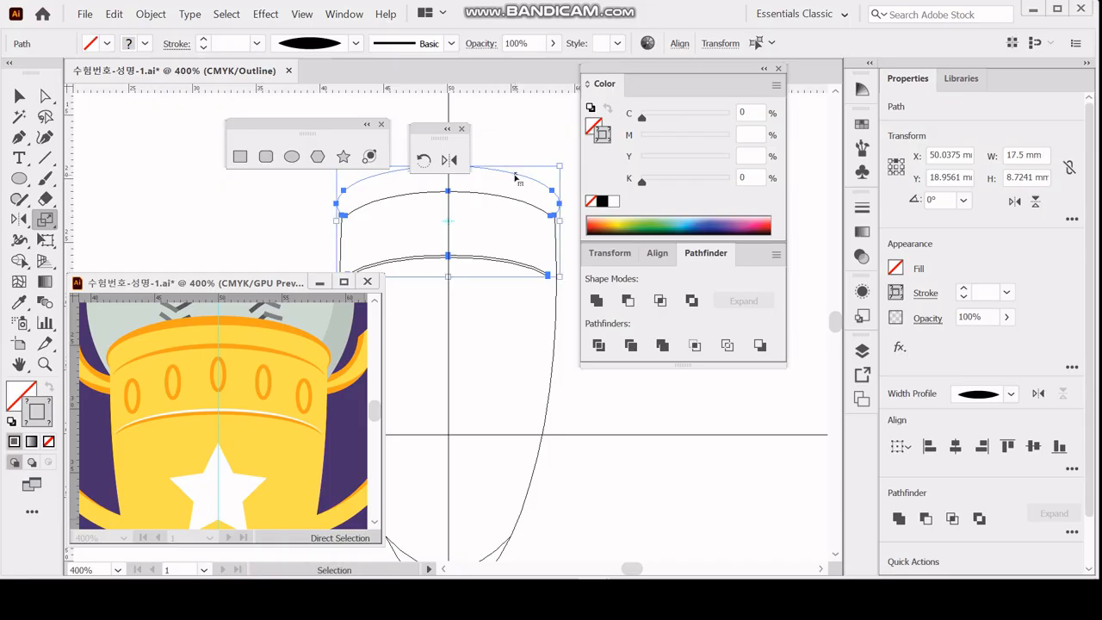
key("ctrl+y")
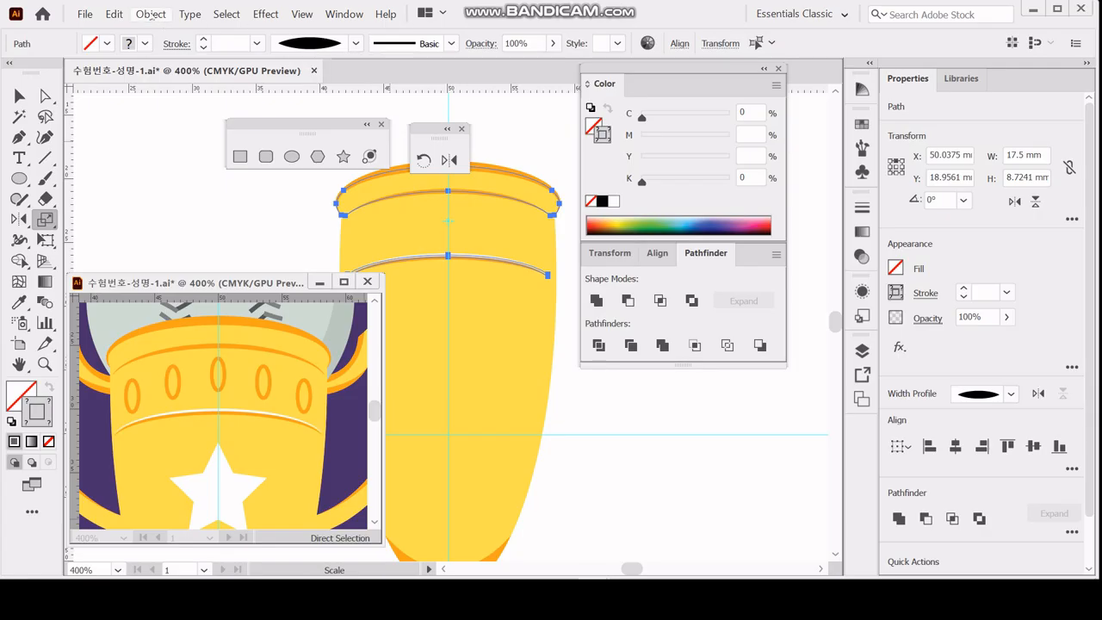
left_click(150, 15)
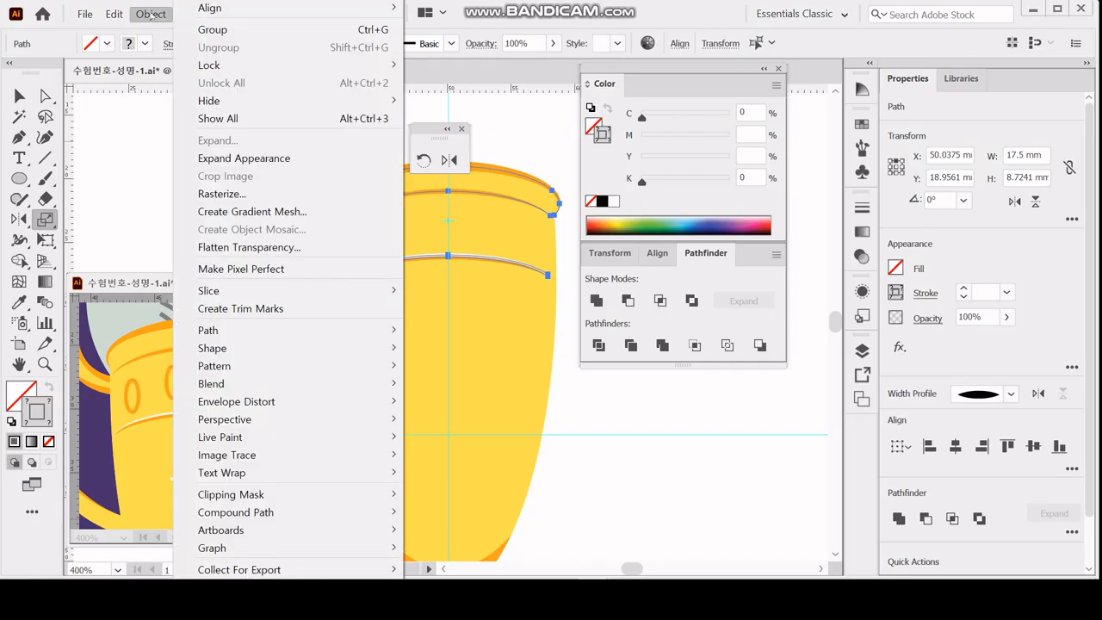
left_click(284, 158)
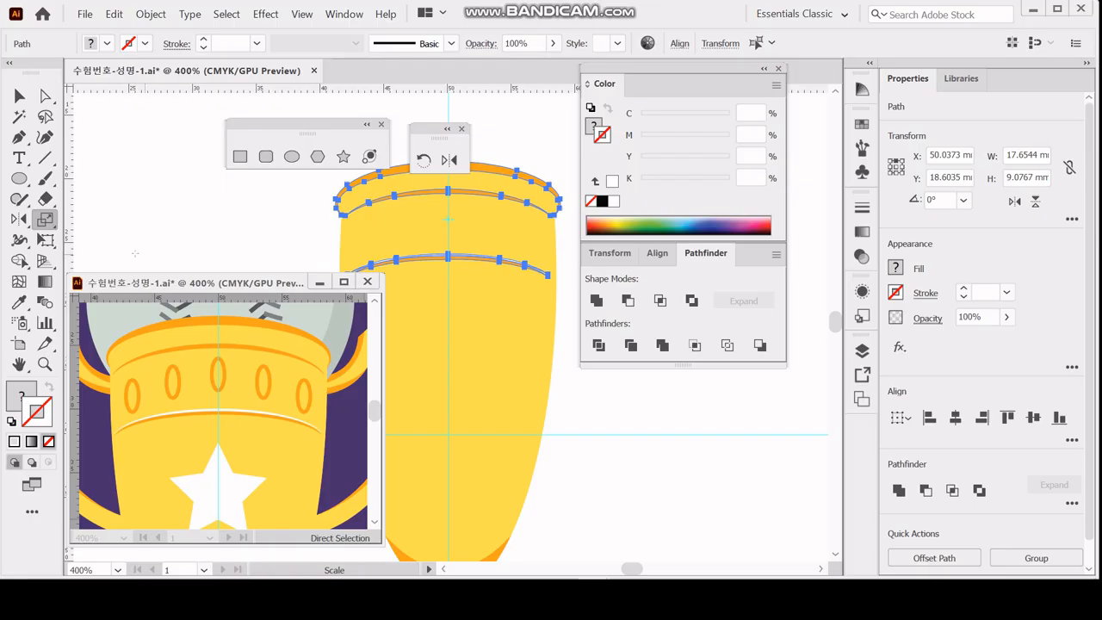
Create an ellipse 1 mm wide and 2.5 mm high near the cup's left edge between the rim and the band line.
left_click(292, 155)
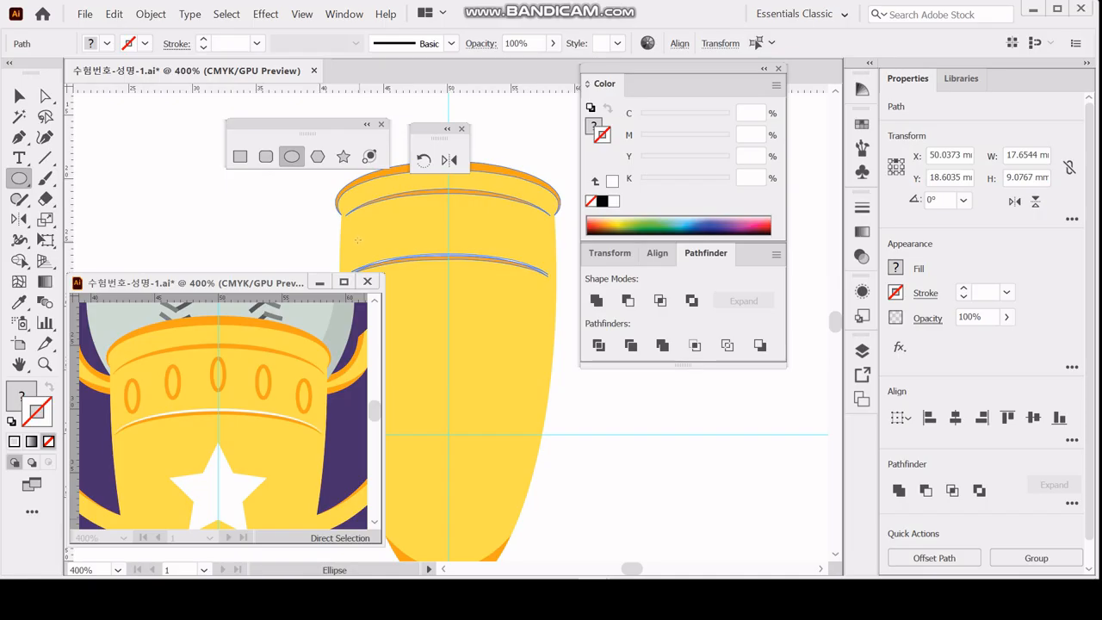
left_click(362, 241)
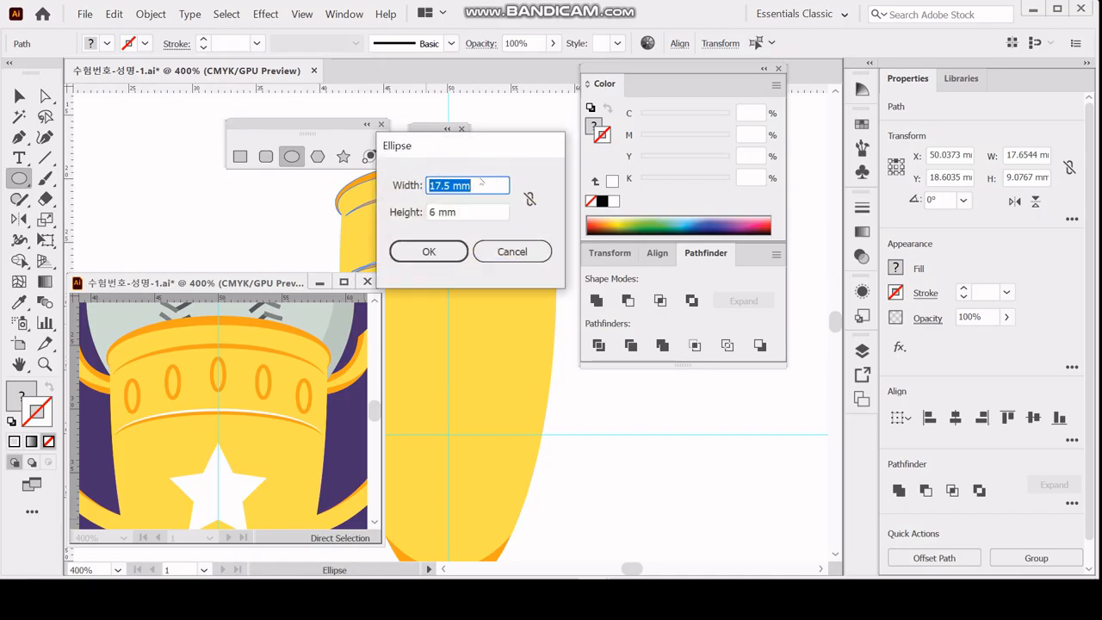
type("1")
key("Tab")
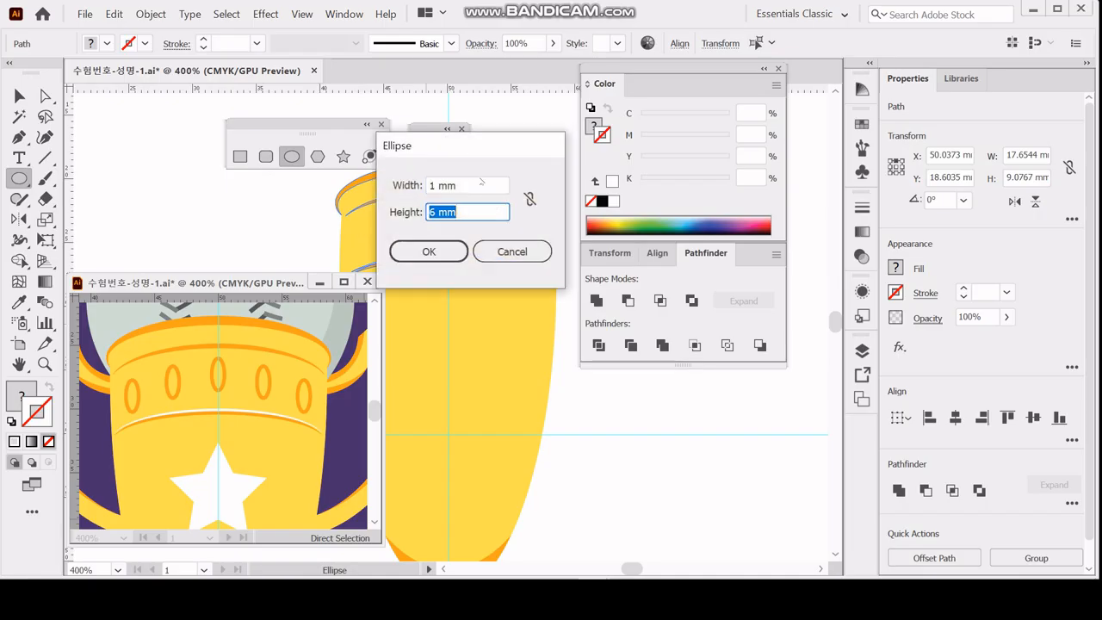
type("2.5")
key("Return")
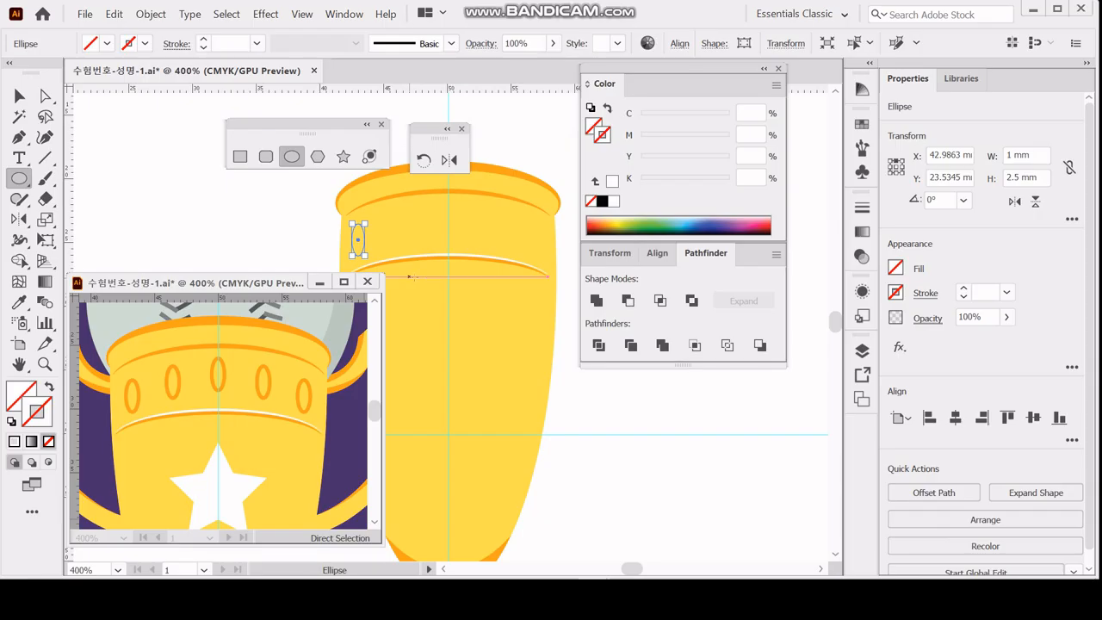
Give the small ellipse a 0.75 pt orange stroke with M 40% and Y 100%.
left_click(924, 293)
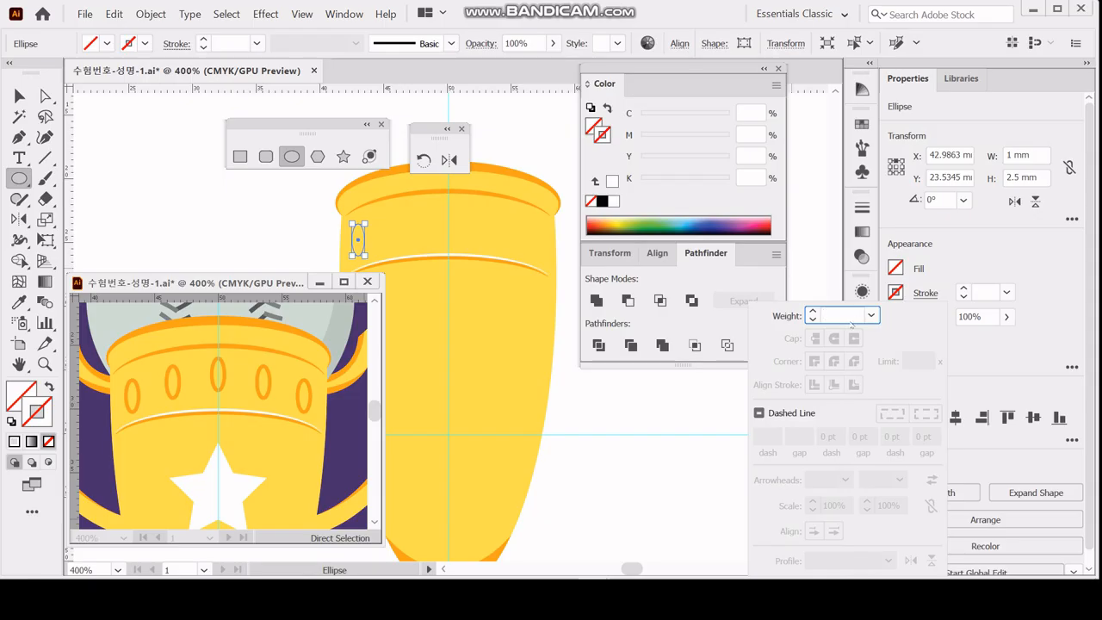
type(".75")
key("Return")
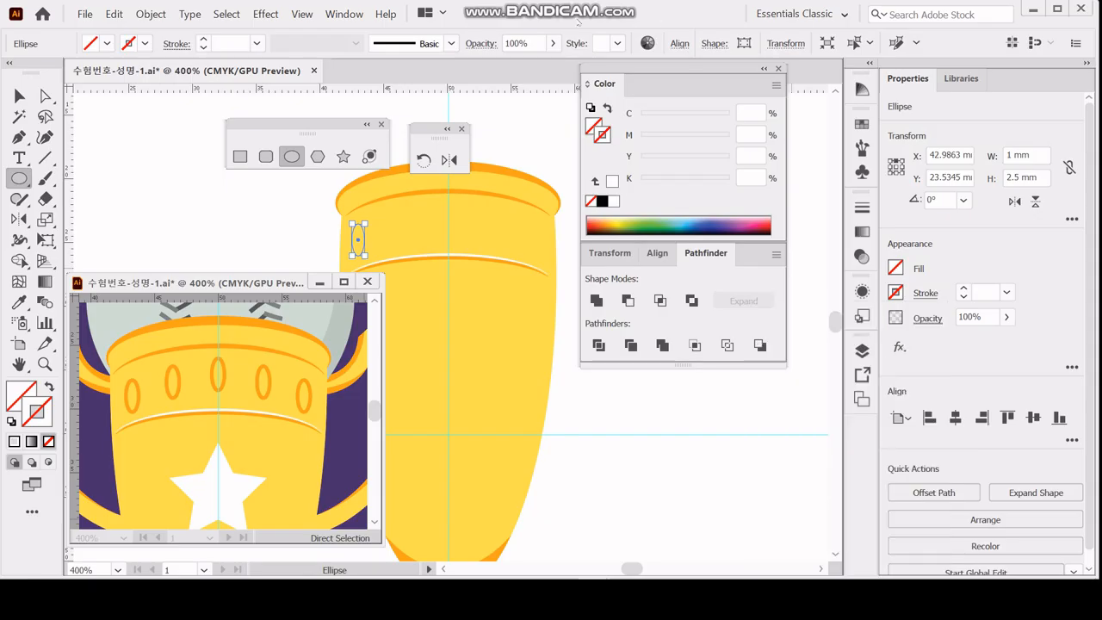
left_click(753, 134)
type("40")
key("Tab")
type("100")
key("Return")
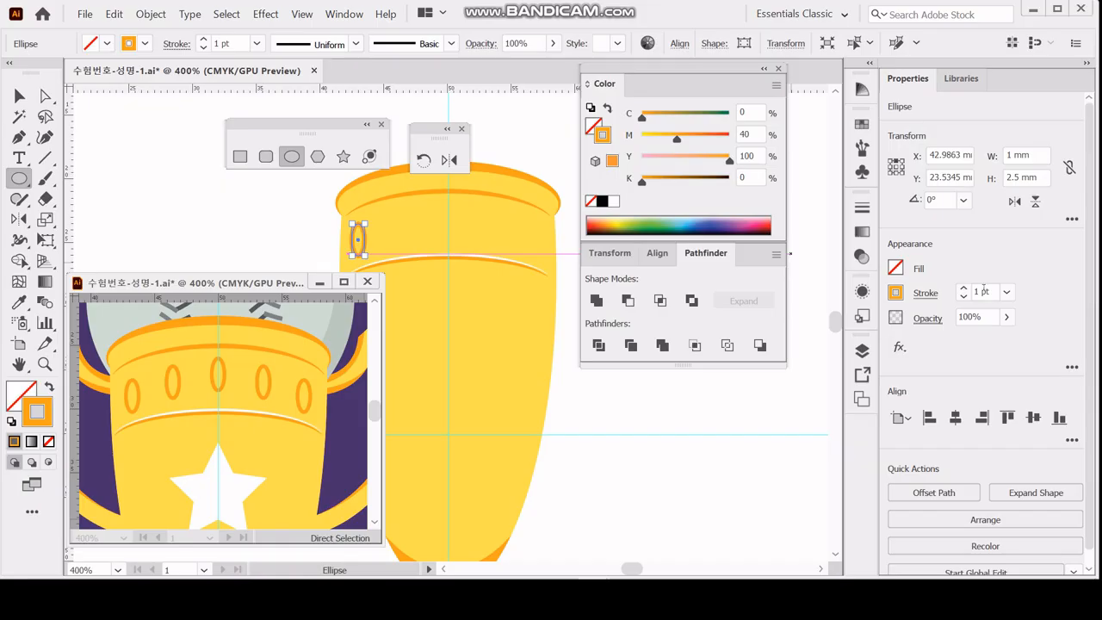
left_click_drag(992, 292, 902, 294)
type(".75")
key("Return")
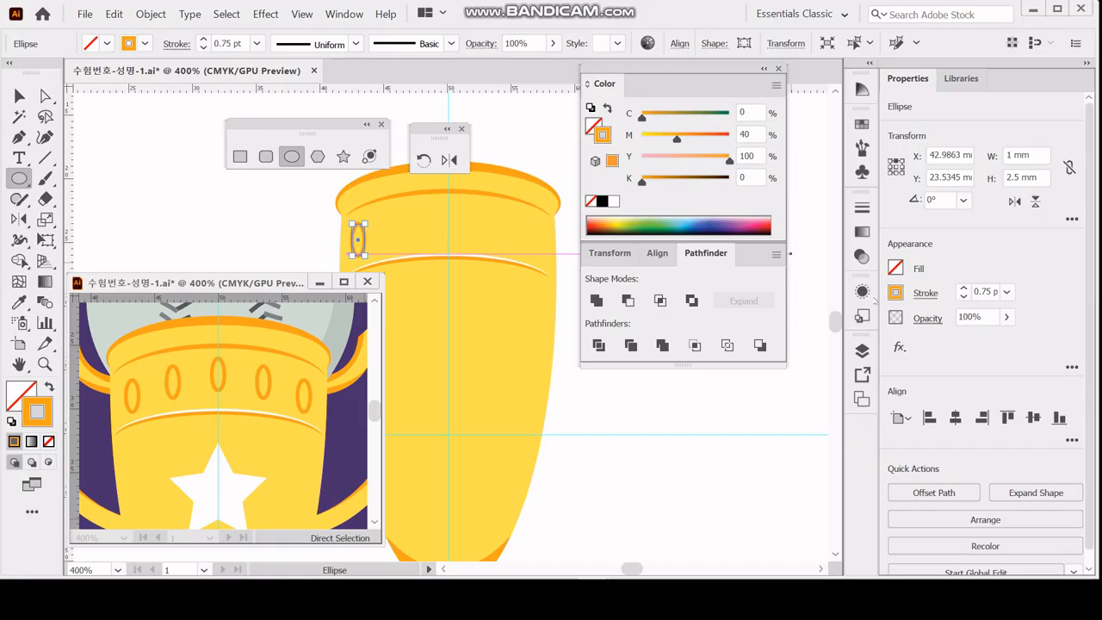
Duplicate the ellipse twice at equal spacing toward the cup's centre and nudge the third onto the vertical guide, slightly lower.
left_click(19, 96)
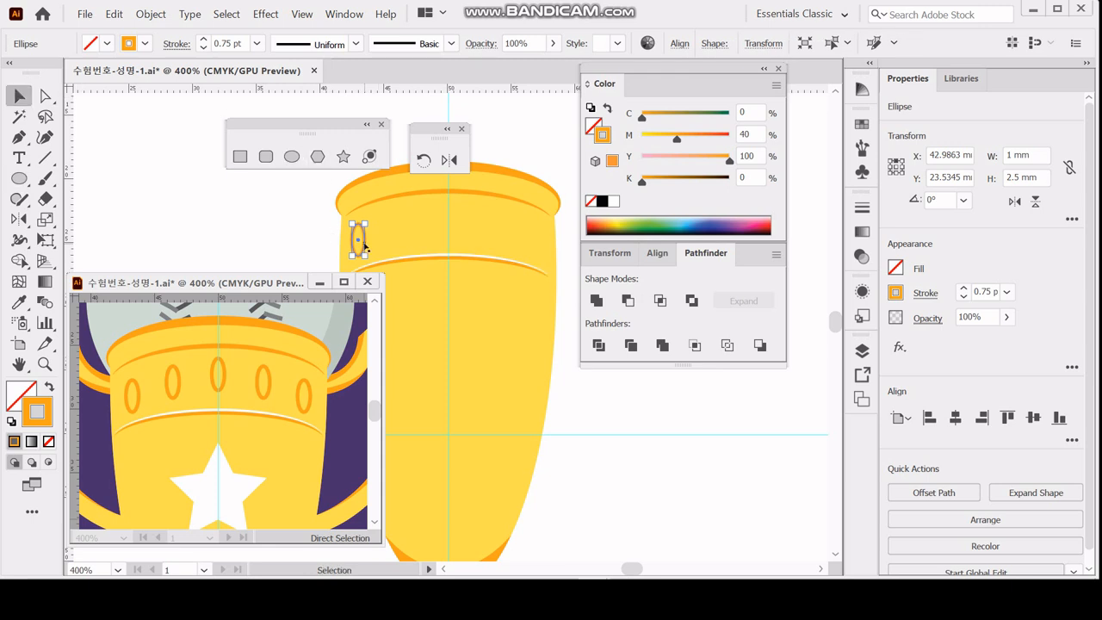
left_click_drag(362, 241, 404, 231)
key("ctrl+d")
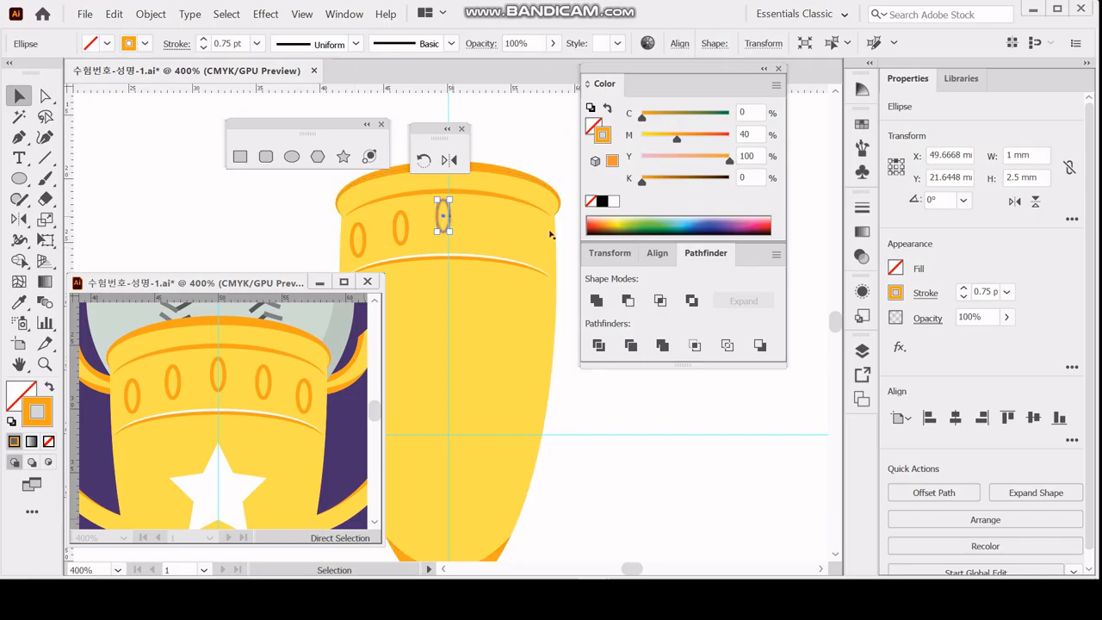
key("Right")
key("Right")
key("Right")
key("Right")
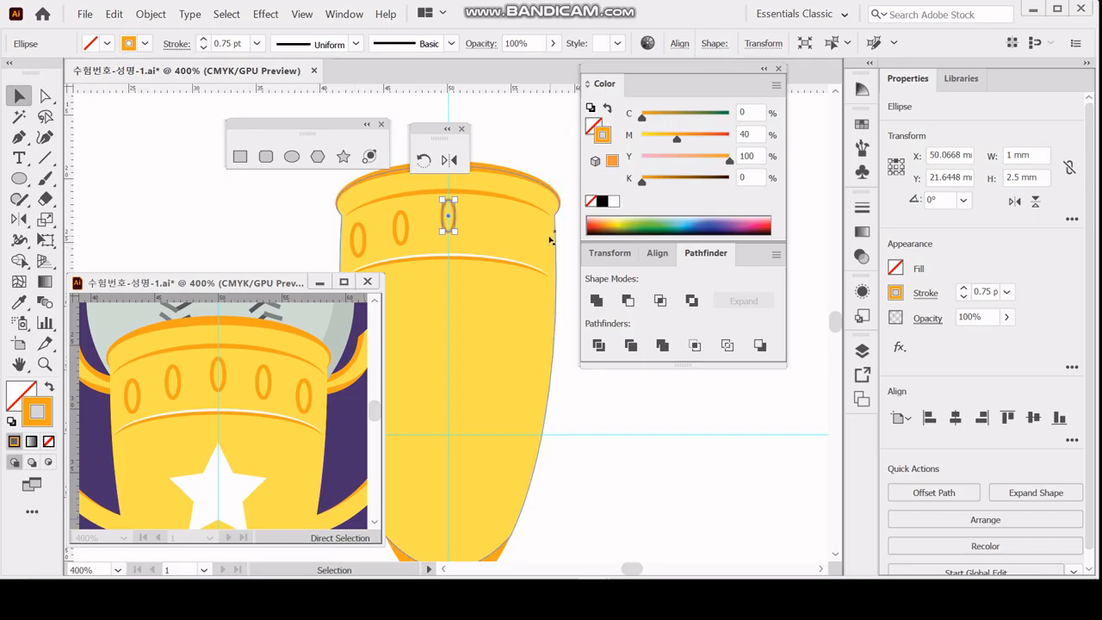
key("Down")
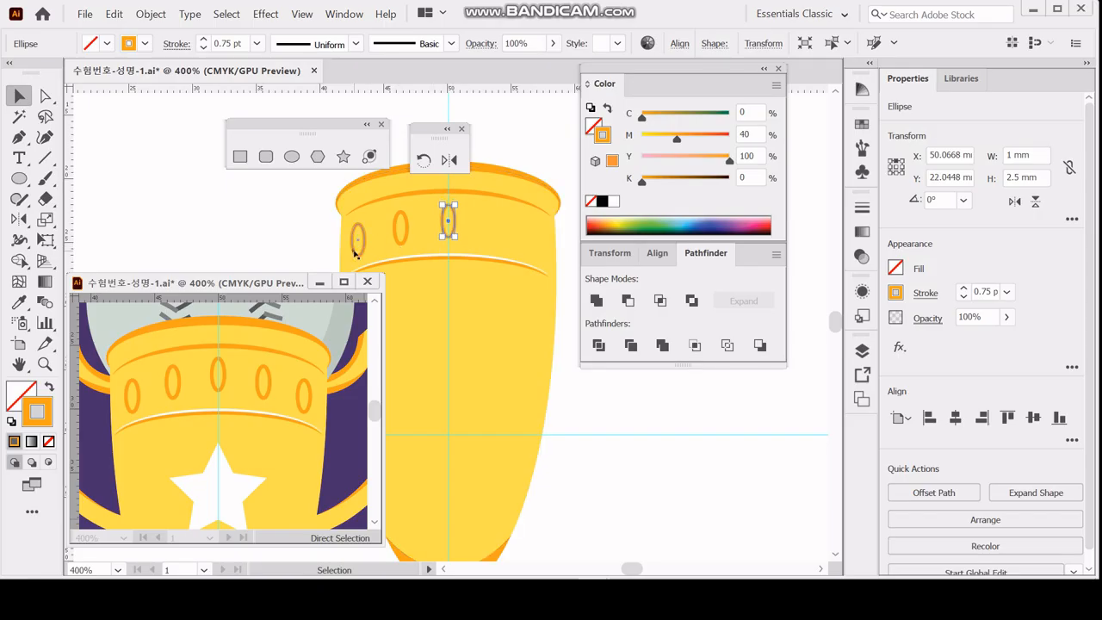
Select the two ellipses left of the centre one and shift them 0.3 mm to the right.
left_click(358, 246)
left_click(401, 241, "shift")
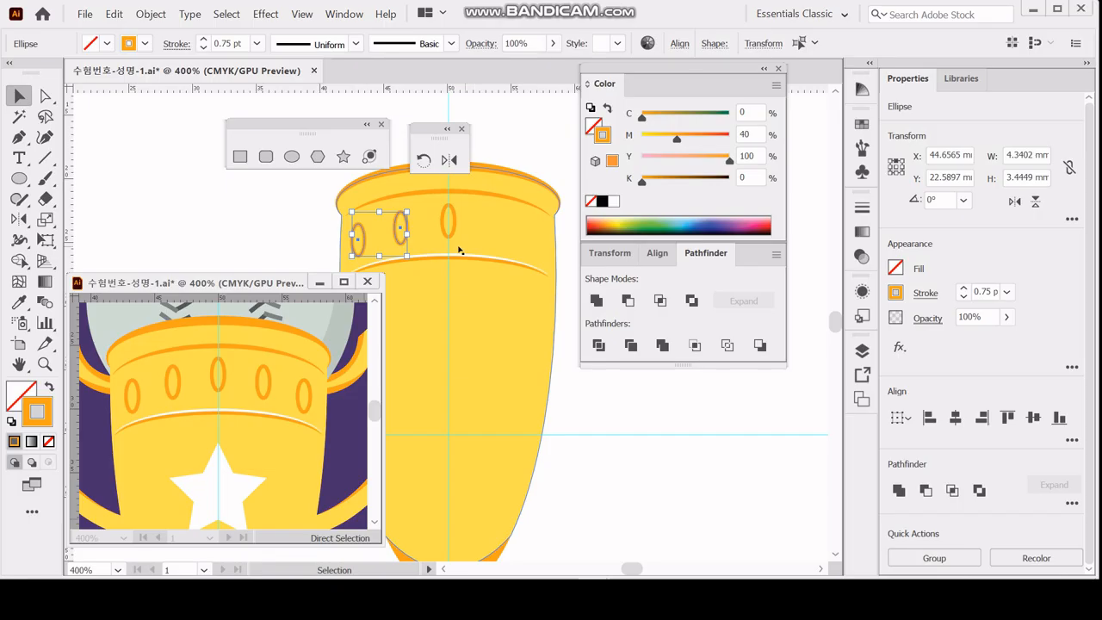
key("Right")
key("Right")
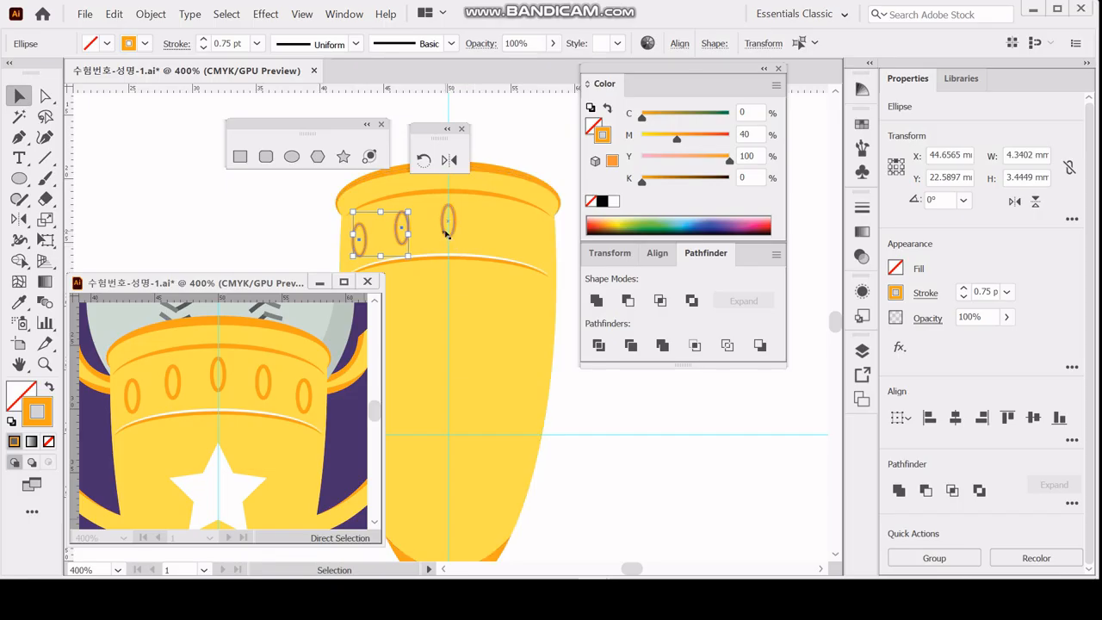
key("Right")
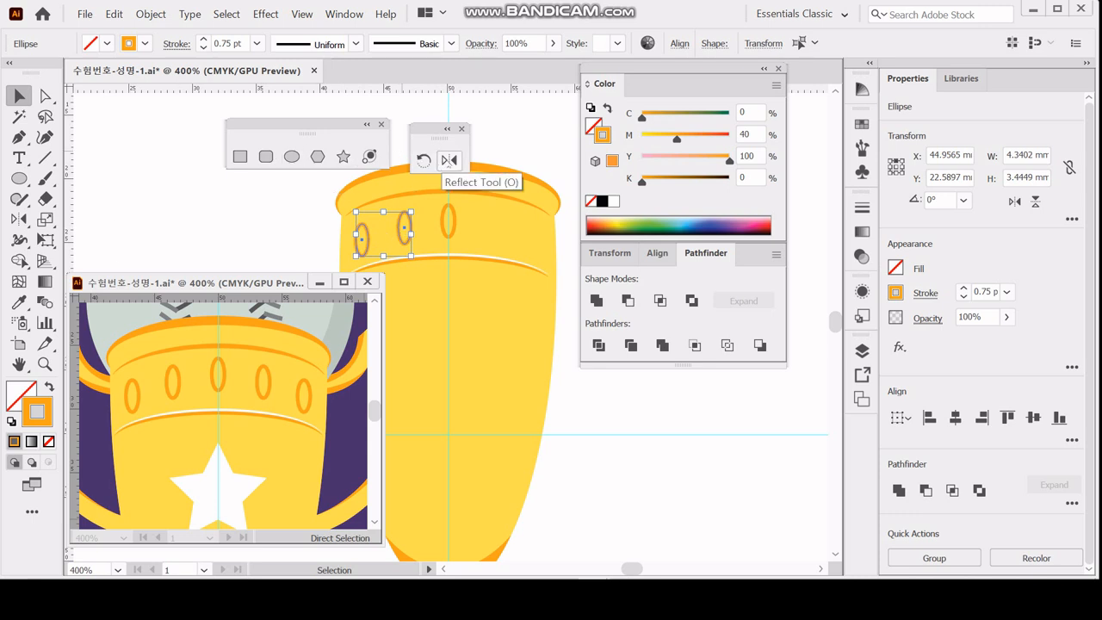
Reflect a copy of the two selected ellipses across a vertical axis on the centre guide.
left_click(448, 160)
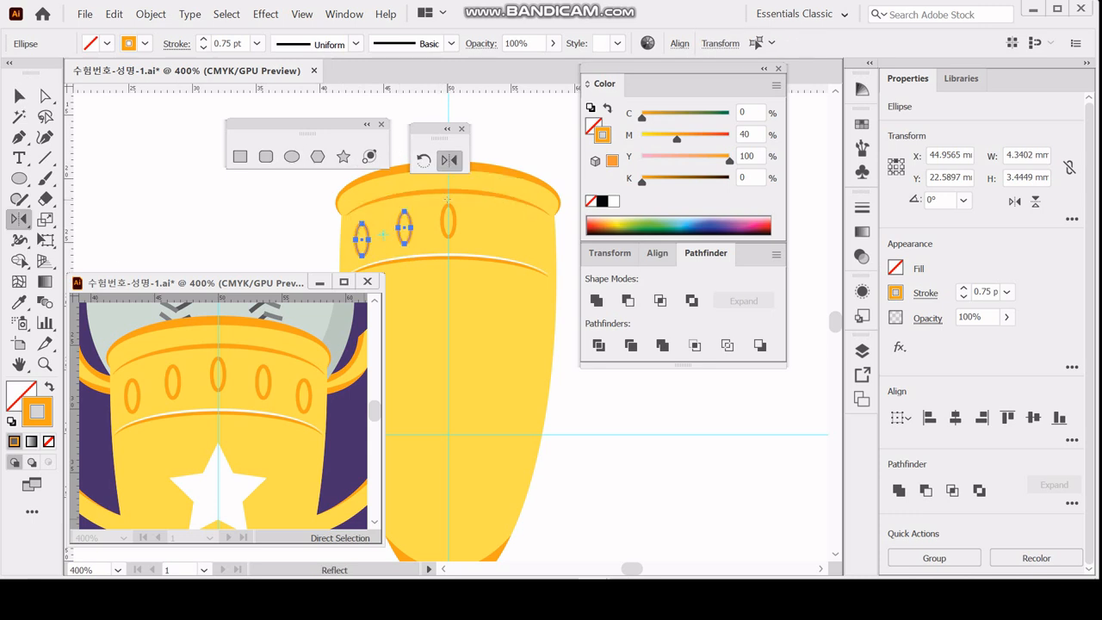
left_click(448, 199, "alt")
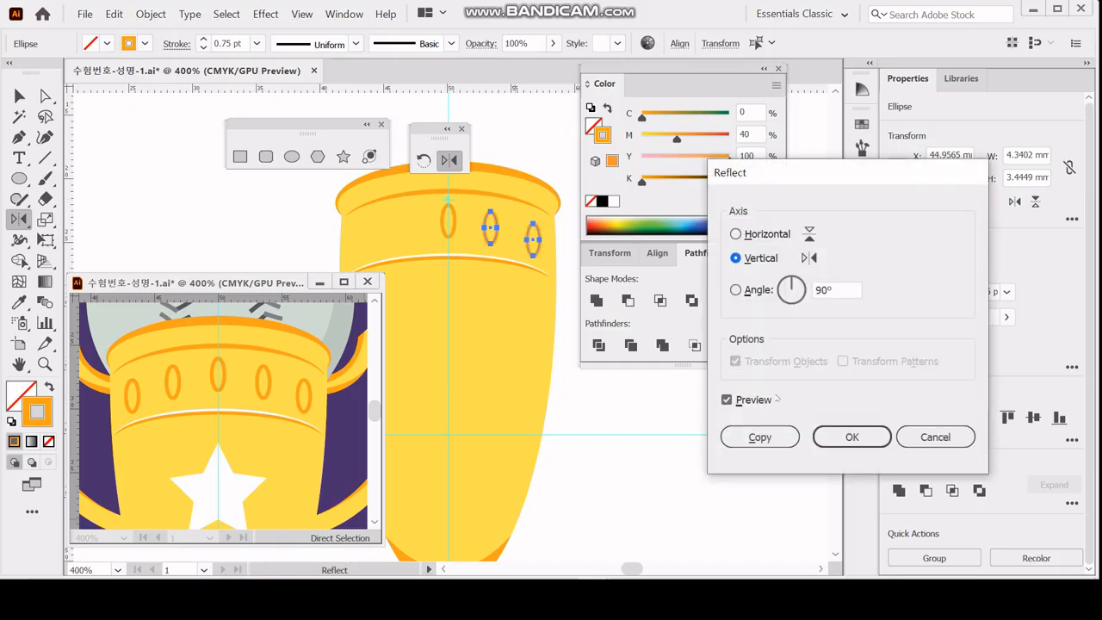
left_click(759, 436)
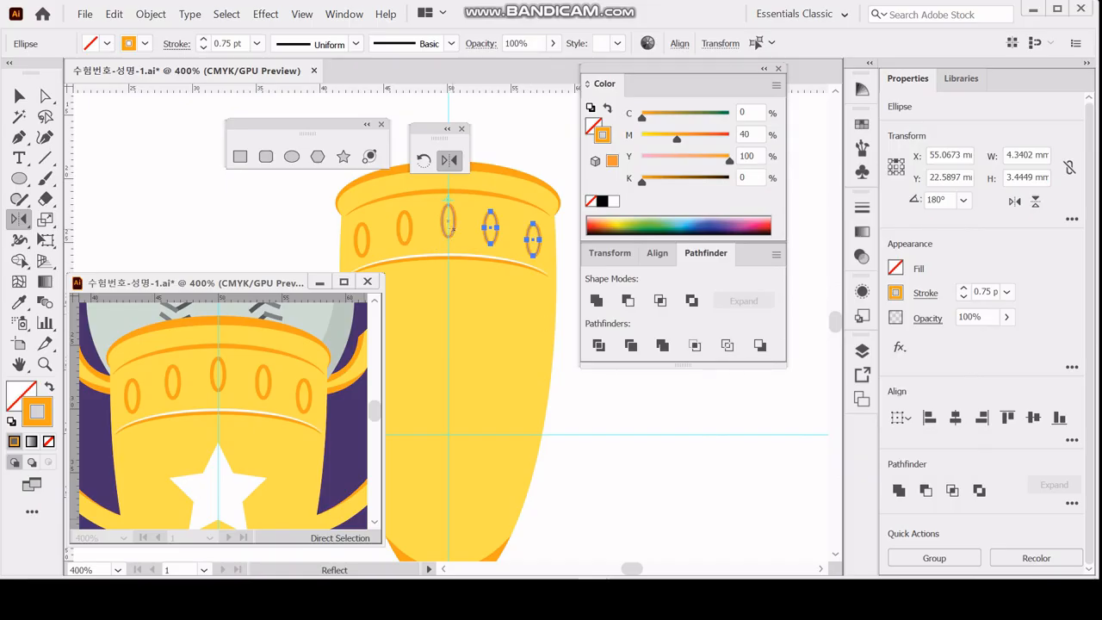
Select all five ellipses and convert their strokes to outlined shapes with Outline Stroke.
key("ctrl+a")
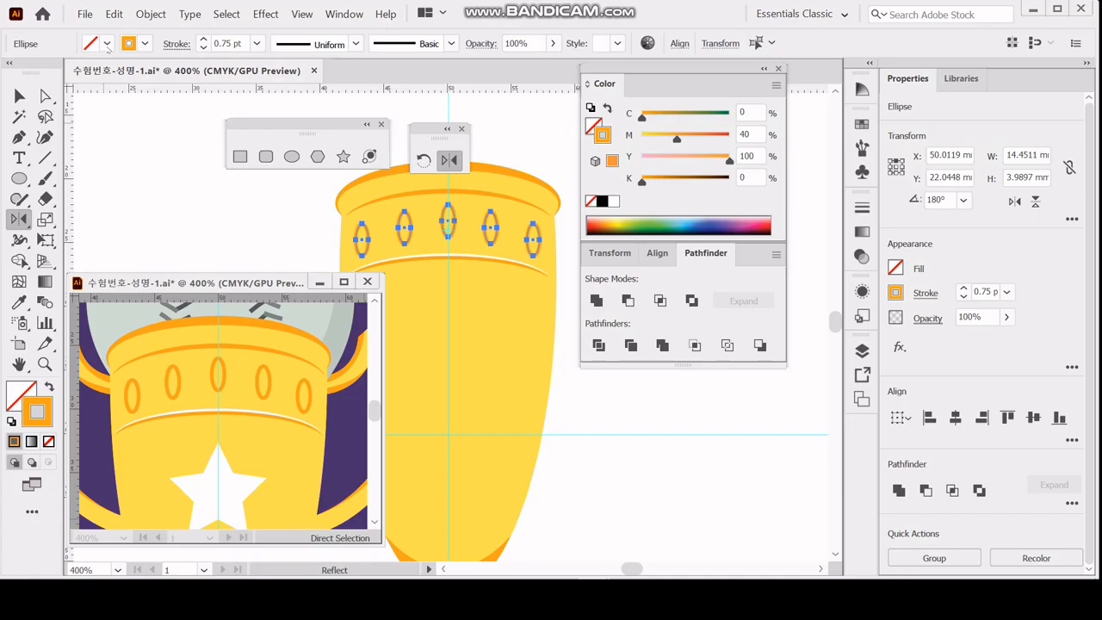
left_click(150, 13)
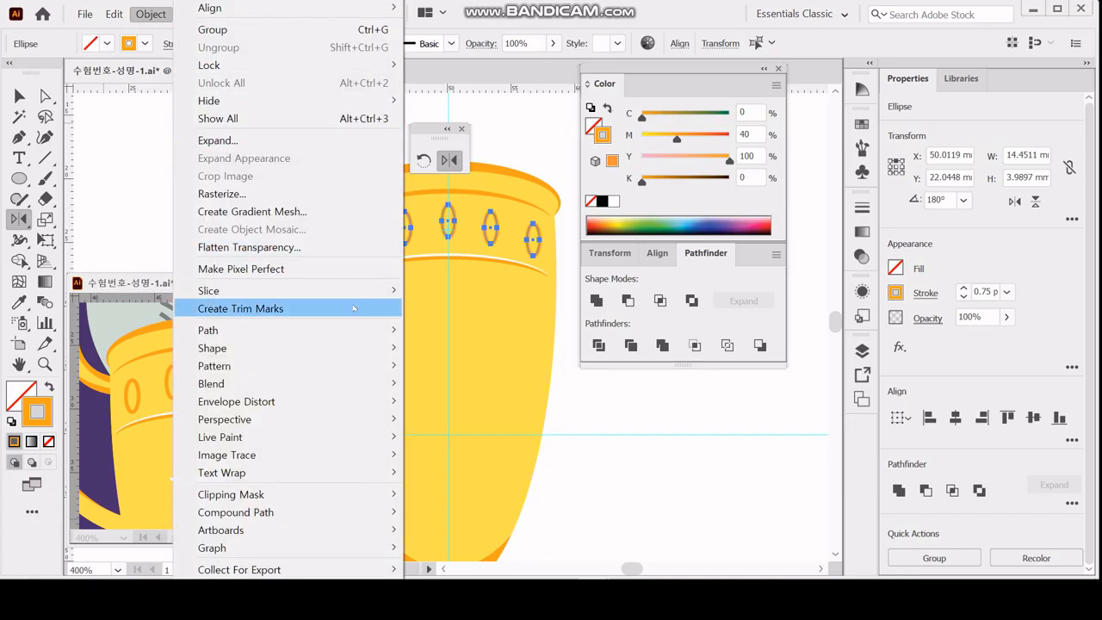
mouse_move(329, 332)
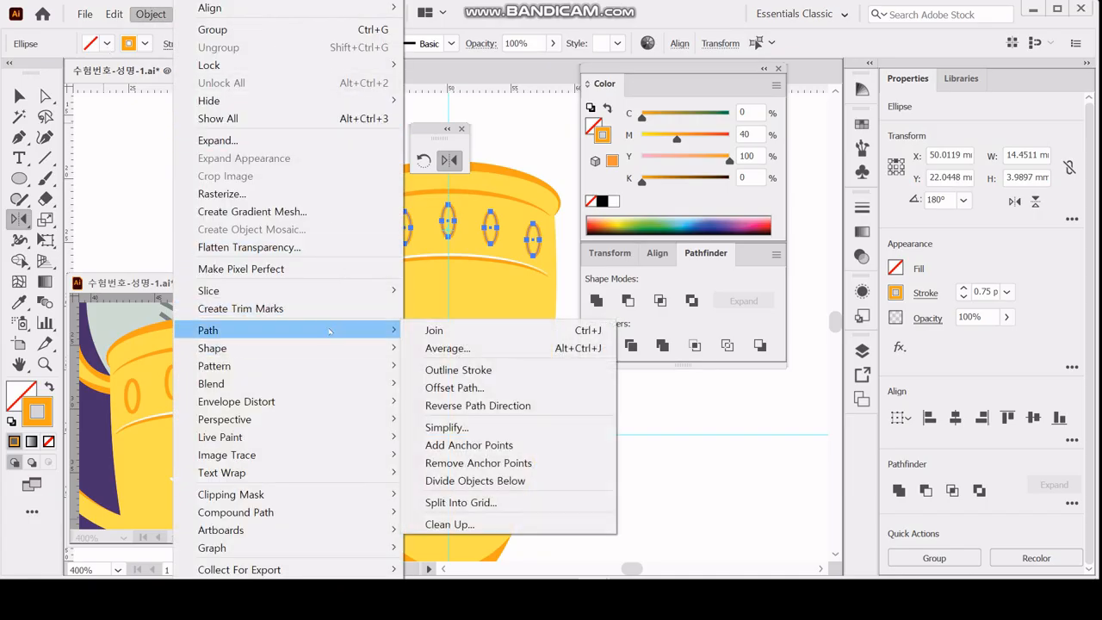
left_click(457, 369)
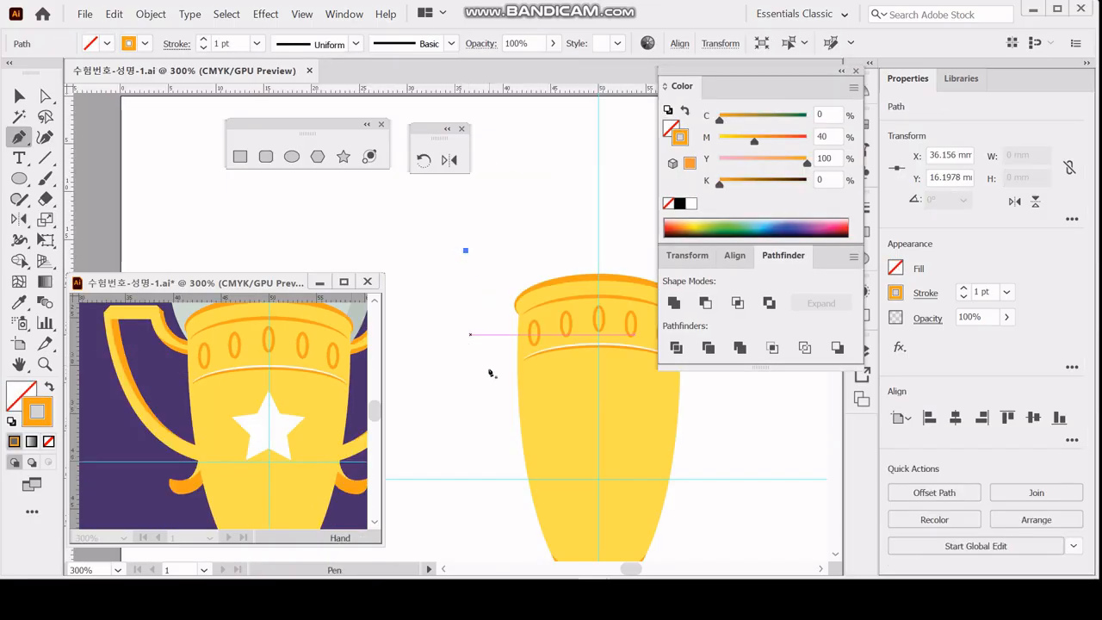
Remove the stray anchor and draw the left handle with the Pen tool, from below the rim, around and down to a short lower hook.
key("Delete")
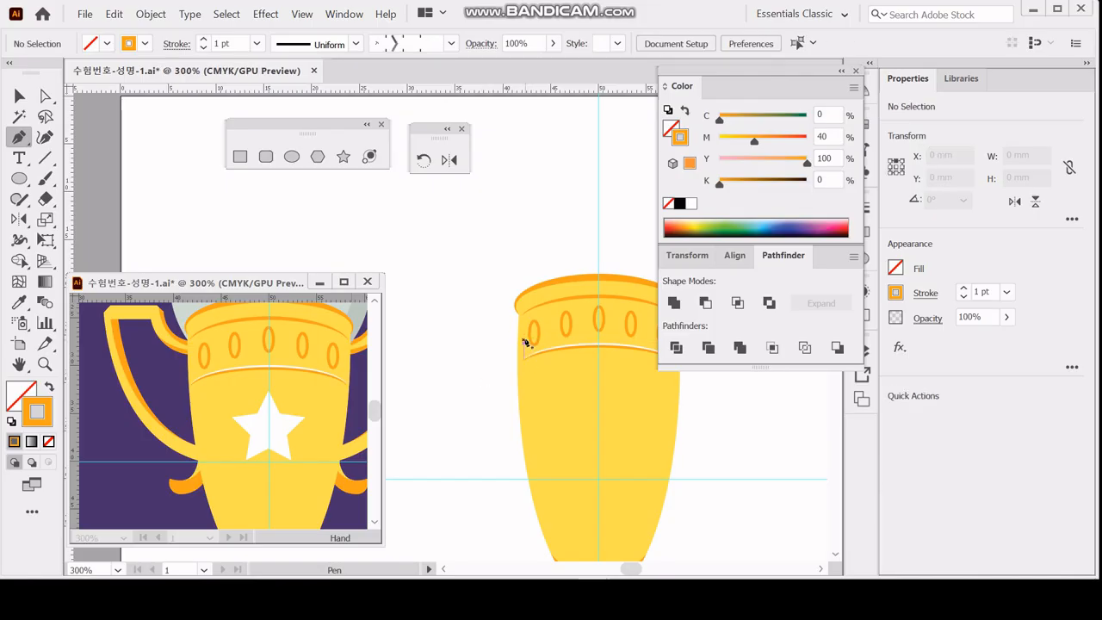
left_click(522, 336)
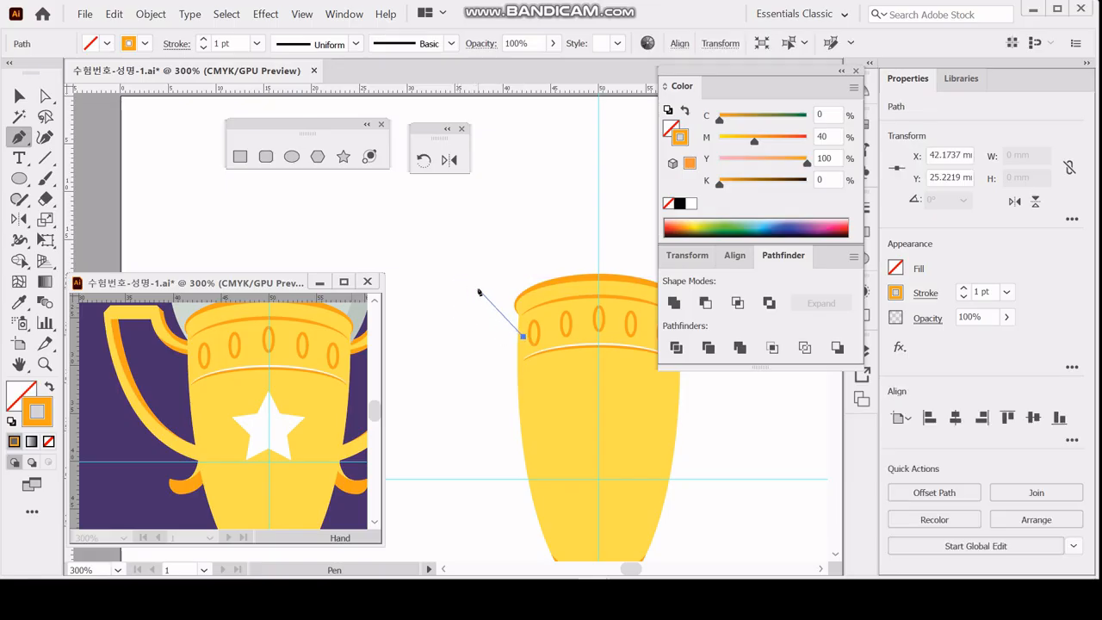
left_click_drag(480, 293, 477, 255)
left_click(478, 290)
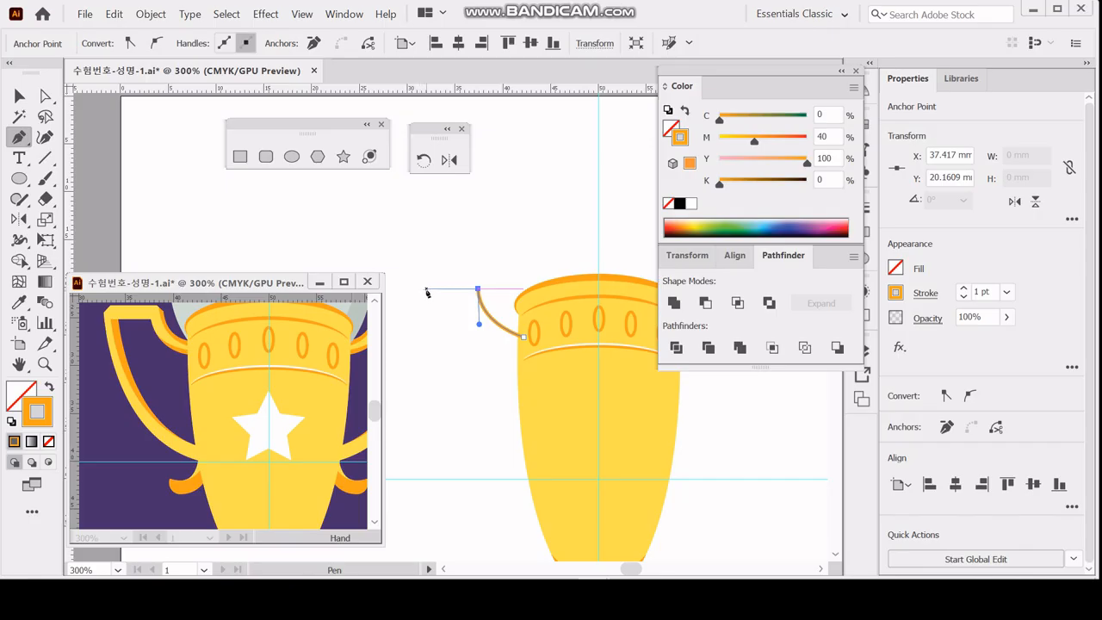
left_click(427, 290)
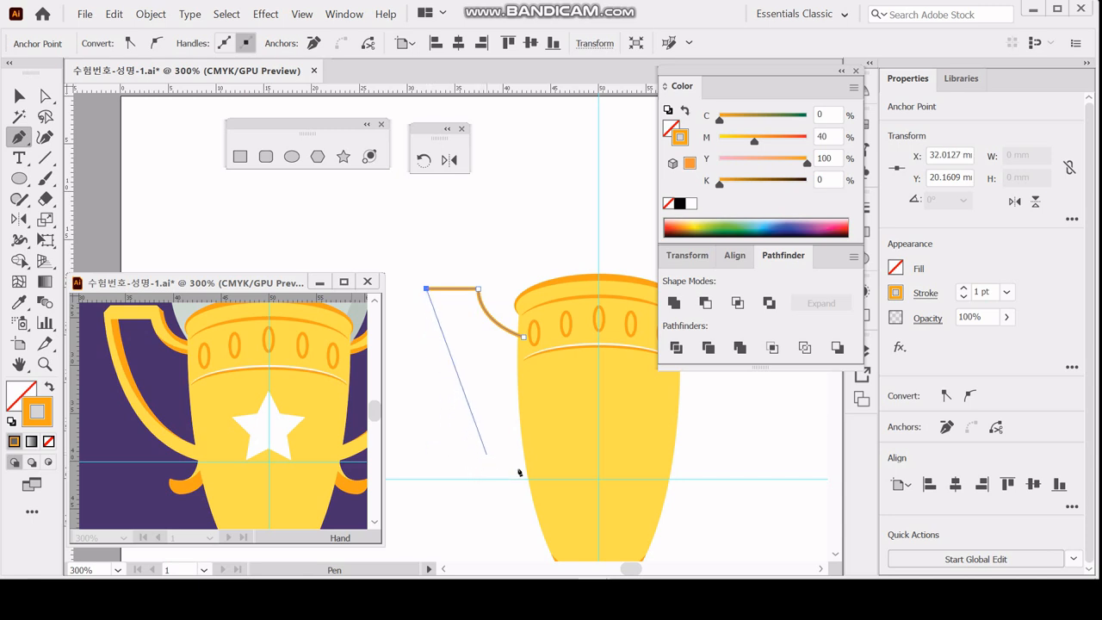
left_click_drag(528, 467, 612, 484)
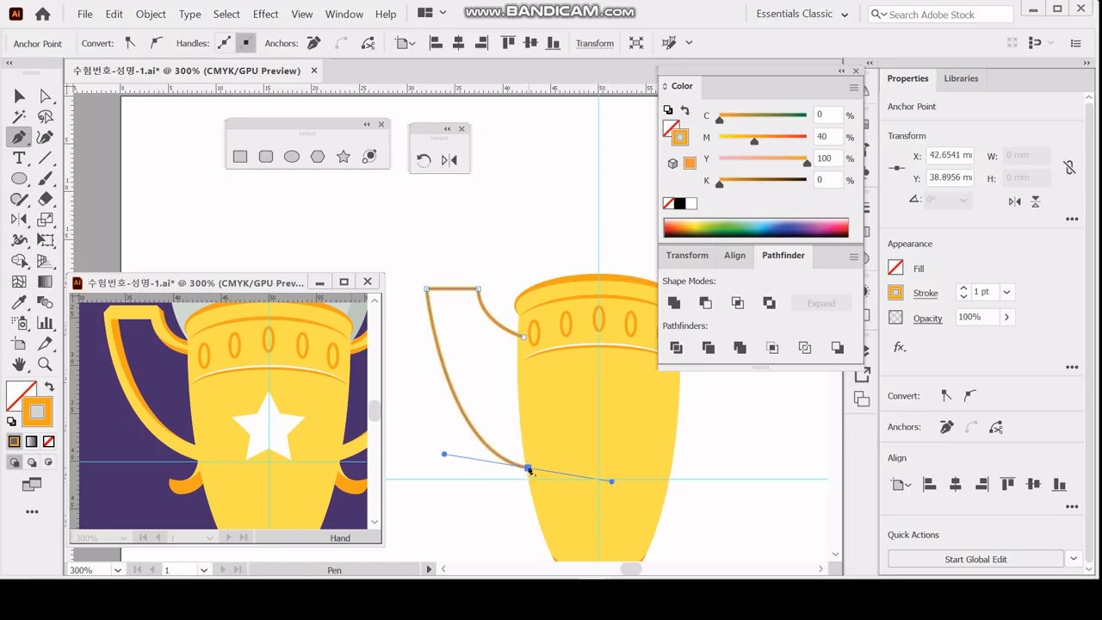
mouse_move(528, 469)
left_mouse_down()
mouse_move(534, 488)
mouse_move(514, 506)
mouse_move(470, 513)
left_mouse_up()
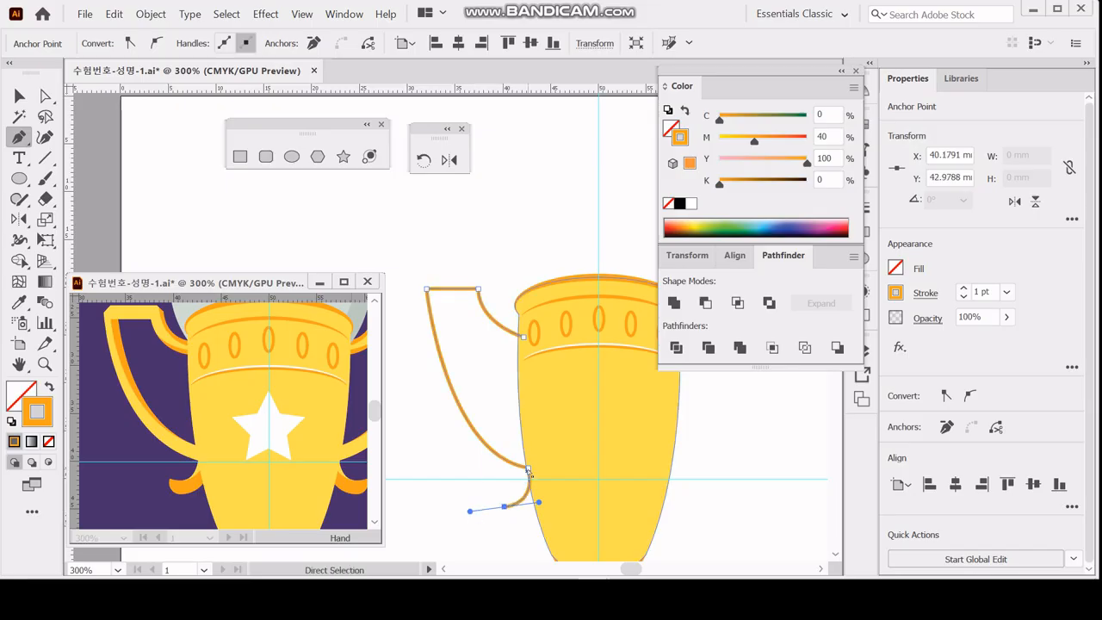
Refine the handle path: move its lower corner slightly into the cup, raise both top corners 0.4 mm and adjust the outer curve's direction handle.
left_click_drag(529, 469, 535, 472)
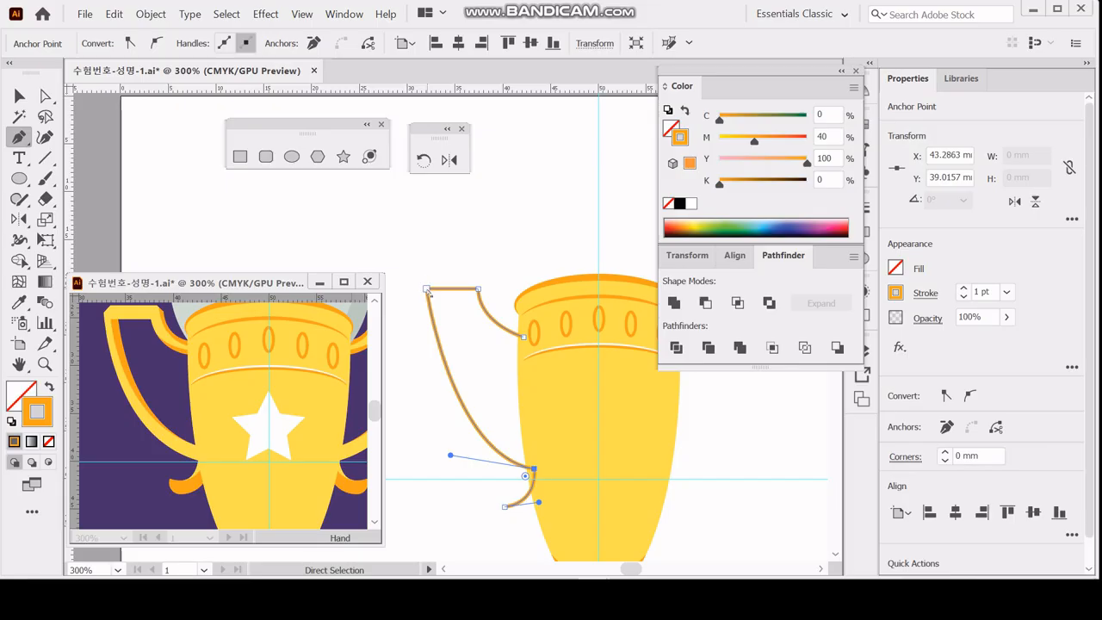
left_click(427, 289)
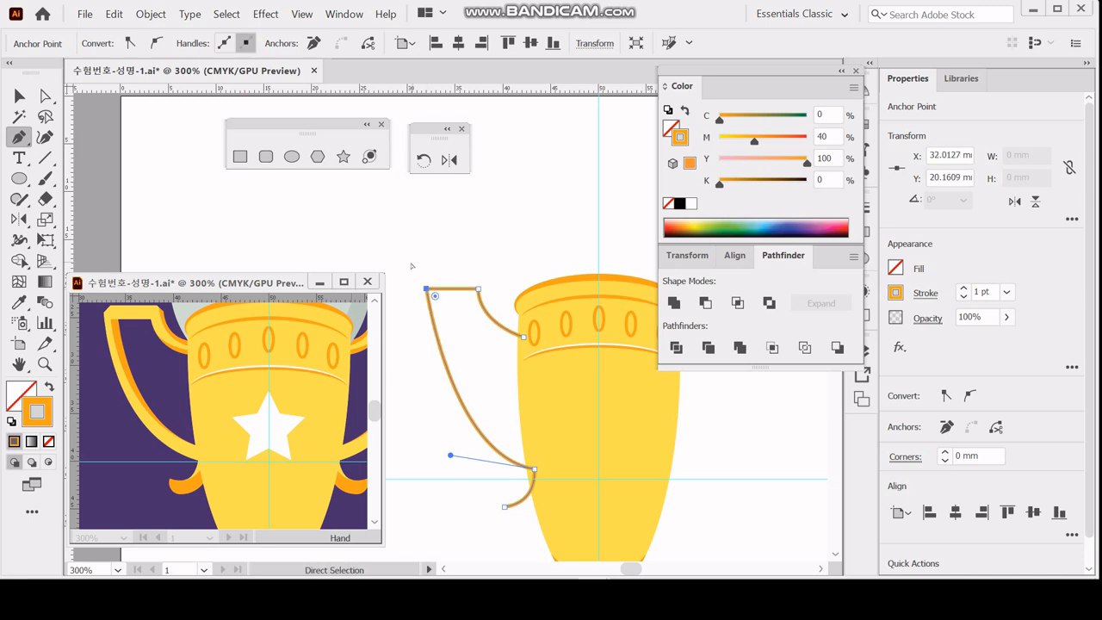
left_click_drag(411, 262, 496, 308)
key("Up")
key("Up")
key("Up")
key("Up")
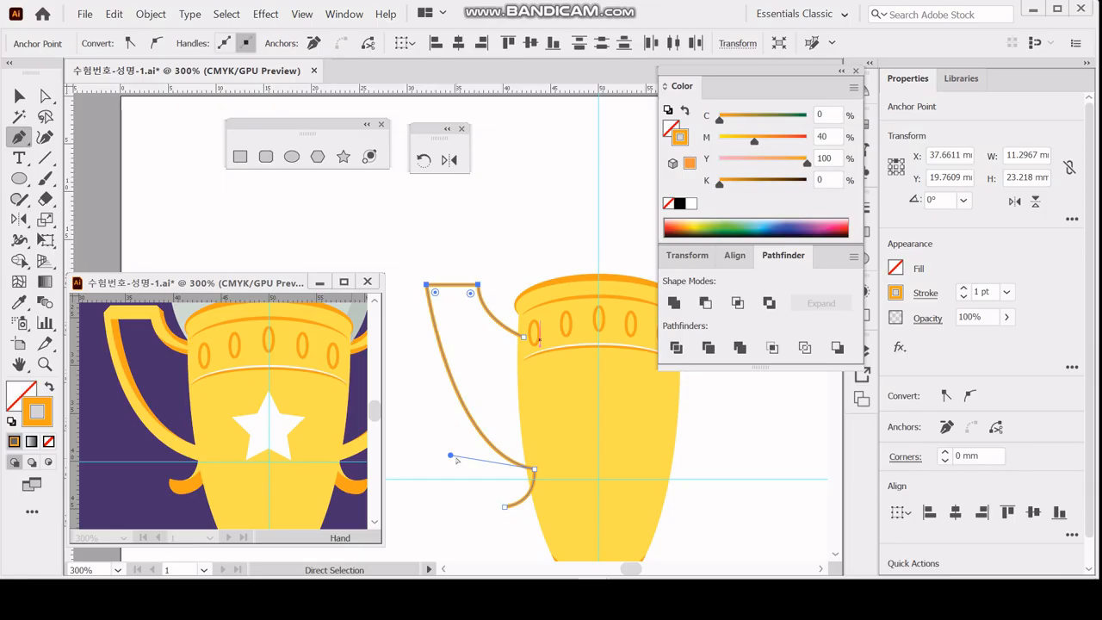
left_click_drag(451, 456, 447, 455)
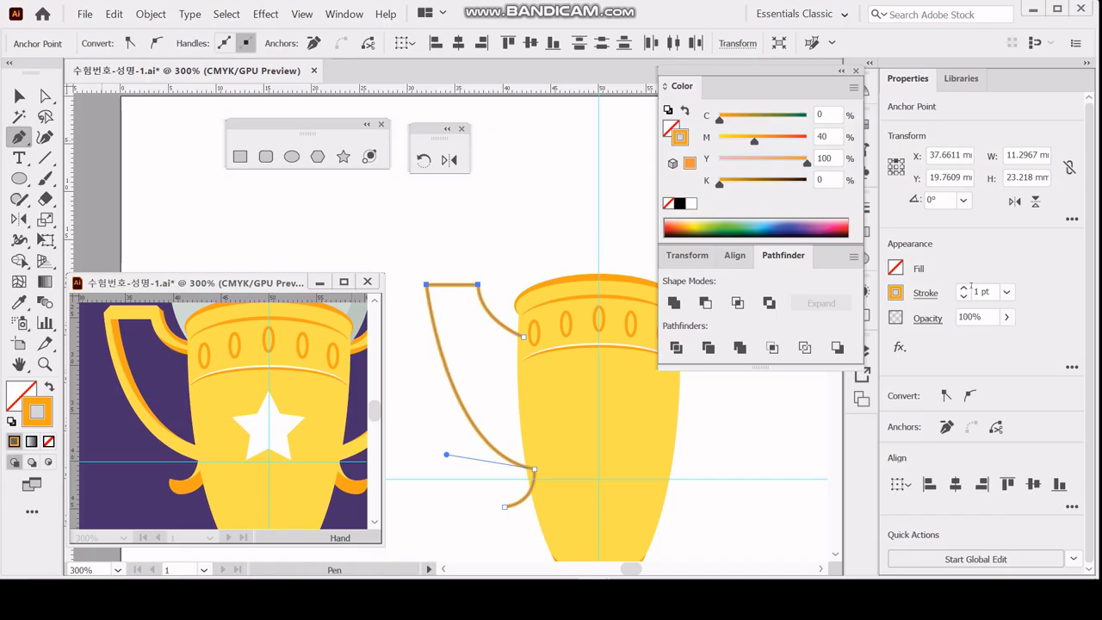
Set the handle path's stroke weight to 4 pt with a bevel join.
left_click(923, 295)
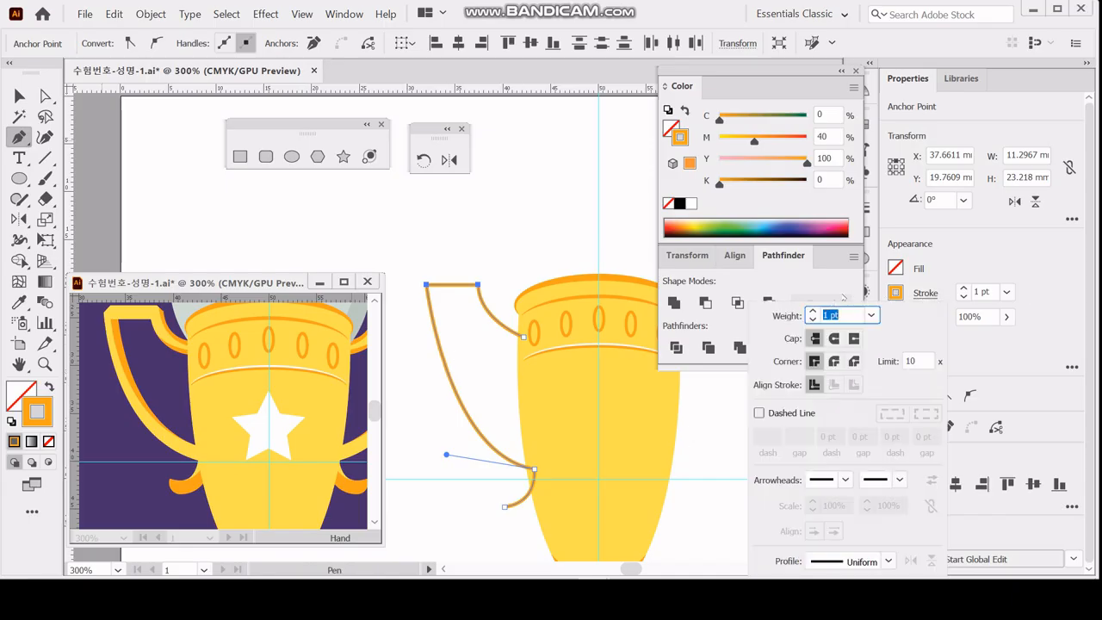
left_click(812, 311)
left_click(812, 311)
left_click(812, 312)
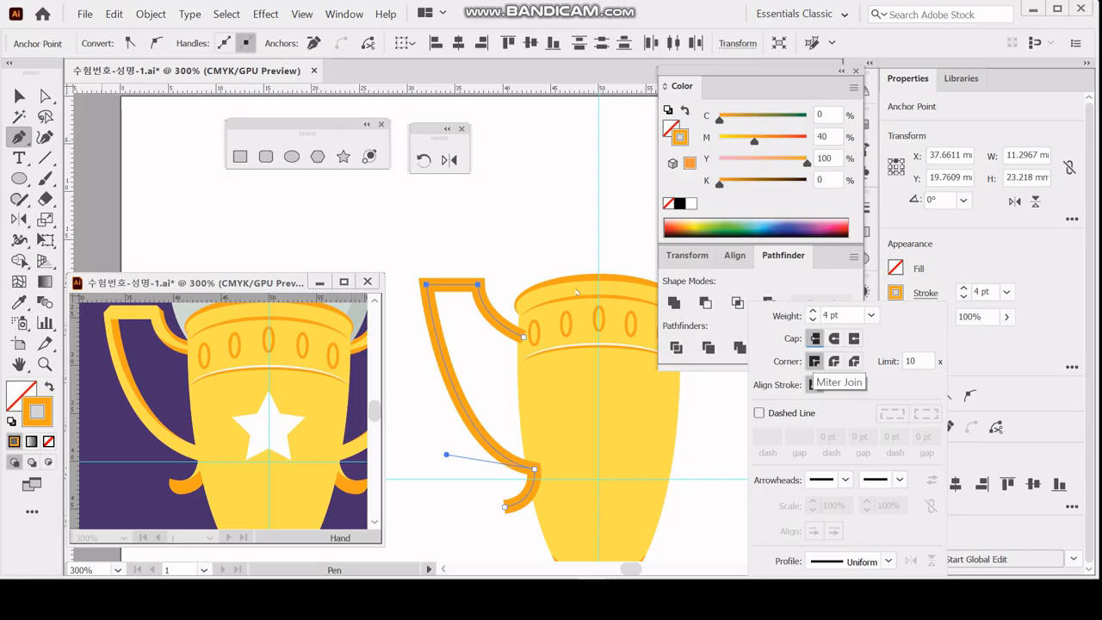
left_click(833, 361)
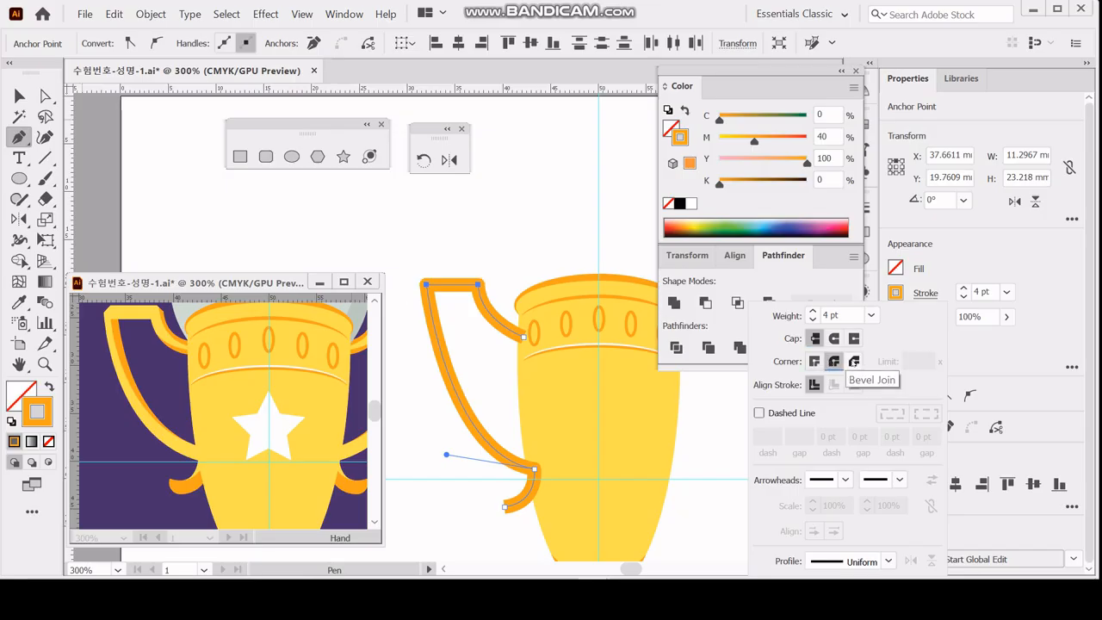
left_click(853, 361)
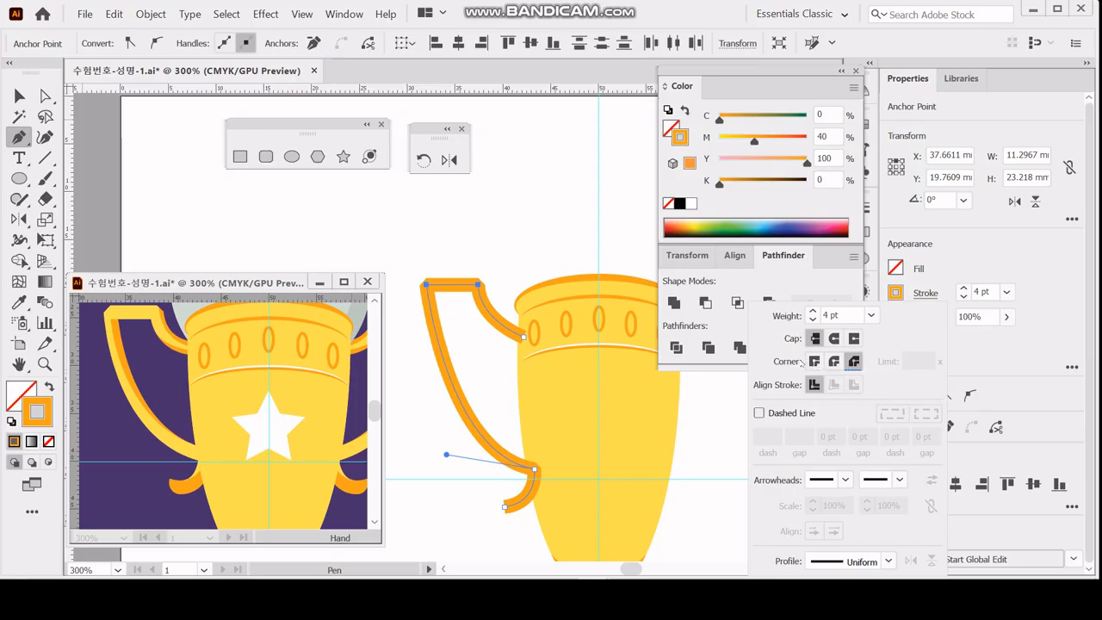
Try moving the end point of the handle's lower hook slightly up and to the left, and undo the move.
left_click(485, 524, "ctrl")
left_click(504, 508, "ctrl")
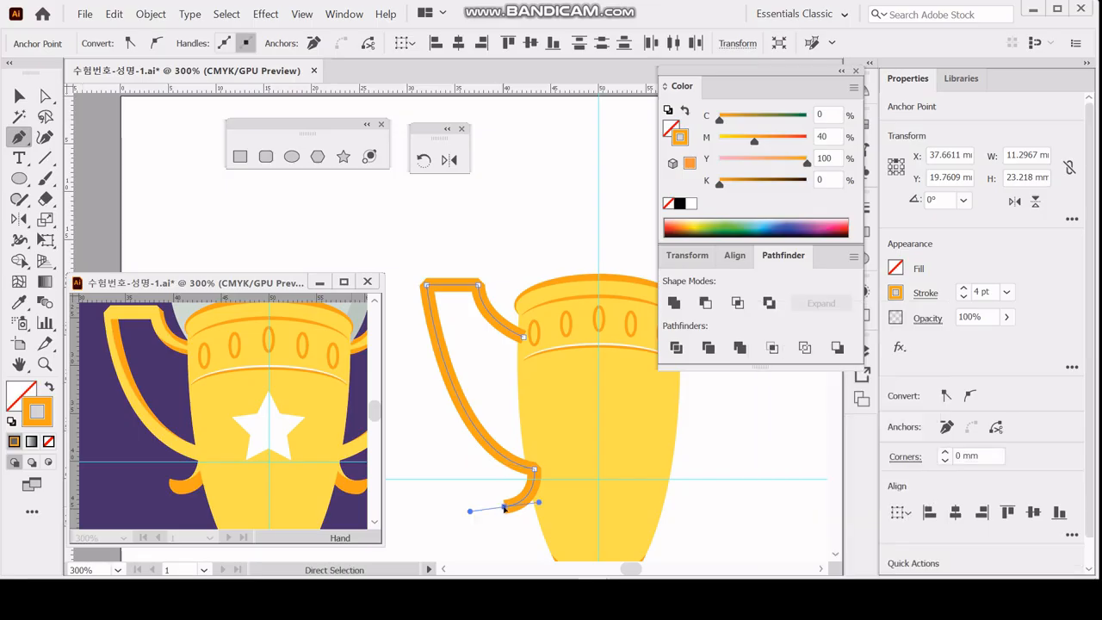
left_click_drag(503, 507, 503, 506)
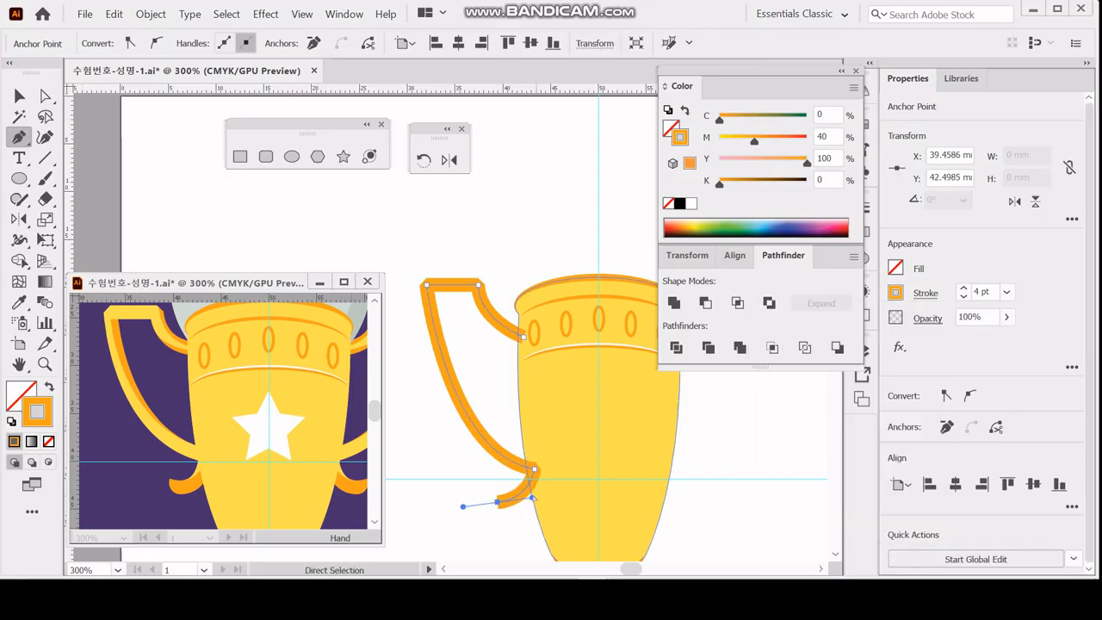
key("ctrl+z")
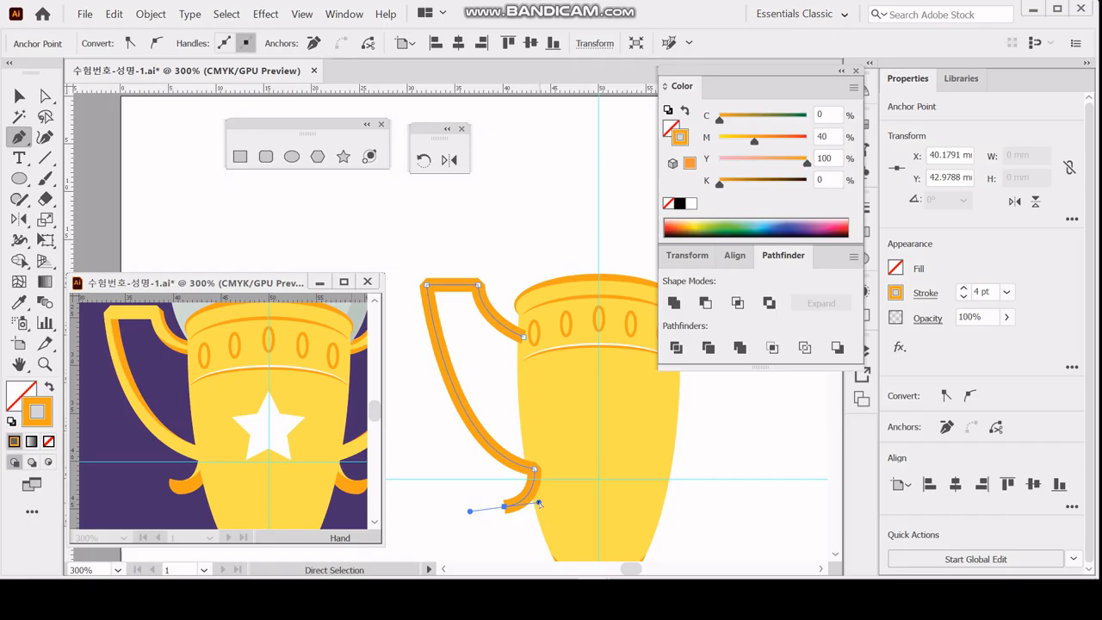
Shift the end point of the handle's lower hook outward to about X 39.34 mm with level direction handles, and save the document.
mouse_move(537, 503)
left_mouse_down()
mouse_move(495, 508)
mouse_move(530, 506)
left_mouse_up()
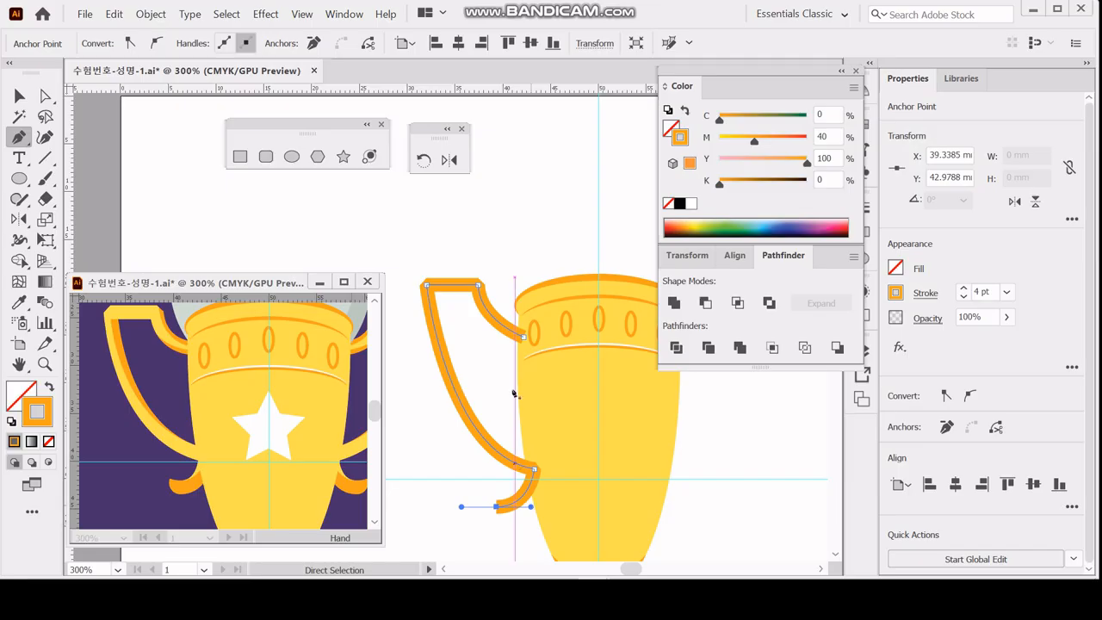
key("ctrl+s")
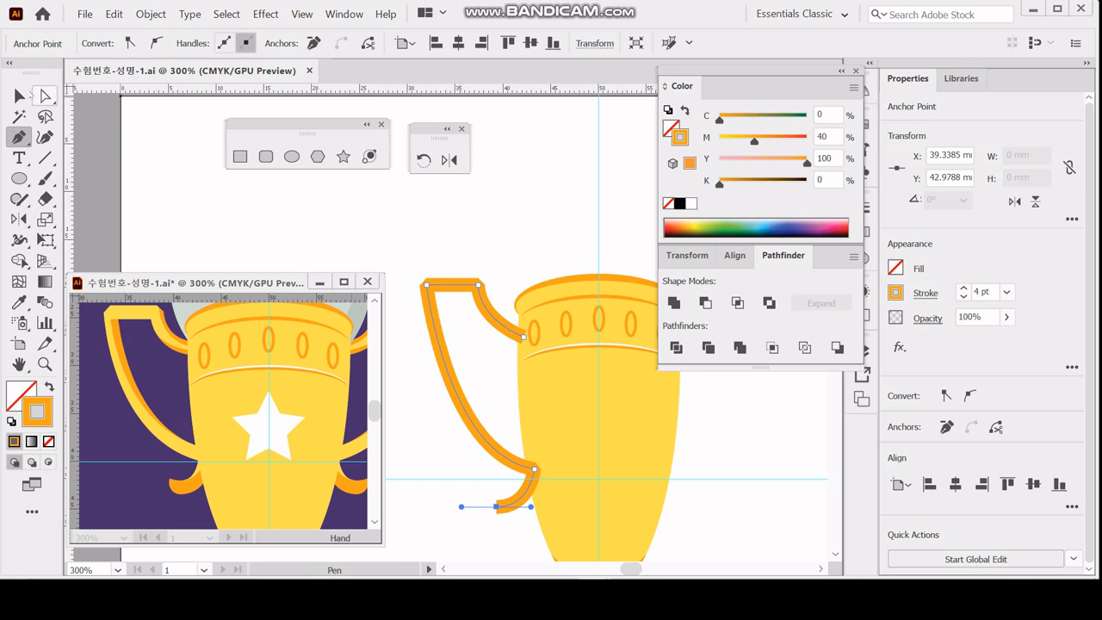
key("v")
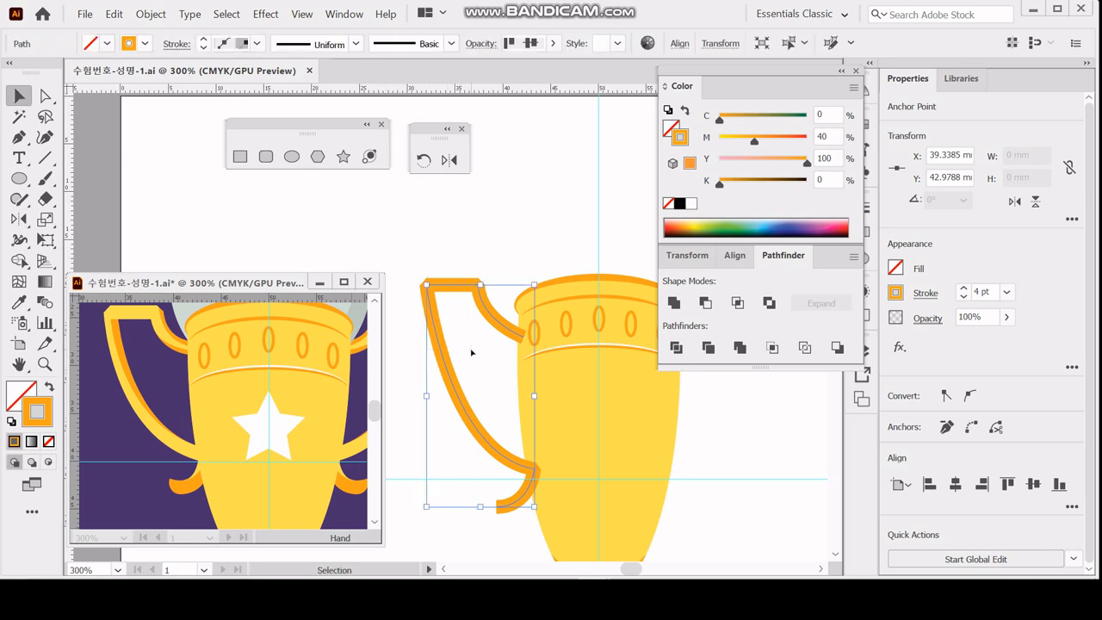
key("a")
key("v")
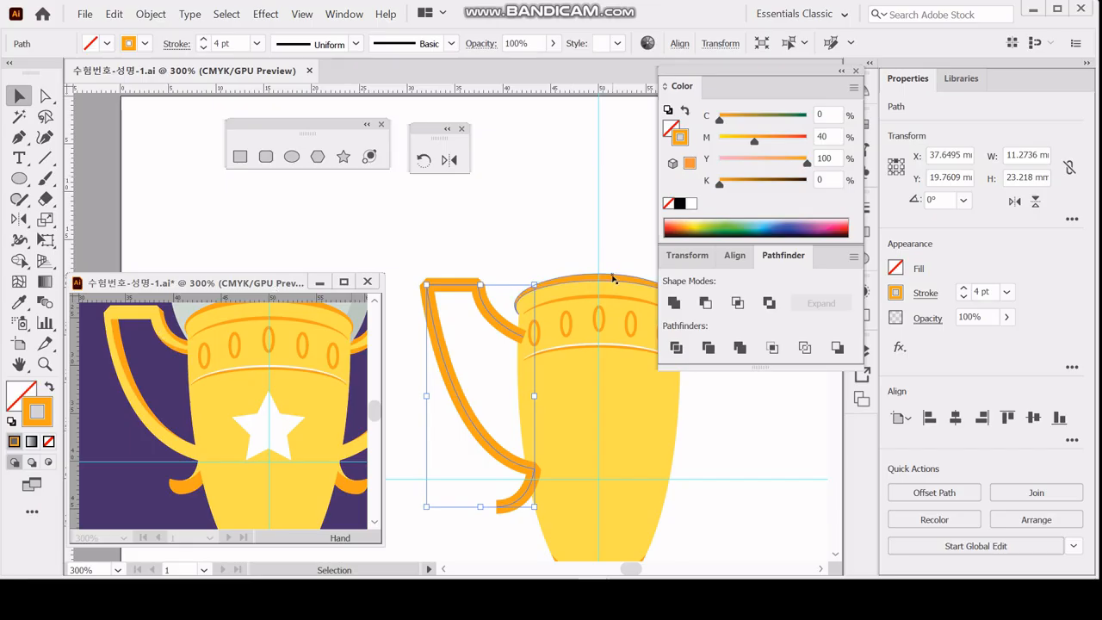
Paste two copies of the handle path in front and convert the selected copy's stroke to a filled shape with Outline Stroke.
key("ctrl+c")
key("ctrl+f")
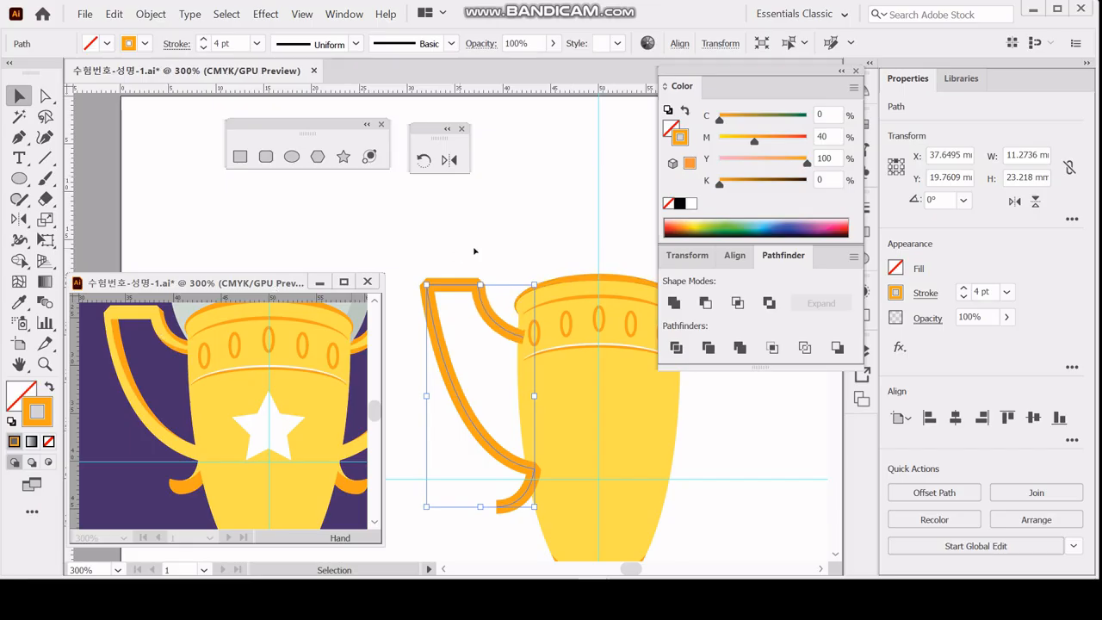
key("ctrl+f")
left_click(150, 14)
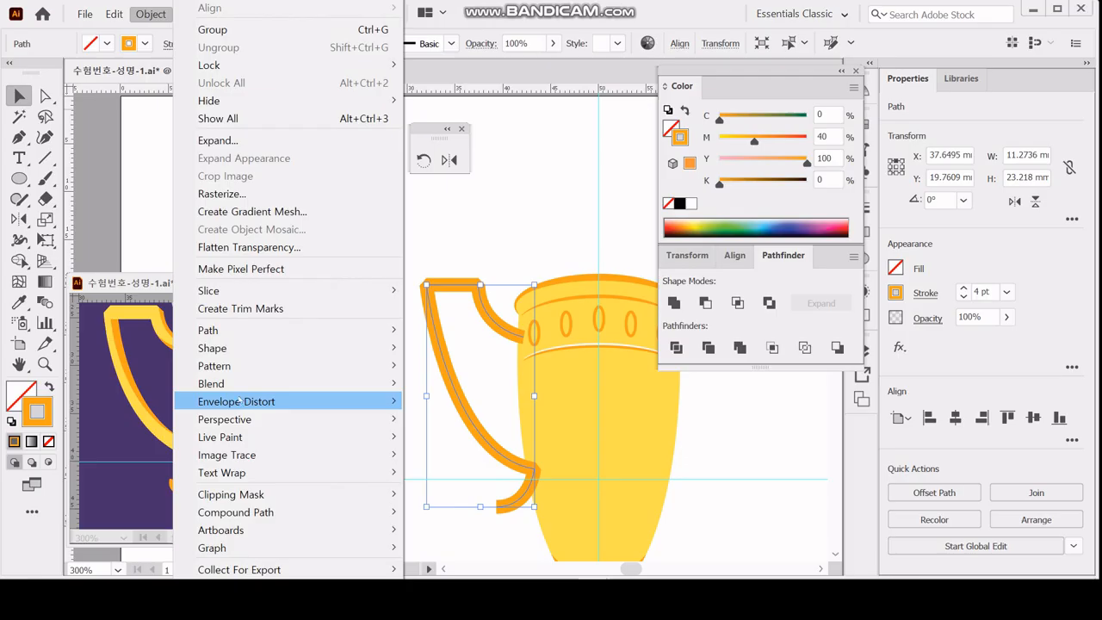
mouse_move(250, 336)
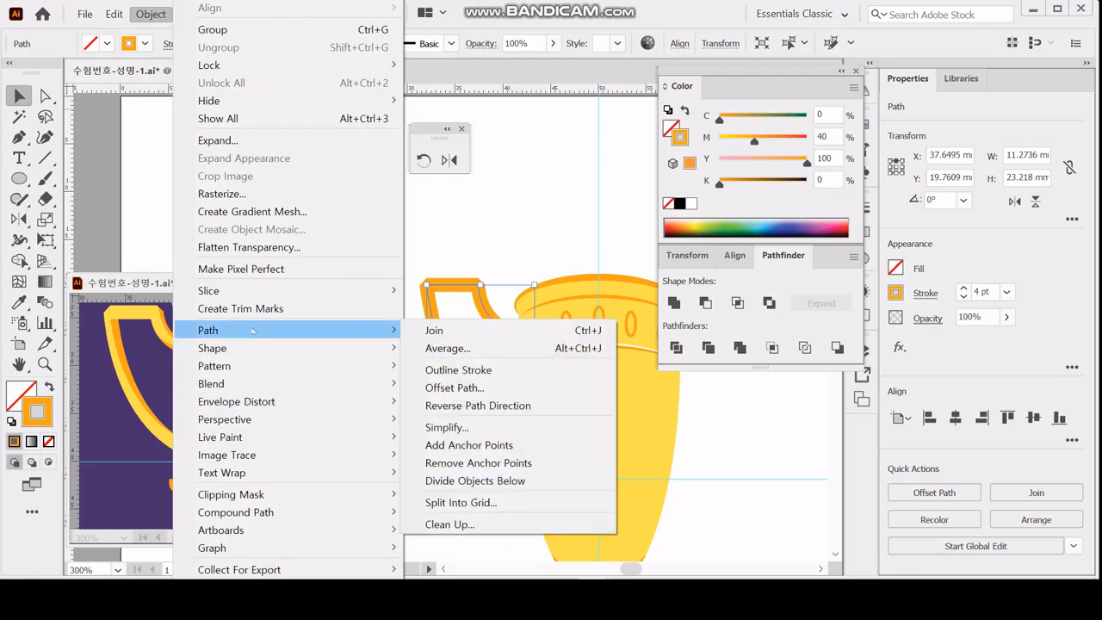
left_click(461, 369)
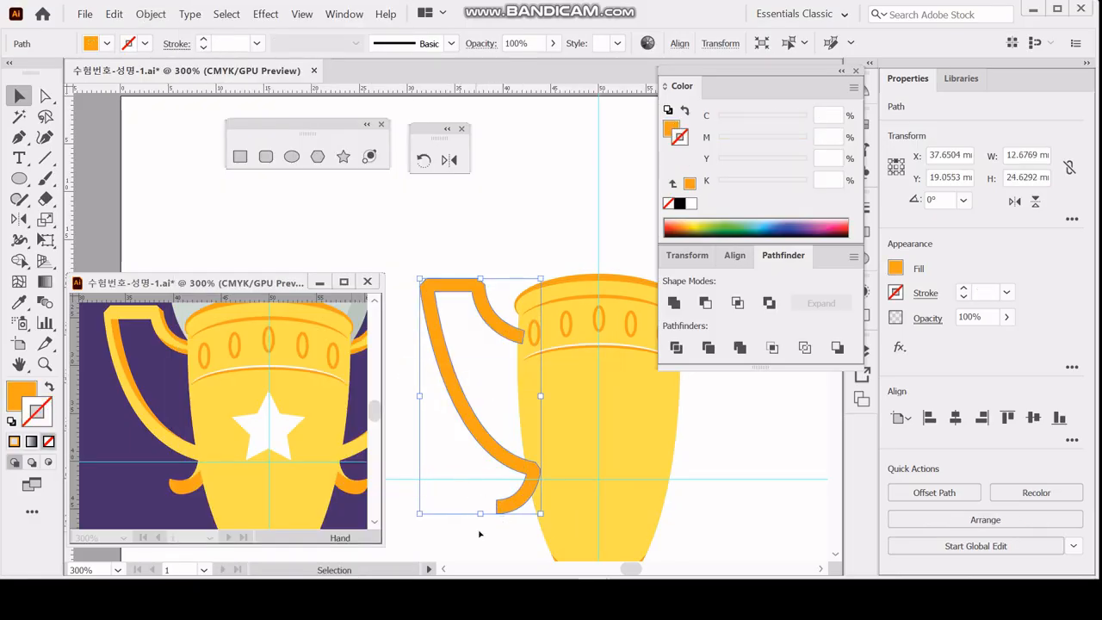
Round the lower end corner of the outlined handle's hook to a radius of about 1.21 mm.
key("ctrl+space")
left_click(531, 483, "ctrl")
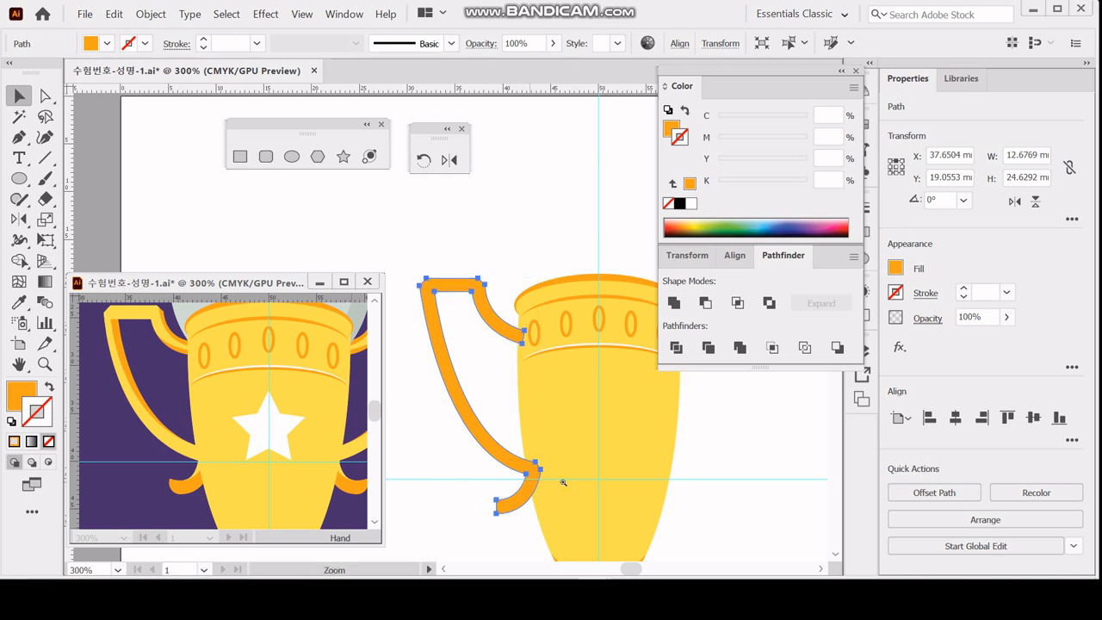
left_click_drag(463, 345, 529, 350)
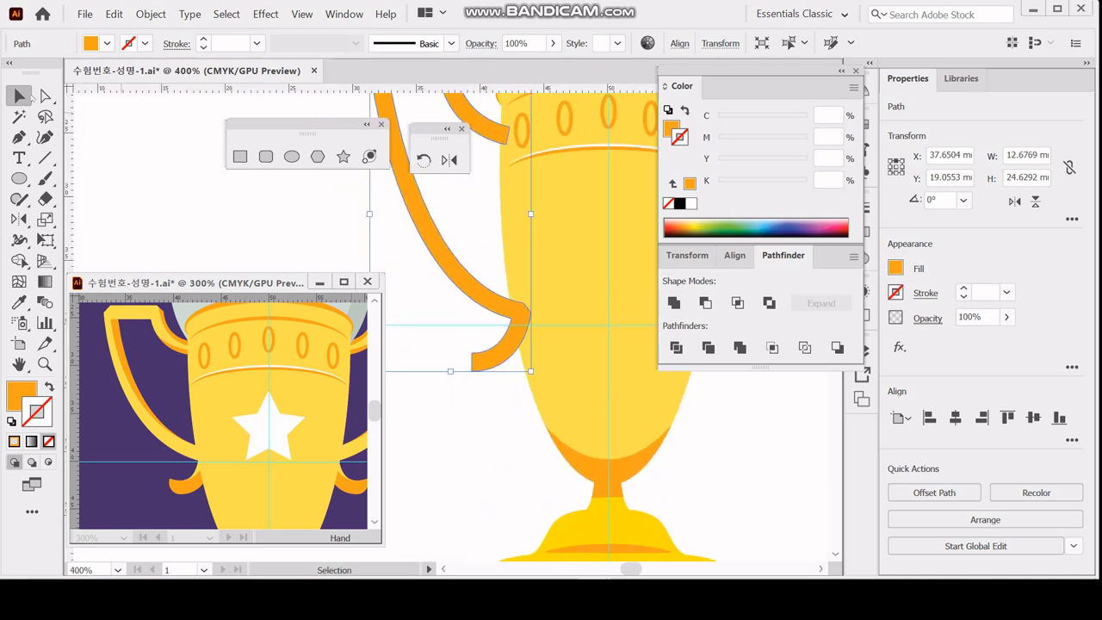
left_click(45, 95)
left_click_drag(449, 402, 492, 364)
left_click(479, 370, "ctrl")
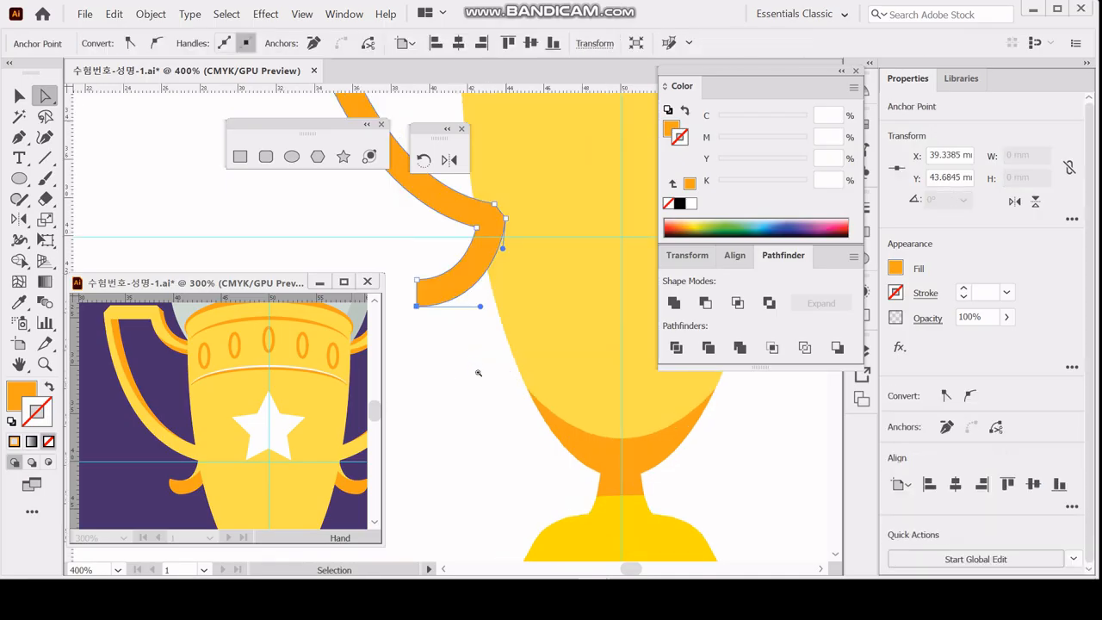
left_click(450, 312, "ctrl")
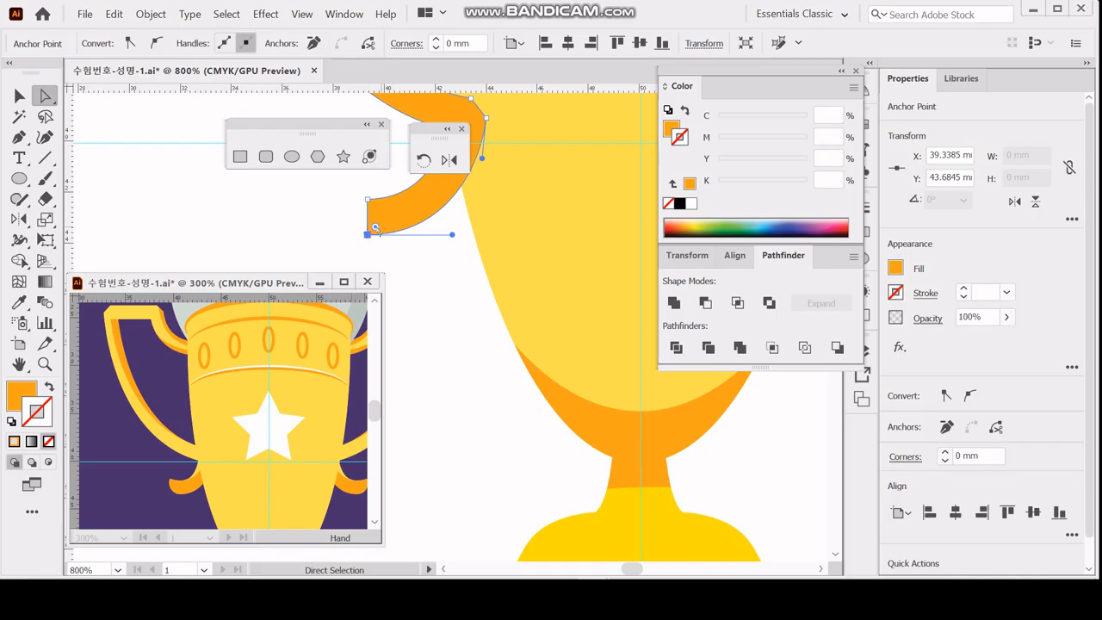
left_click_drag(374, 226, 398, 198)
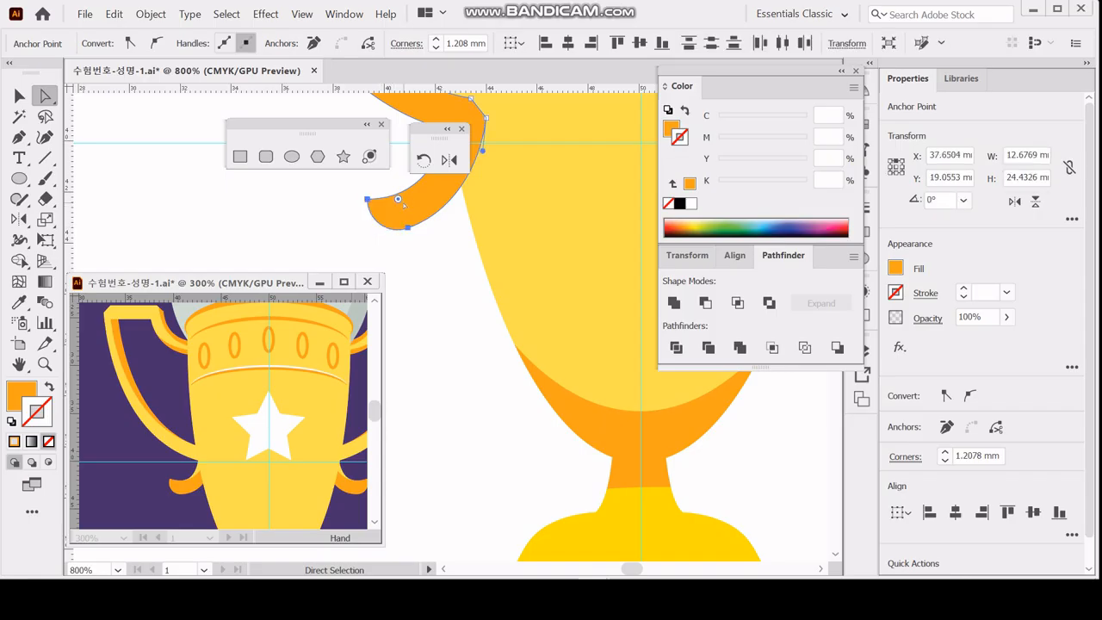
Hide the corner widgets and show them again.
left_click(301, 14)
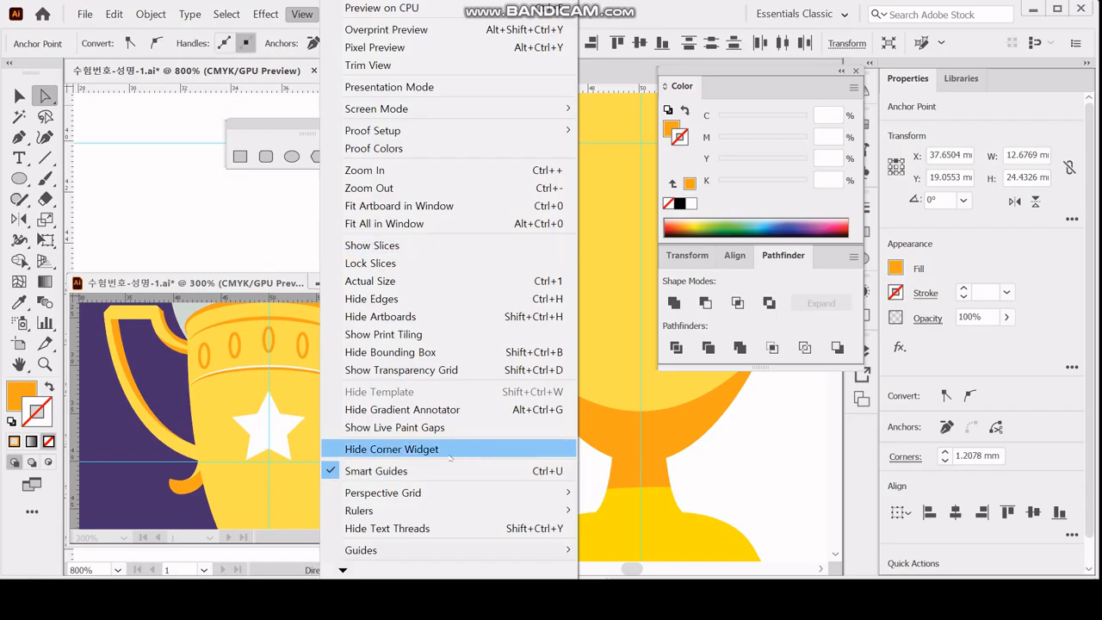
left_click(390, 449)
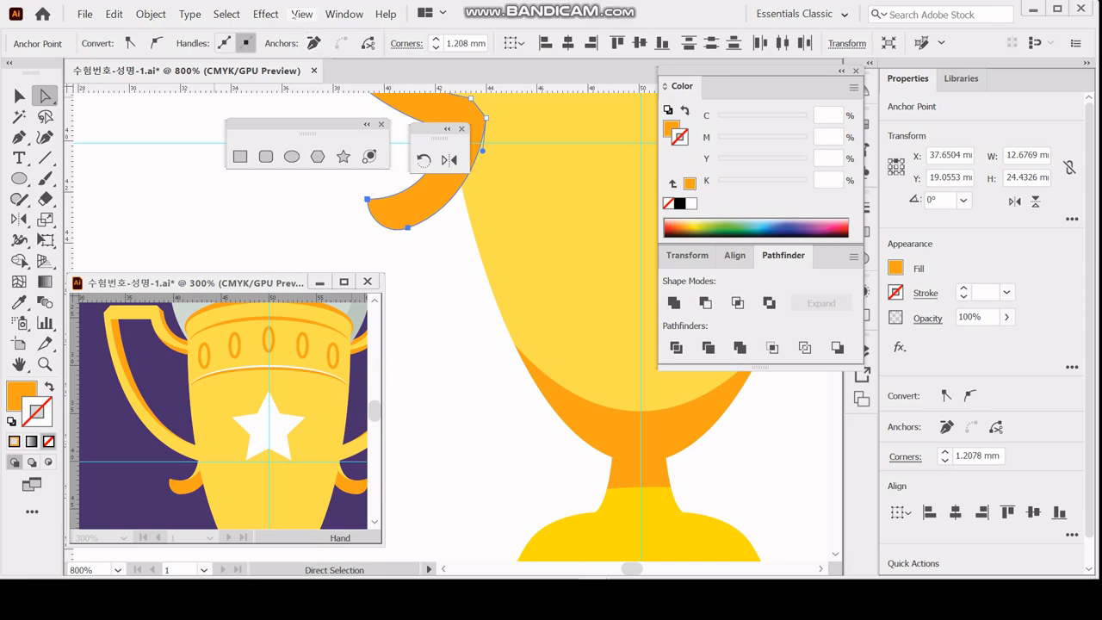
left_click(301, 13)
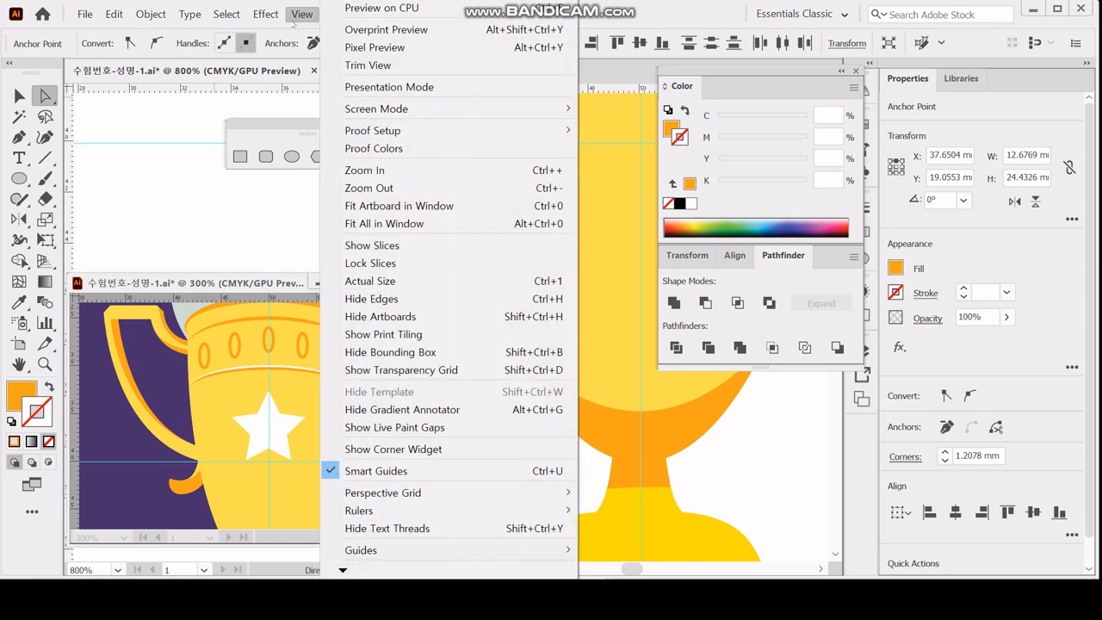
left_click(399, 451)
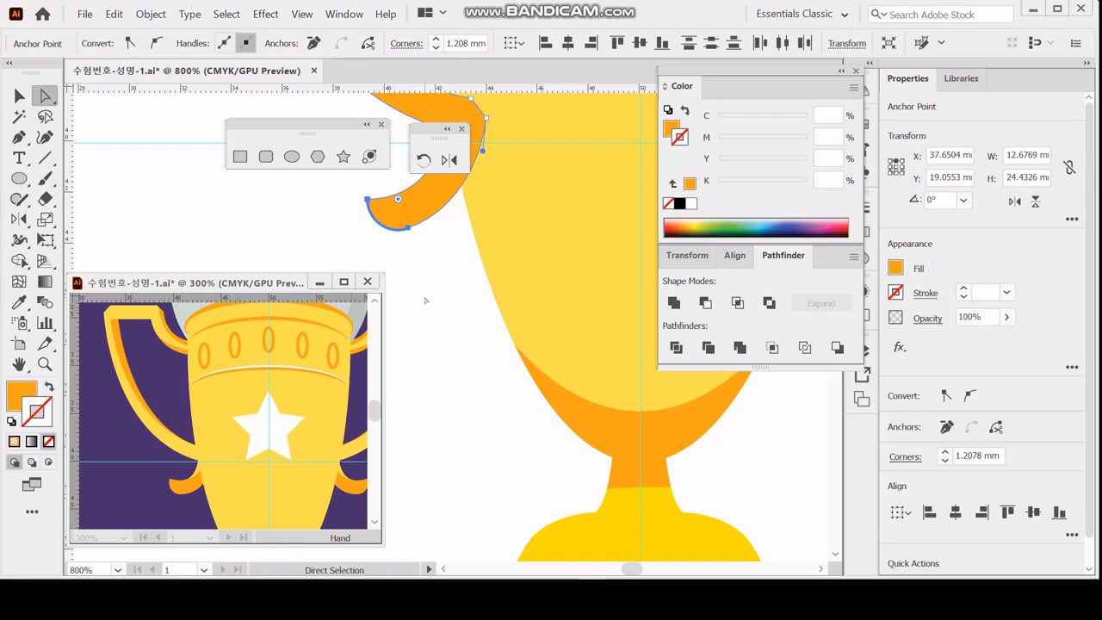
Delete one surplus 4 pt stroked copy of the handle path, leaving the outlined handle in place.
left_click(461, 351)
left_click_drag(472, 263, 516, 418)
left_click(510, 363, "ctrl+alt")
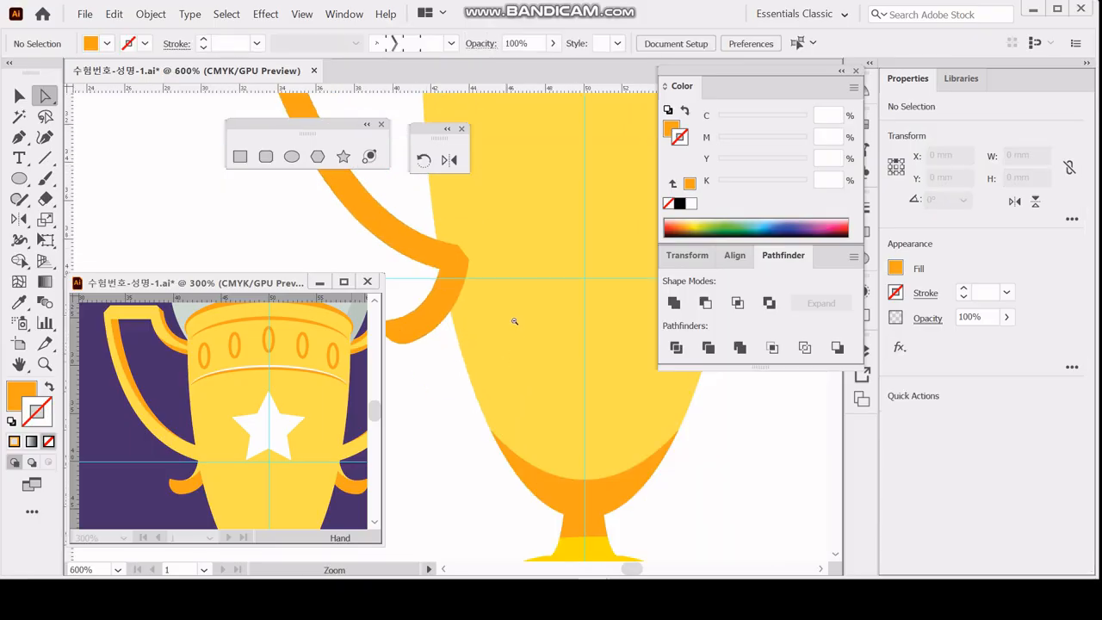
left_click(515, 321, "ctrl+alt")
left_click(444, 279, "ctrl+alt")
left_click_drag(452, 264, 542, 356)
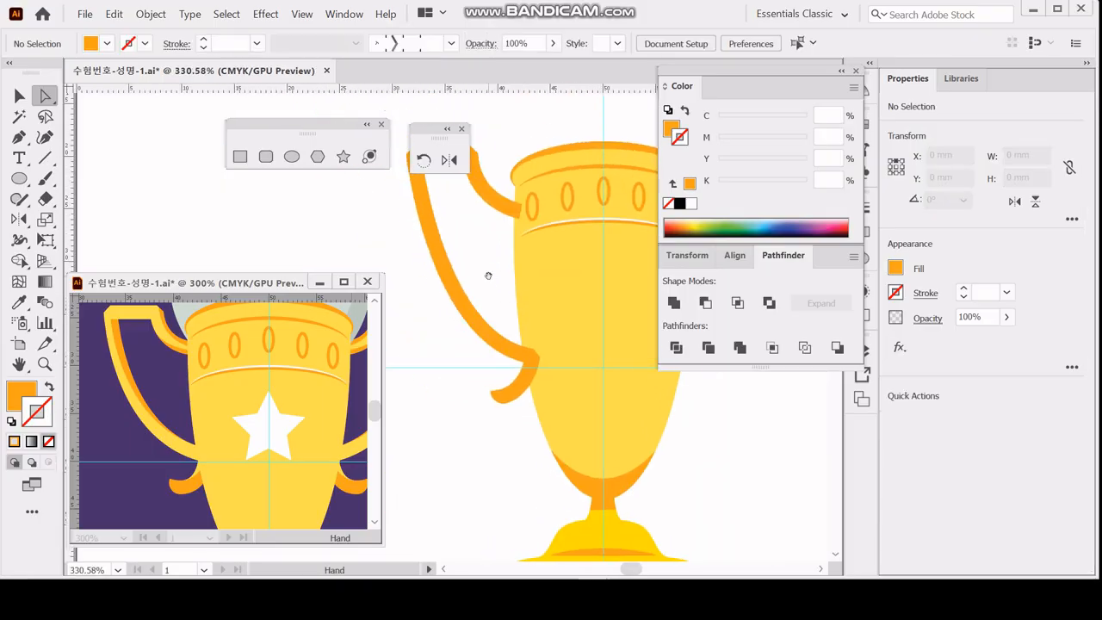
left_click_drag(488, 276, 482, 341)
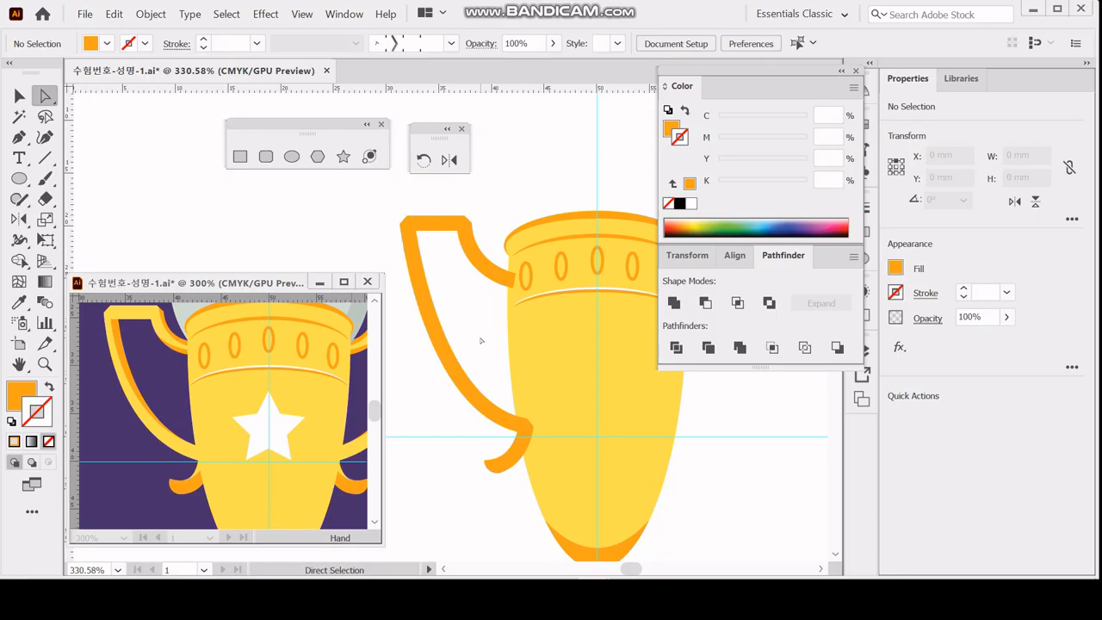
left_click(517, 405)
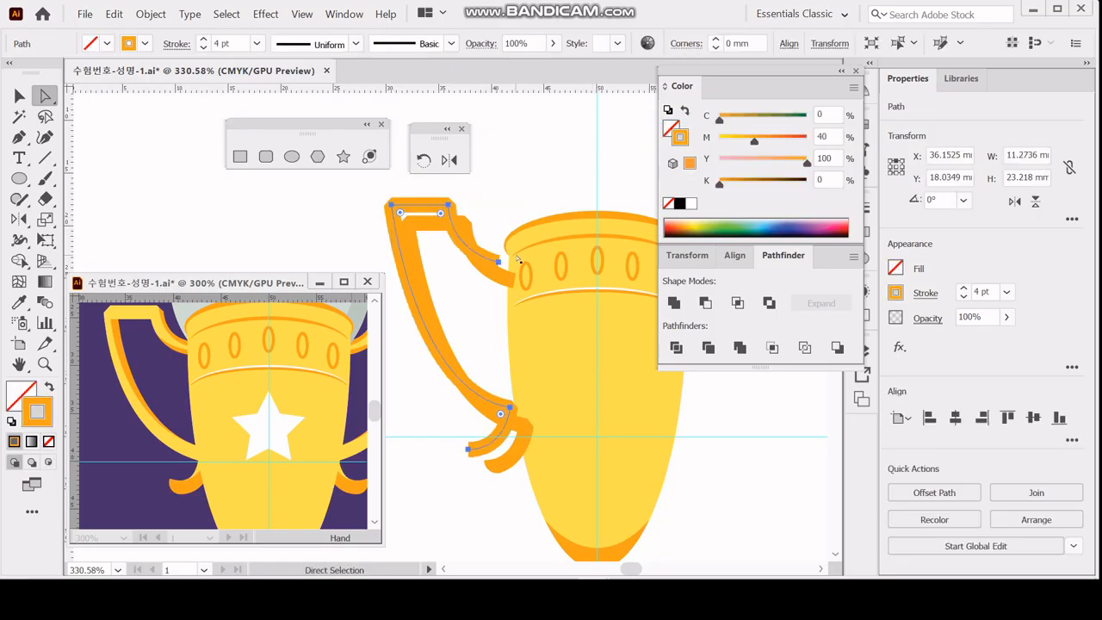
key("Delete")
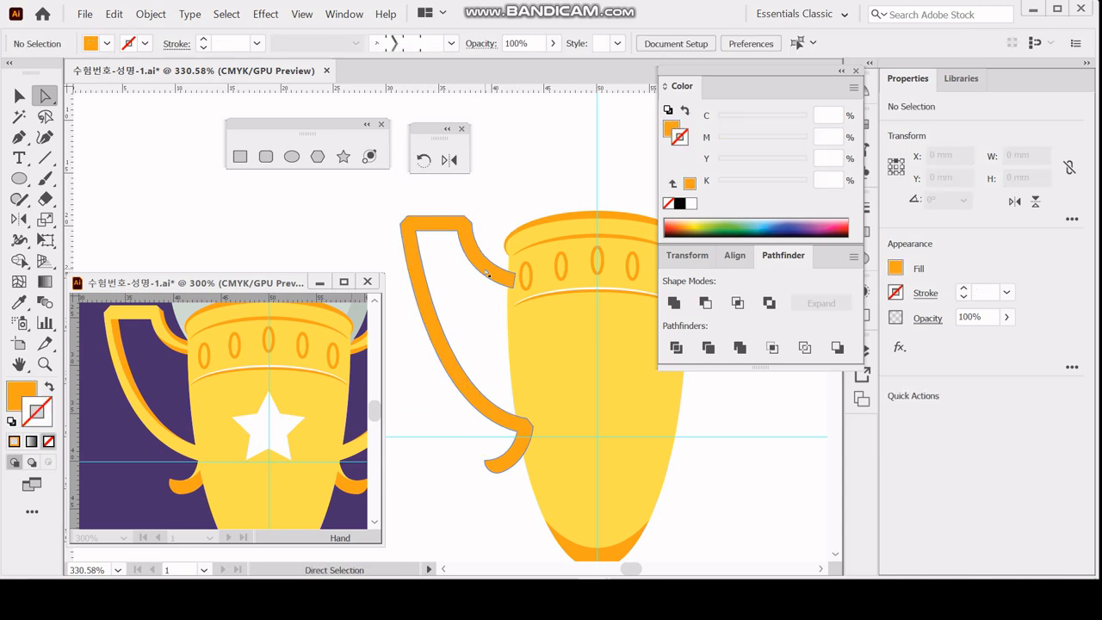
Give the remaining stroked handle path a black 0.5 pt stroke.
left_click(487, 274)
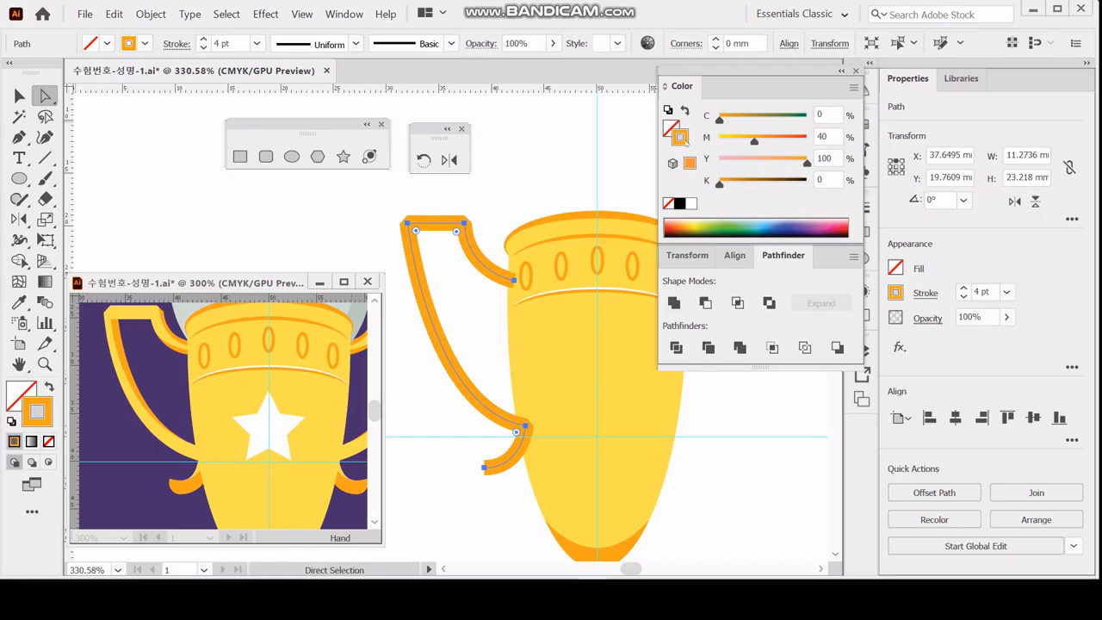
left_click(680, 203)
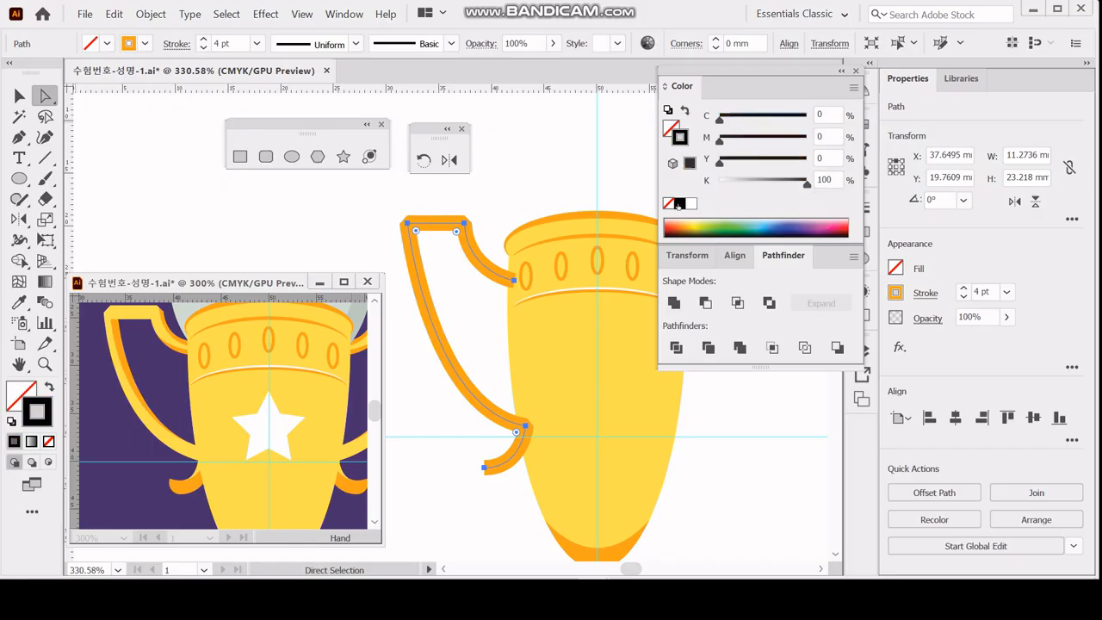
left_click(1007, 293)
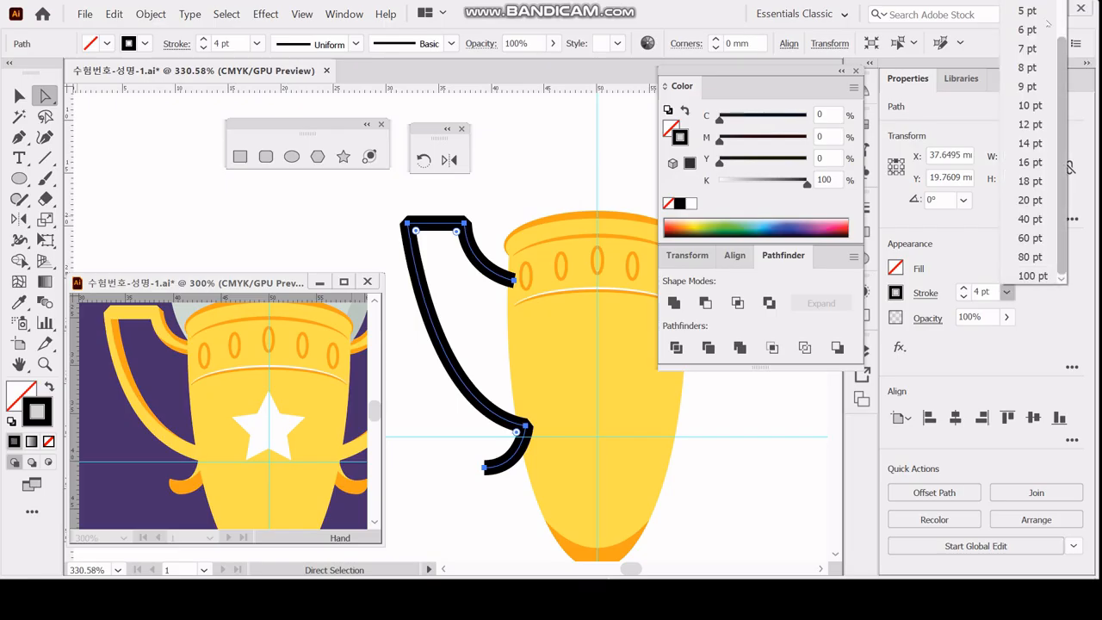
left_click(965, 297)
left_click(964, 297)
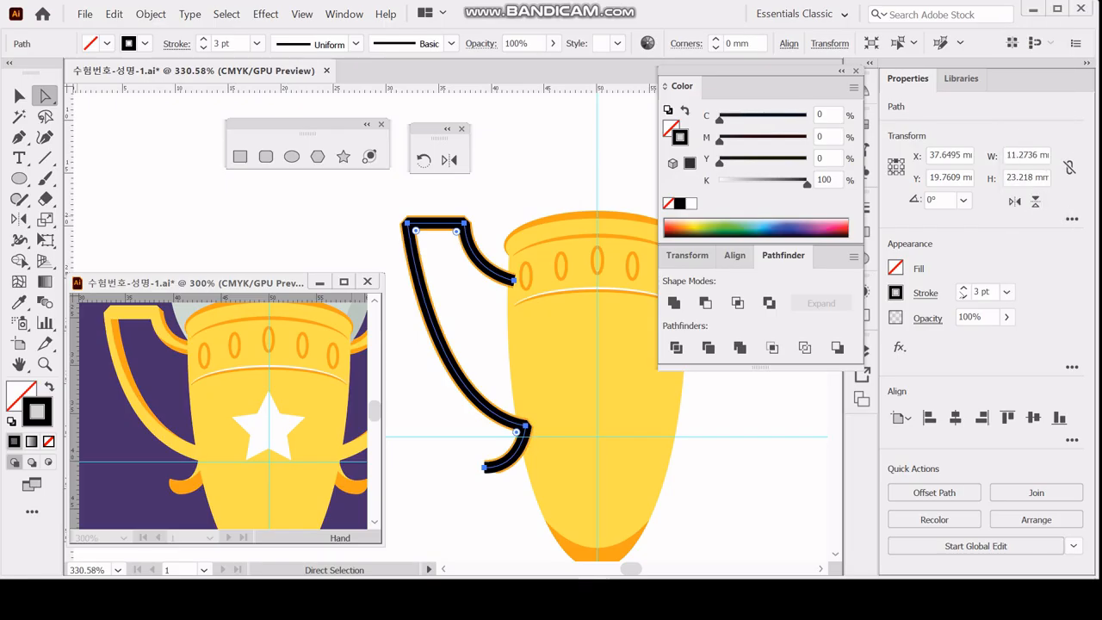
left_click(963, 288)
left_click(964, 297)
left_click(964, 297)
left_click(965, 297)
left_click(964, 297)
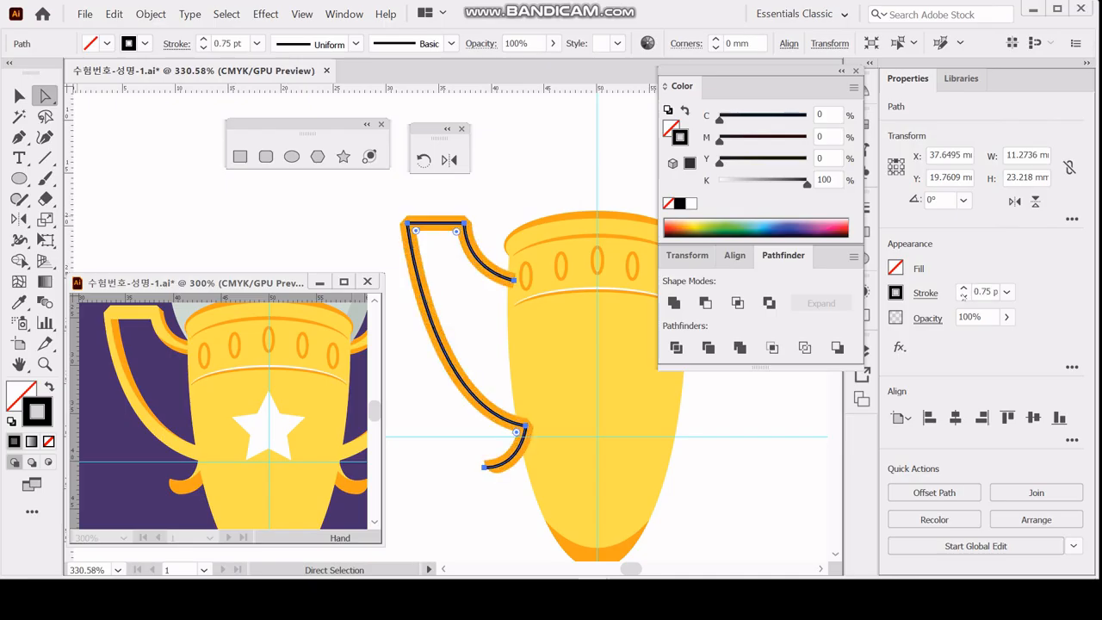
left_click(964, 297)
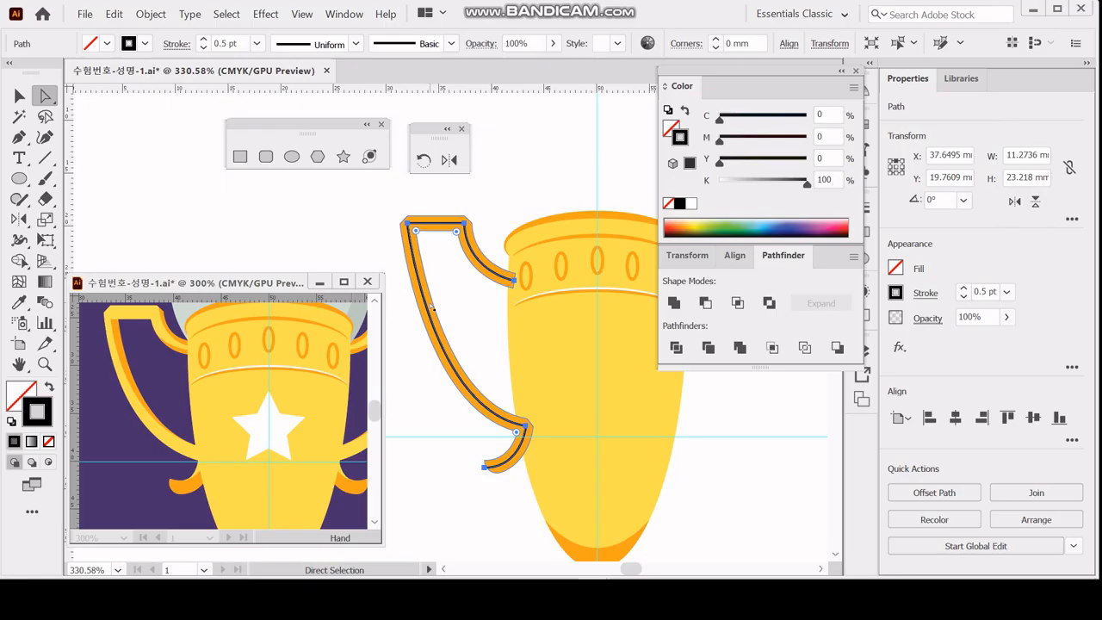
left_click(486, 297)
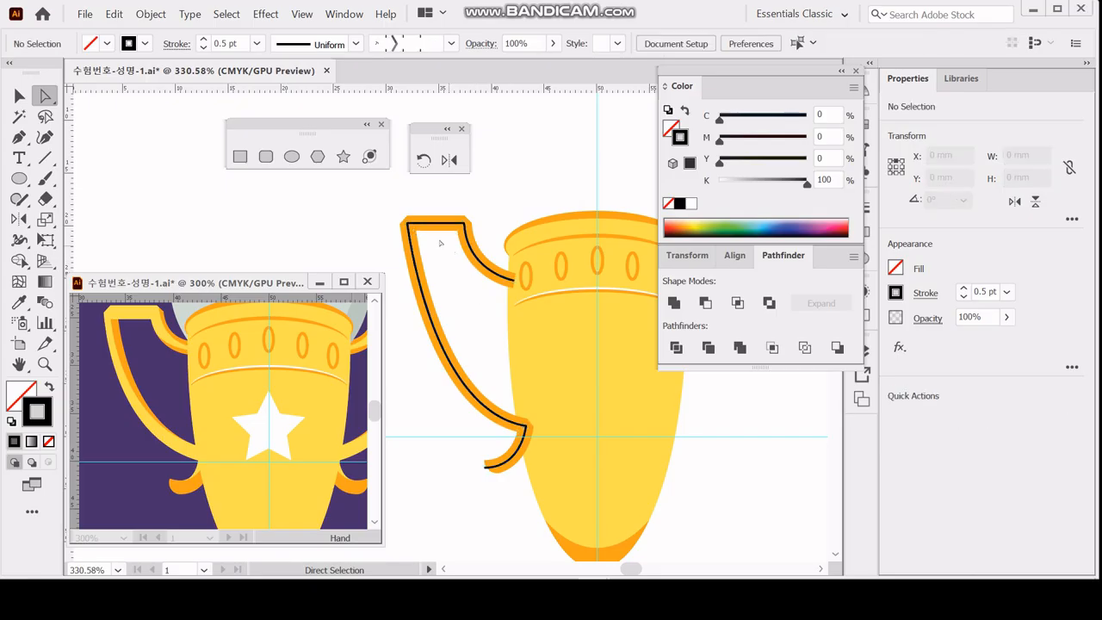
Lower both top corners of the thin black path to Y 20.43 mm and extend its upper end into the cup to X 43.29 mm.
left_click(412, 226)
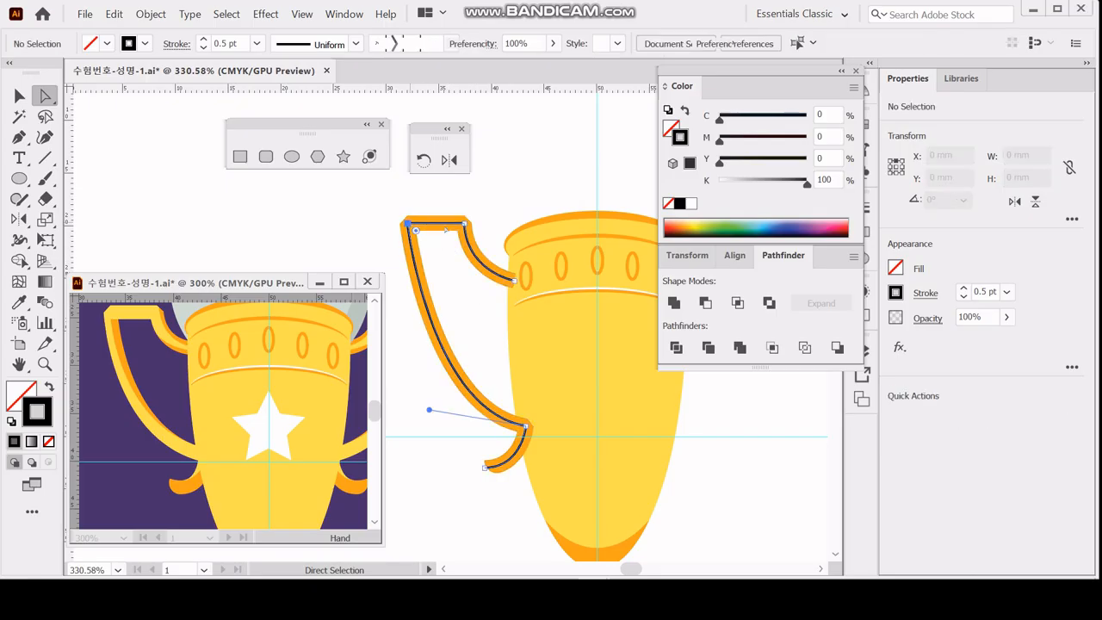
left_click(464, 225, "shift")
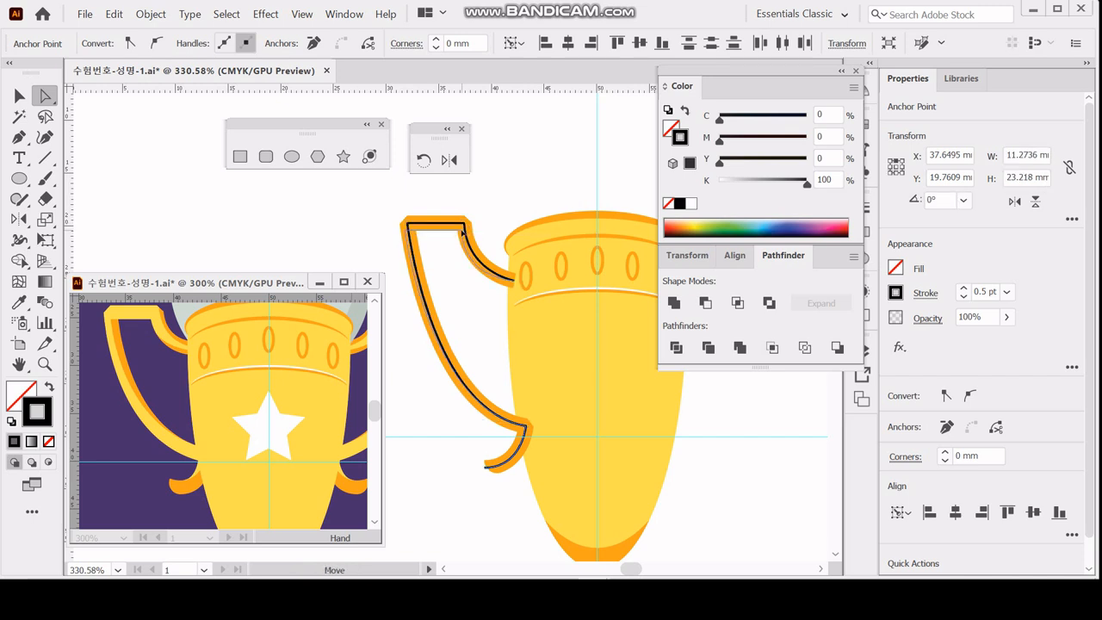
left_click_drag(461, 230, 462, 230)
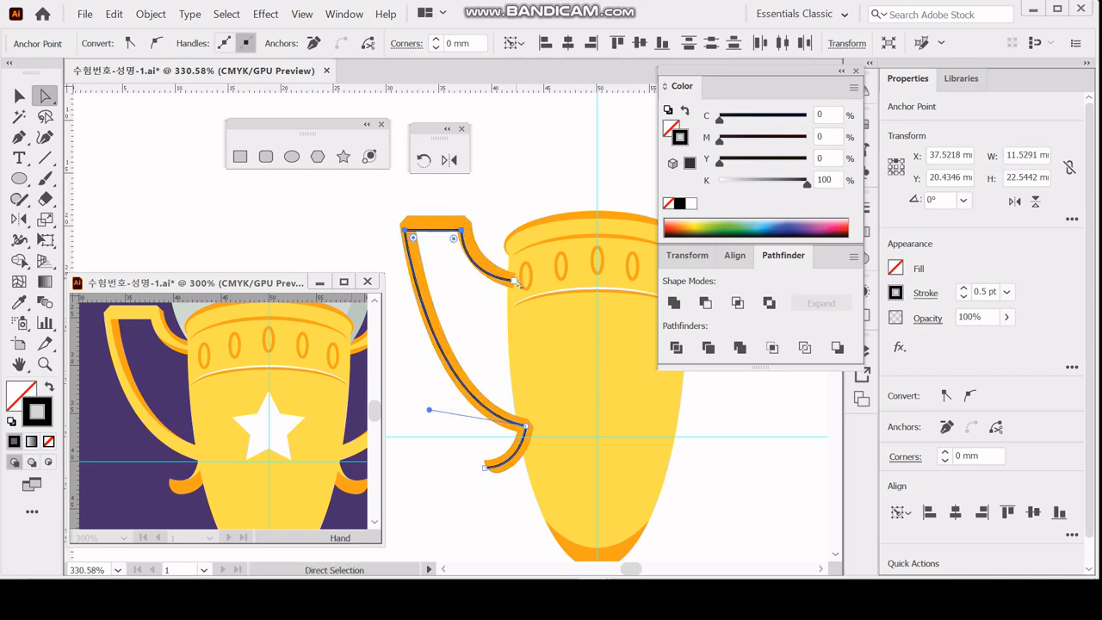
left_click_drag(514, 279, 525, 282)
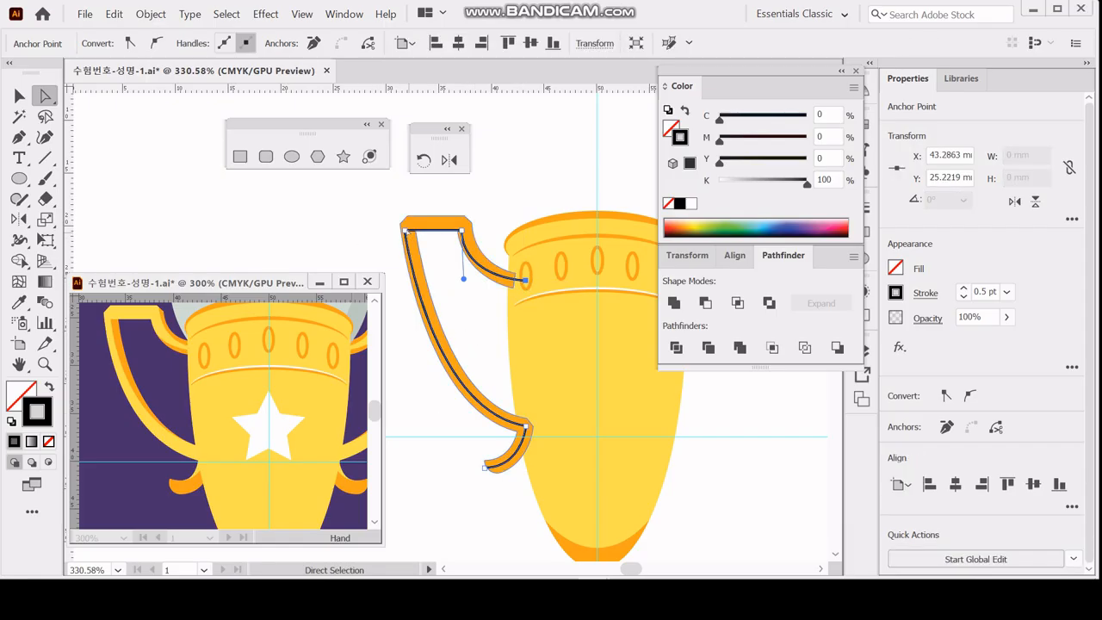
Move the black path's outer top corner inward to X 32.15 mm and raise its lower corner slightly.
left_click(409, 233)
left_click(409, 233)
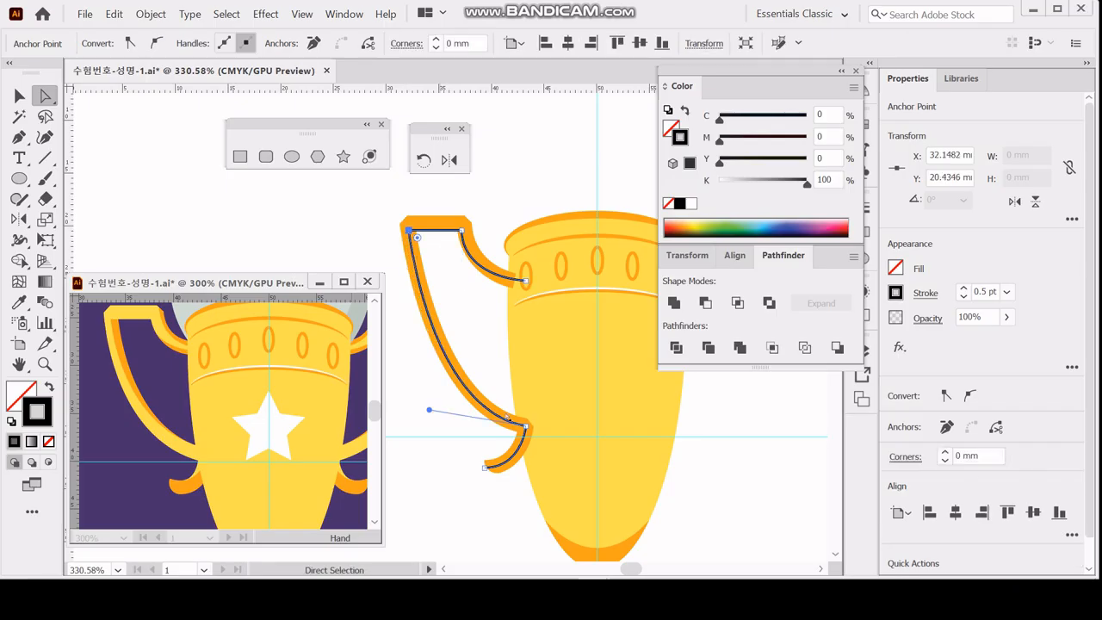
left_click(526, 425)
left_click_drag(527, 425, 526, 419)
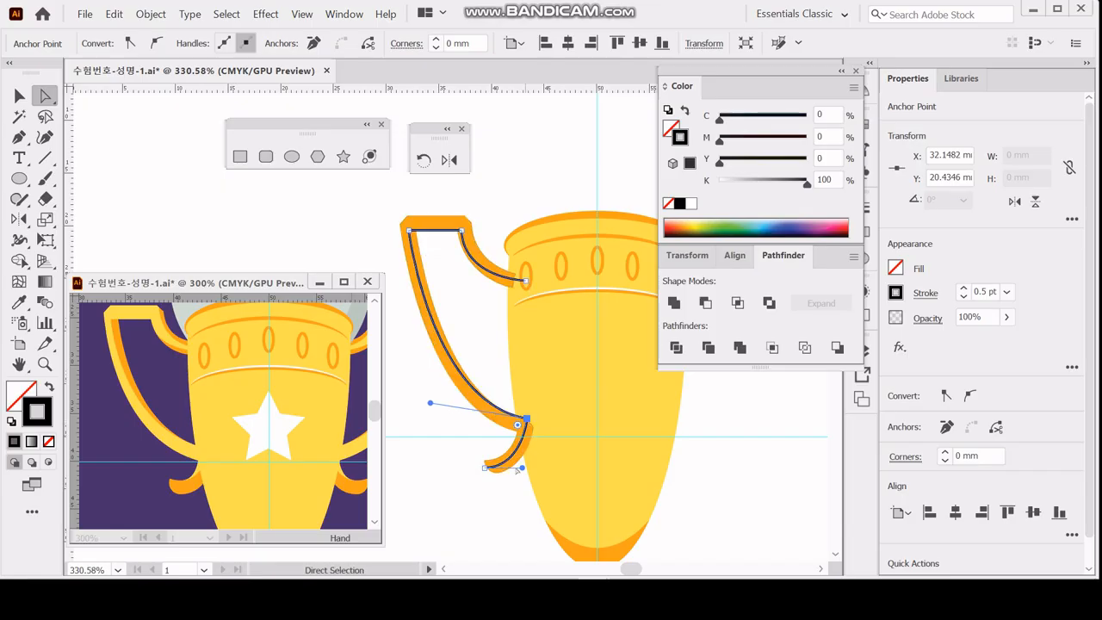
Move the black path's lower end to X 38.58, Y 42.56 mm and draw a second curve through the handle's upper arm into the cup.
left_click_drag(487, 468, 526, 467)
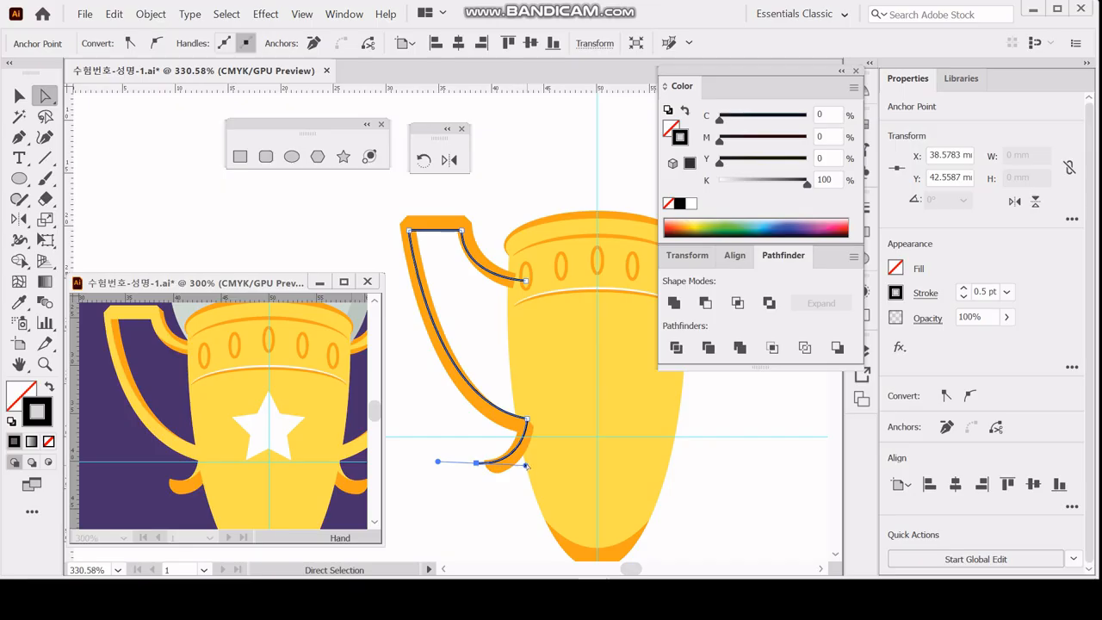
left_click(492, 248)
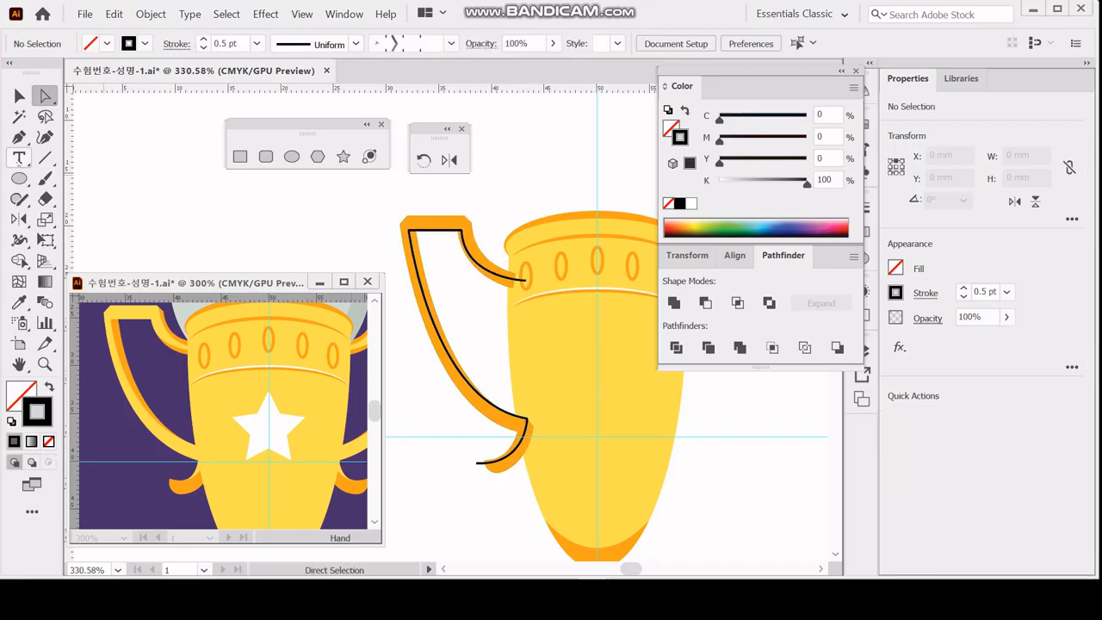
left_click(19, 137)
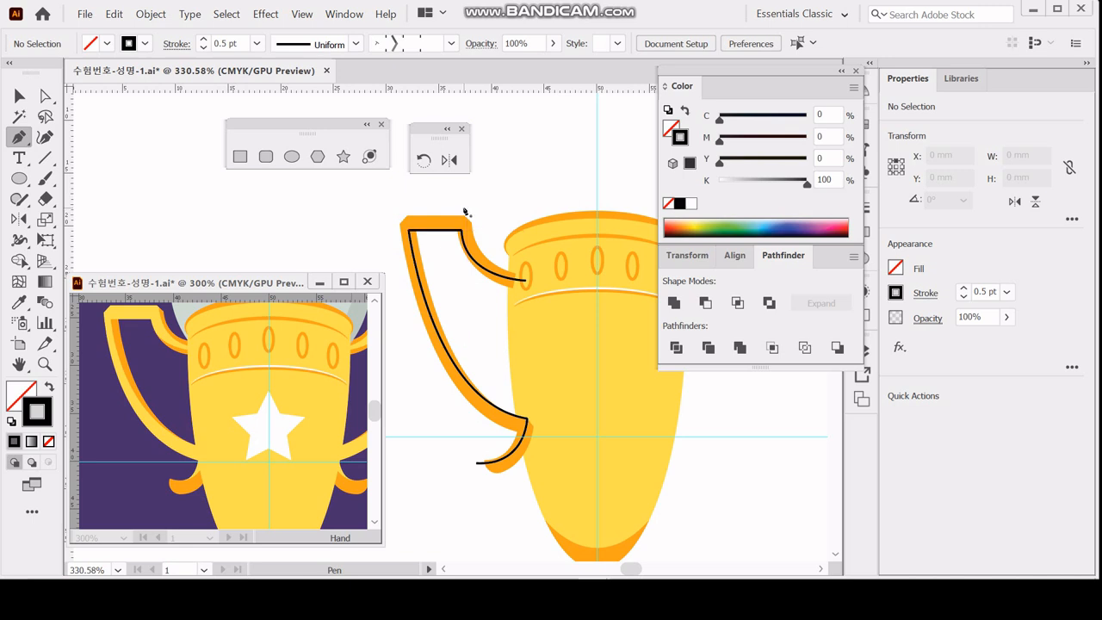
left_click(521, 278)
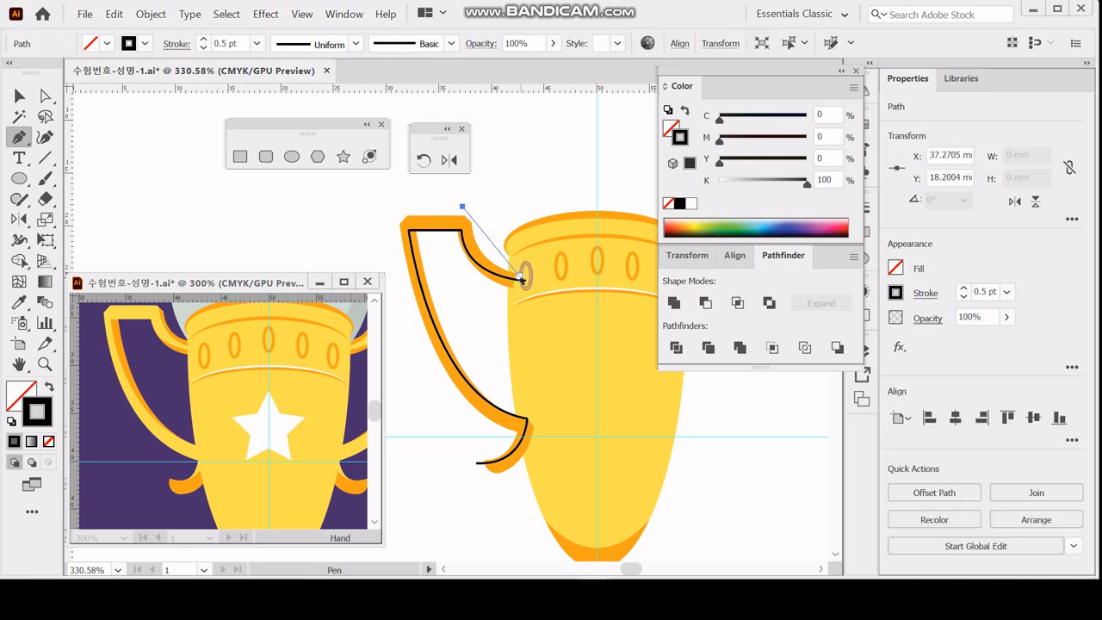
left_click_drag(521, 279, 575, 283)
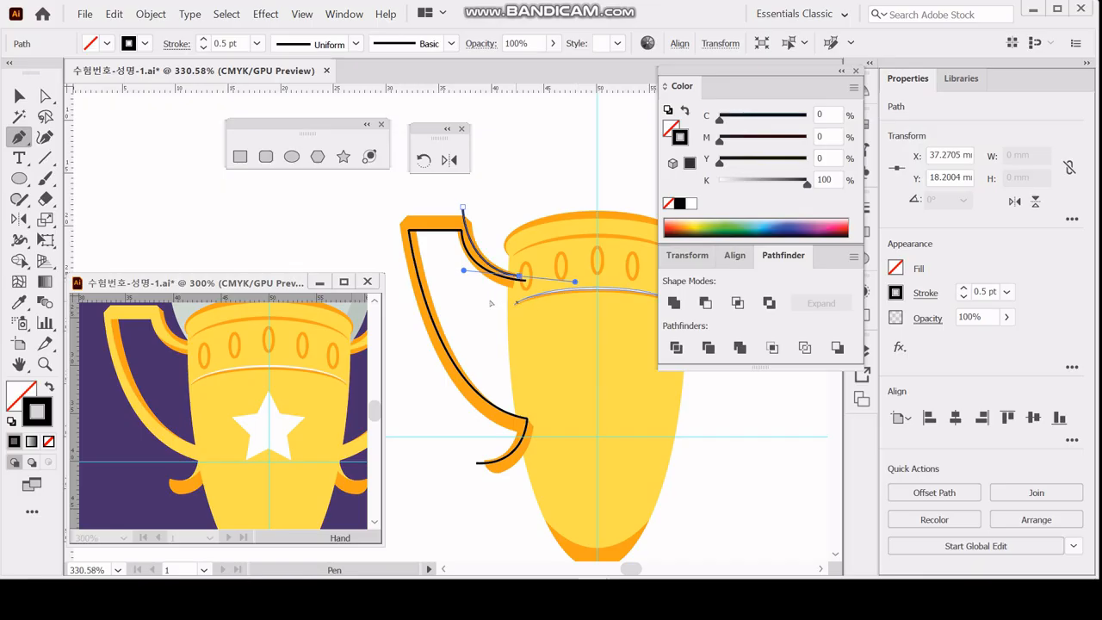
left_click(494, 297, "ctrl")
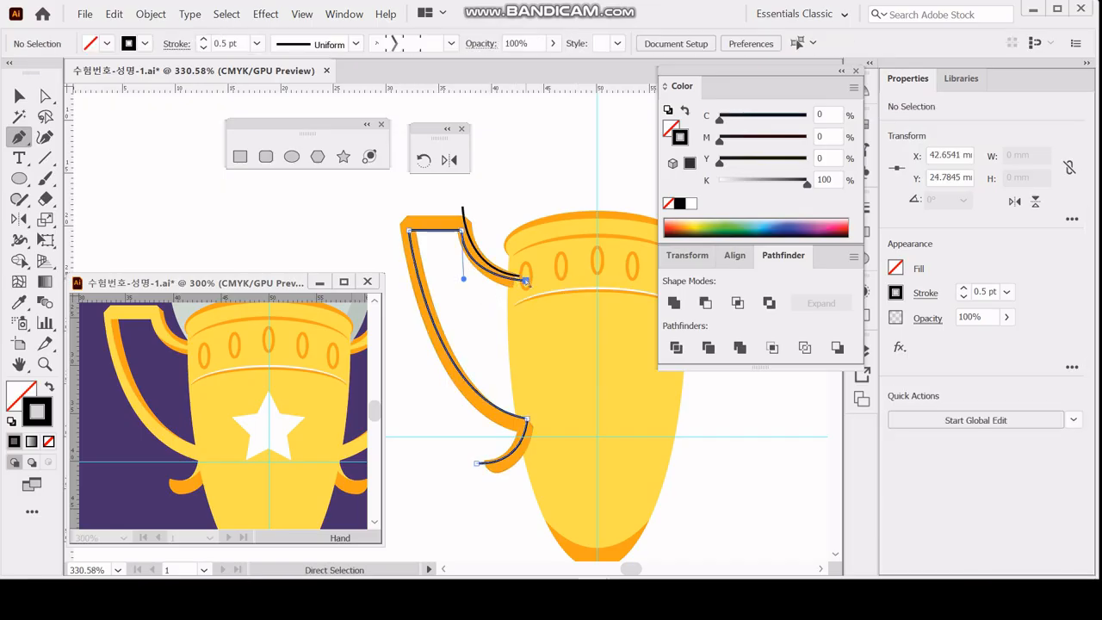
Shift the first black path's cup end slightly outward and its inner top corner to X 36.78, Y 20.47 mm, then save the document.
left_click(522, 283, "ctrl")
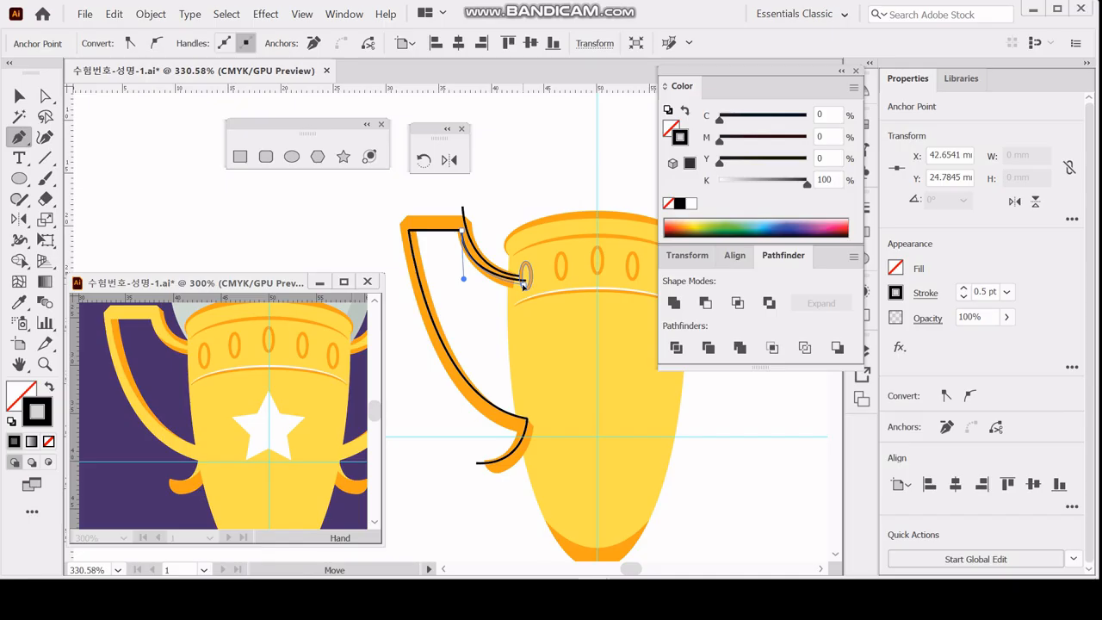
left_click_drag(524, 285, 519, 286)
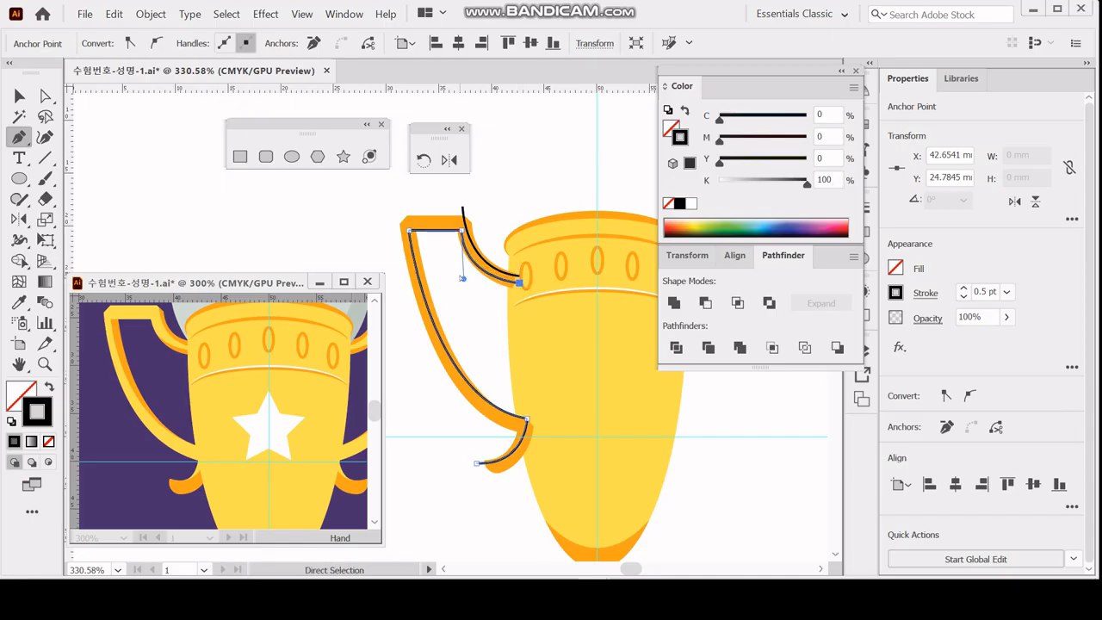
left_click_drag(462, 232, 457, 232)
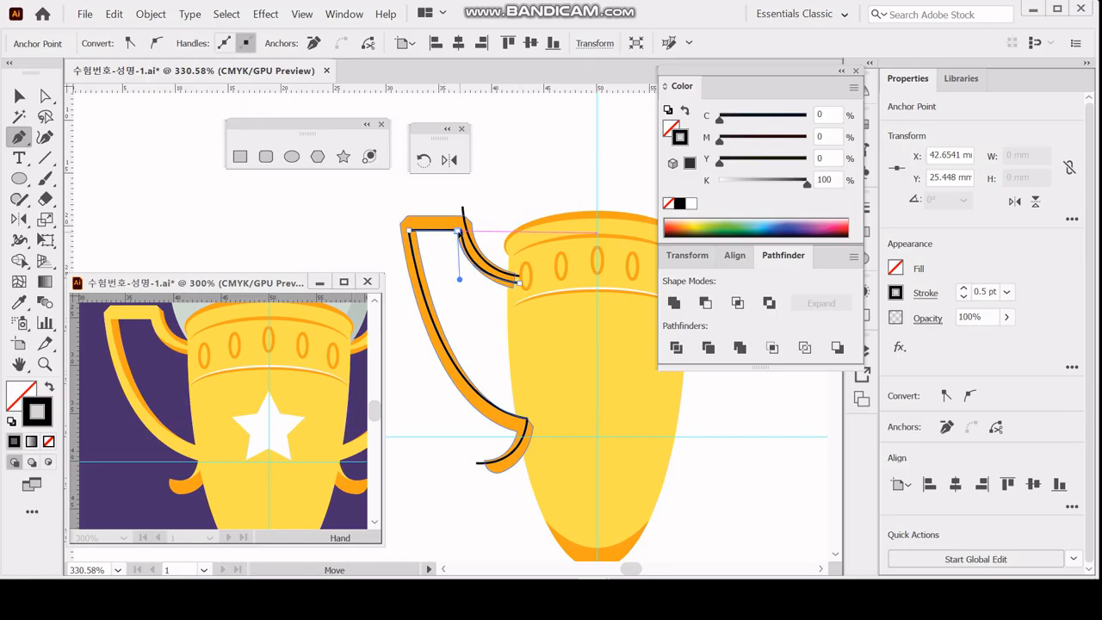
left_click(479, 303)
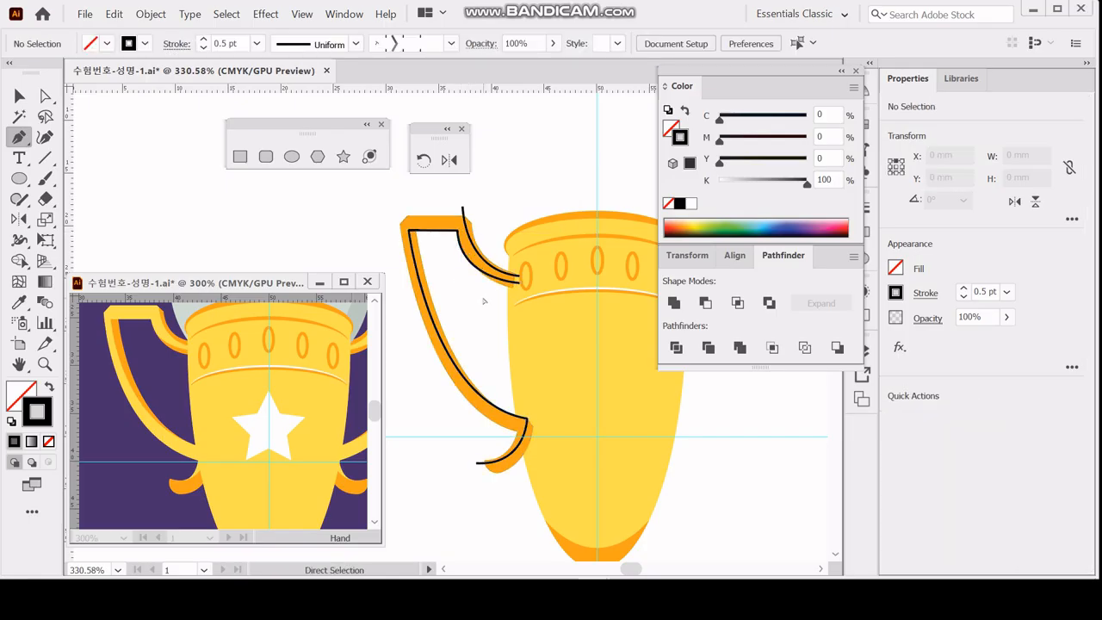
key("ctrl")
key("ctrl+s")
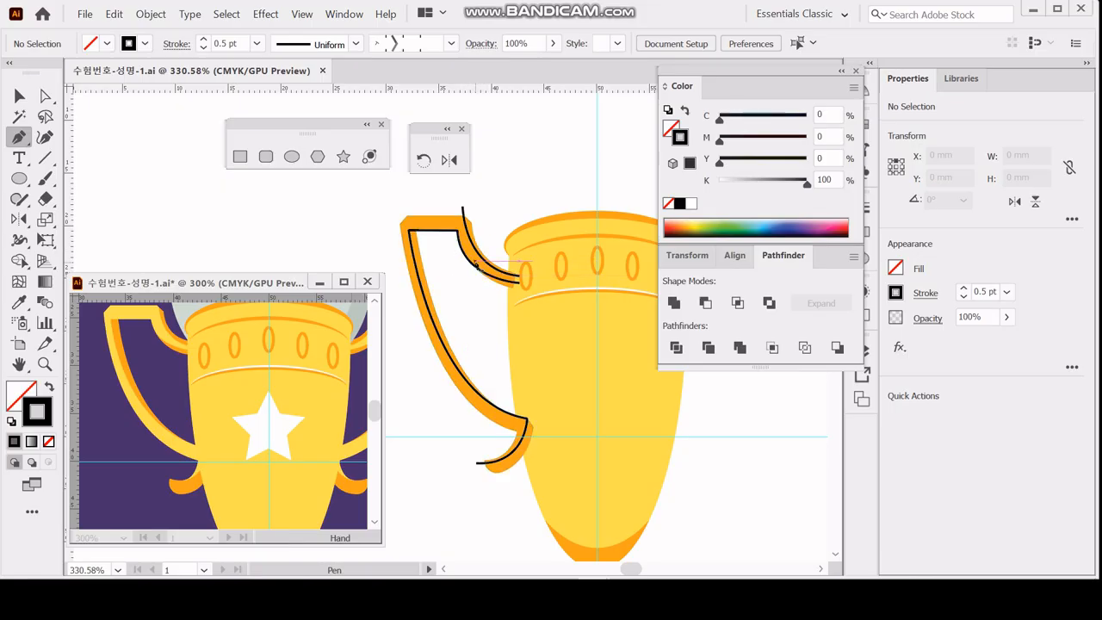
Divide the outlined left handle with the two black paths using the Pathfinder Divide operation.
left_click(20, 97)
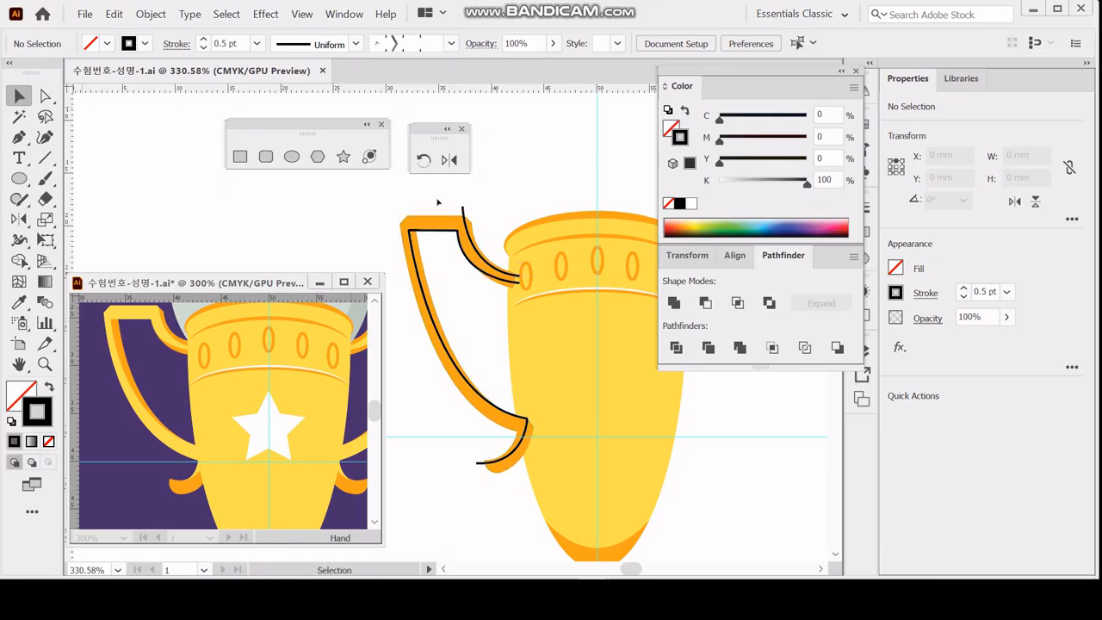
left_click(485, 272)
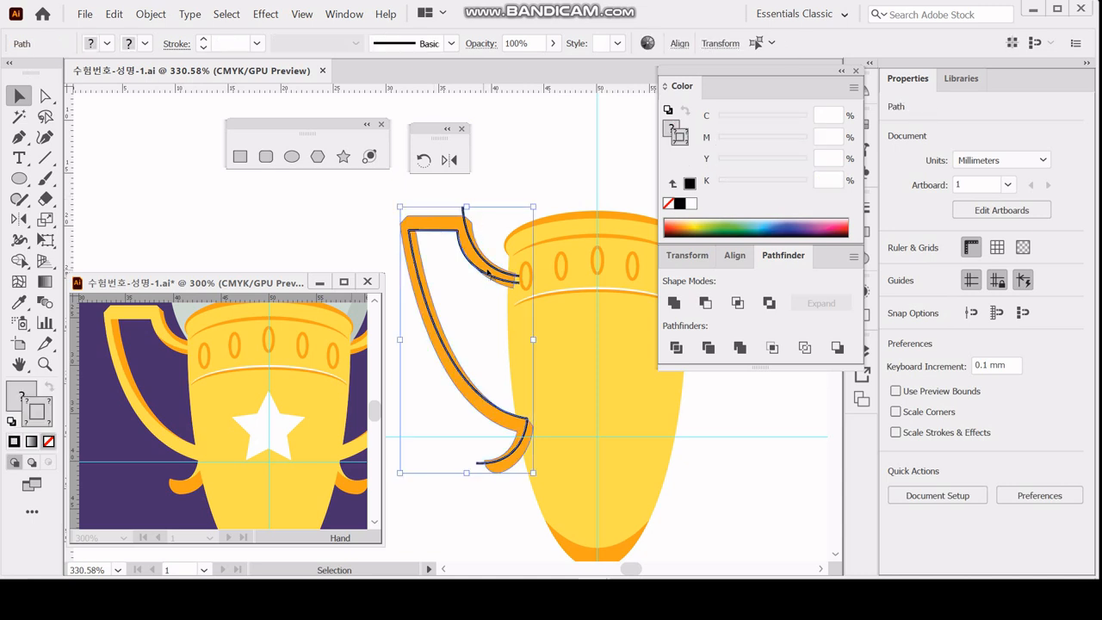
left_click(676, 347)
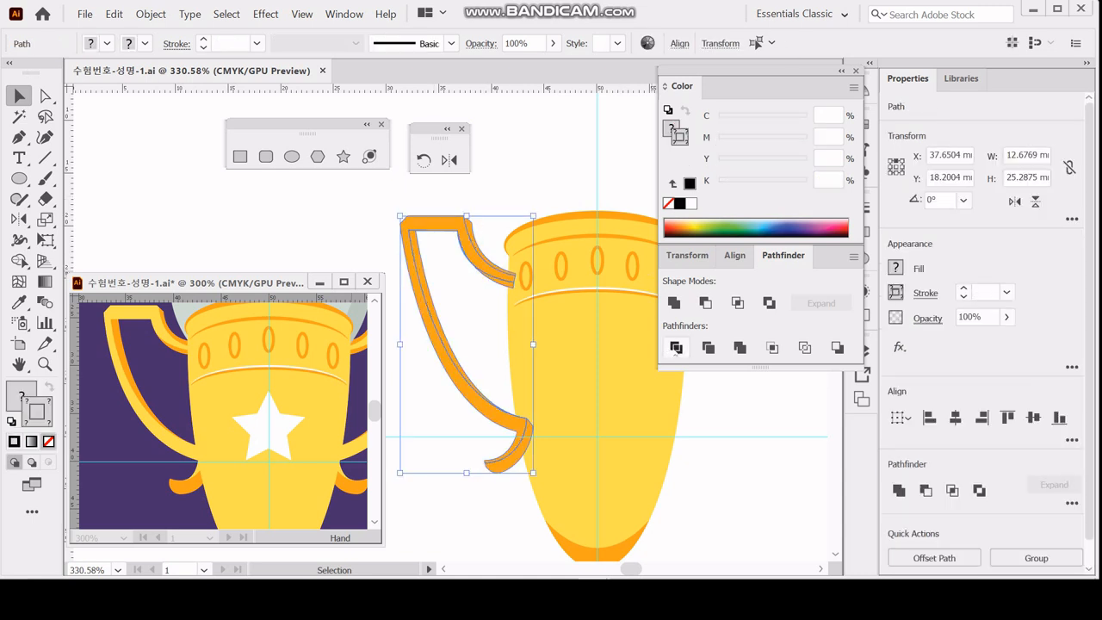
Isolate the divided handle group, fill its front face with the cup's yellow (M 10, Y 80), and leave isolation.
double_click(440, 226)
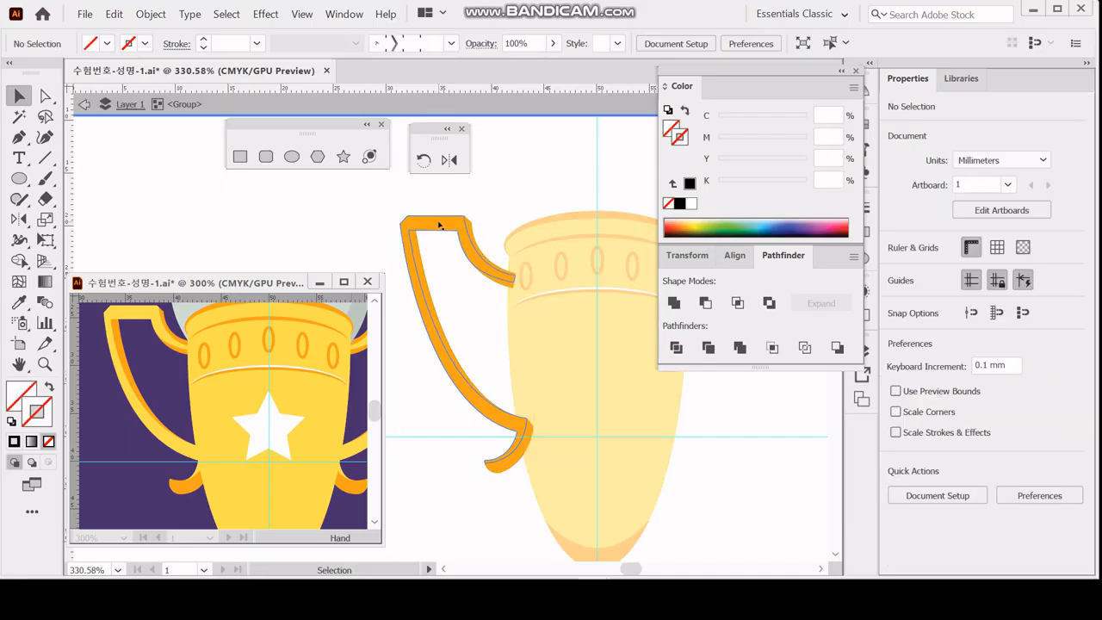
left_click(441, 226)
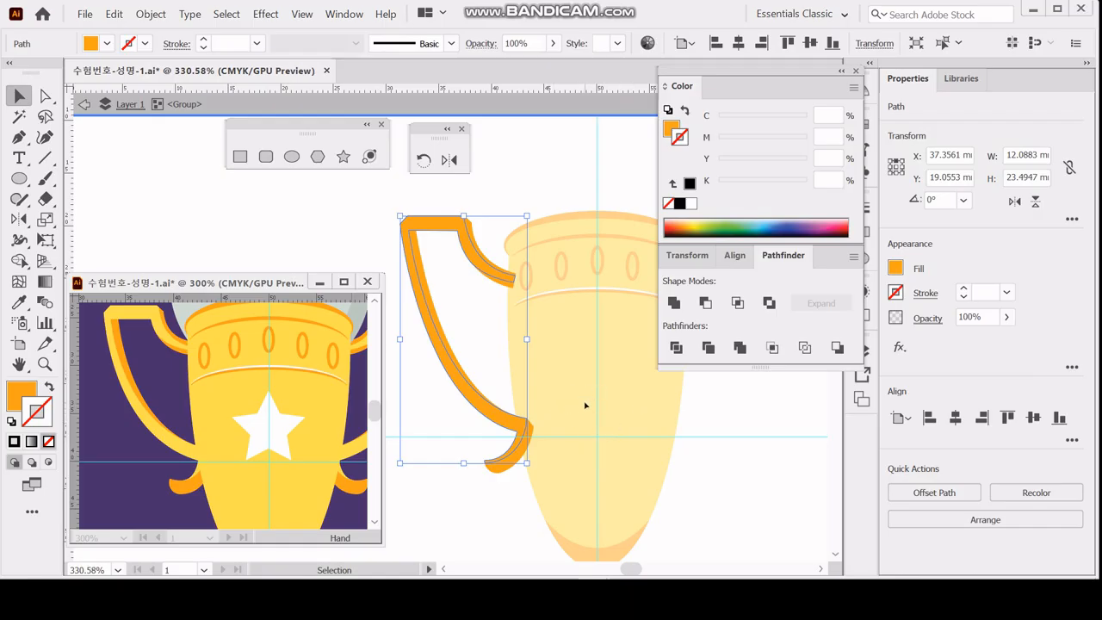
key("i")
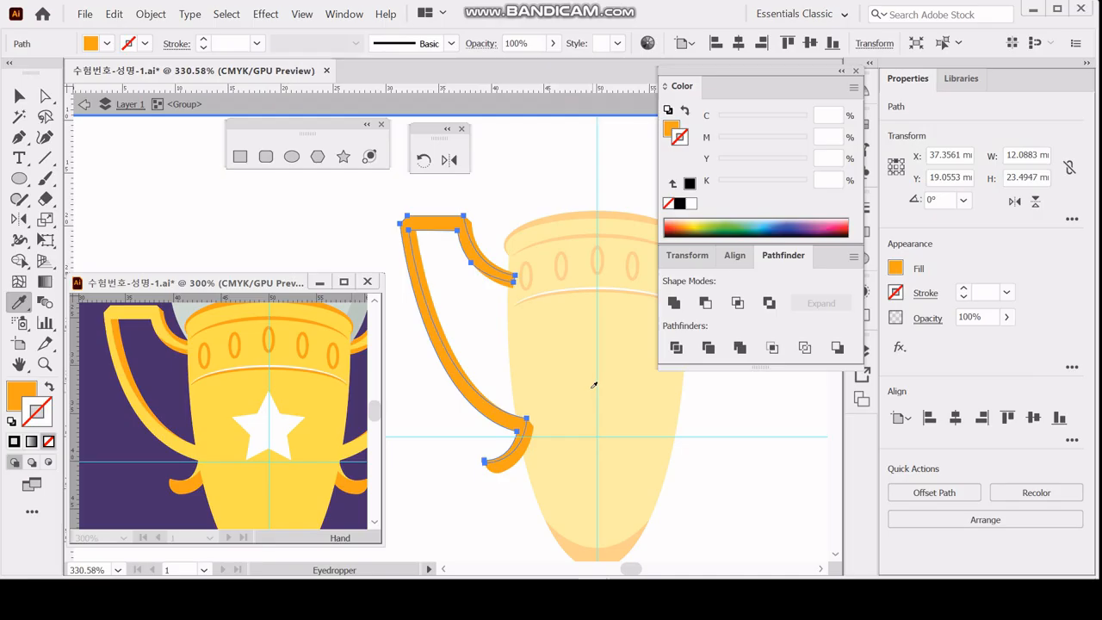
left_click(594, 384)
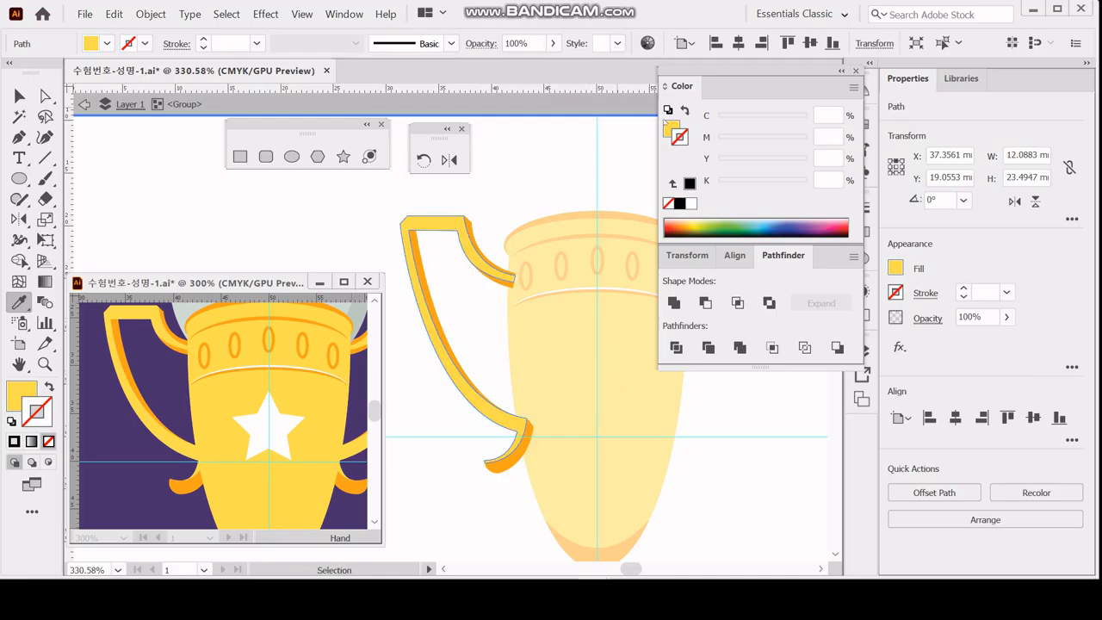
left_click(669, 127)
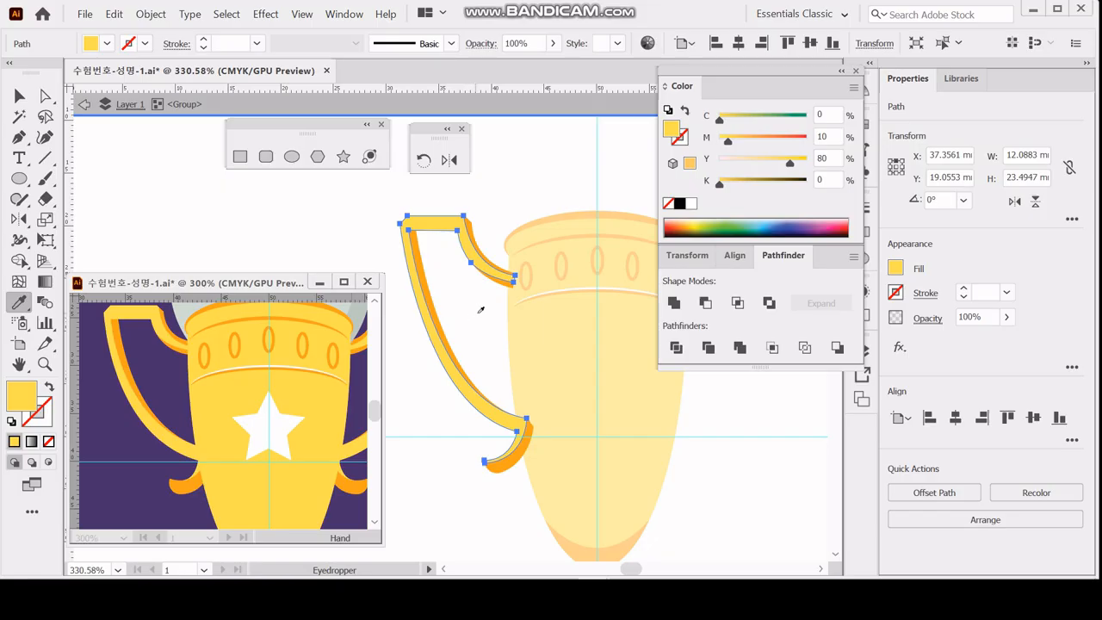
key("Escape")
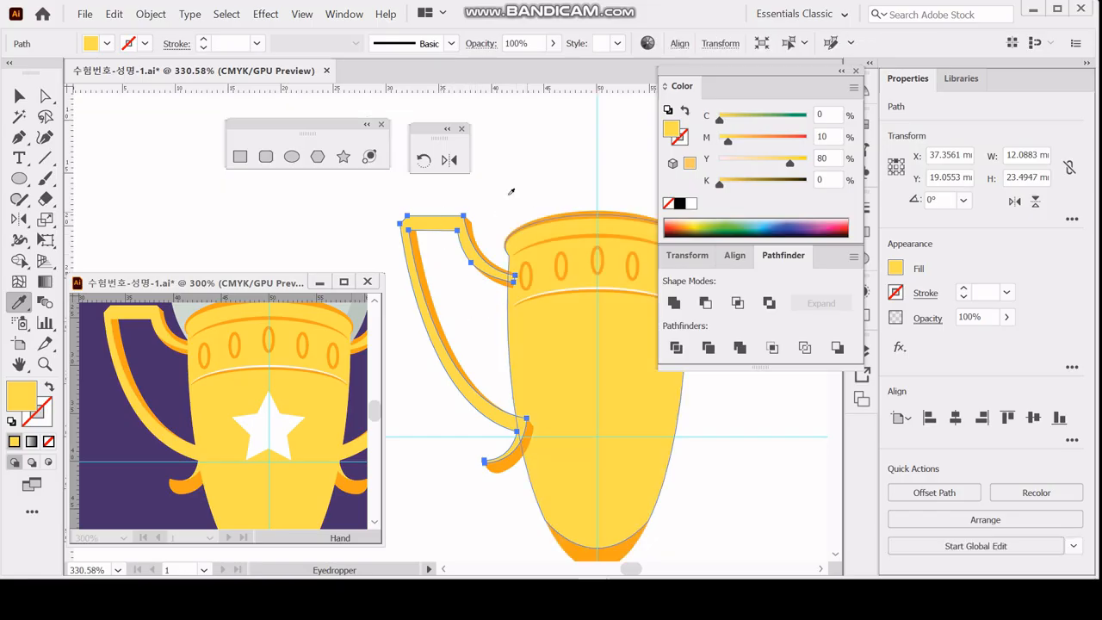
left_click(514, 180, "ctrl")
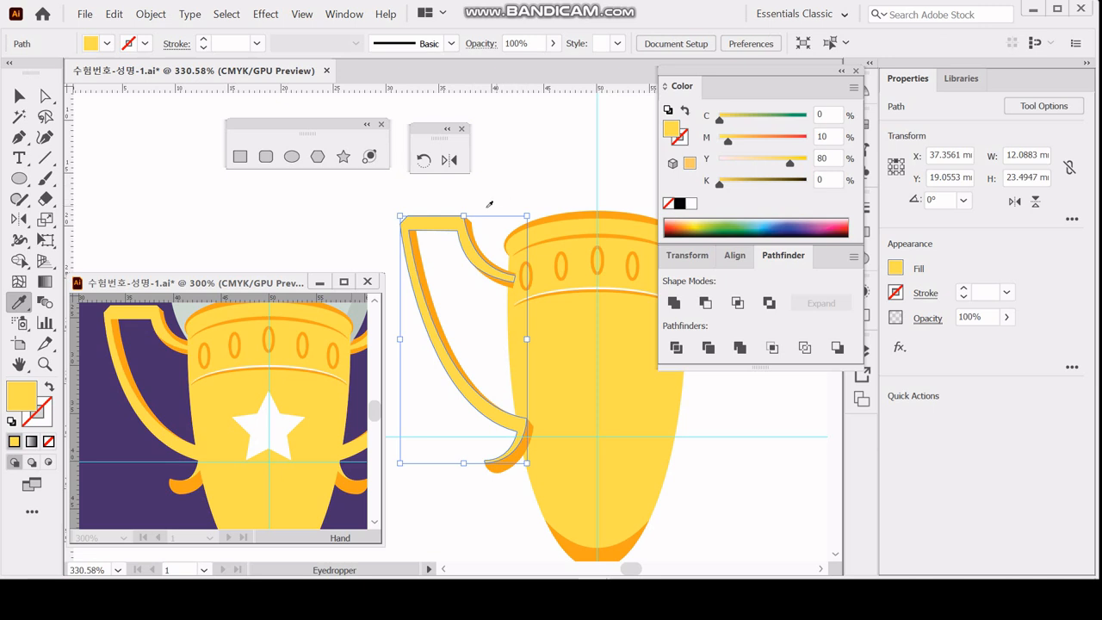
left_click(449, 222, "ctrl")
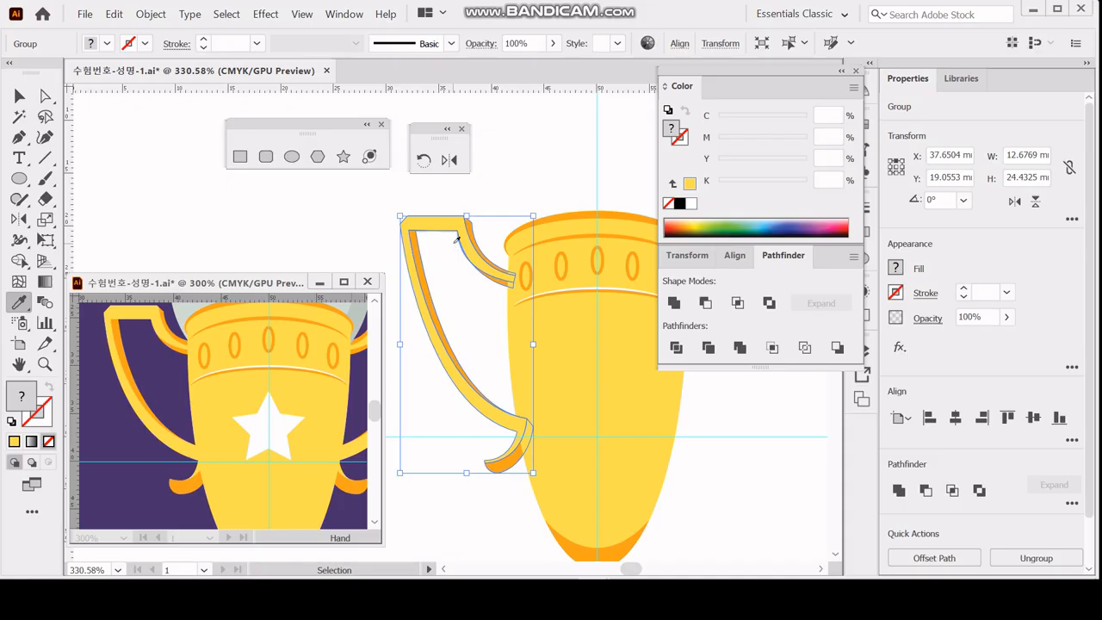
left_click(533, 182, "ctrl")
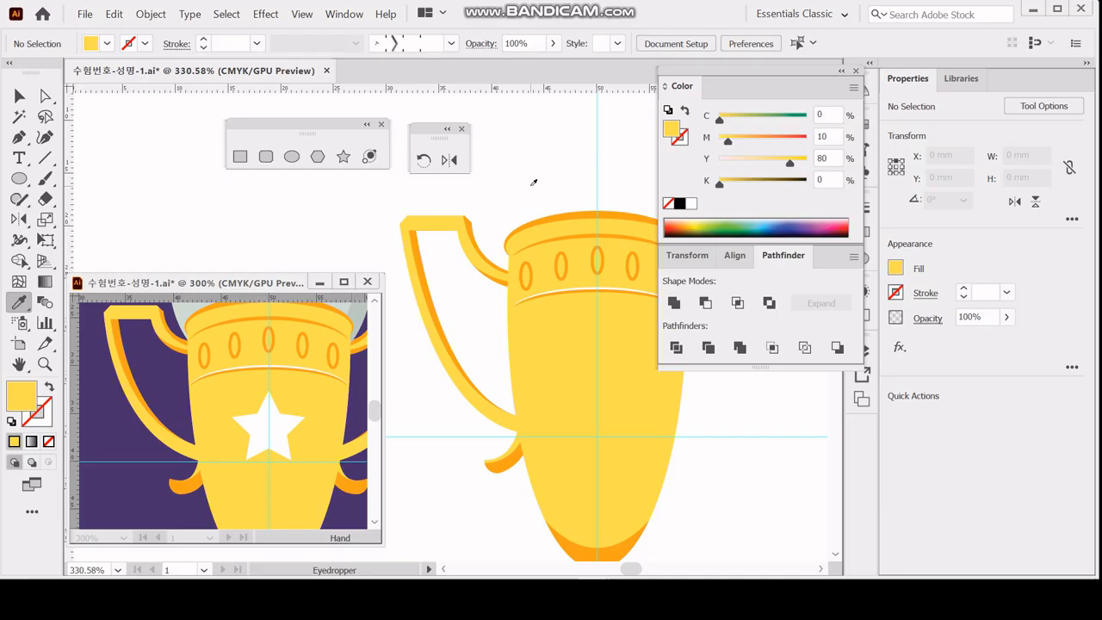
Following the reference, draw an orange star above the left handle and a white star on the cup's body.
scroll(308, 380, "up", 3)
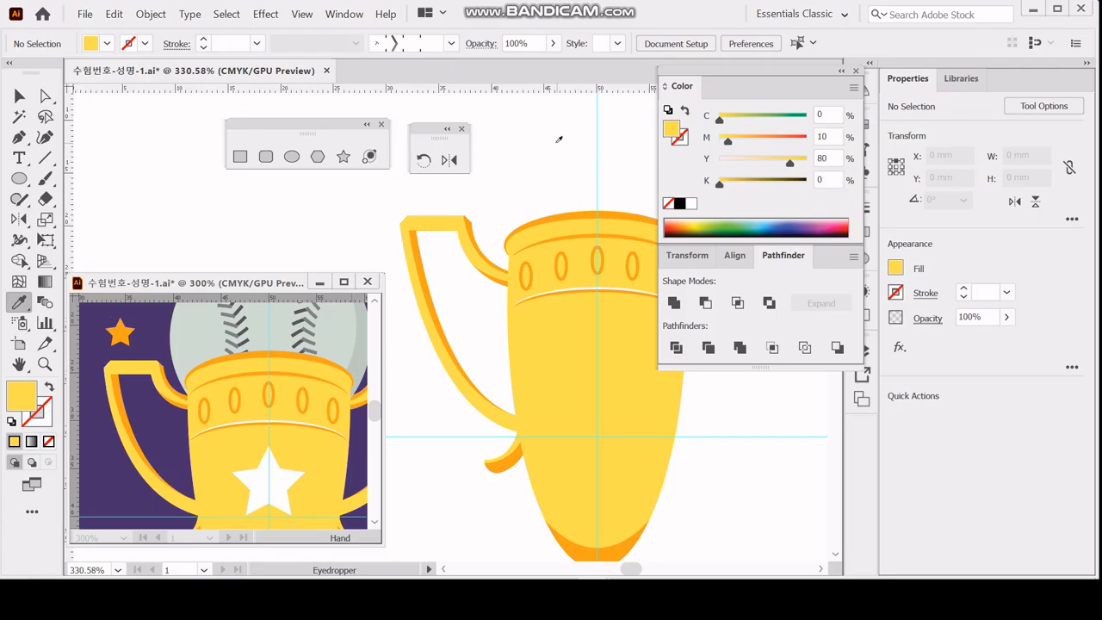
left_click(343, 156)
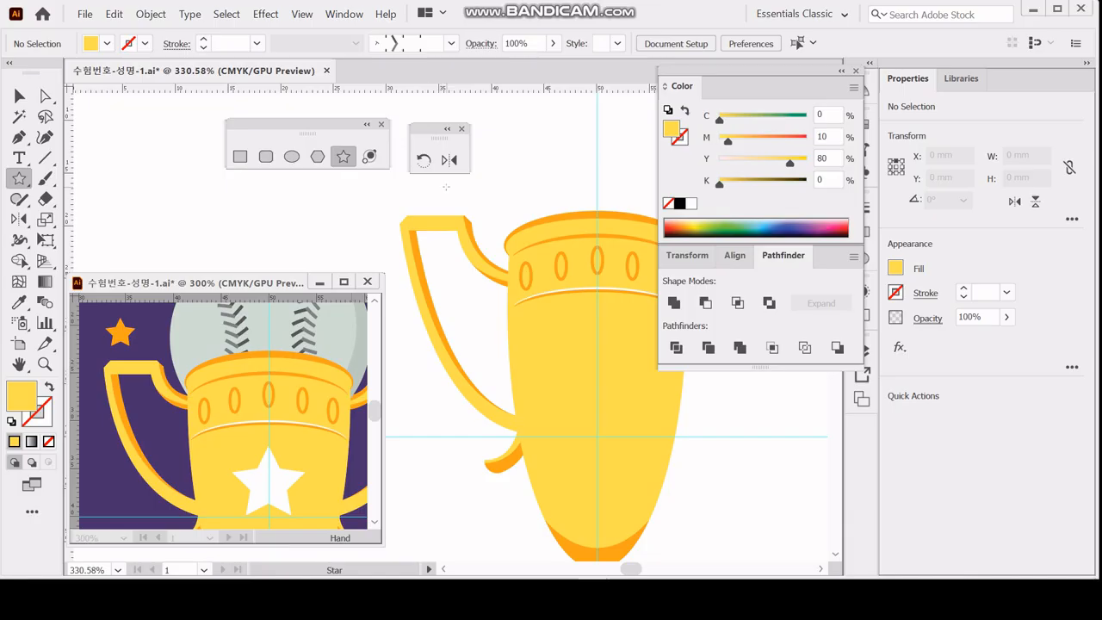
left_click(530, 193)
left_click(456, 206)
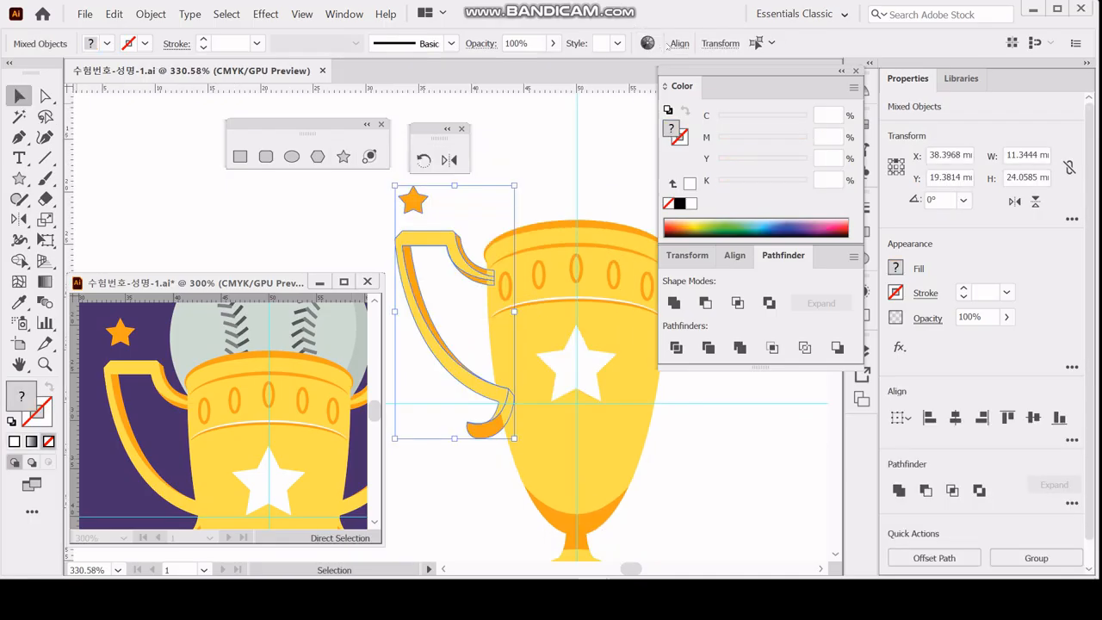
Reflect a copy of the left handle and orange star across the vertical centre guide, and save the document.
left_click(379, 189)
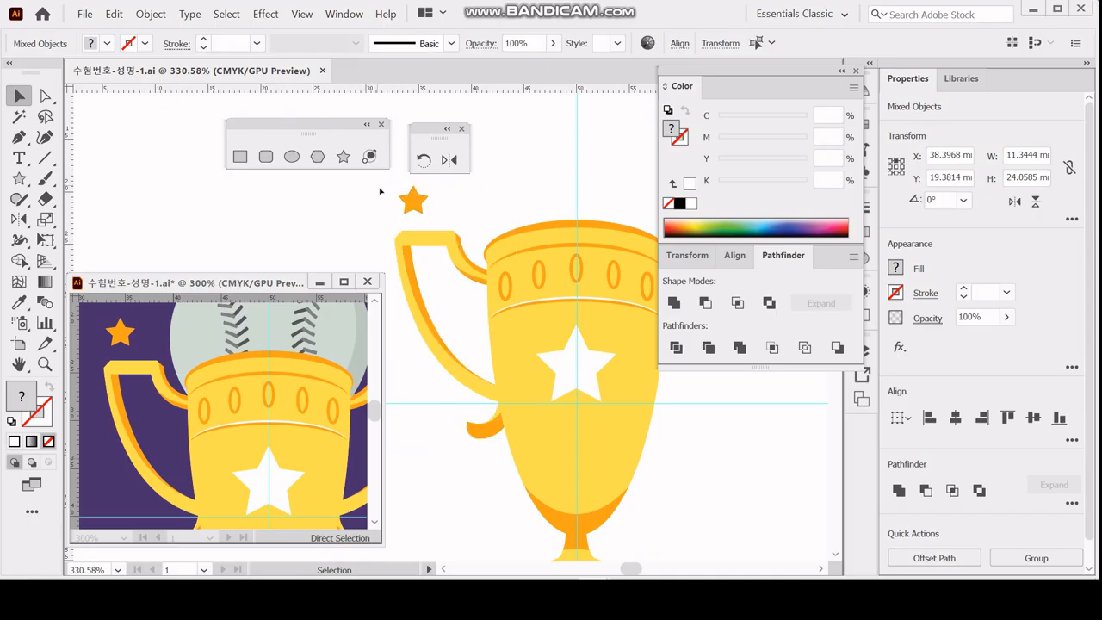
left_click(449, 160)
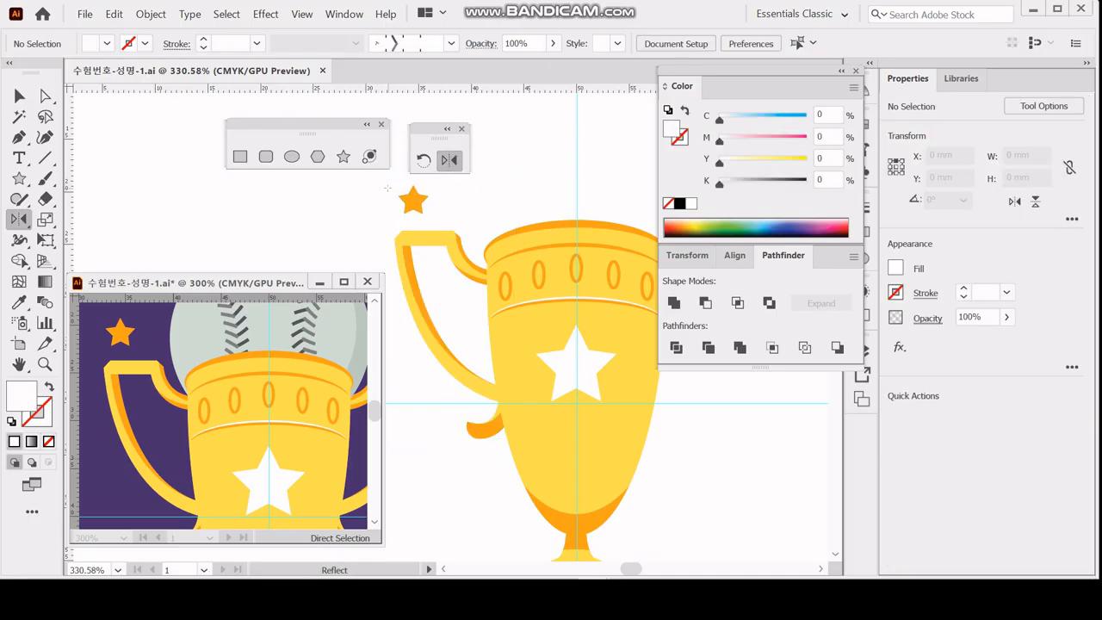
left_click_drag(381, 184, 515, 439)
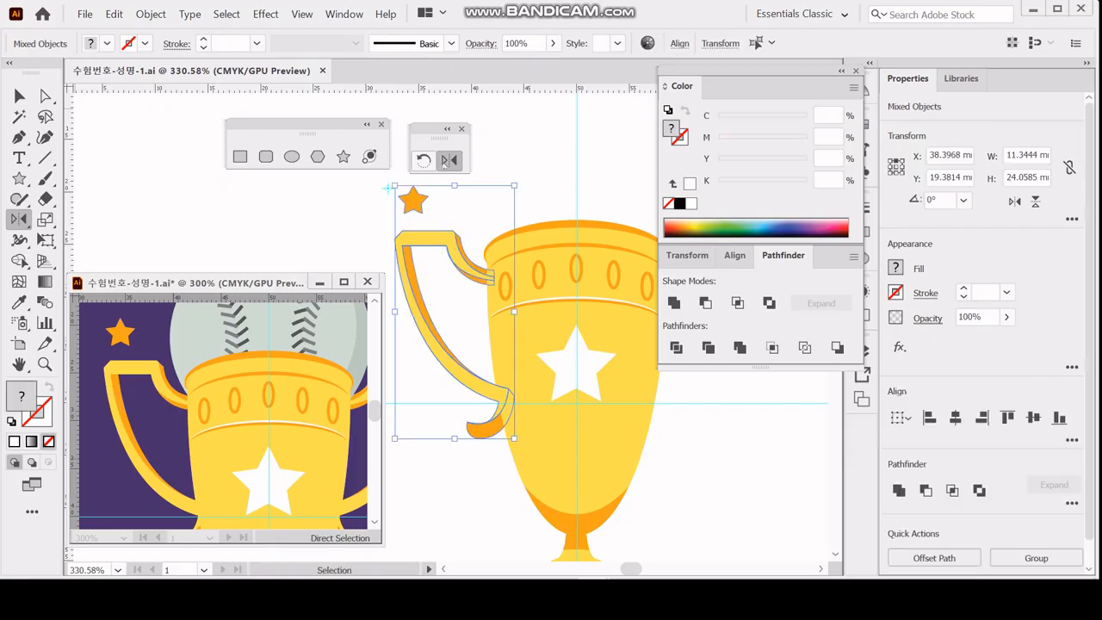
left_click(450, 160)
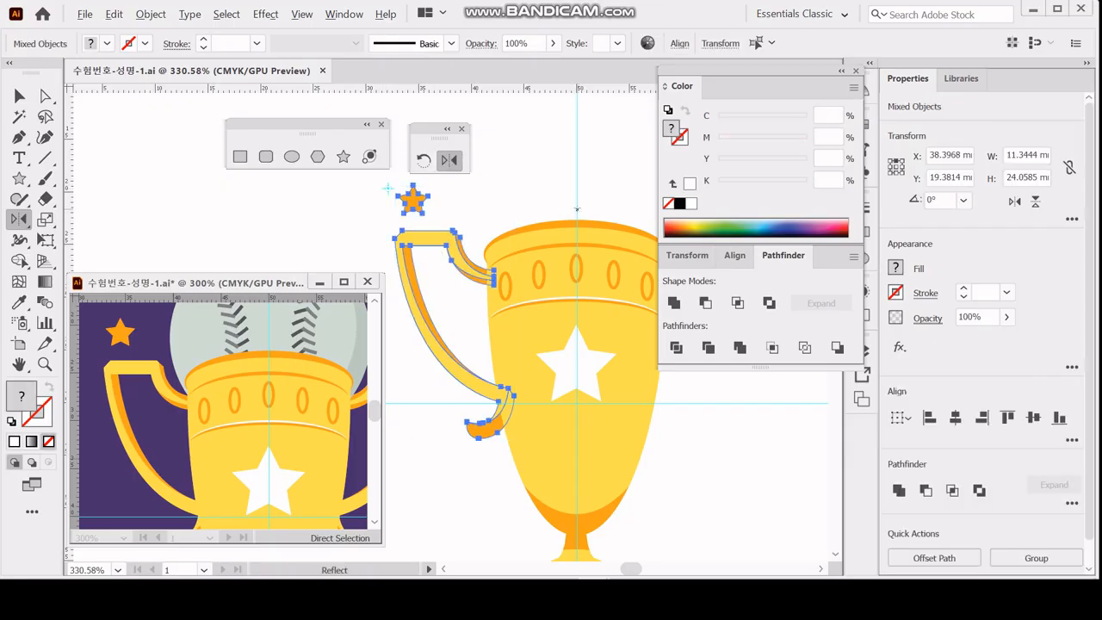
left_click(577, 208, "alt")
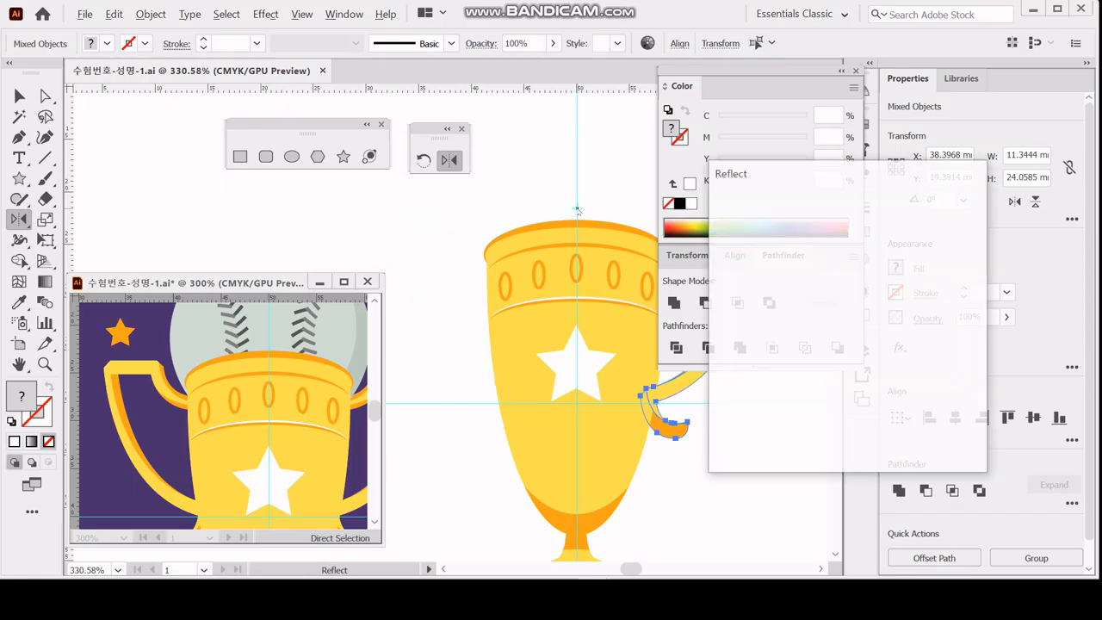
left_click(757, 436)
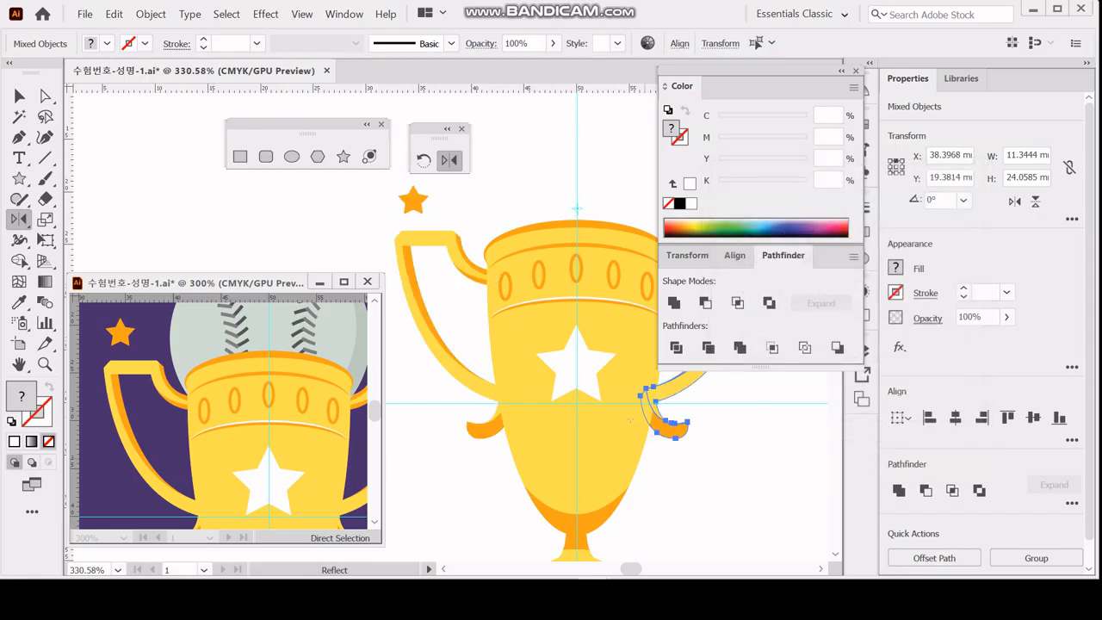
left_click_drag(601, 314, 461, 320)
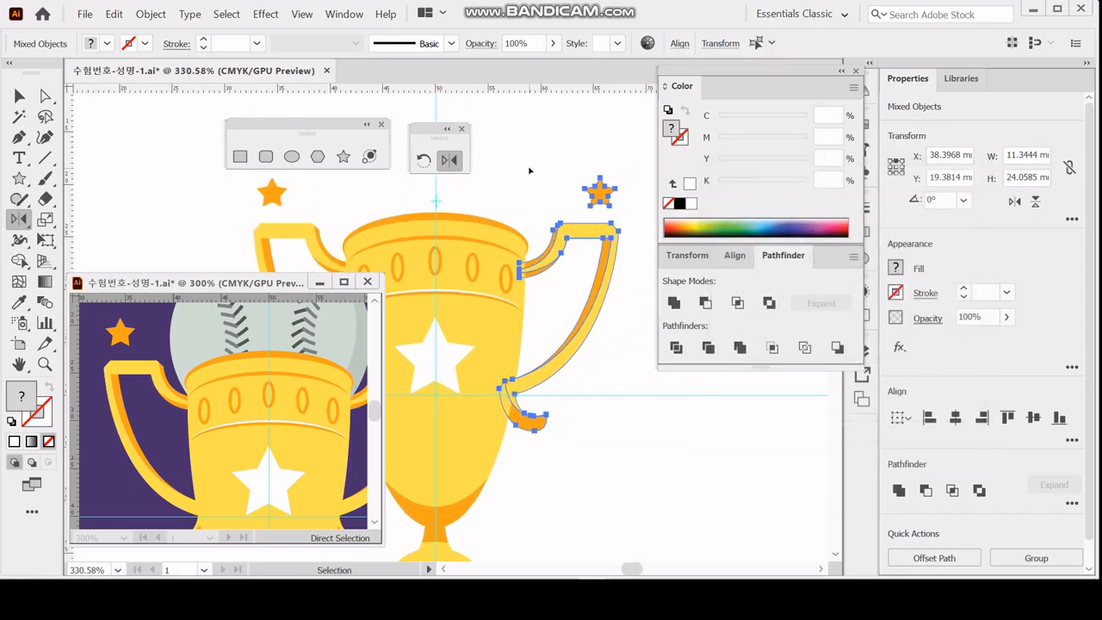
left_click(590, 379)
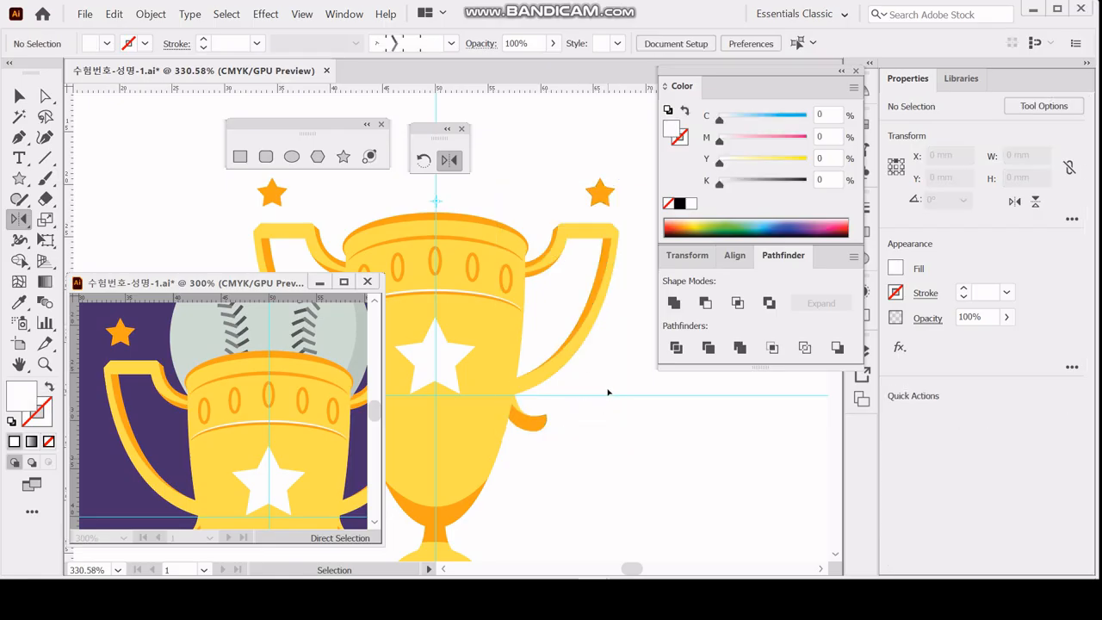
left_click_drag(572, 303, 608, 301)
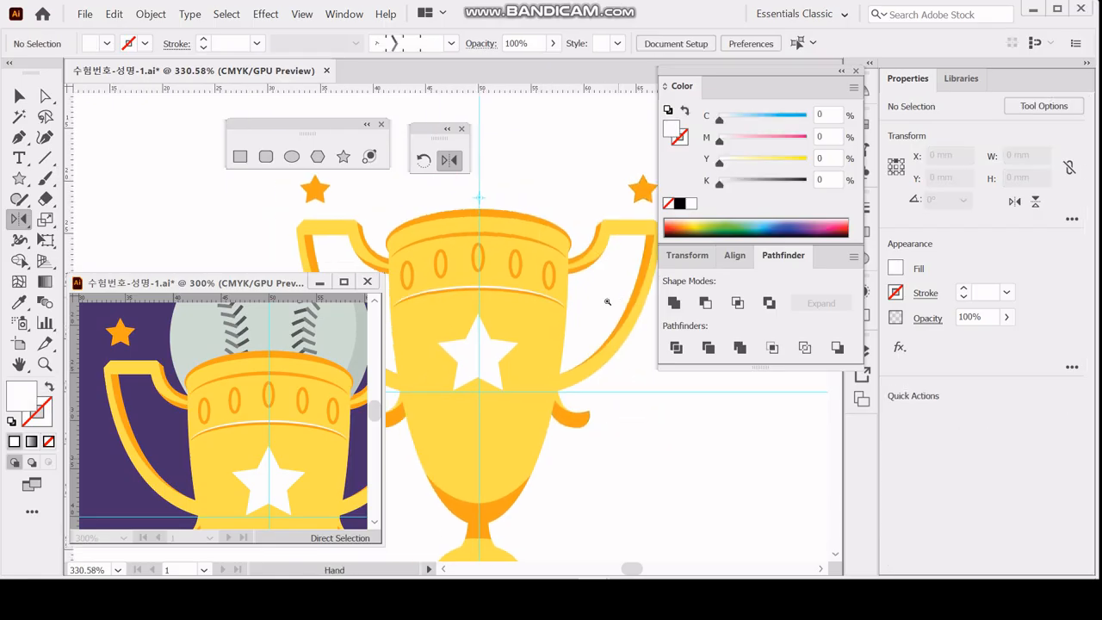
left_click(571, 311, "ctrl+alt")
left_click_drag(468, 302, 572, 297)
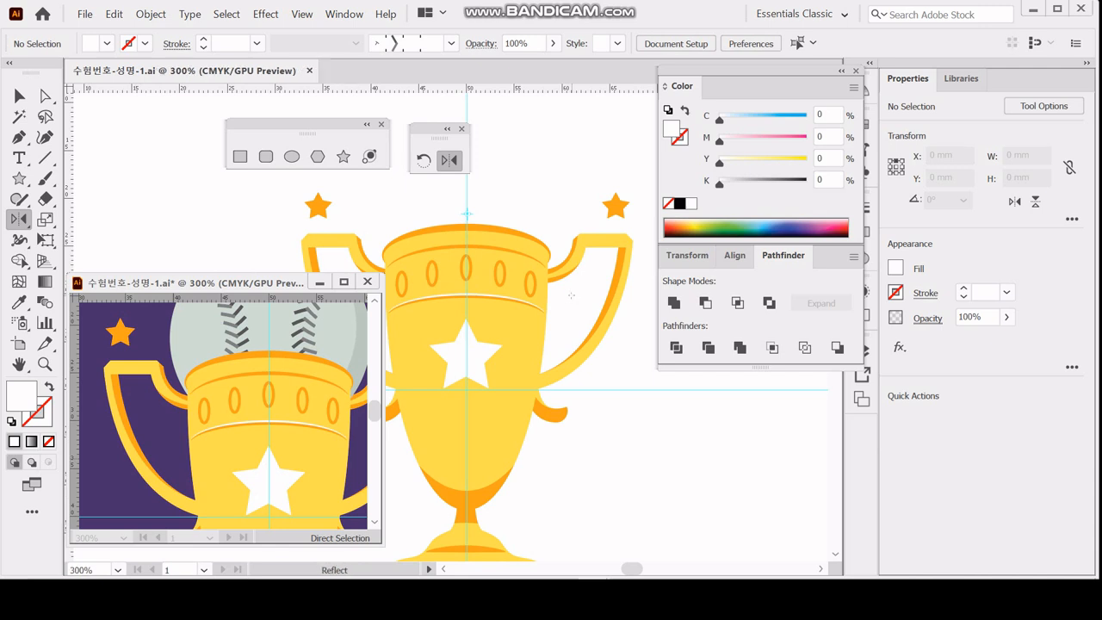
Examine the purple panel's fill colour and the artwork surrounding the trophy in the reference badge.
left_click_drag(142, 405, 244, 406)
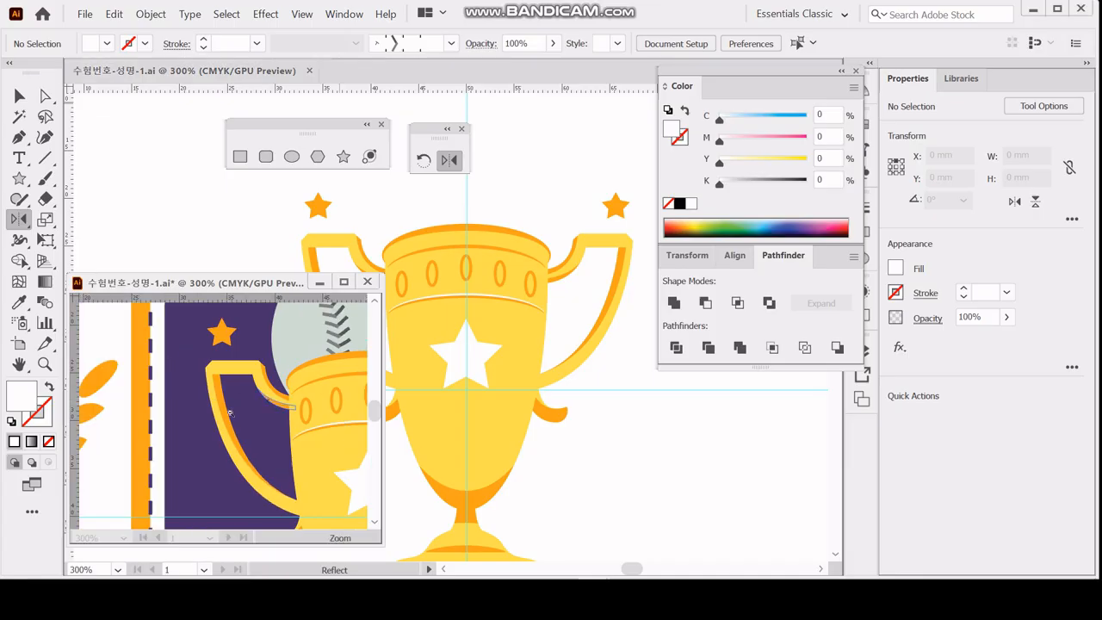
left_click(235, 411, "ctrl+alt")
left_click(183, 423, "ctrl+alt")
left_click_drag(221, 459, 264, 412)
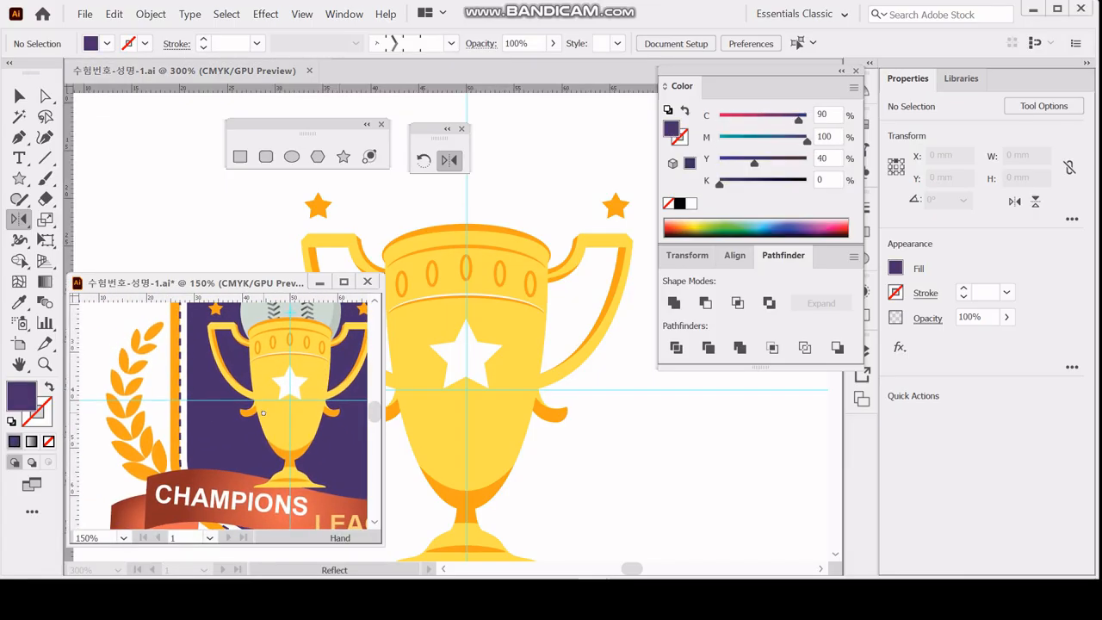
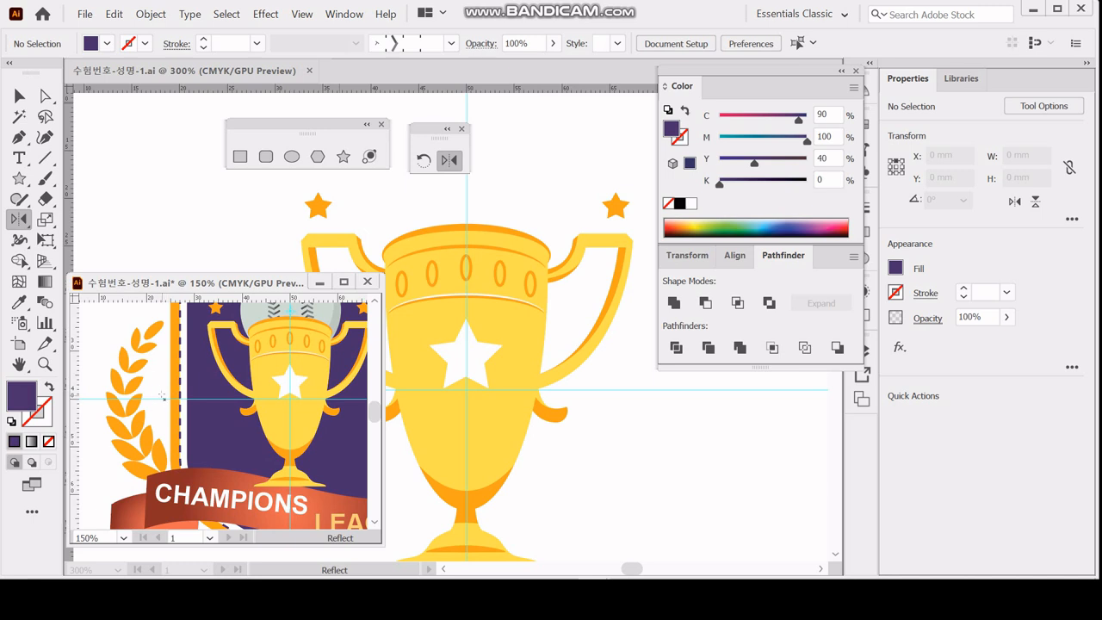
Save the document, then draw a 9 mm circle beside the trophy's left handle with the default white fill and black stroke.
key("ctrl+s")
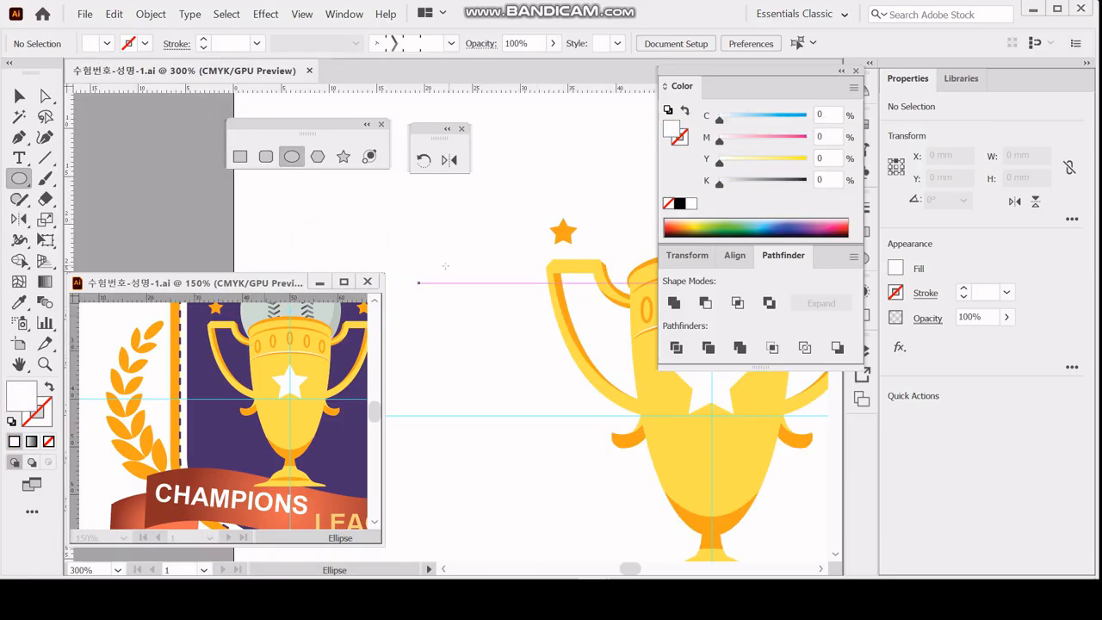
left_click(436, 279)
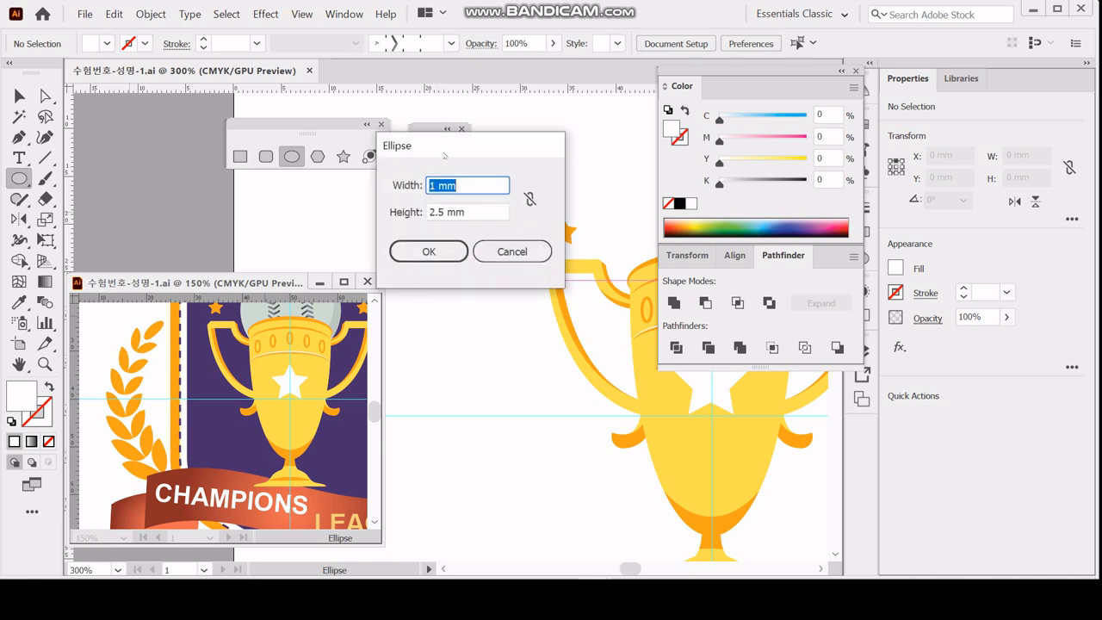
type("8")
key("Tab")
type("8")
key("Return")
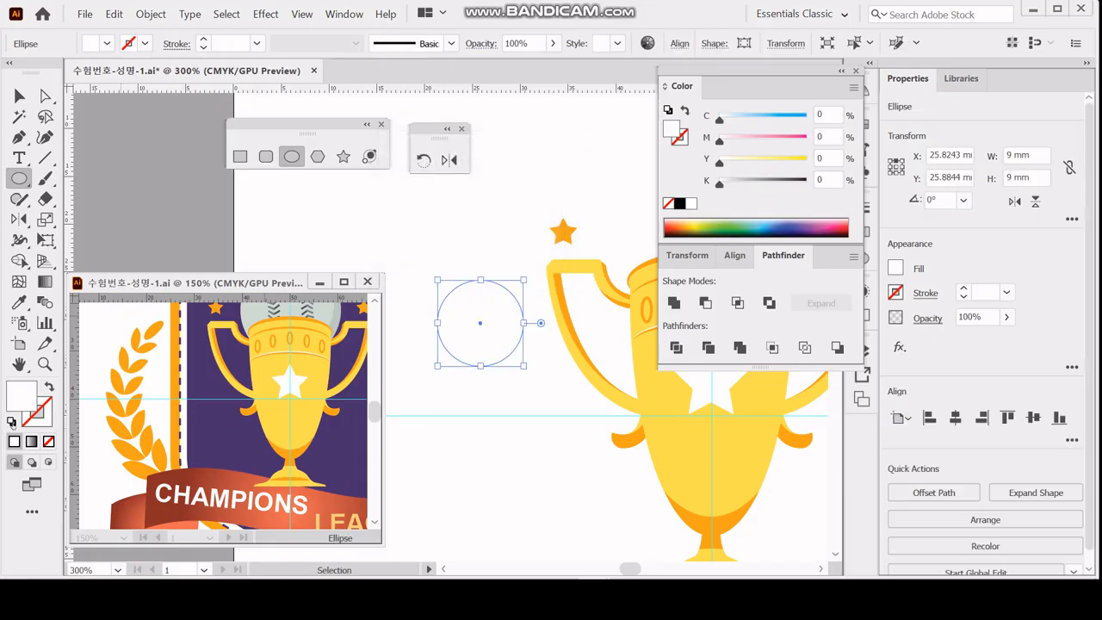
left_click(12, 422)
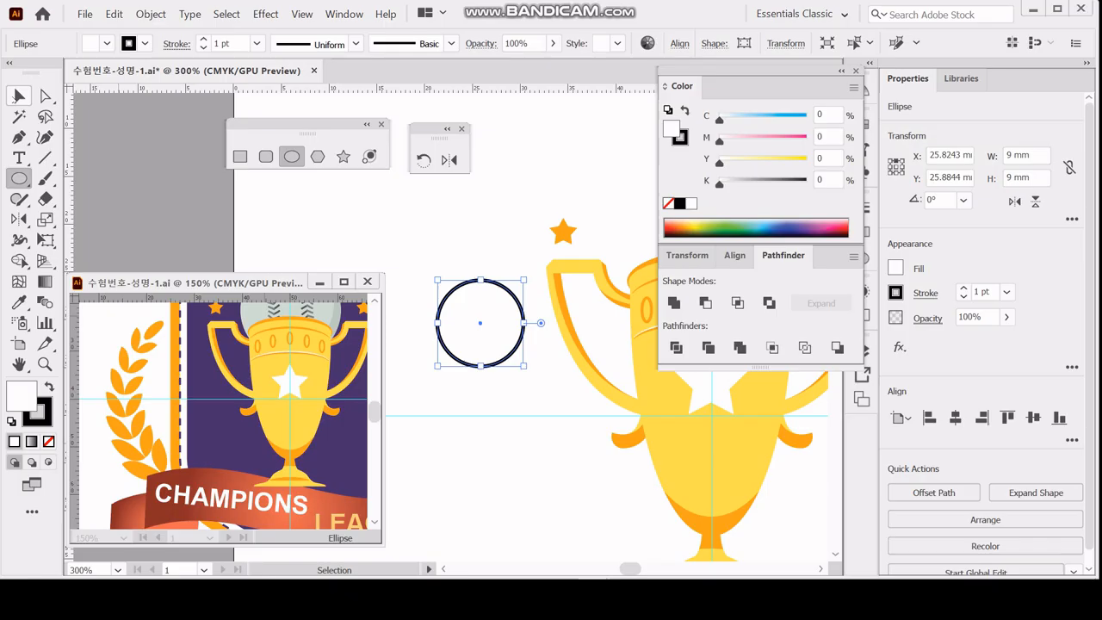
Make a copy of the circle offset -4.3 mm horizontally and 4.8 mm vertically.
double_click(16, 96)
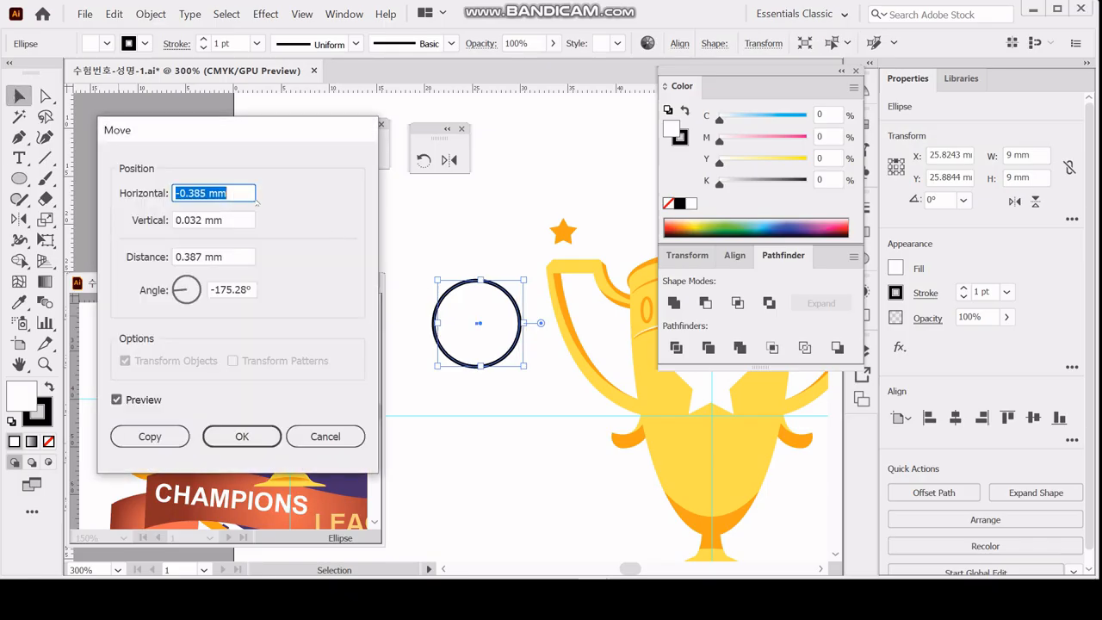
type("-4.3")
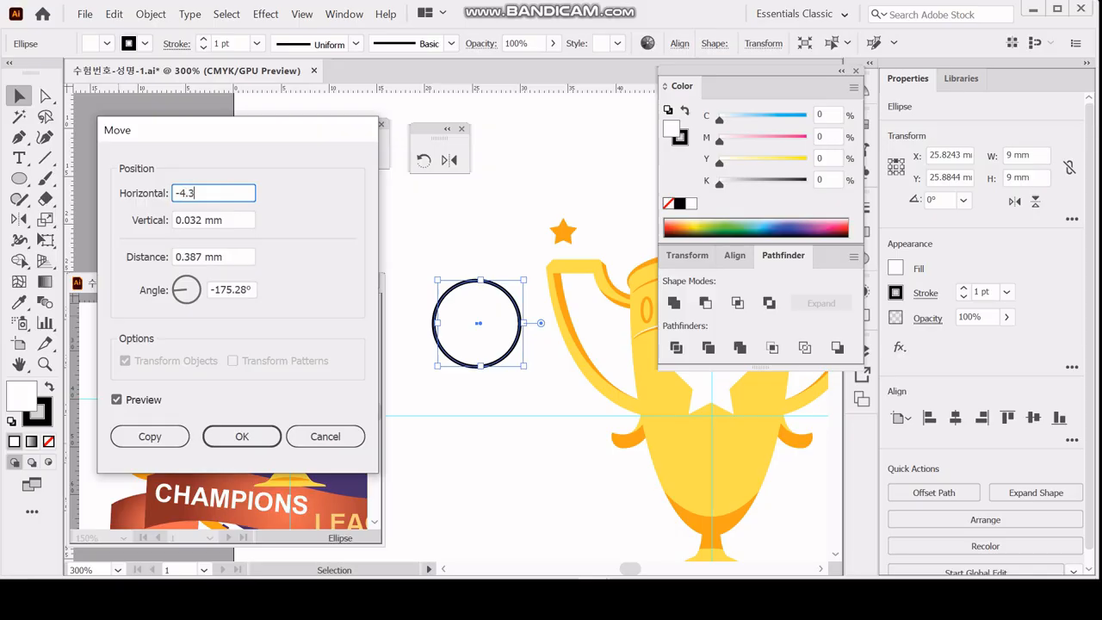
key("Tab")
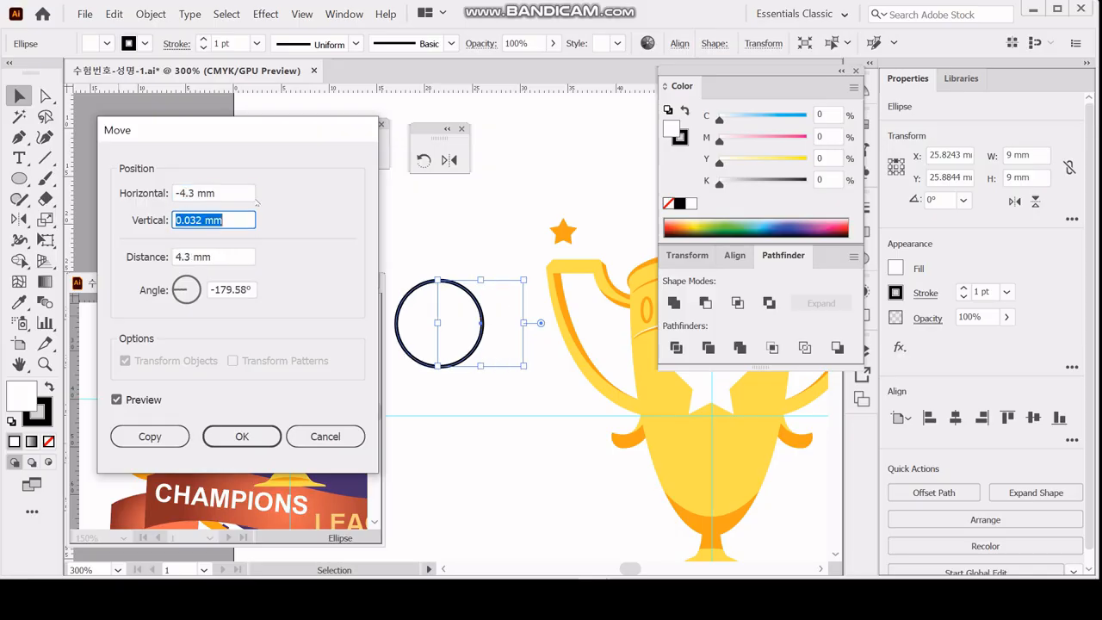
type("-")
key("BackSpace")
type("4.8")
key("Tab")
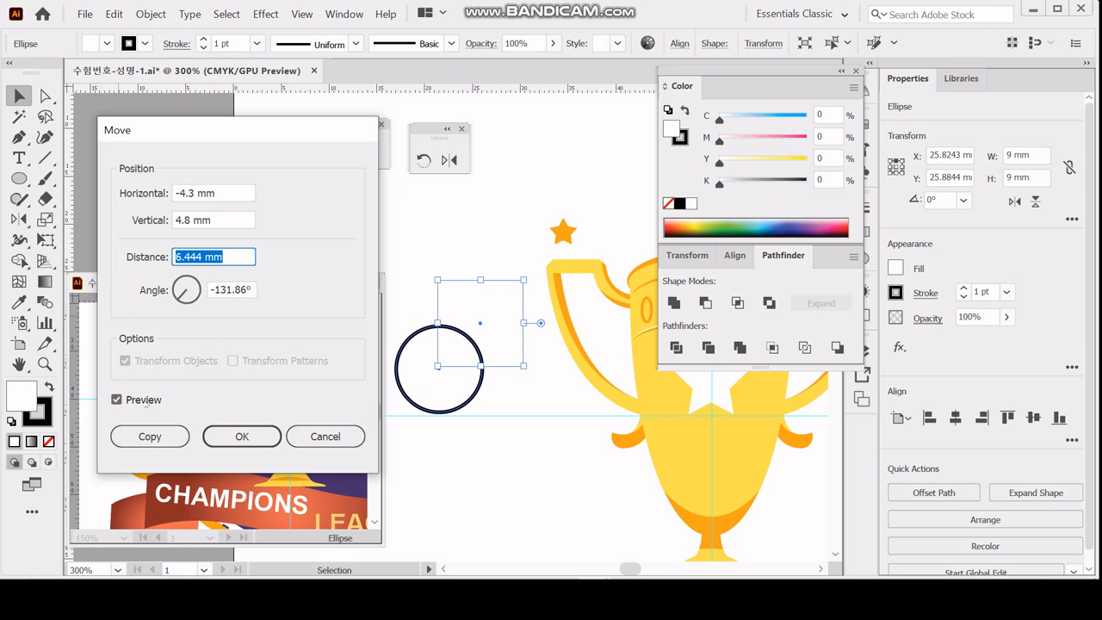
left_click(150, 437)
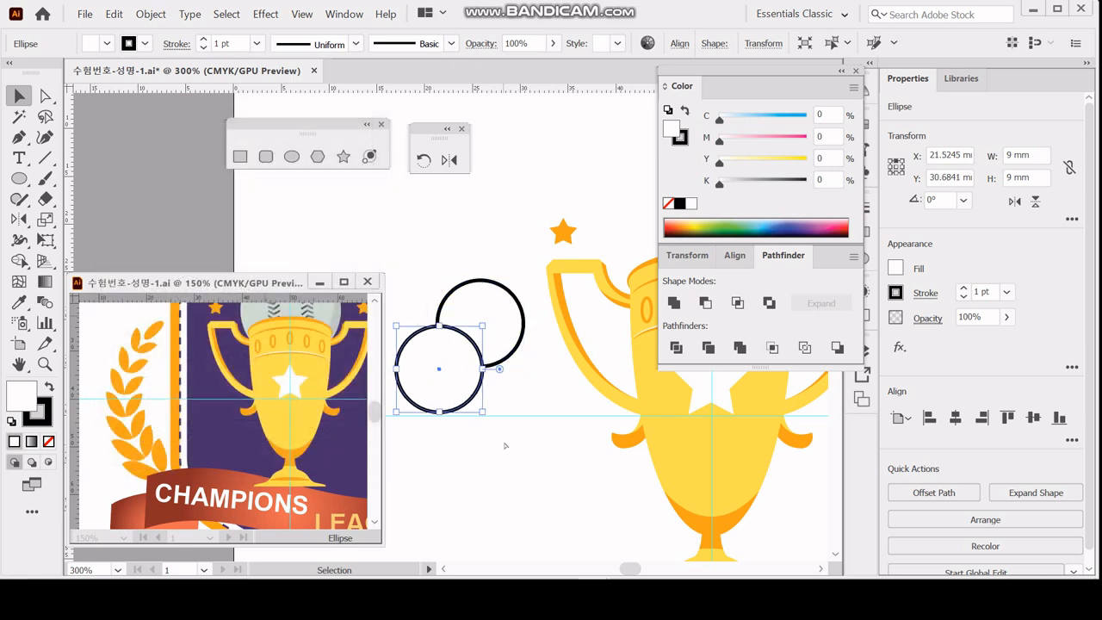
Intersect the two overlapping circles into a leaf shape and give it the orange star's fill.
left_click_drag(519, 441, 453, 319)
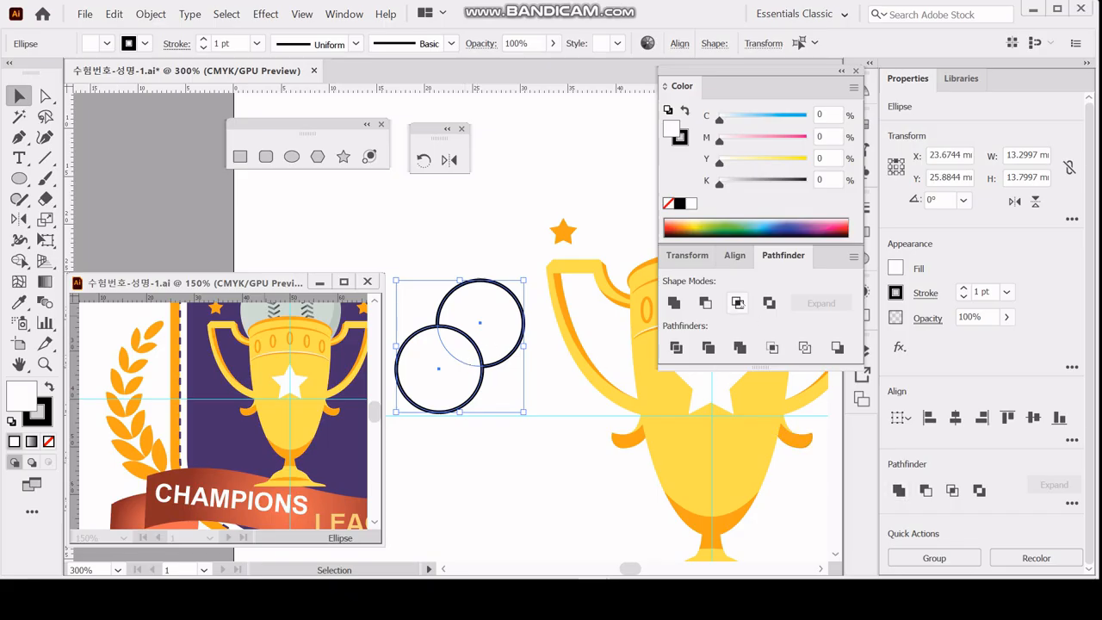
left_click(738, 303)
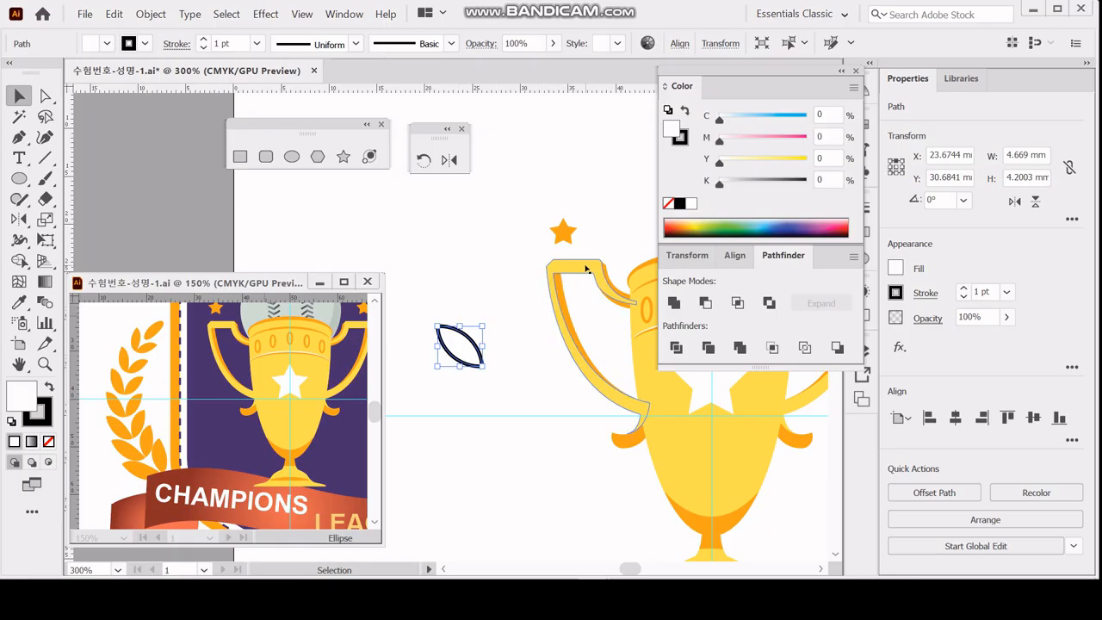
key("i")
left_click(564, 231)
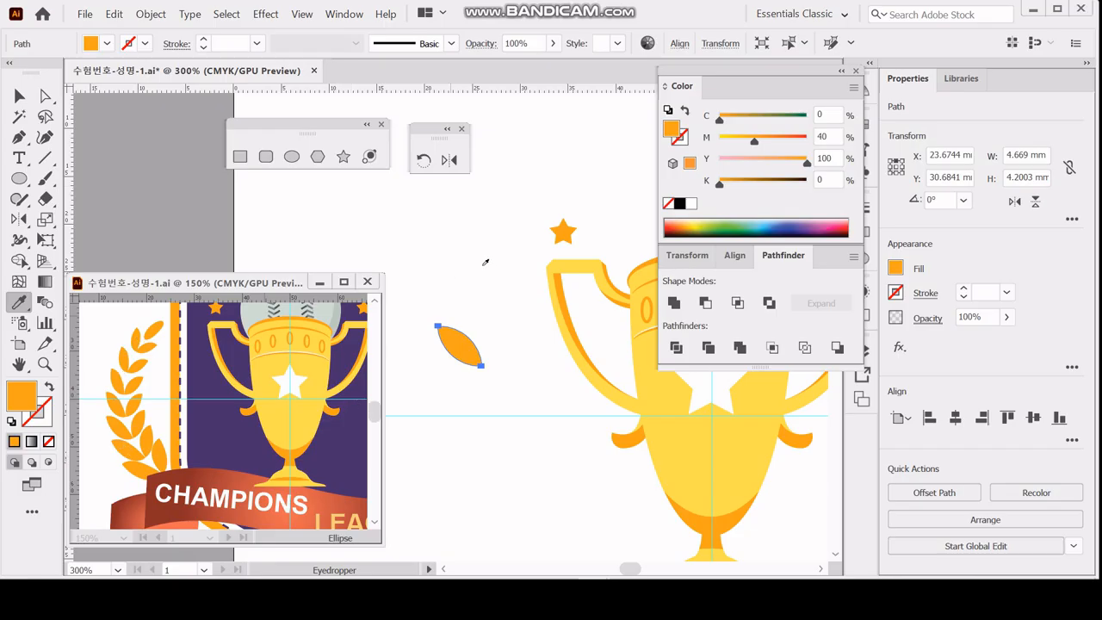
Make a copy of the orange leaf scaled uniformly to 60%.
key("ctrl")
left_click(43, 221)
double_click(43, 220)
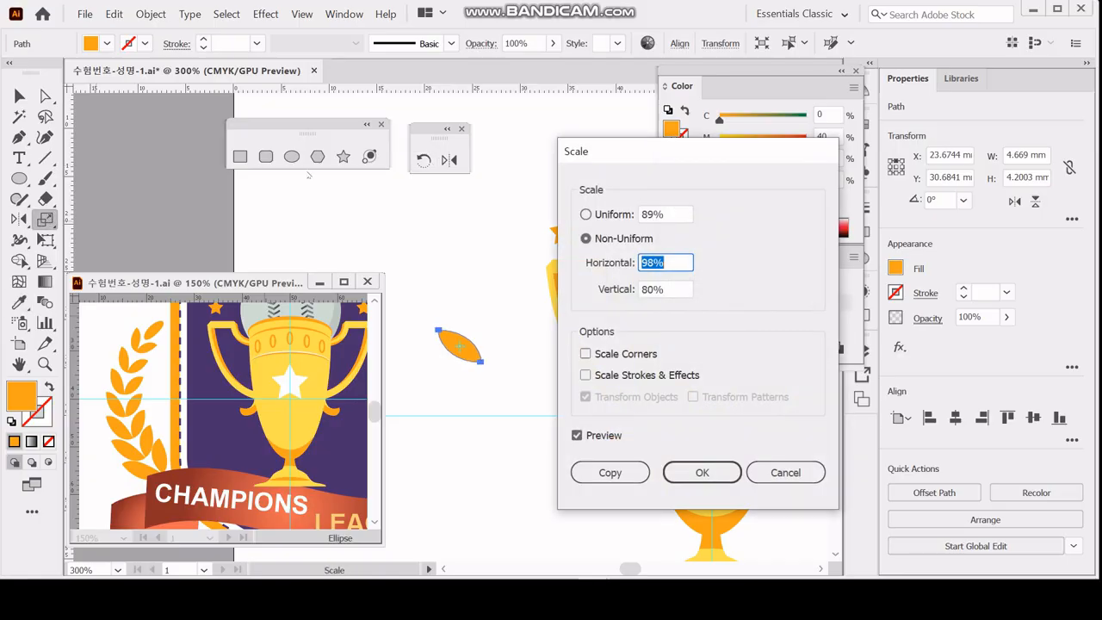
left_click(610, 213)
type("60")
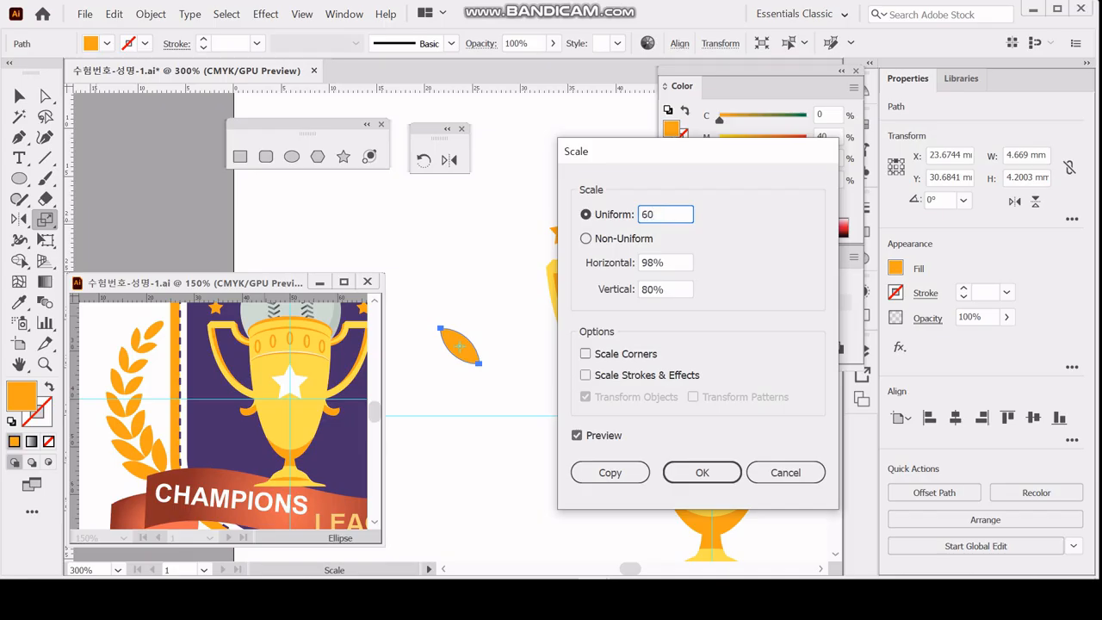
left_click(611, 474)
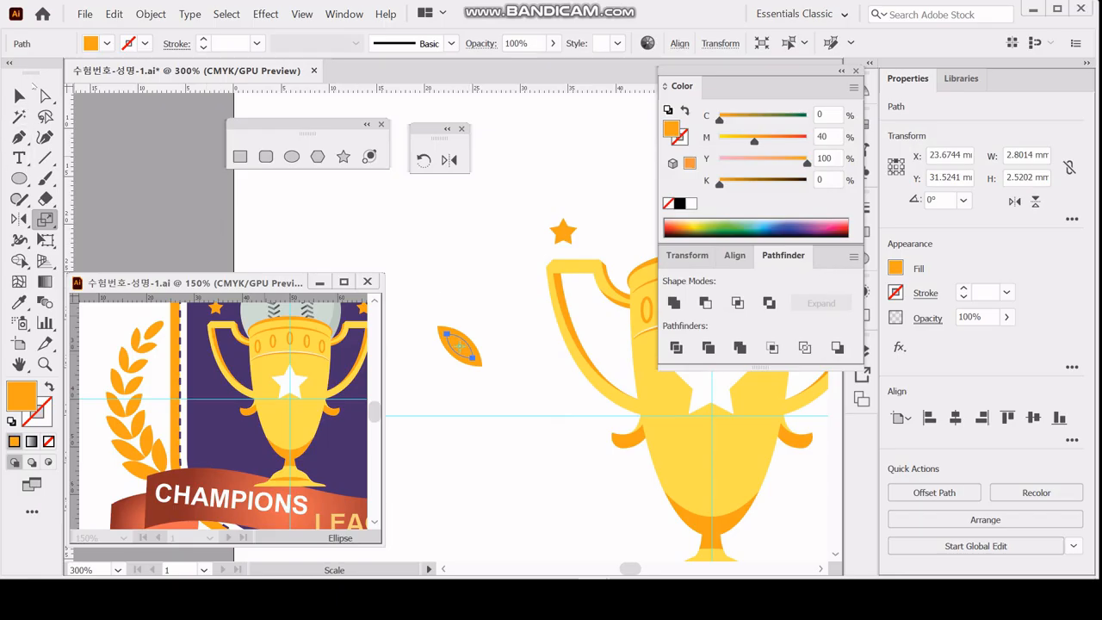
Move the small leaf copy 1 mm horizontally and -18 mm vertically, above the large leaf.
left_click(19, 96)
double_click(19, 95)
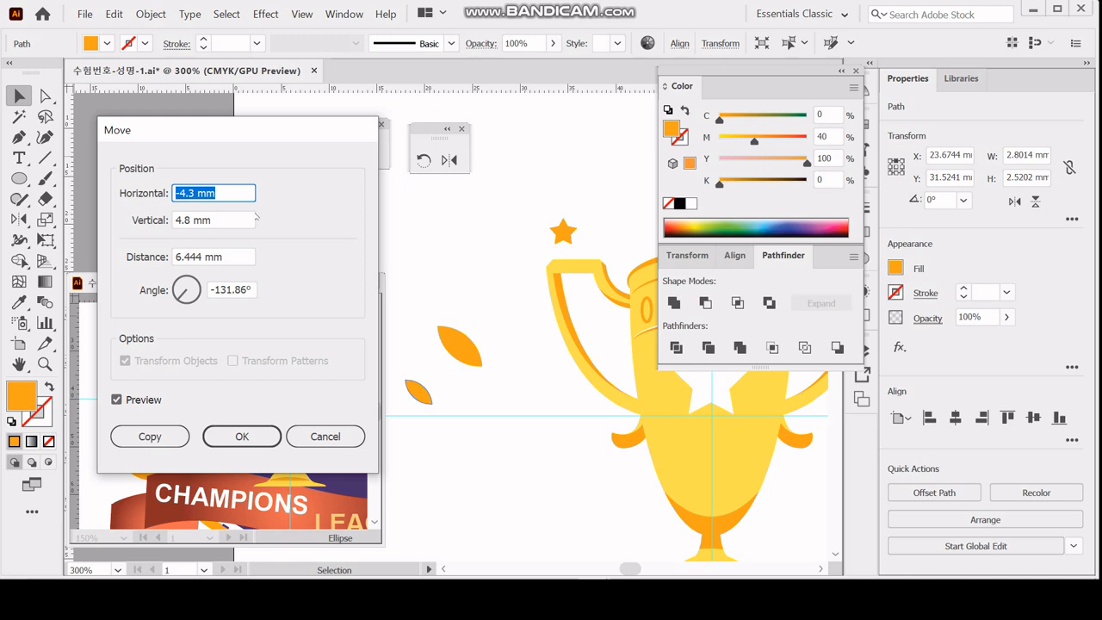
type("1")
key("Tab")
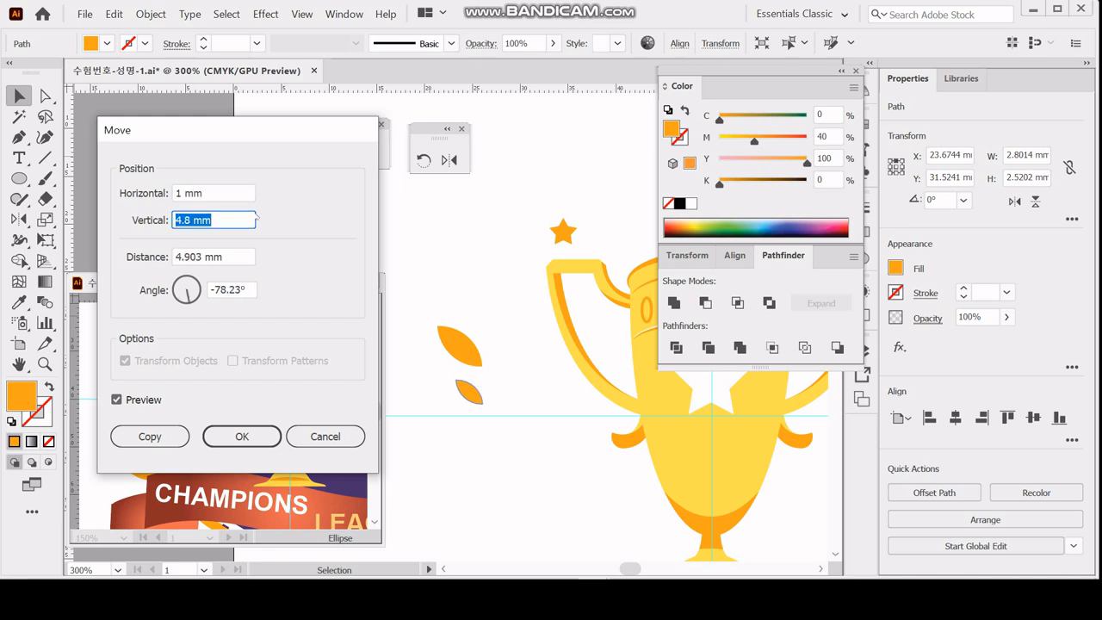
type("-18")
key("Tab")
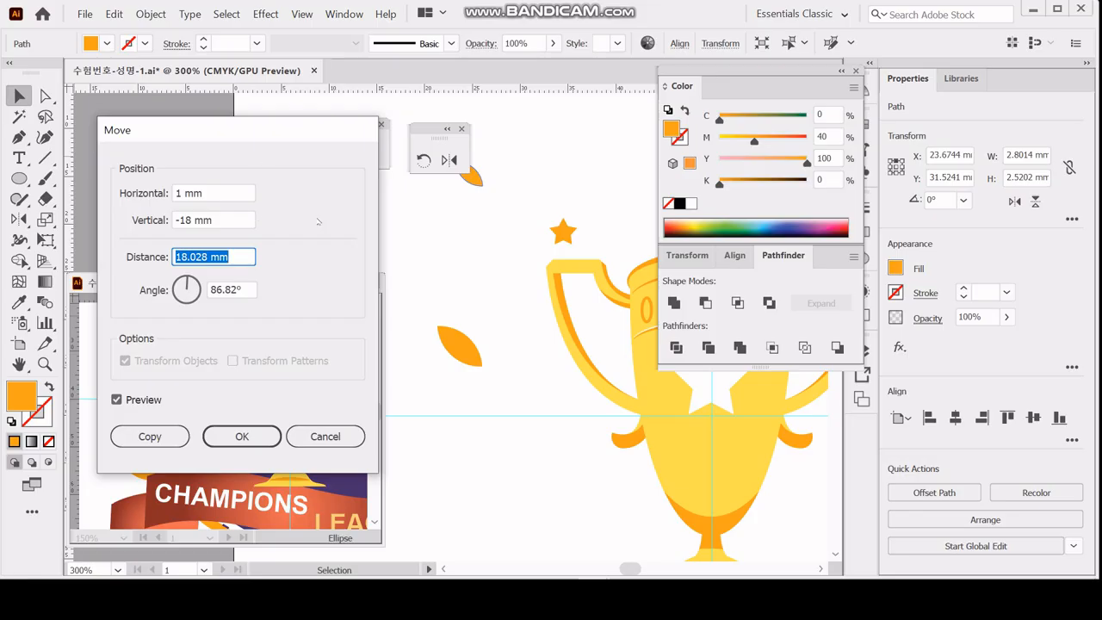
left_click(241, 436)
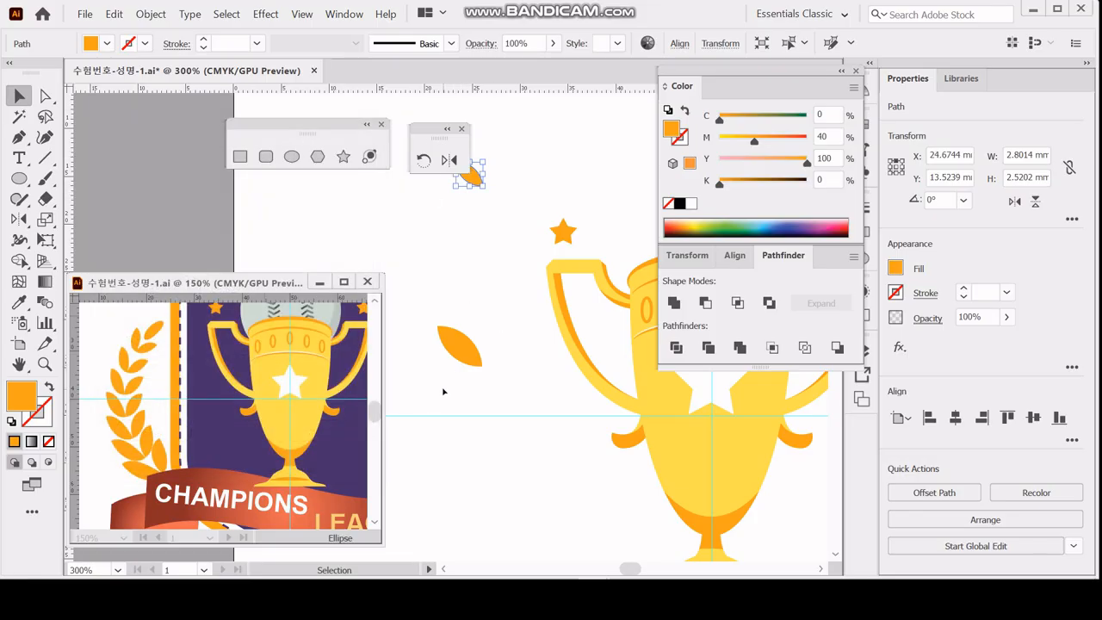
Make a blend between the large leaf and the small leaf above it.
left_click_drag(442, 392, 461, 182)
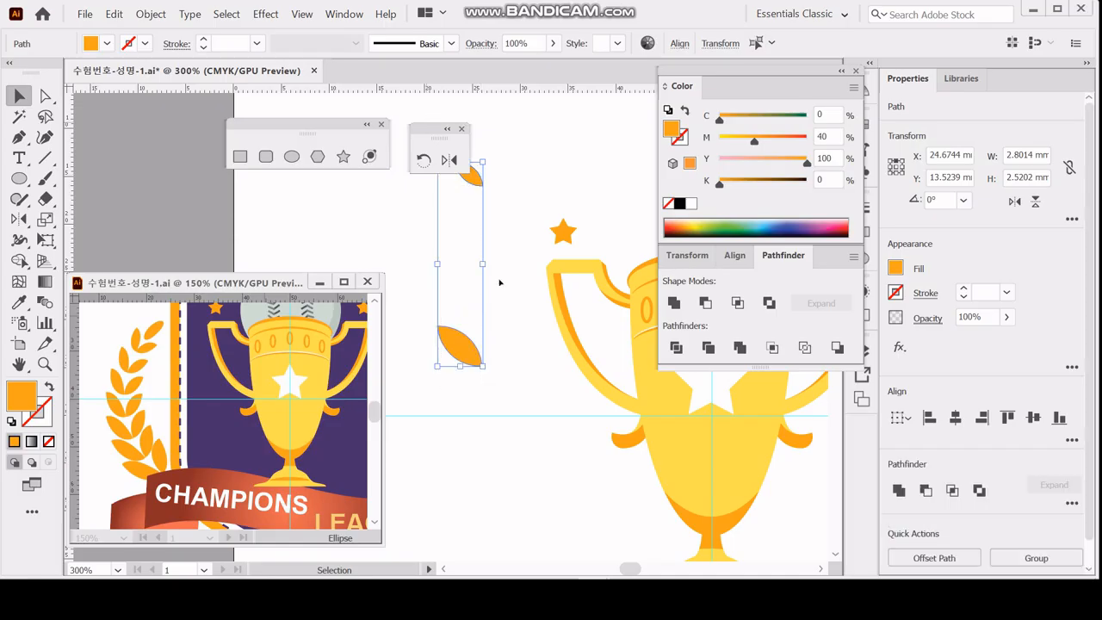
scroll(499, 282, "up", 1)
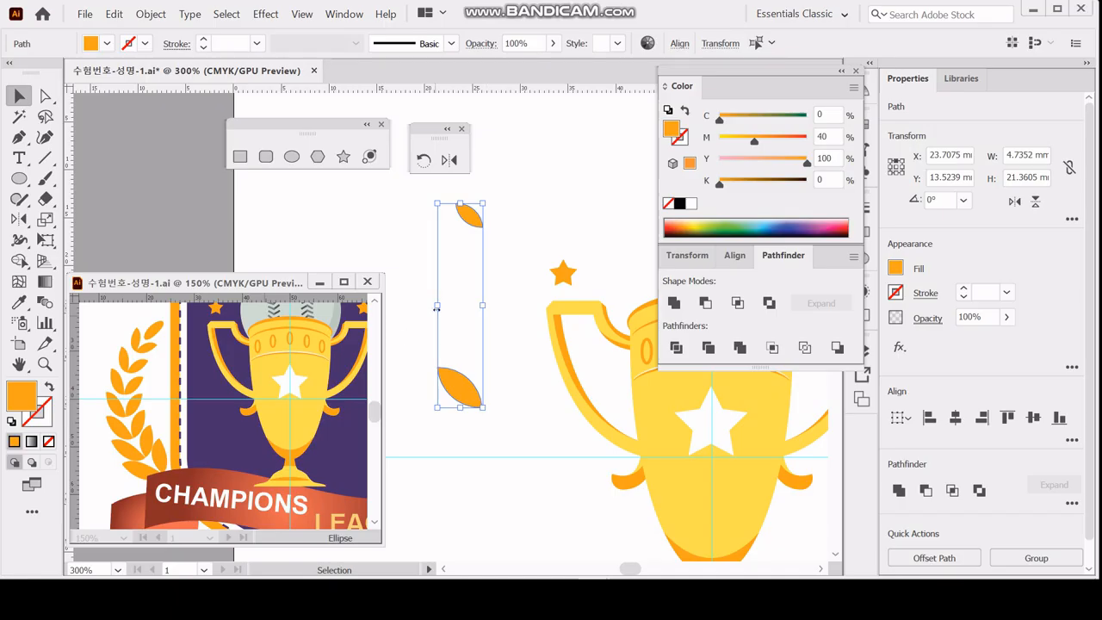
left_click(152, 14)
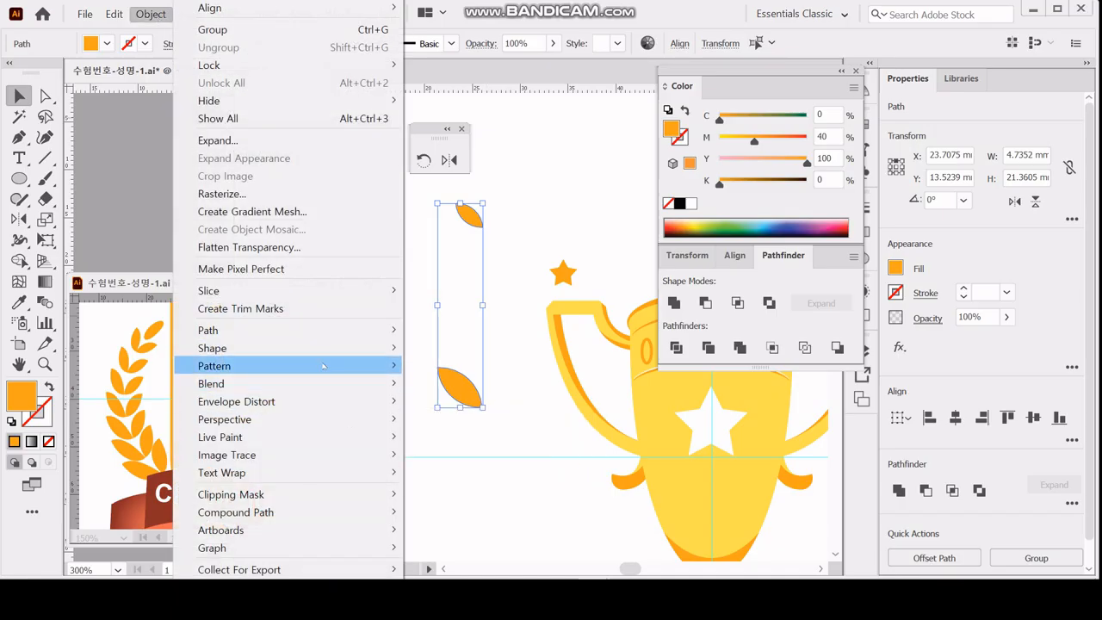
mouse_move(316, 383)
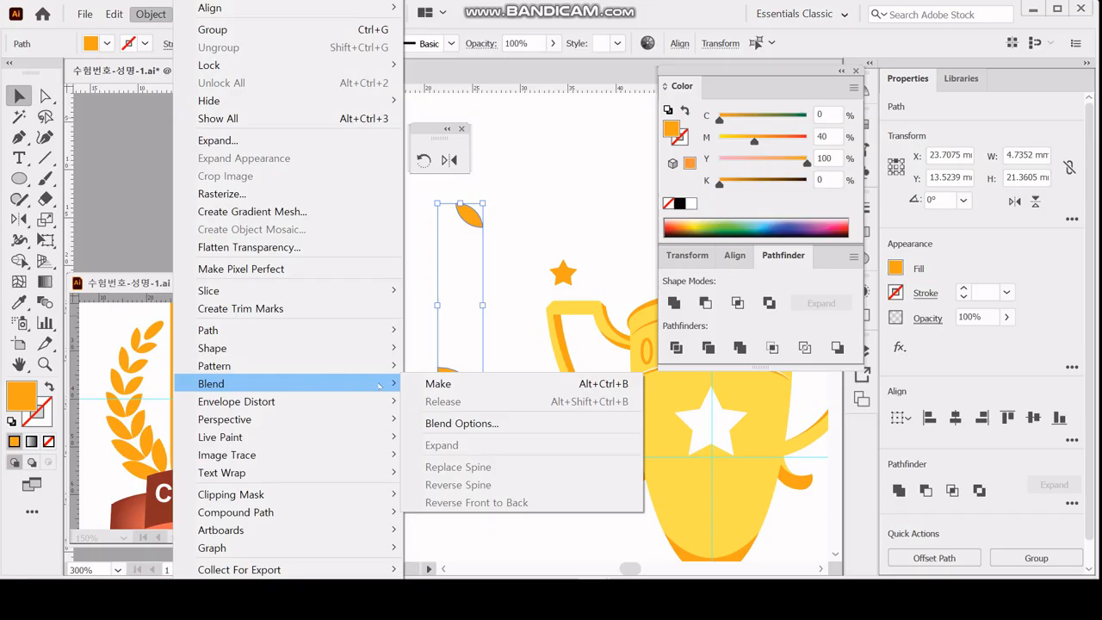
left_click(434, 386)
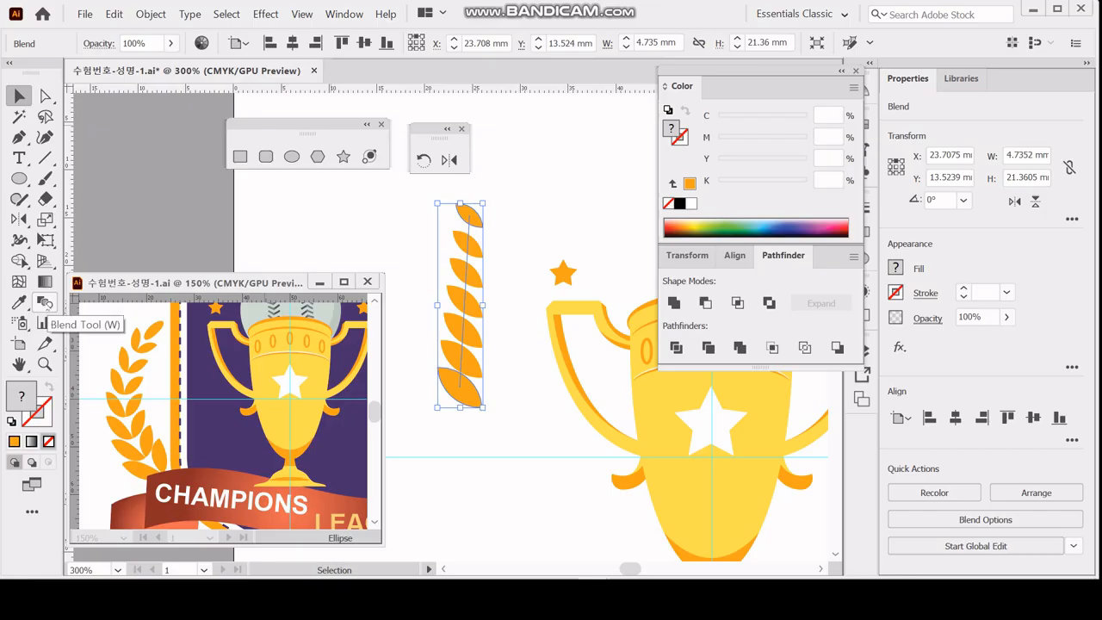
Set the leaf blend's spacing to Specified Steps with a value of 5.
double_click(41, 303)
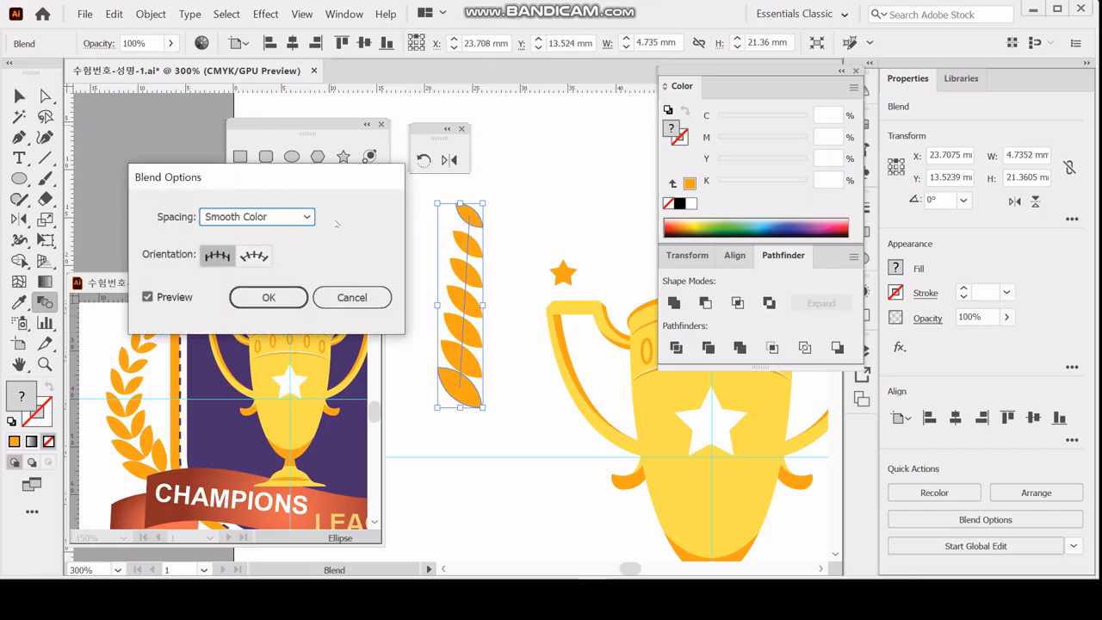
left_click(307, 216)
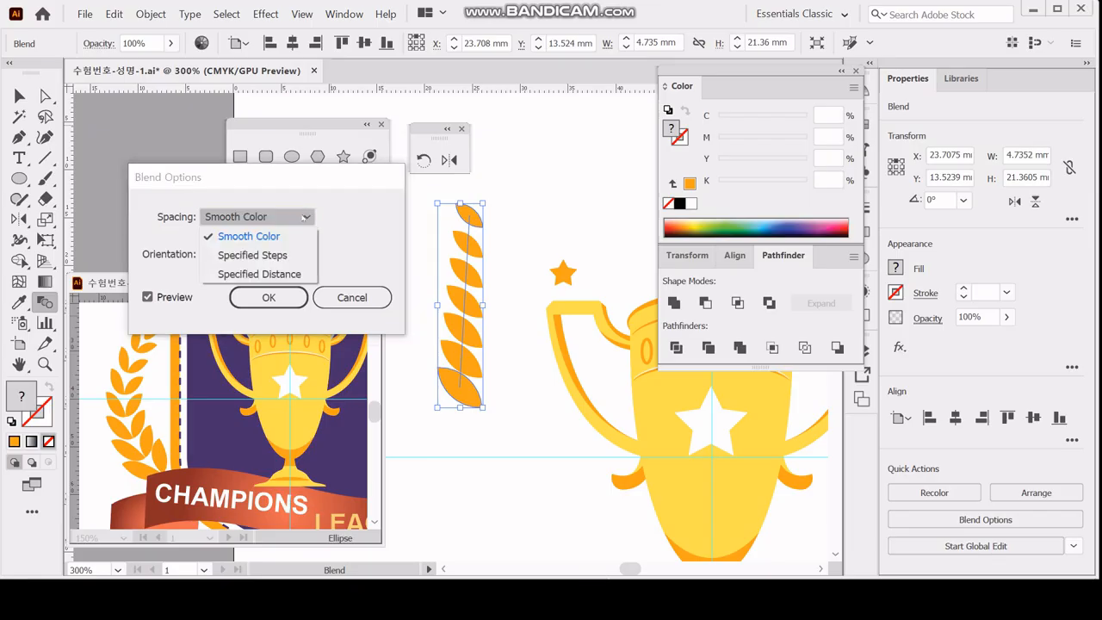
left_click(252, 255)
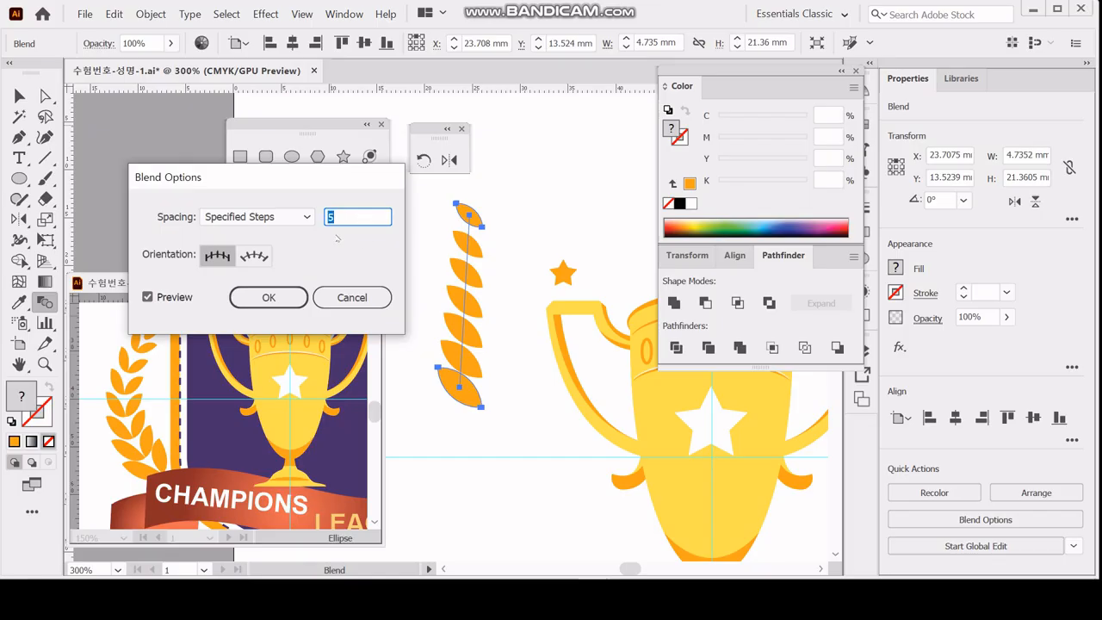
type("8")
key("Tab")
double_click(351, 211)
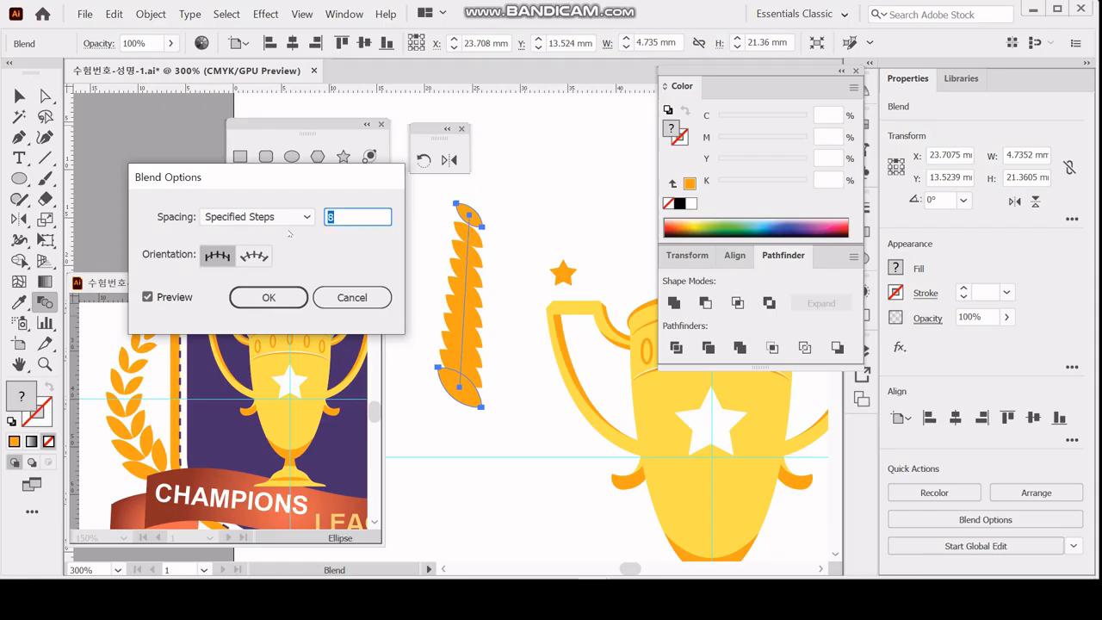
type("5")
key("Tab")
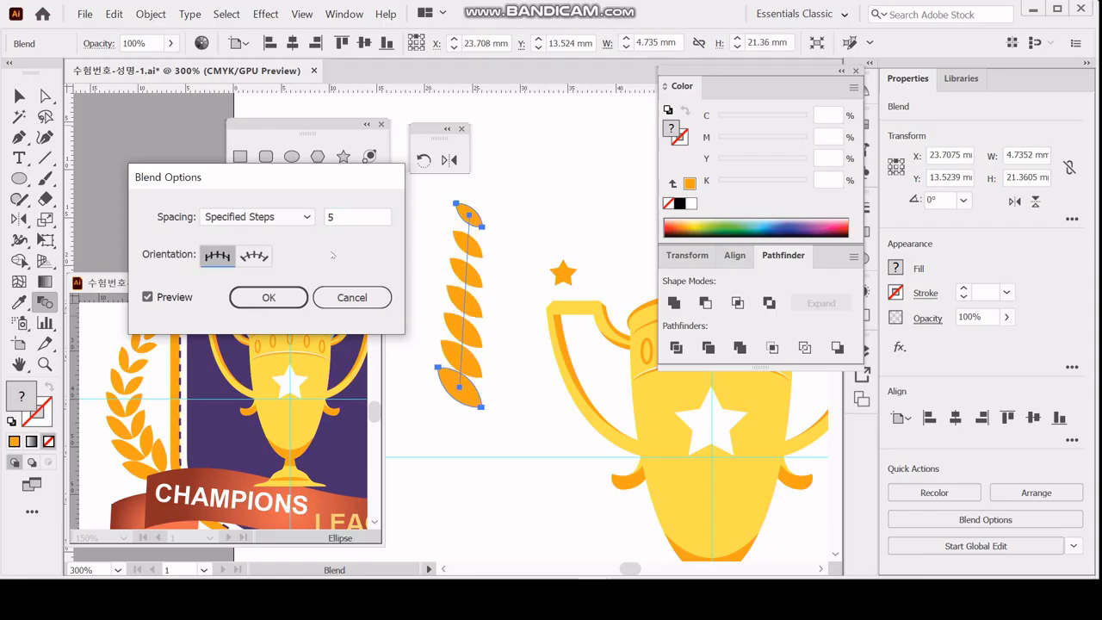
left_click(269, 297)
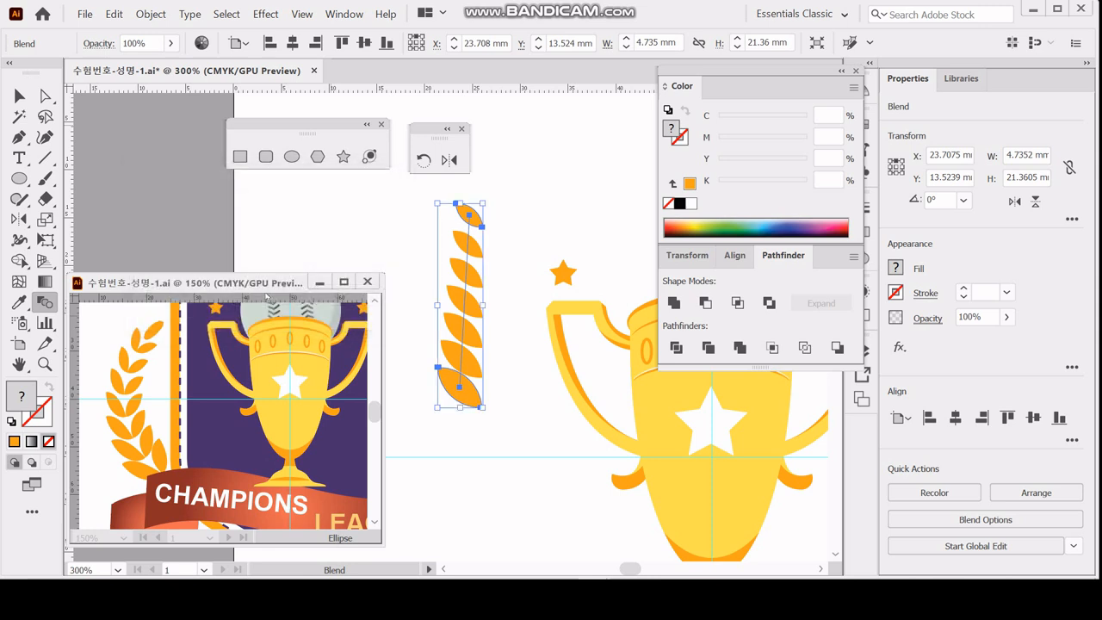
Check the leaf blend in outline view, return to preview, and expand the blend into separate leaves.
key("ctrl+y")
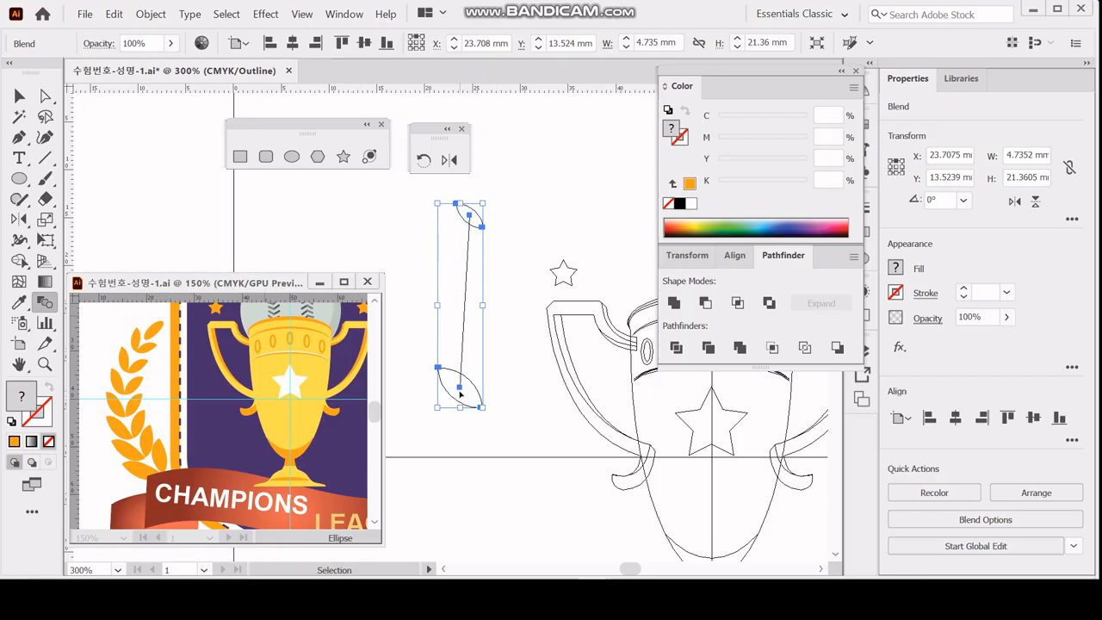
key("ctrl+y")
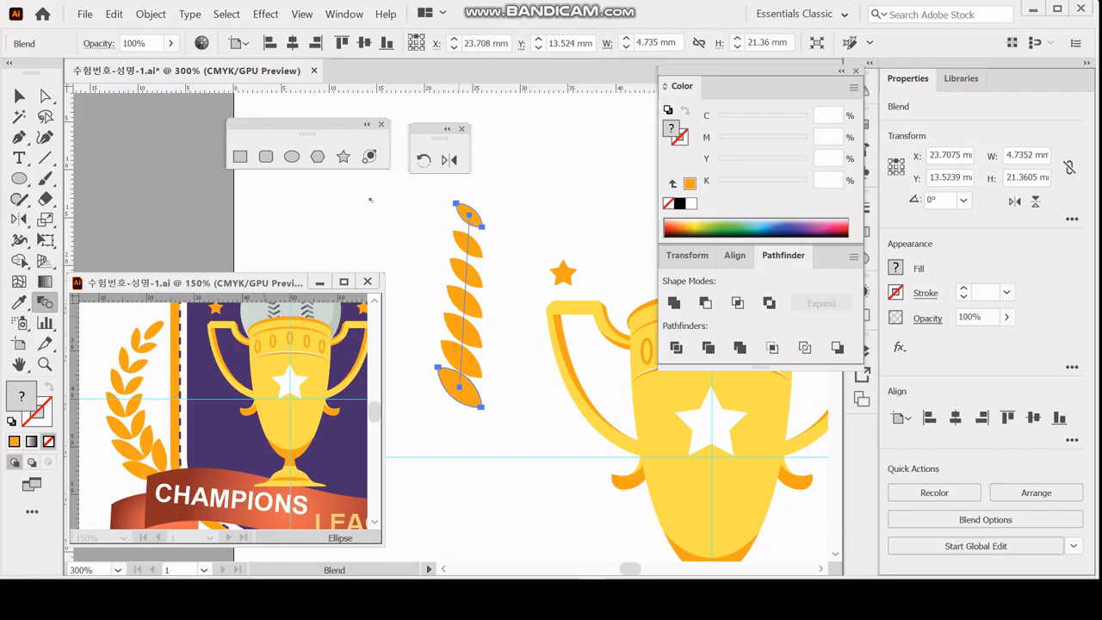
key("ctrl")
left_click(148, 14)
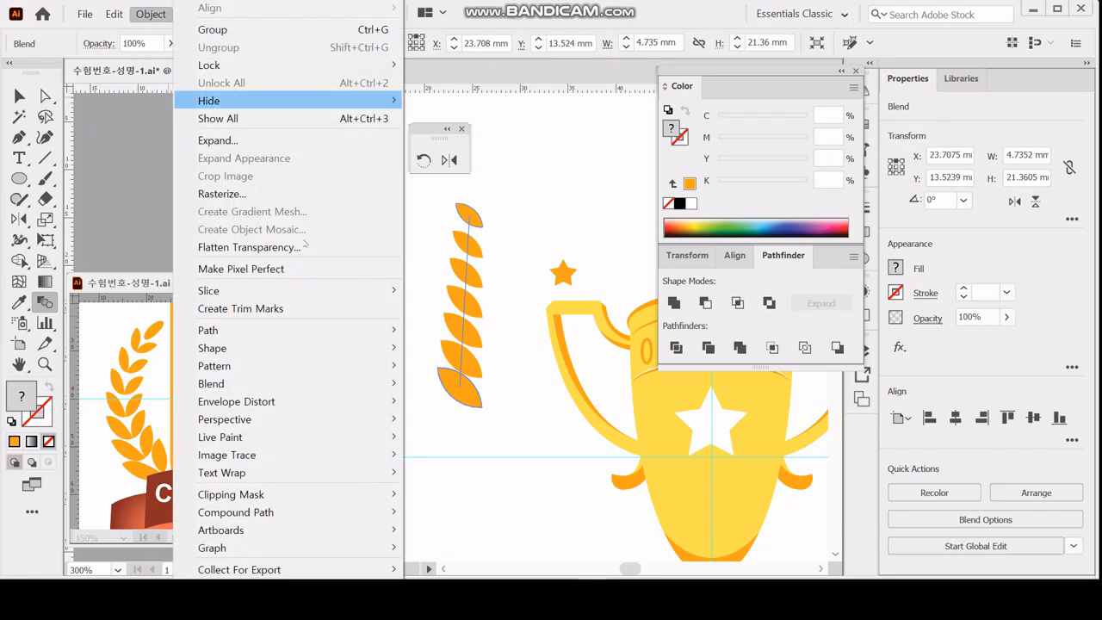
mouse_move(333, 387)
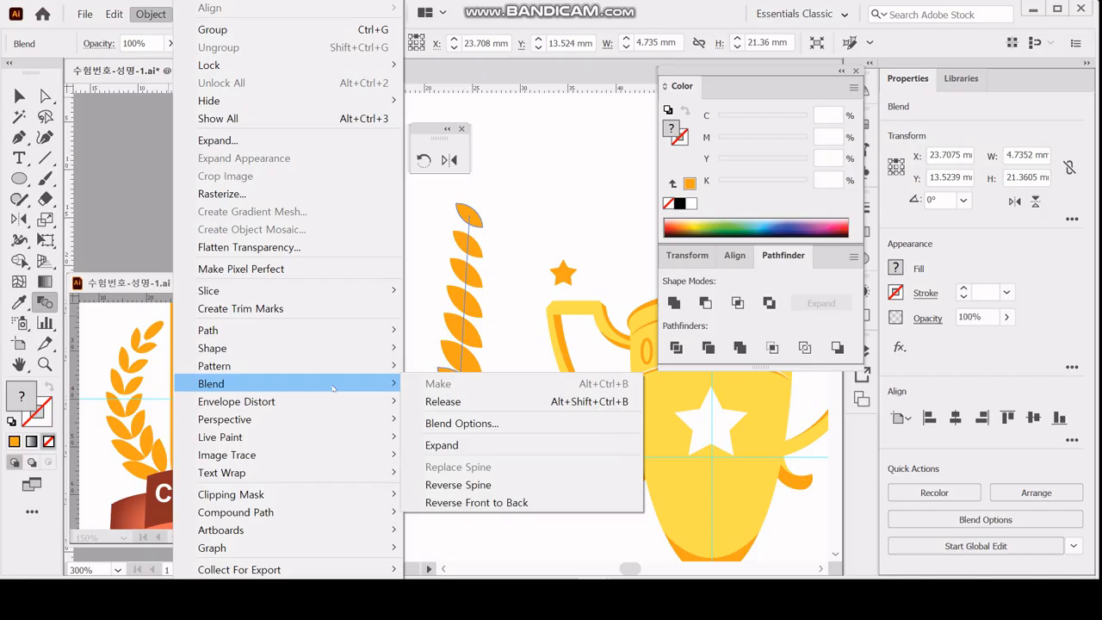
left_click(441, 445)
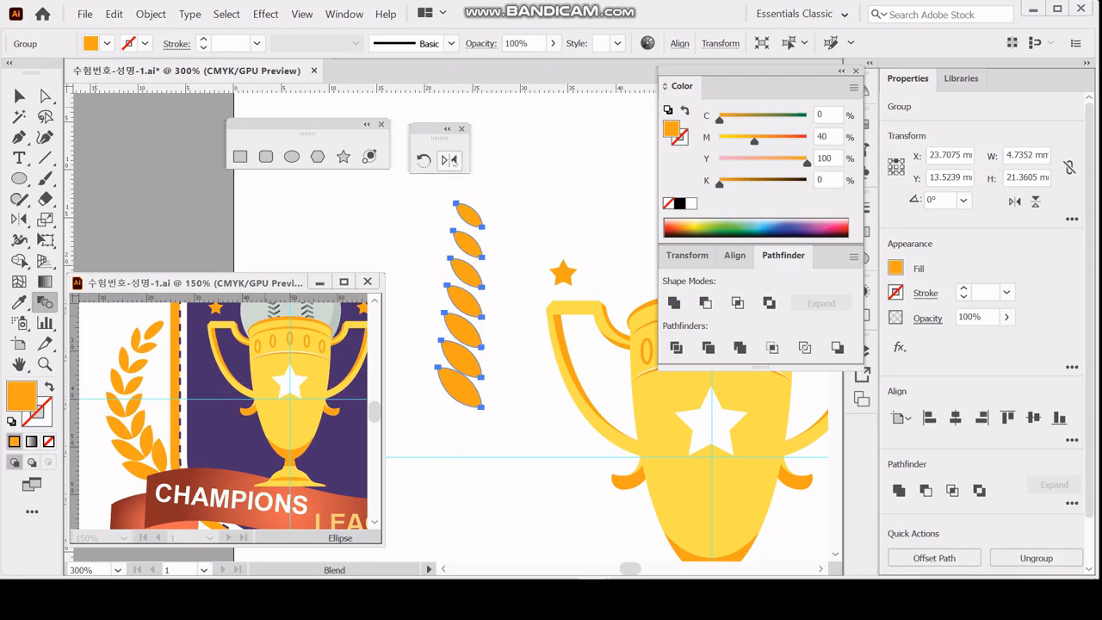
Reflect a copy of the leaf column across the vertical axis at its inner tips to form paired leaves.
left_click(449, 160)
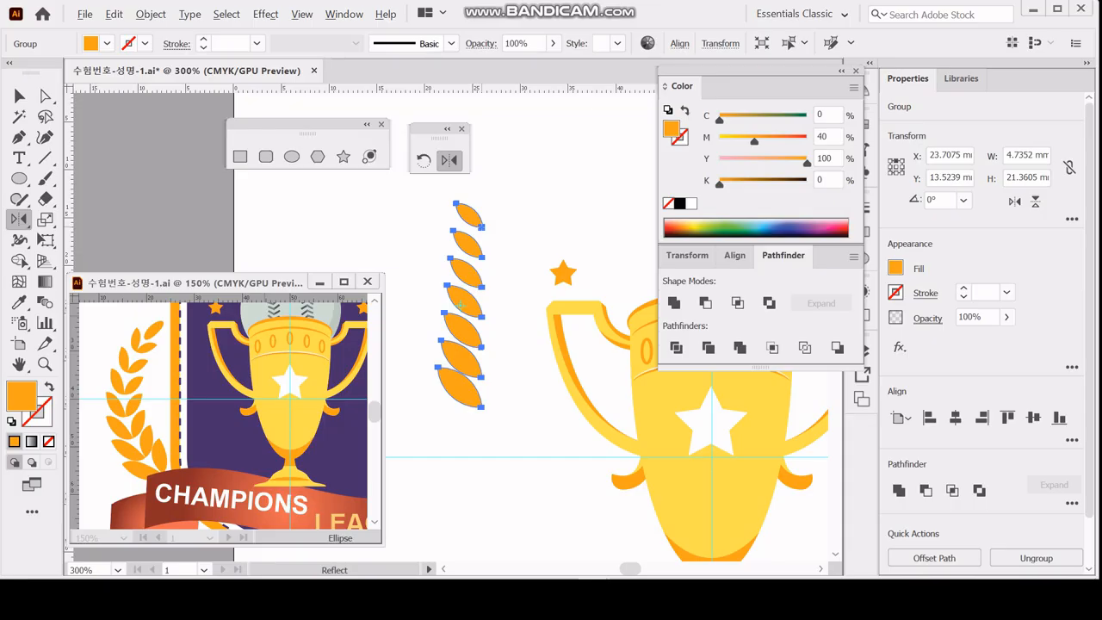
left_click(481, 227, "alt")
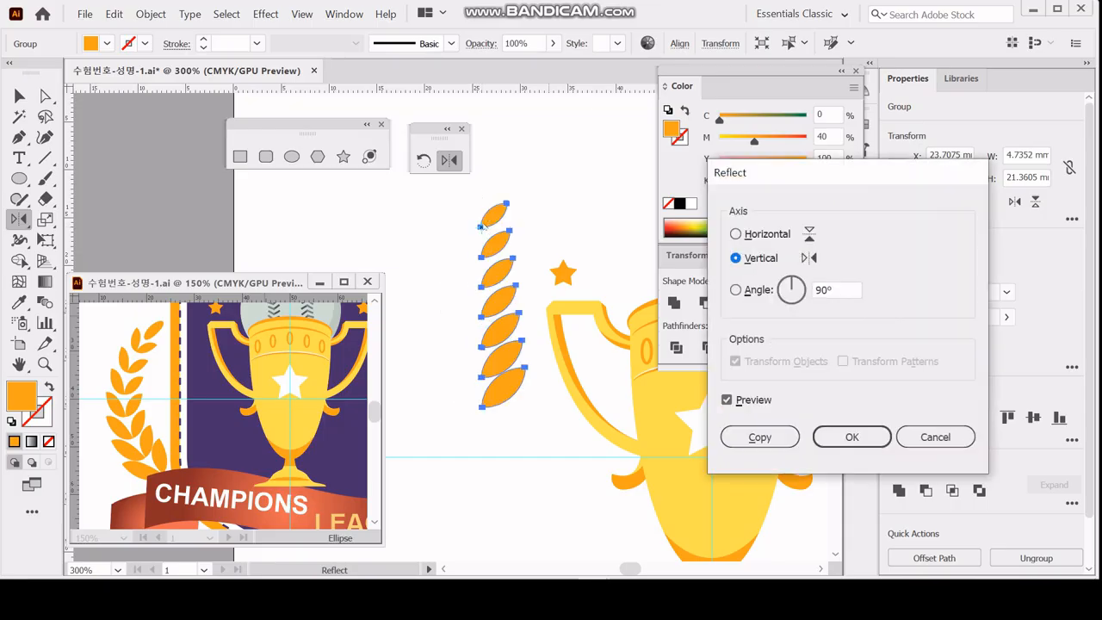
left_click(758, 437)
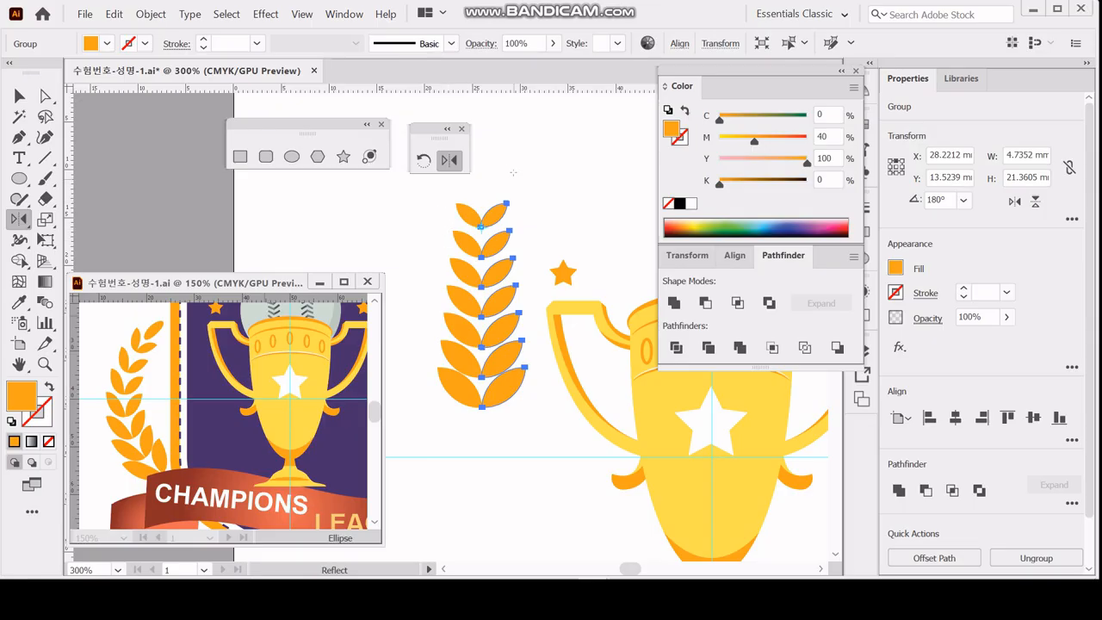
Draw a 2 × 3.3 mm orange ellipse centred above the topmost leaf pair as the branch tip.
left_click(291, 156)
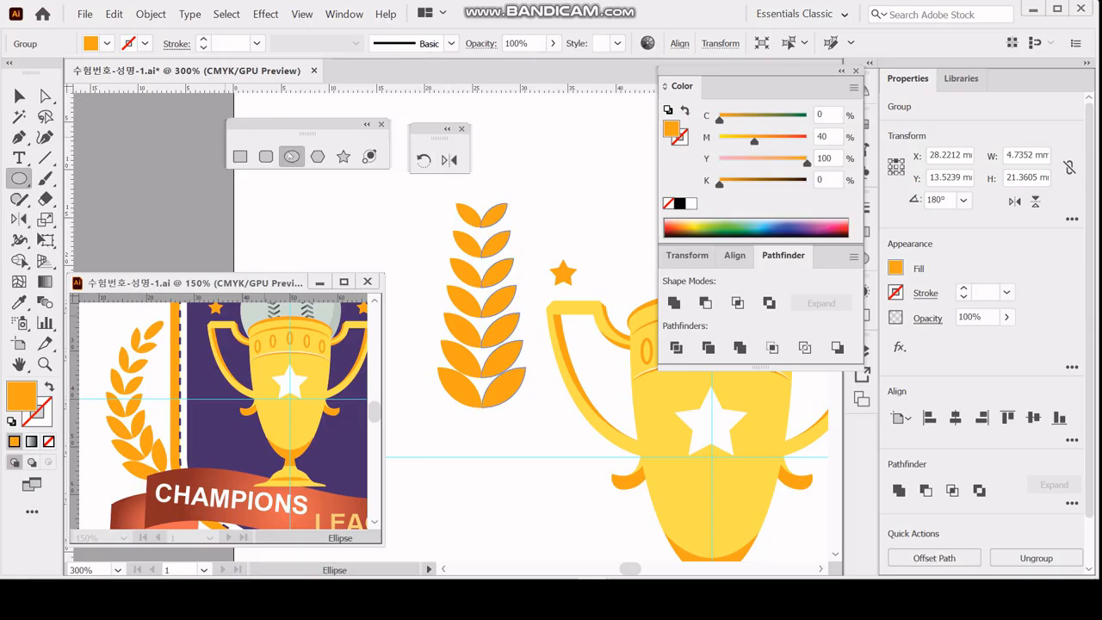
scroll(484, 255, "up", 3)
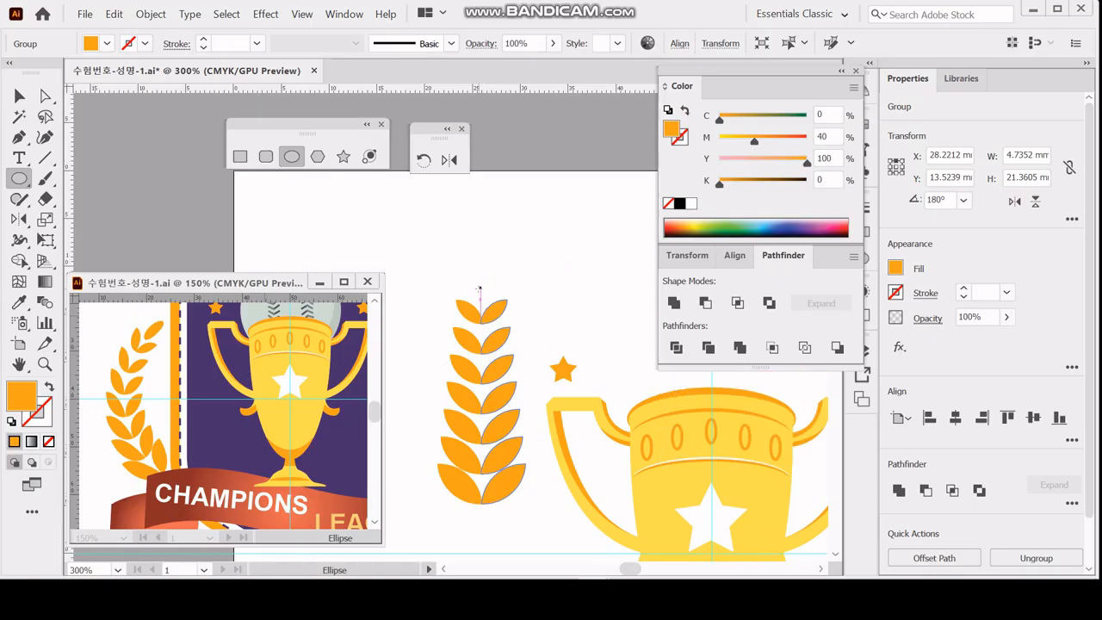
left_click(480, 285)
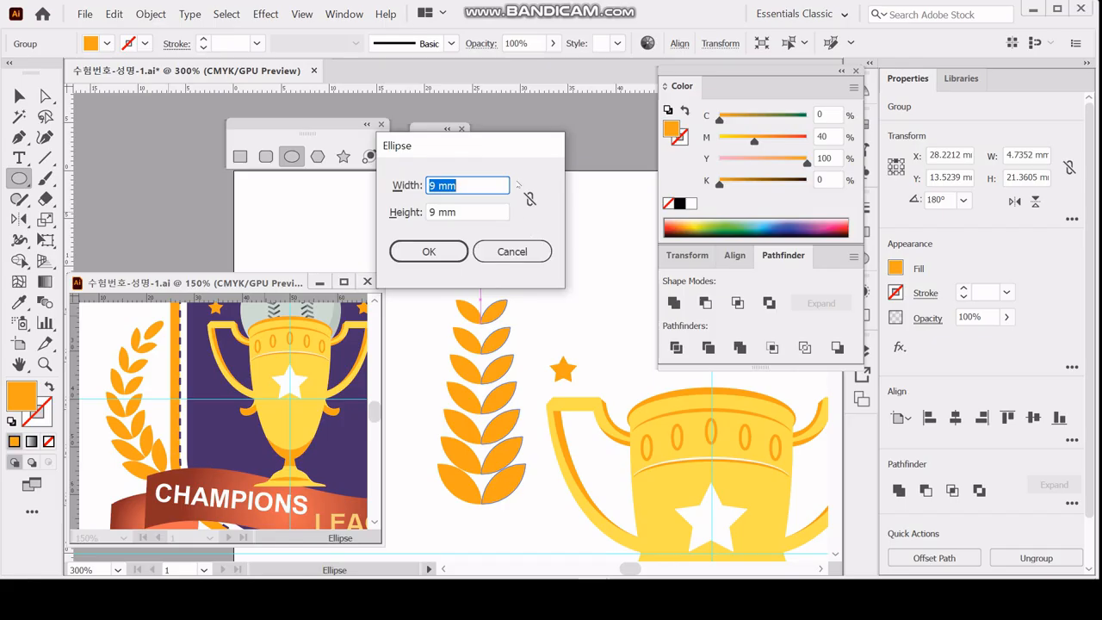
type("2")
key("Tab")
type("3.3")
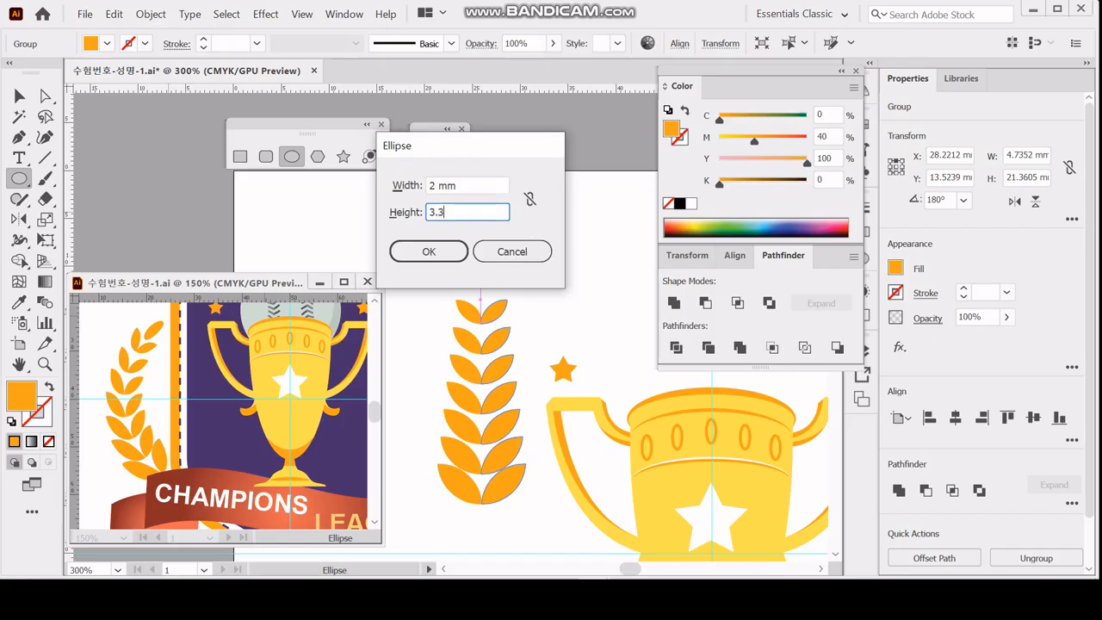
key("Return")
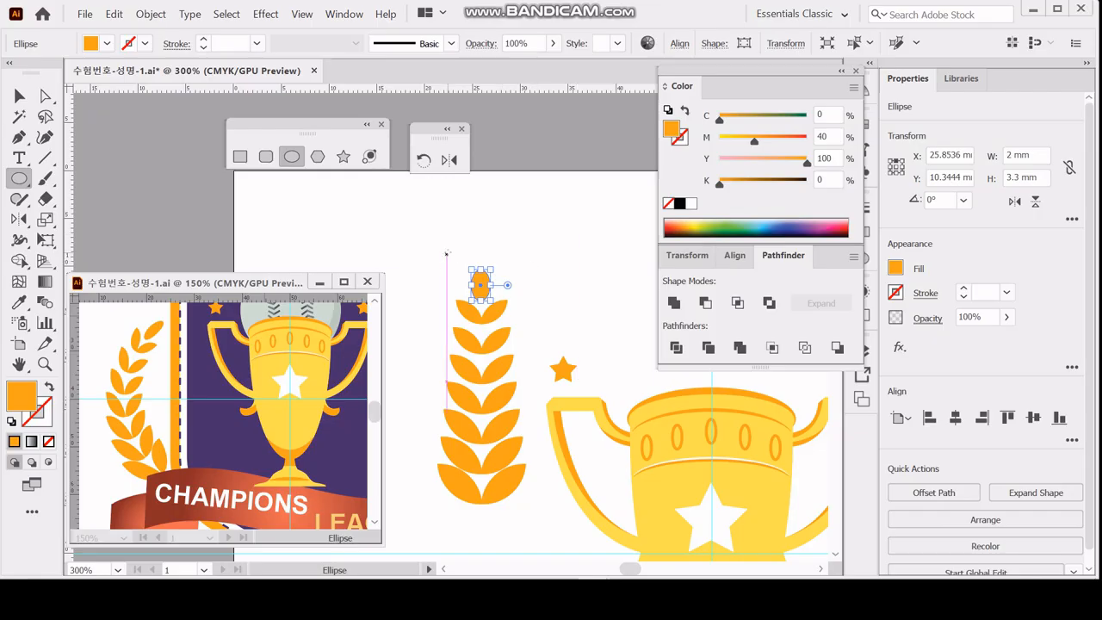
key("ctrl+shift+a")
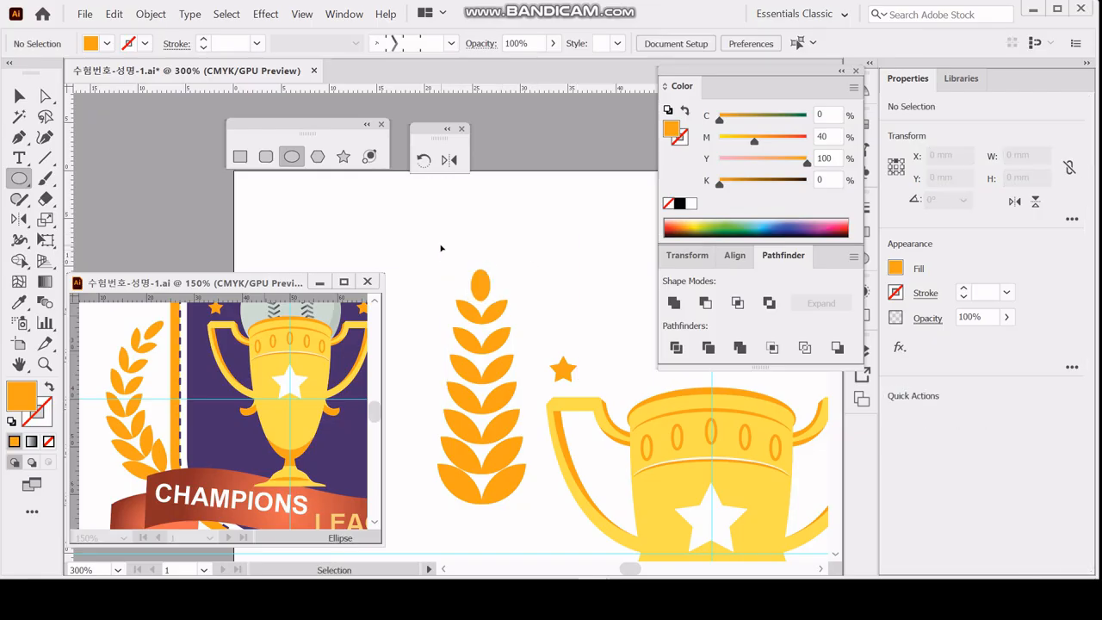
Select all the leaves together with the tip ellipse and save the document.
left_click(20, 97)
left_click_drag(459, 248, 503, 522)
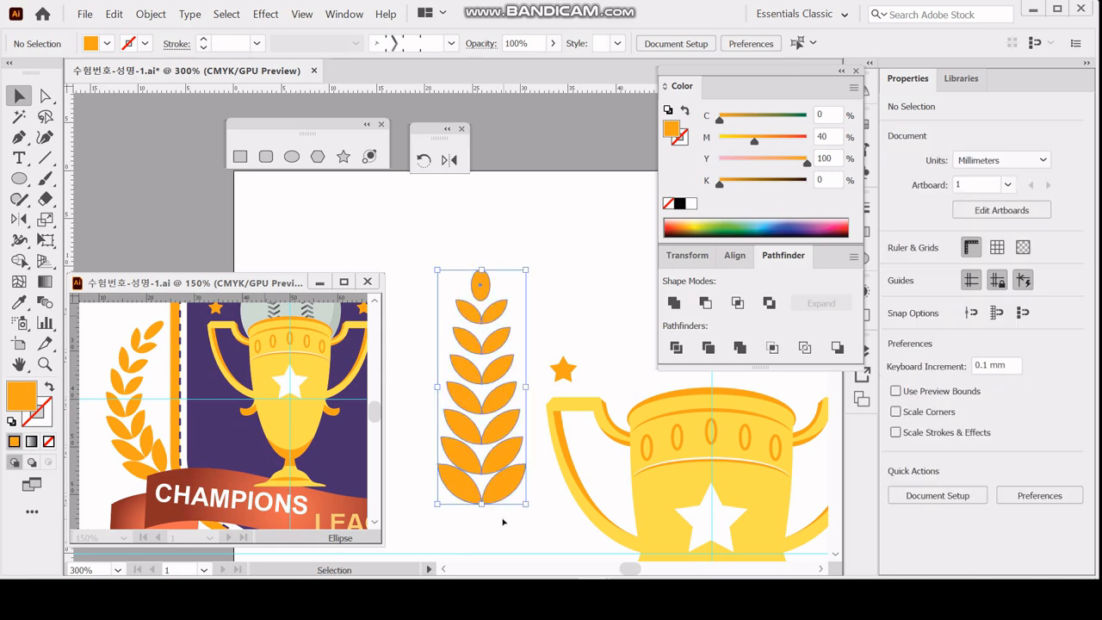
key("a")
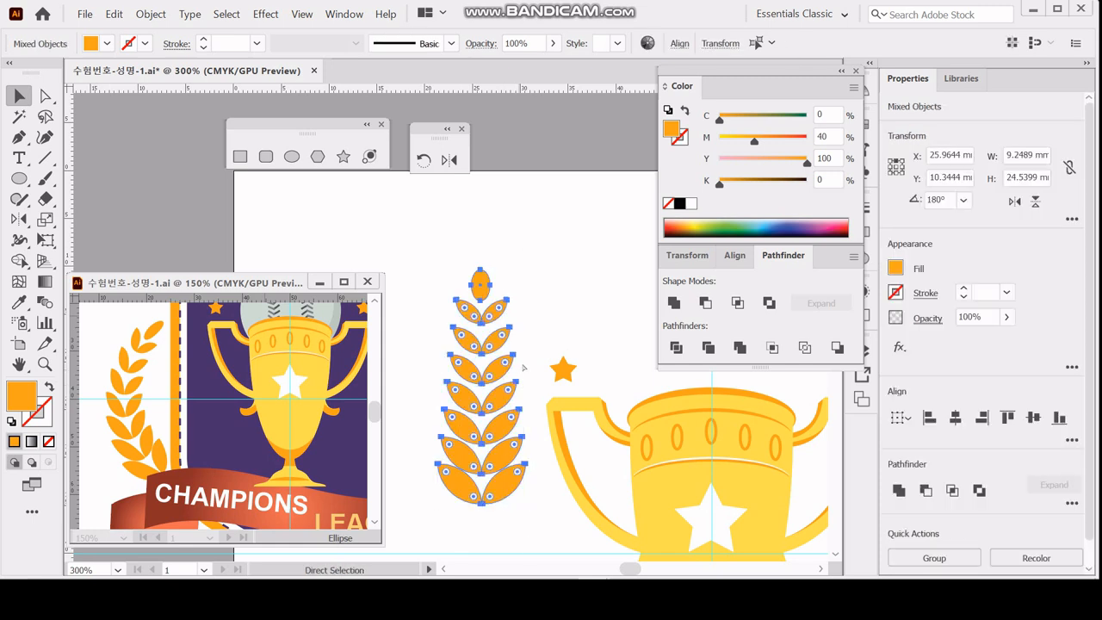
key("v")
key("ctrl+s")
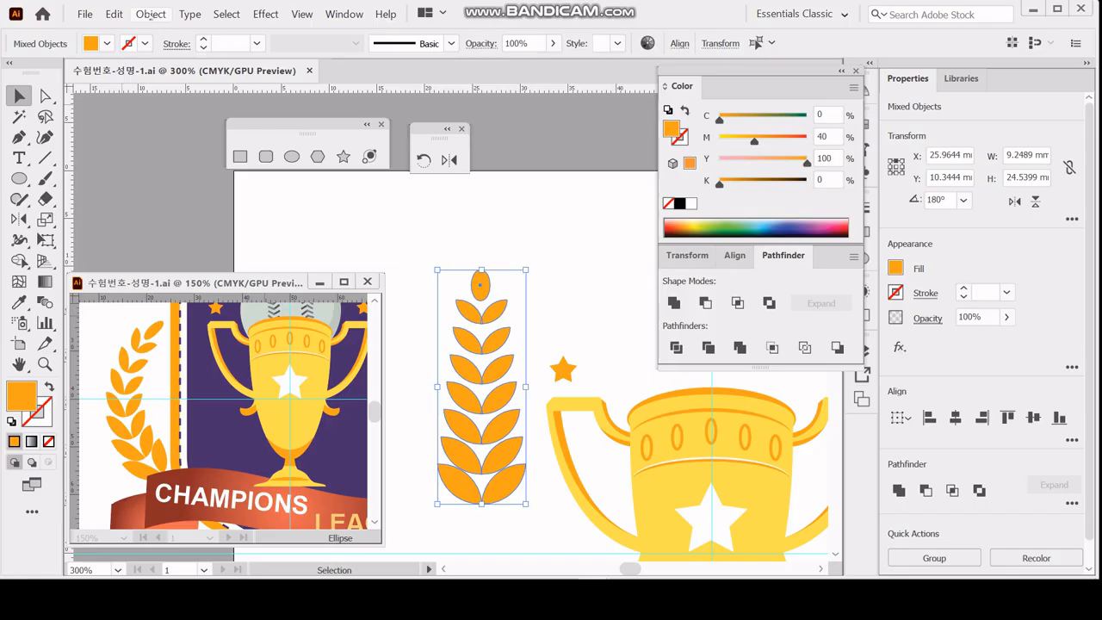
Apply an envelope warp to the leaf branch with the Arc style, Vertical orientation and a 60% bend.
left_click(151, 15)
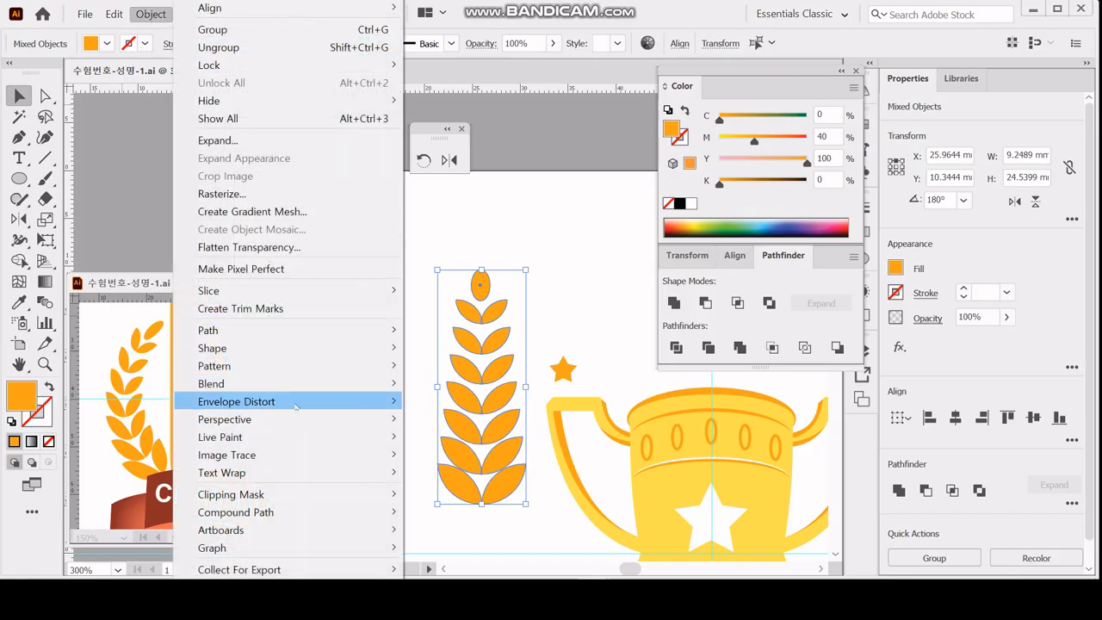
mouse_move(295, 406)
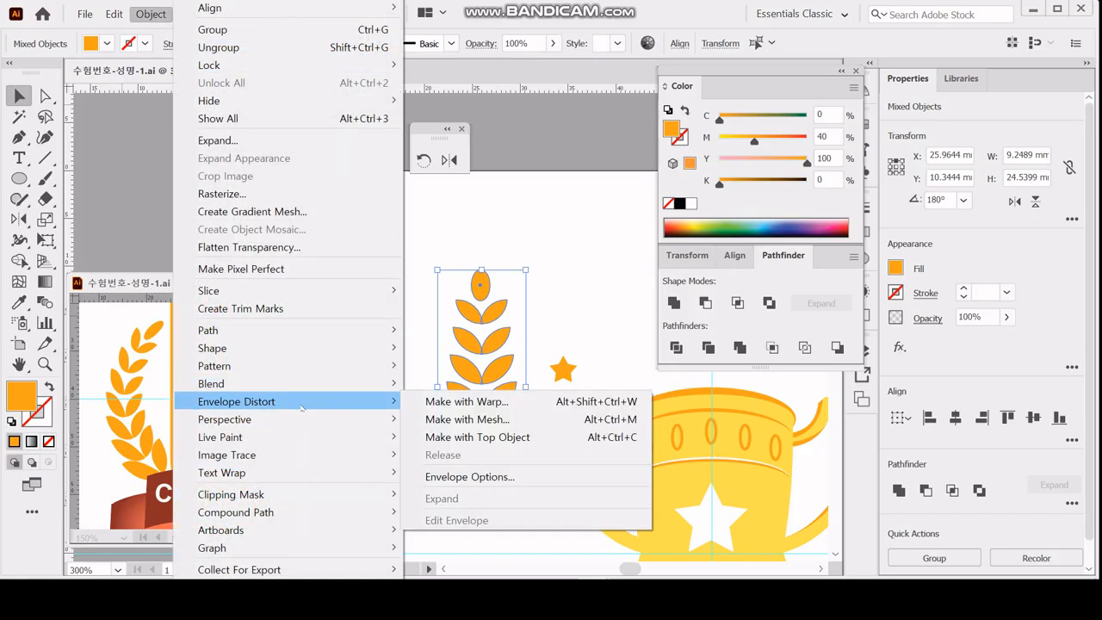
left_click(439, 402)
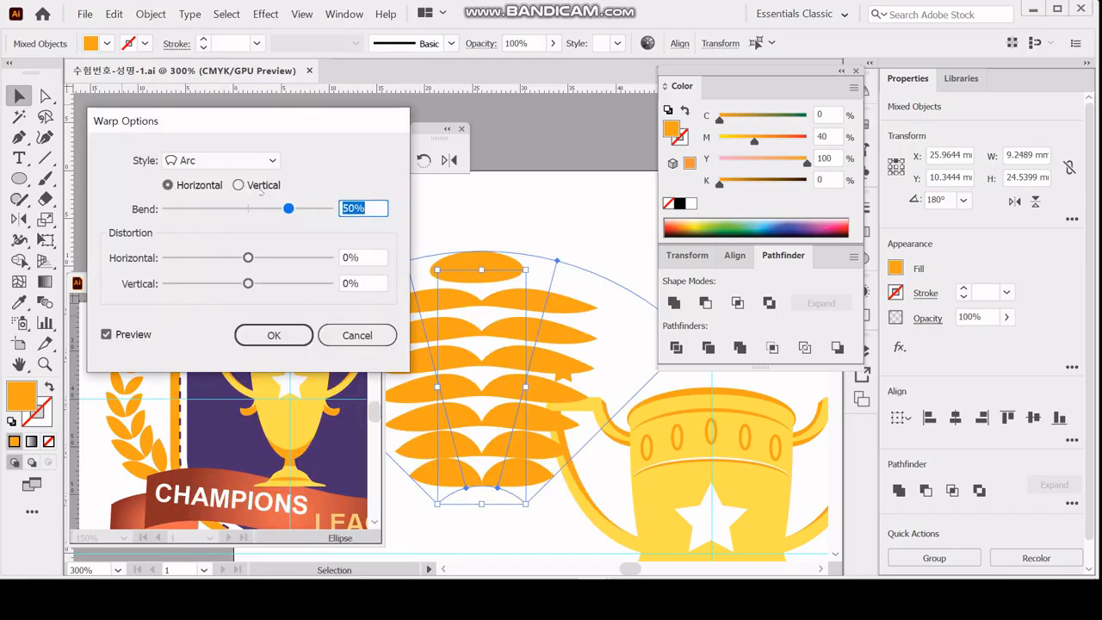
left_click(204, 186)
left_click(249, 185)
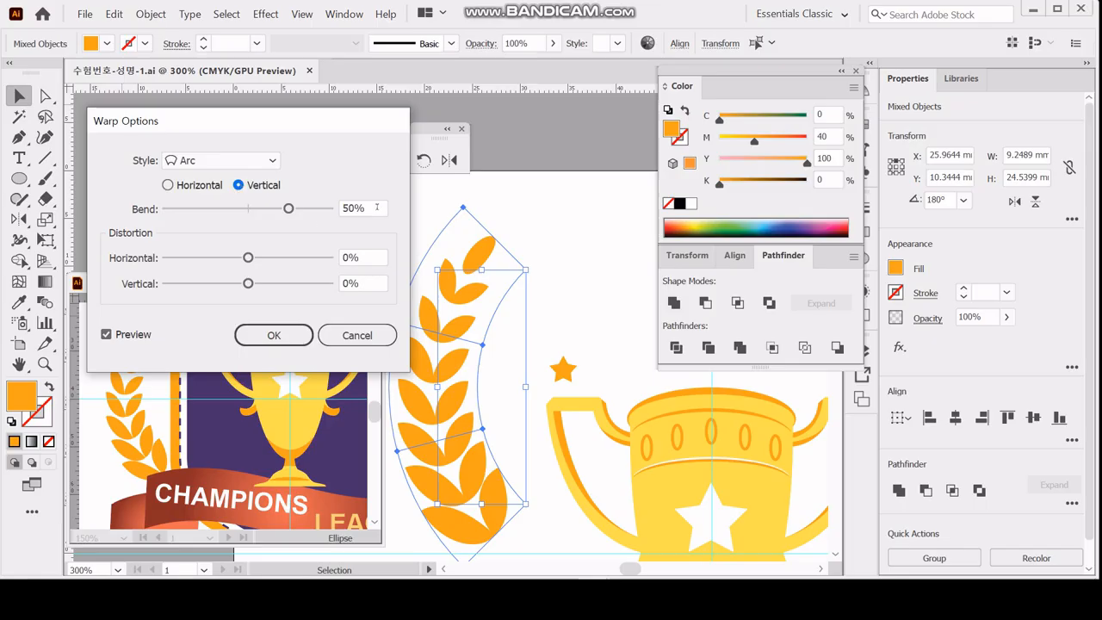
left_click_drag(376, 205, 341, 208)
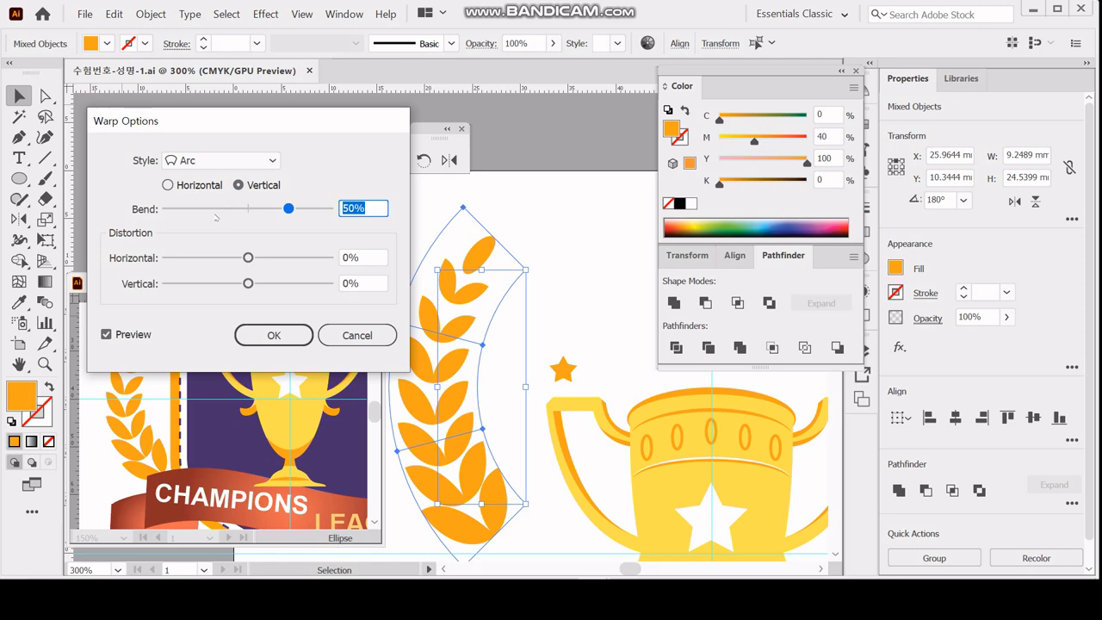
type("60")
key("Return")
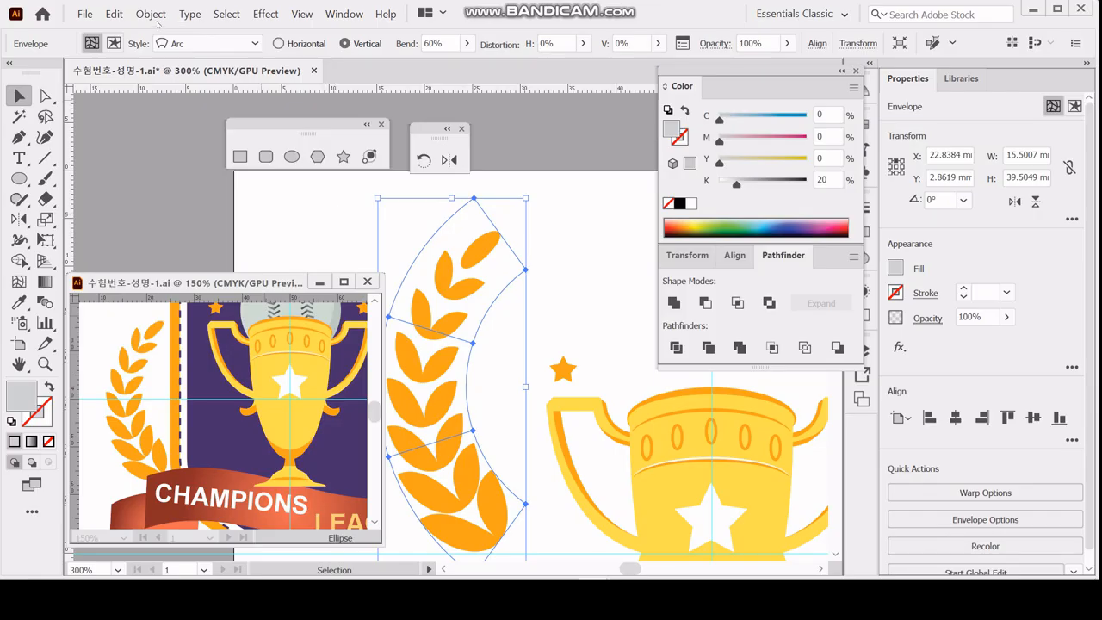
Expand the warped envelope into leaf paths, then check them in outline view and return to preview.
left_click(150, 14)
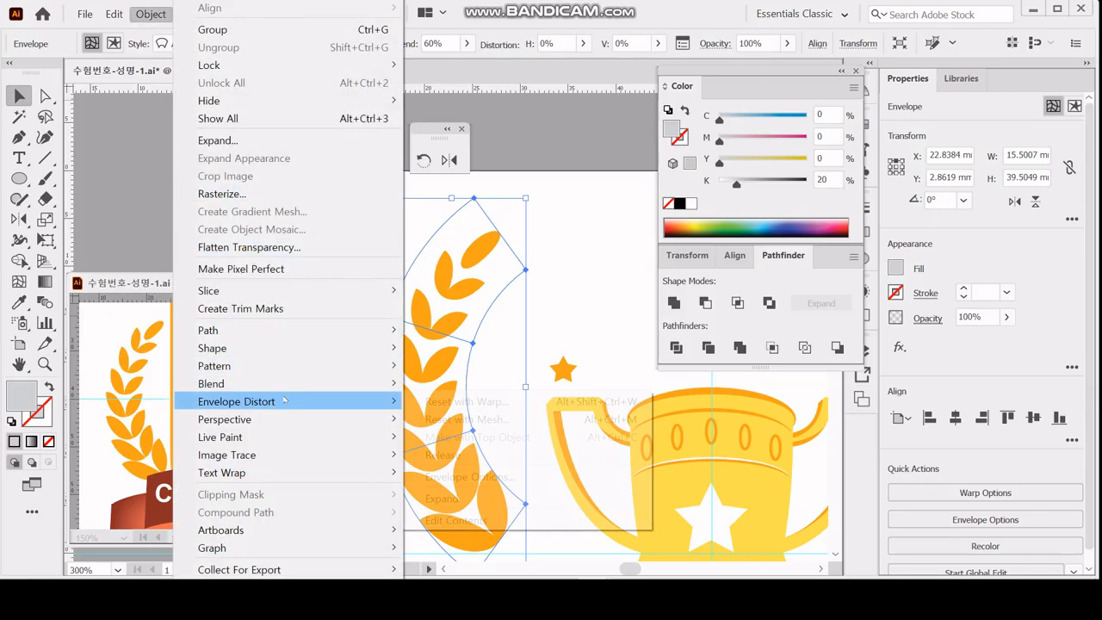
mouse_move(284, 402)
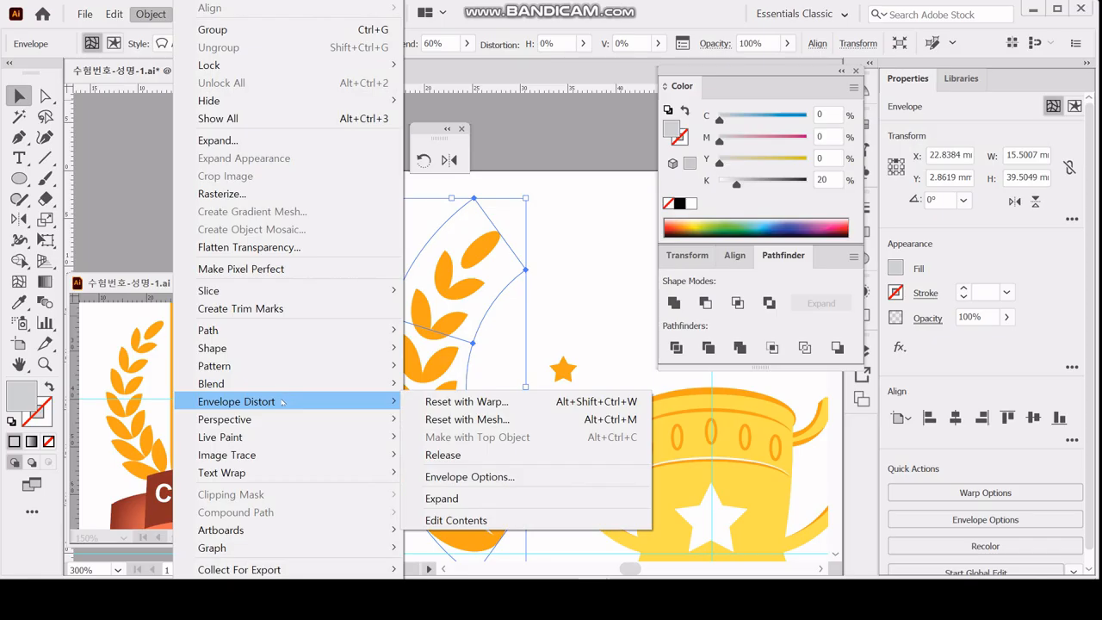
left_click(465, 500)
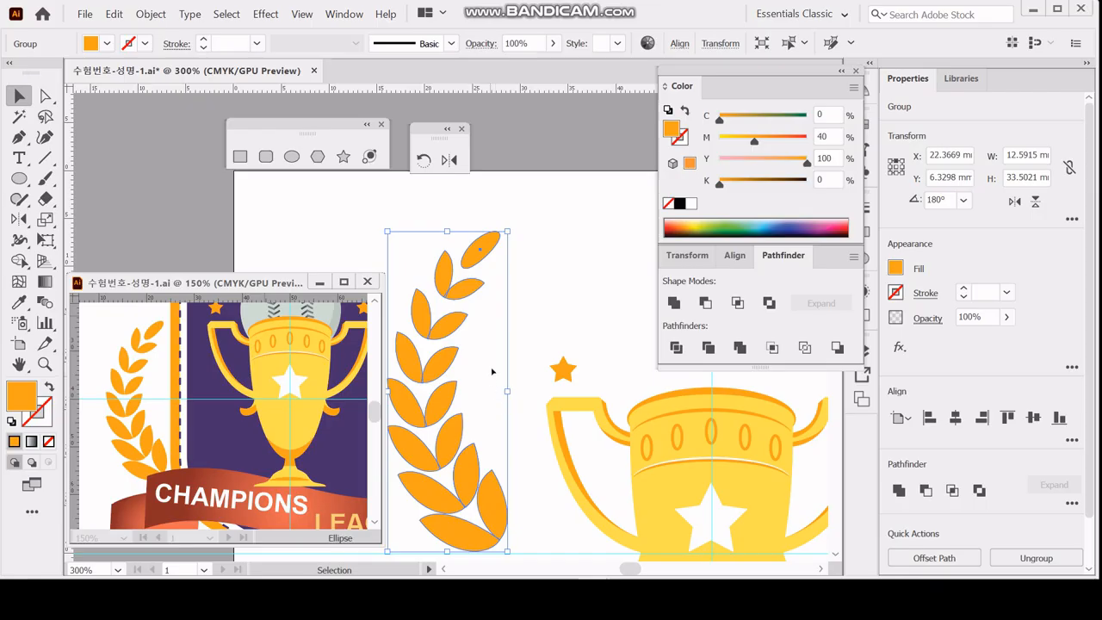
key("a")
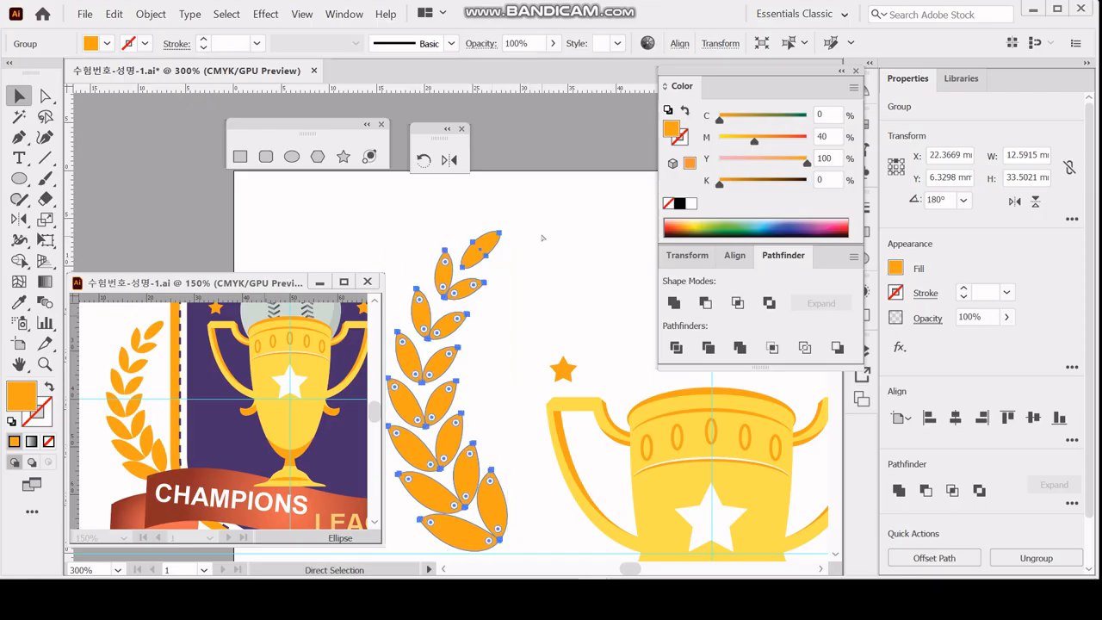
key("ctrl+y")
key("ctrl+y")
key("v")
Place the laurel branch beside the badge's left edge and reflect a copy across the badge's vertical centre guide.
key("ctrl+minus")
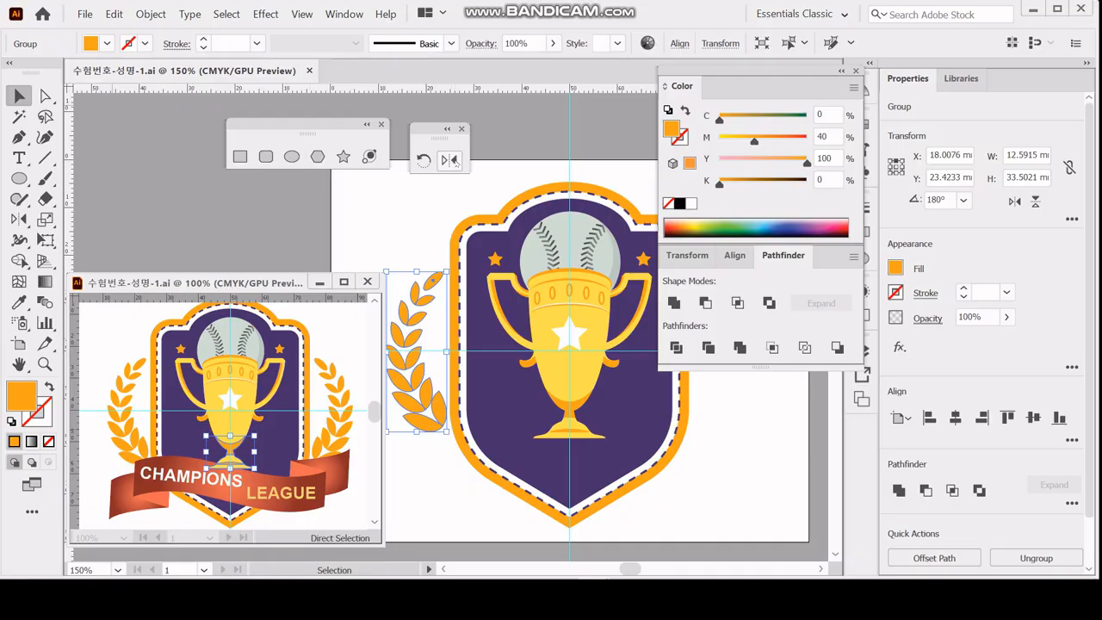
left_click(451, 161)
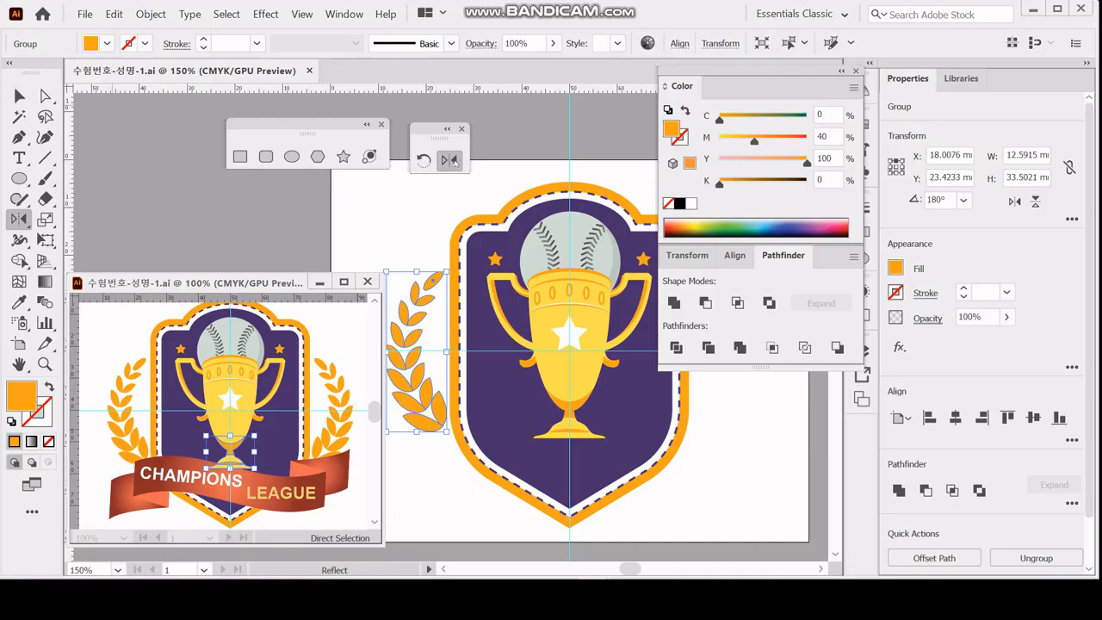
left_click(569, 155, "alt")
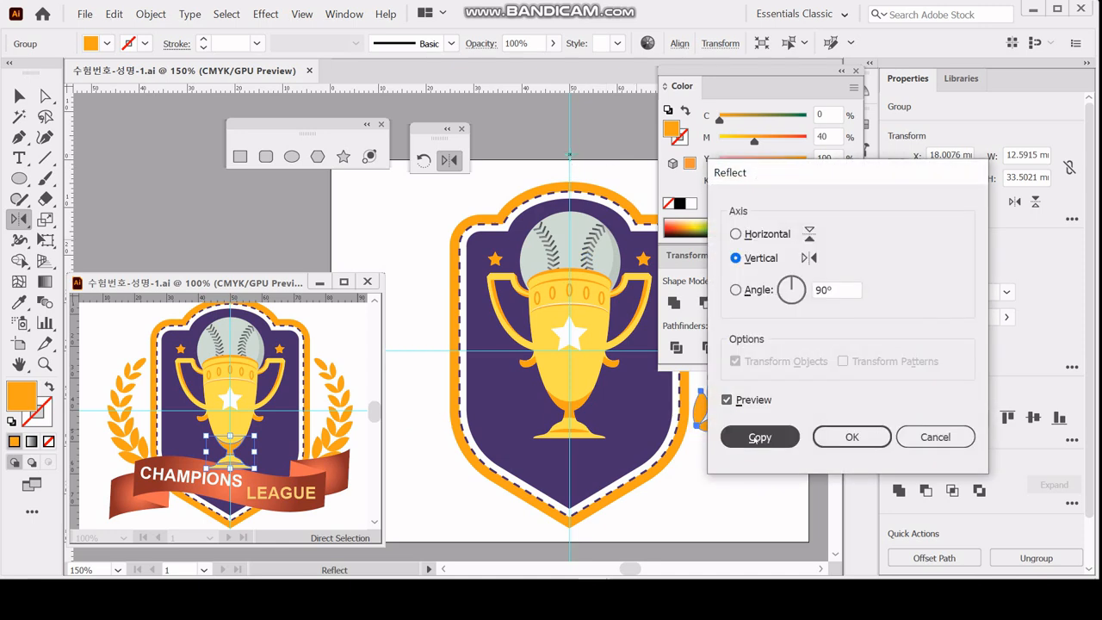
left_click(757, 437)
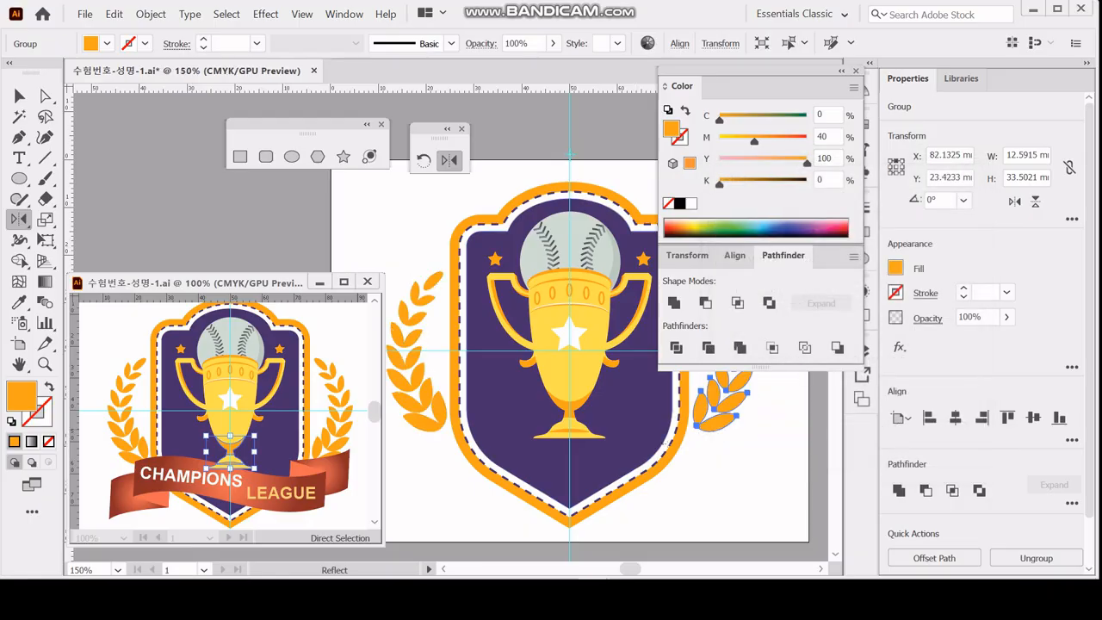
left_click(689, 466, "ctrl")
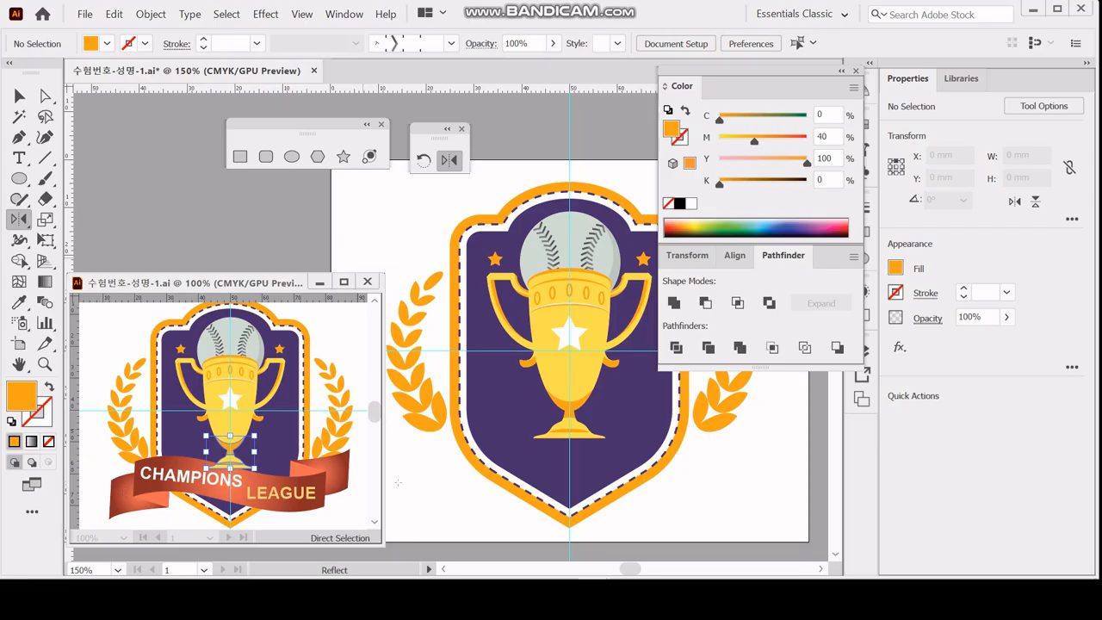
Draw a 60 × 11 mm orange rectangle for the ribbon and centre it across the badge's lower part.
key("space")
left_click_drag(416, 481, 418, 464)
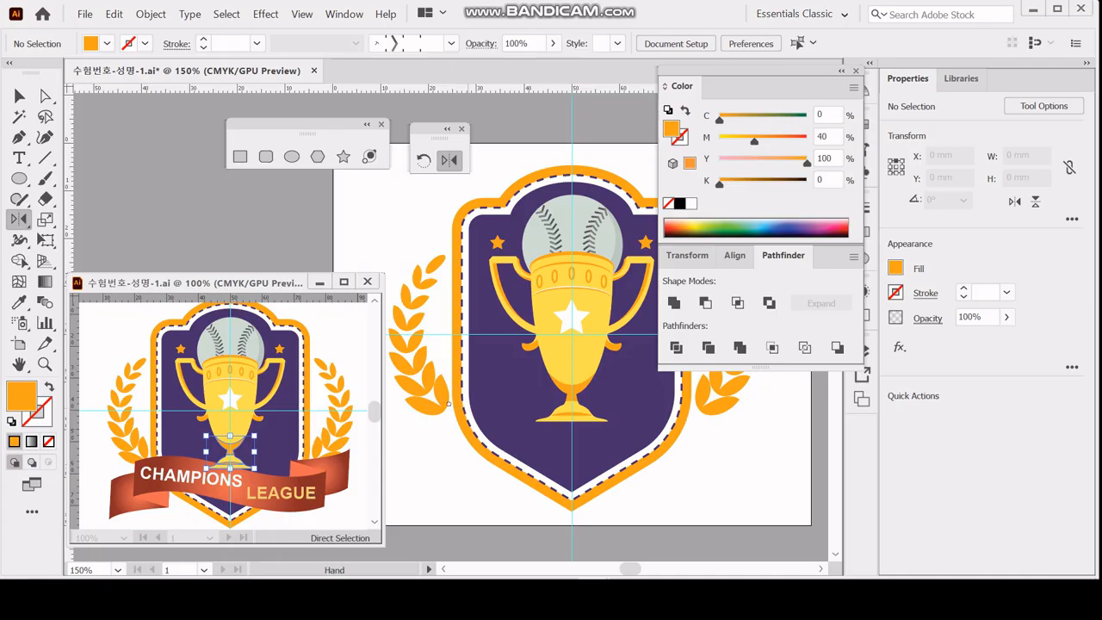
left_click_drag(467, 407, 429, 367)
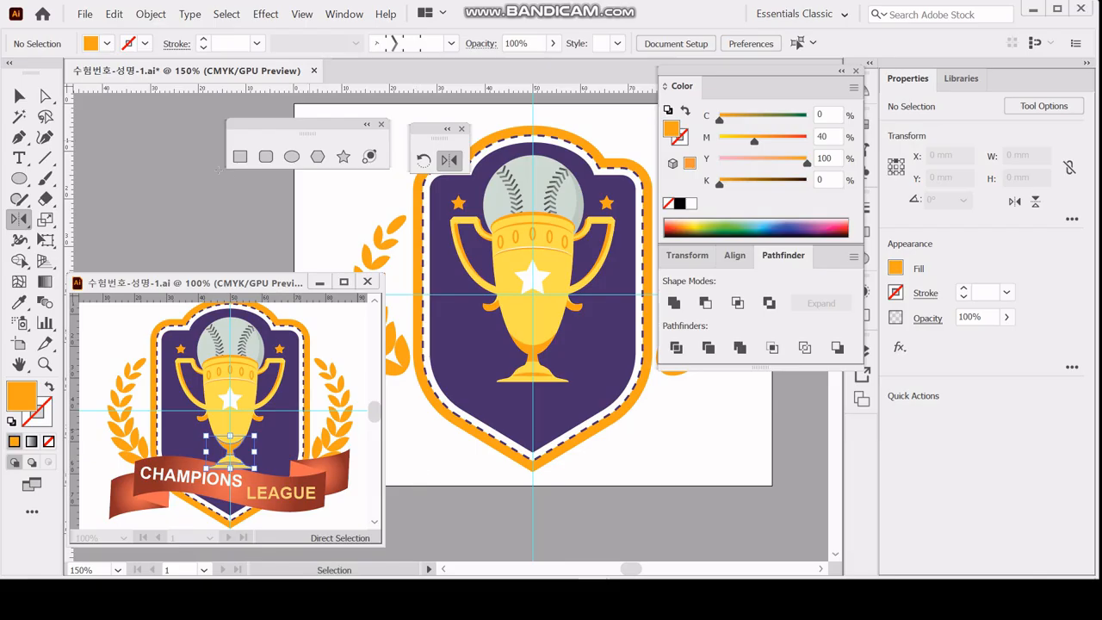
key("m")
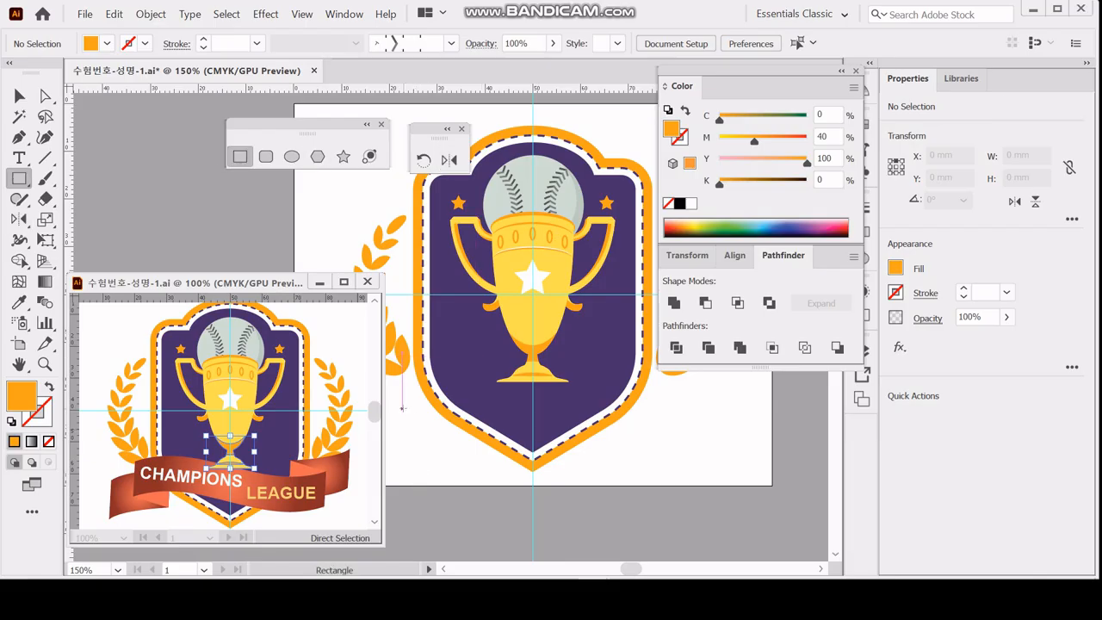
left_click(389, 413)
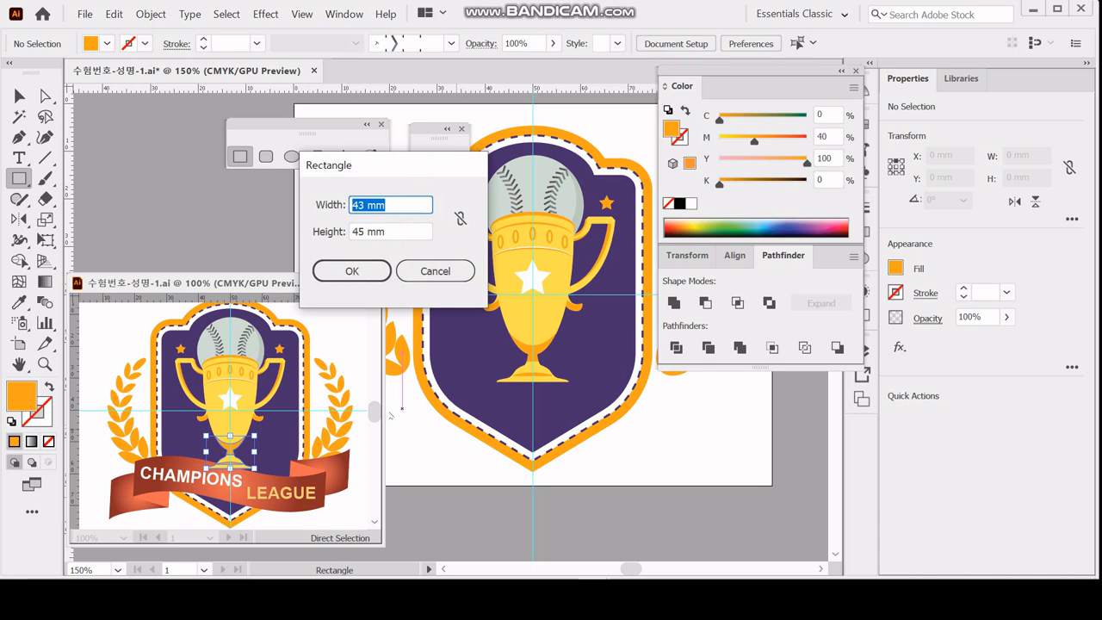
type("60")
key("Tab")
type("11")
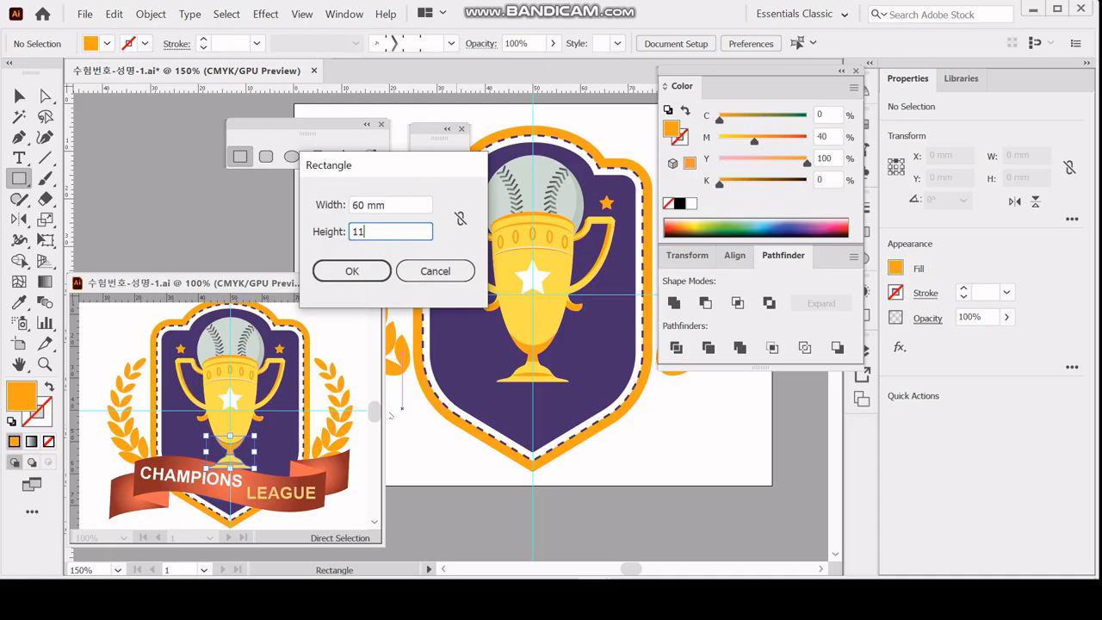
key("Return")
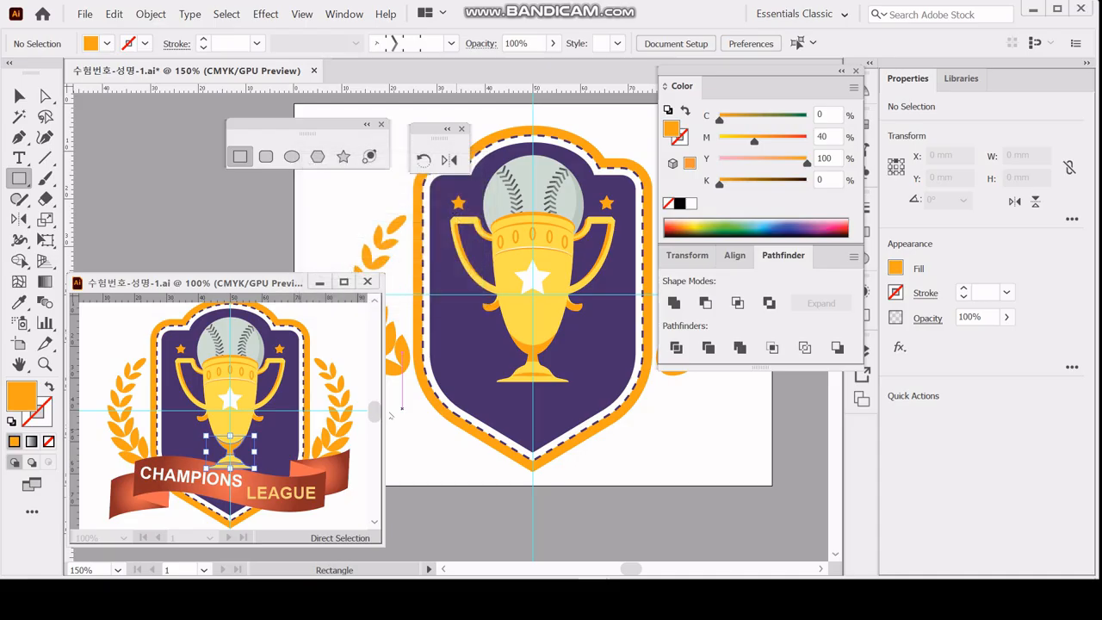
key("space")
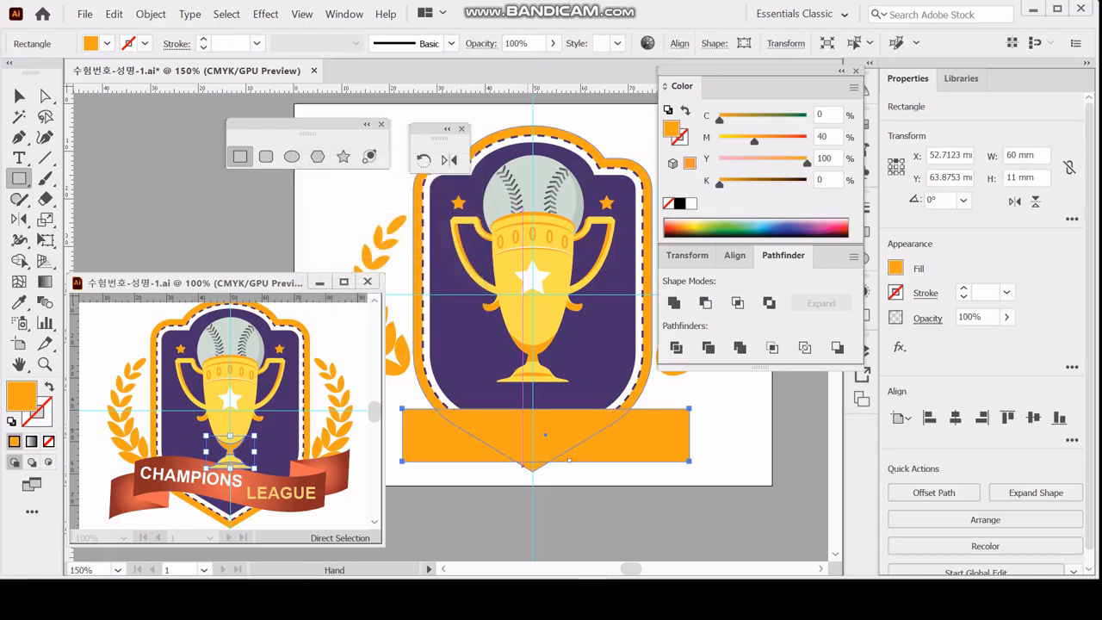
mouse_move(629, 443)
left_mouse_down()
mouse_move(688, 439)
mouse_move(668, 444)
mouse_move(673, 425)
mouse_move(694, 422)
left_mouse_up()
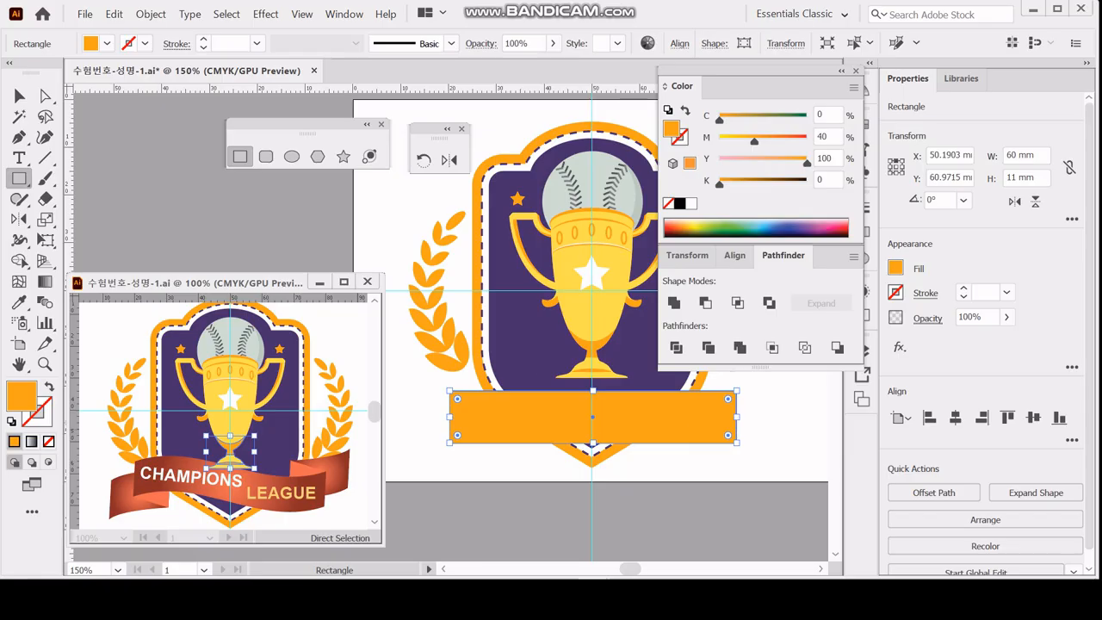
Apply an envelope warp to the orange ribbon rectangle with the Flag style, Horizontal orientation and a -45% bend.
left_click(151, 13)
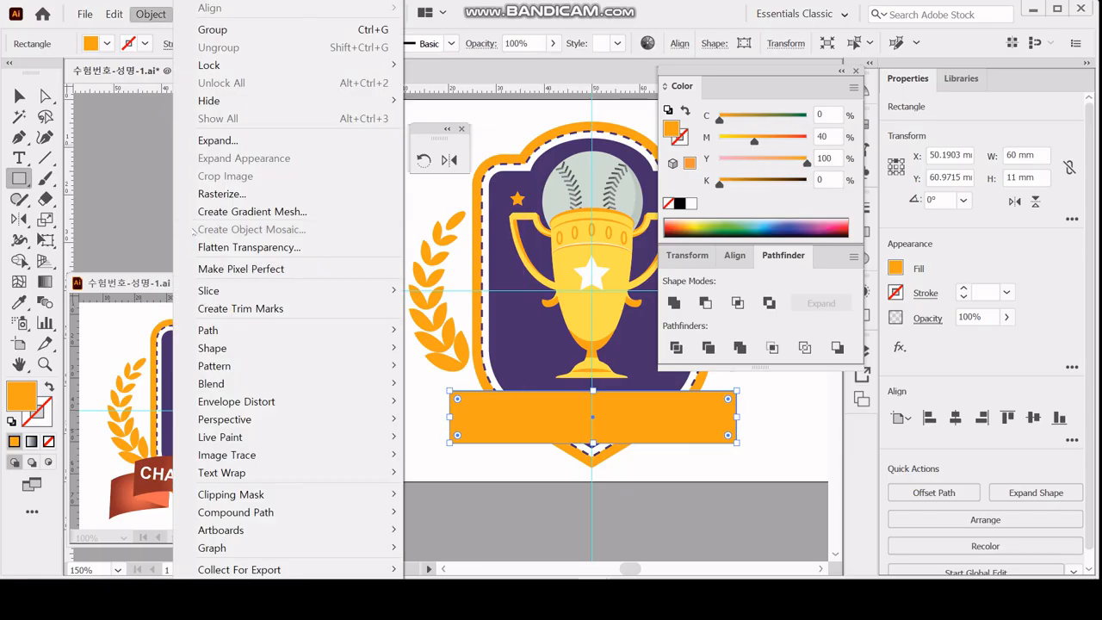
mouse_move(377, 403)
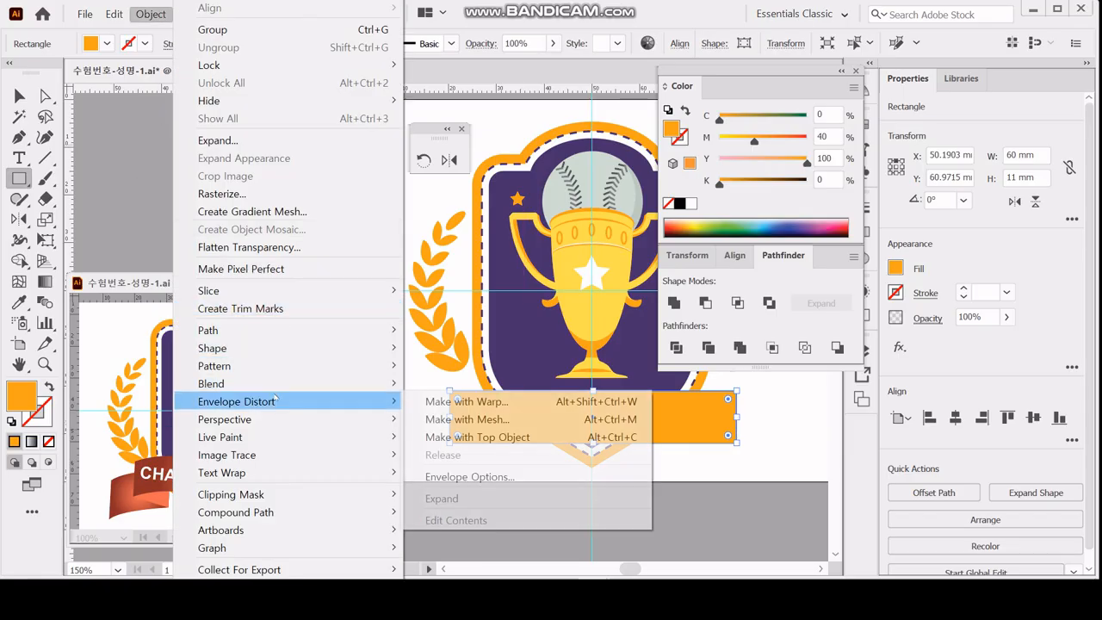
left_click(437, 403)
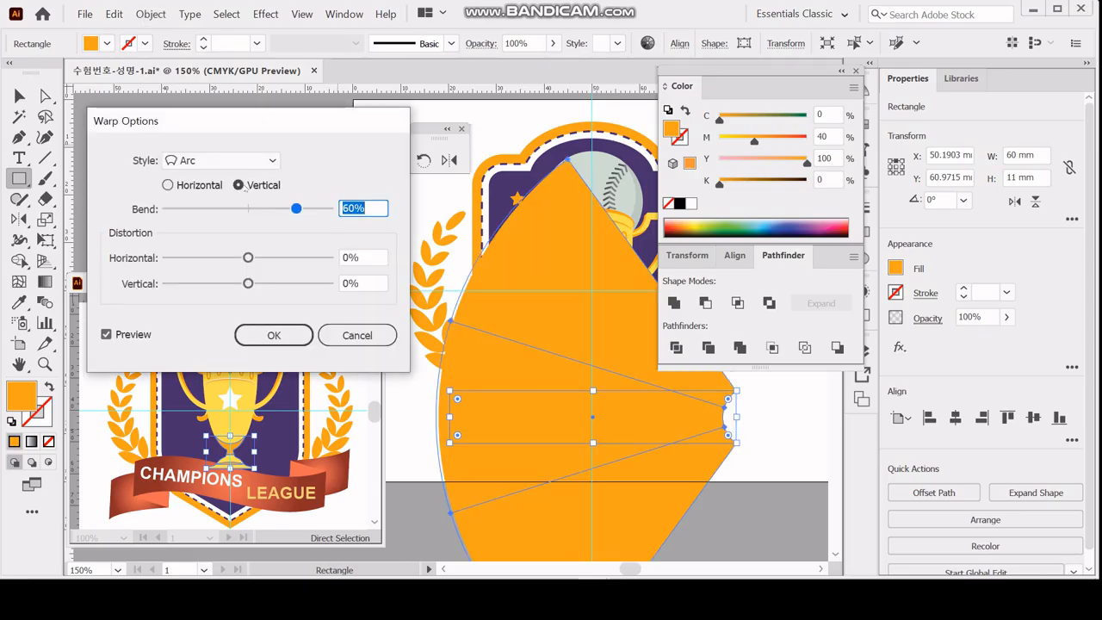
left_click(245, 186)
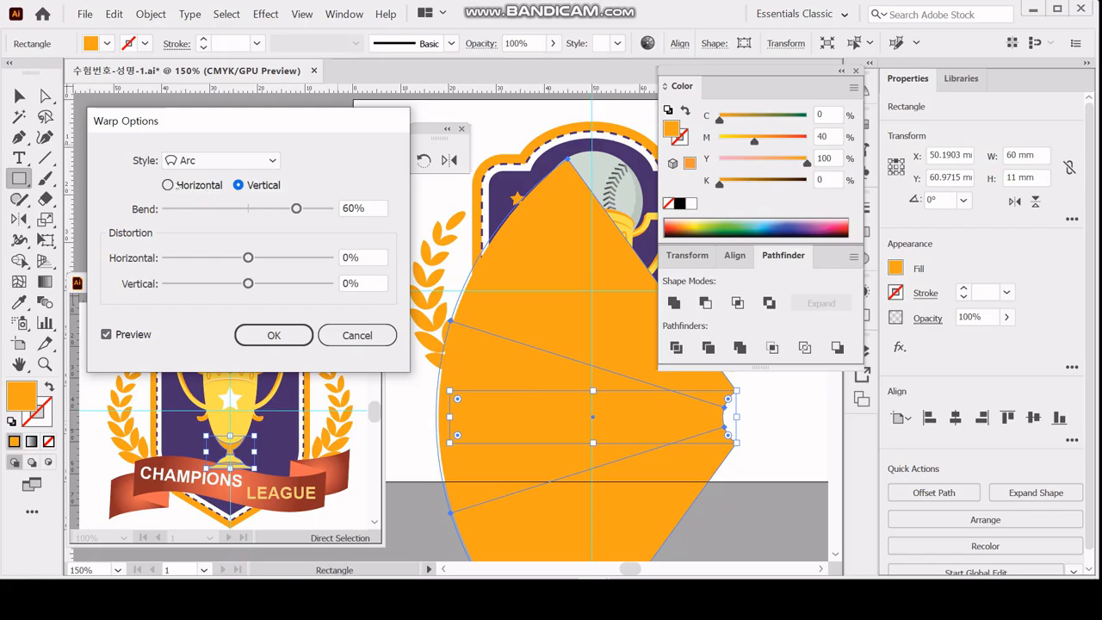
left_click(181, 186)
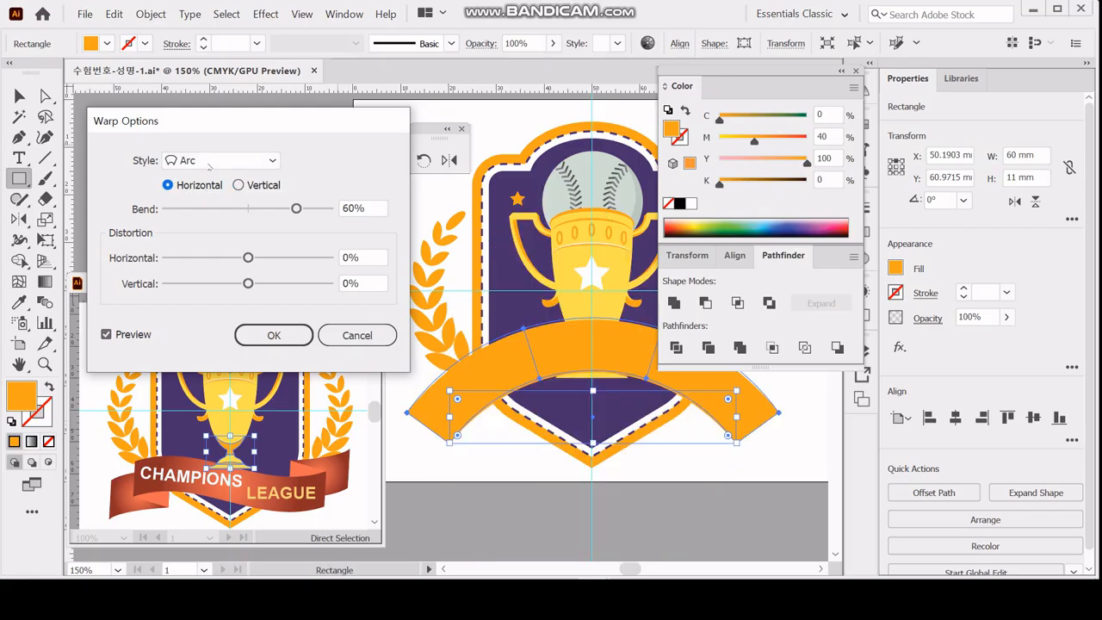
left_click(210, 163)
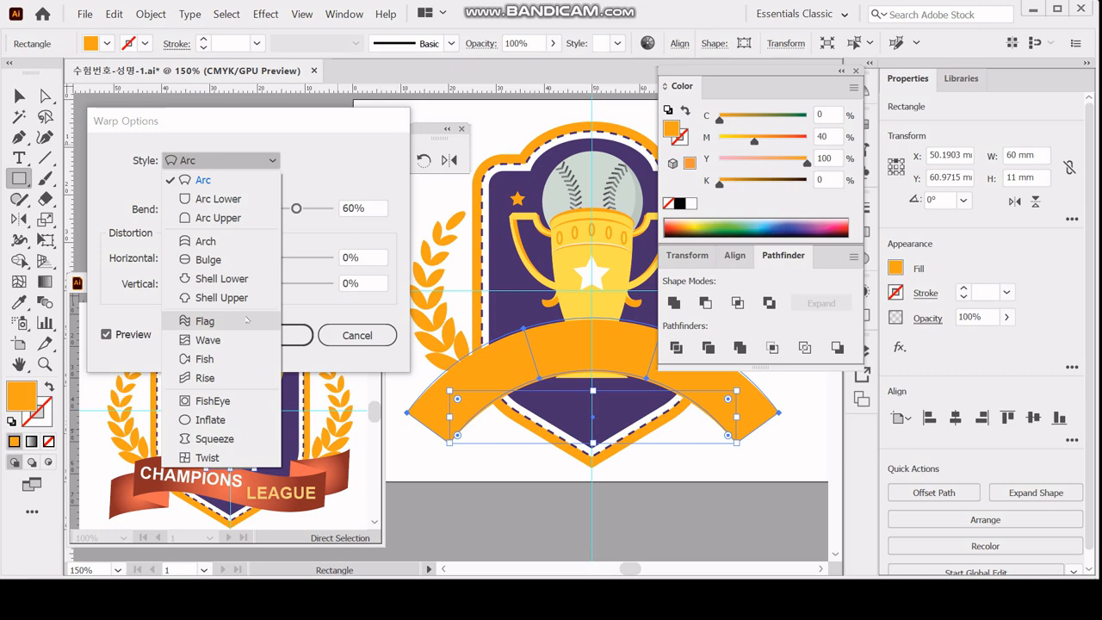
left_click(247, 320)
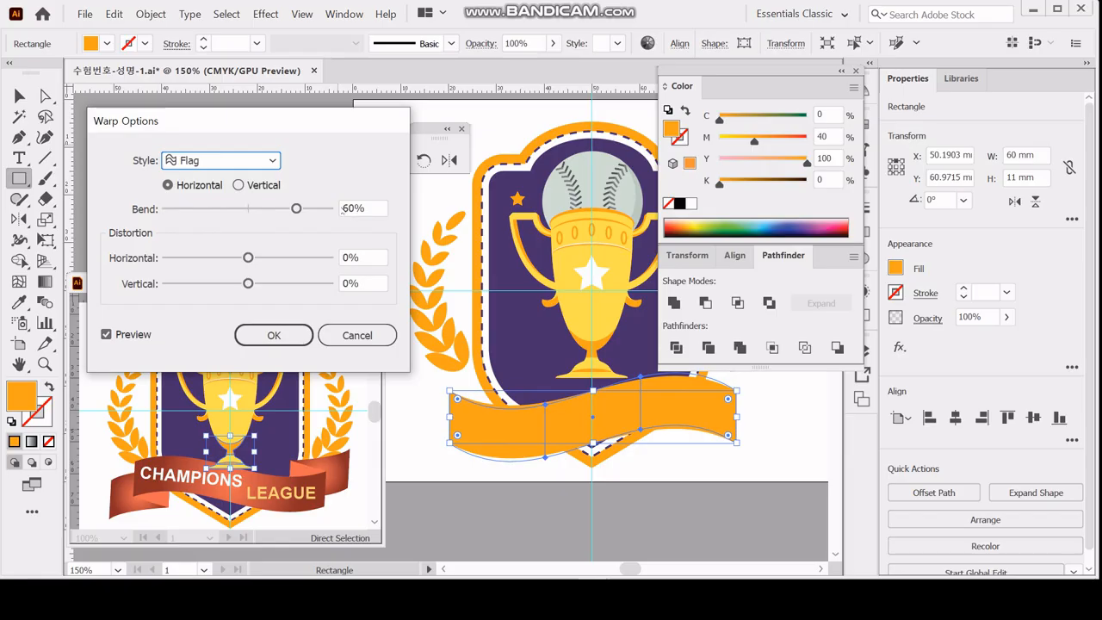
left_click_drag(296, 209, 204, 209)
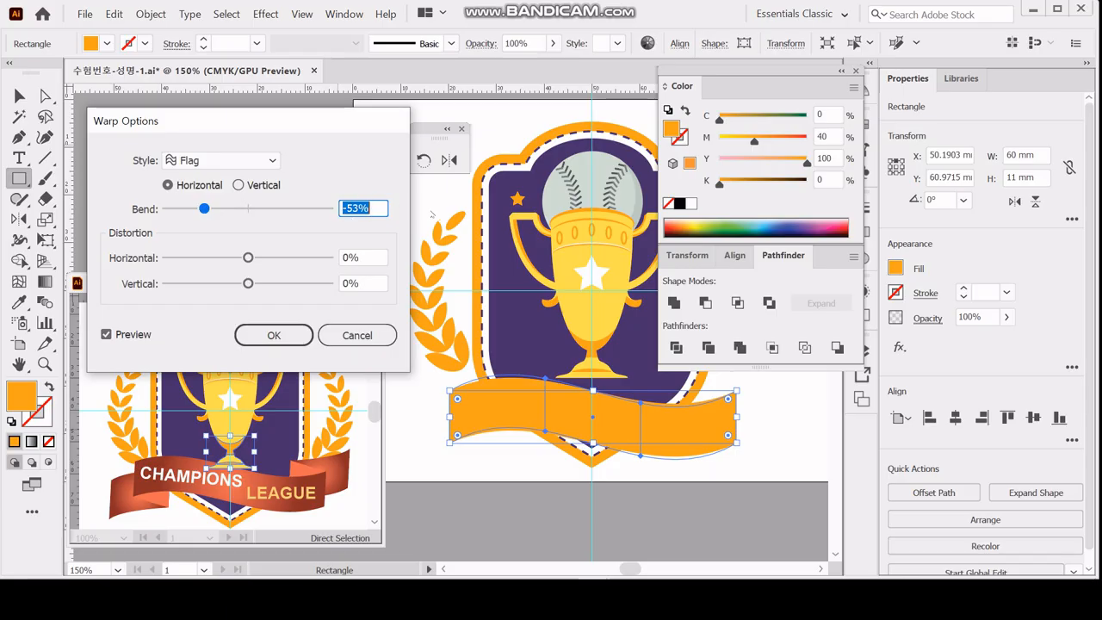
type("-")
type("40")
key("Return")
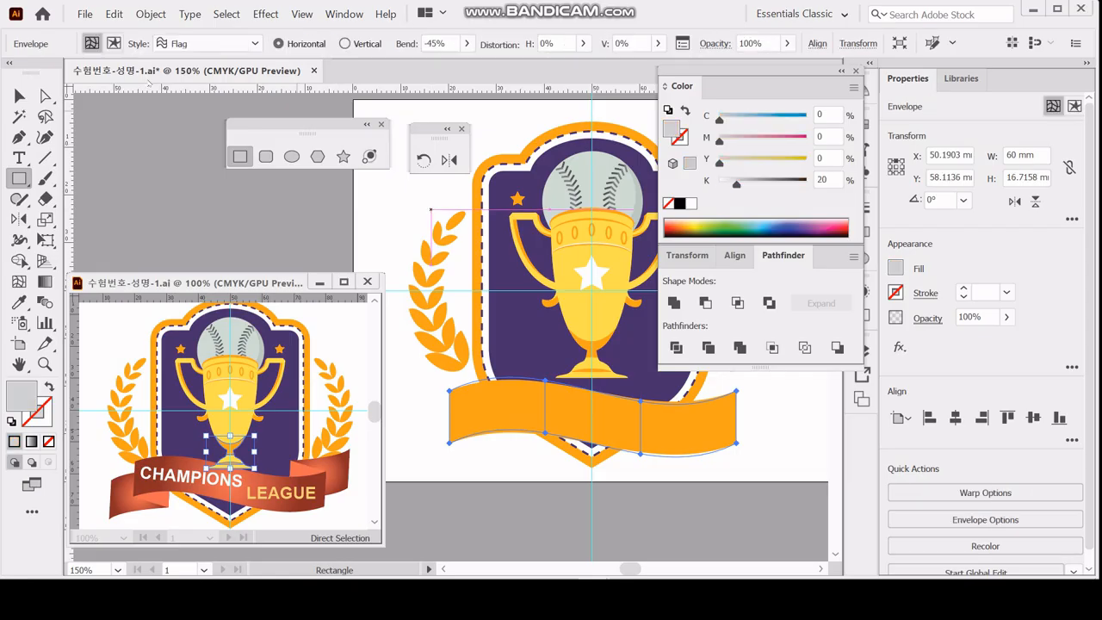
Expand the ribbon's envelope warp into an editable path.
left_click(151, 14)
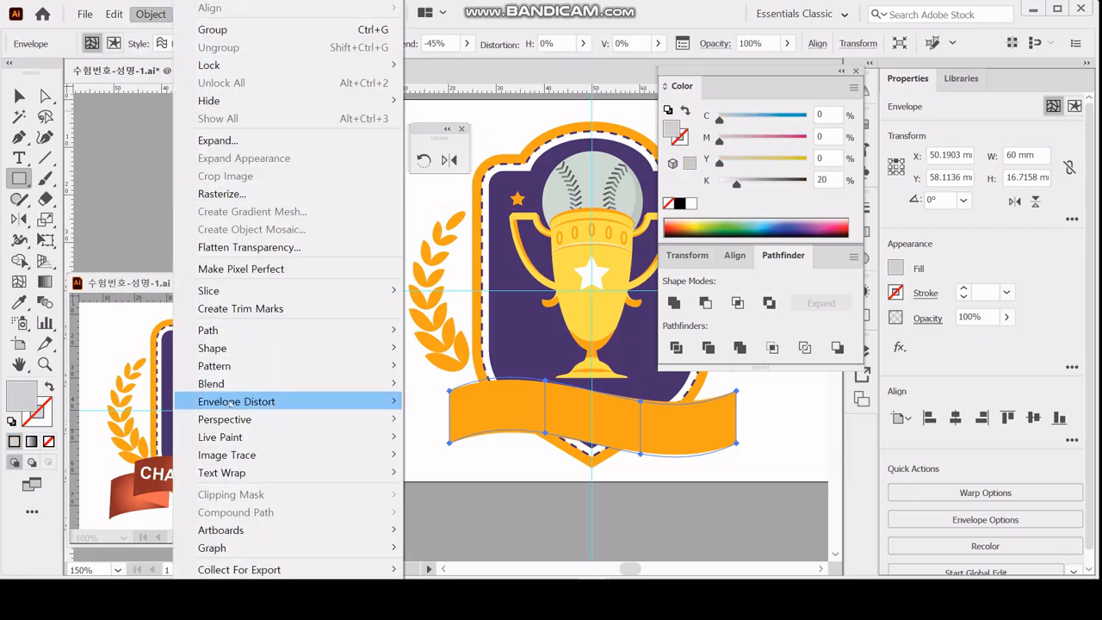
mouse_move(231, 403)
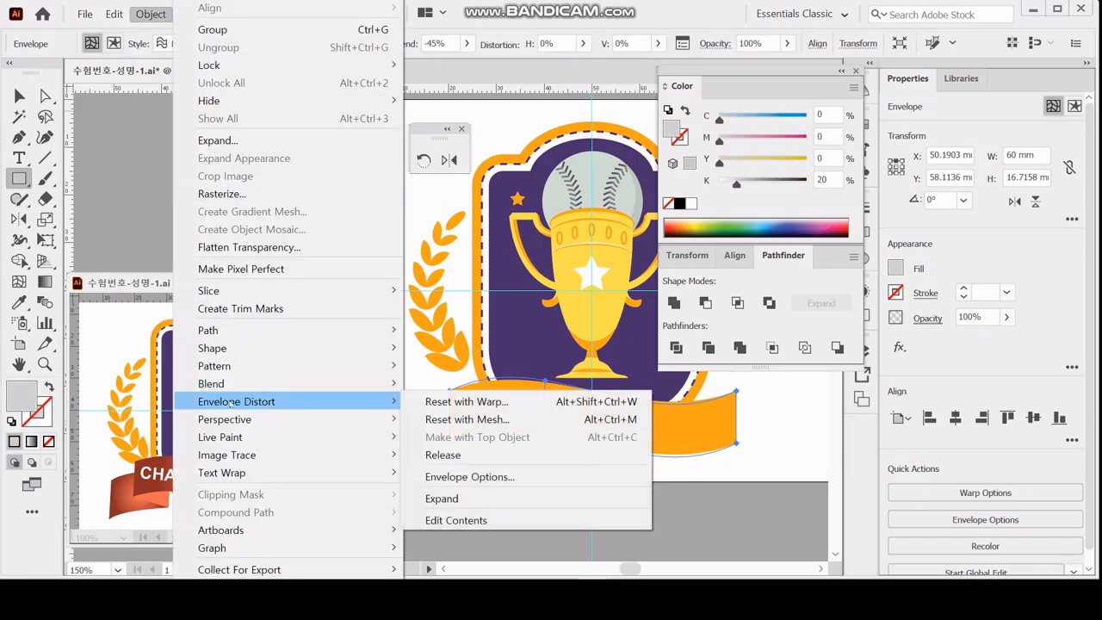
left_click(447, 499)
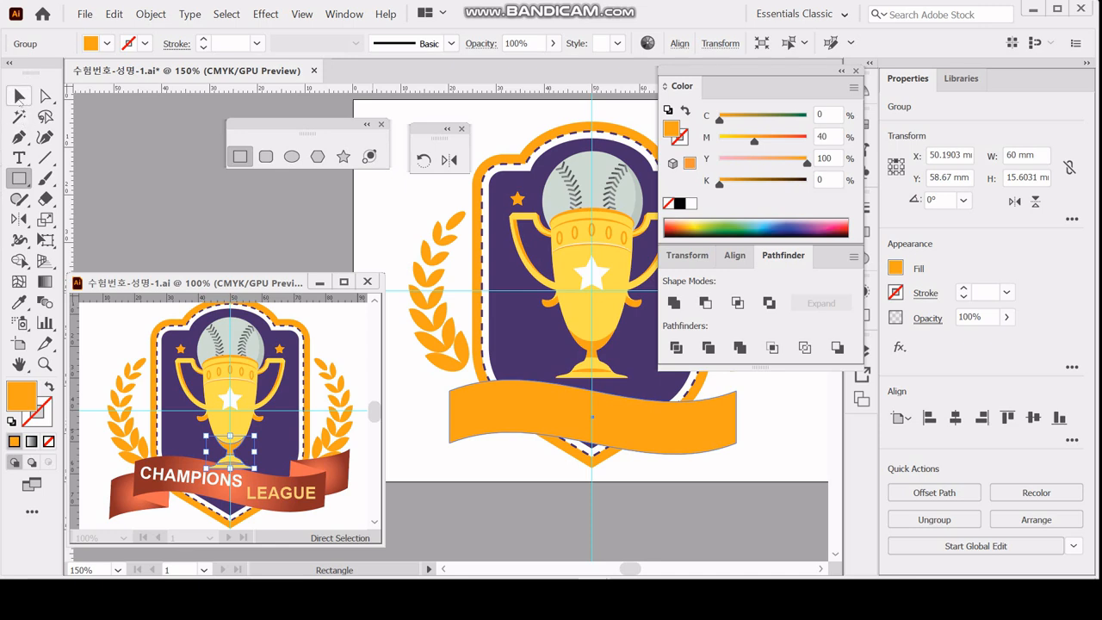
Draw a closed, curved ribbon tail outline about 18 × 16 mm with the Pen tool, overlapping the ribbon's left end, and deselect it.
left_click(19, 137)
scroll(410, 466, "up", 2)
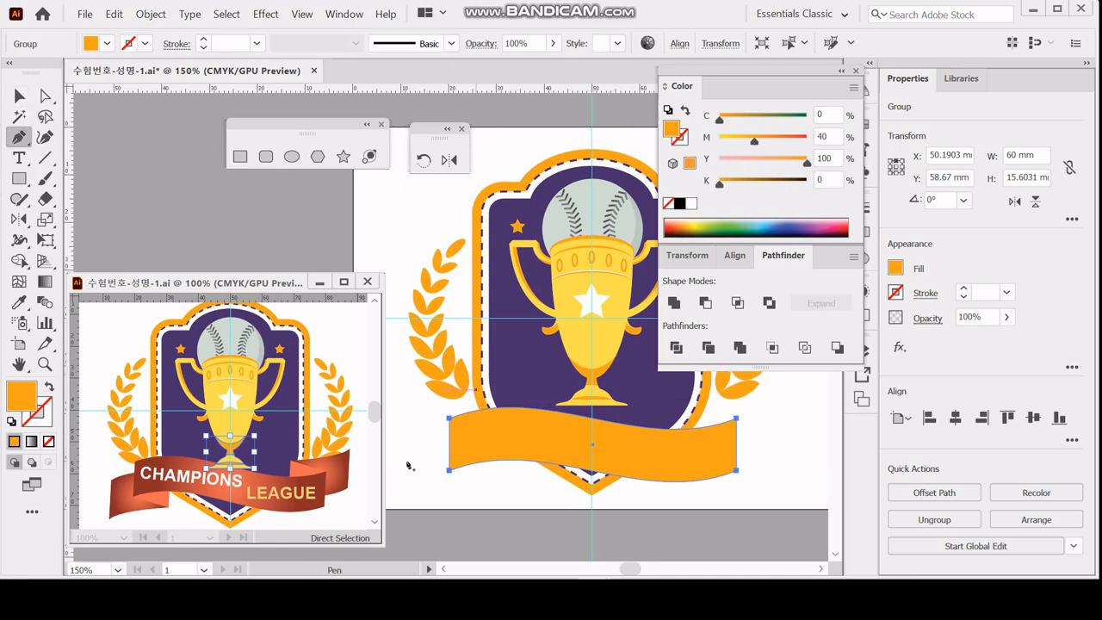
scroll(410, 465, "up", 1)
key("ctrl+space")
left_click(472, 458, "ctrl")
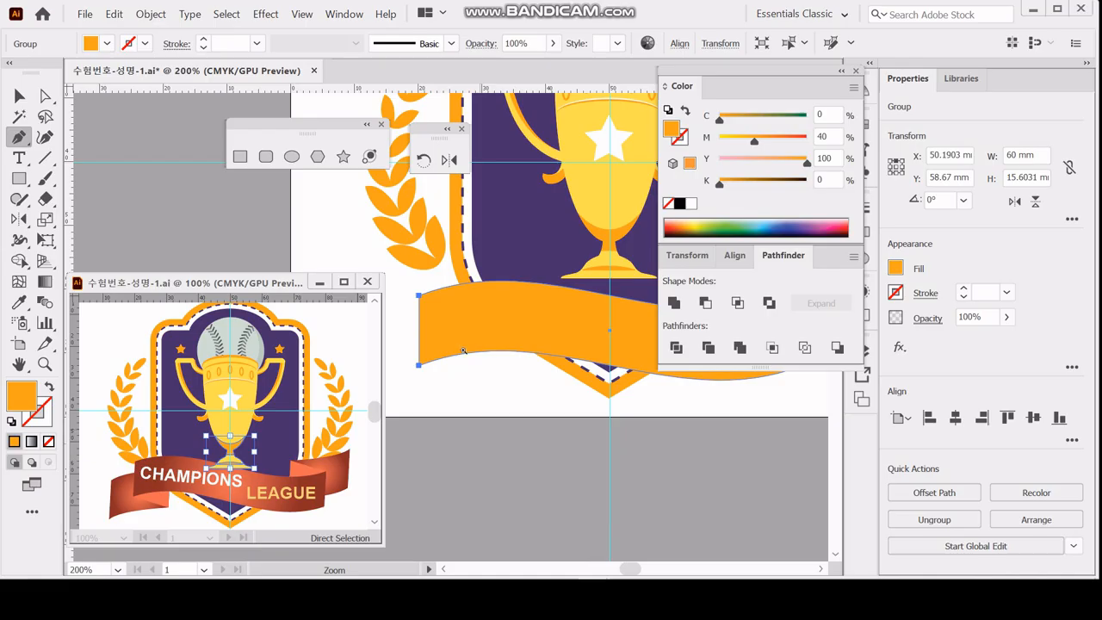
left_click(457, 345, "ctrl")
left_click_drag(474, 330, 560, 406)
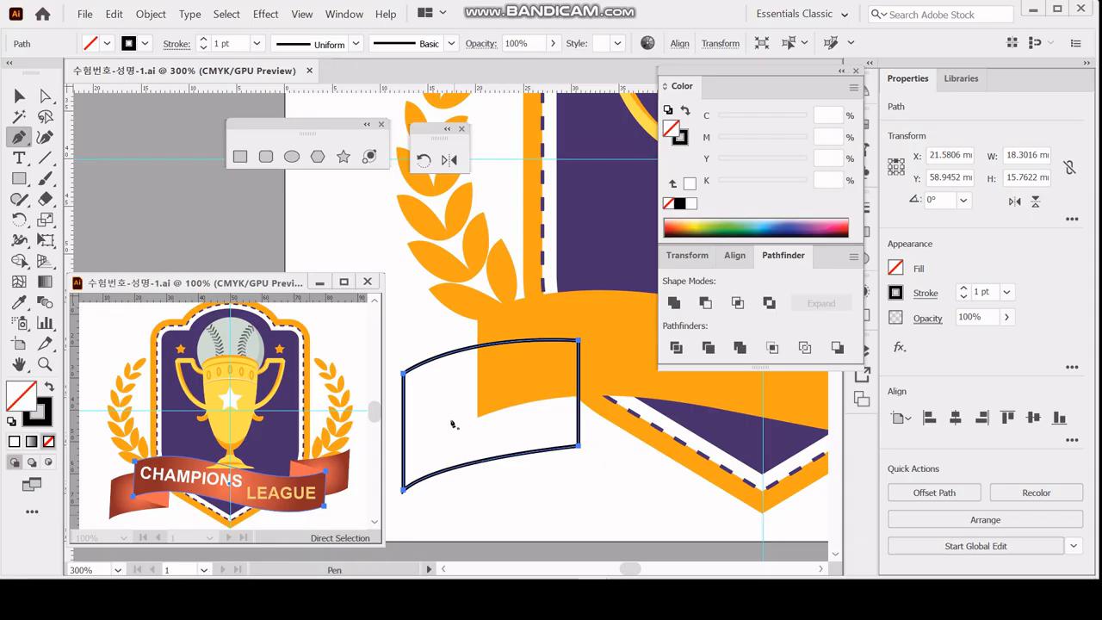
key("ctrl")
left_click(587, 483, "ctrl")
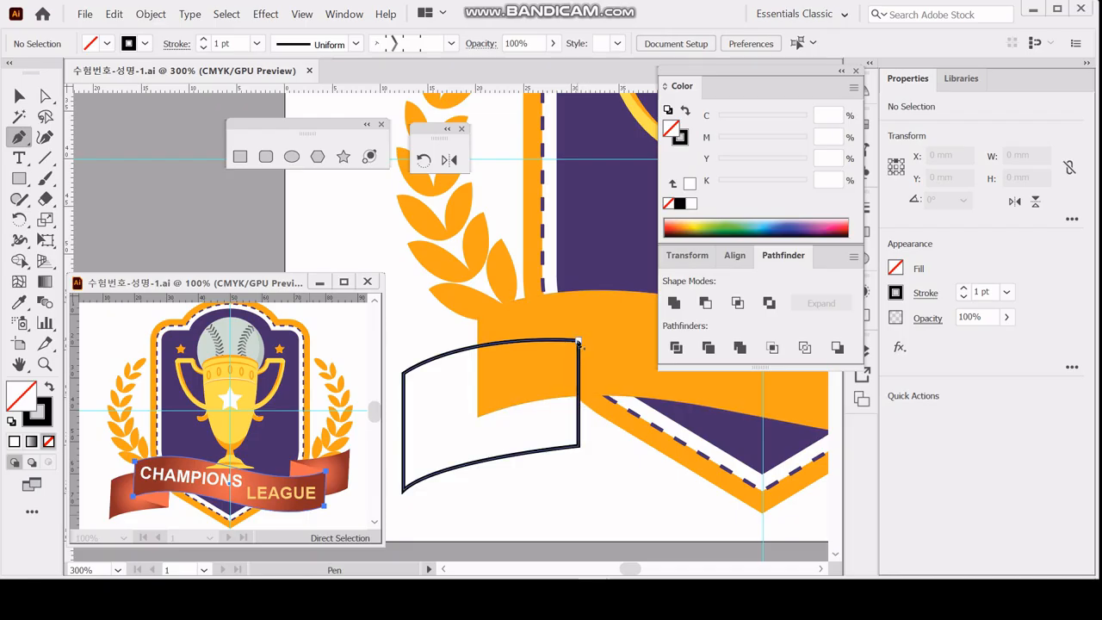
Draw a closed triangular fold with the Pen tool between the tail's two right corners and the ribbon's lower-left corner.
left_click(578, 344)
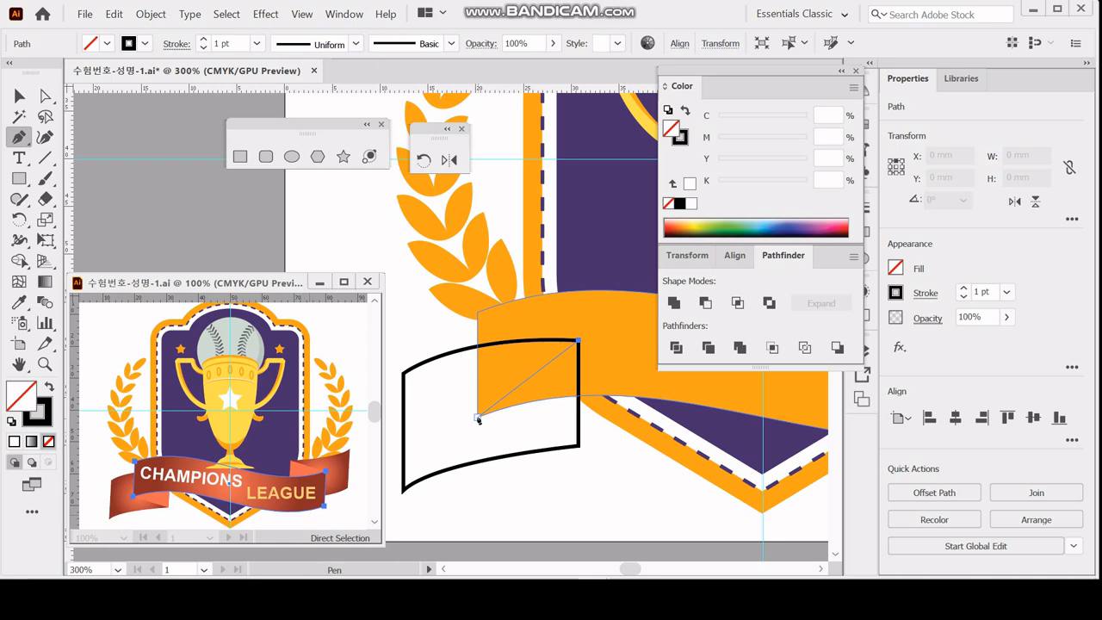
left_click(478, 420)
left_click(578, 445)
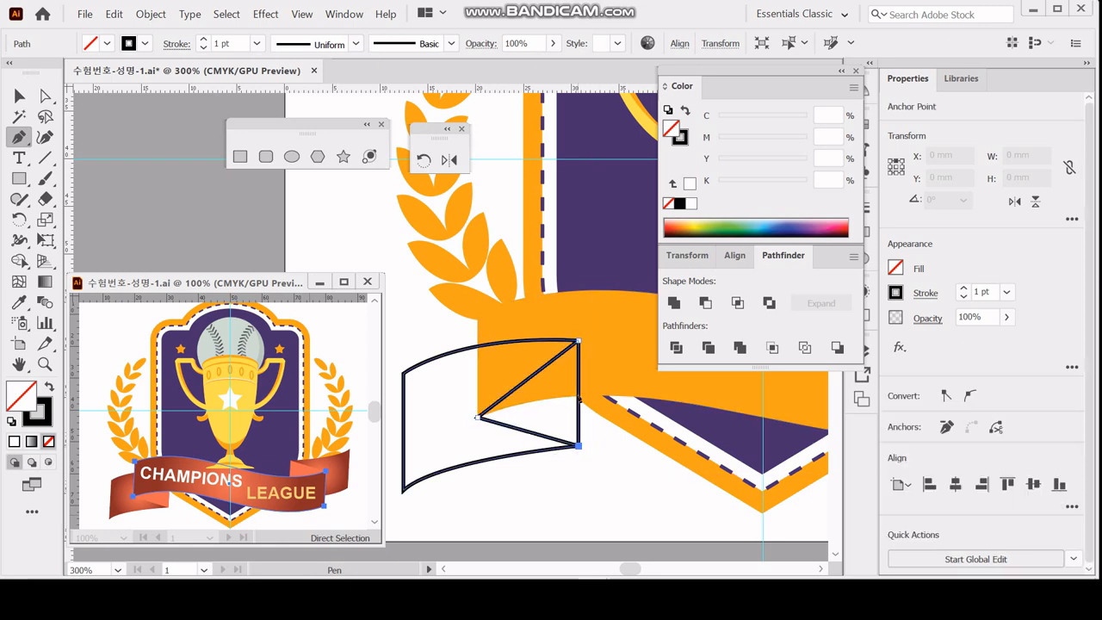
left_click(578, 342)
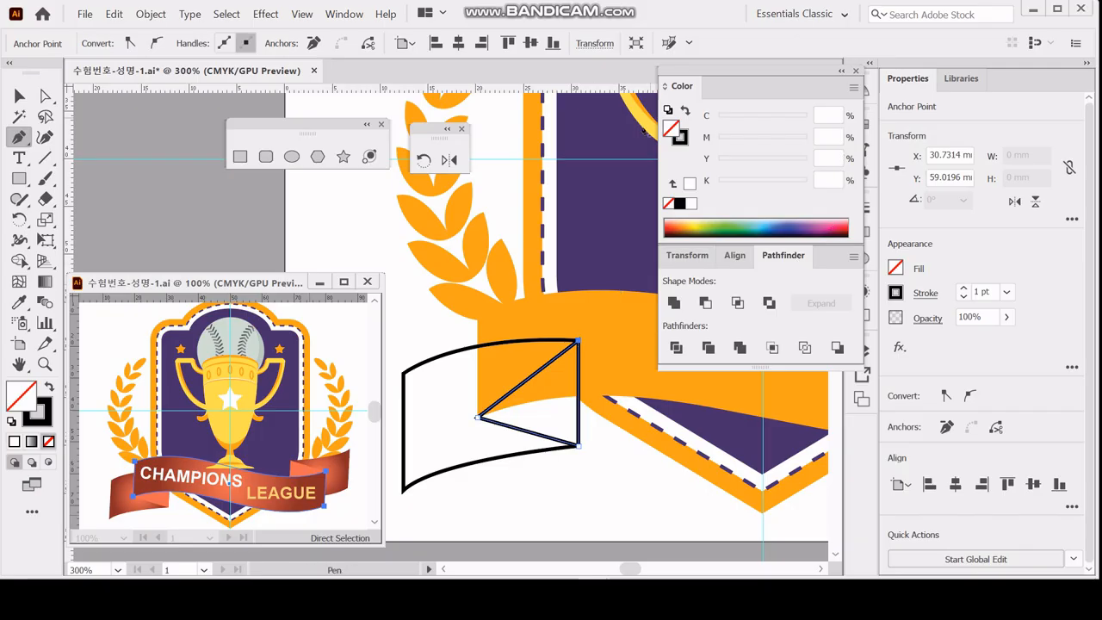
Give the fold triangle no stroke and a fill of C 0, M 70, Y 70, K 0, then deselect it.
left_click(686, 110)
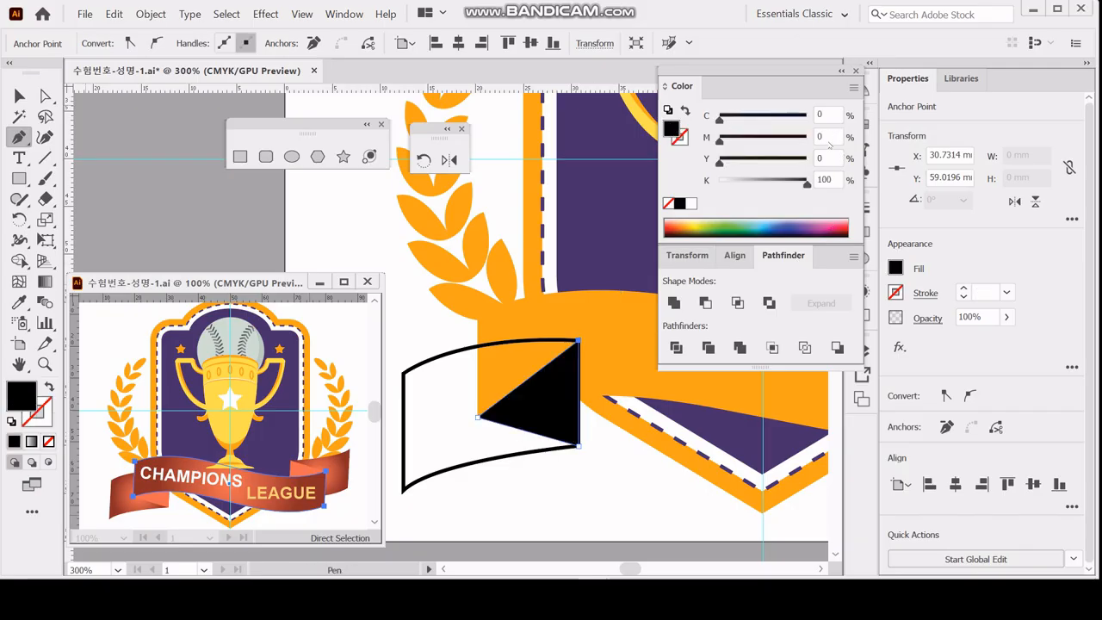
left_click(822, 137)
type("70")
key("Tab")
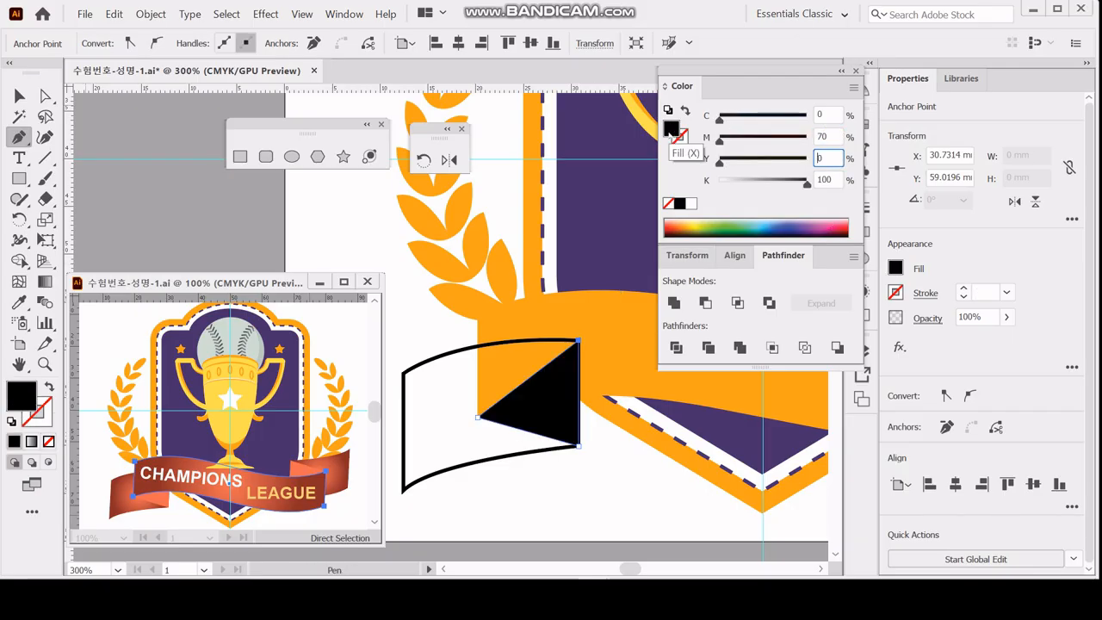
type("70")
key("Tab")
type("0")
key("Tab")
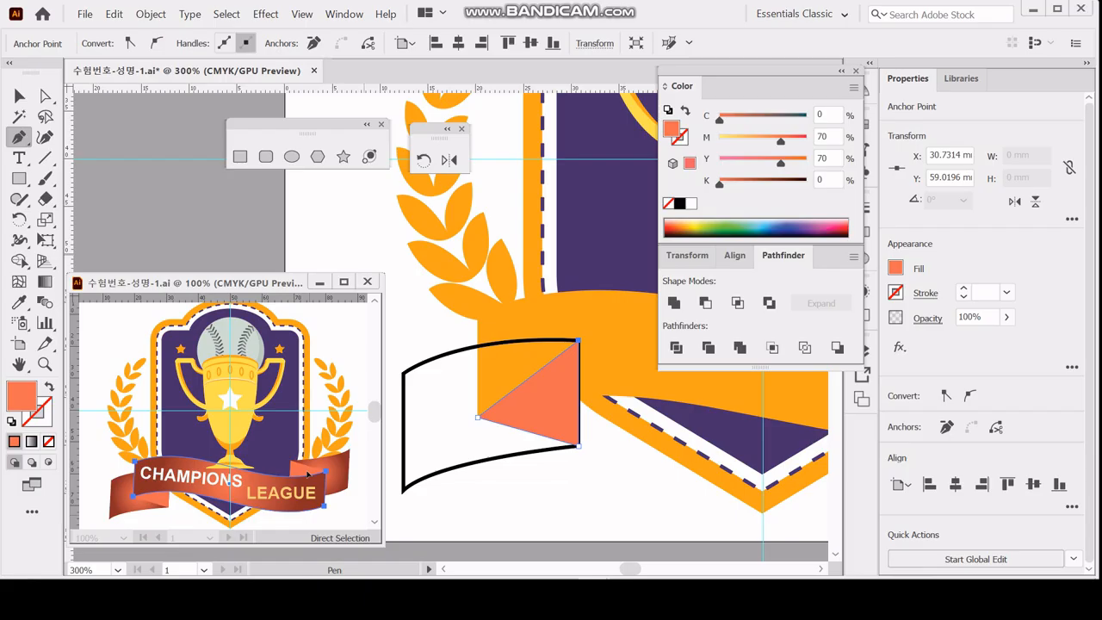
left_click(516, 476, "ctrl")
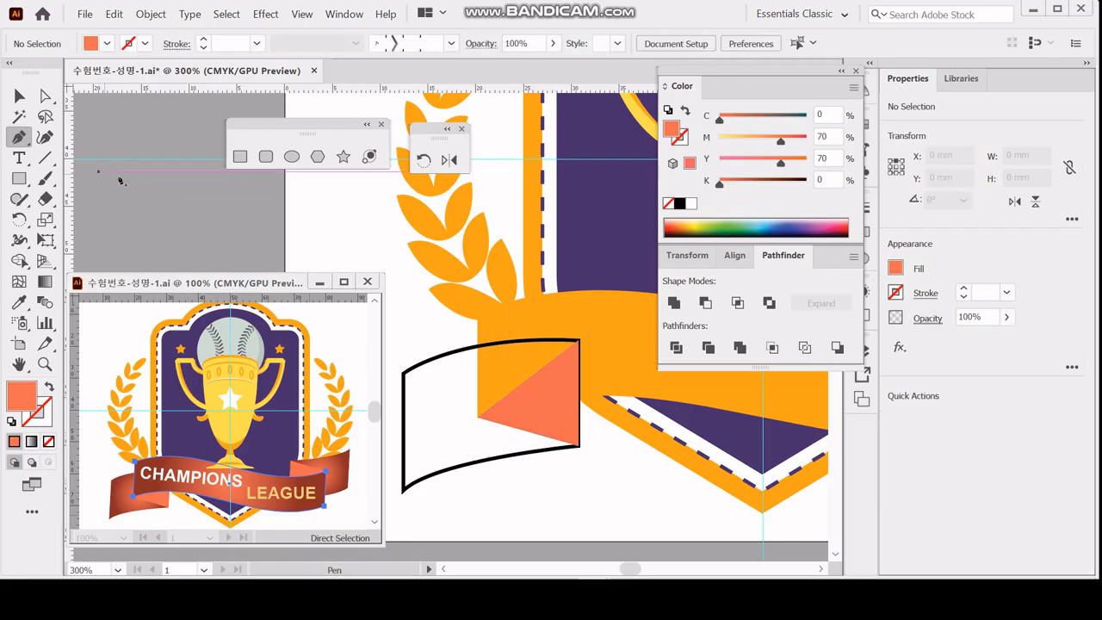
Select the tail outline together with the fold triangle and send both behind the orange ribbon.
key("v")
left_click(578, 449)
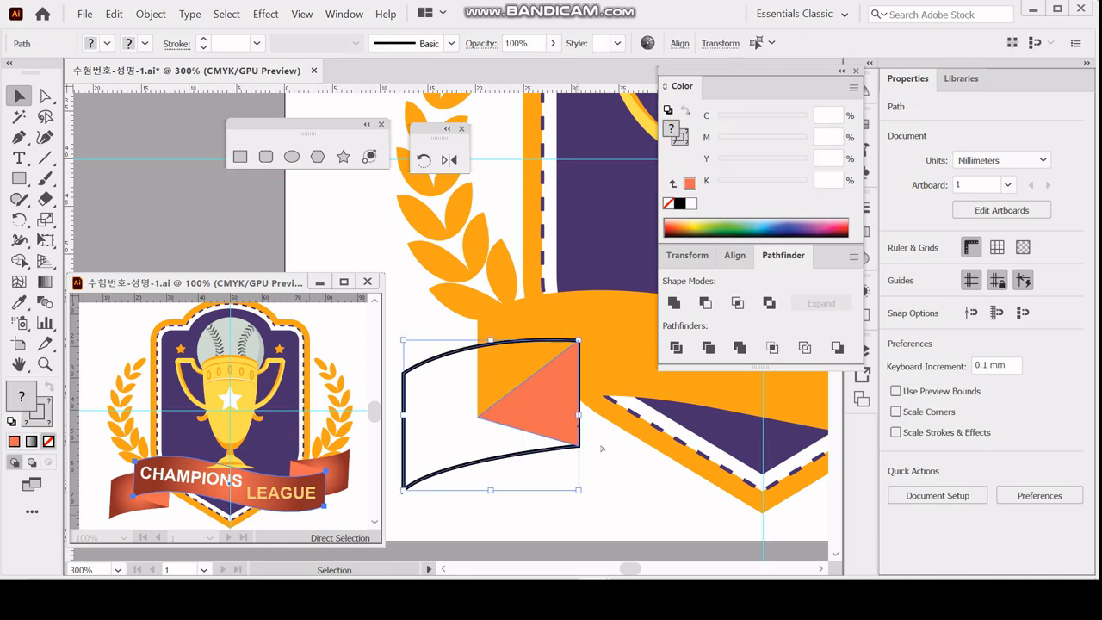
key("ctrl+minus")
key("ctrl+minus")
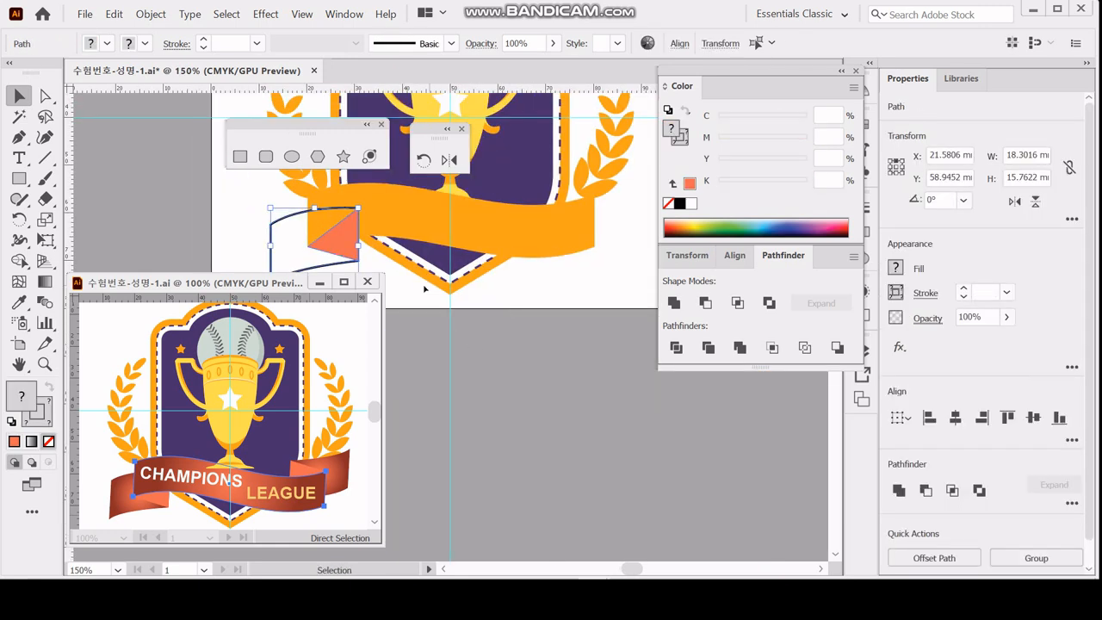
key("space")
left_click_drag(499, 313, 622, 439)
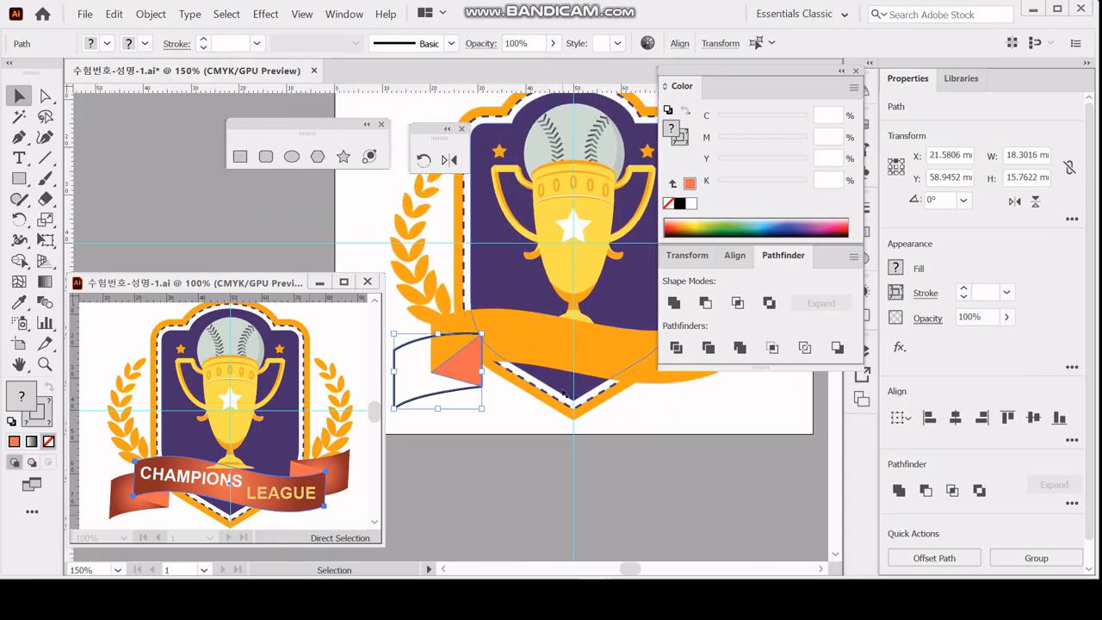
key("ctrl")
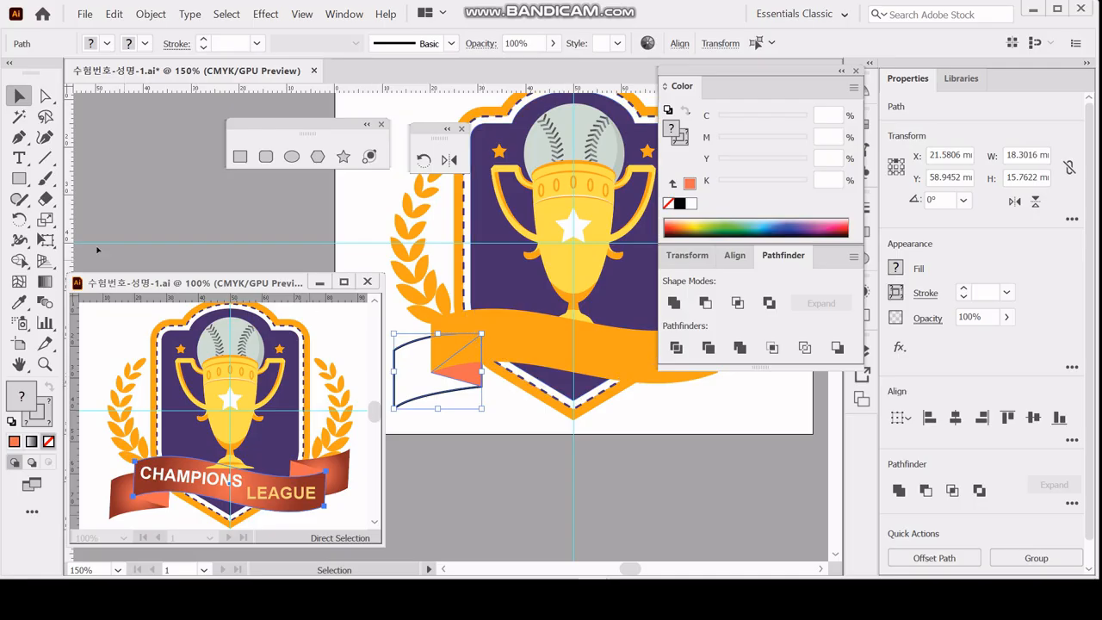
Create a copy of the tail and fold triangle rotated by 180°.
key("r")
double_click(18, 218)
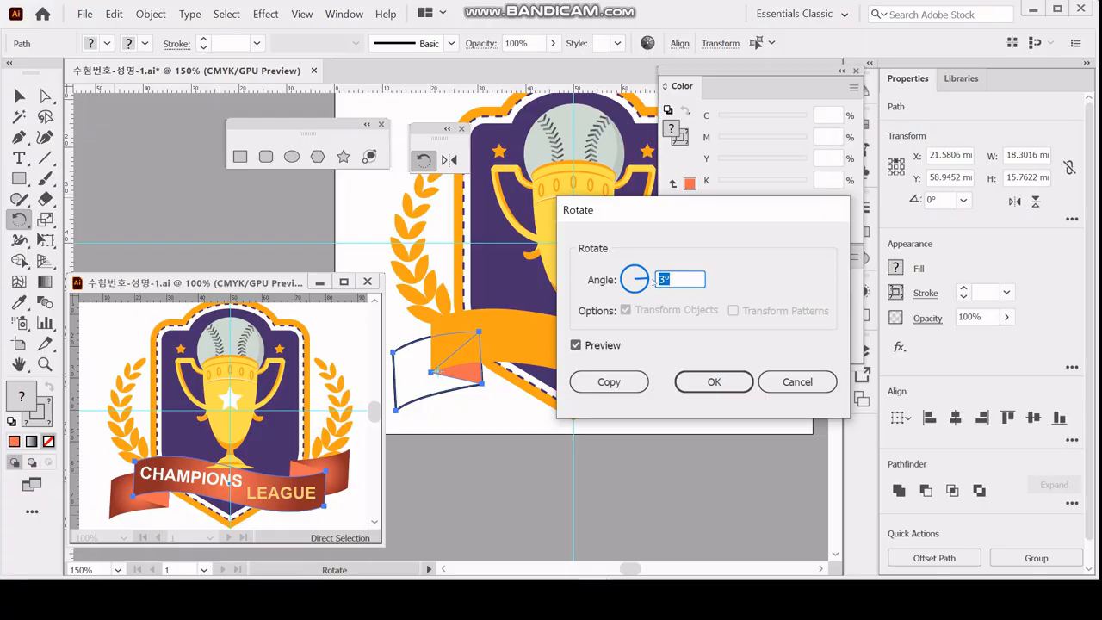
type("180")
key("Tab")
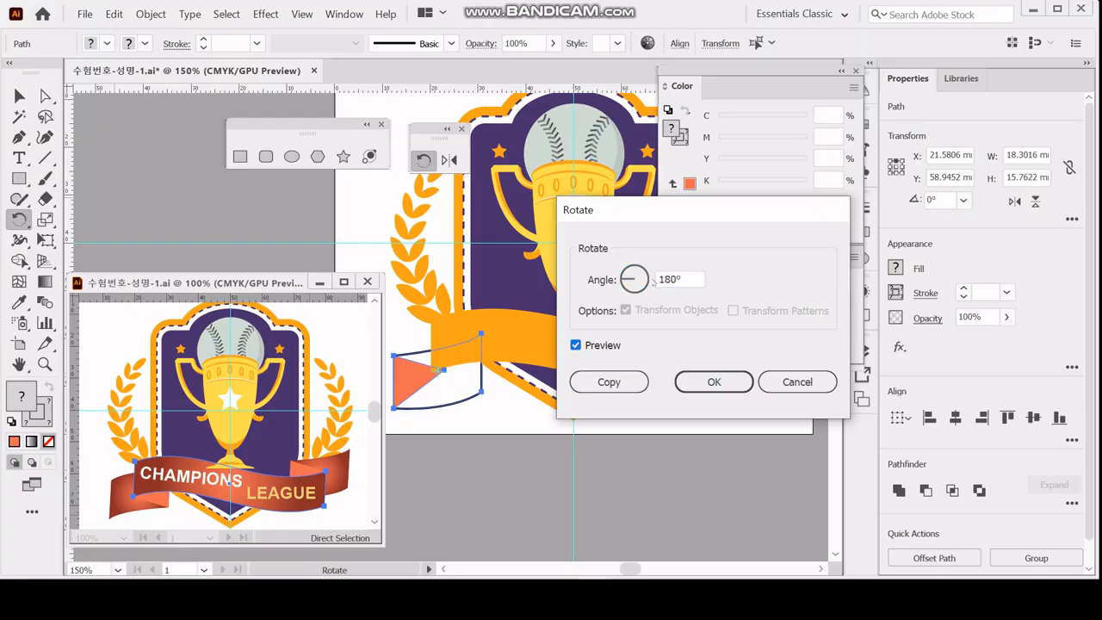
left_click(602, 382)
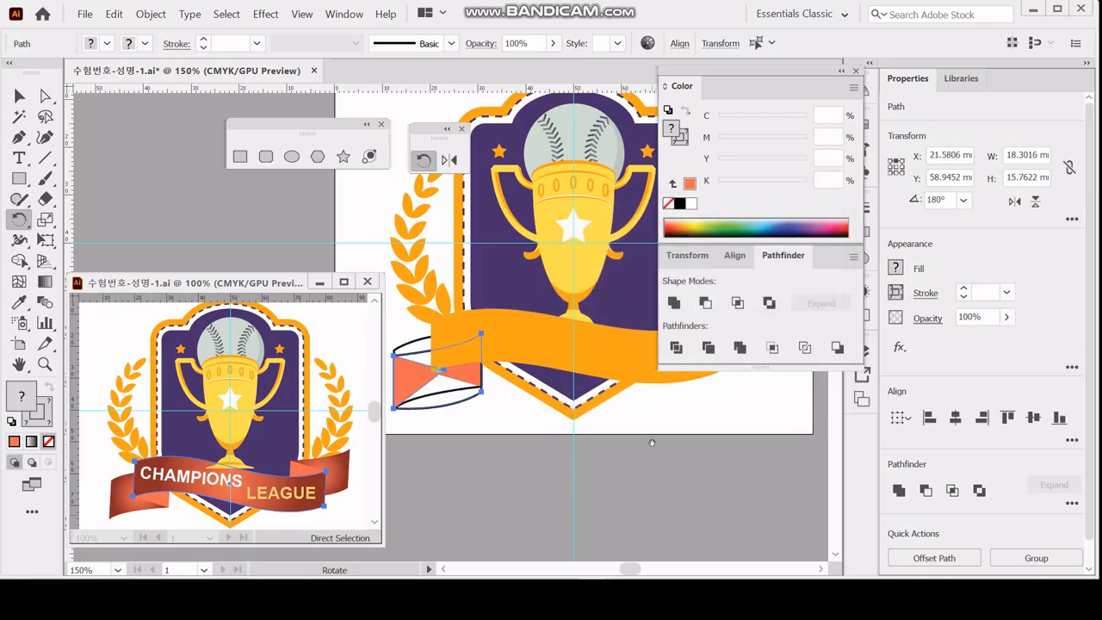
Move the rotated tail and fold copy horizontally to the ribbon's right end, at X about 78.6 mm.
left_click_drag(647, 442, 613, 467)
key("ctrl+minus")
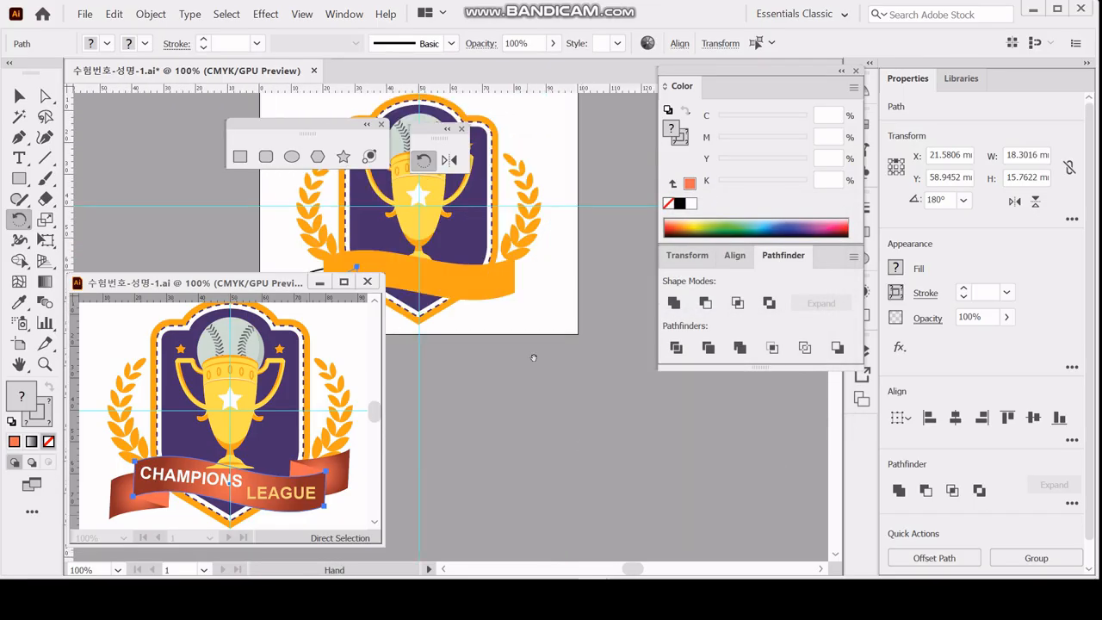
left_click_drag(534, 358, 693, 505)
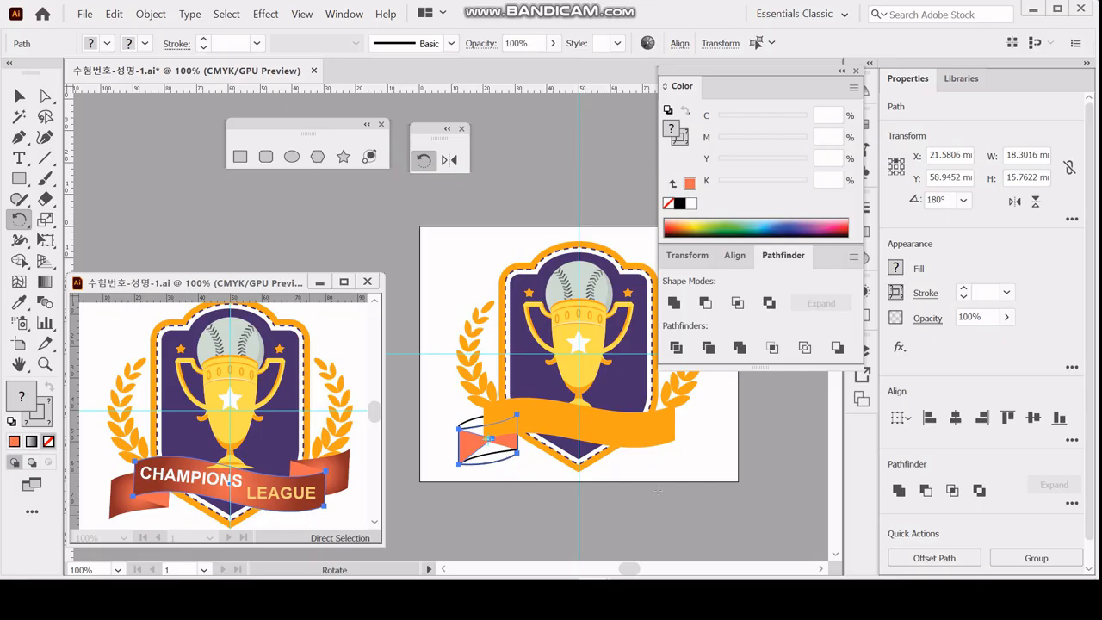
key("Right")
key("Right")
key("Right")
key("Right")
key("Right")
key("Right")
key("Right")
key("Right")
key("Right")
key("Right")
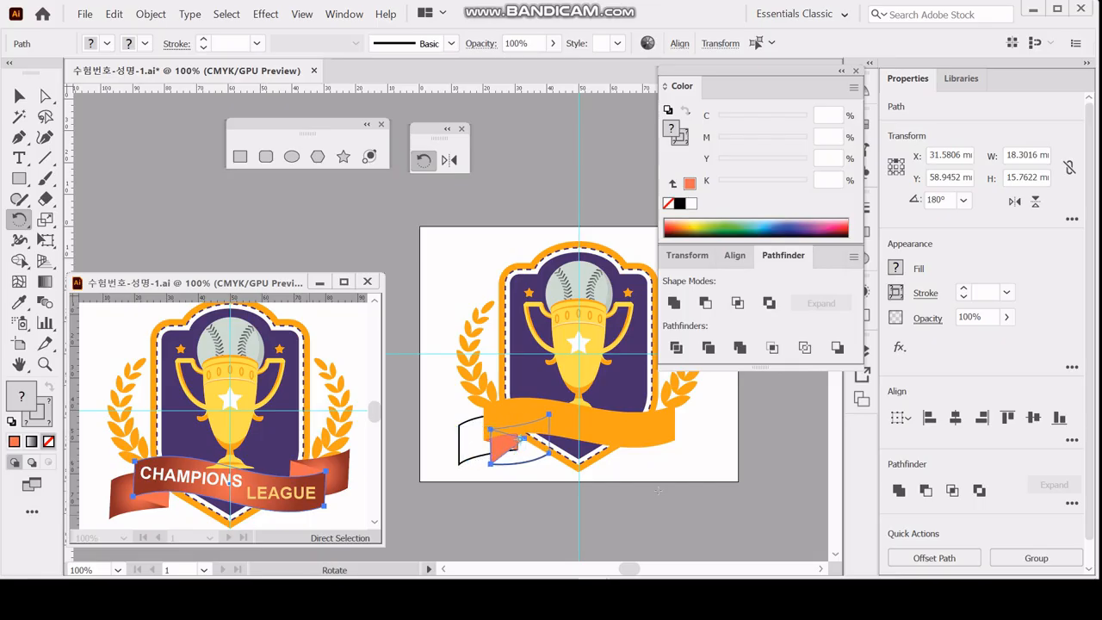
key("Right")
key("Right")
key("Right")
key("Right")
key("Right")
key("Right")
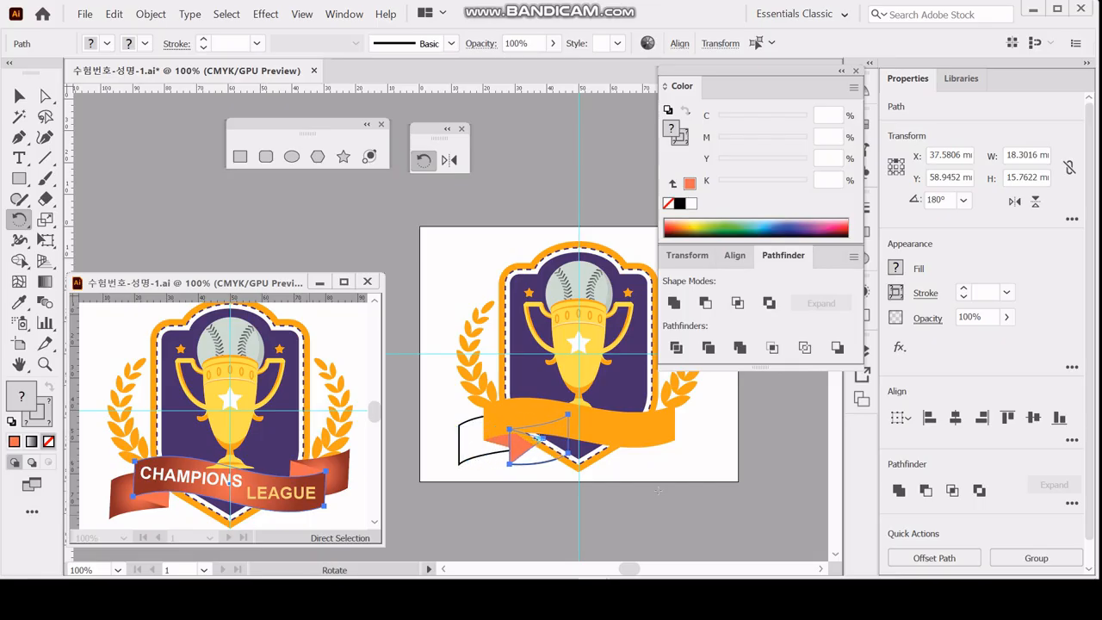
key("Right")
key("Right")
key("Right")
key("Right")
key("Right")
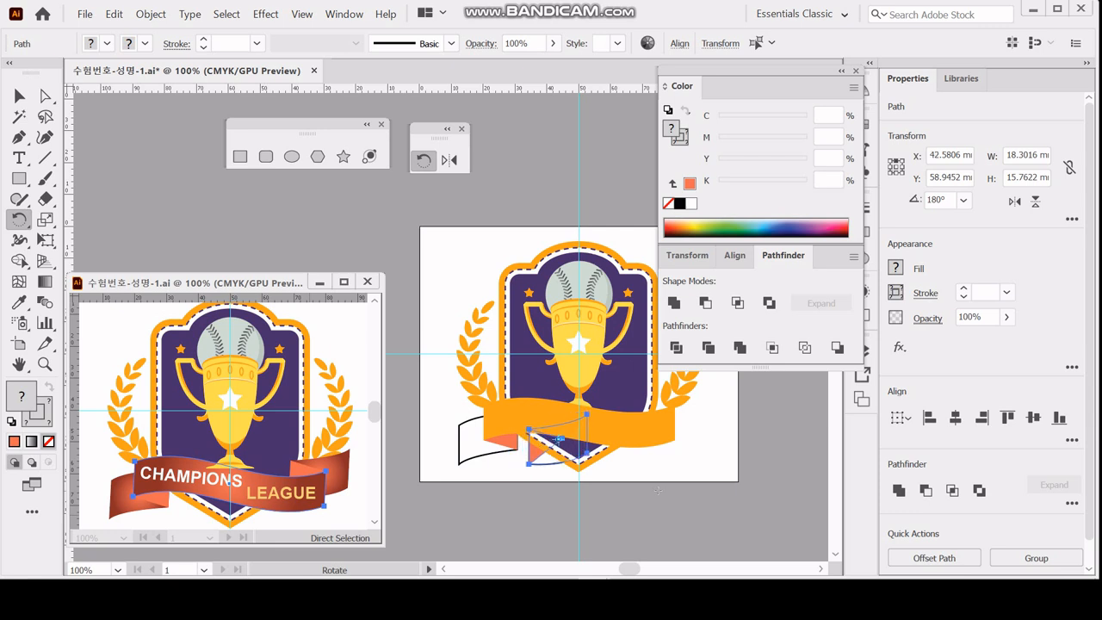
key("Right")
key("Right")
key("Right")
key("Right")
key("Right")
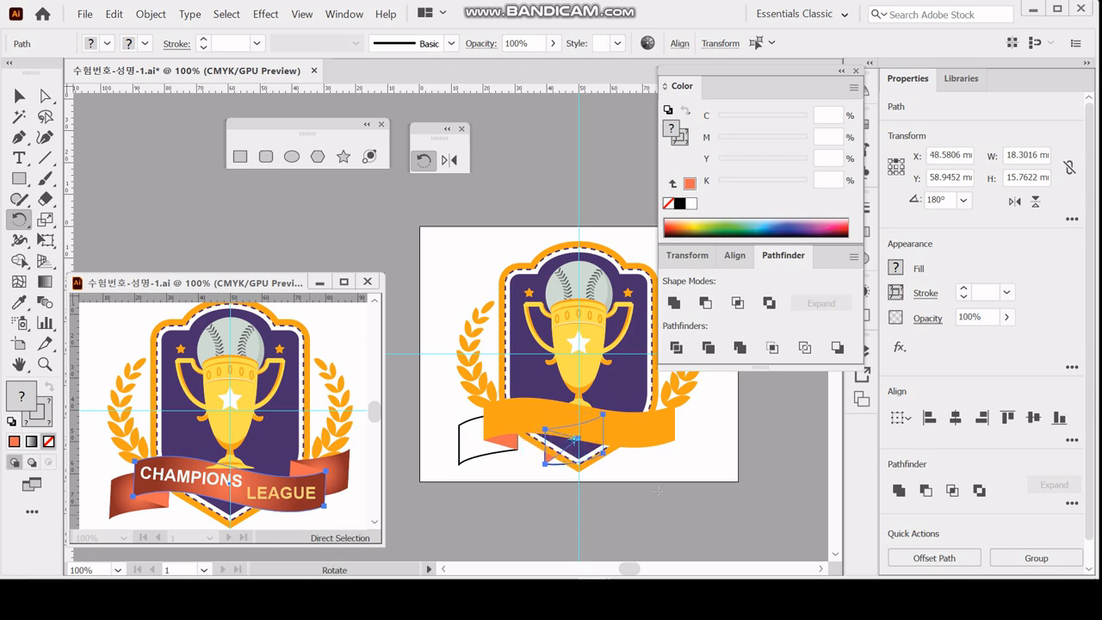
key("Right")
key("Right")
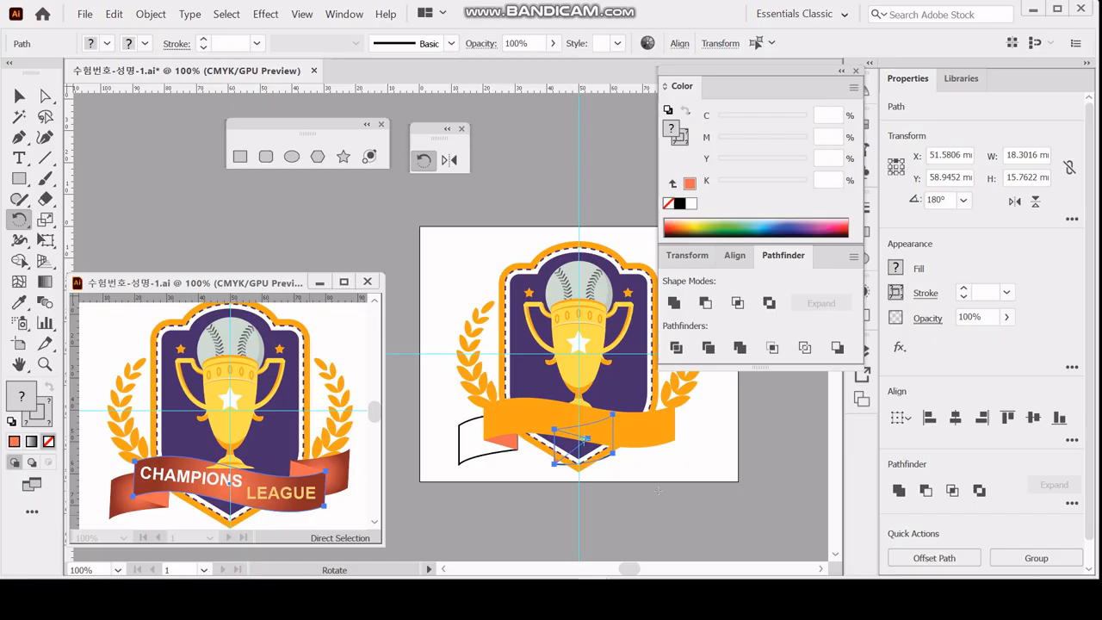
key("Right")
key("Right")
key("Right")
key("Right")
key("Right")
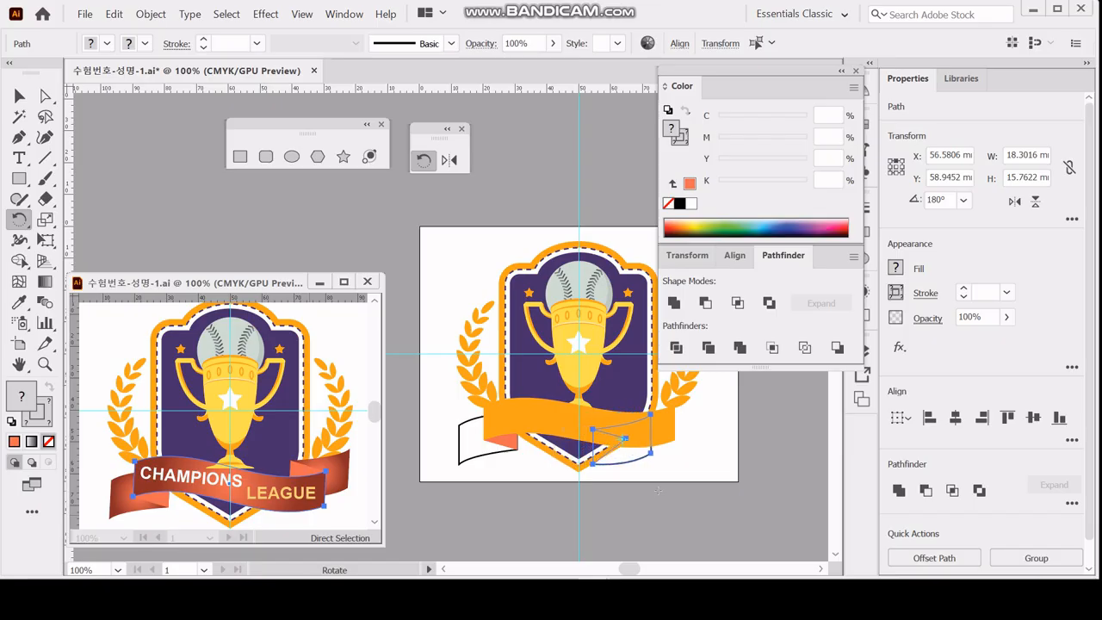
key("Right")
key("Right")
key("Right")
key("Right")
key("Right")
key("Right")
key("Right")
key("Right")
key("Right")
key("Right")
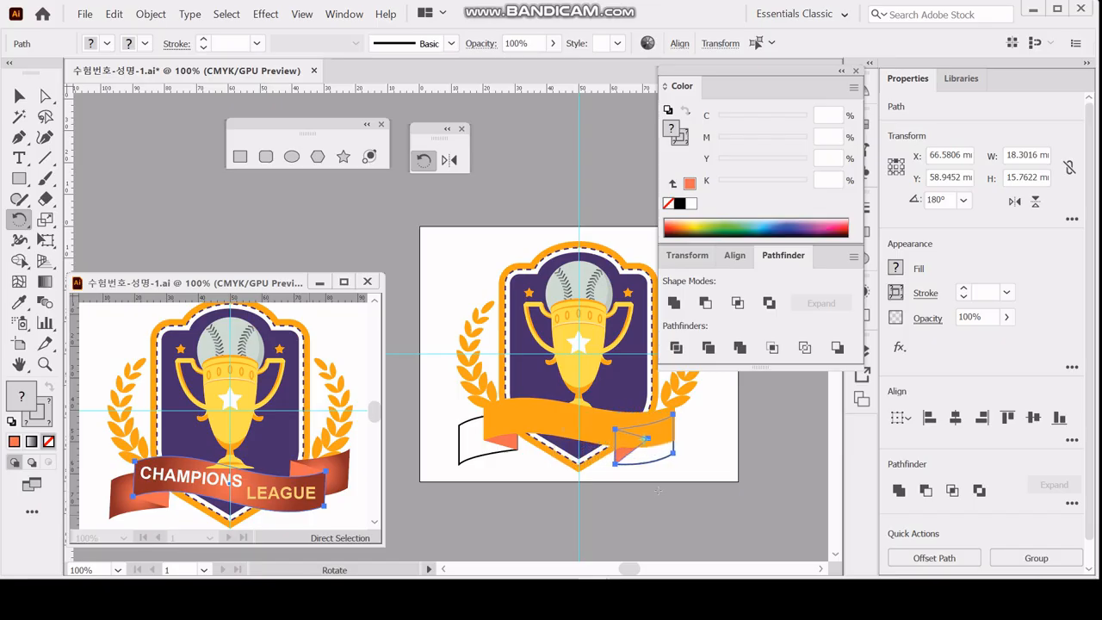
key("Right")
key("Right")
key("Right")
key("Right")
key("Right")
key("Right")
key("Right")
key("Right")
key("Right")
key("Right")
key("Right")
key("Right")
key("Right")
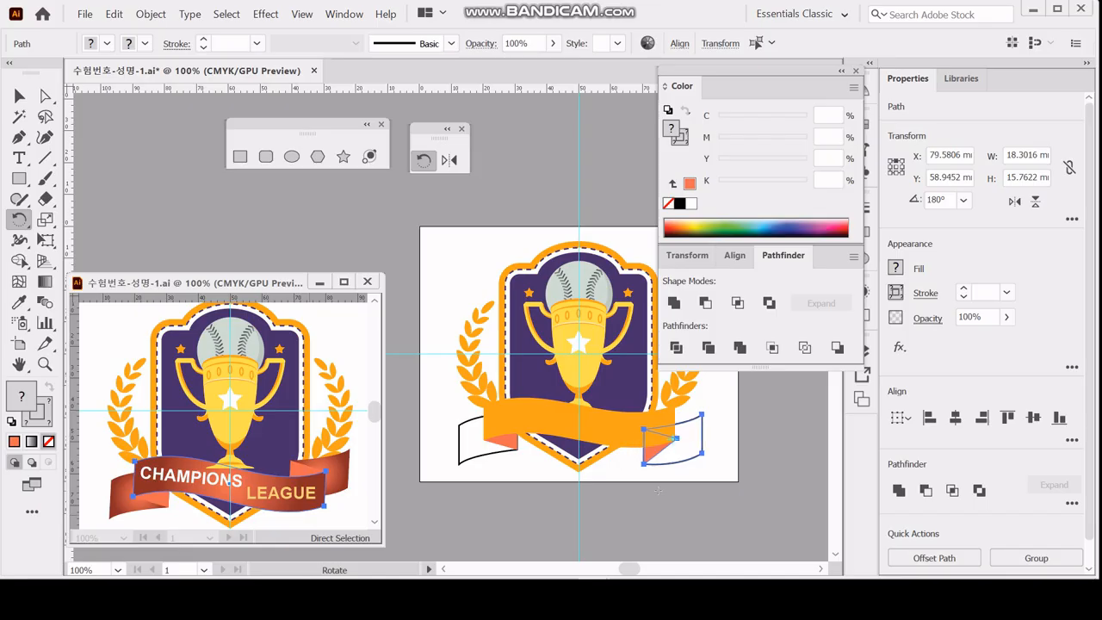
key("Left")
Raise the tail and fold copy to Y about 48.15 mm so its fold meets the ribbon's upper-right corner.
key("Up")
key("Up")
key("Up")
key("Up")
key("Up")
key("Up")
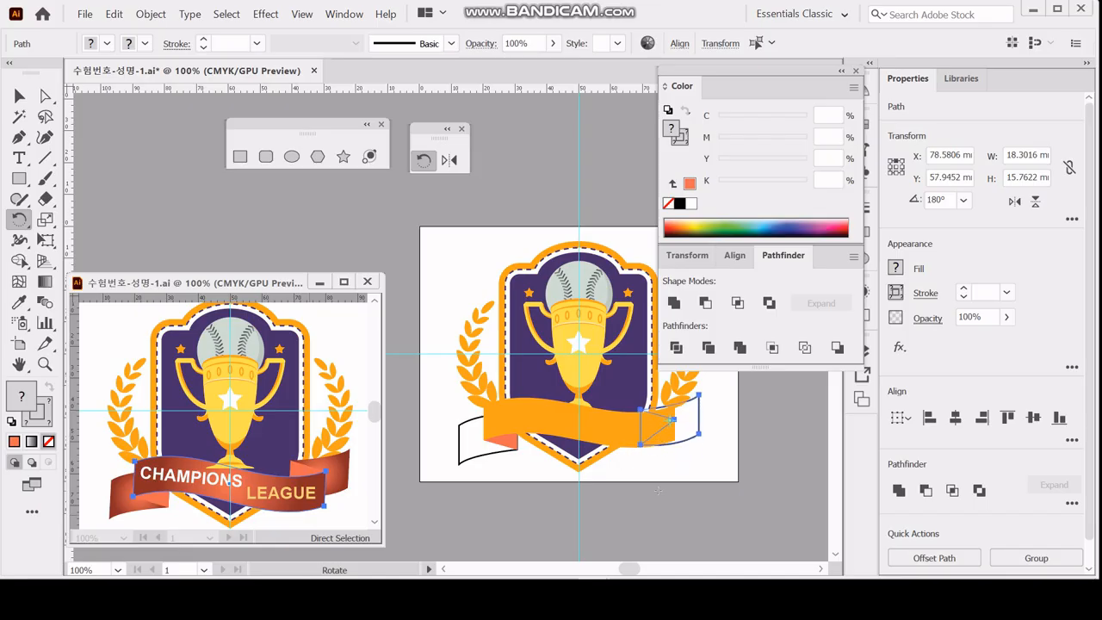
key("Up")
key("Up")
key("Up")
key("Up")
key("Up")
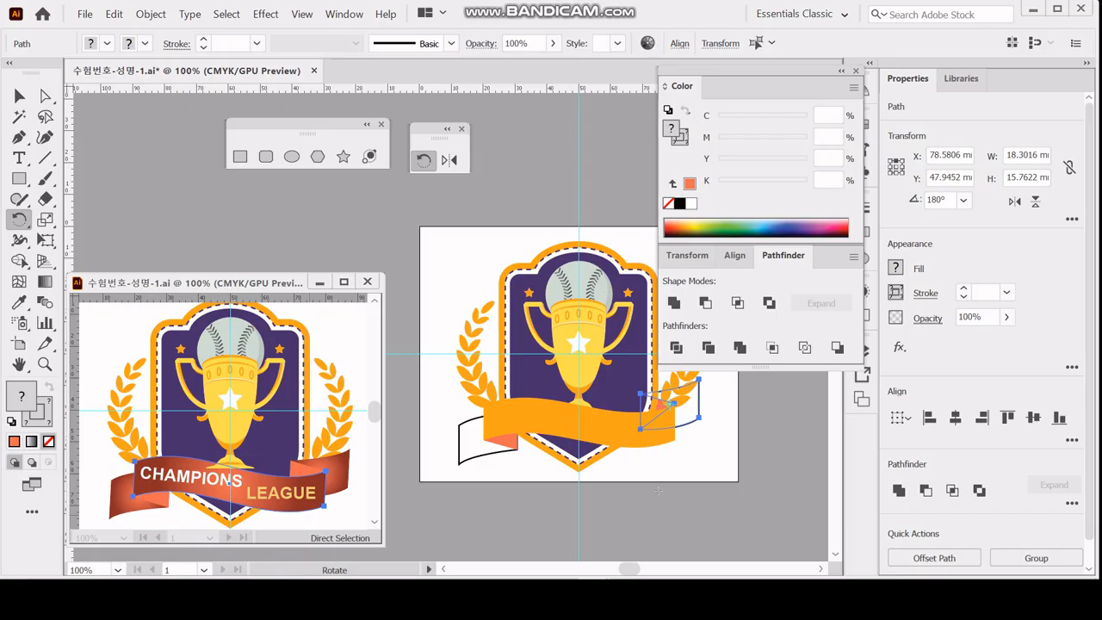
key("Up")
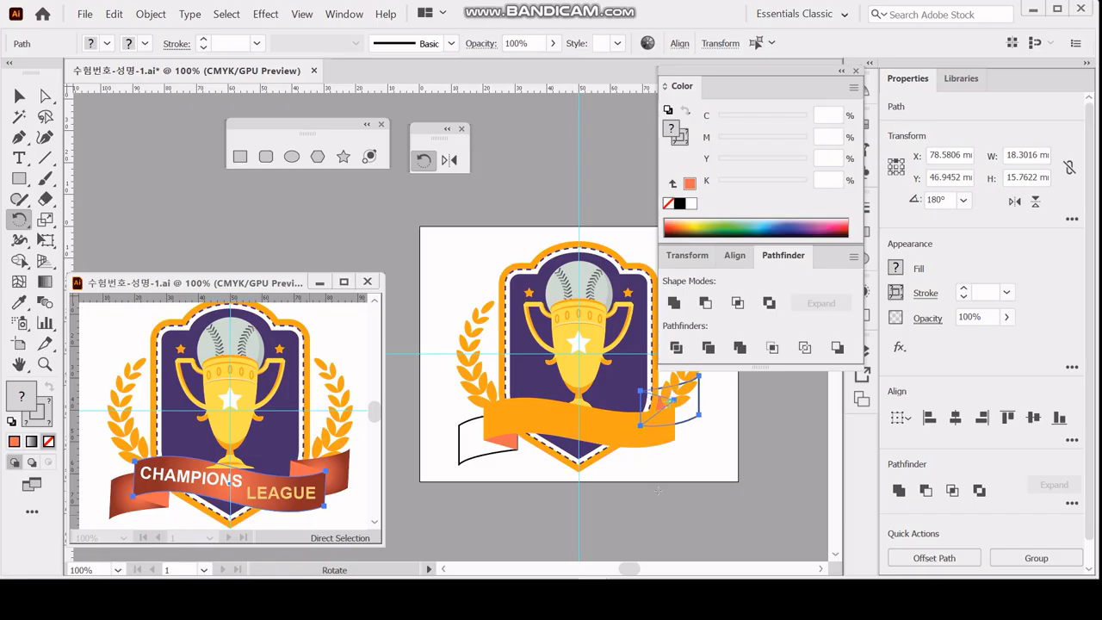
key("Down")
key("Down")
Bring the right tail and fold copy forward two levels, in front of the shield.
key("v")
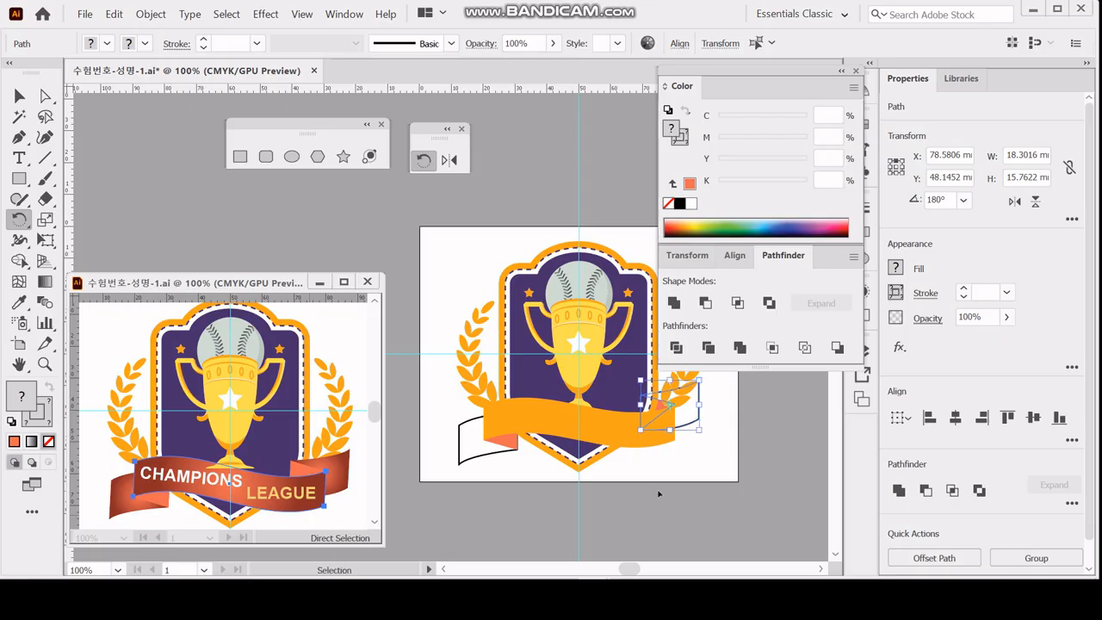
key("ctrl+]")
key("ctrl+]")
key("r")
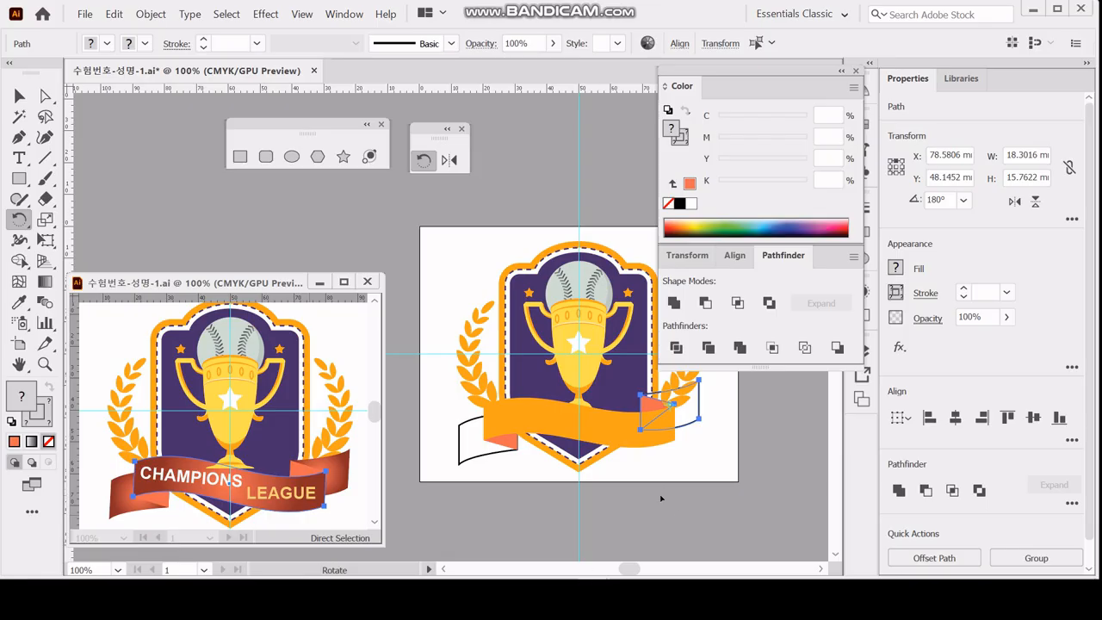
Select the right laurel branch and send it to the back, behind the ribbon's right tail.
left_click(668, 451, "ctrl")
left_click_drag(489, 339, 666, 451)
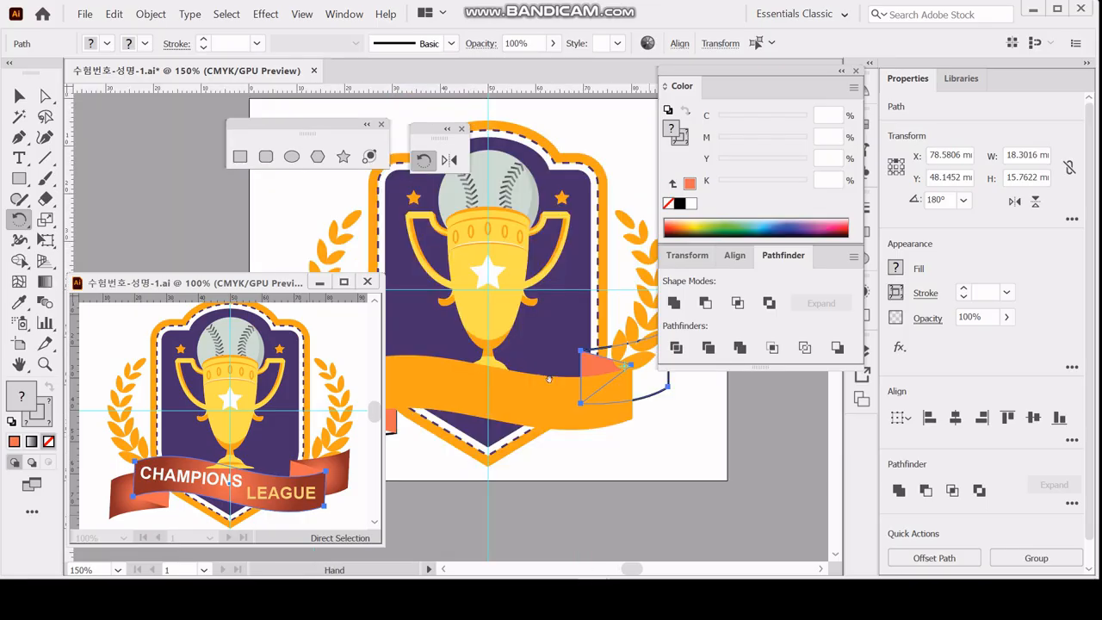
left_click_drag(550, 378, 582, 426)
left_click(684, 450, "ctrl")
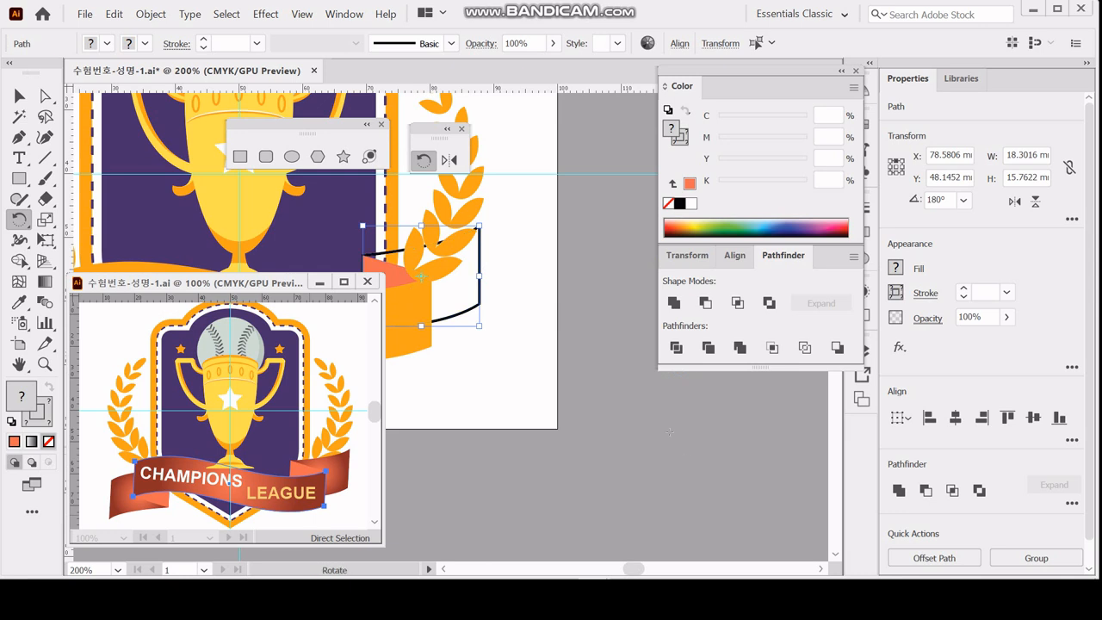
key("space")
key("ctrl")
left_click(500, 341, "ctrl+alt")
left_click_drag(450, 276, 626, 419)
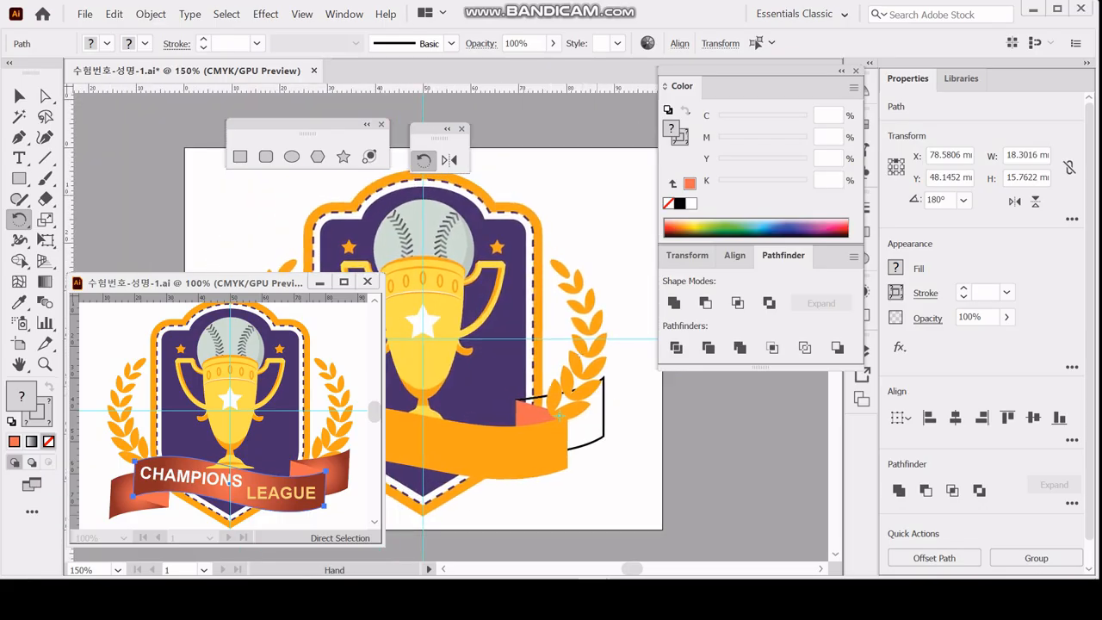
left_click(580, 343, "ctrl")
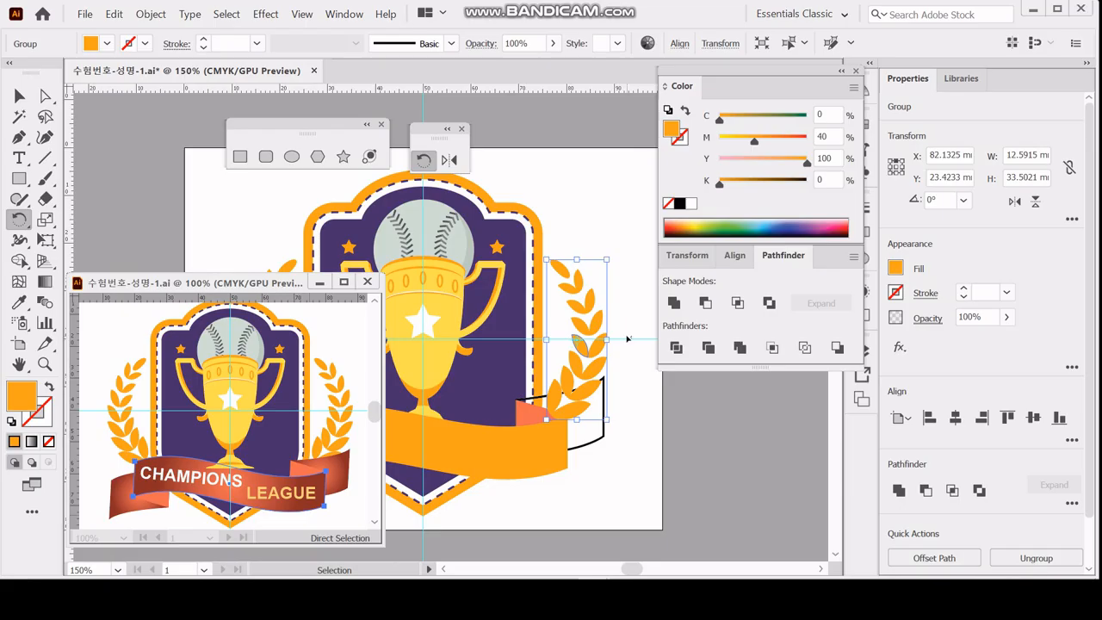
key("ctrl+shift+[")
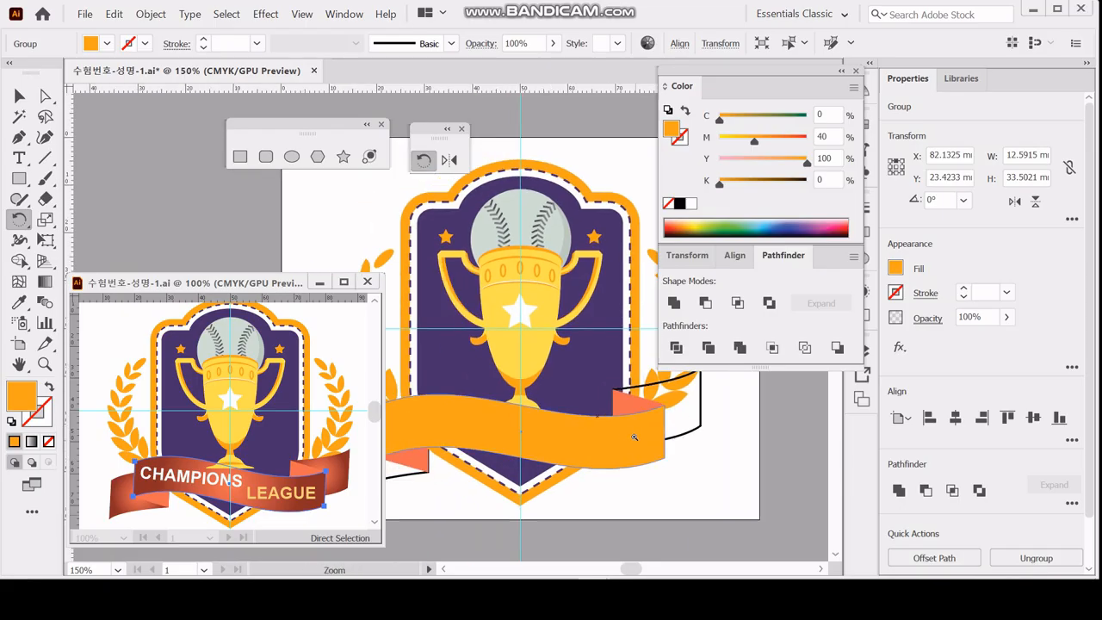
Select the orange ribbon together with both tail outlines and switch to the Gradient tool.
key("ctrl+minus")
left_click_drag(579, 430, 717, 508)
left_click(412, 430, "ctrl")
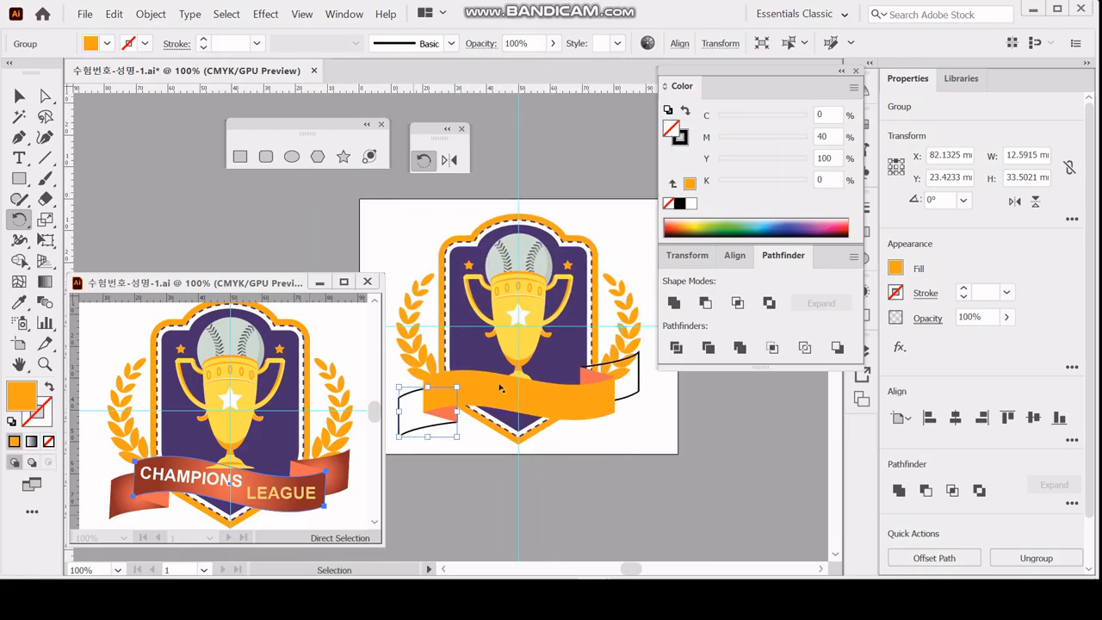
left_click(506, 384, "ctrl+shift")
left_click(638, 390, "ctrl+shift")
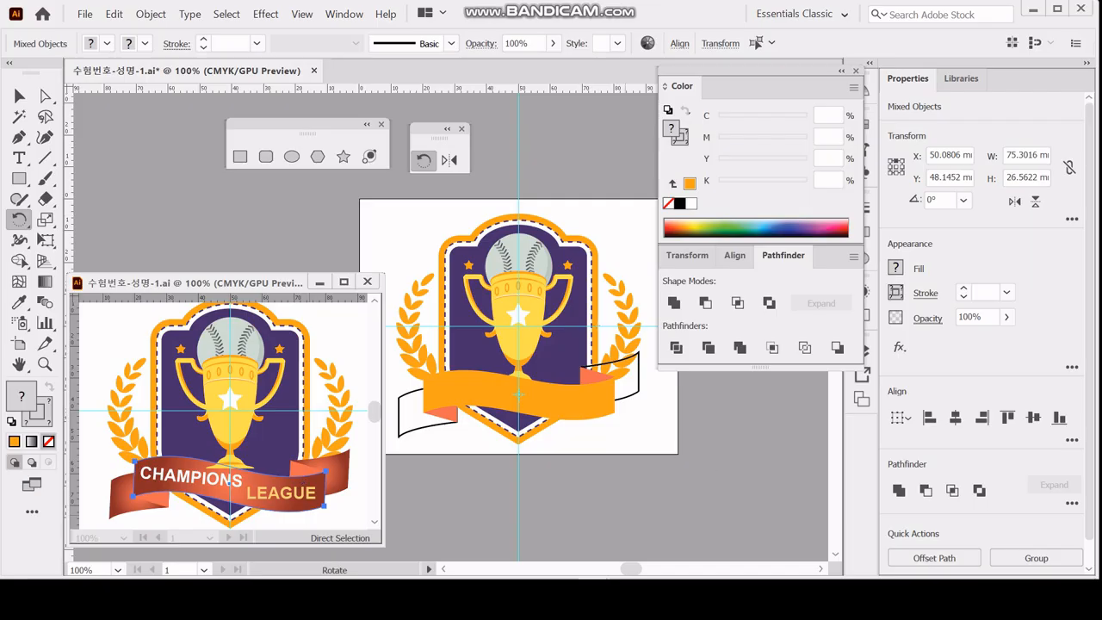
double_click(680, 75)
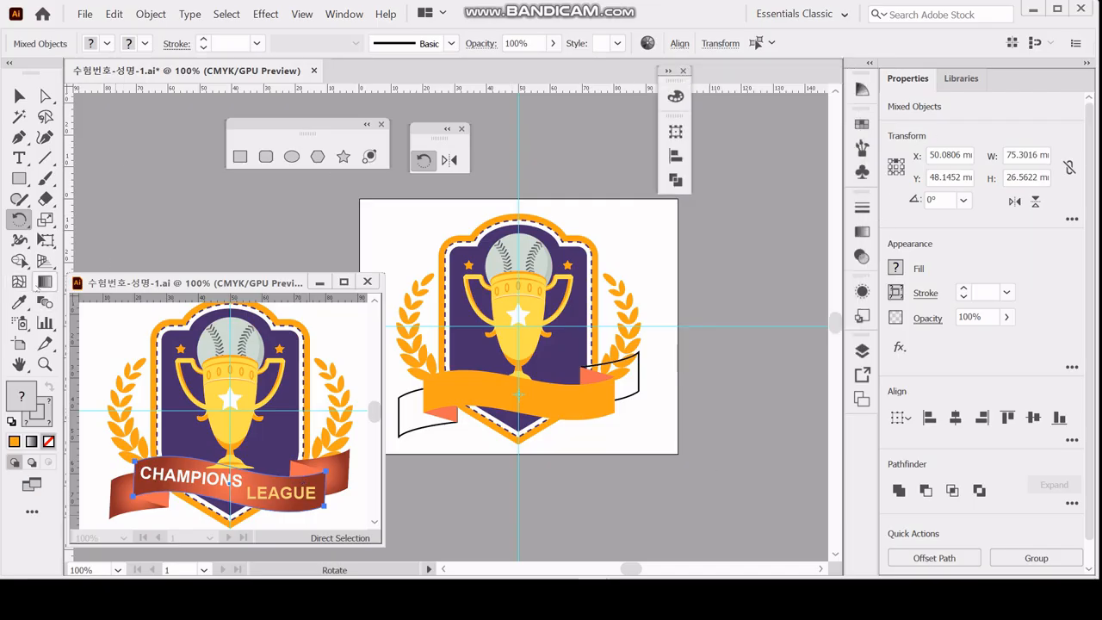
left_click(43, 283)
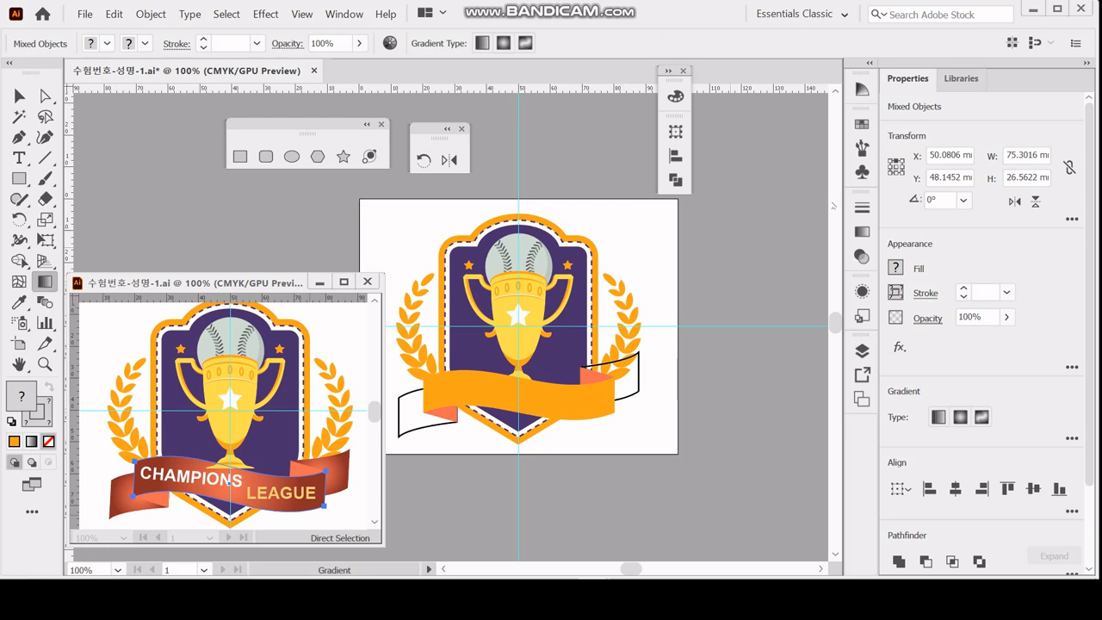
Reselect both tail outlines with the ribbon and fill them with the white-to-black linear gradient.
left_click(420, 431, "ctrl")
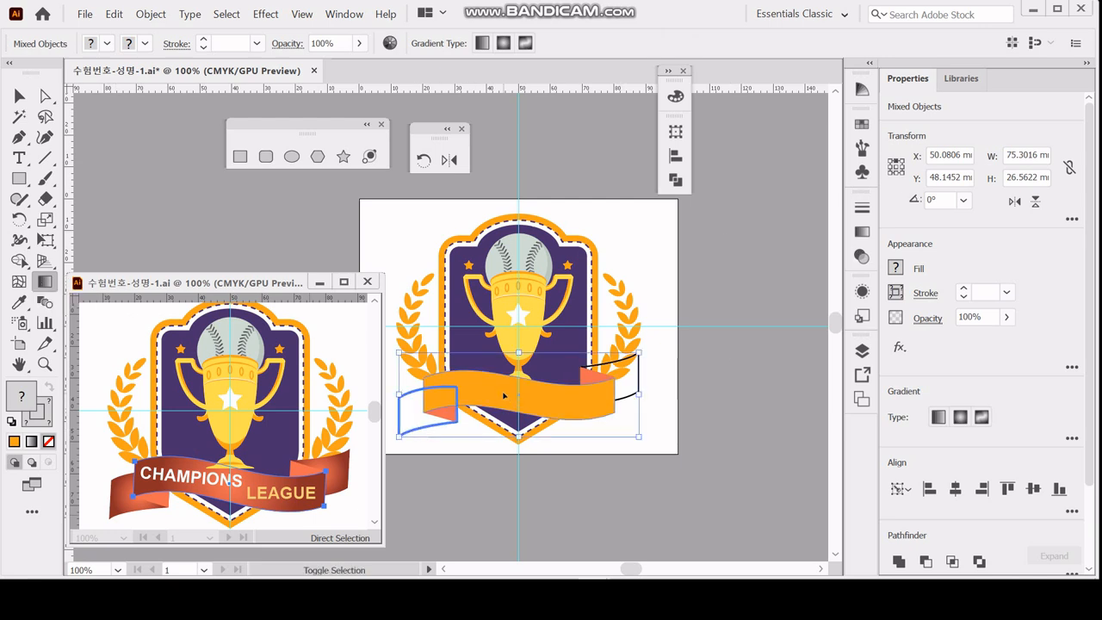
left_click(639, 384, "ctrl+shift")
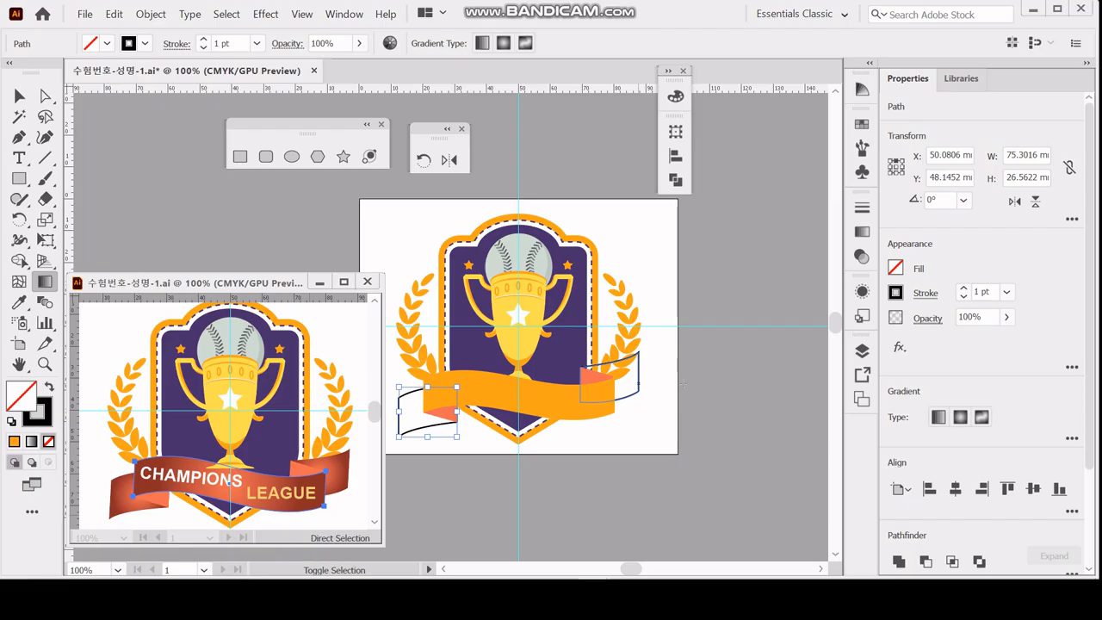
key("ctrl")
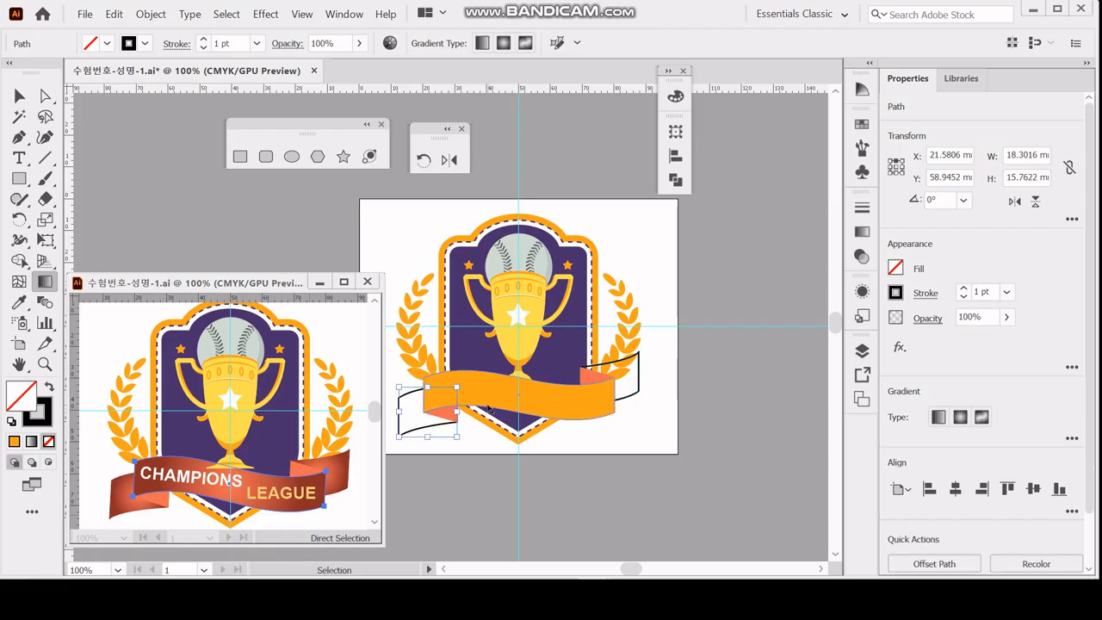
left_click(639, 385, "ctrl+shift")
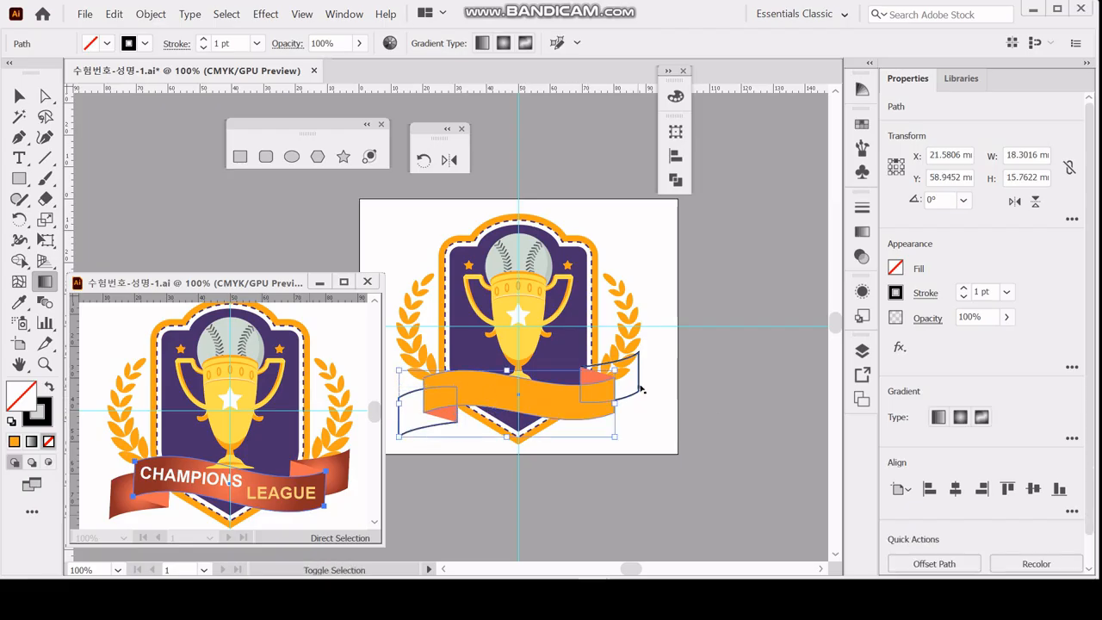
left_click(861, 231)
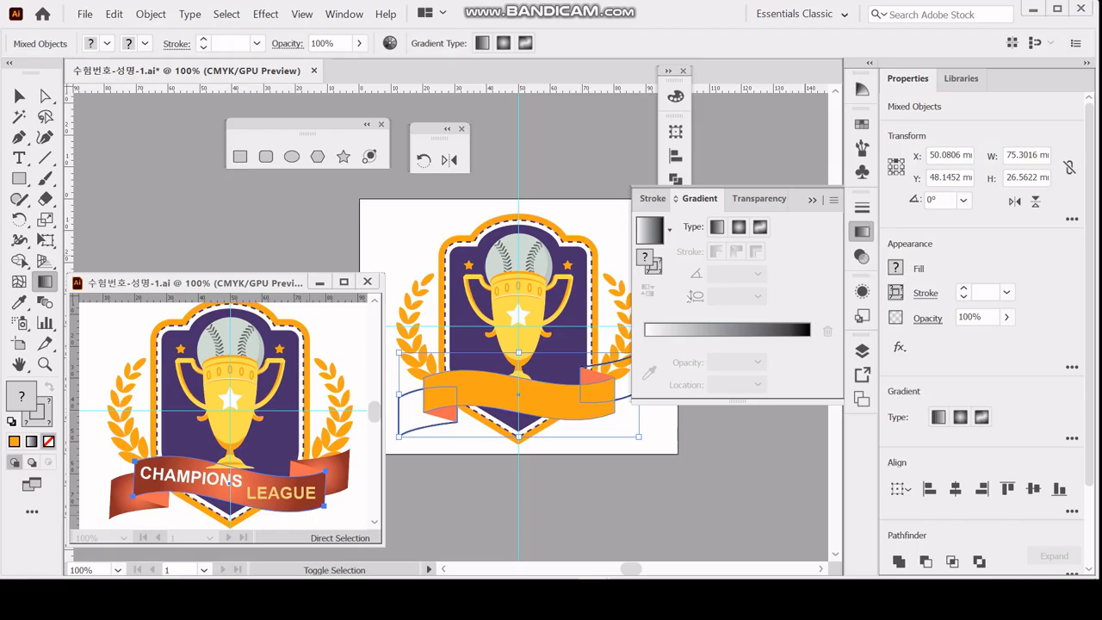
left_click(651, 230)
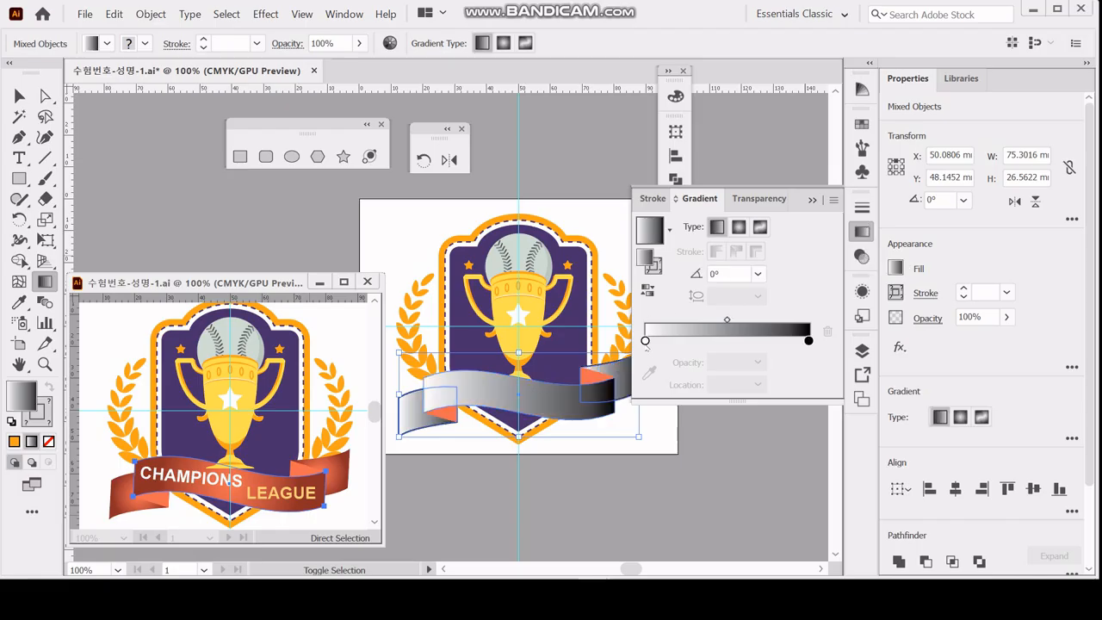
Set the white starting colour stop of the ribbon and tail gradient to CMYK 0, 70, 70, 0.
left_click(645, 341)
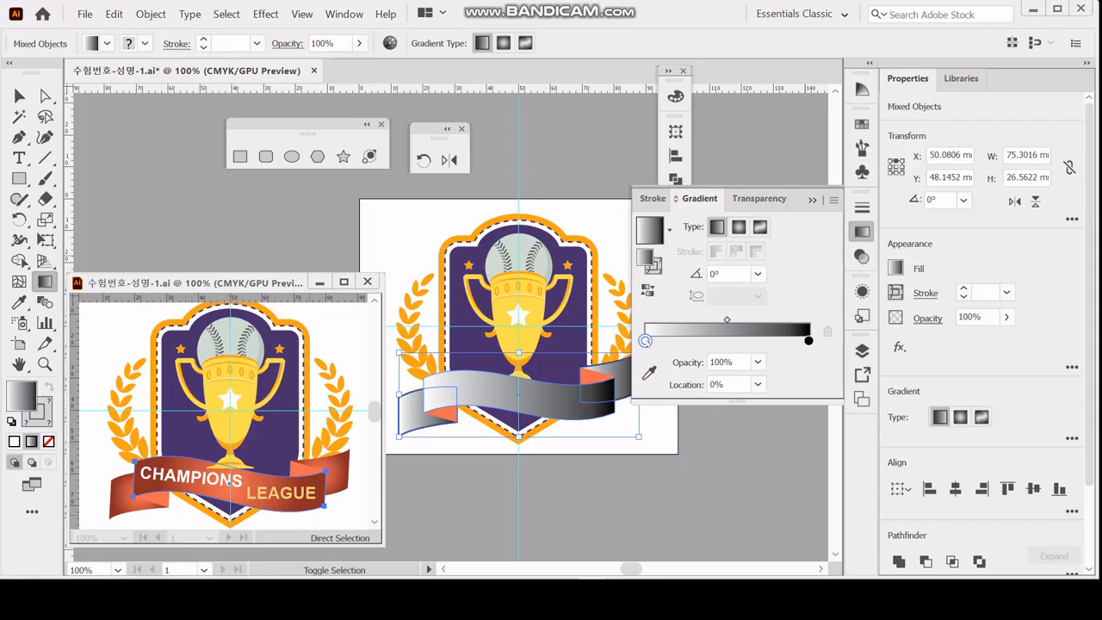
double_click(645, 341)
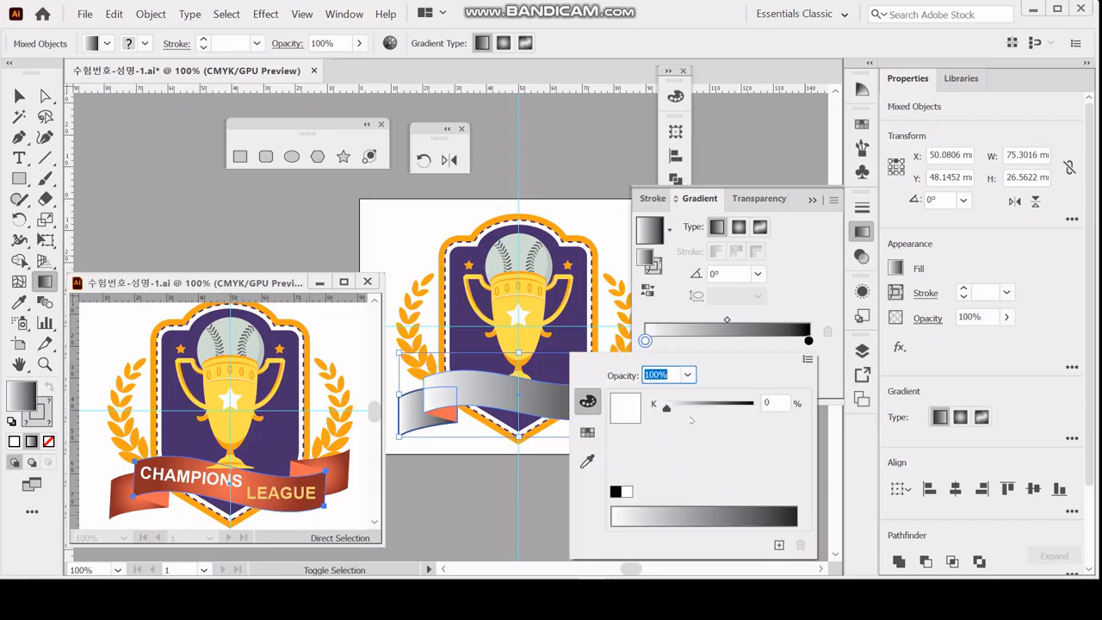
left_click(807, 358)
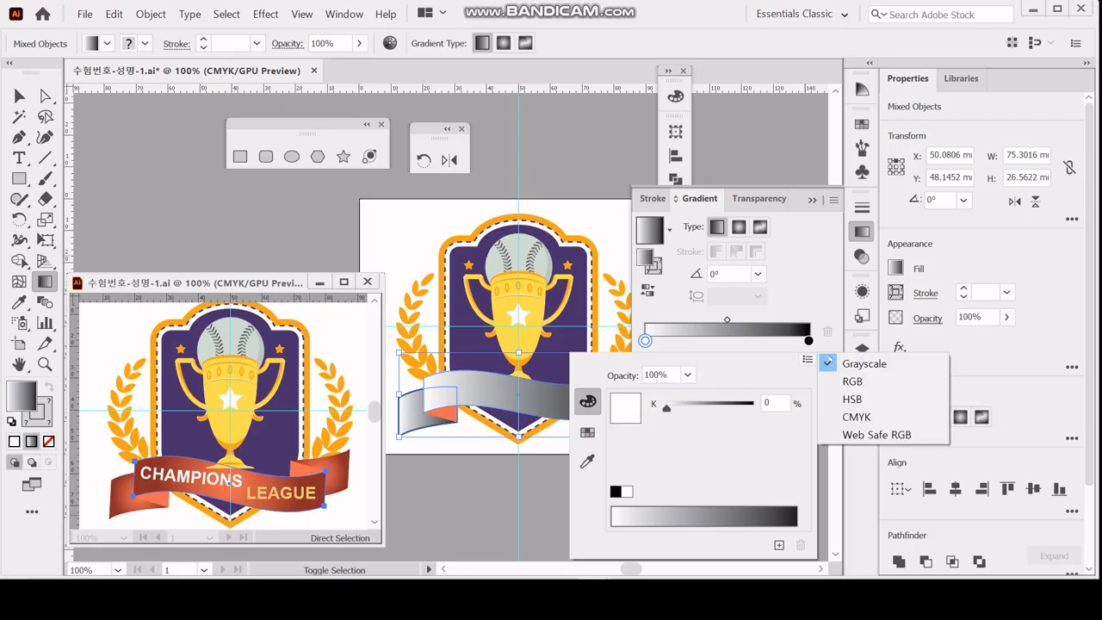
left_click(852, 412)
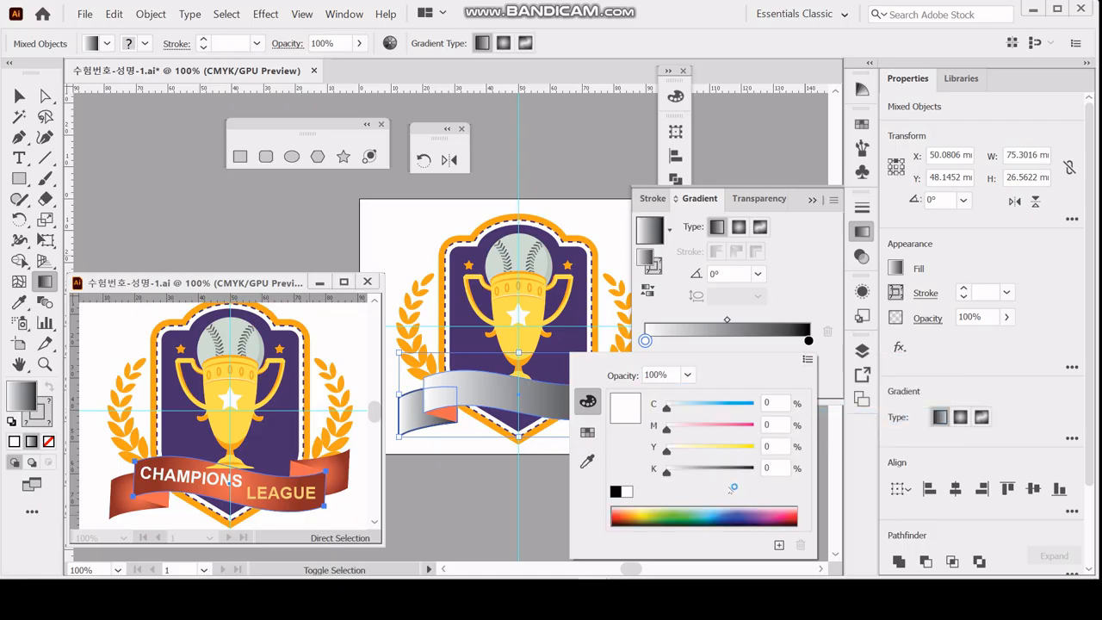
left_click(772, 423)
type("70")
key("Tab")
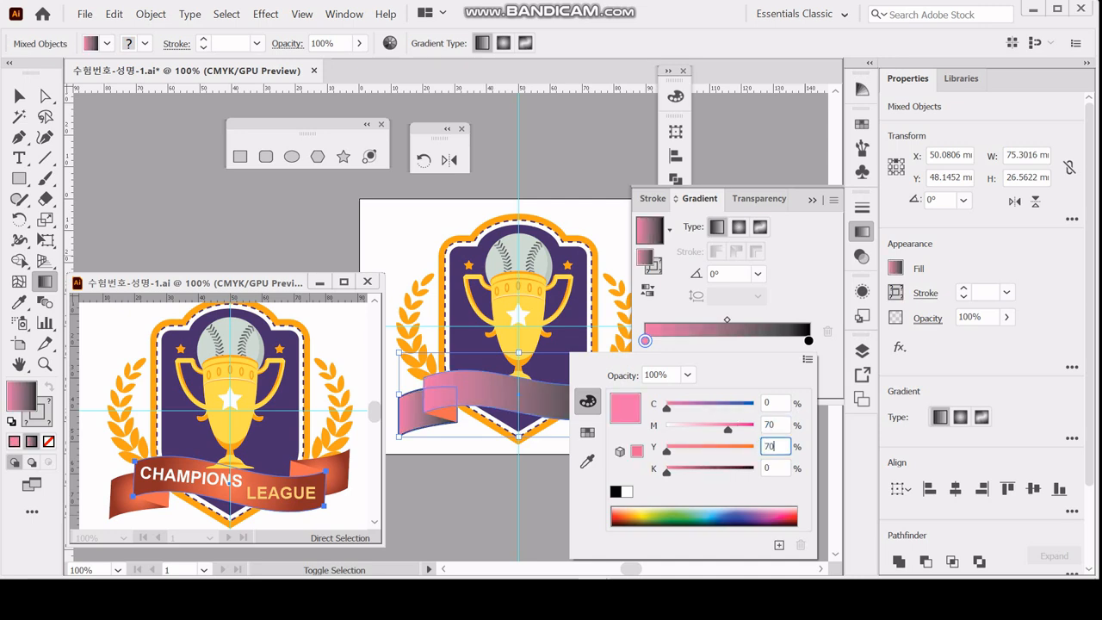
type("70")
key("Tab")
left_click(828, 313)
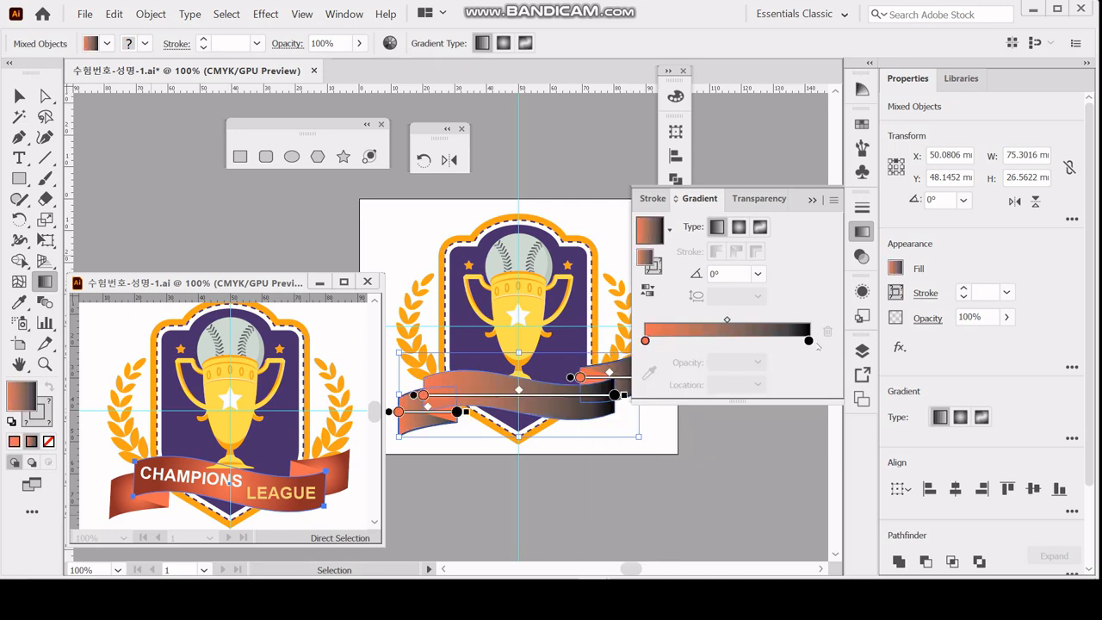
Set the black ending colour stop of the gradient to CMYK 0, 80, 70, 50.
left_click(808, 341)
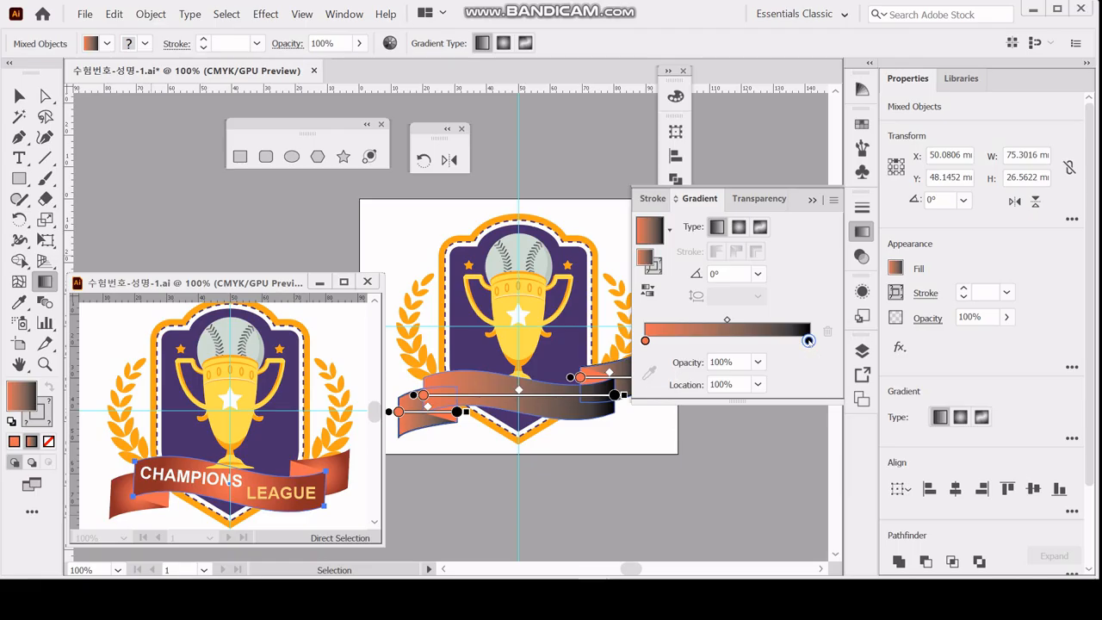
double_click(804, 345)
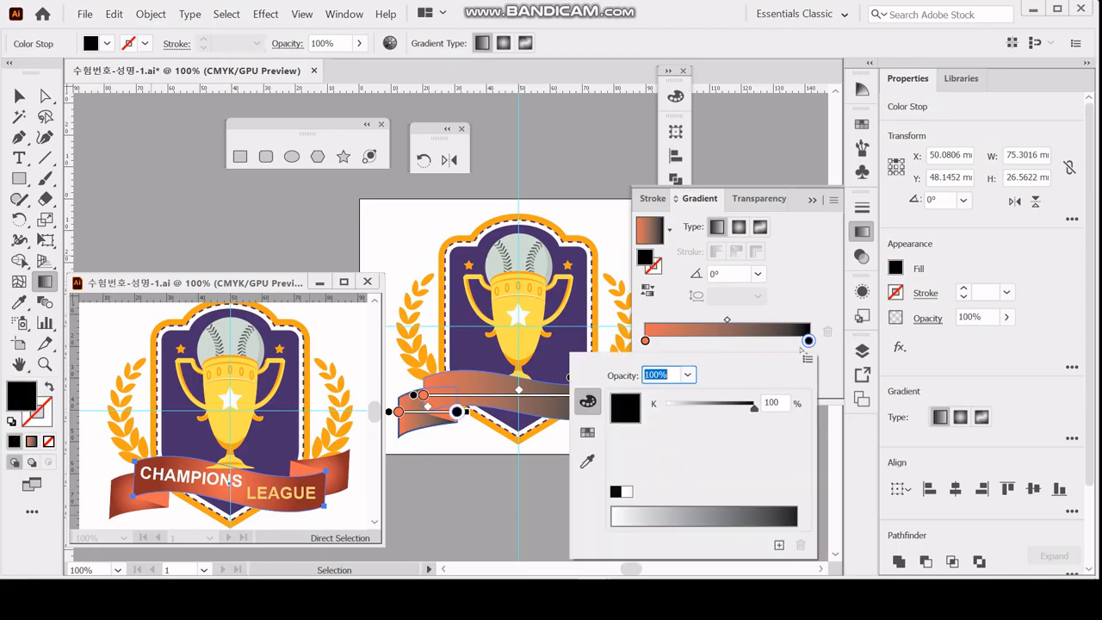
left_click(807, 360)
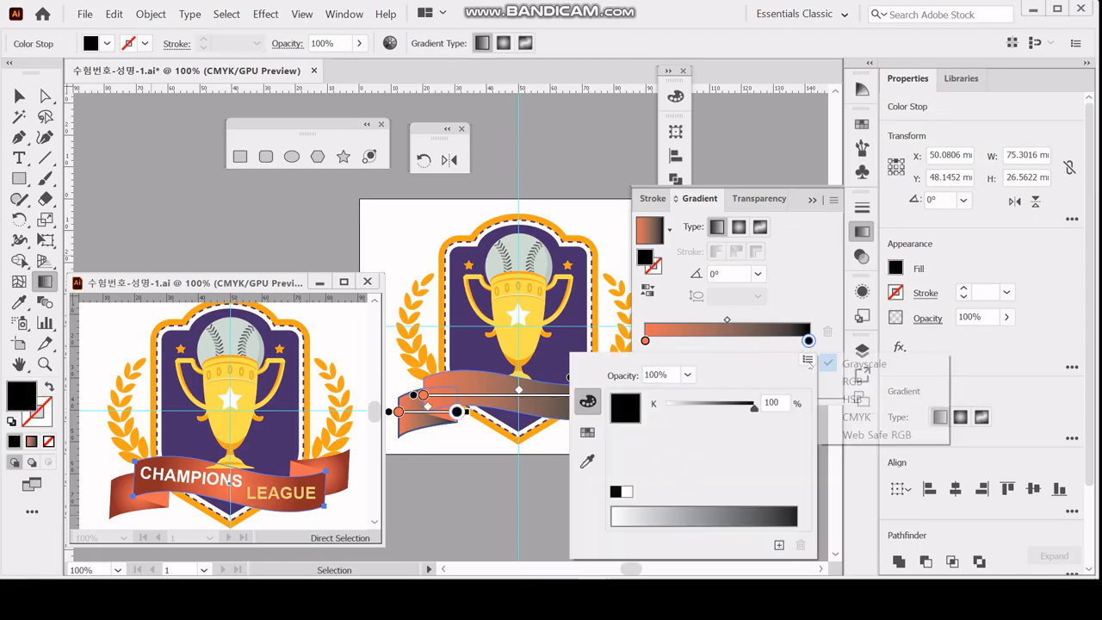
left_click(855, 417)
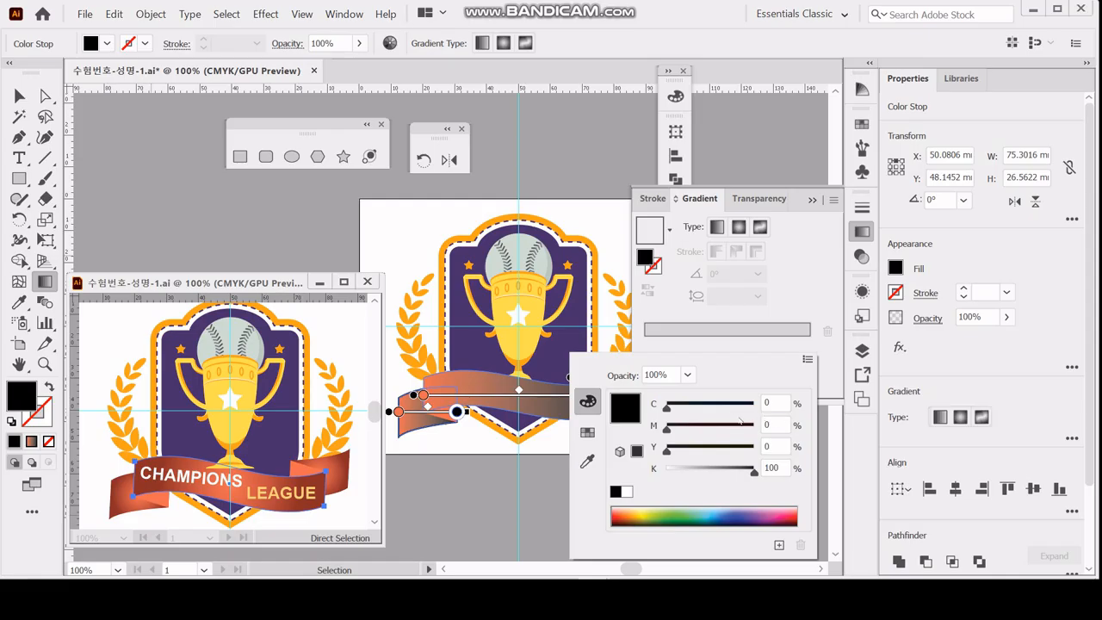
left_click(705, 419)
type("80")
key("Tab")
type("70")
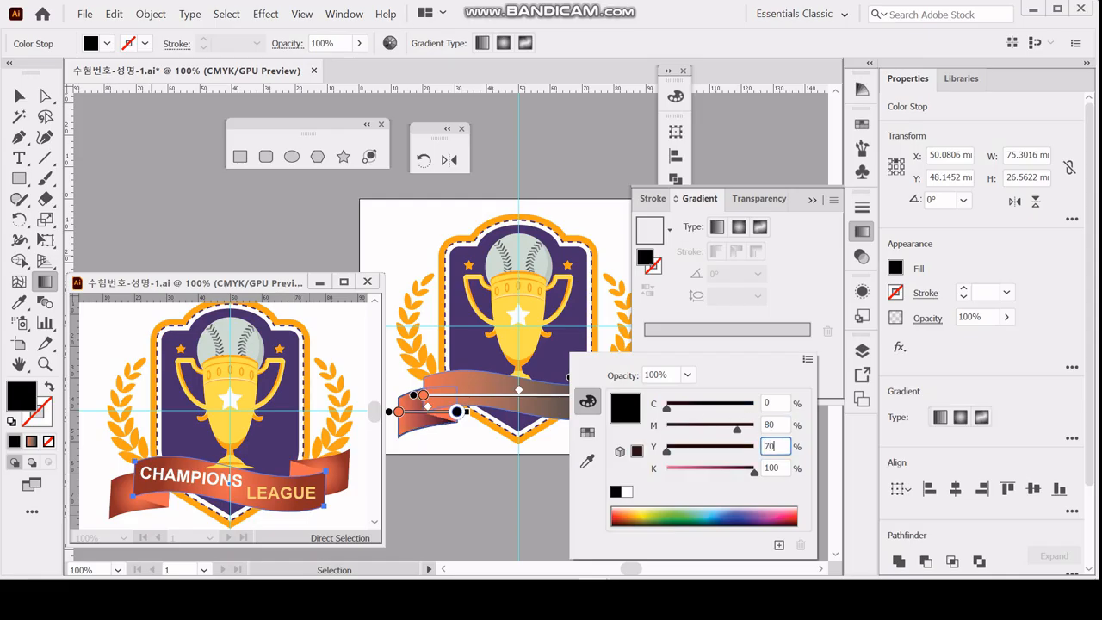
key("Tab")
type("50")
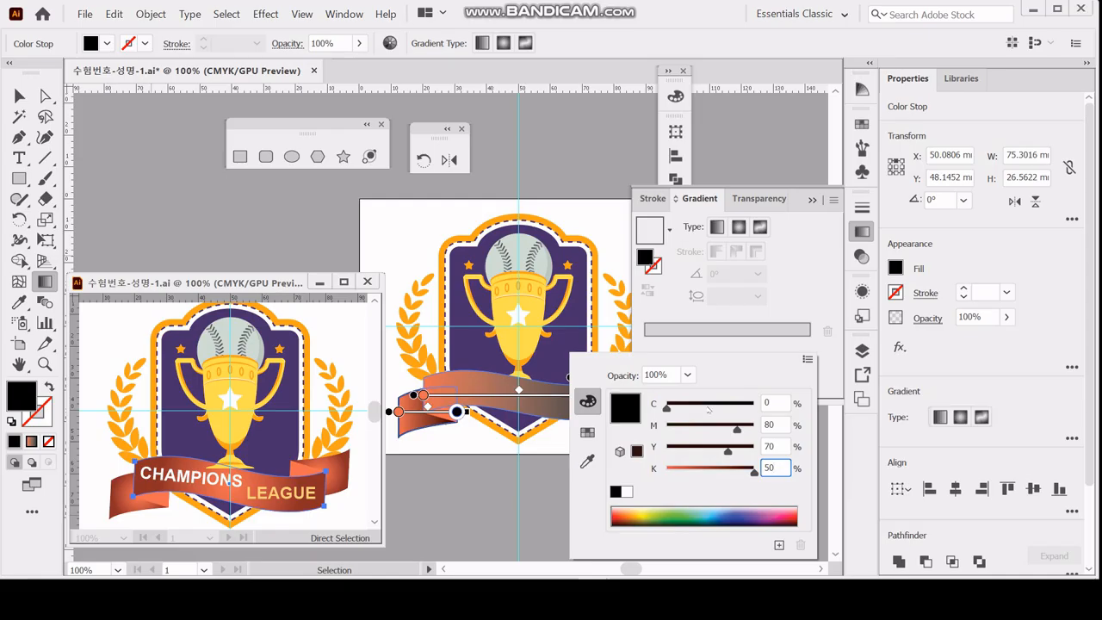
key("Return")
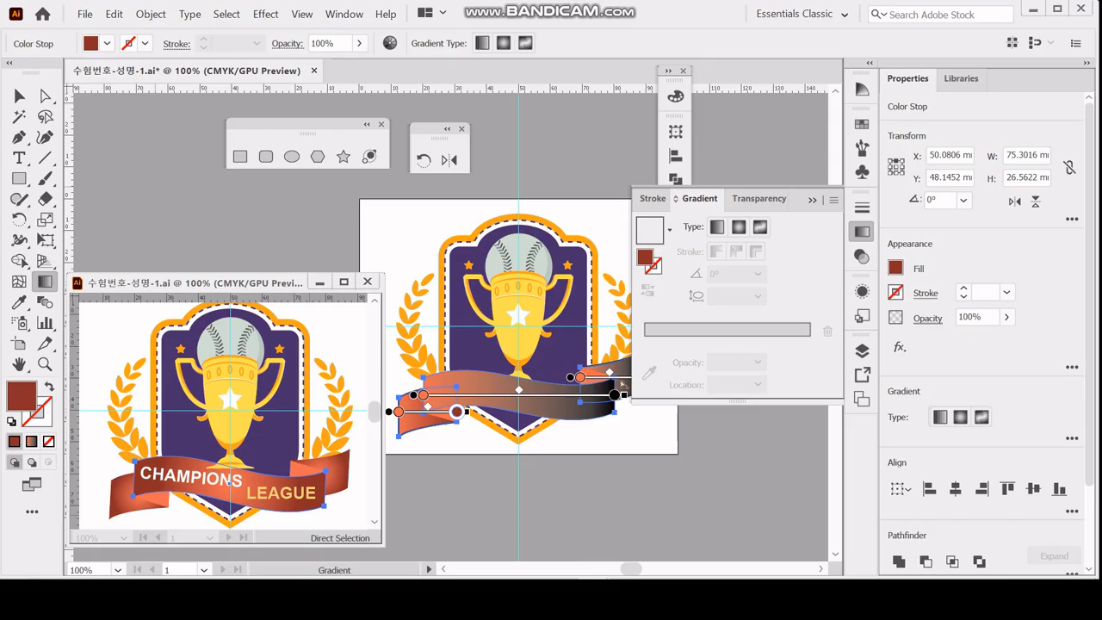
Apply the dark red end stop to the ribbon and both tails and make their gradient radial.
left_click(615, 395)
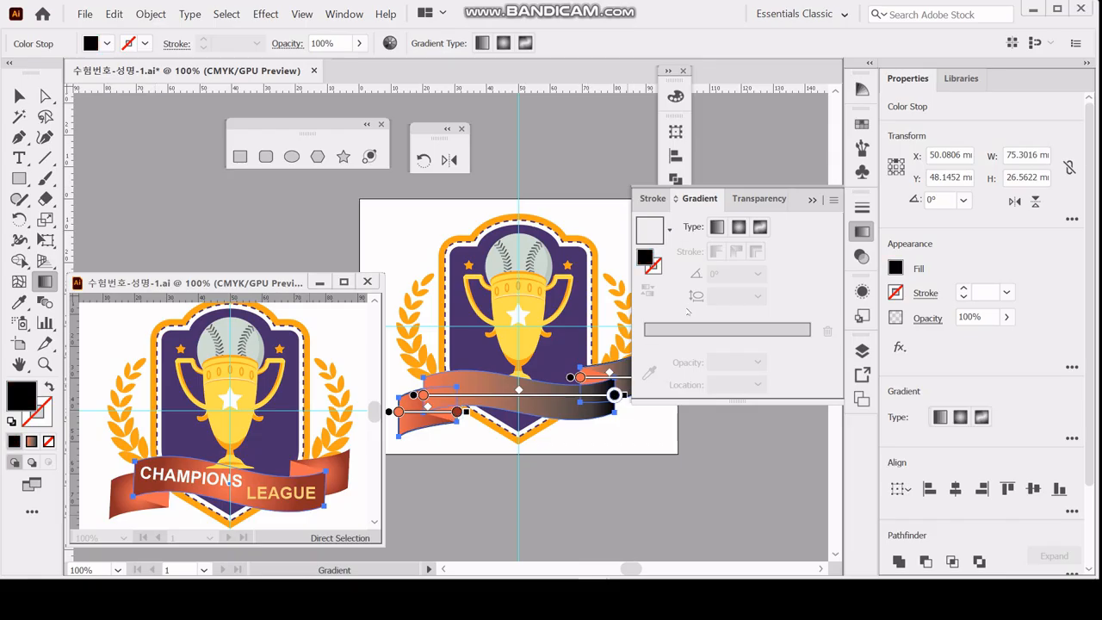
key("ctrl+z")
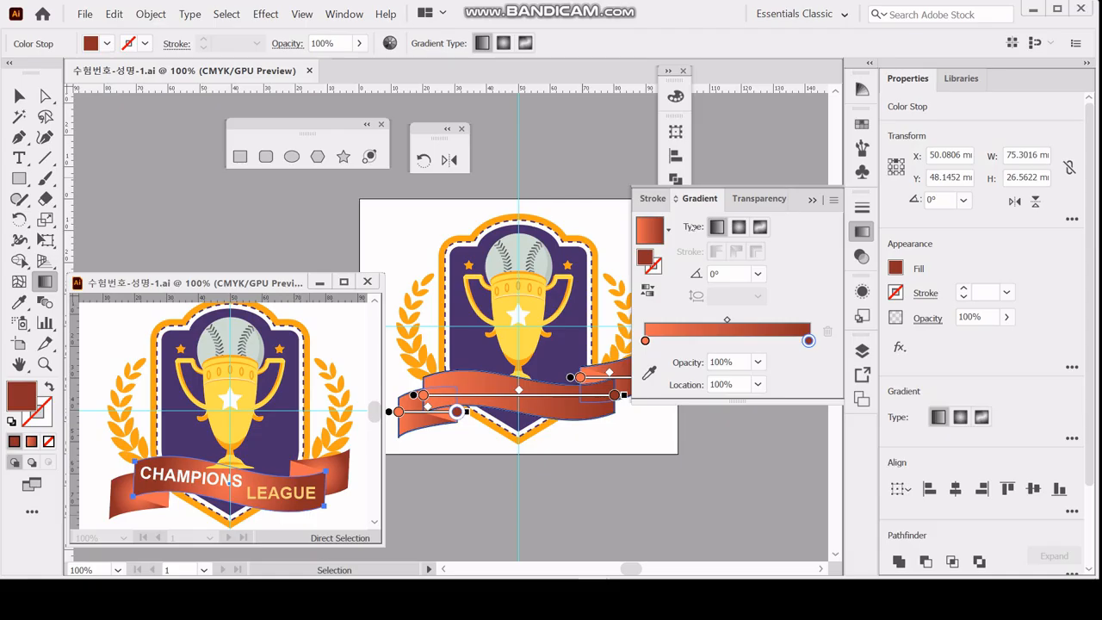
left_click(737, 227)
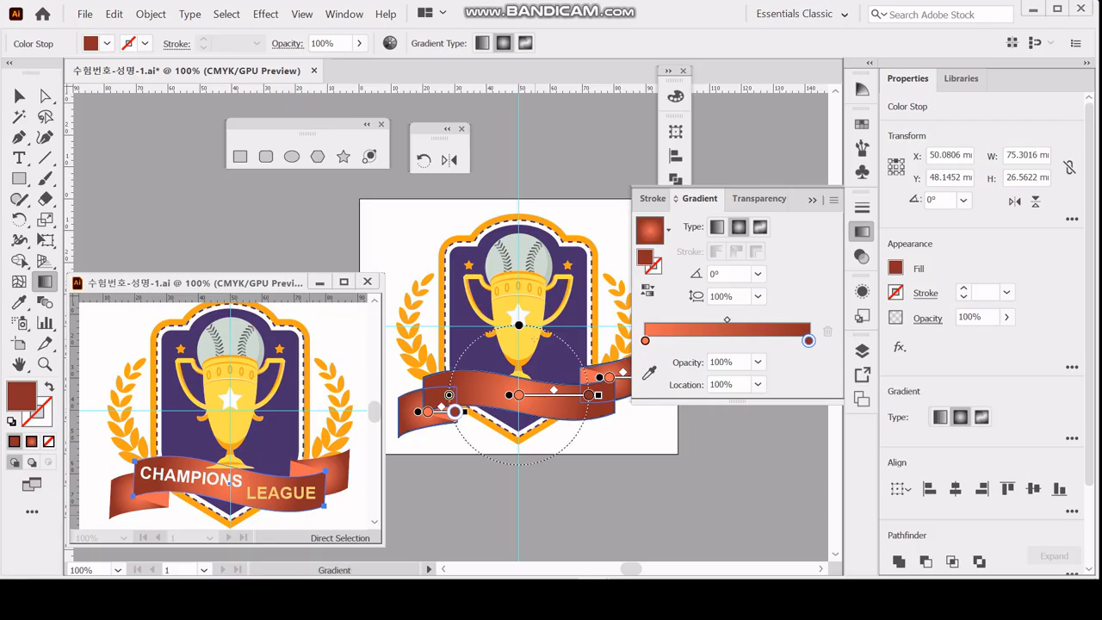
Remove the black stroke from the waved ribbon and both tails, and close the gradient settings.
left_click(449, 445, "ctrl")
left_click_drag(410, 449, 432, 429)
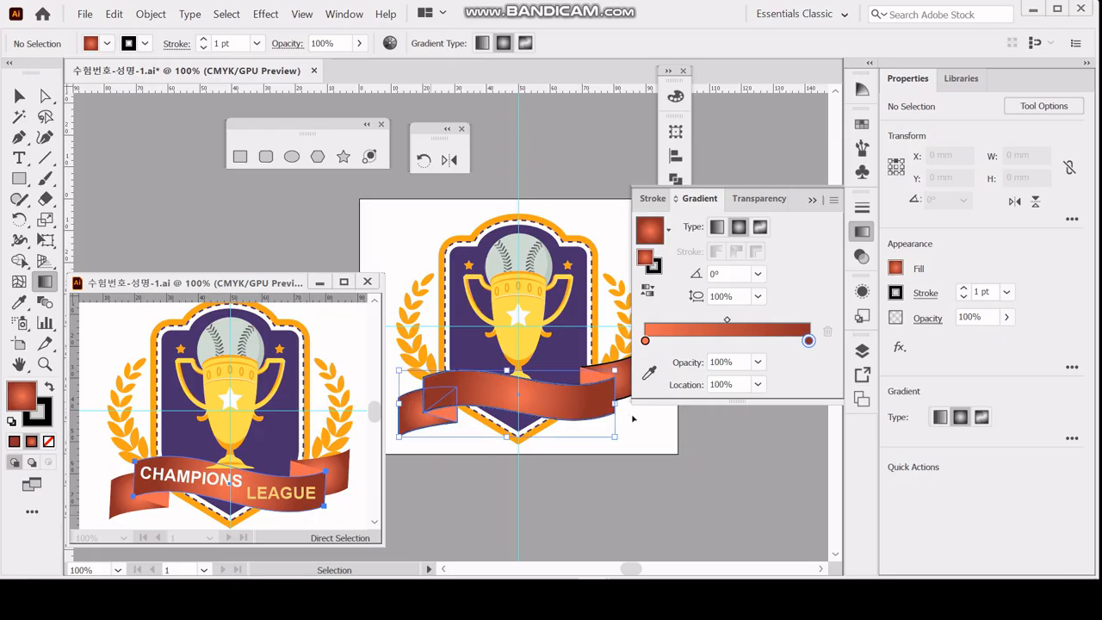
left_click(626, 388, "ctrl+shift")
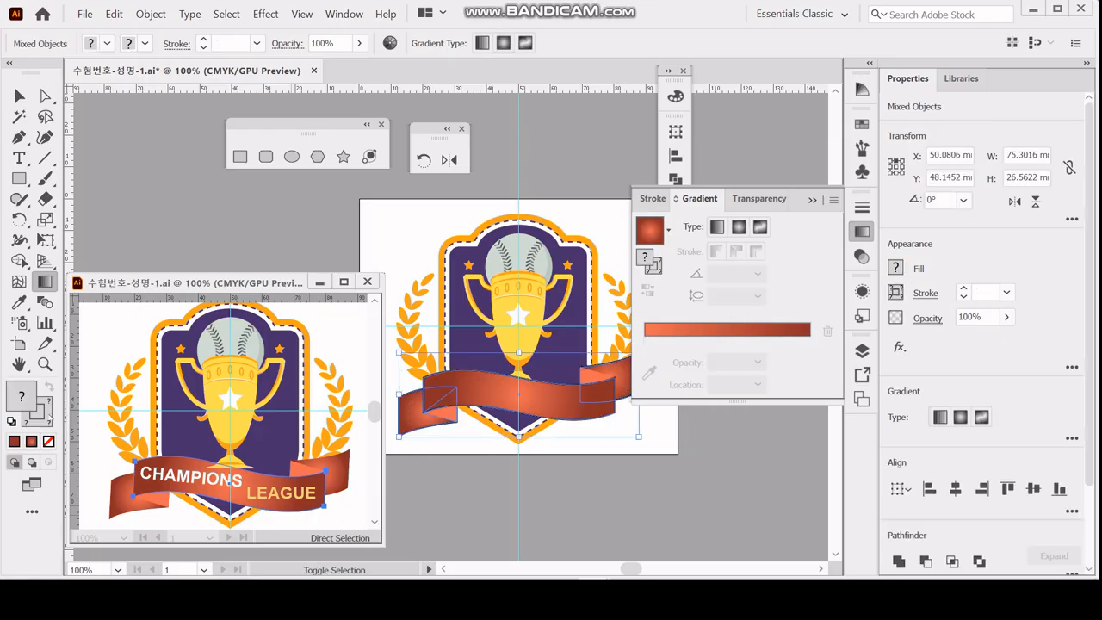
left_click(46, 422)
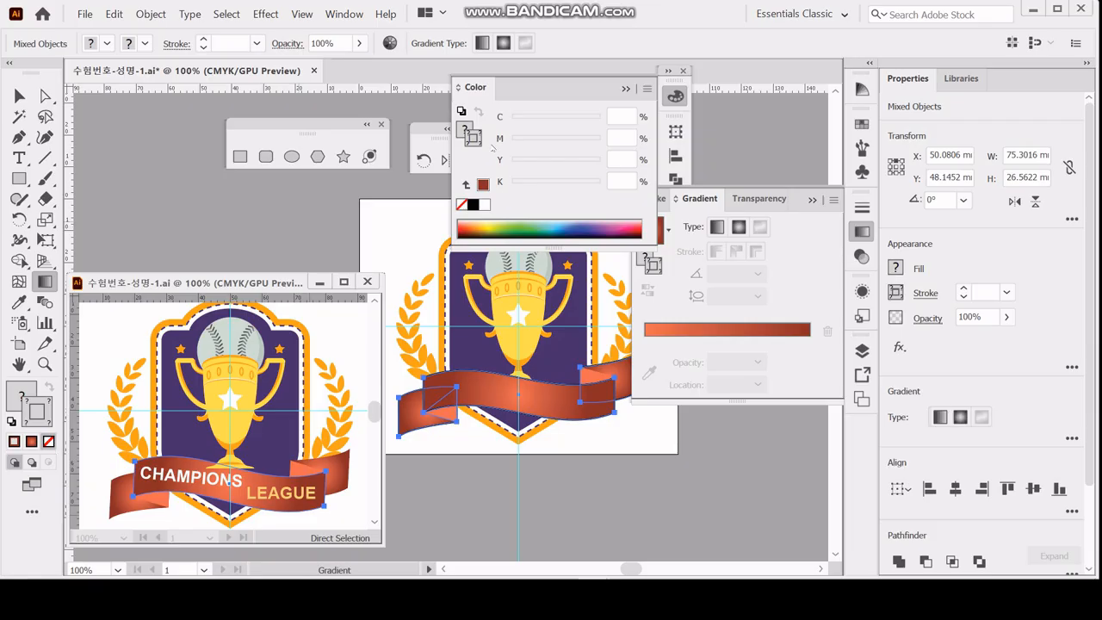
left_click(410, 415, "ctrl")
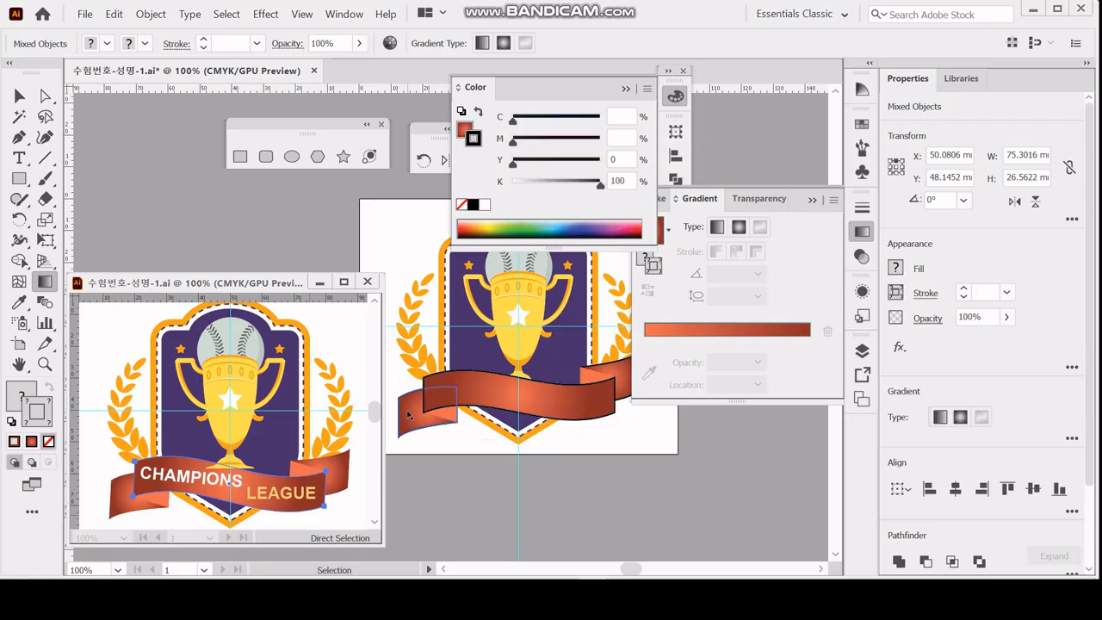
left_click(489, 393, "ctrl+shift")
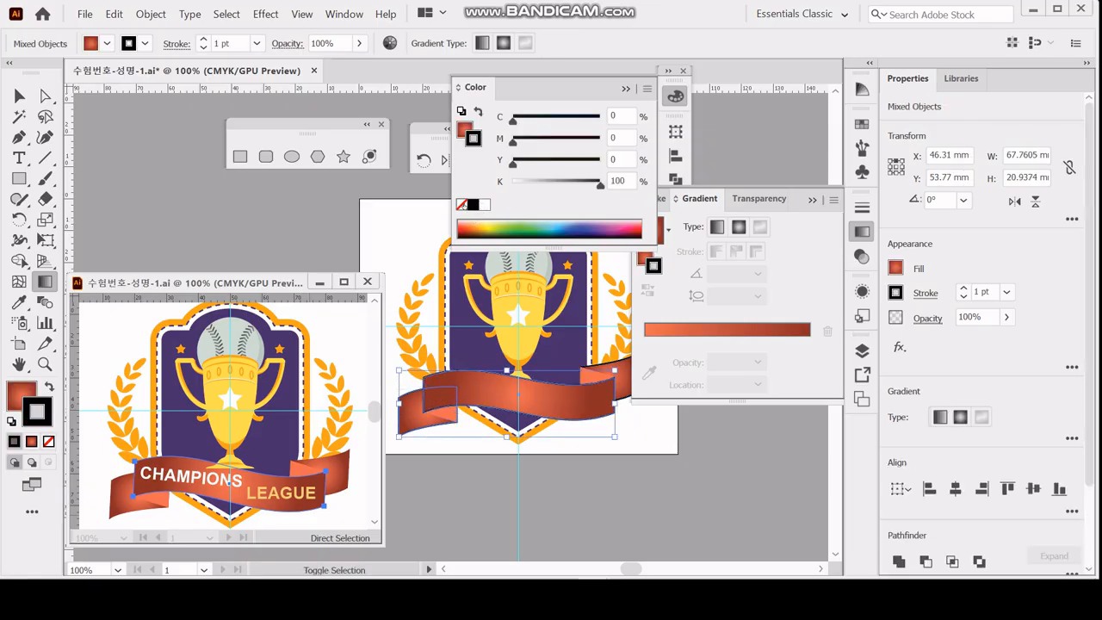
left_click(463, 204)
left_click(635, 447)
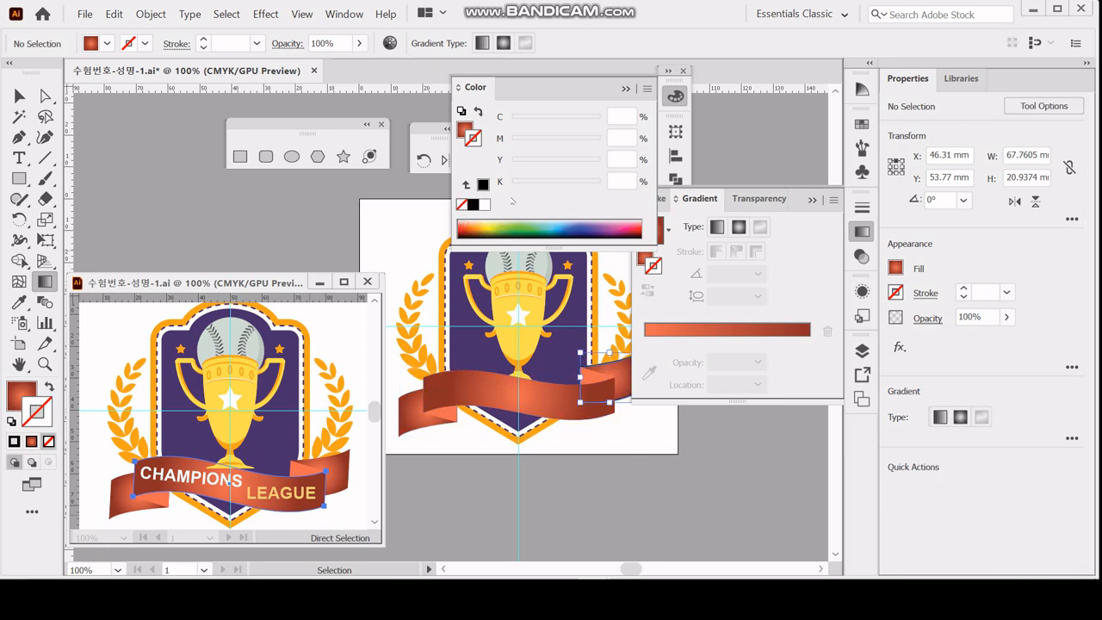
left_click(463, 204)
left_click(674, 497, "ctrl")
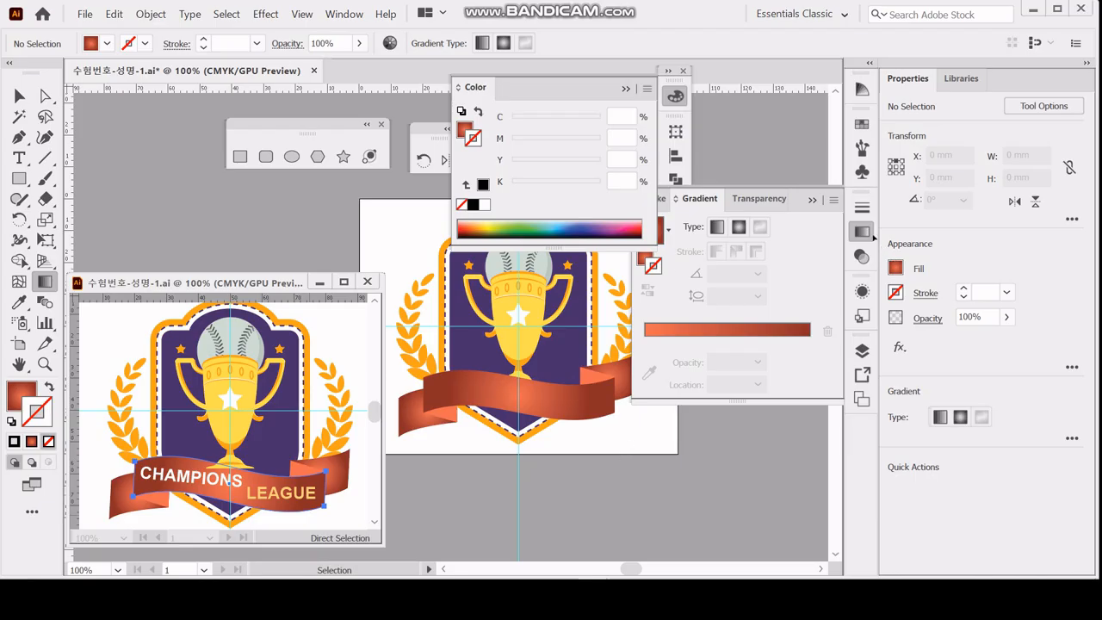
left_click(862, 232)
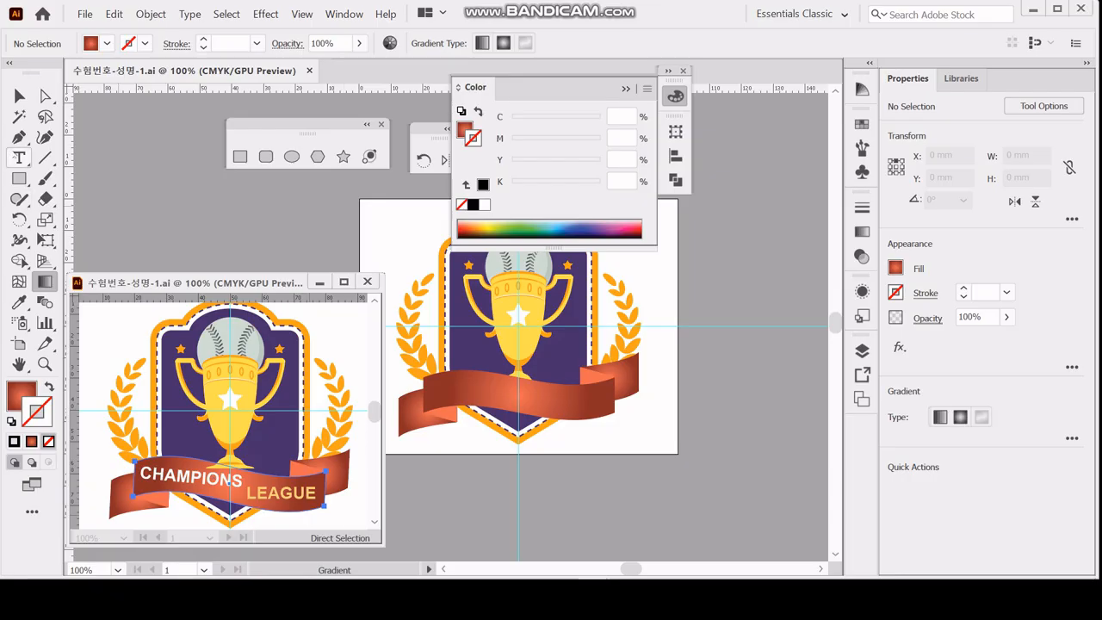
Place a new point text at the left end of the ribbon with the Type tool.
left_click(19, 158)
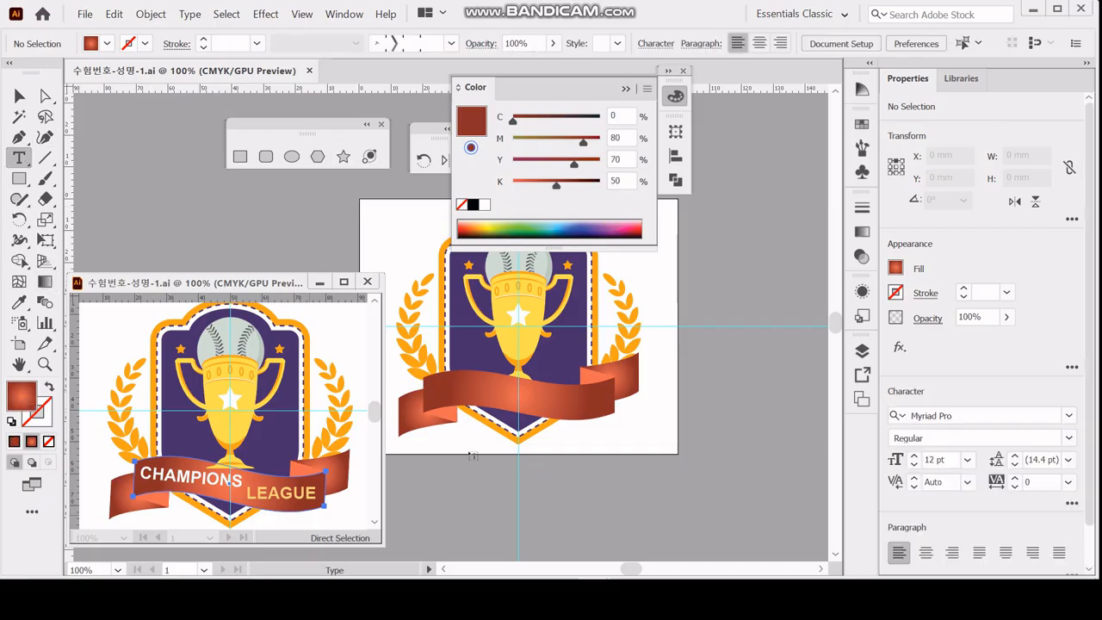
left_click(445, 389)
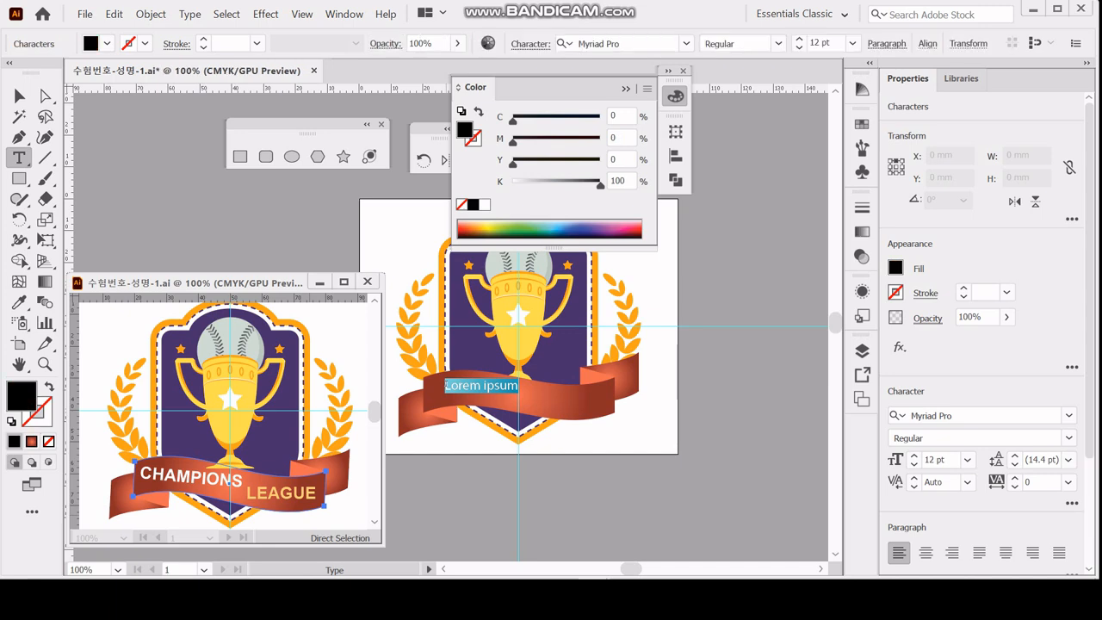
key("ctrl+z")
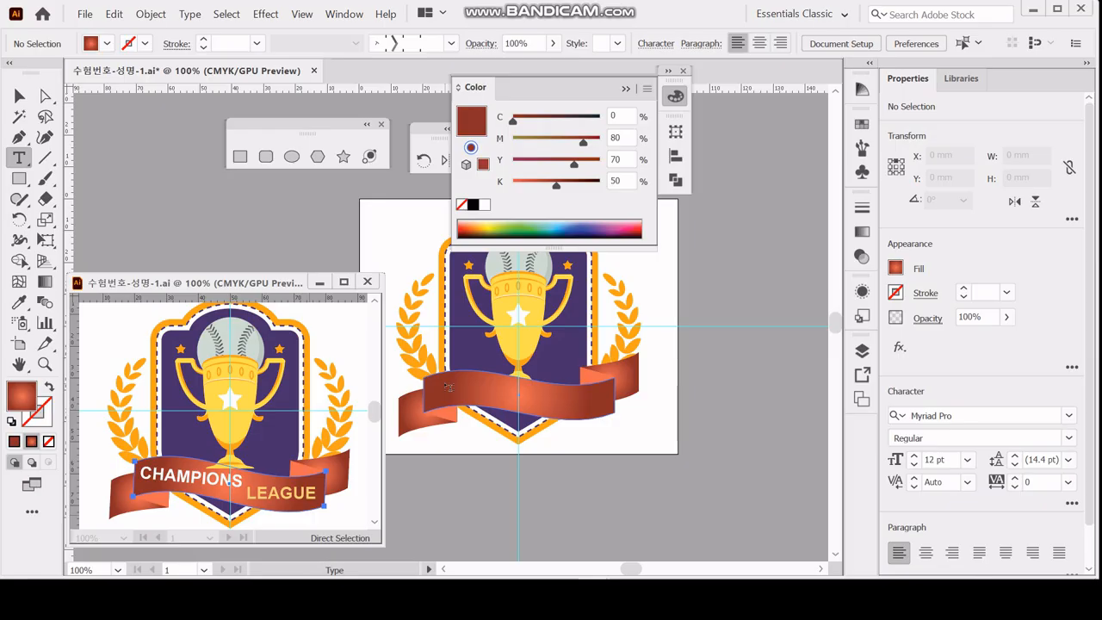
left_click(447, 386)
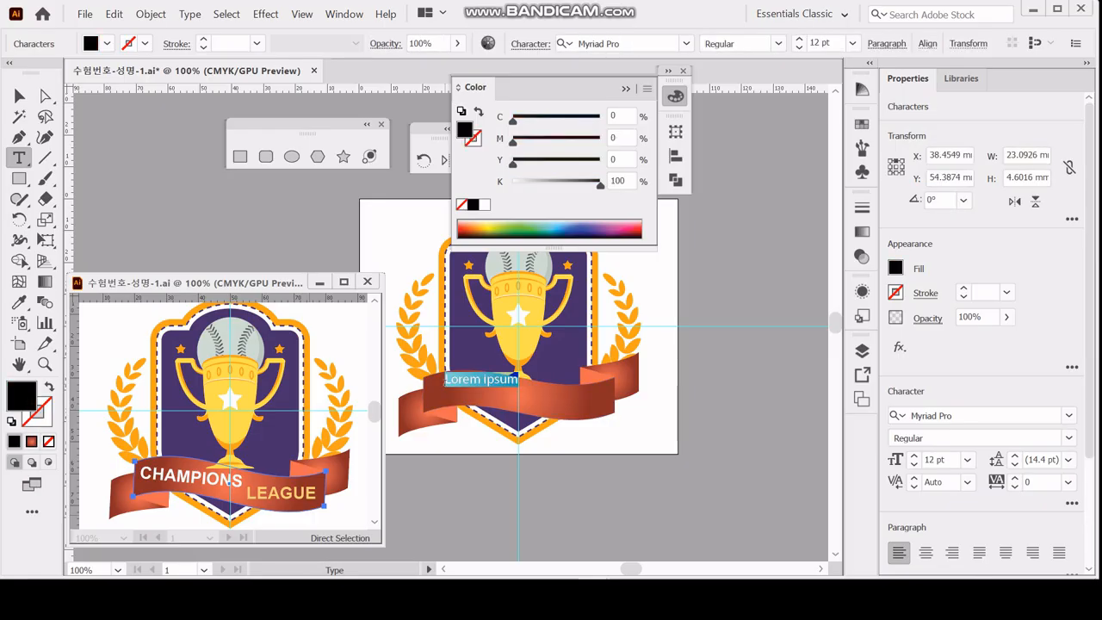
Change the ribbon text's font to Arial Bold.
key("ctrl+t")
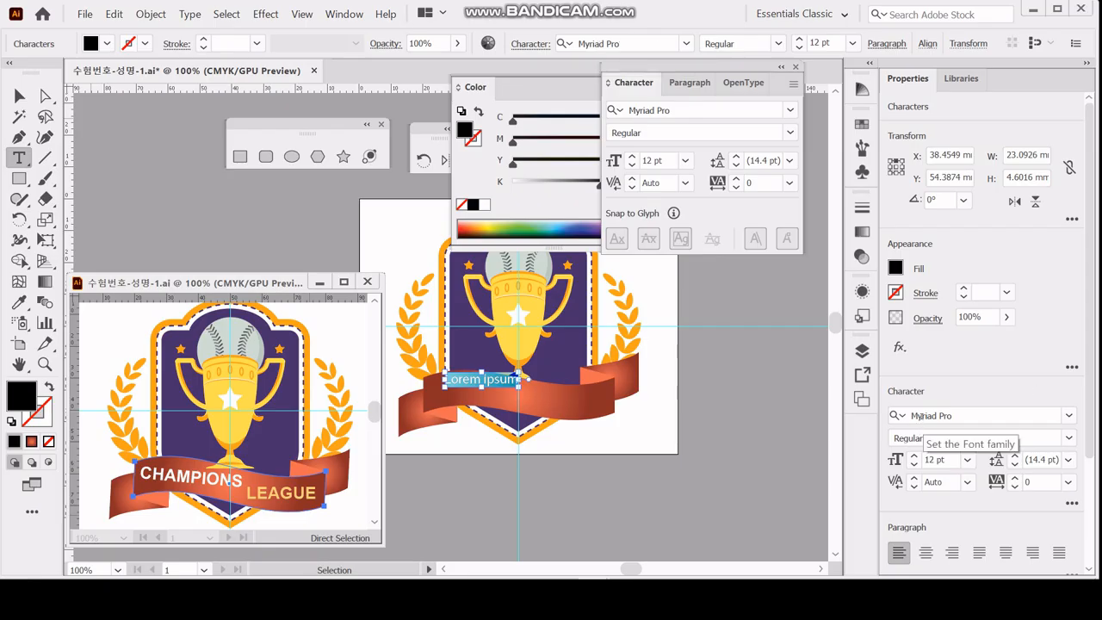
left_click(668, 110)
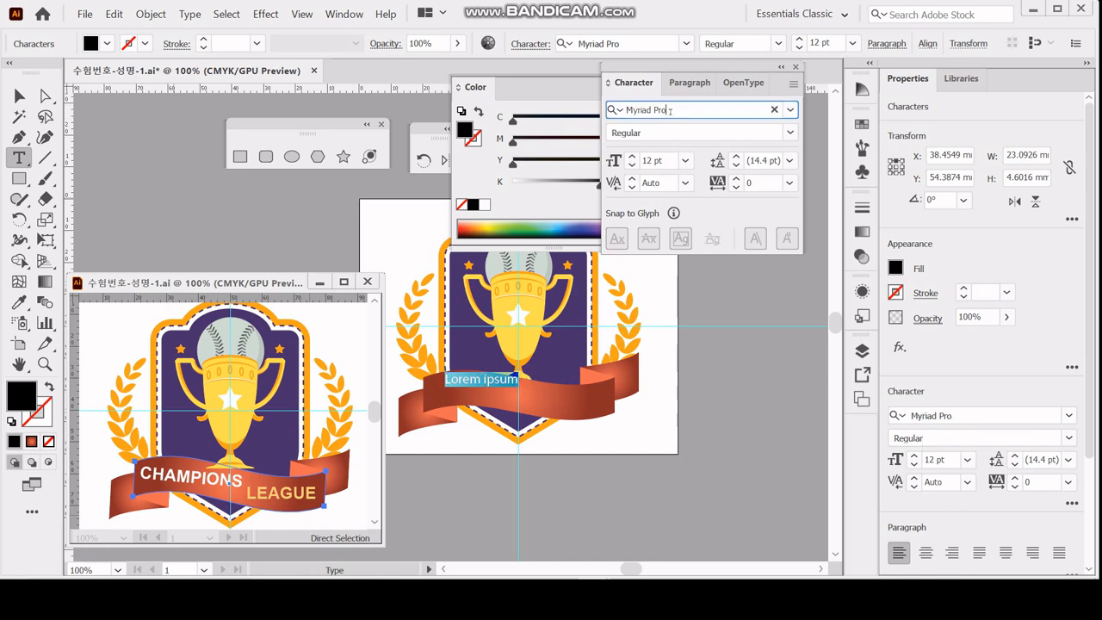
triple_click(670, 111)
type("ar")
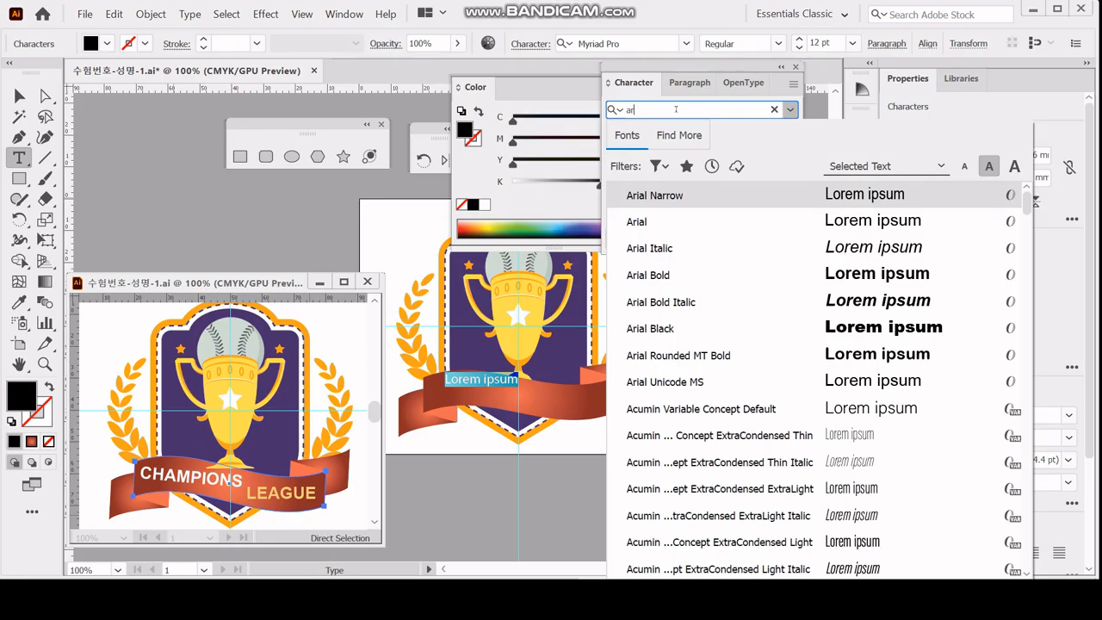
key("Down")
key("Down")
key("Down")
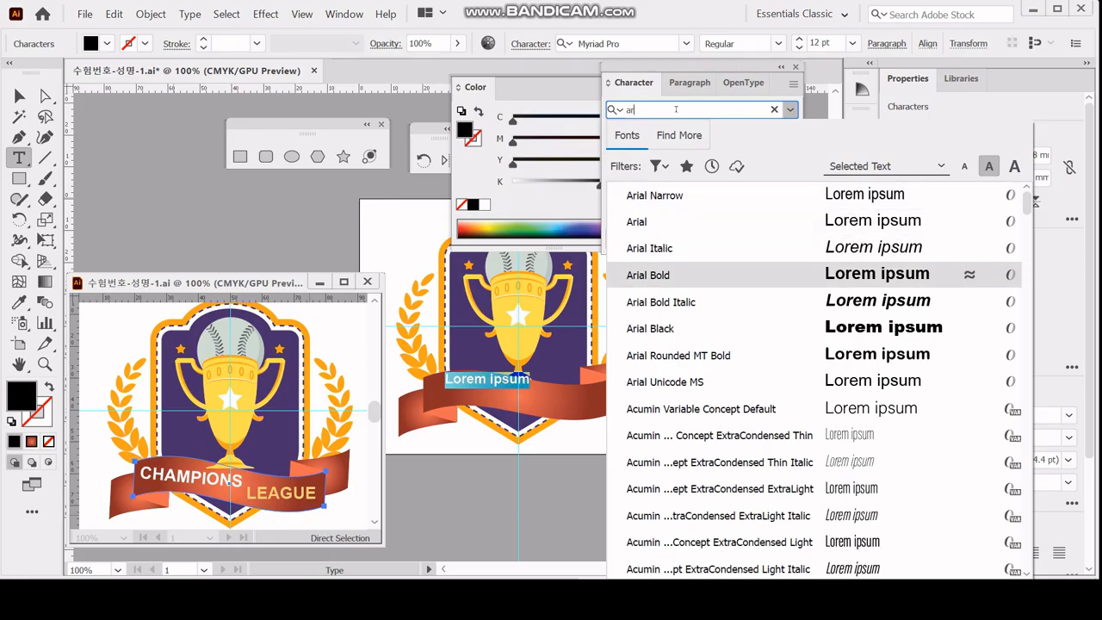
key("Return")
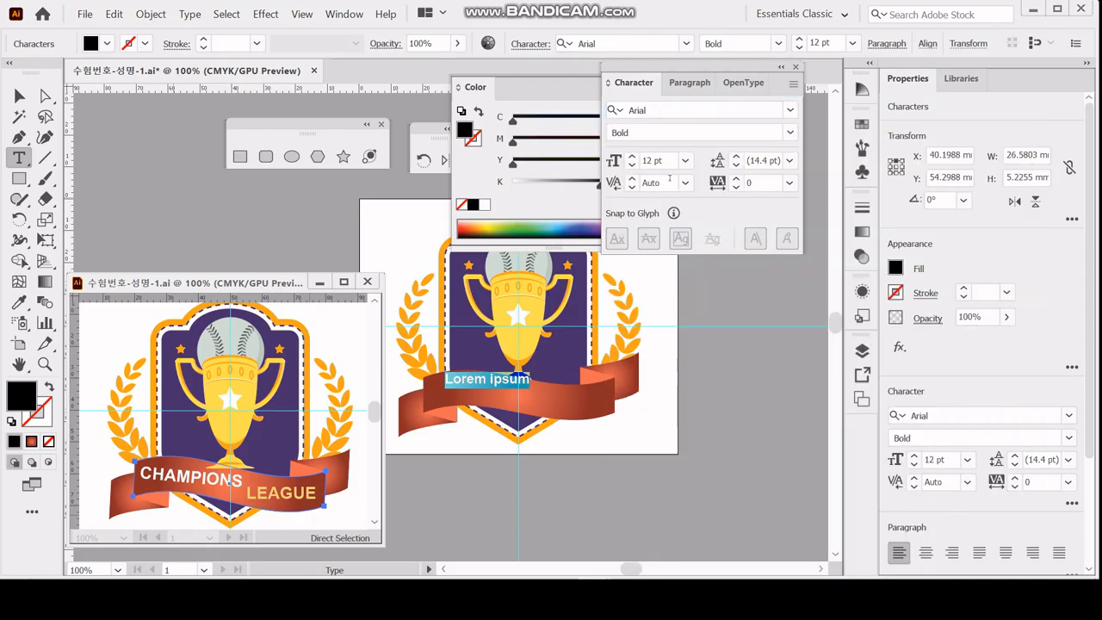
Set the ribbon text's size to 15 pt and its fill to white.
left_click(662, 161)
type("15")
key("Return")
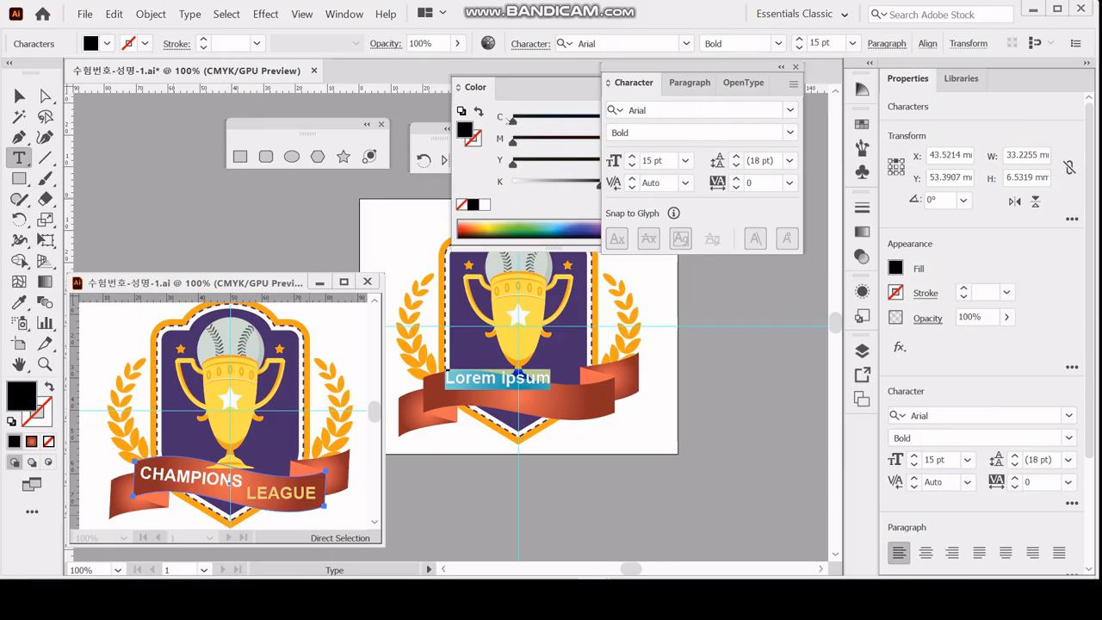
left_click(485, 205)
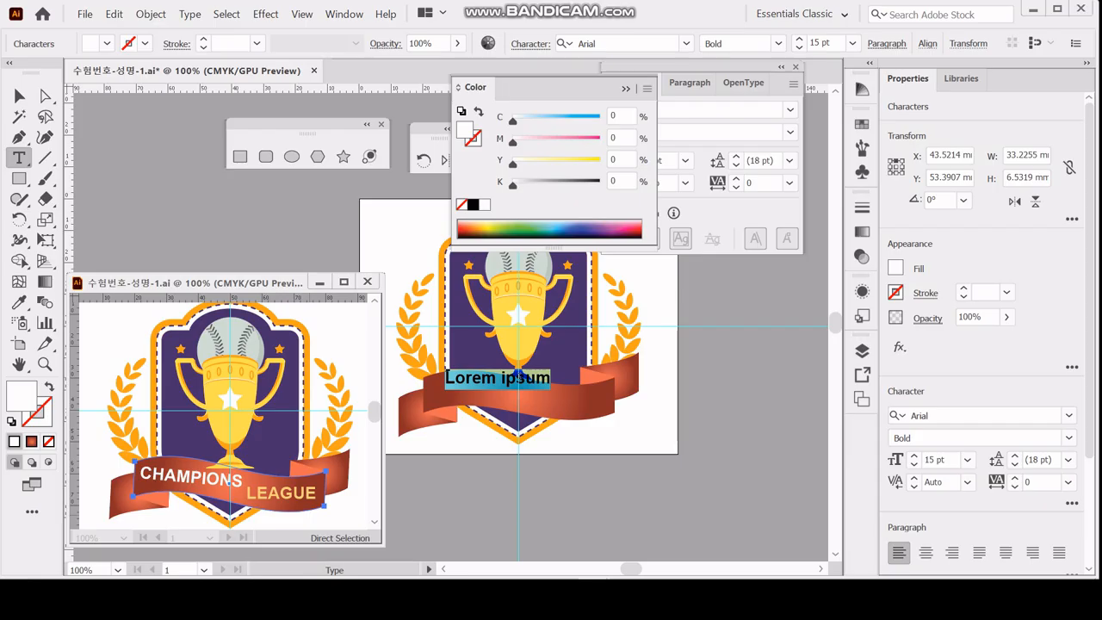
Replace the ribbon's placeholder text with CHAMPIONS in capitals and finish editing it.
key("Caps_Lock")
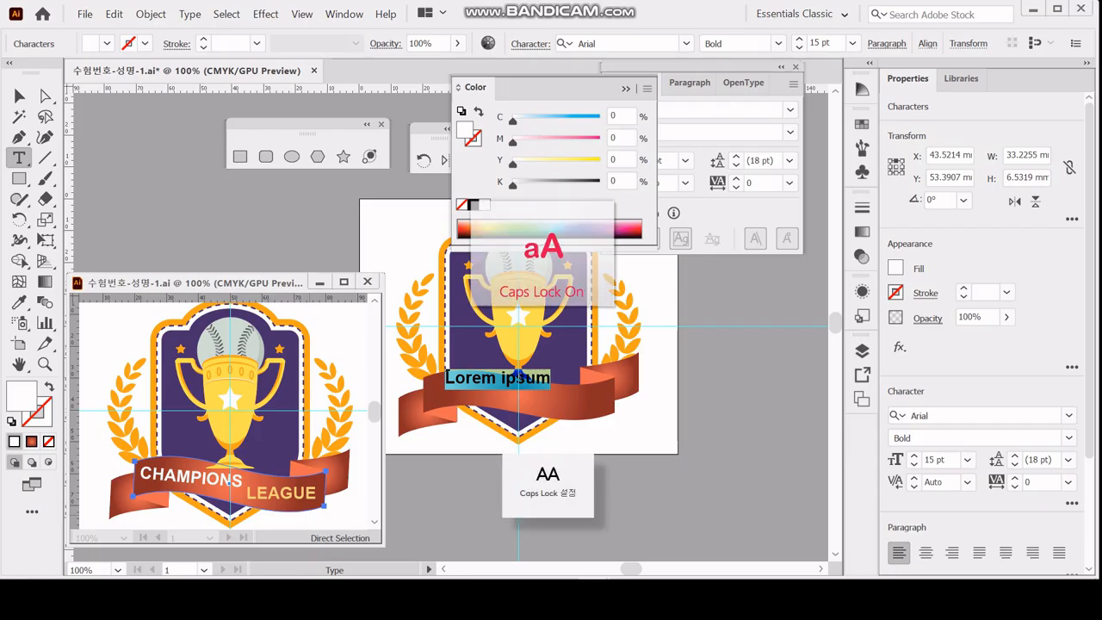
type("C")
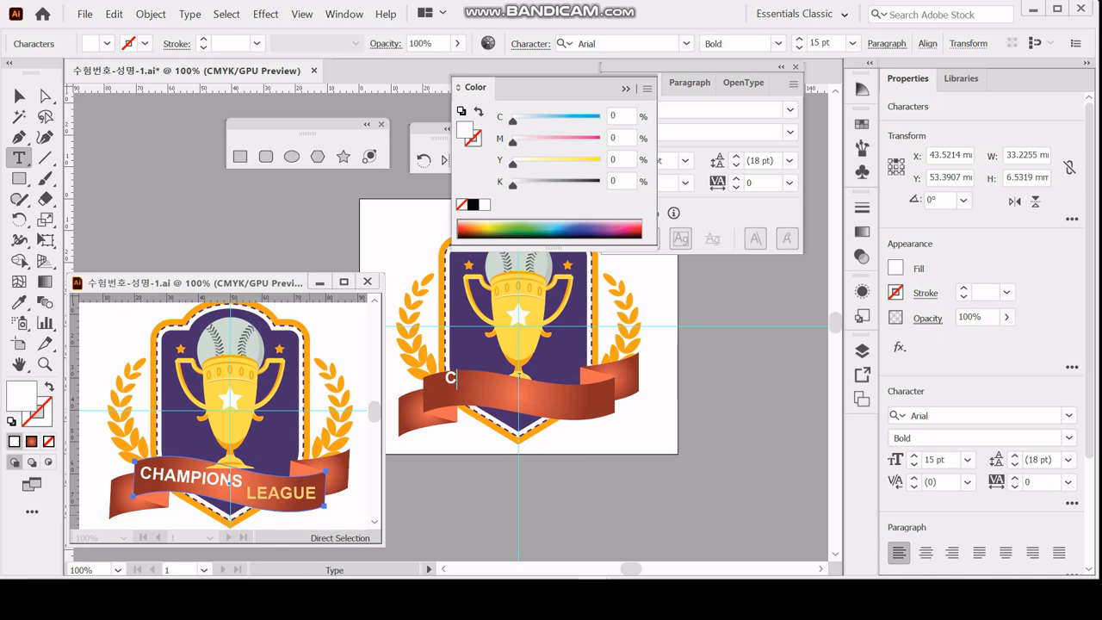
type("HAMPIONS")
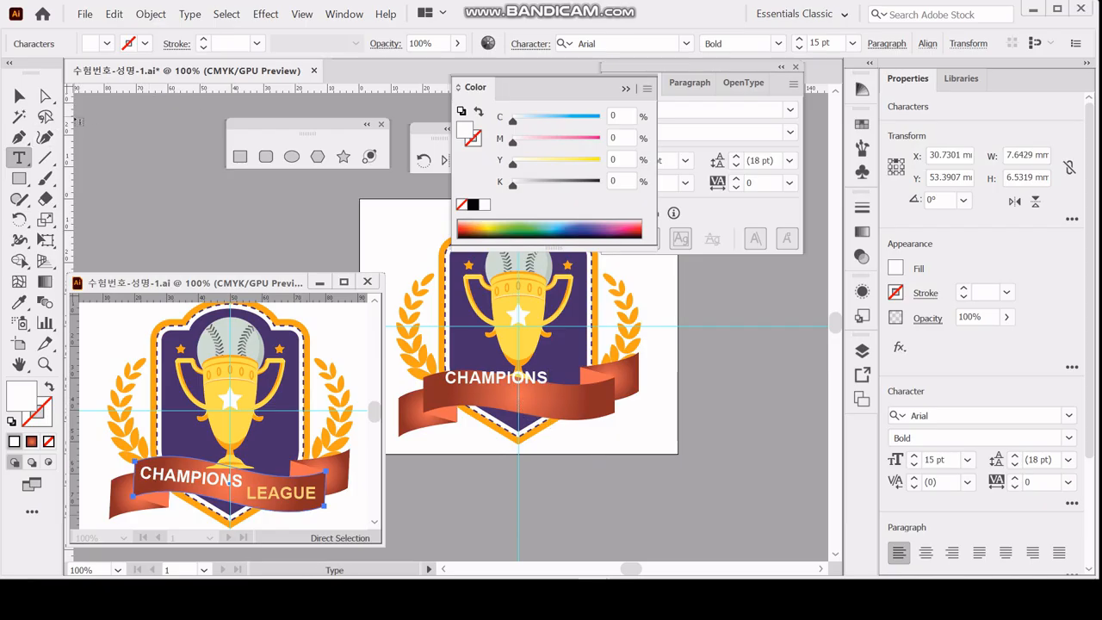
key("Escape")
left_click(19, 95)
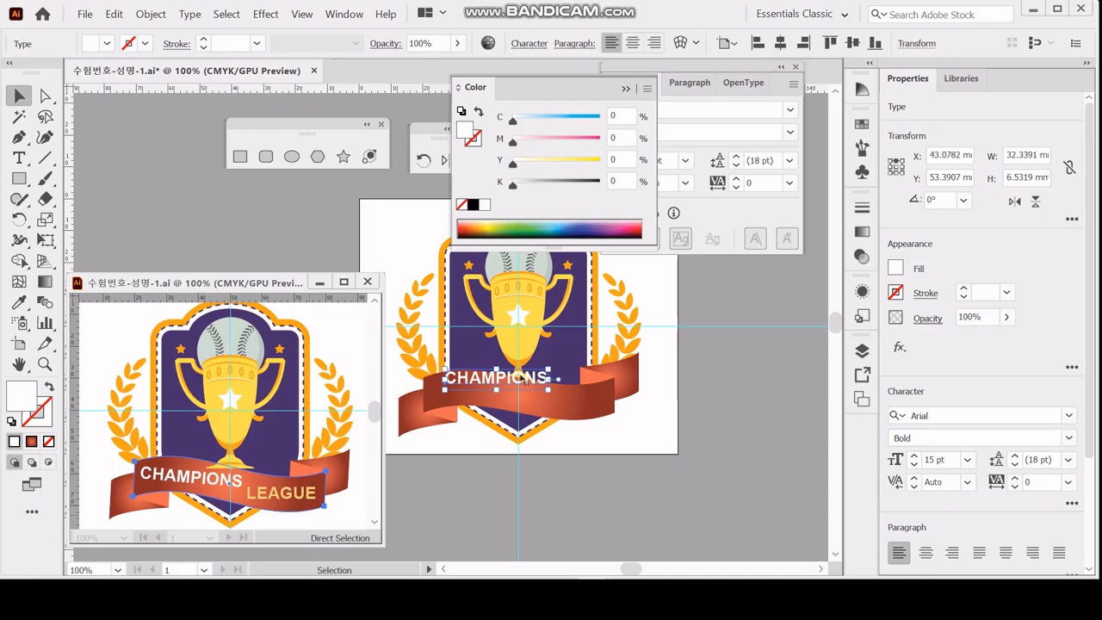
Position CHAMPIONS on the ribbon's left half, duplicate it toward the lower right, and change the copy's text to LEAGUE.
left_click_drag(510, 388, 583, 402)
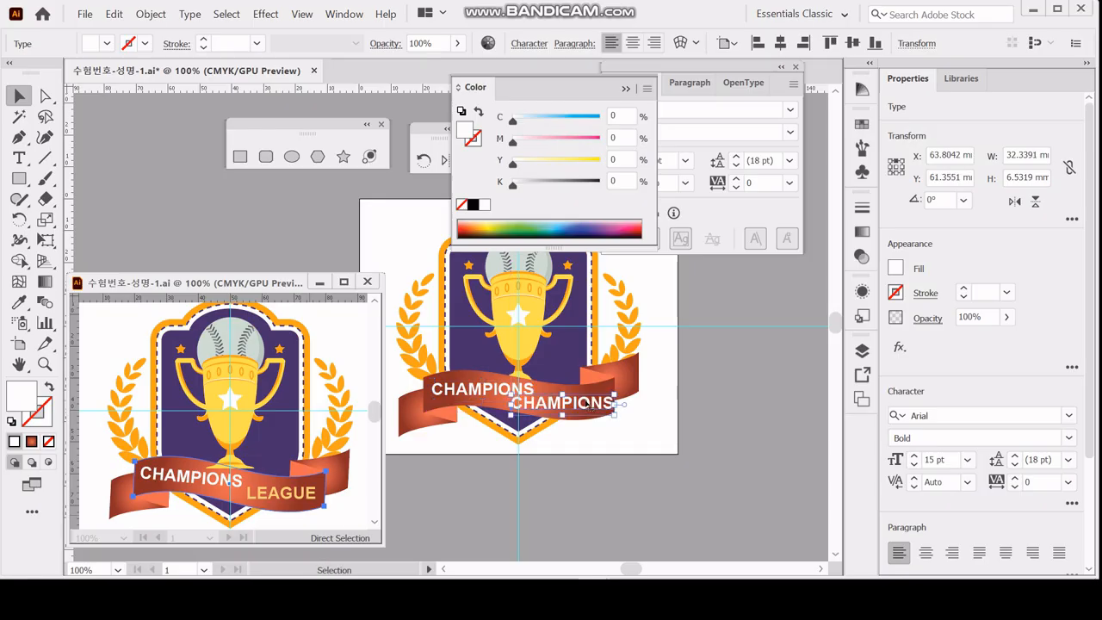
double_click(576, 403)
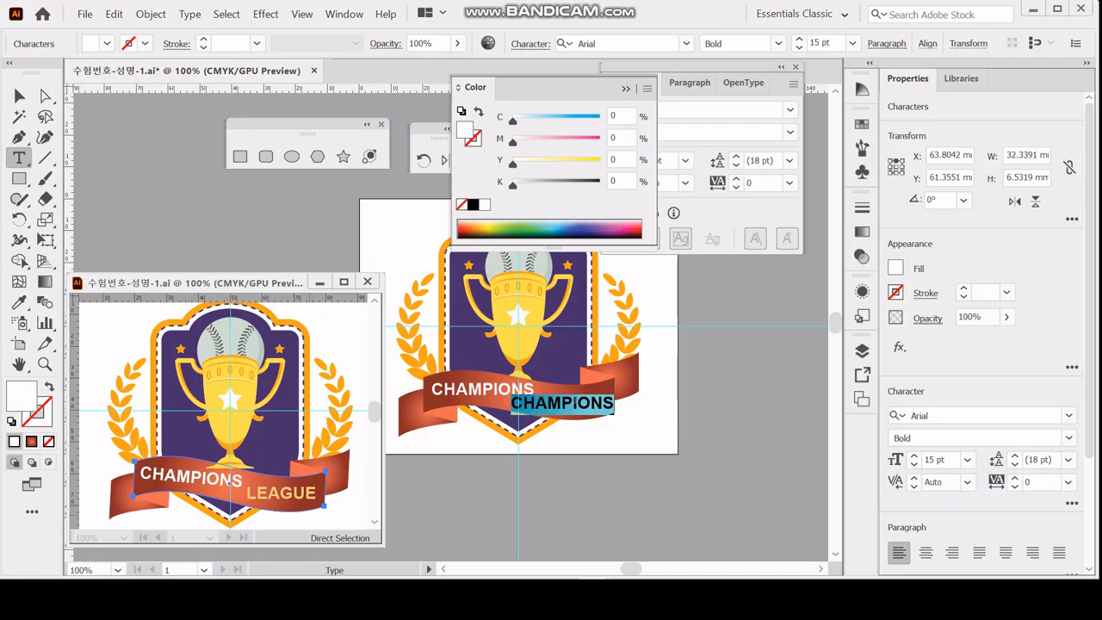
type("LEAG")
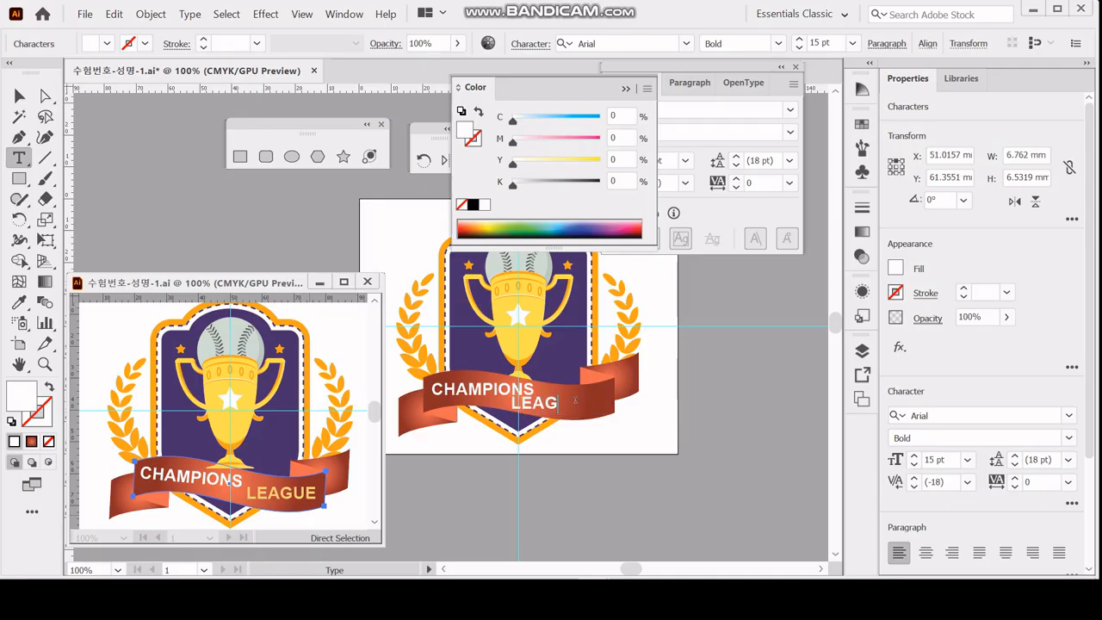
type("UE")
Fill the LEAGUE text with C 0, M 20, Y 60, K 0 and shift it toward the ribbon's right end.
key("ctrl+a")
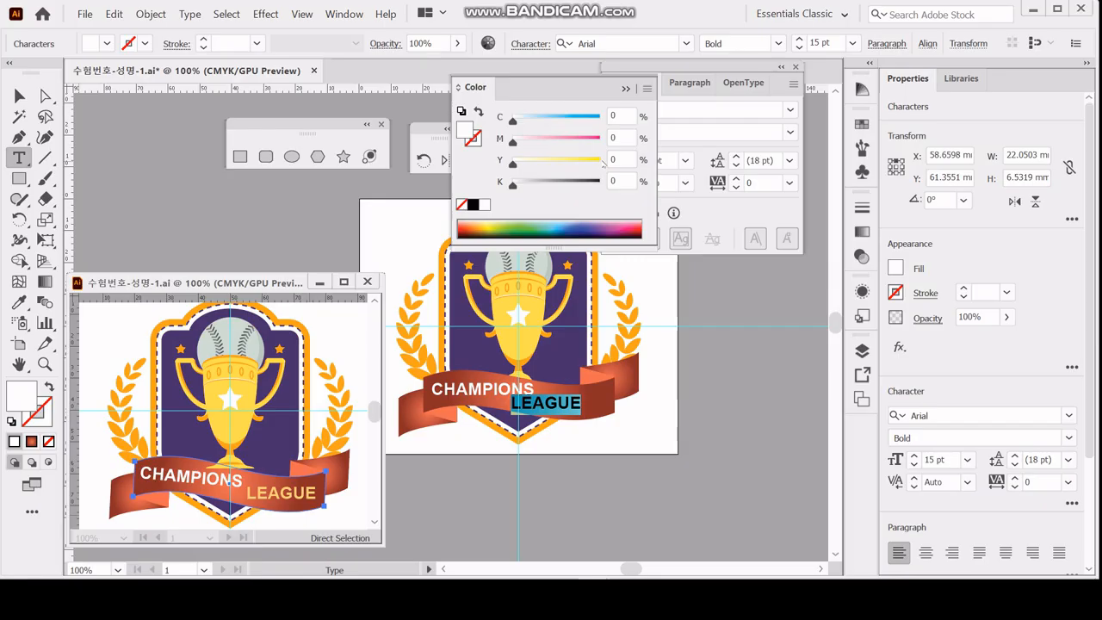
left_click_drag(618, 138, 575, 135)
type("20")
key("Tab")
type("60")
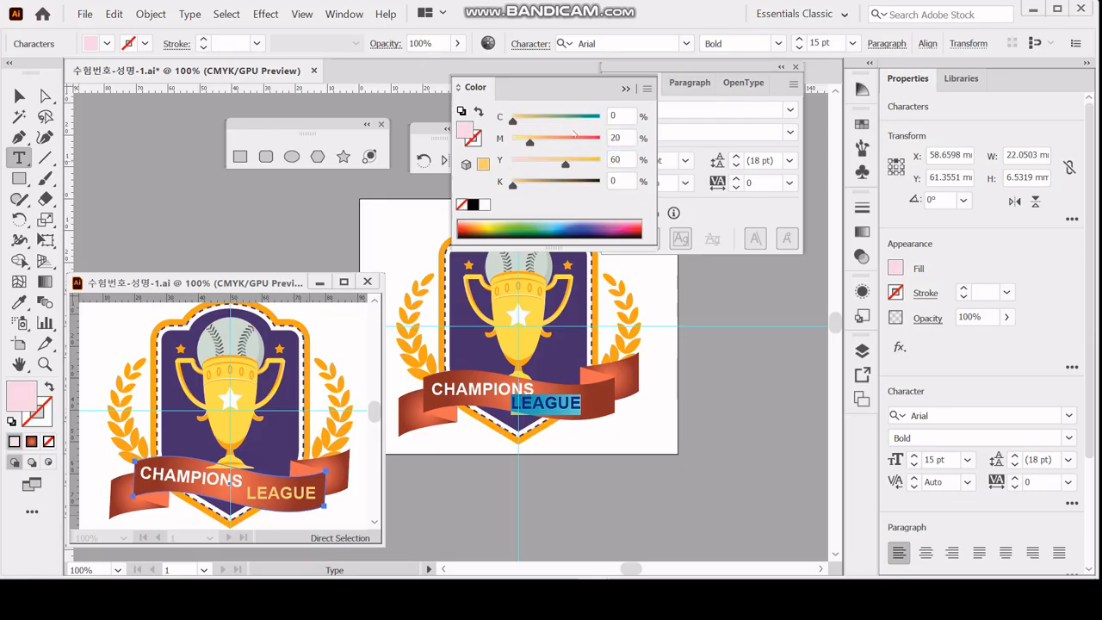
key("Return")
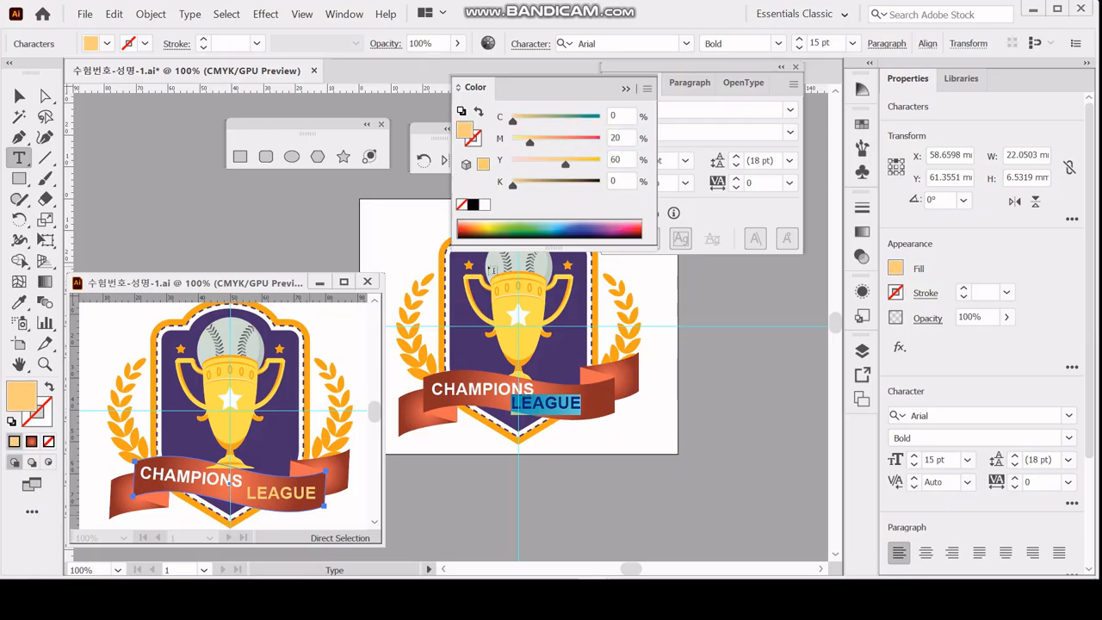
left_click(615, 423, "ctrl")
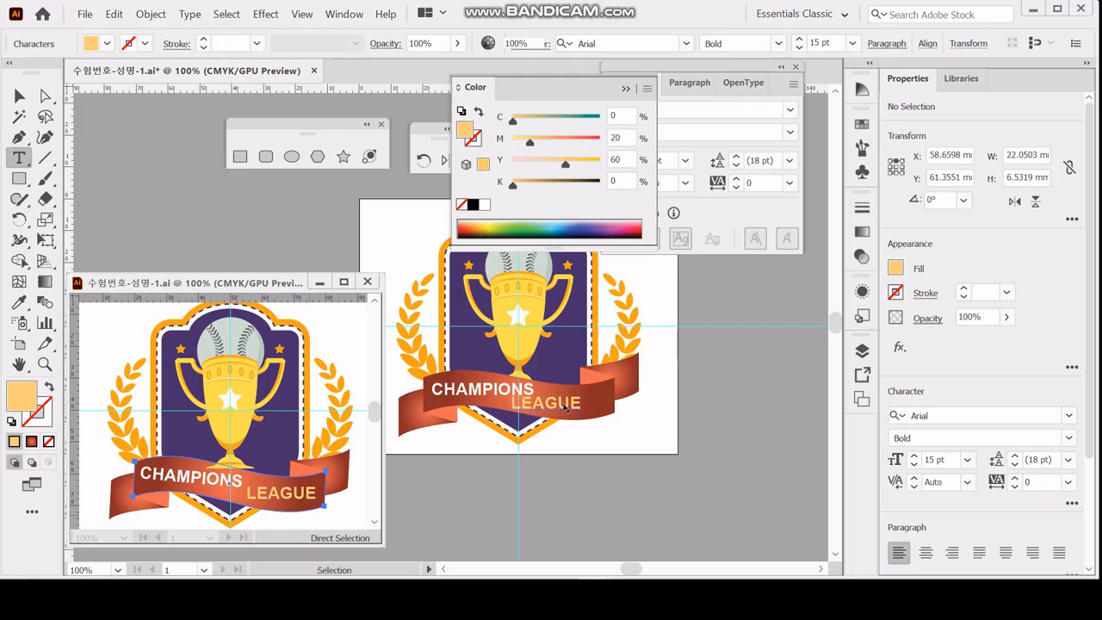
left_click_drag(591, 402, 593, 402, "ctrl")
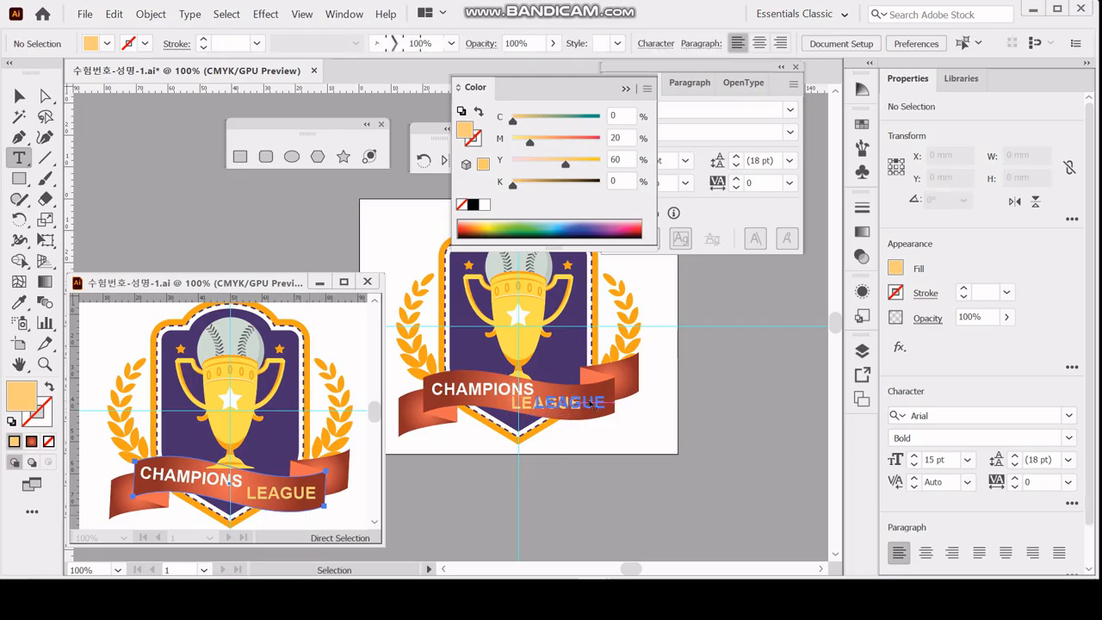
Rotate the CHAMPIONS text by -5° to follow the ribbon's slope.
left_click(496, 390, "ctrl")
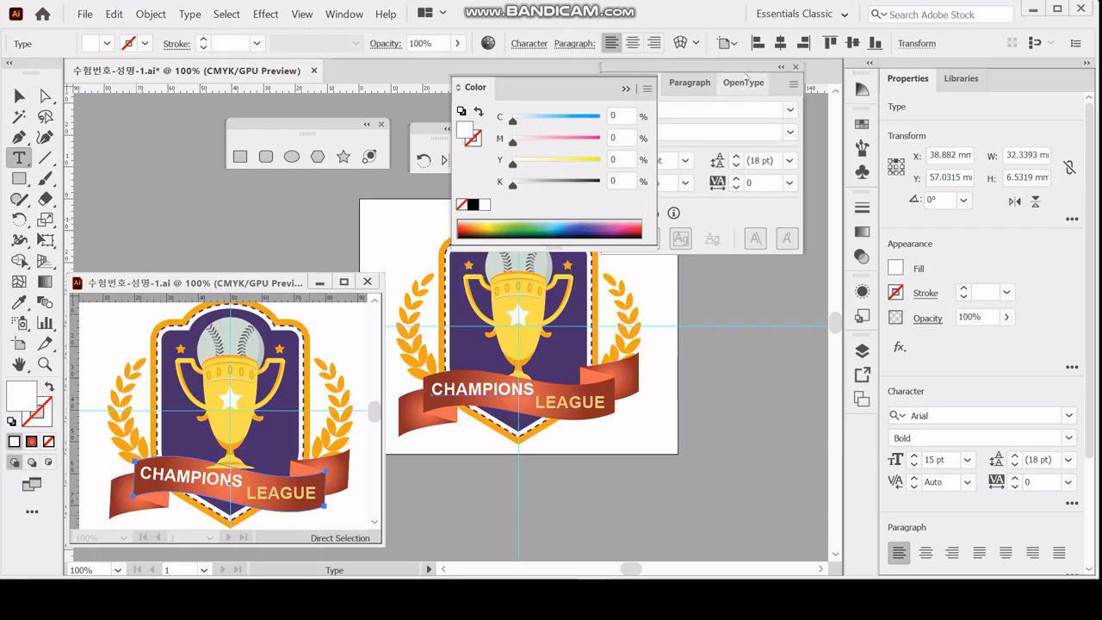
left_click(745, 73)
double_click(423, 160)
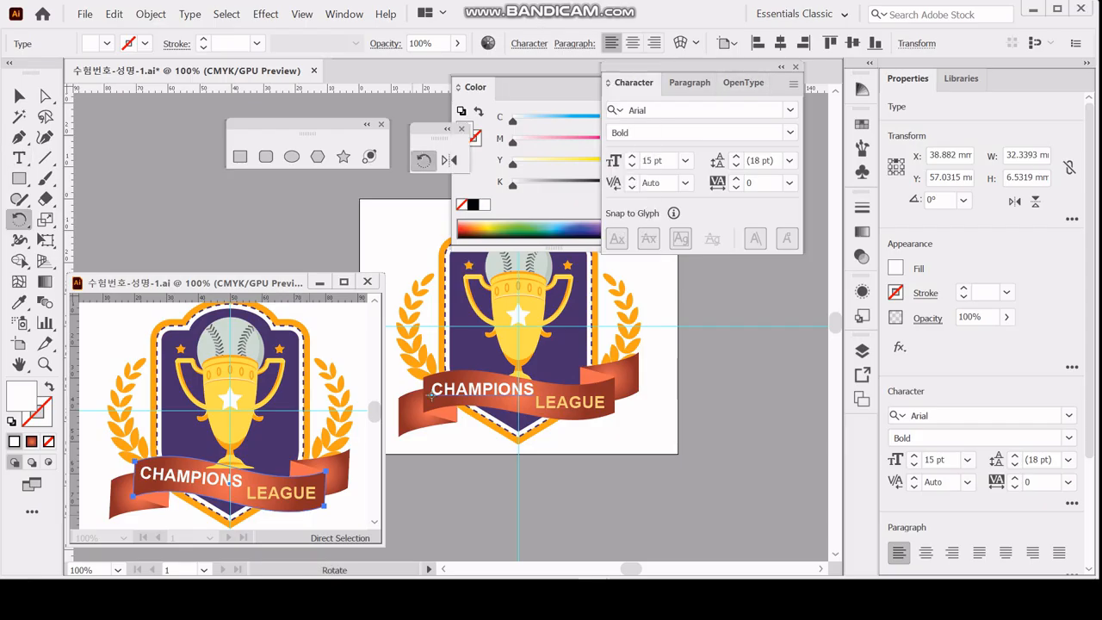
type("-")
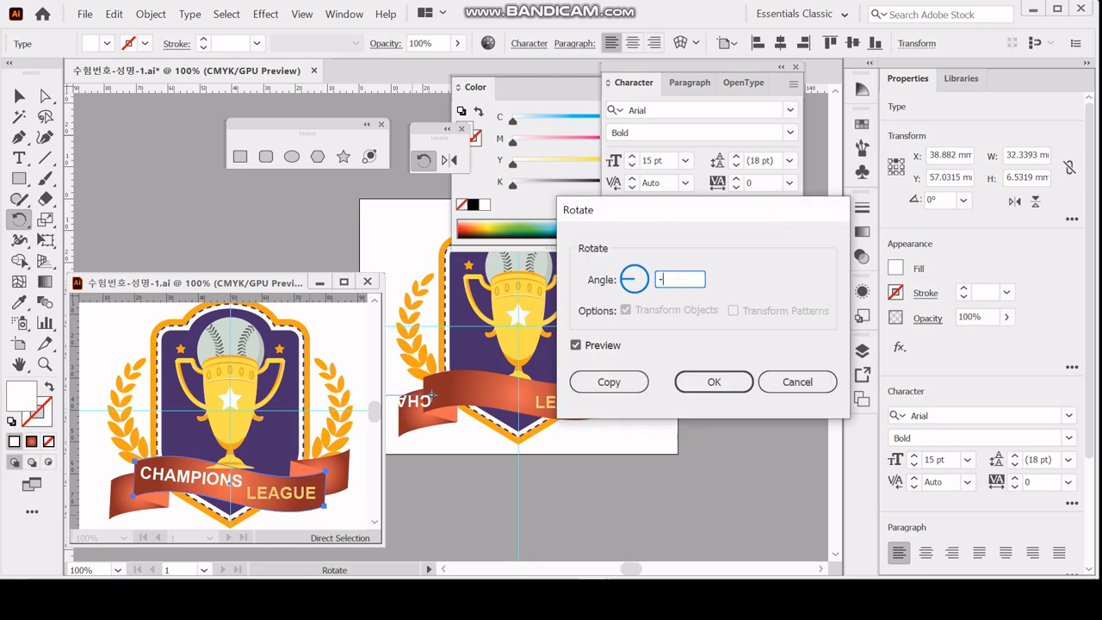
type("5")
key("Return")
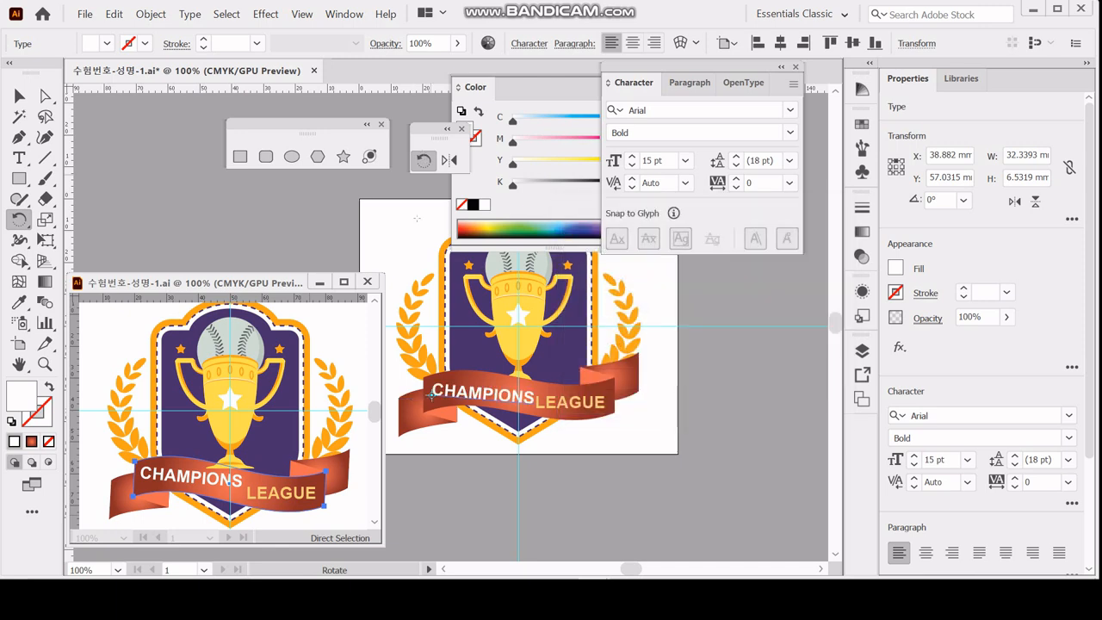
Nudge the CHAMPIONS text about 1 mm up and 0.5 mm left on the ribbon and deselect it.
key("v")
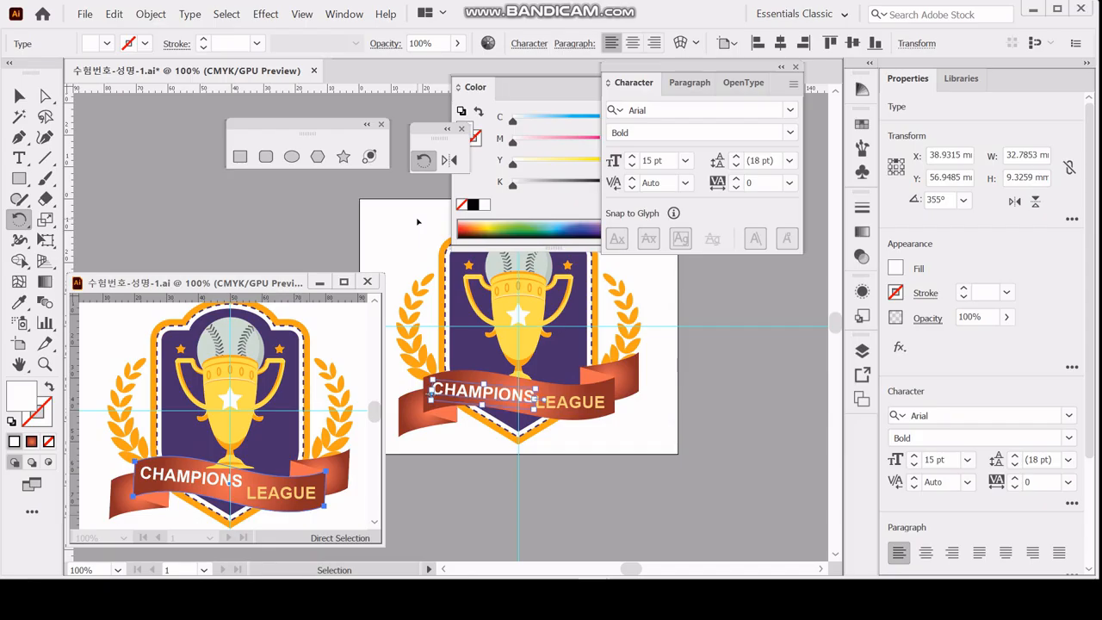
key("Up")
key("Up")
key("Up")
key("Left")
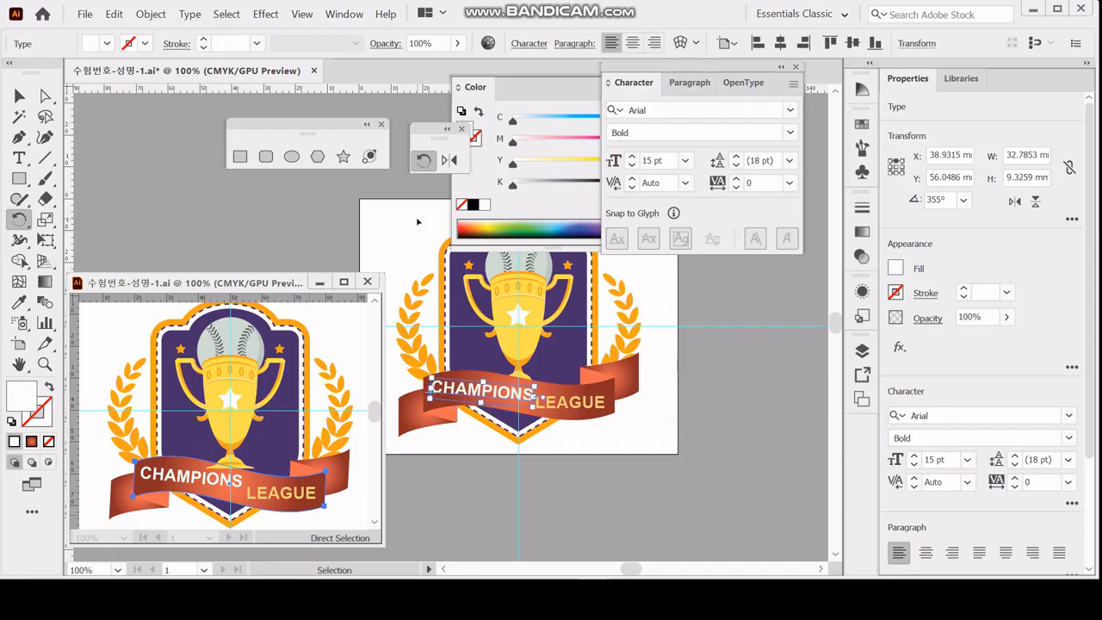
key("Left")
key("Left")
key("Up")
key("r")
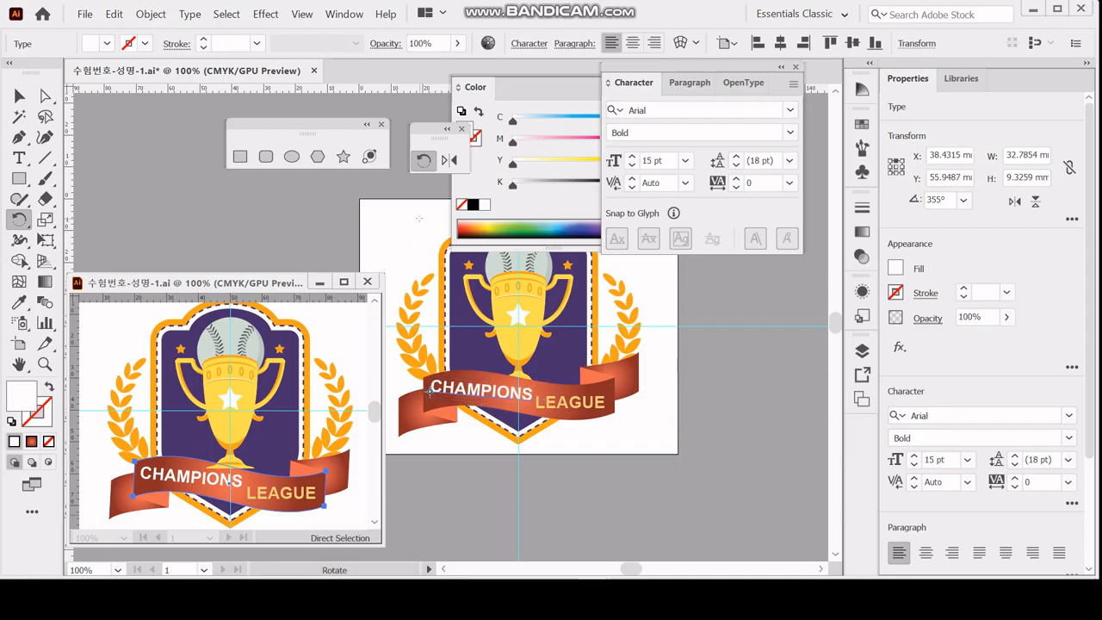
scroll(482, 413, "up", 1)
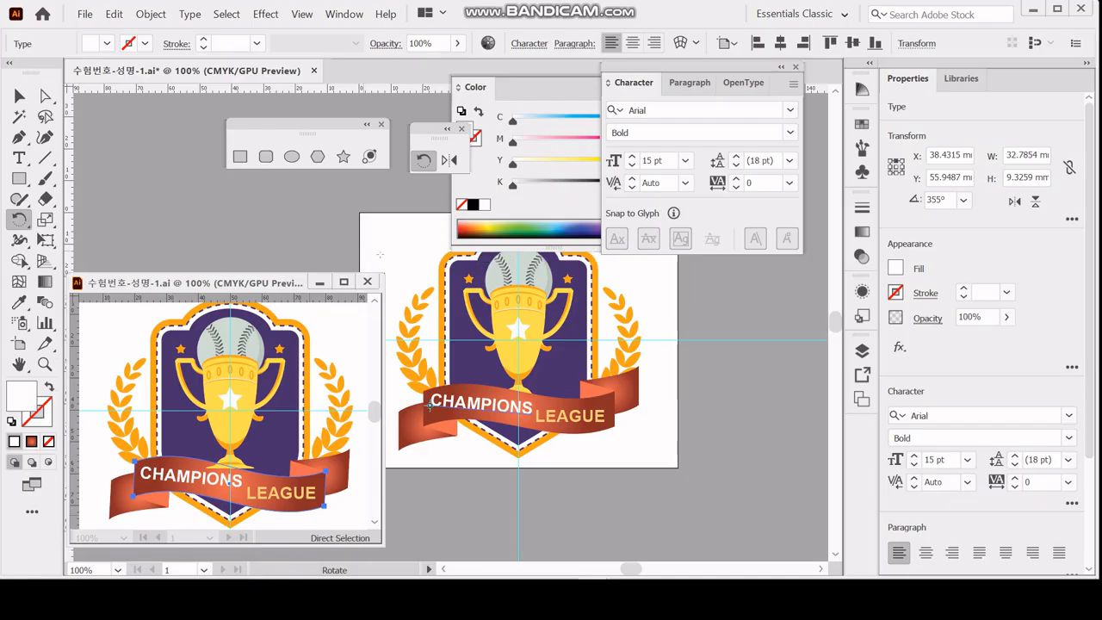
left_click(544, 473, "ctrl")
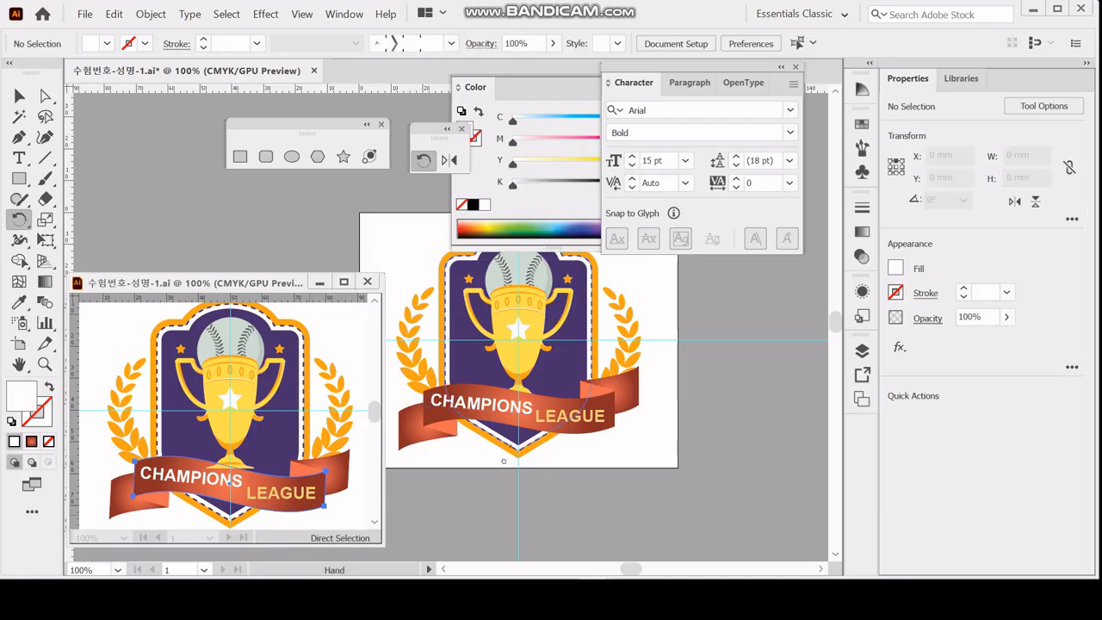
left_click_drag(505, 446, 511, 457)
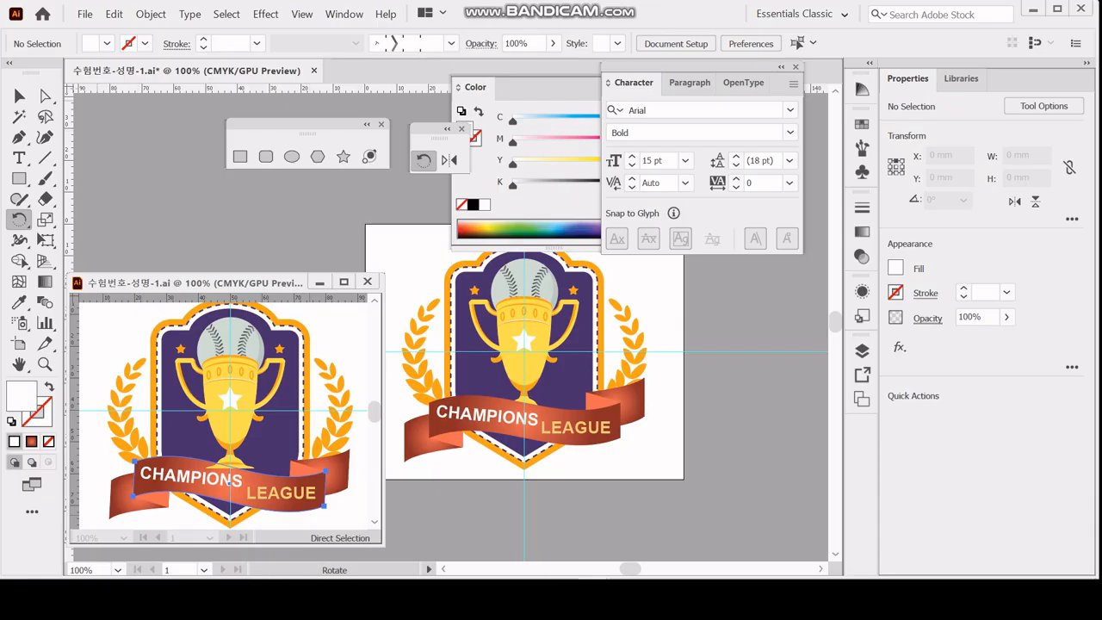
Select the trophy and baseball parts together in outline view and return to the color preview.
left_click(19, 96)
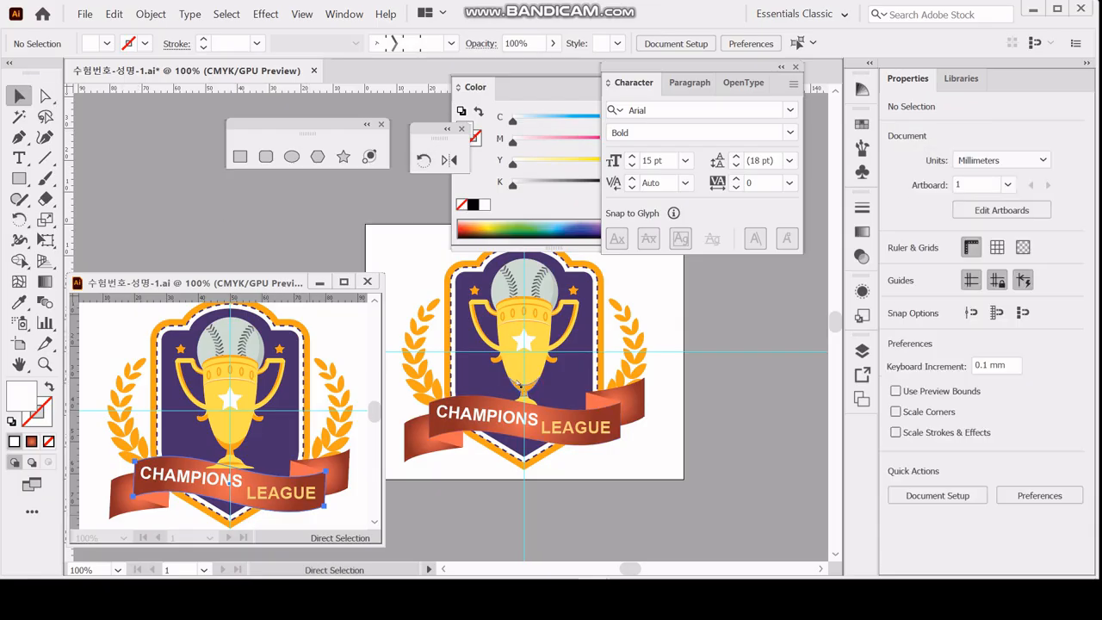
key("ctrl+y")
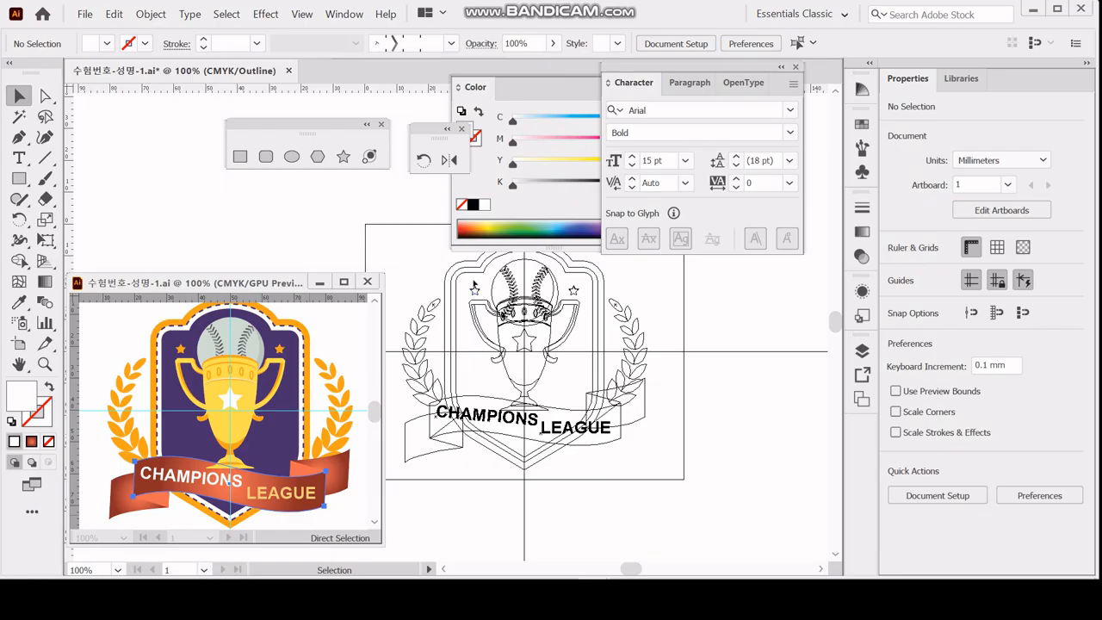
left_click_drag(485, 280, 574, 385)
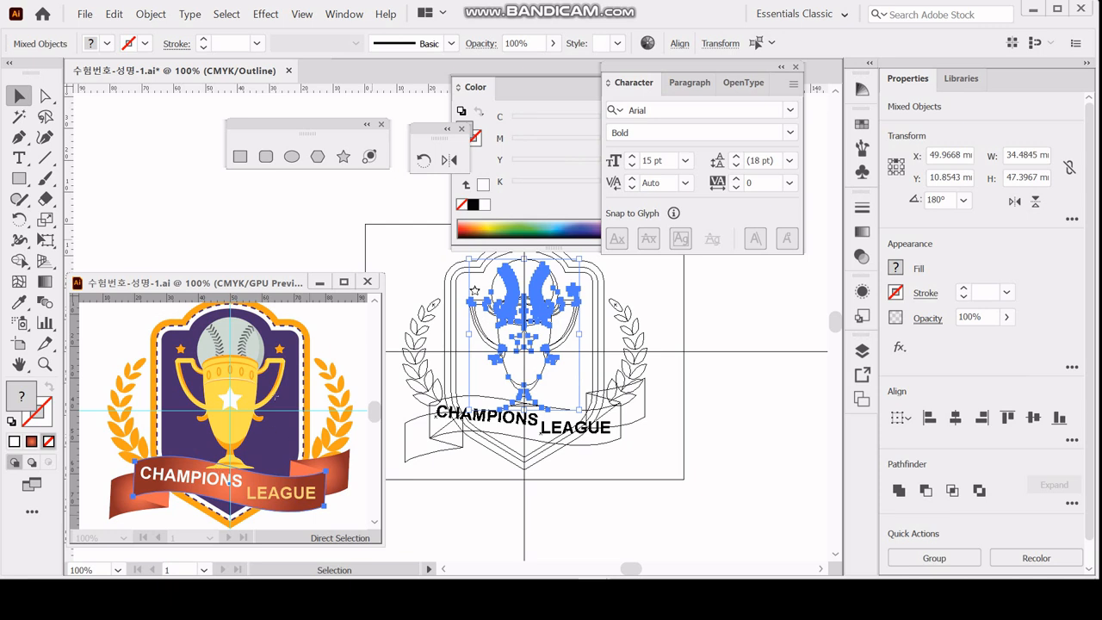
key("ctrl+y")
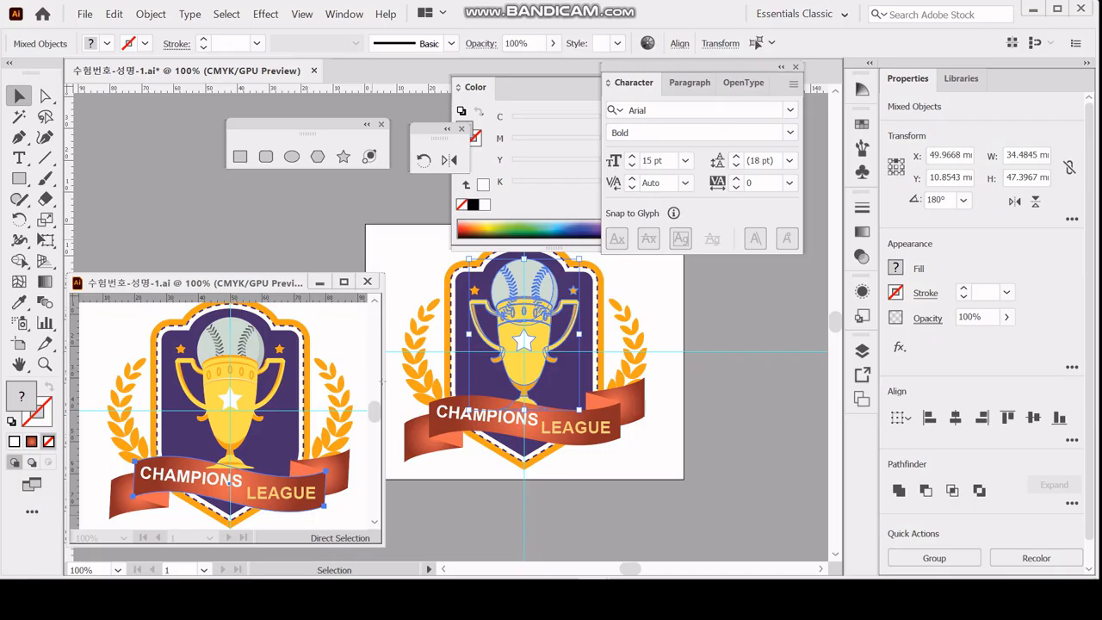
Try to add the ribbon path to the trophy selection in outline view and return to the color preview.
key("ctrl+y")
key("ctrl")
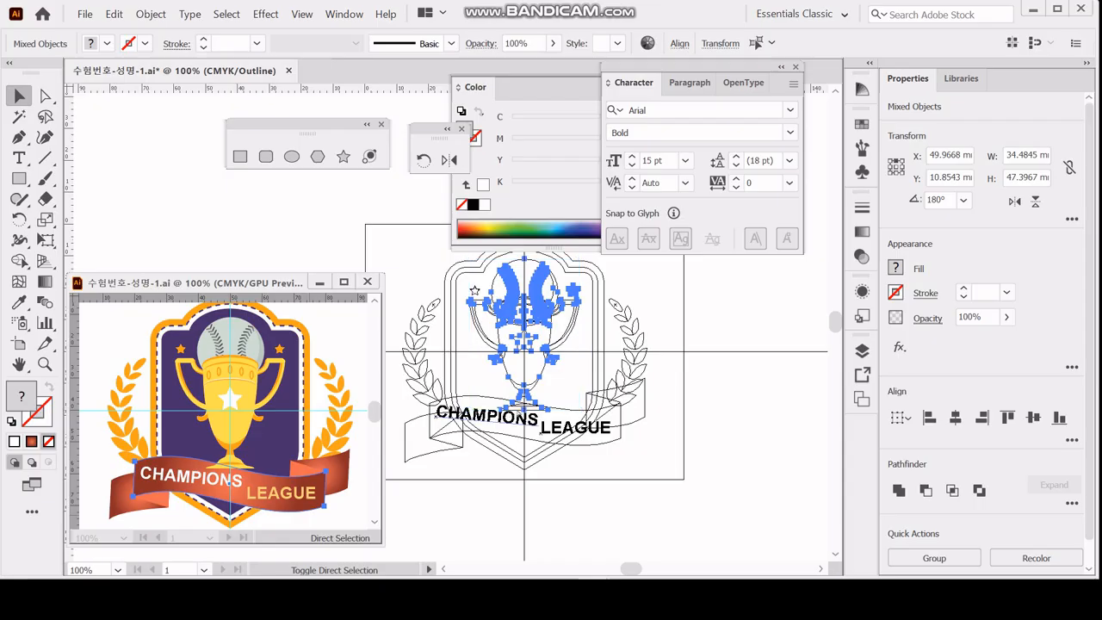
left_click(526, 403, "ctrl+shift")
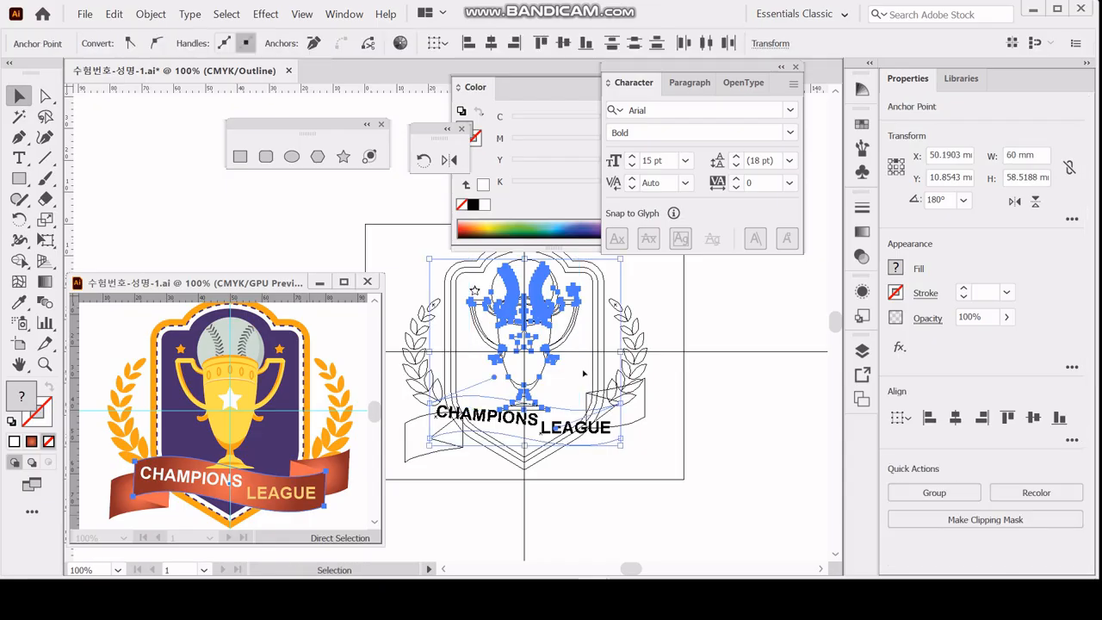
left_click_drag(483, 276, 572, 416)
left_click(486, 291)
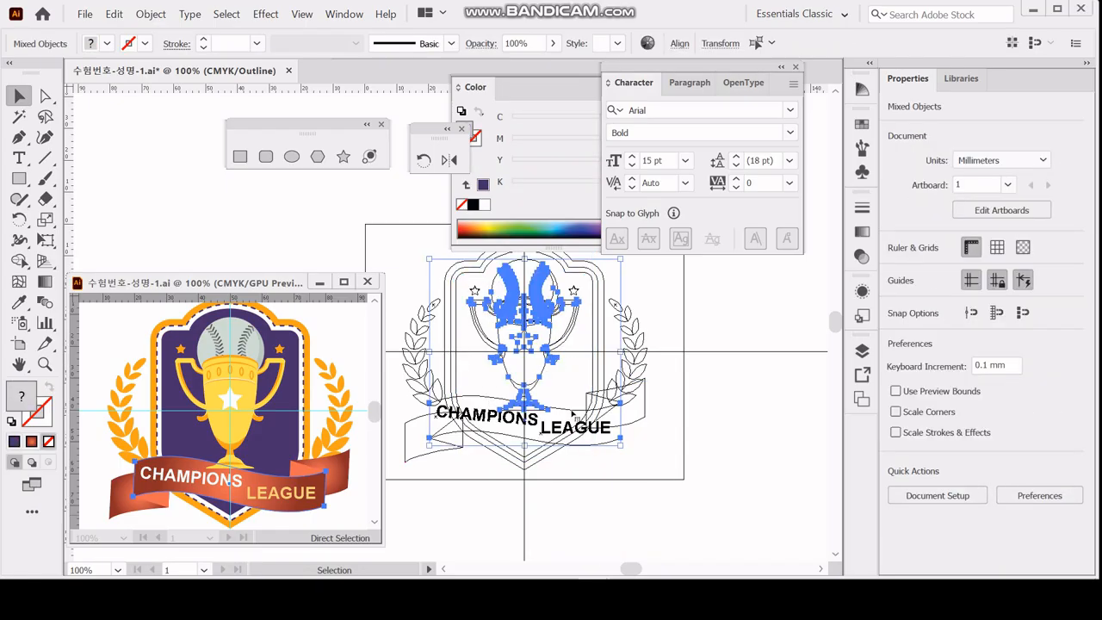
key("a")
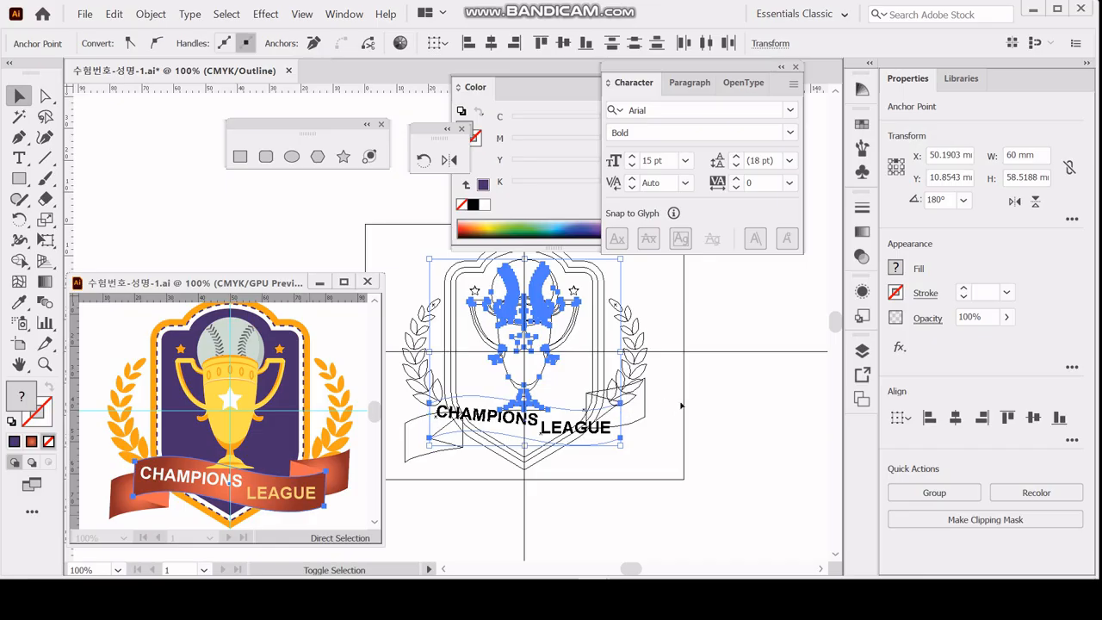
key("v")
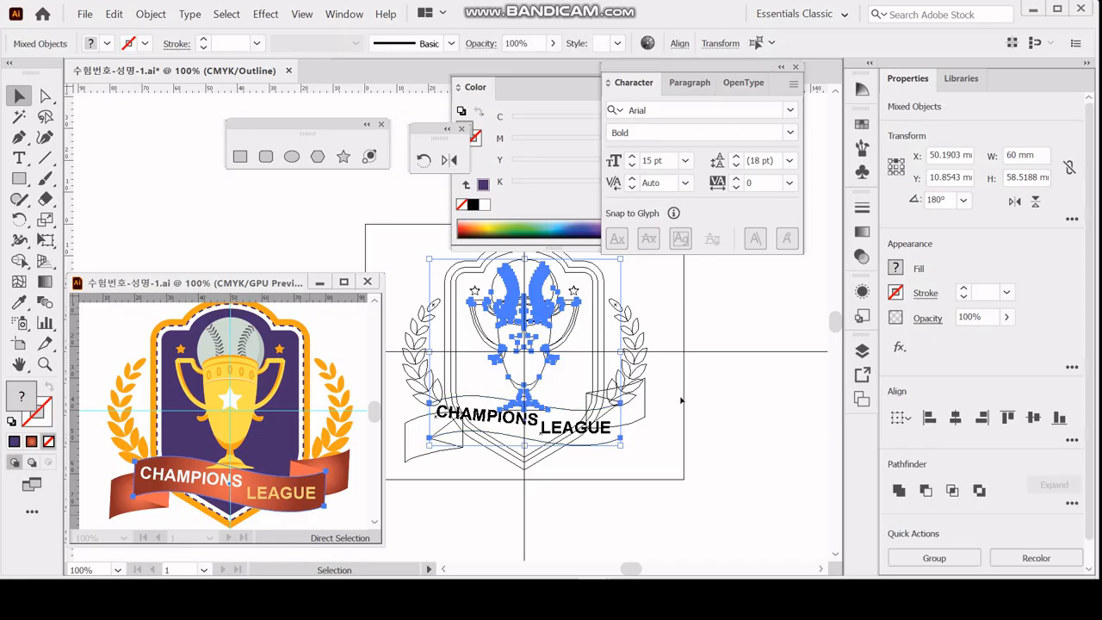
key("ctrl+y")
left_click(576, 365)
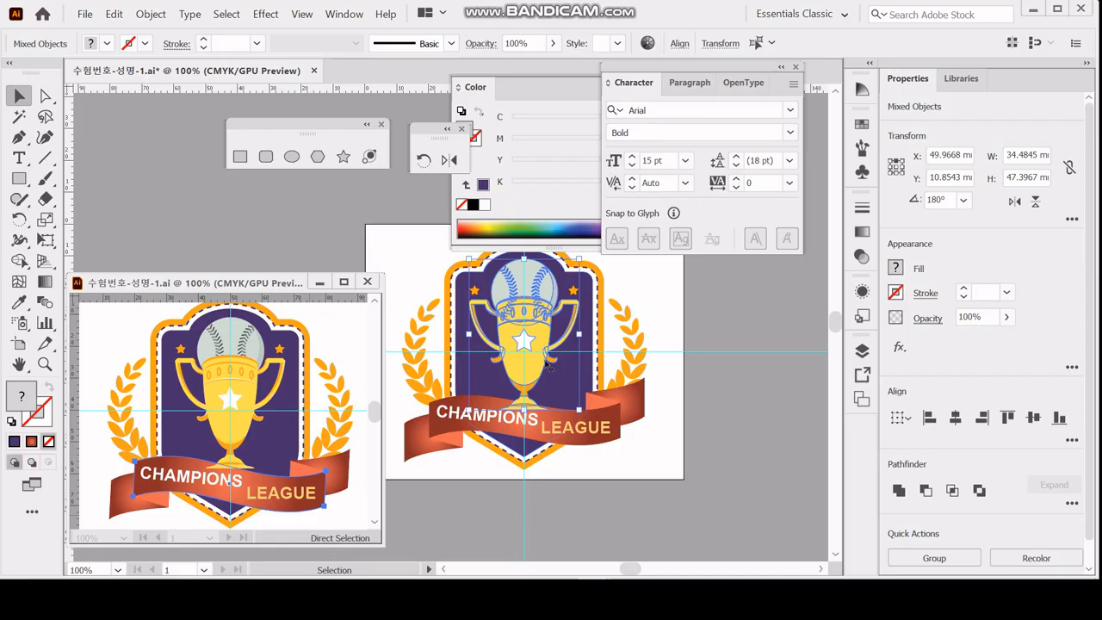
key("a")
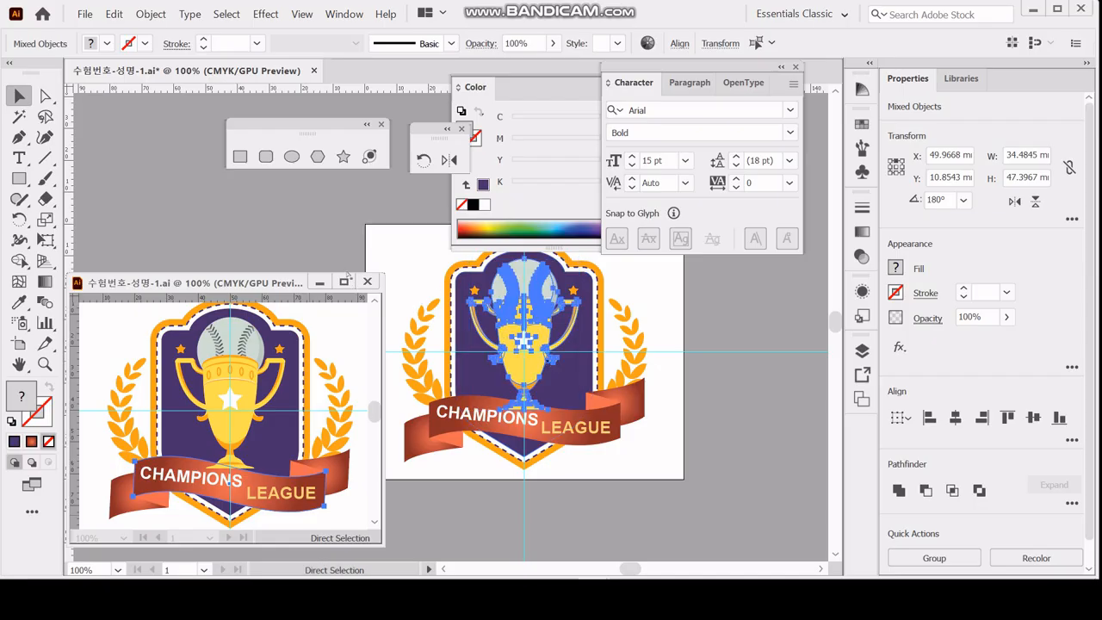
key("v")
Save the badge document and close its floating reference window.
key("ctrl+s")
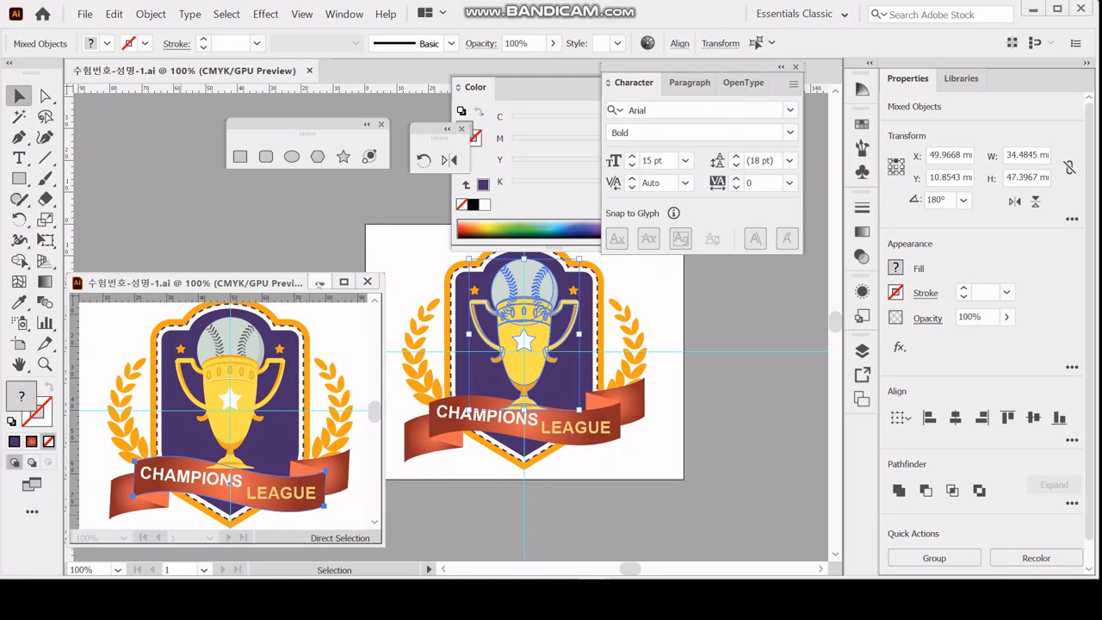
left_click(368, 281)
double_click(20, 364)
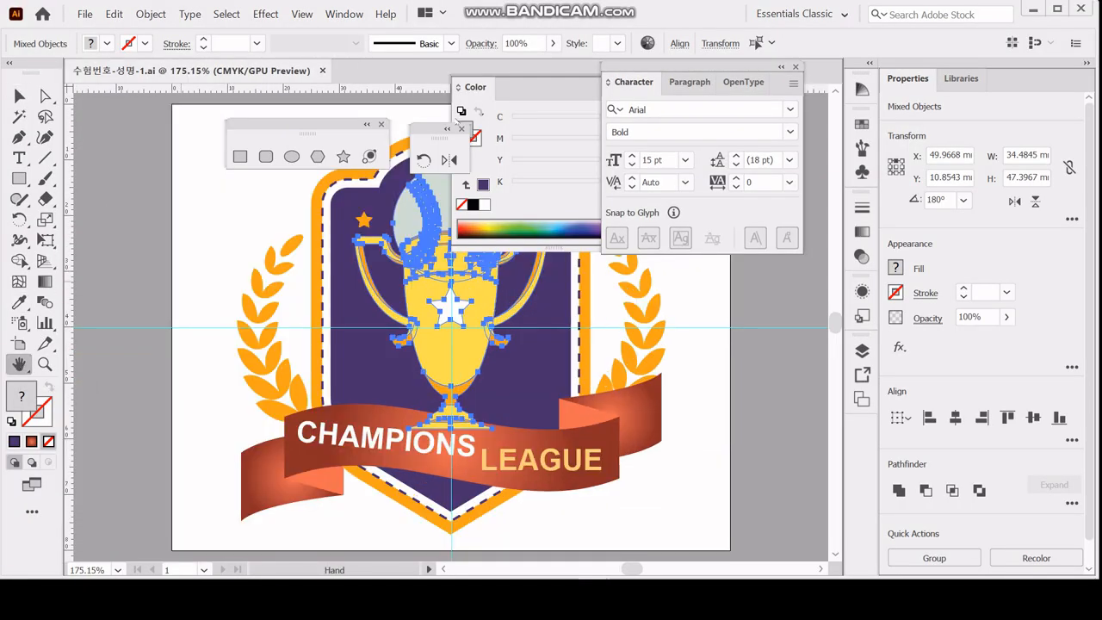
Check the selected trophy paths in outline view, return to the color preview, and deselect everything.
key("ctrl+y")
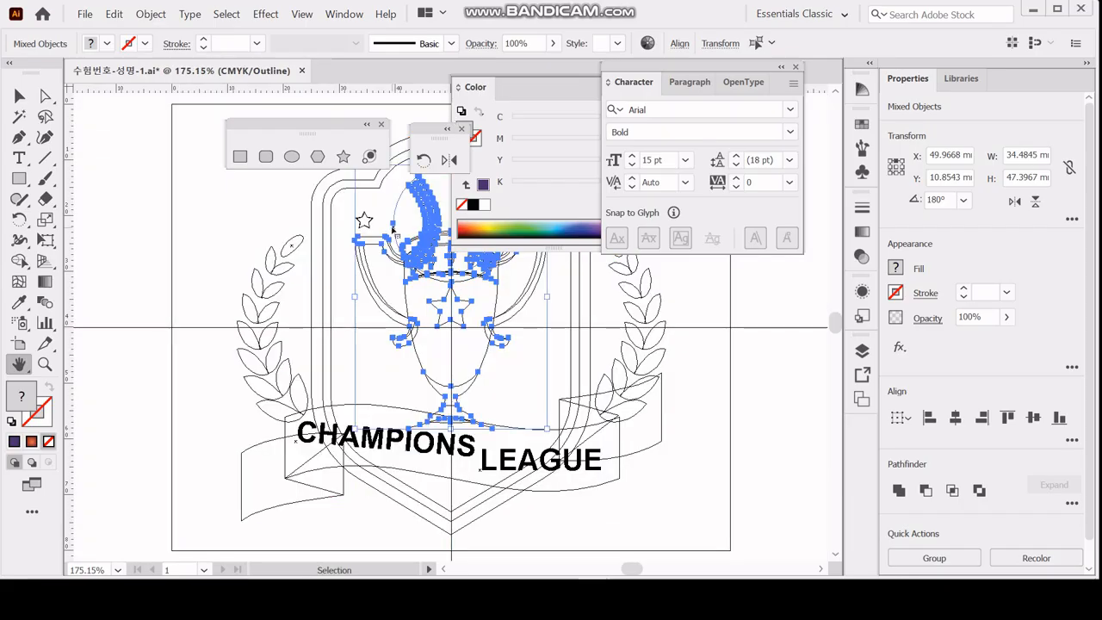
key("ctrl+y")
left_click_drag(253, 235, 246, 247)
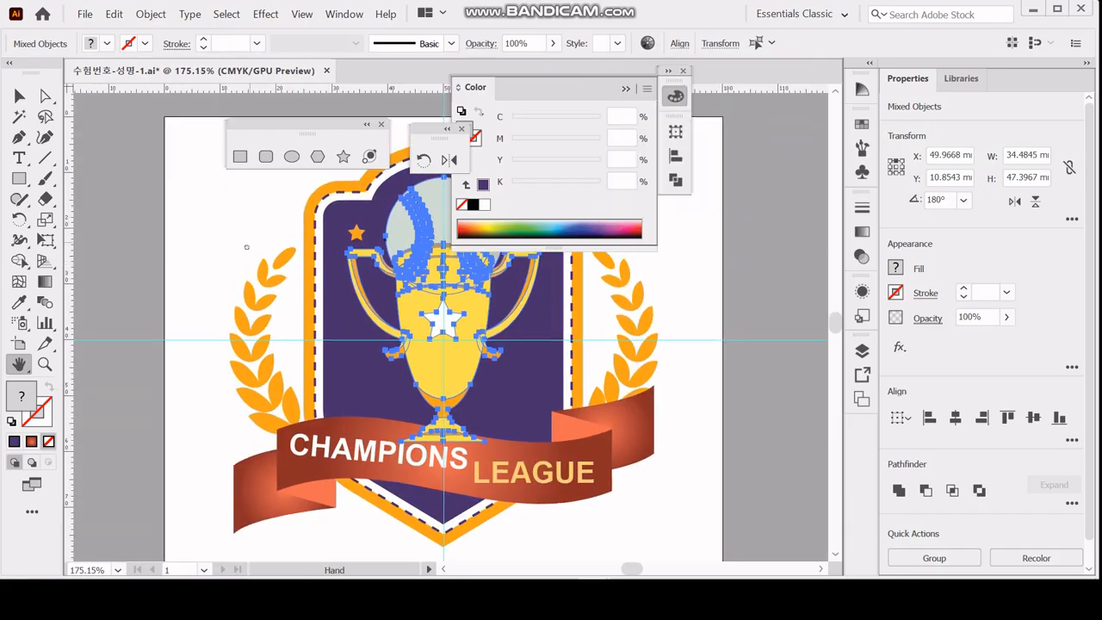
left_click(248, 236, "ctrl+alt")
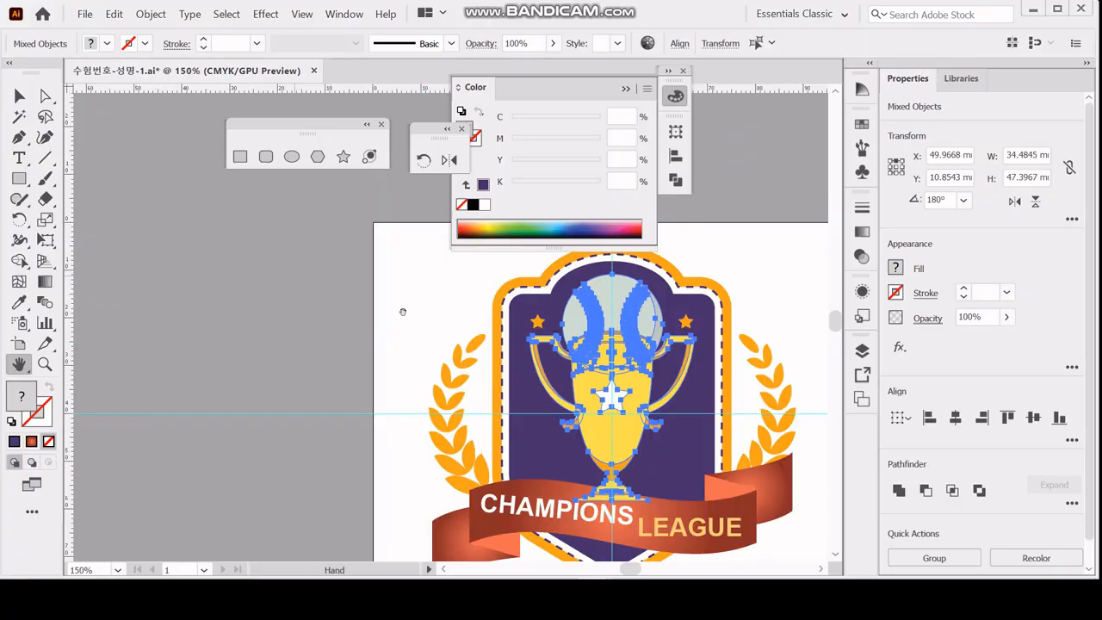
left_click_drag(420, 285, 256, 244)
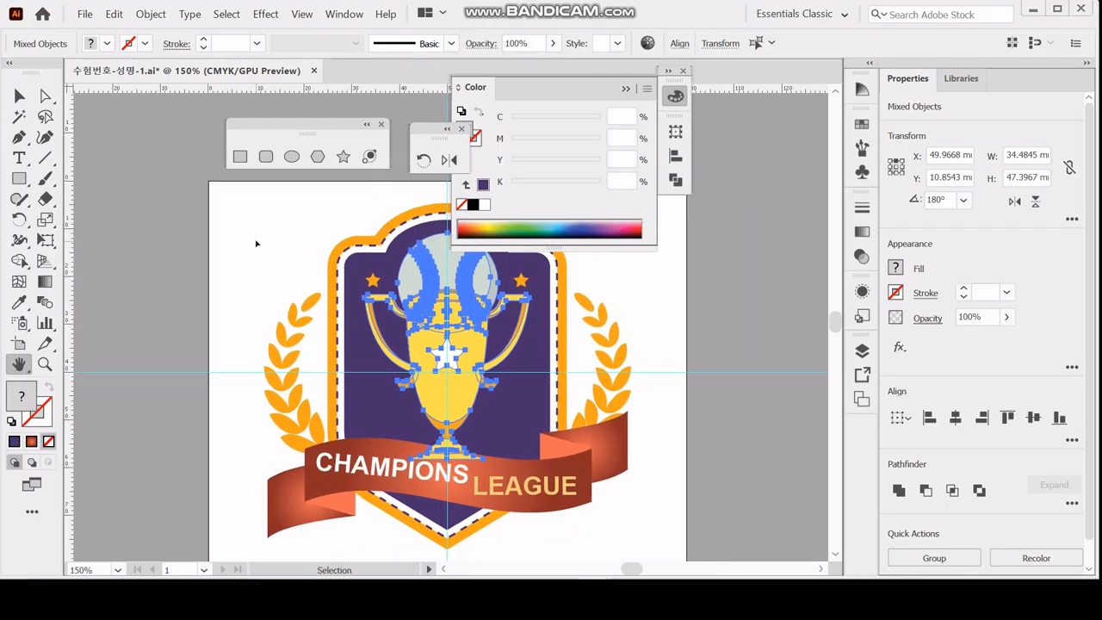
left_click(256, 243, "ctrl")
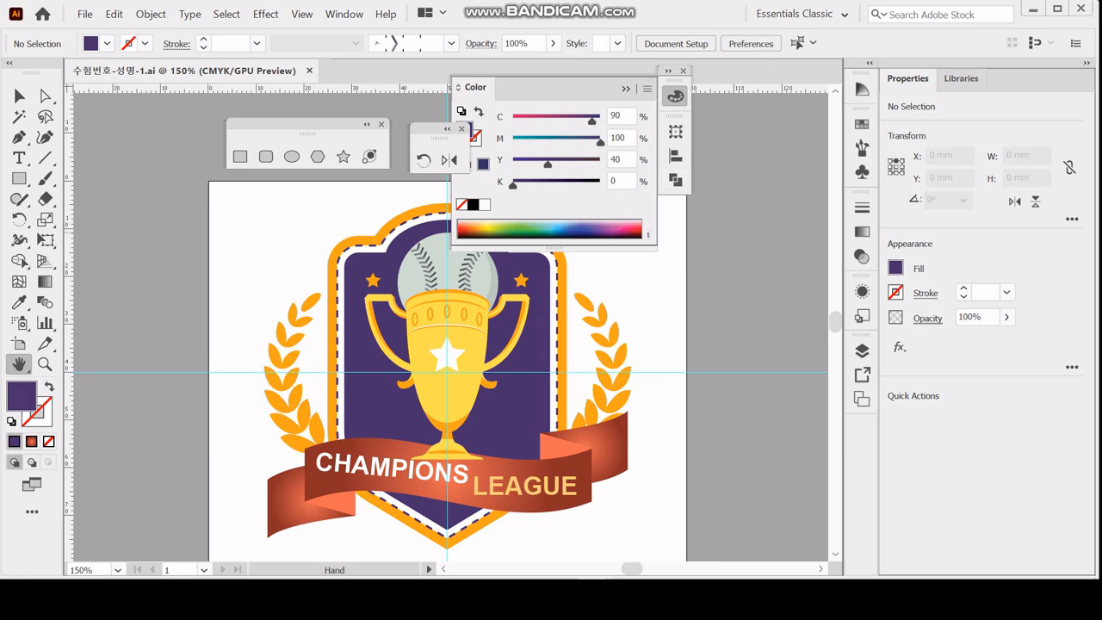
Fit the whole artboard in the window and hide the guides.
double_click(19, 364)
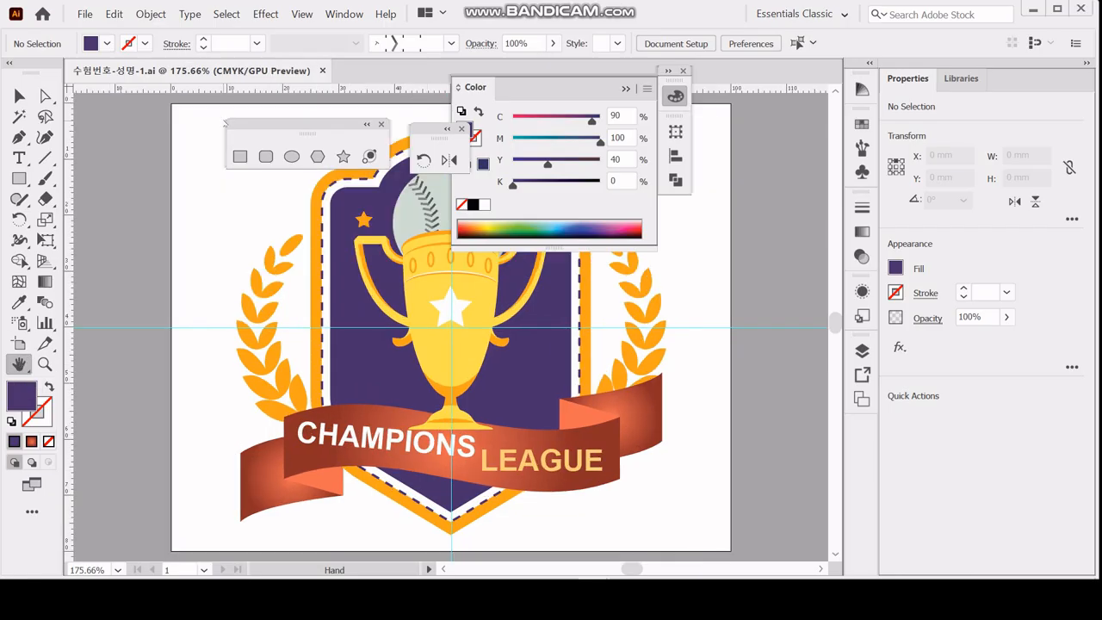
right_click(161, 201)
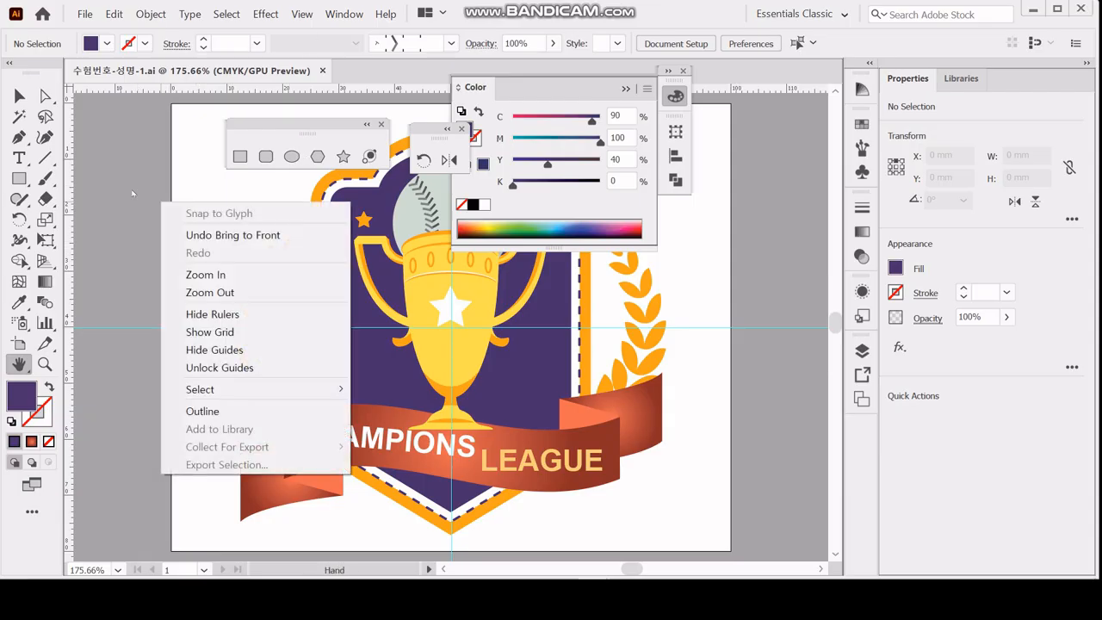
left_click(226, 349)
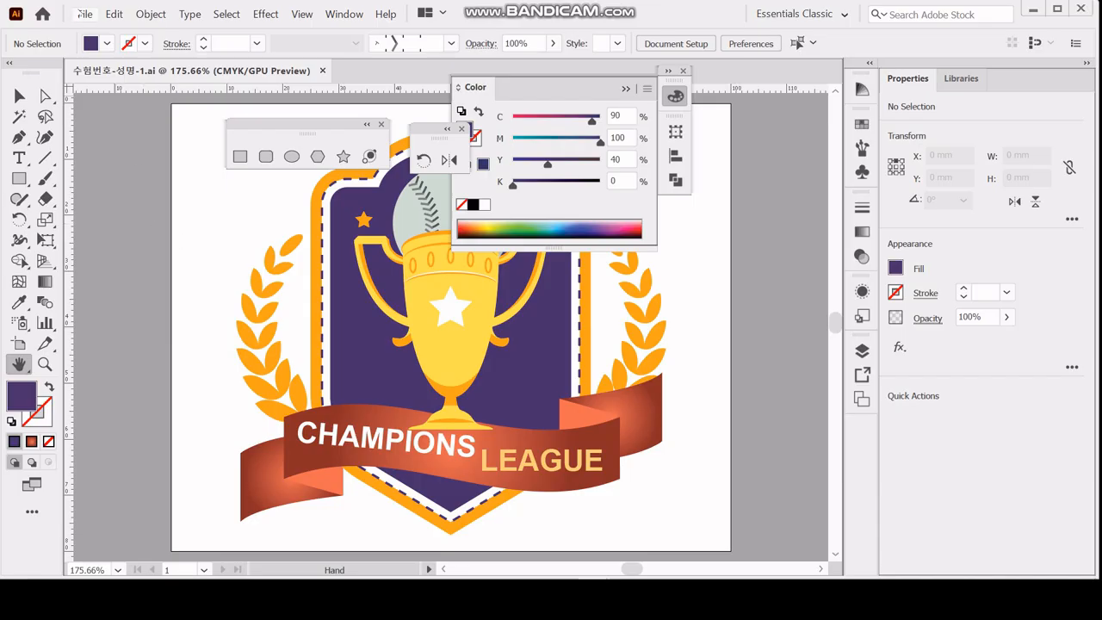
Save the badge over 수험번호-성명-1.ai in the GTQ folder as an Illustrator 2020 file, and collapse the floating Color controls.
left_click(84, 14)
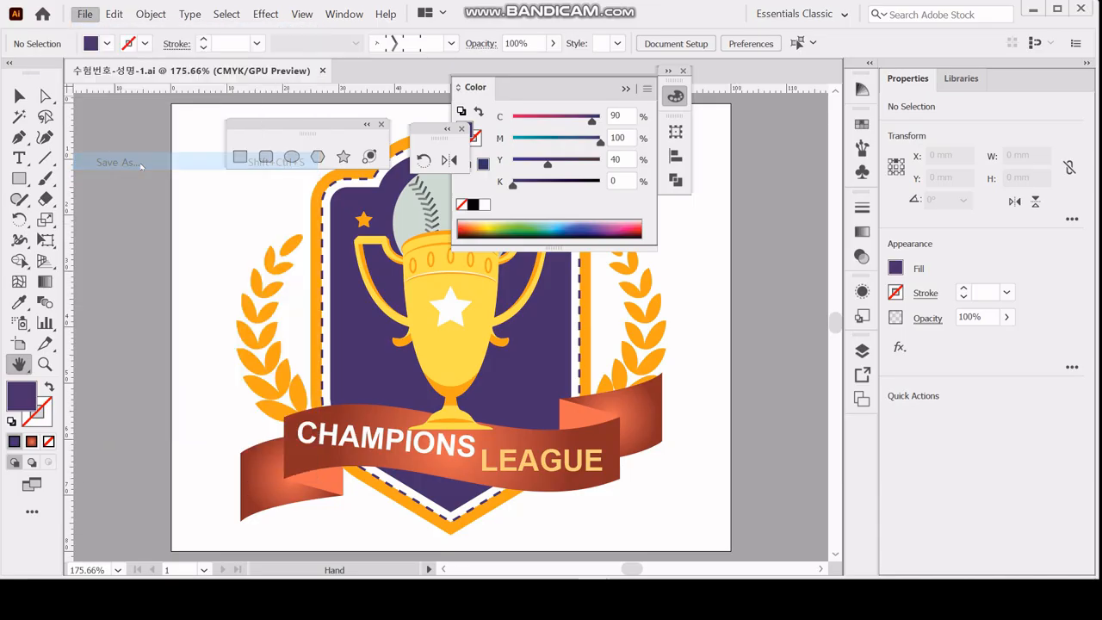
left_click(138, 163)
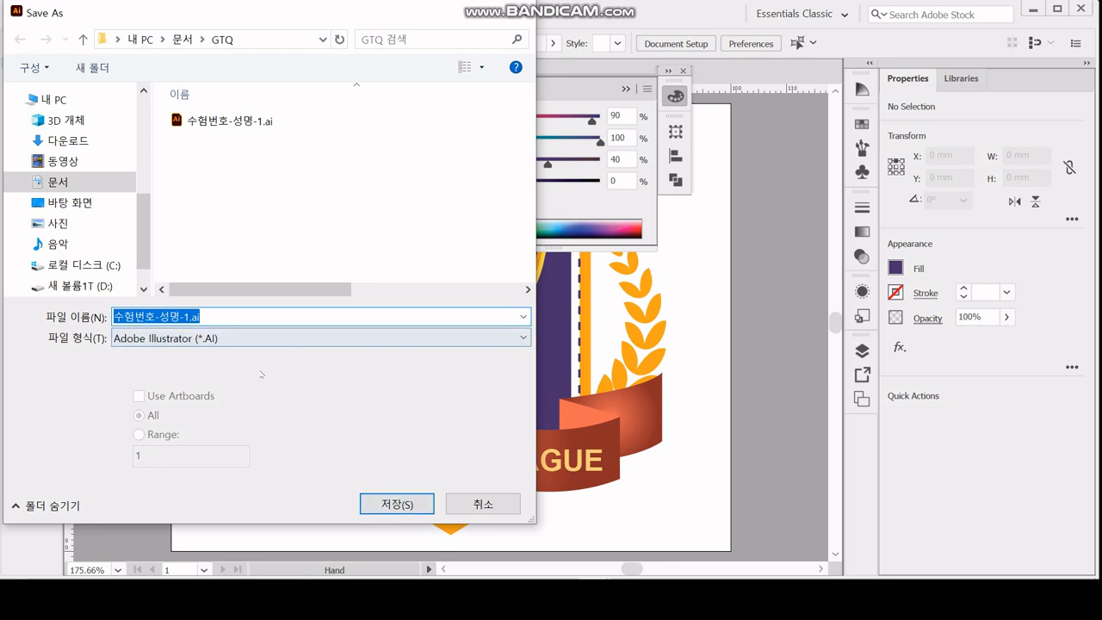
left_click(396, 504)
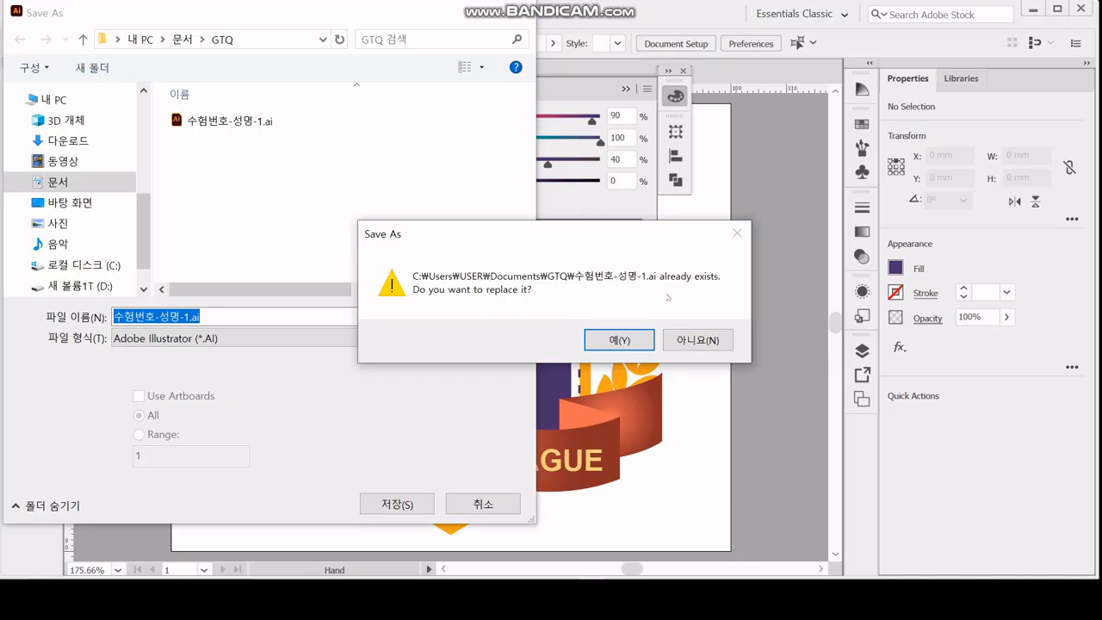
left_click(636, 341)
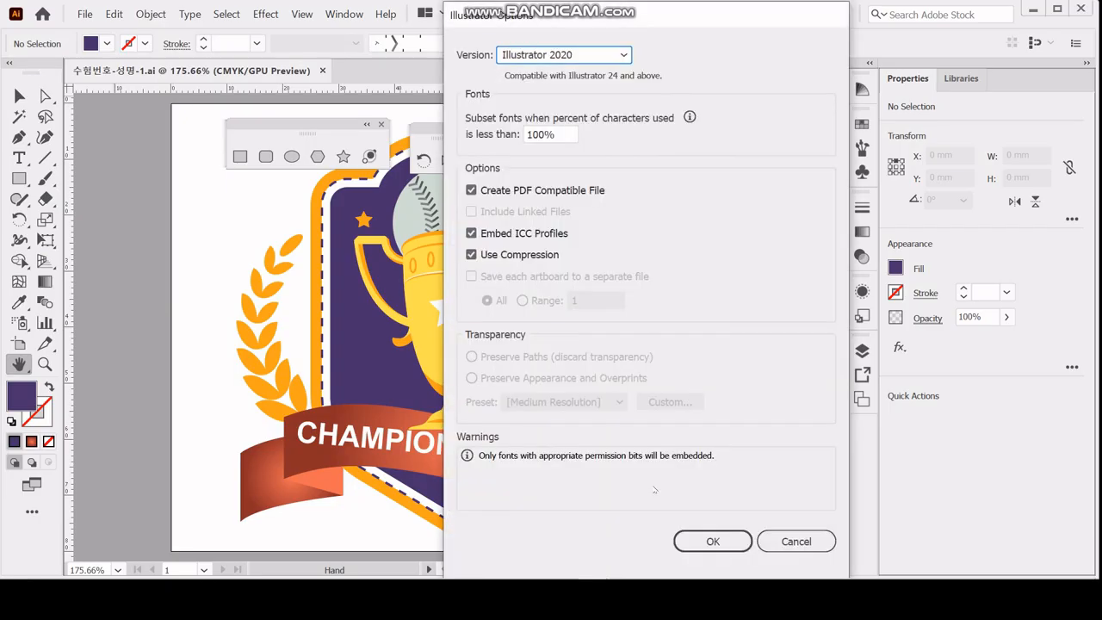
left_click(712, 541)
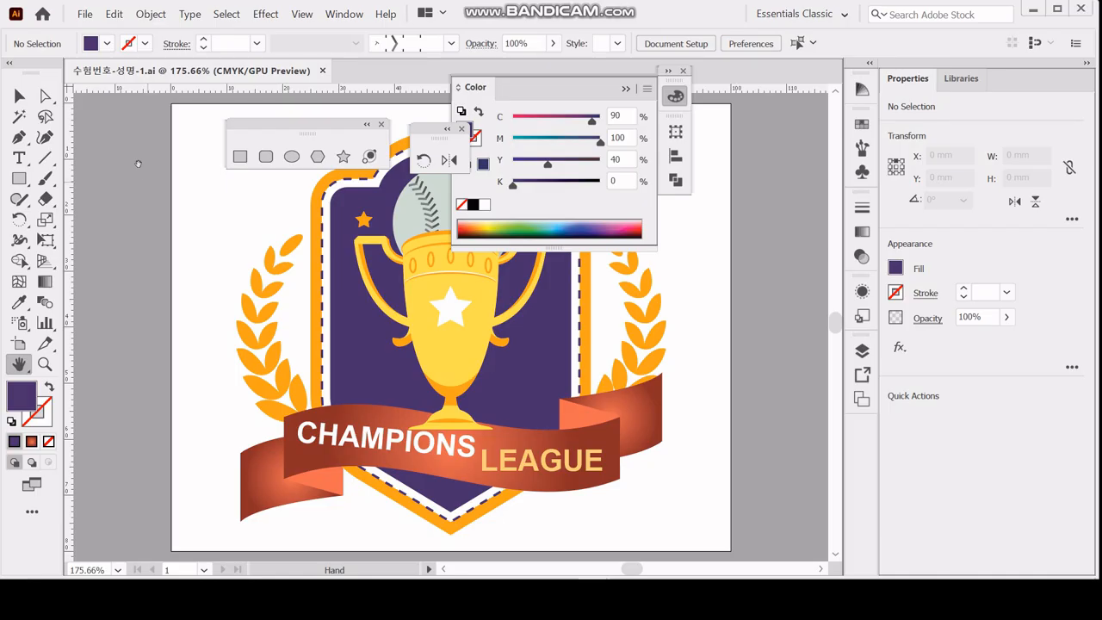
left_click(677, 96)
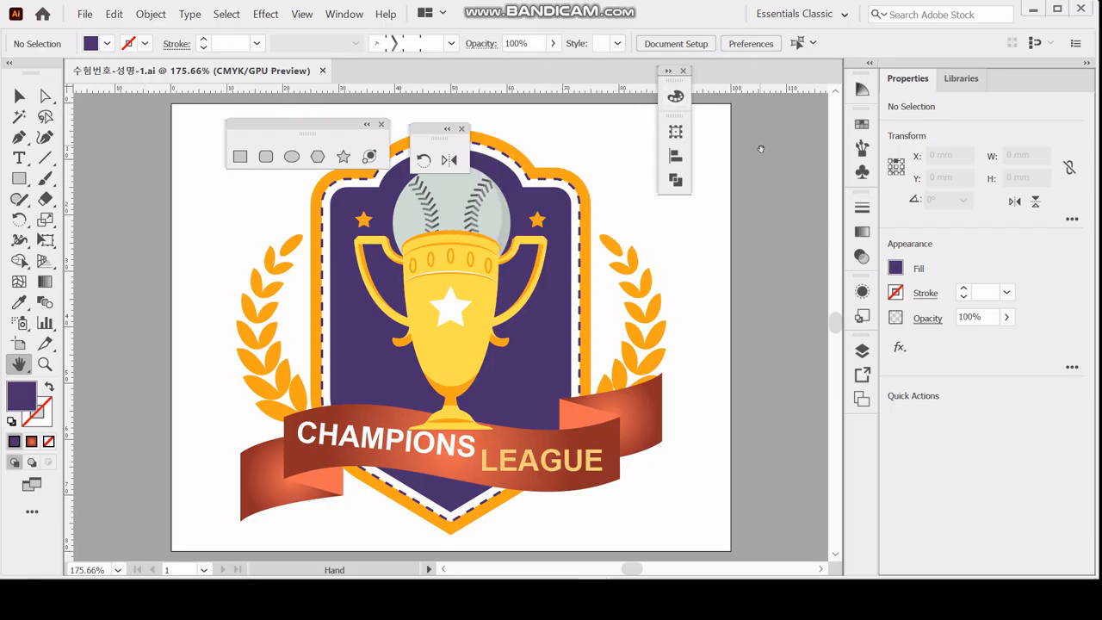